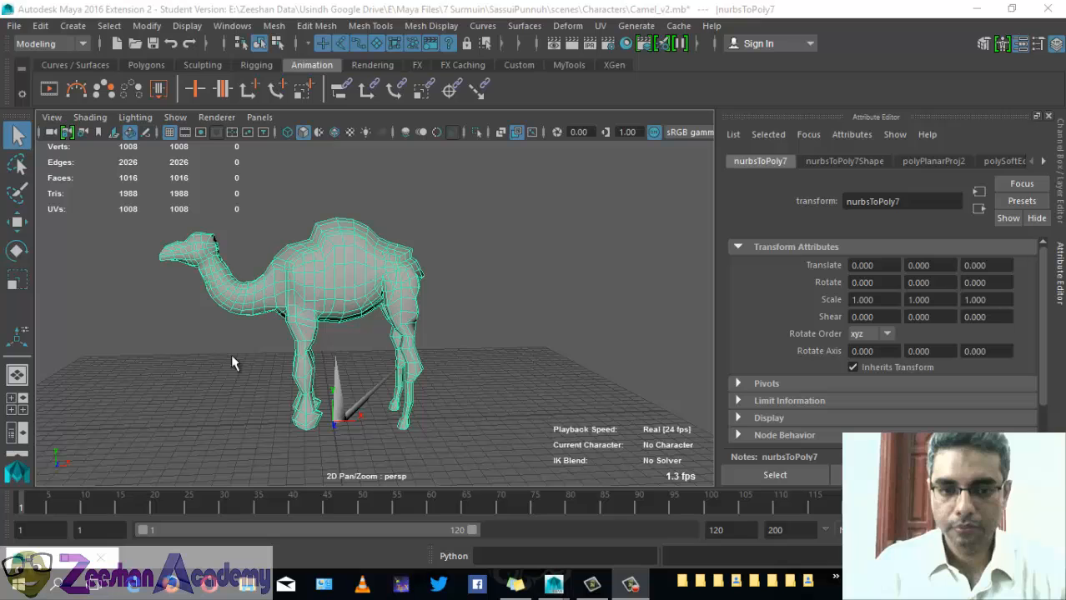
# Step: Select all faces of the camel mesh in face component mode
pyautogui.keyDown('alt'); pyautogui.moveTo(231, 354); pyautogui.dragTo(204, 365); pyautogui.keyUp('alt')
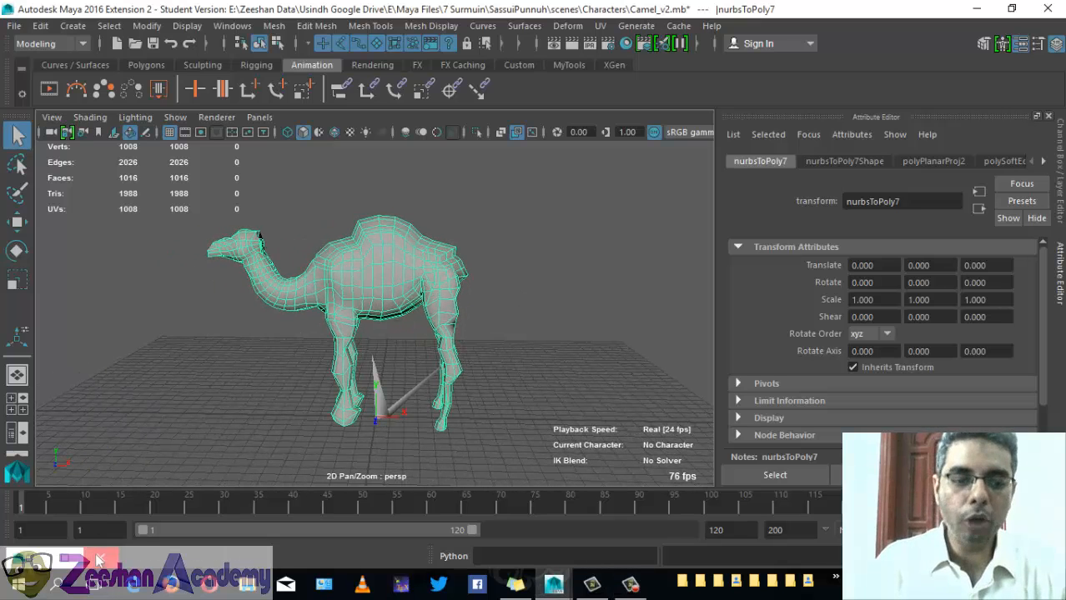
pyautogui.keyDown('alt'); pyautogui.moveTo(425, 285); pyautogui.dragTo(379, 262); pyautogui.keyUp('alt')
pyautogui.moveTo(382, 261); pyautogui.dragTo(378, 192, button='right')
pyautogui.moveTo(182, 201); pyautogui.dragTo(566, 198)
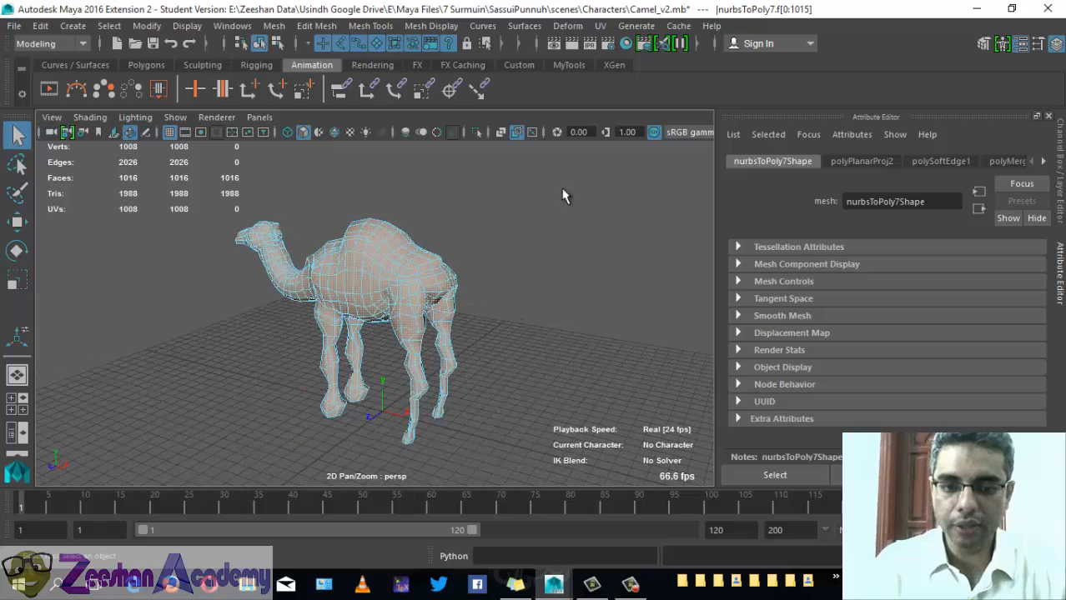
# Step: Apply a planar UV projection to the selected camel faces from the Z axis, fitted to the bounding box
pyautogui.click(599, 25)
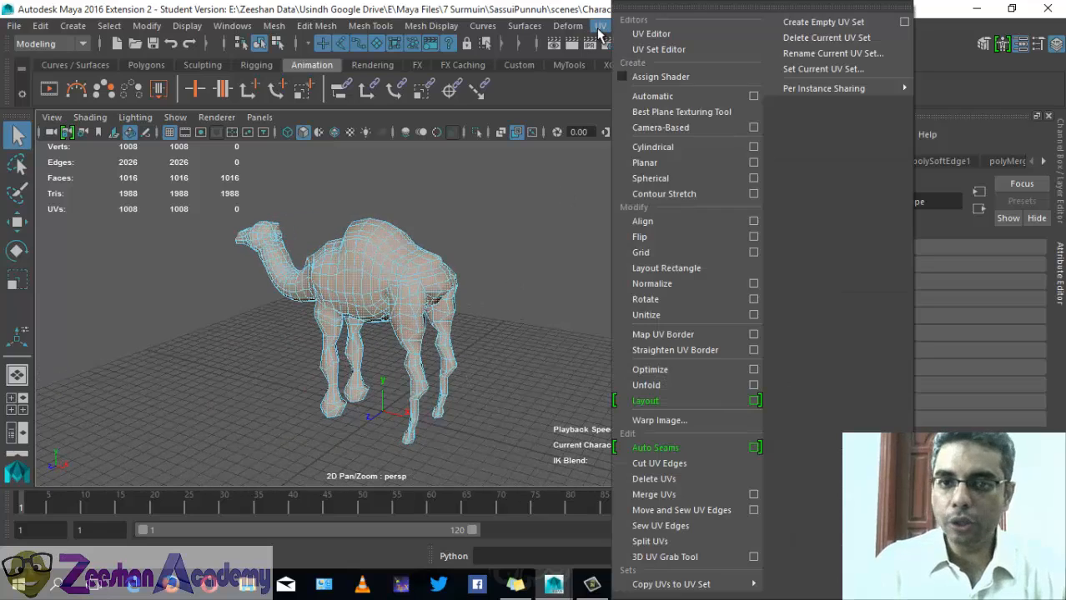
pyautogui.click(753, 162)
pyautogui.press('w')
pyautogui.keyDown('alt'); pyautogui.moveTo(373, 331); pyautogui.dragTo(539, 364); pyautogui.keyUp('alt')
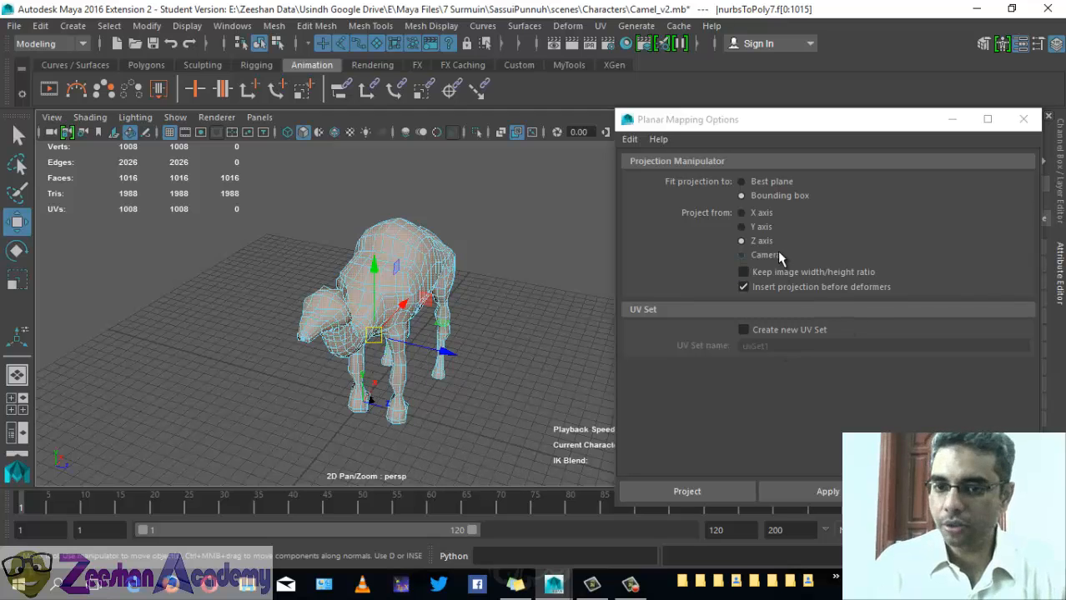
pyautogui.click(722, 492)
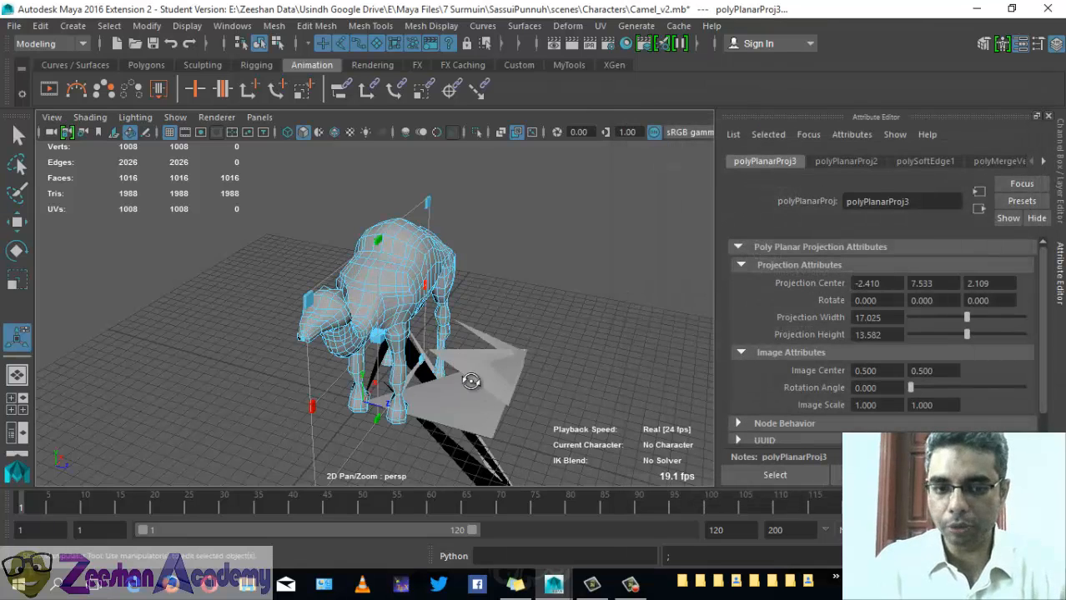
# Step: Inspect the camel's projected UV layout in the UV Editor and close the editor
pyautogui.keyDown('alt'); pyautogui.moveTo(467, 358); pyautogui.dragTo(380, 381); pyautogui.keyUp('alt')
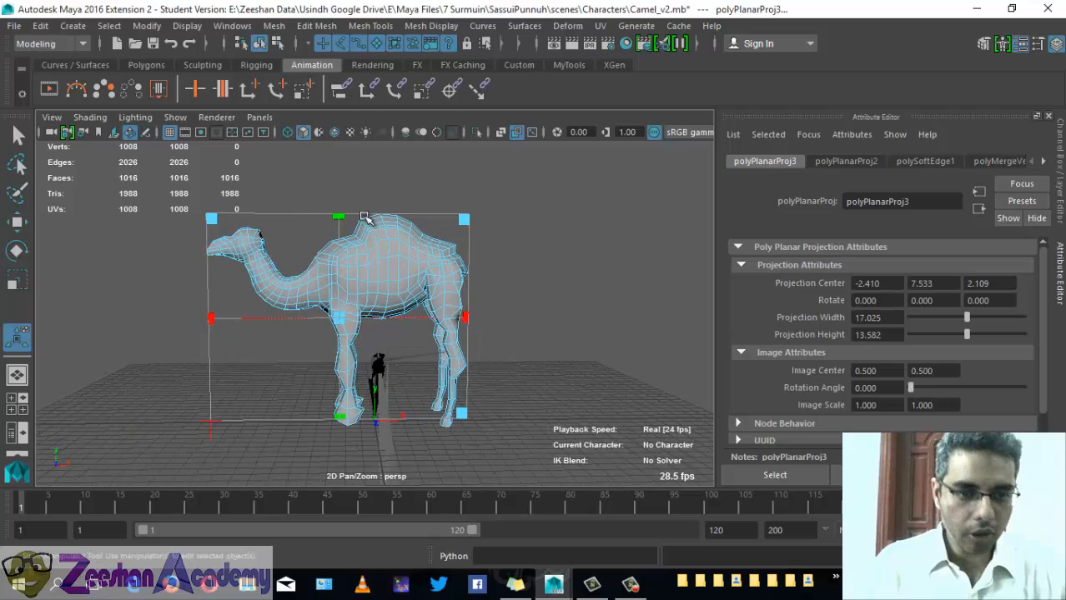
pyautogui.click(232, 26)
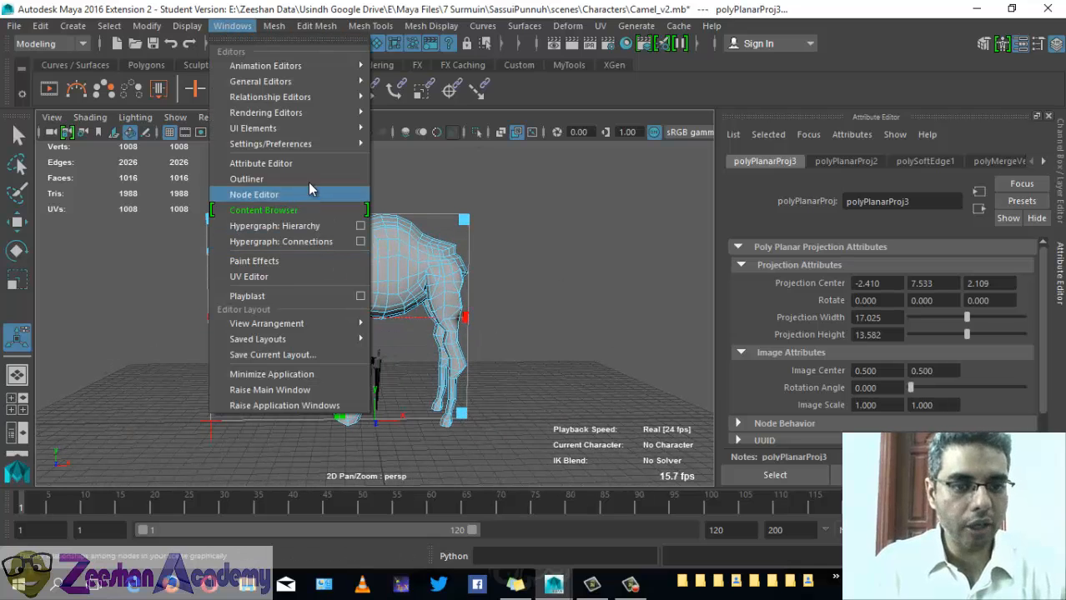
pyautogui.click(317, 276)
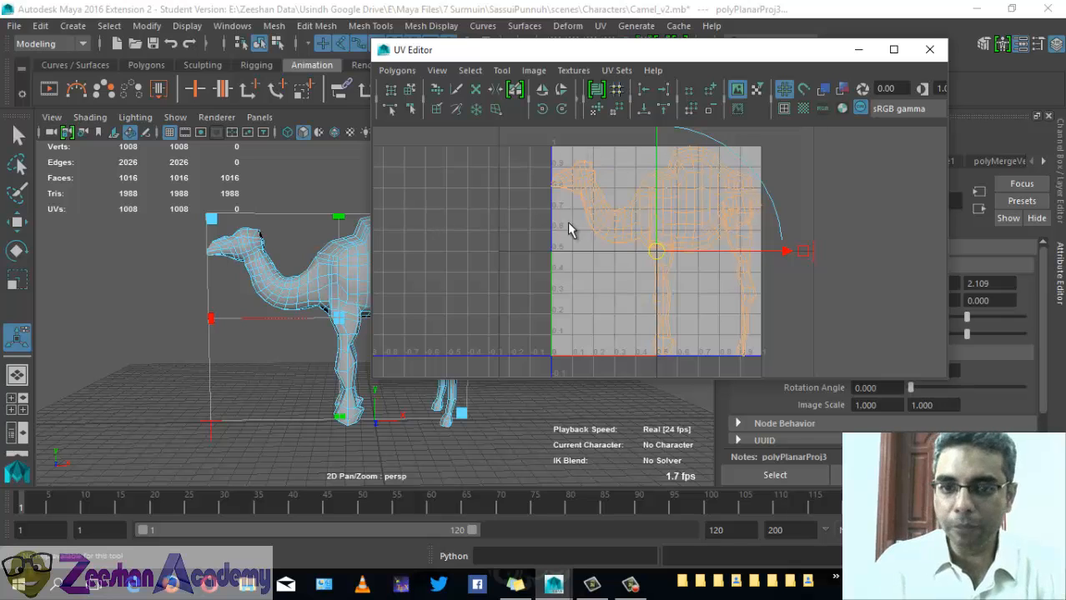
pyautogui.keyDown('alt'); pyautogui.moveTo(674, 267); pyautogui.dragTo(579, 289, button='middle'); pyautogui.keyUp('alt')
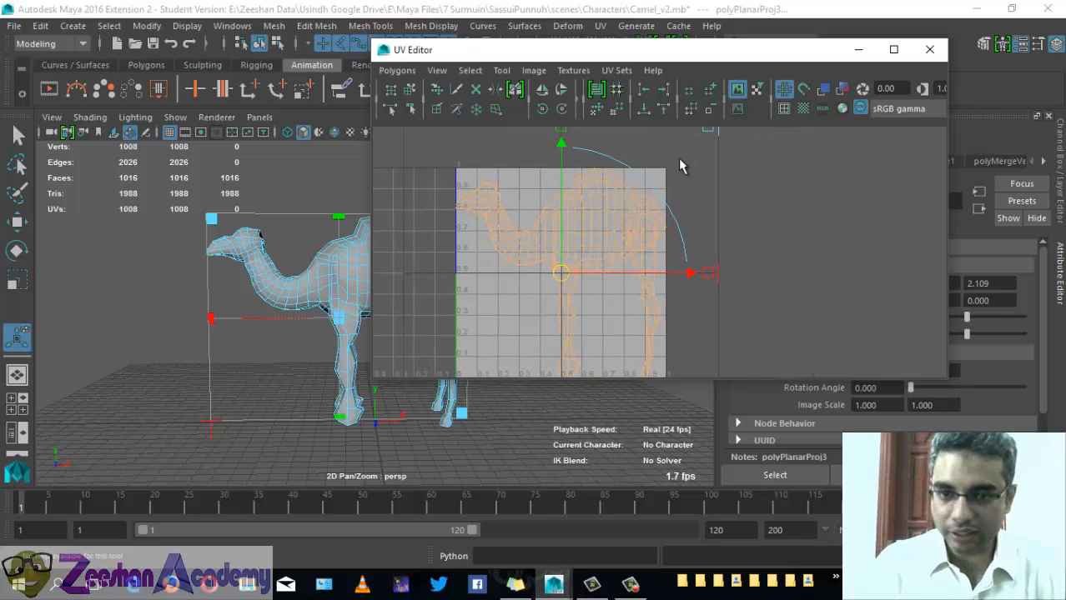
pyautogui.keyDown('alt'); pyautogui.moveTo(697, 157); pyautogui.dragTo(770, 198, button='middle'); pyautogui.keyUp('alt')
pyautogui.keyDown('alt'); pyautogui.moveTo(728, 200); pyautogui.dragTo(987, 75, button='right'); pyautogui.keyUp('alt')
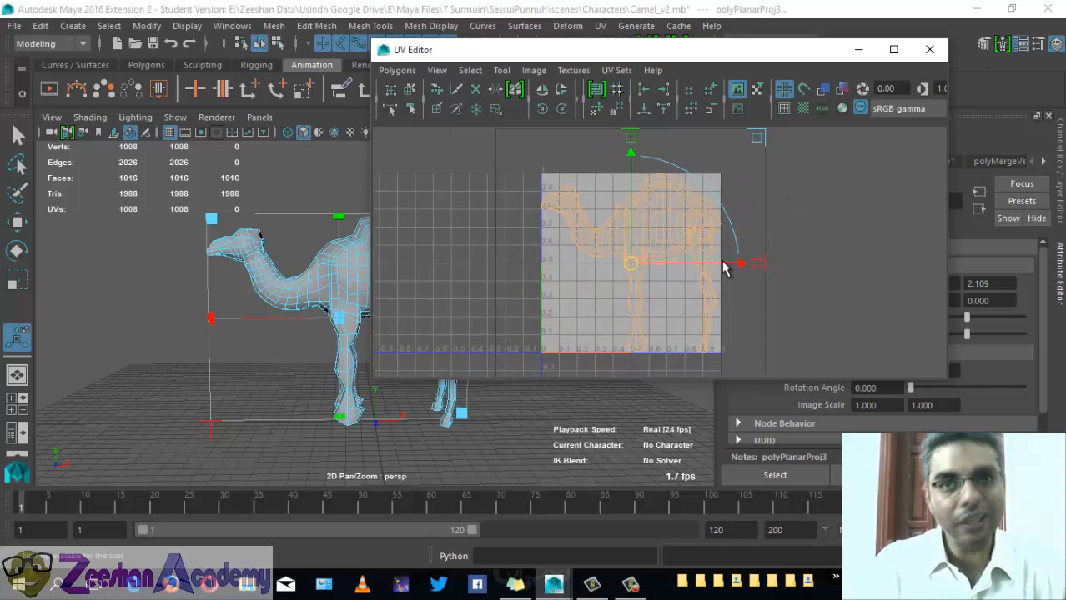
pyautogui.click(929, 49)
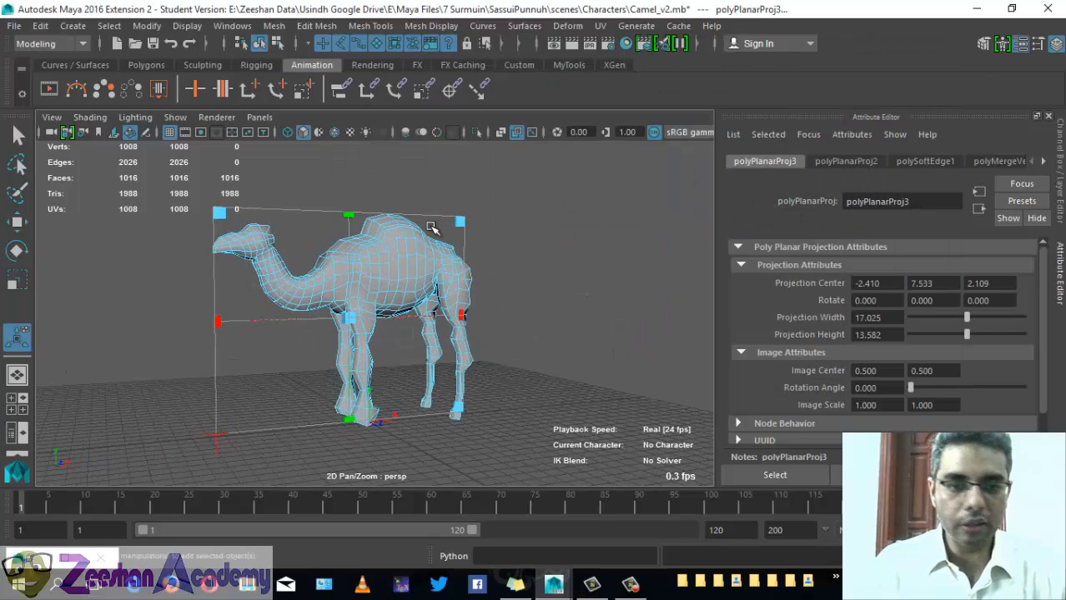
# Step: Return the camel to object mode, assign it a new Lambert material and name the material Camel_mt
pyautogui.moveTo(408, 241); pyautogui.dragTo(483, 131, button='right')
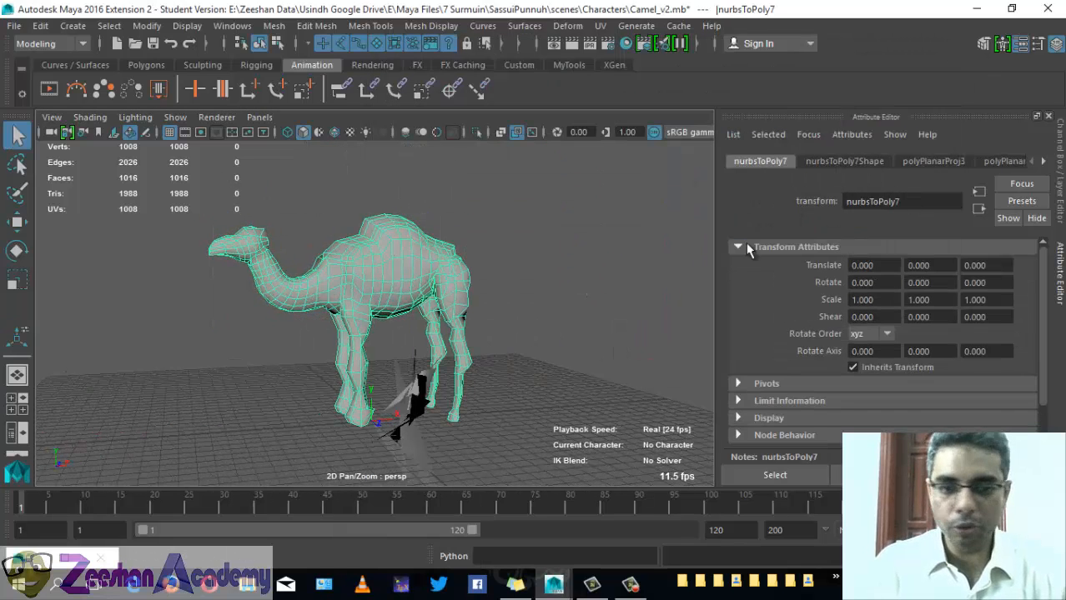
pyautogui.moveTo(352, 261); pyautogui.dragTo(335, 530, button='right')
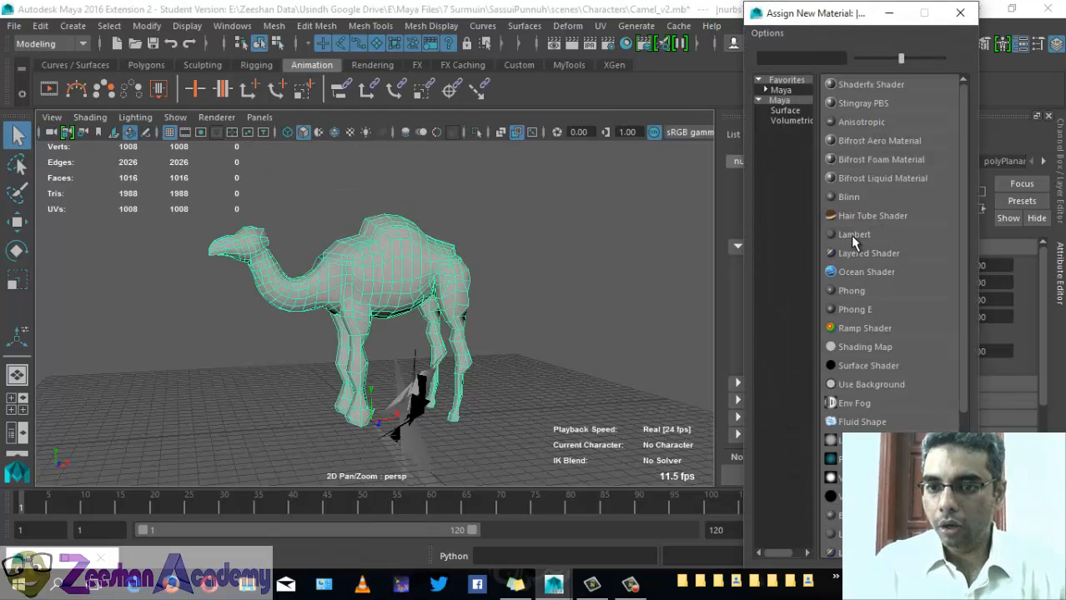
pyautogui.click(852, 235)
pyautogui.doubleClick(902, 204)
pyautogui.write('C')
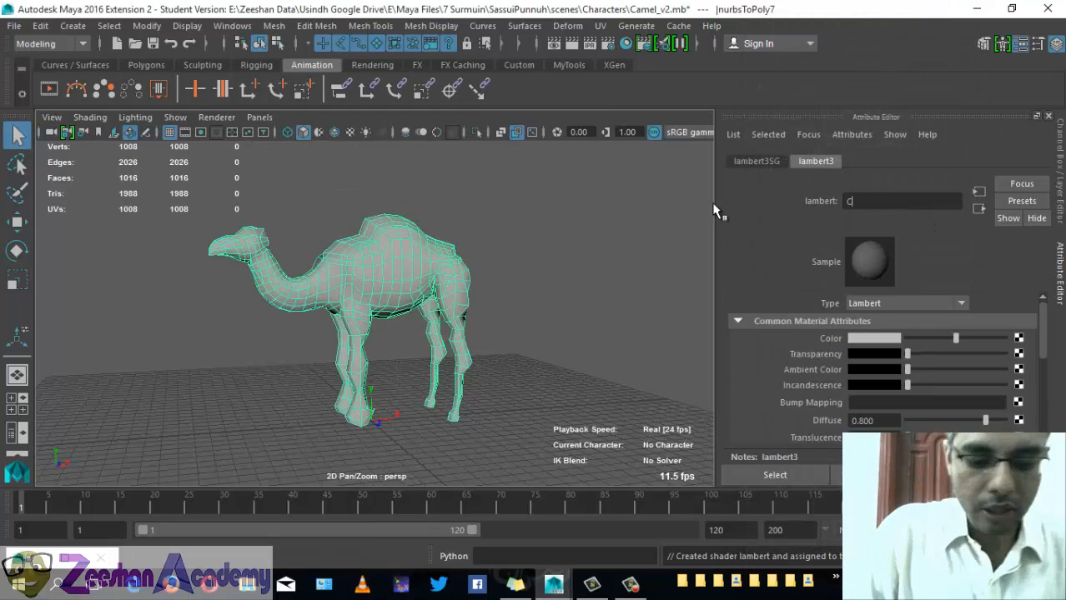
pyautogui.write('amel_mt')
pyautogui.press('Return')
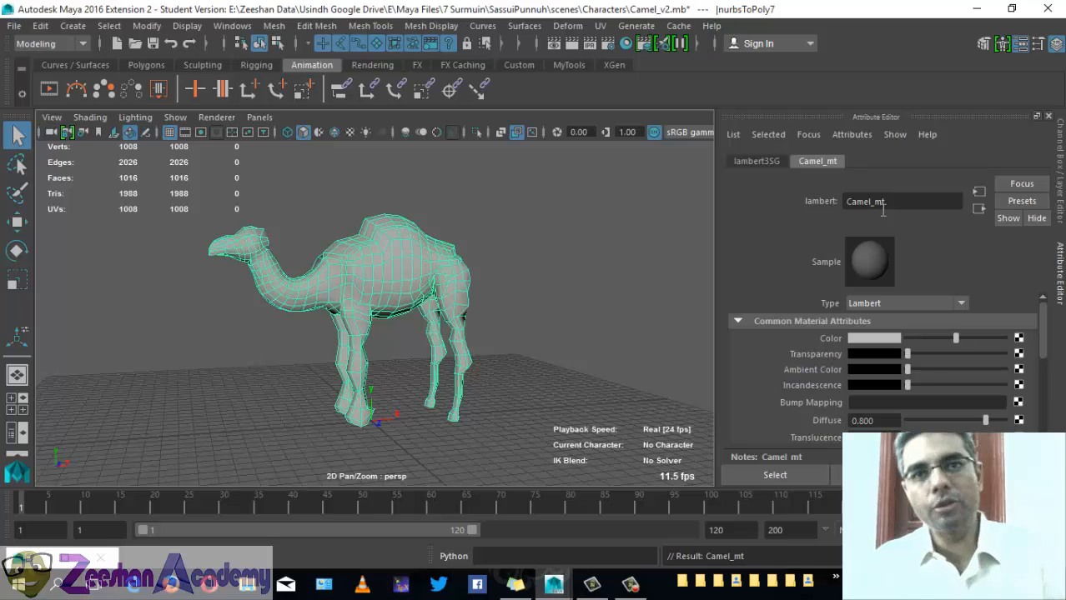
# Step: Connect a file texture to the Color attribute of Camel_mt and open the browser for its image
pyautogui.click(1020, 341)
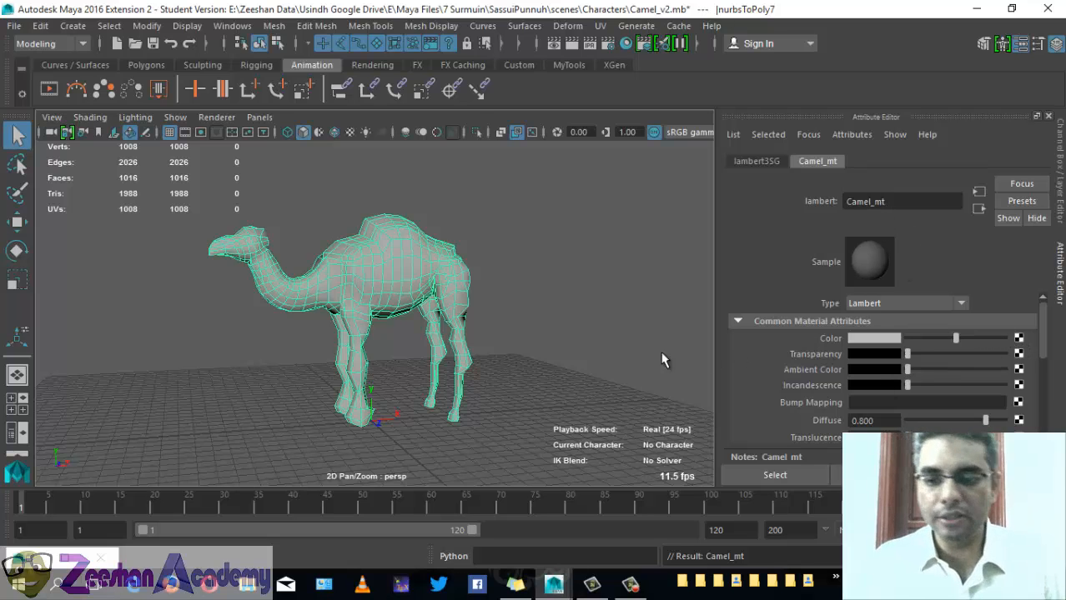
pyautogui.click(597, 154)
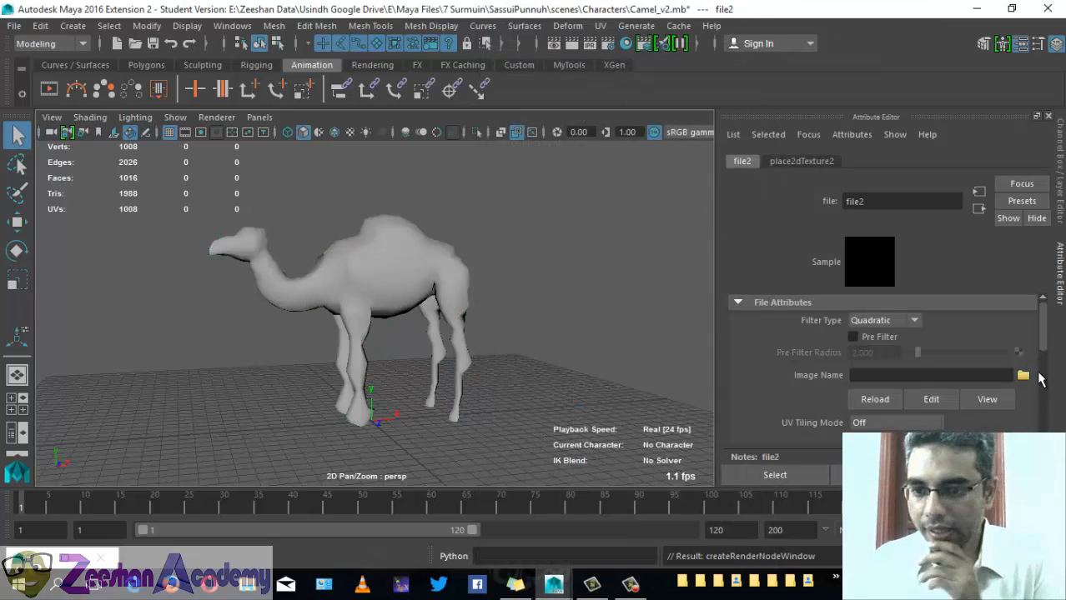
pyautogui.click(1023, 375)
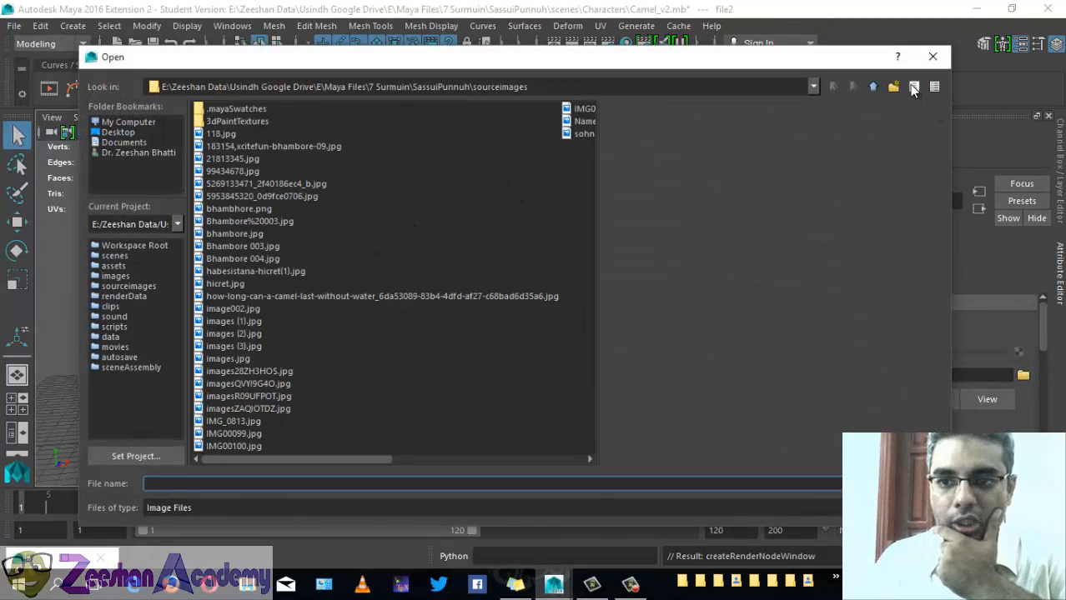
# Step: Preview the images in the project's sourceimages folder to look for a suitable camel texture
pyautogui.rightClick(475, 236)
pyautogui.click(576, 133)
pyautogui.click(581, 122)
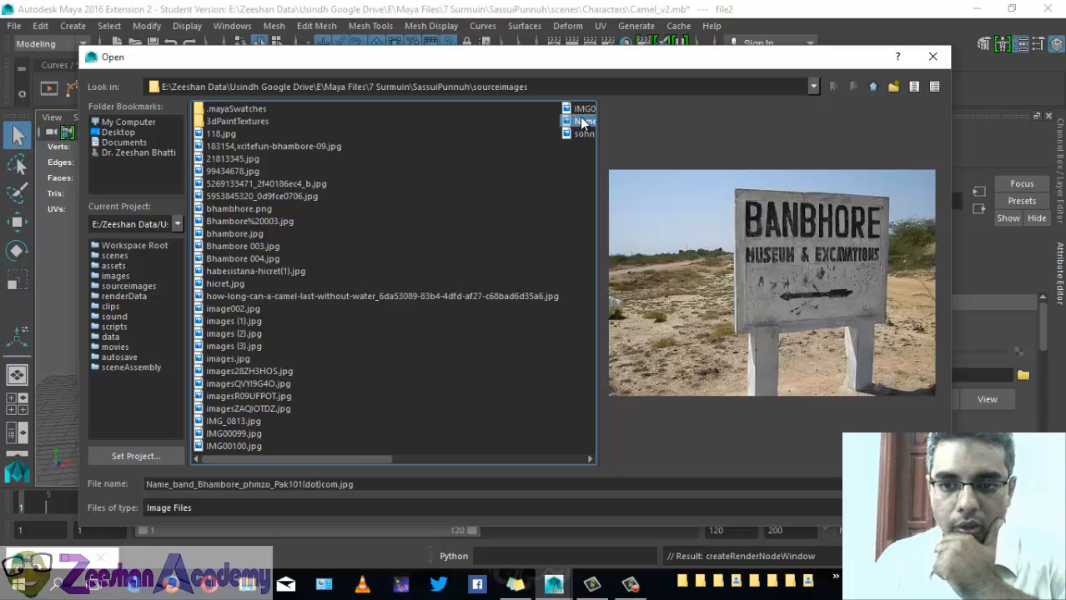
pyautogui.click(583, 109)
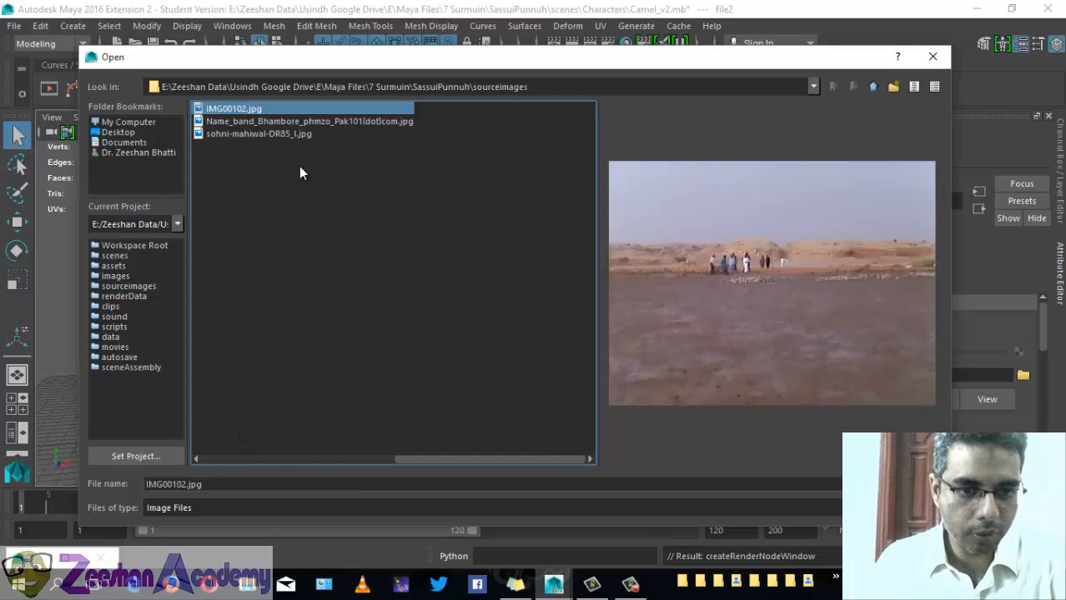
pyautogui.click(285, 134)
pyautogui.click(380, 460)
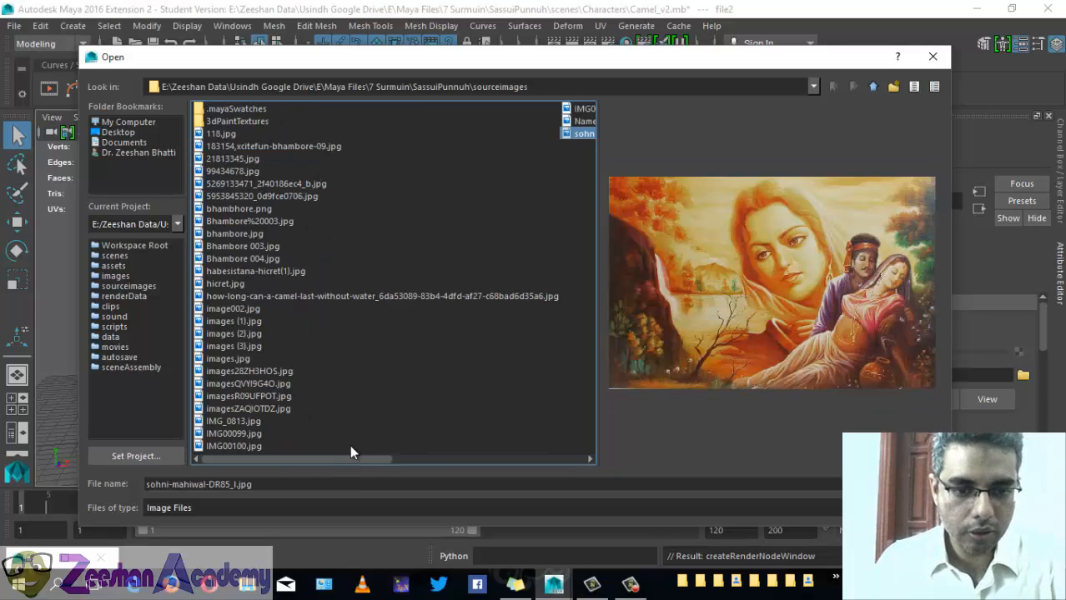
pyautogui.click(243, 271)
pyautogui.click(228, 222)
pyautogui.click(238, 196)
pyautogui.click(238, 171)
pyautogui.click(240, 146)
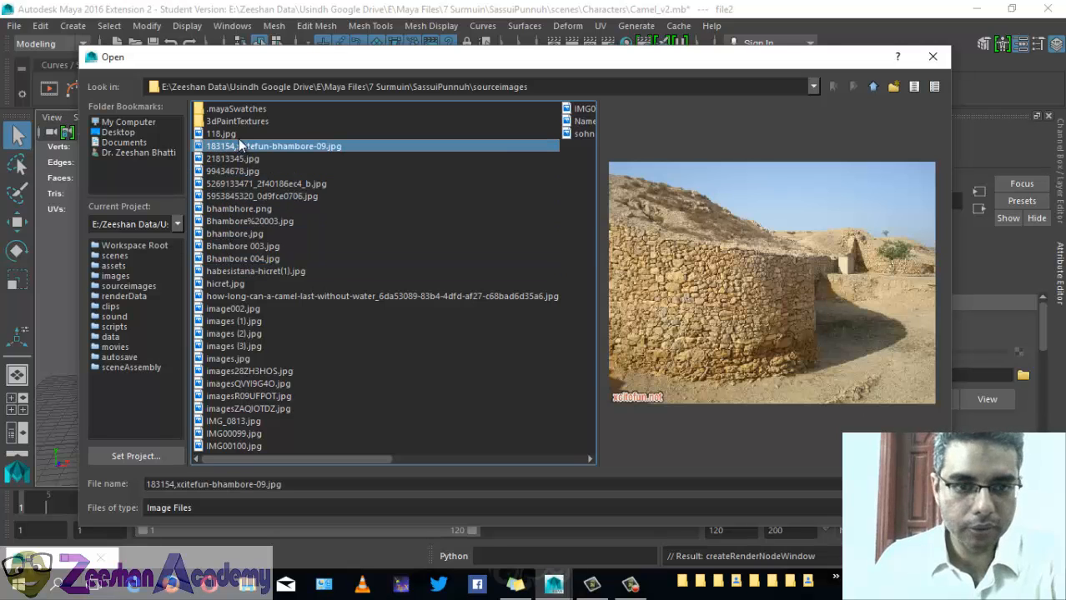
pyautogui.click(229, 136)
pyautogui.click(218, 222)
pyautogui.click(224, 247)
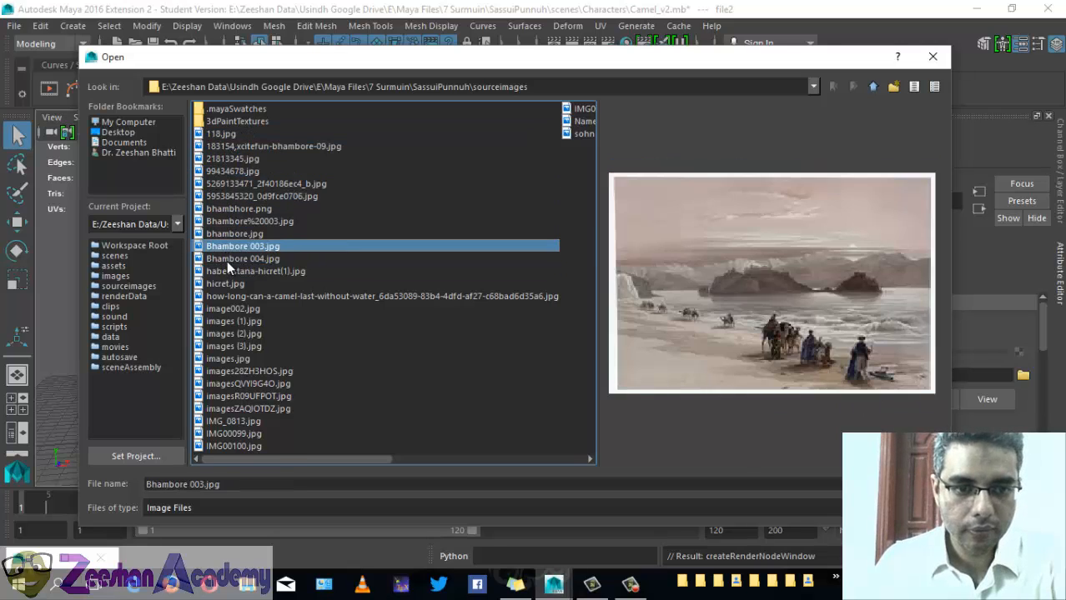
pyautogui.click(227, 260)
pyautogui.click(229, 285)
pyautogui.click(232, 309)
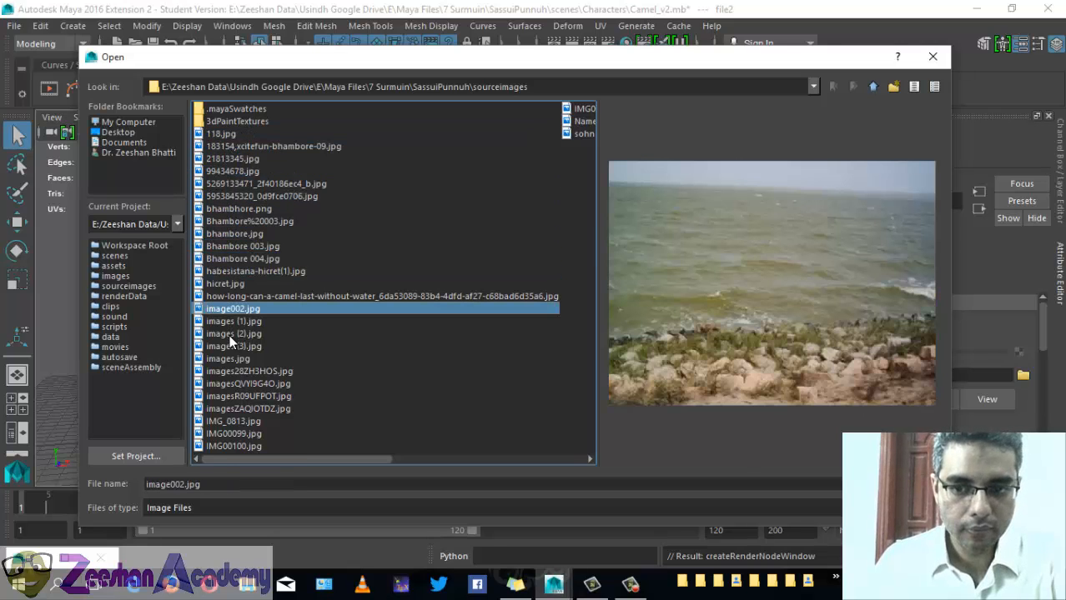
# Step: Navigate up to the E folder and open the Texture folder inside Maya Data
pyautogui.click(870, 90)
pyautogui.click(869, 87)
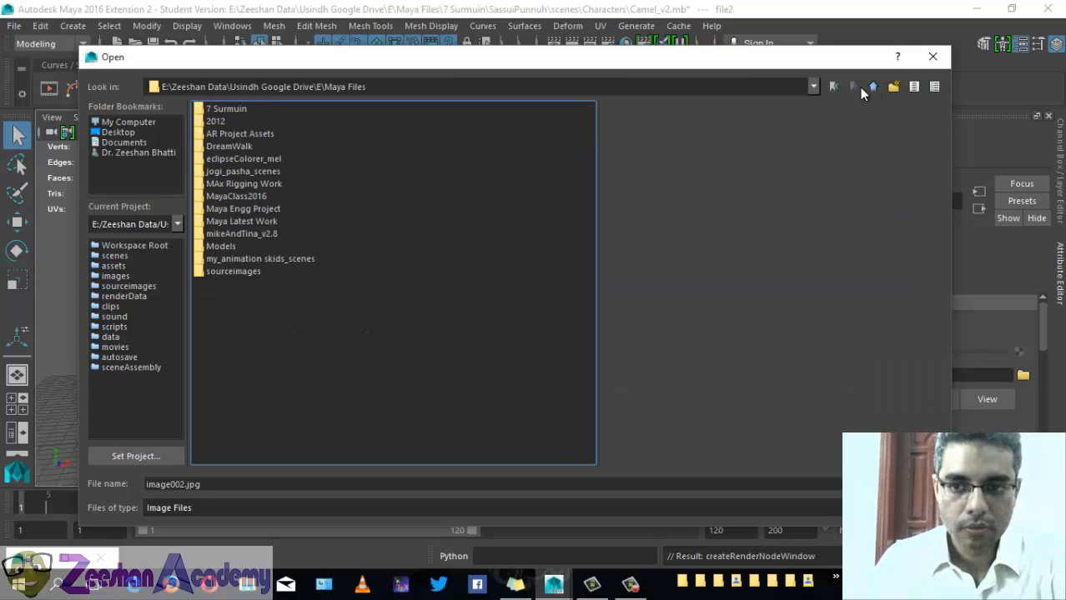
pyautogui.click(873, 88)
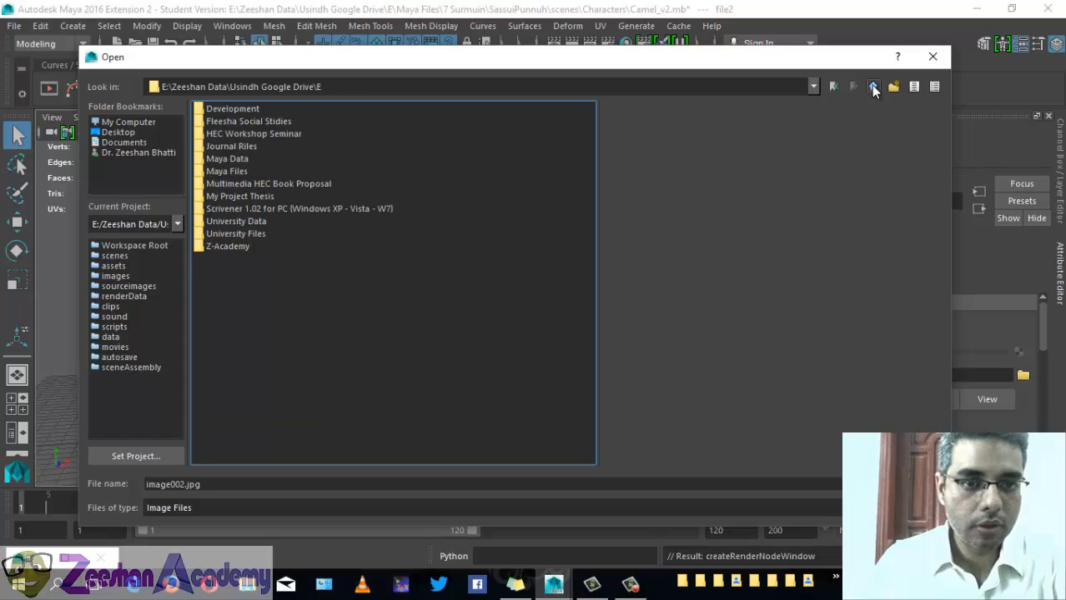
pyautogui.doubleClick(221, 155)
pyautogui.click(231, 350)
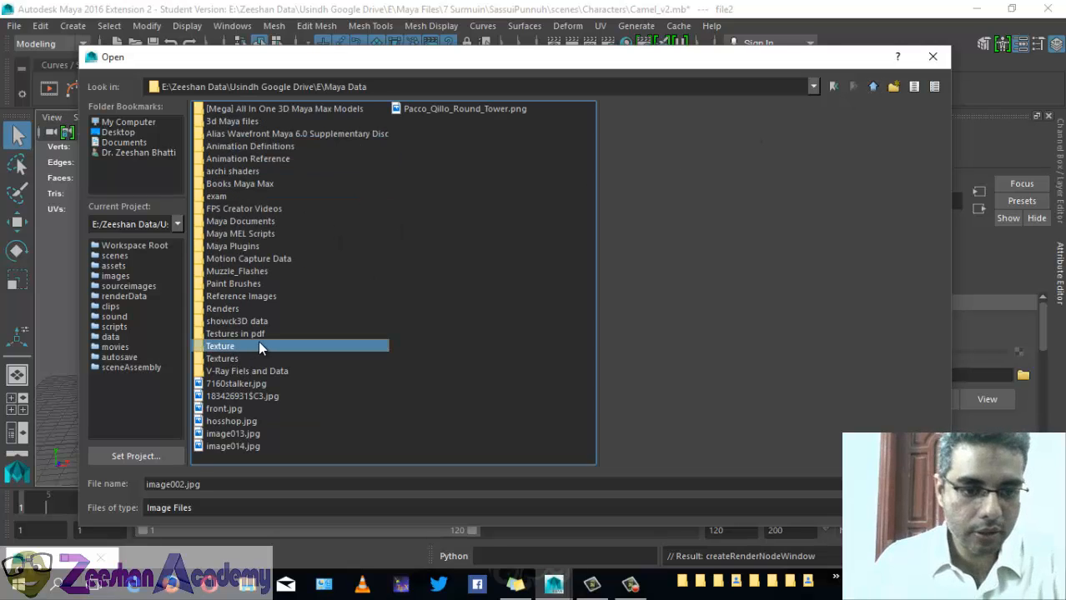
pyautogui.doubleClick(232, 346)
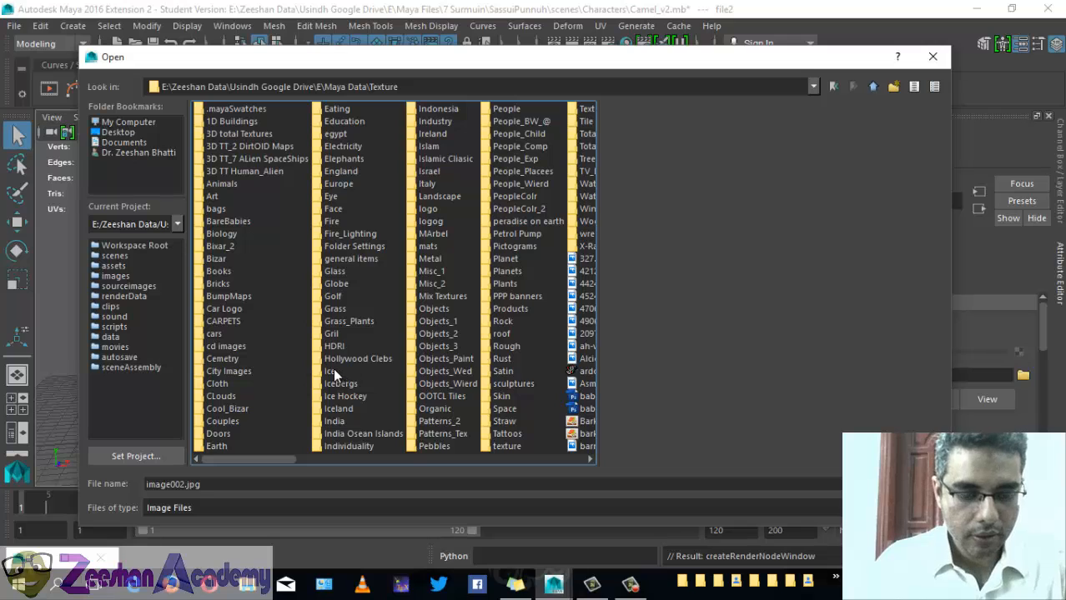
# Step: Look through the Texture folder's contents and open its Animals subfolder
pyautogui.click(339, 338)
pyautogui.press('c')
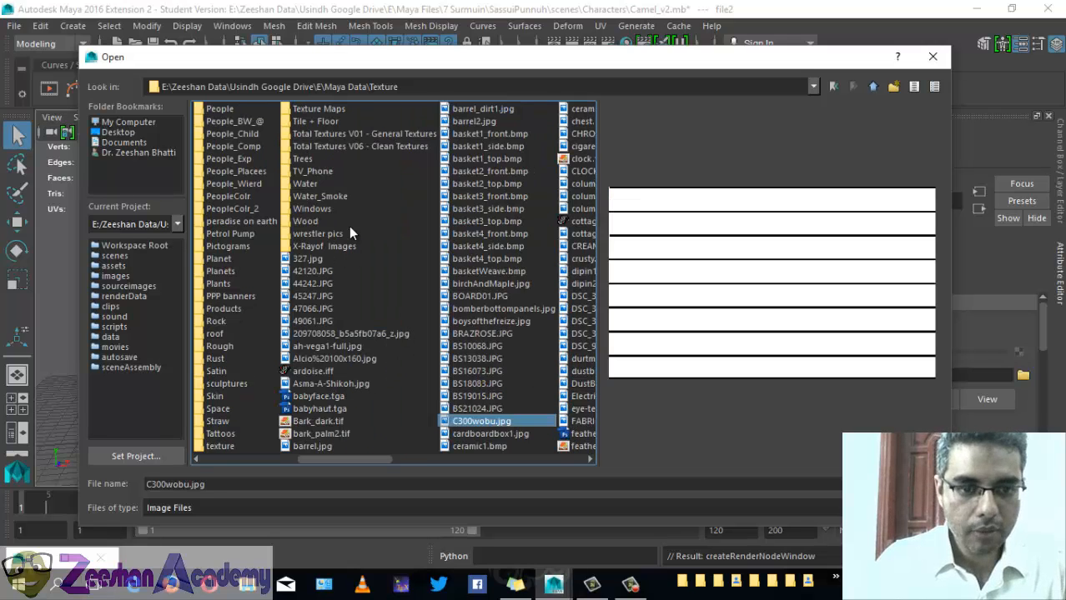
pyautogui.click(314, 296)
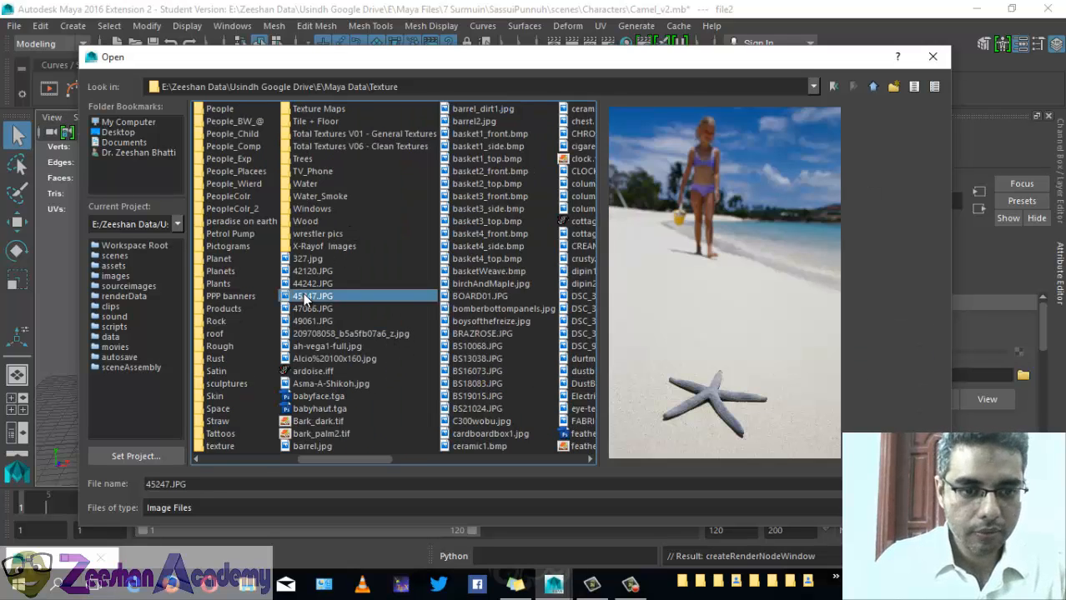
pyautogui.click(247, 459)
pyautogui.click(226, 334)
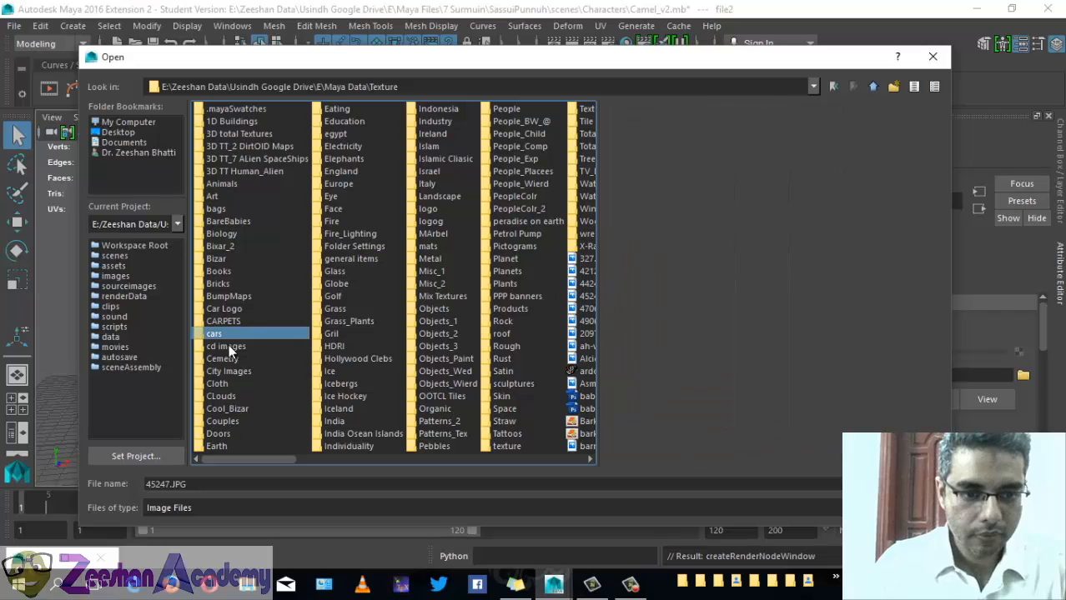
pyautogui.doubleClick(219, 185)
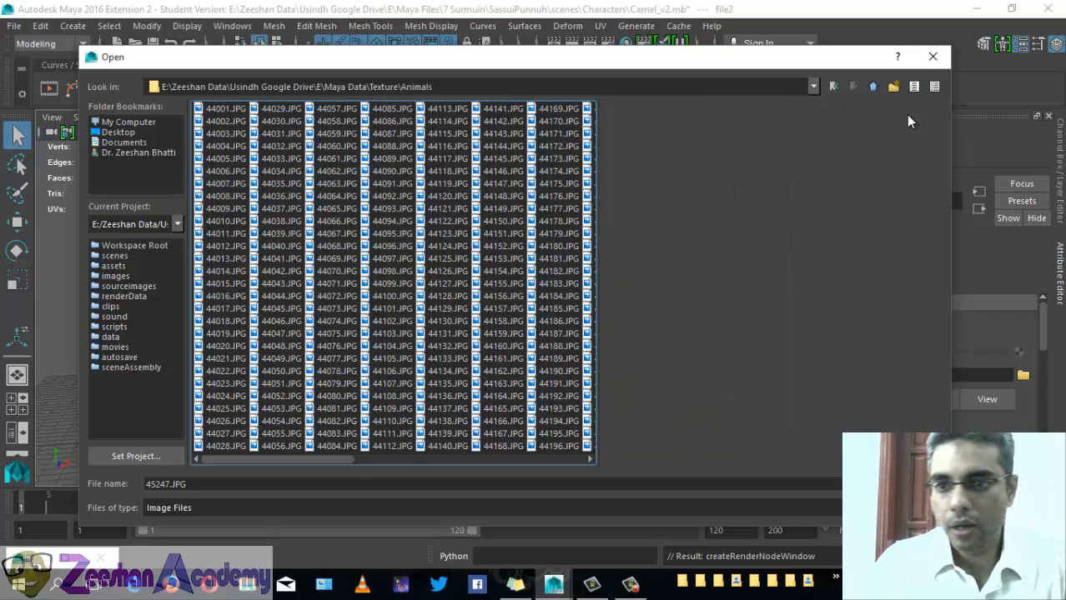
# Step: Preview 44127.JPG and the Safari GIF images in the Animals folder to look for a camel texture
pyautogui.click(934, 87)
pyautogui.click(914, 87)
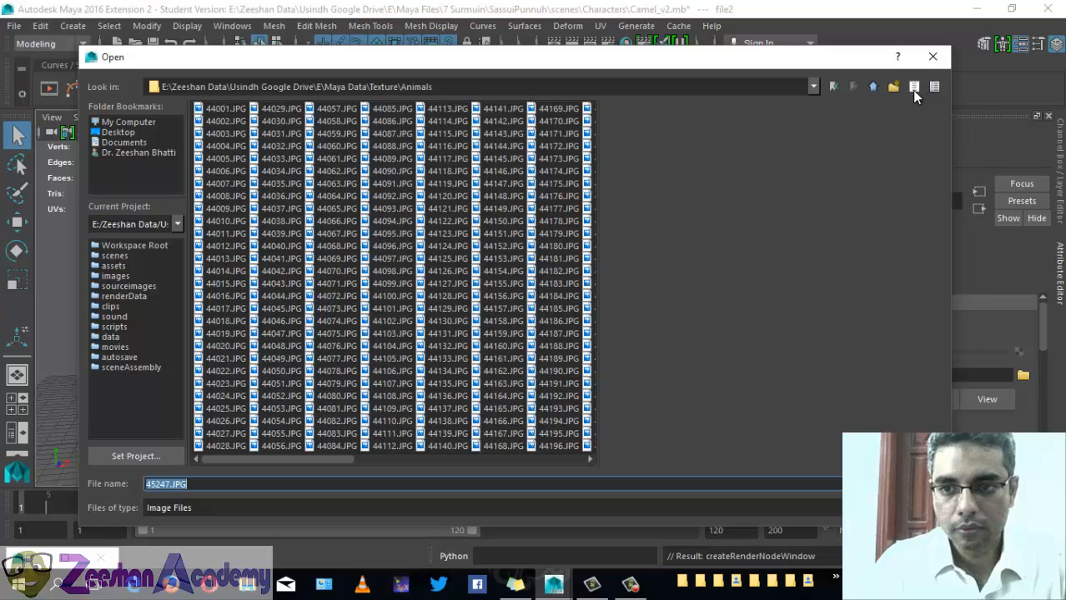
pyautogui.click(467, 285)
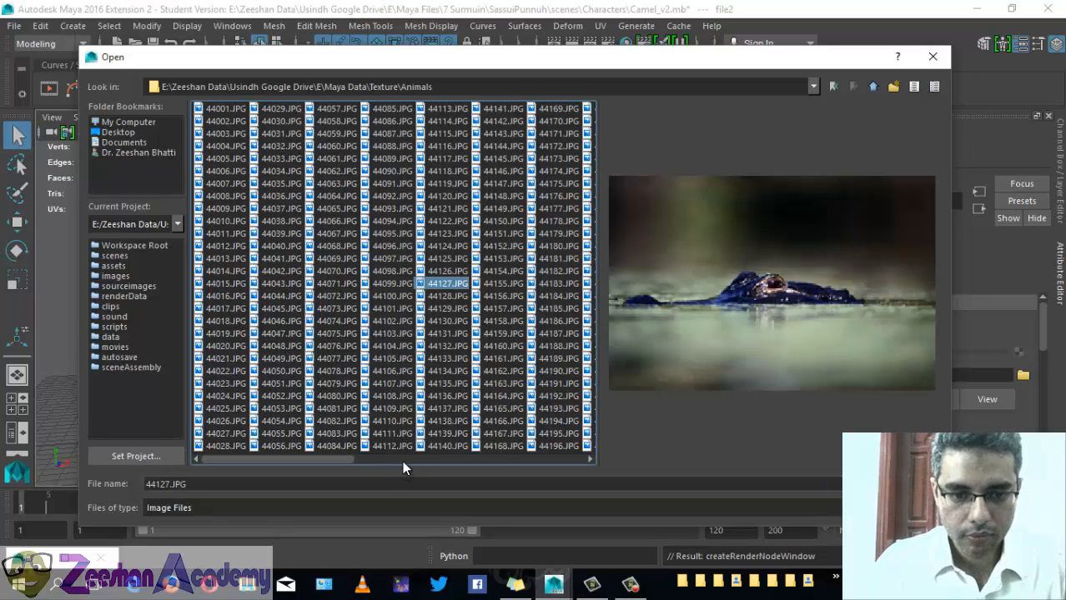
pyautogui.hscroll(10, 404, 459)
pyautogui.click(558, 296)
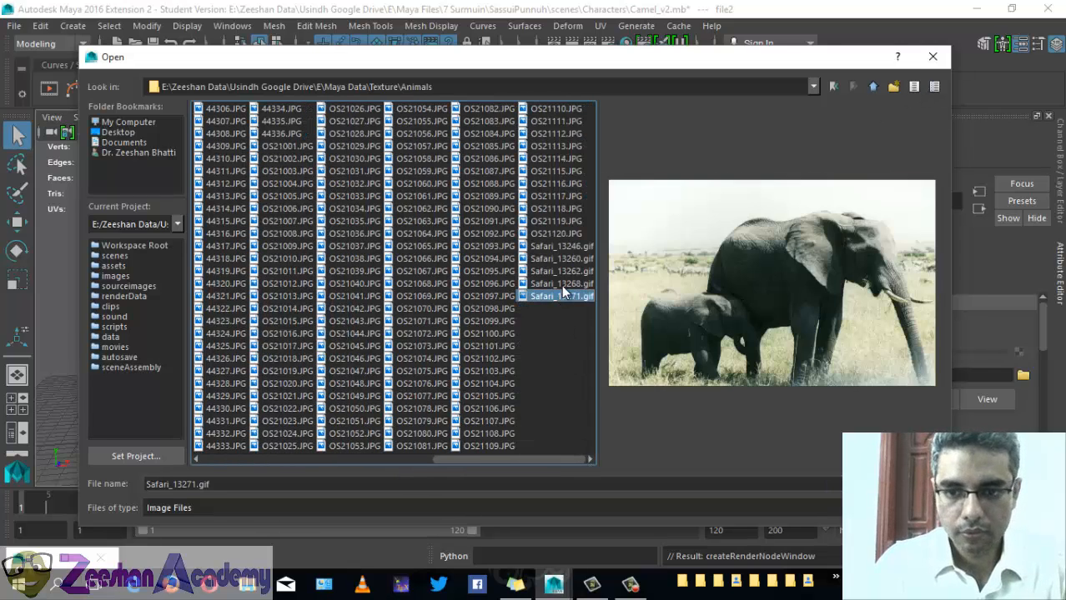
pyautogui.click(561, 284)
pyautogui.click(564, 271)
pyautogui.click(567, 249)
pyautogui.click(562, 258)
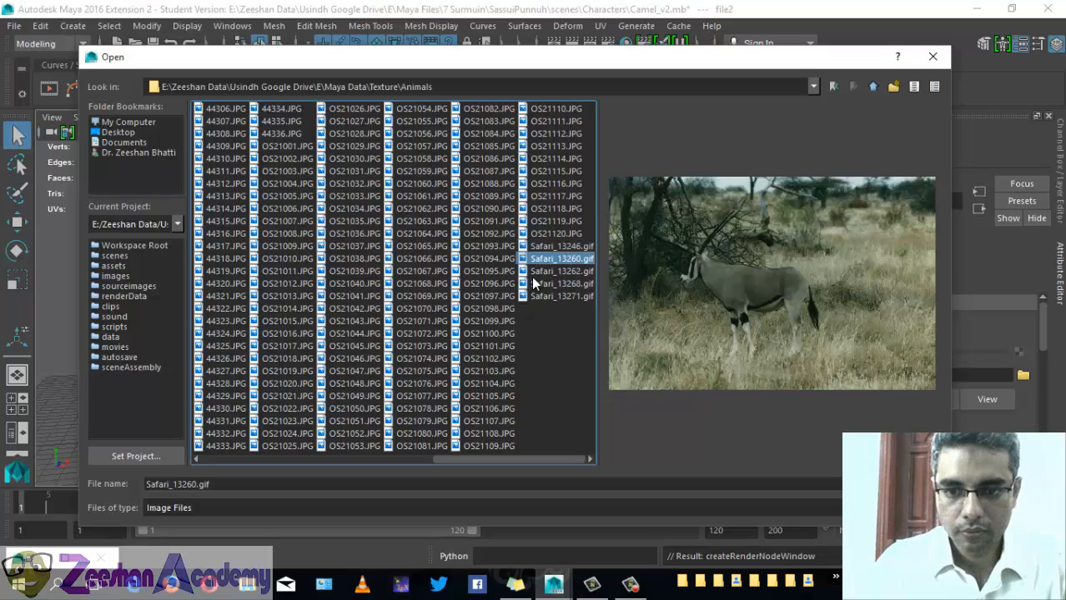
# Step: Preview a range of the OS21 series JPG images and 44336.JPG in the Animals folder
pyautogui.click(489, 434)
pyautogui.click(489, 446)
pyautogui.click(483, 371)
pyautogui.click(473, 309)
pyautogui.click(483, 259)
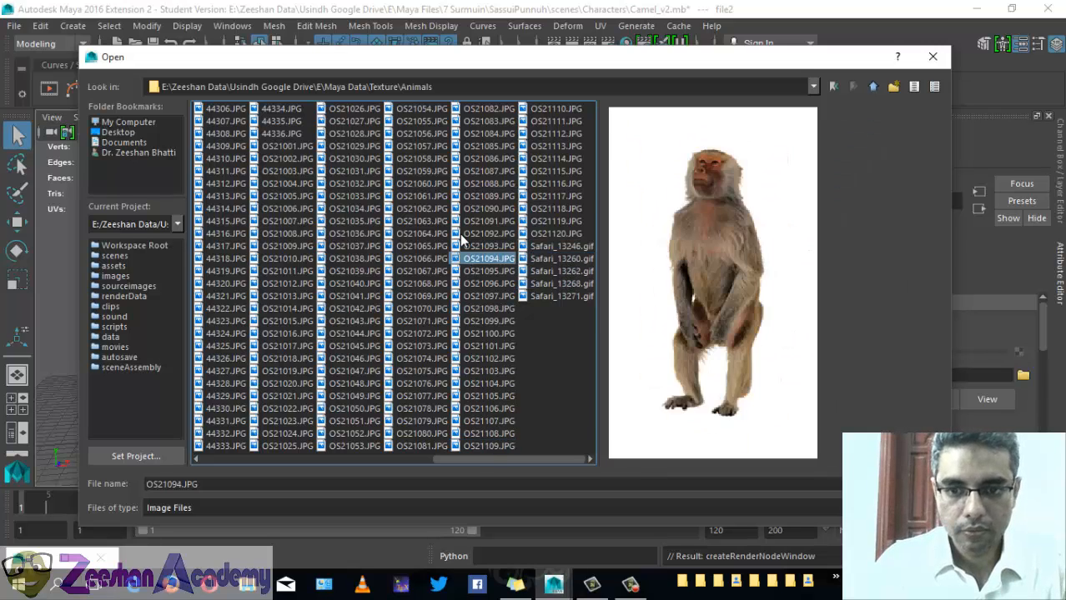
pyautogui.click(477, 209)
pyautogui.click(419, 162)
pyautogui.click(352, 196)
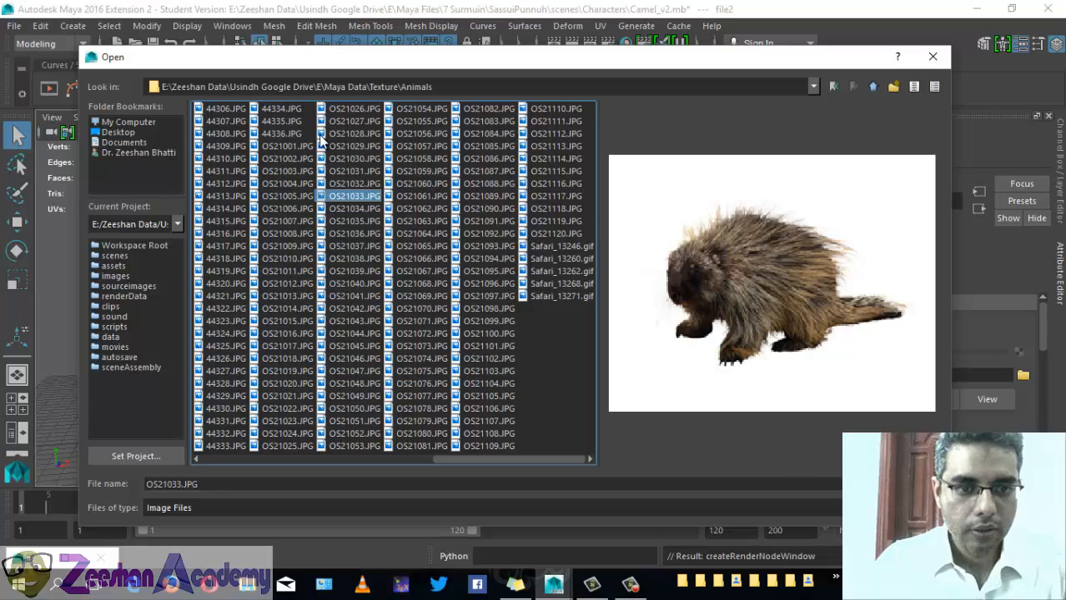
pyautogui.click(284, 133)
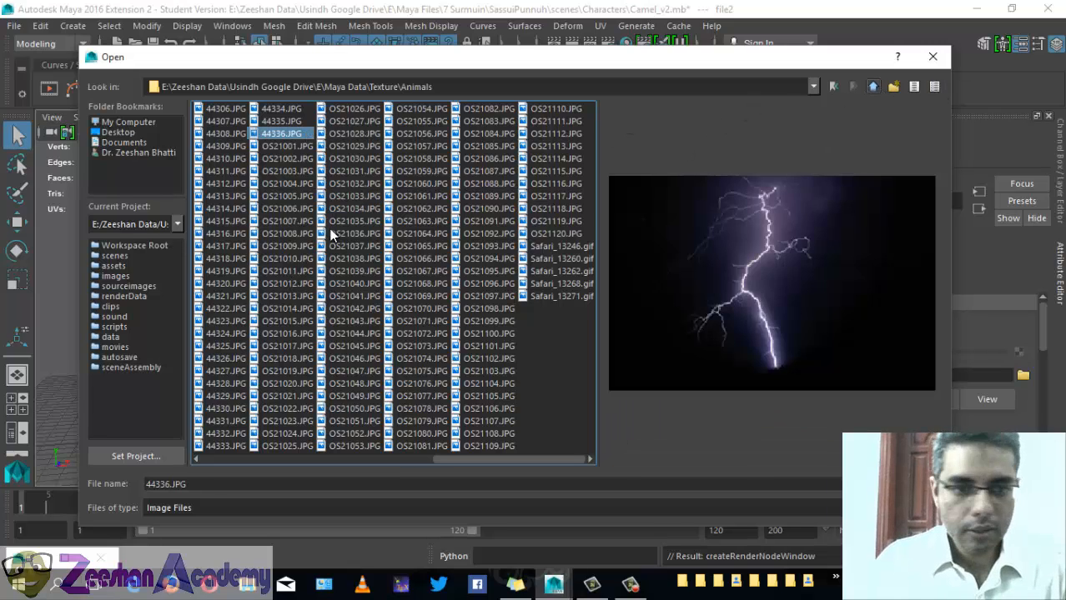
# Step: Return to the Texture folder, preview t082.jpg and look through the subfolders
pyautogui.press('BackSpace')
pyautogui.click(495, 172)
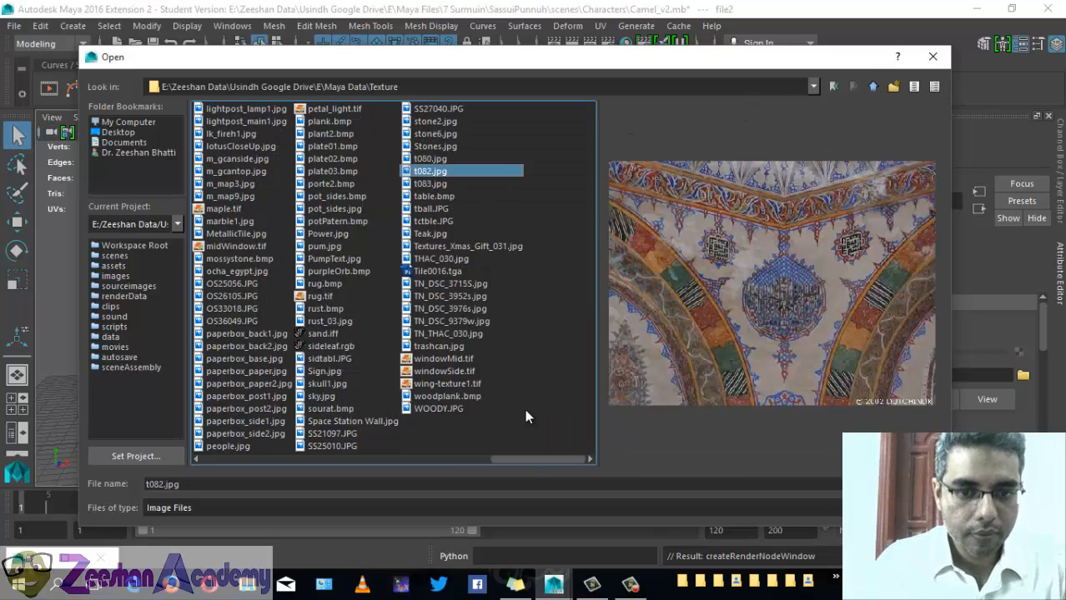
pyautogui.click(456, 458)
pyautogui.doubleClick(344, 458)
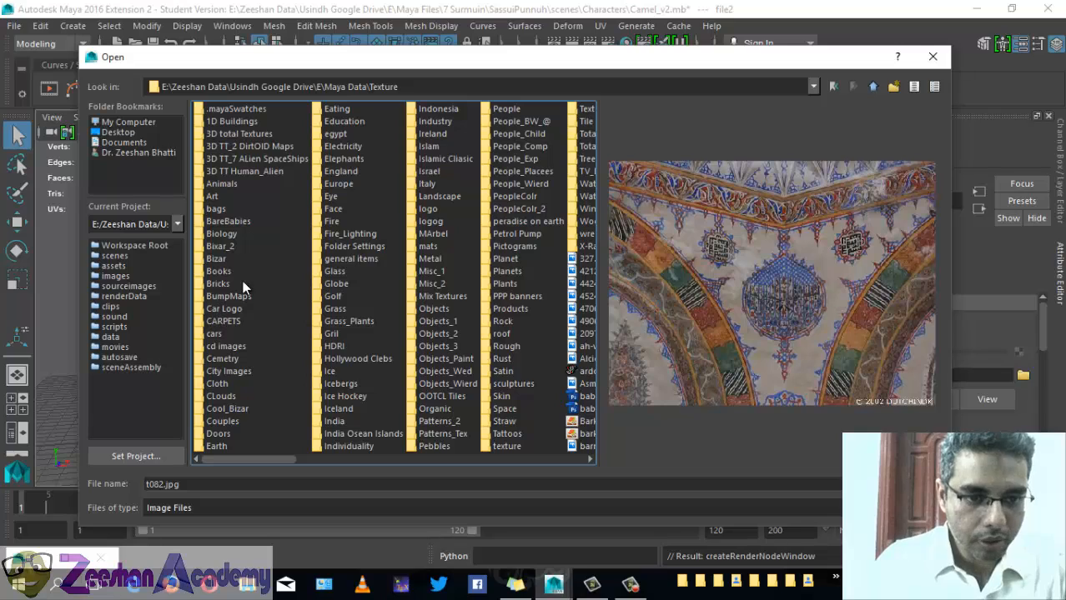
pyautogui.click(221, 185)
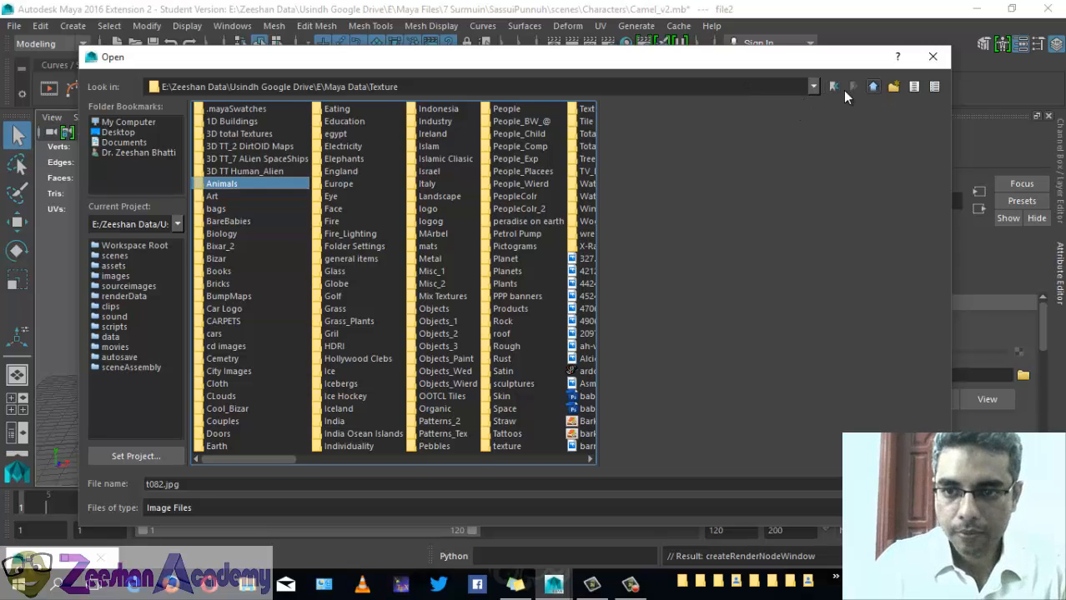
# Step: Open the Textures folder inside Maya Data and preview cardboard_brown_paper_texture_by_enchantedgal_stock.jpg
pyautogui.click(872, 87)
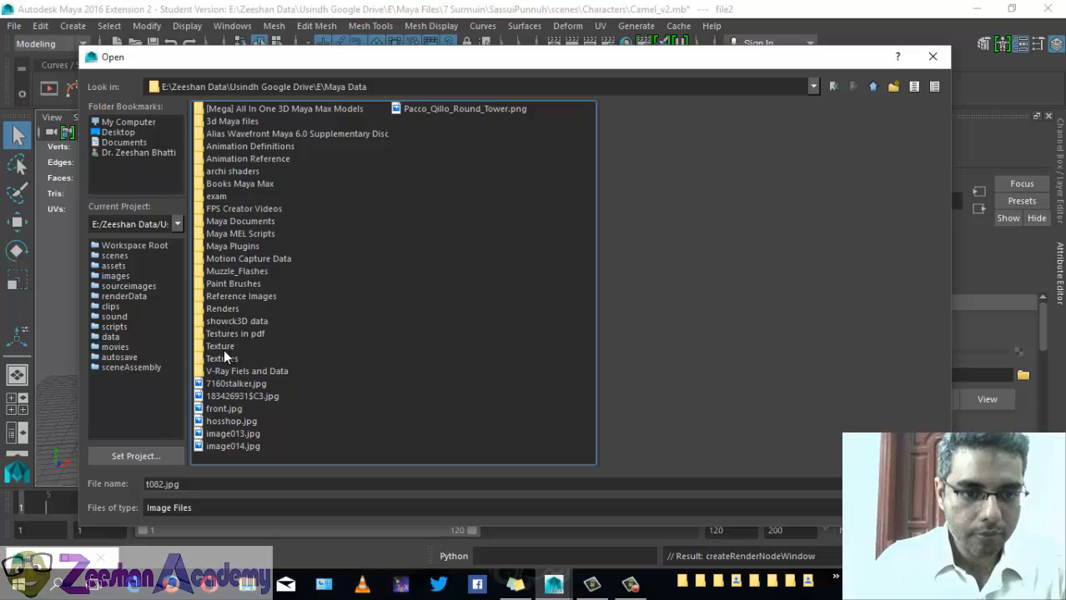
pyautogui.doubleClick(225, 357)
pyautogui.click(231, 248)
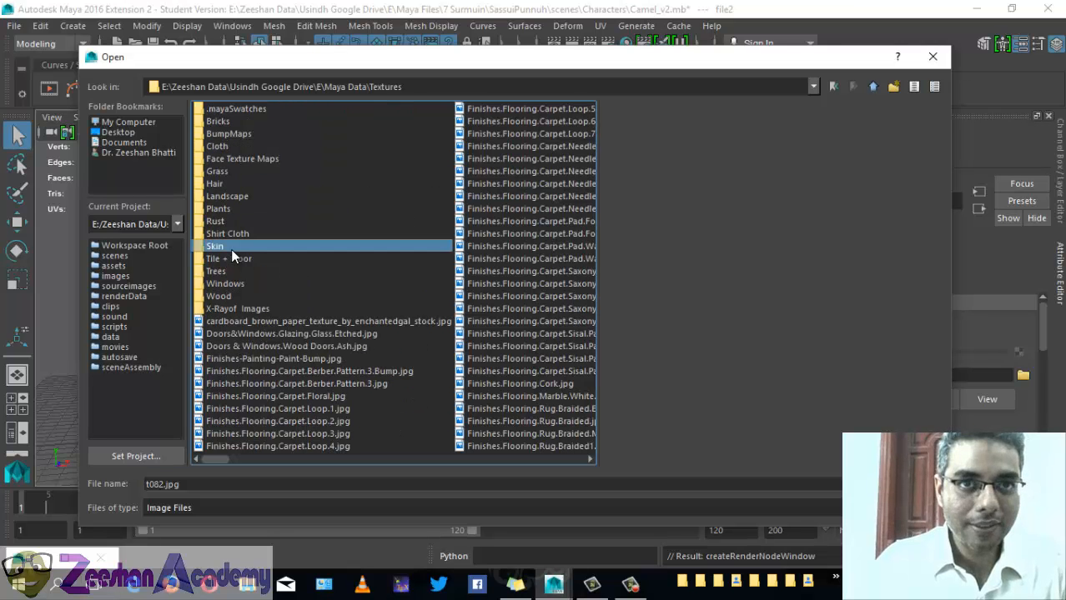
pyautogui.press('c')
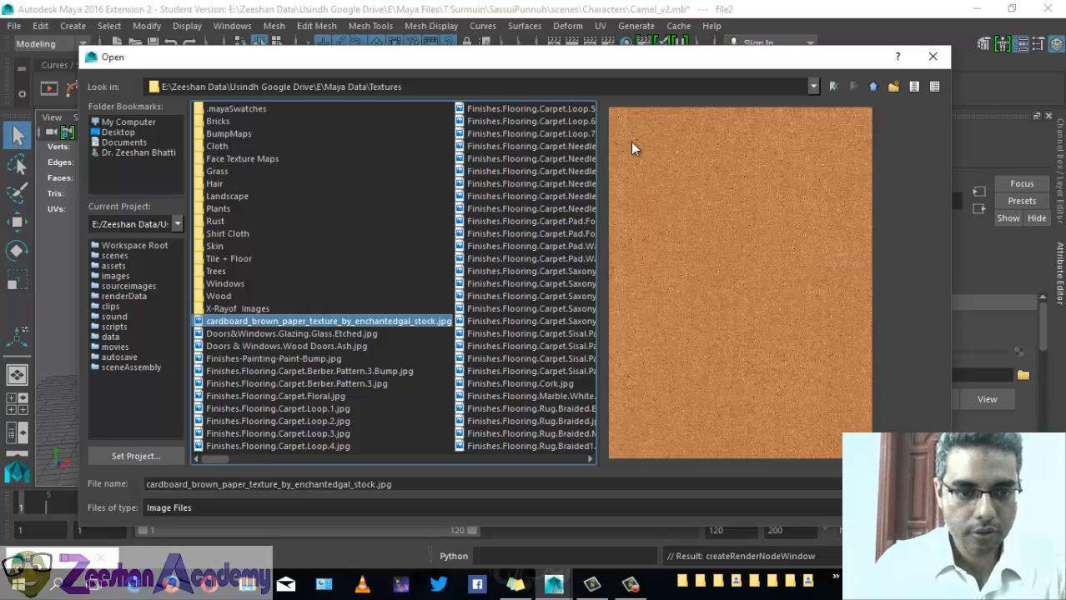
# Step: Look through the Reference Images folder inside Maya Data and return to the Maya Data folder
pyautogui.click(871, 88)
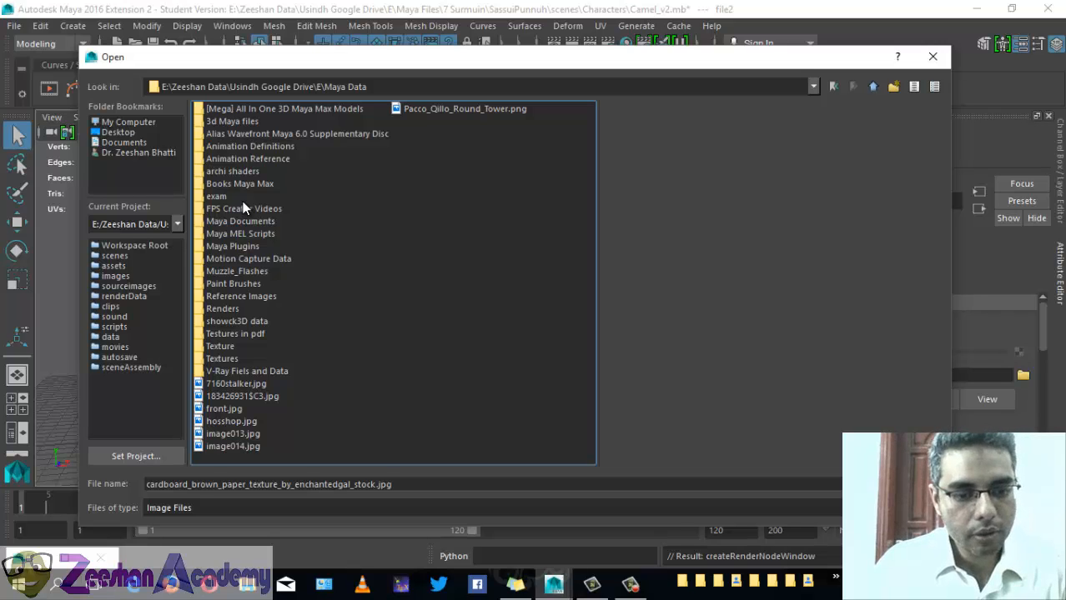
pyautogui.doubleClick(241, 296)
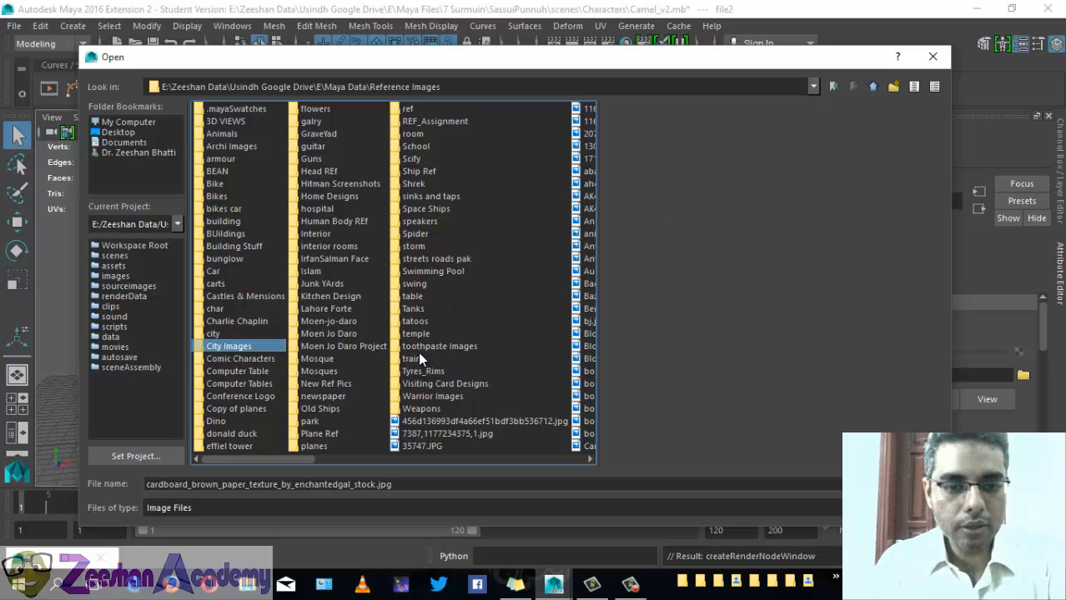
pyautogui.click(425, 322)
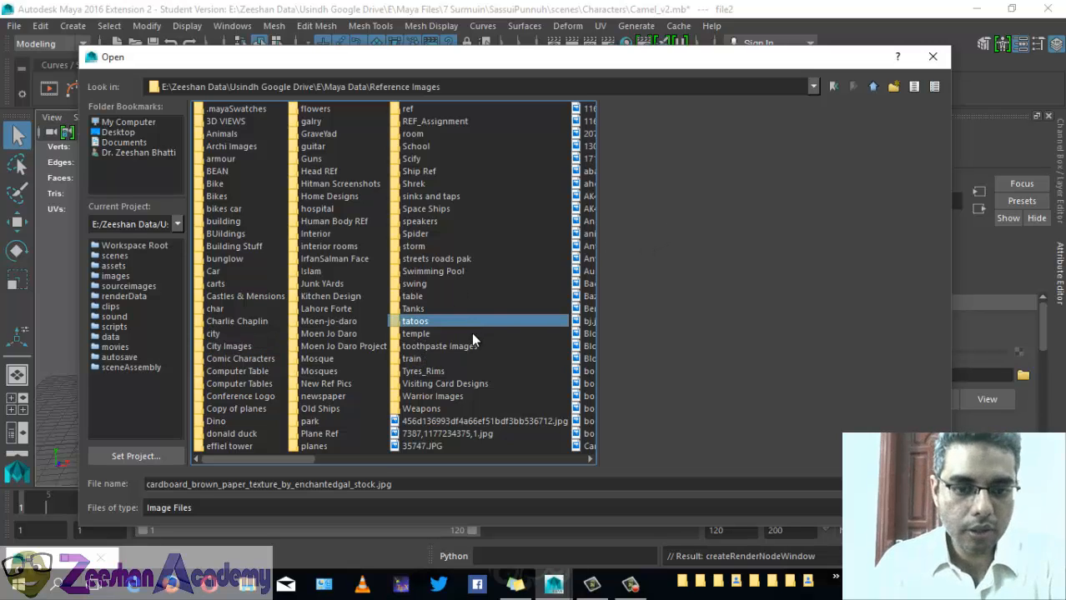
pyautogui.click(875, 88)
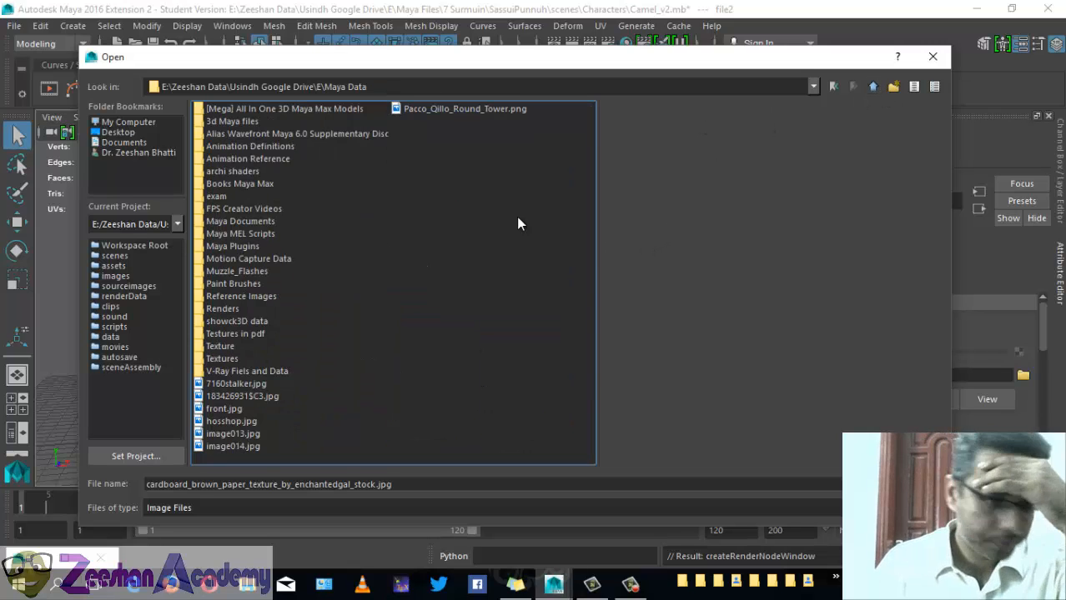
pyautogui.click(233, 347)
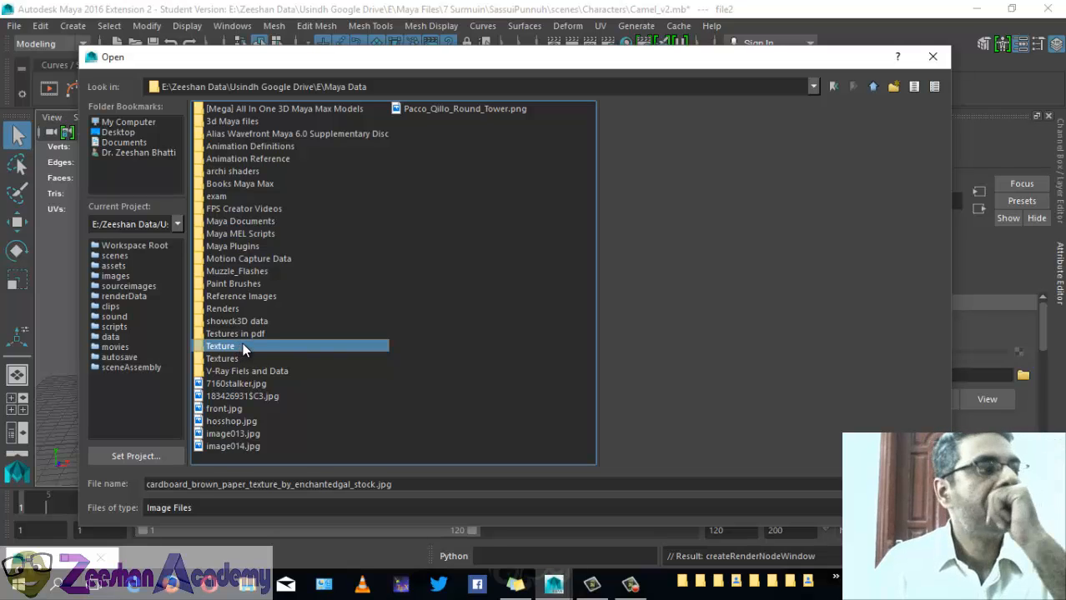
# Step: Switch to File Explorer and, on the Data (E:) drive, open the E folder inside Usindh Google Drive
pyautogui.click(248, 583)
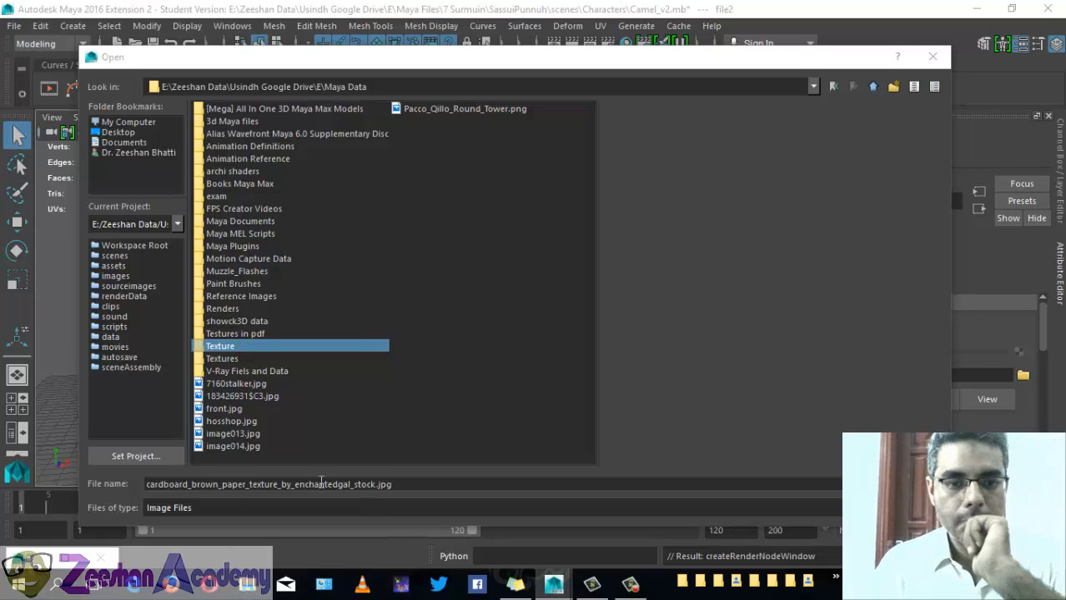
pyautogui.scroll(-5, 63, 513)
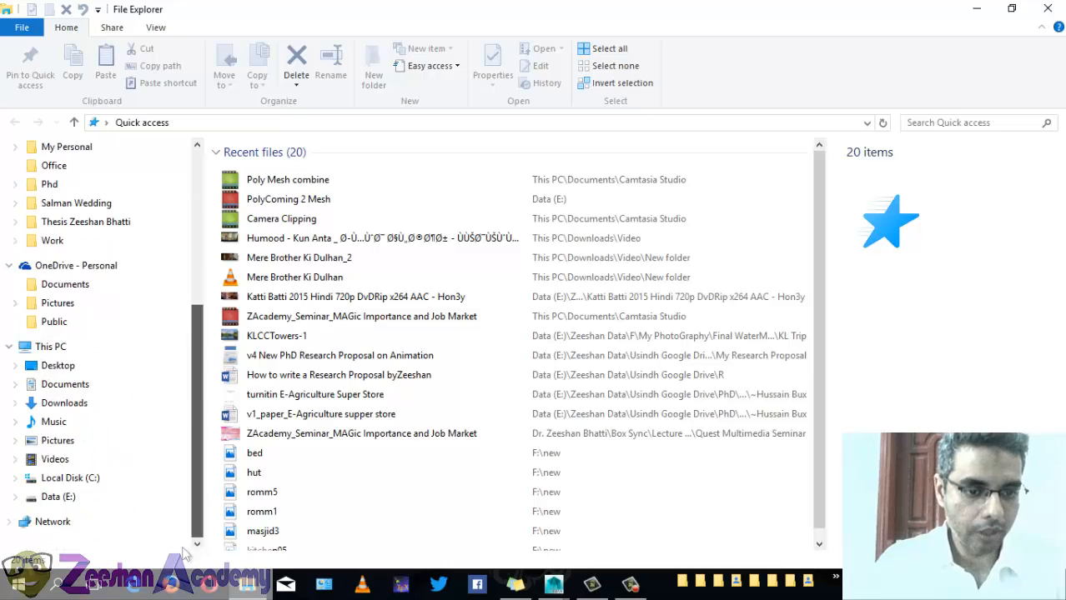
pyautogui.click(58, 497)
pyautogui.doubleClick(267, 186)
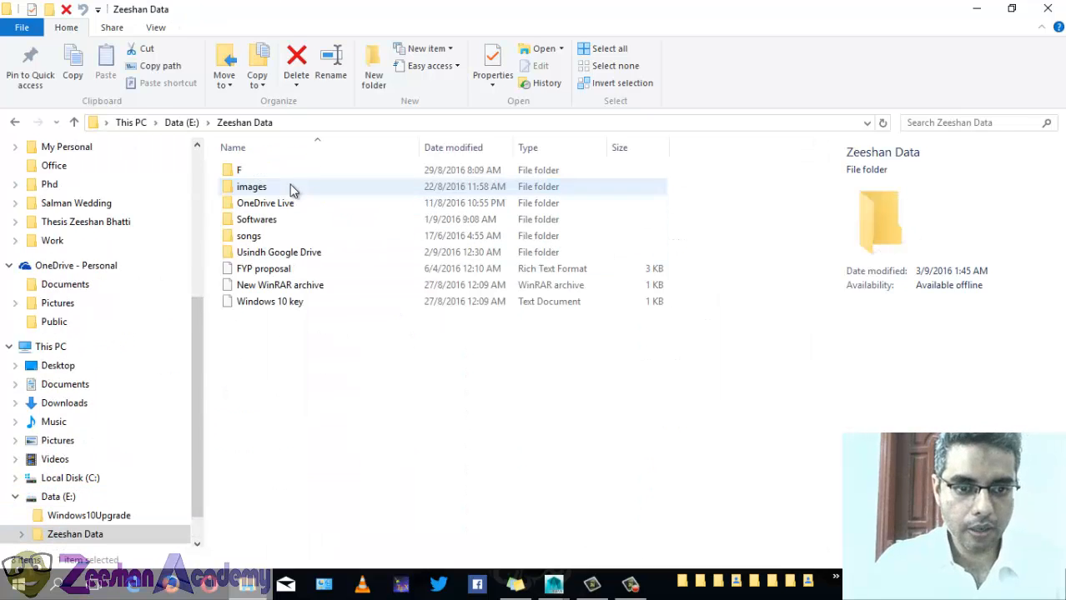
pyautogui.doubleClick(250, 238)
pyautogui.press('BackSpace')
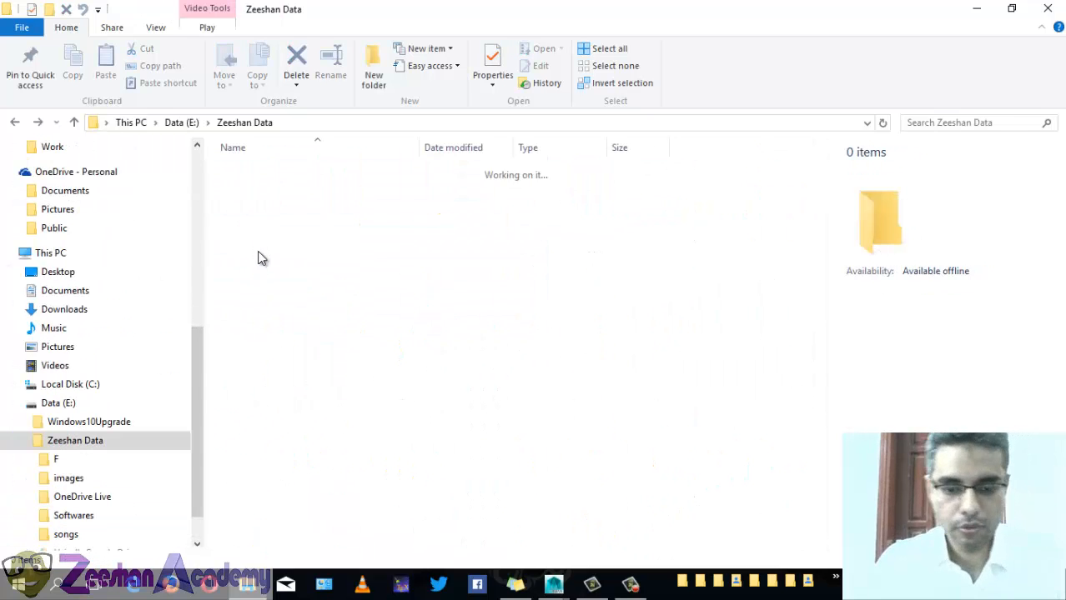
pyautogui.click(257, 253)
pyautogui.doubleClick(258, 253)
pyautogui.doubleClick(359, 176)
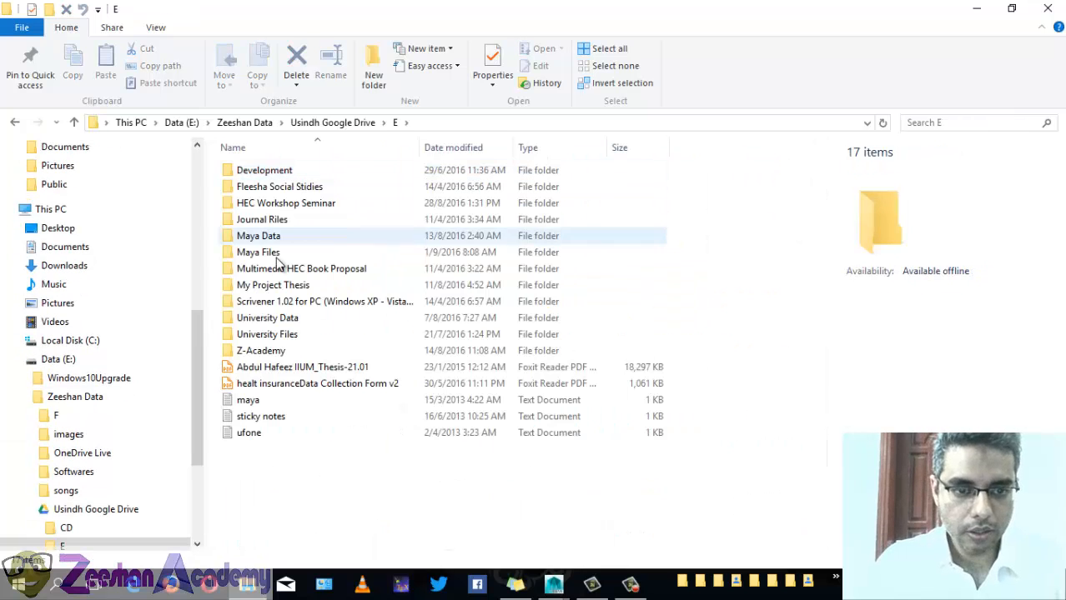
# Step: Open the MayaClass2016 project folder inside Maya Files
pyautogui.click(266, 256)
pyautogui.doubleClick(266, 255)
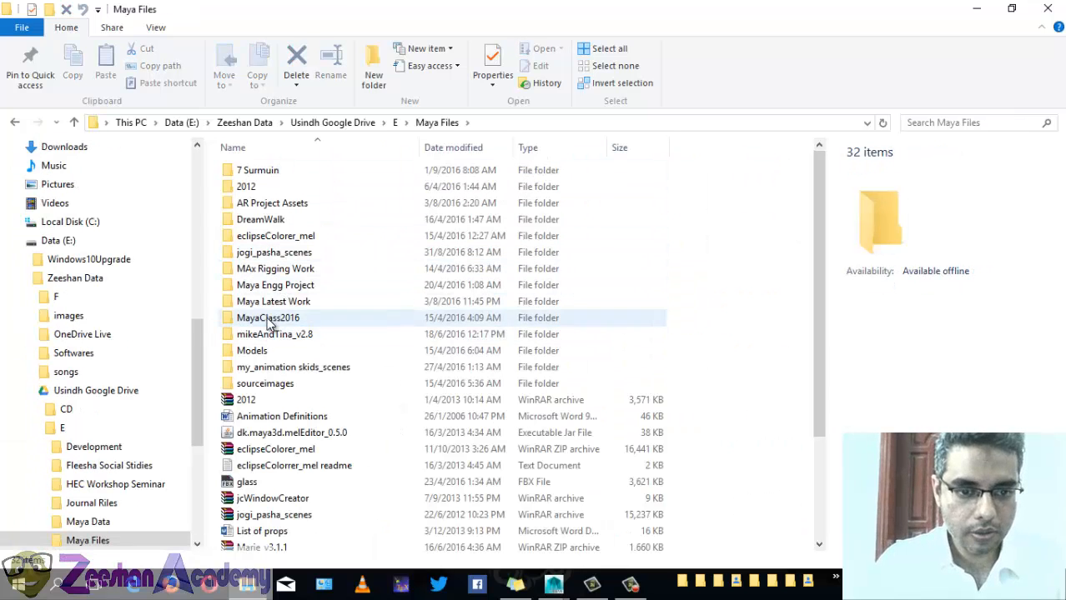
pyautogui.doubleClick(265, 317)
pyautogui.scroll(-2, 262, 525)
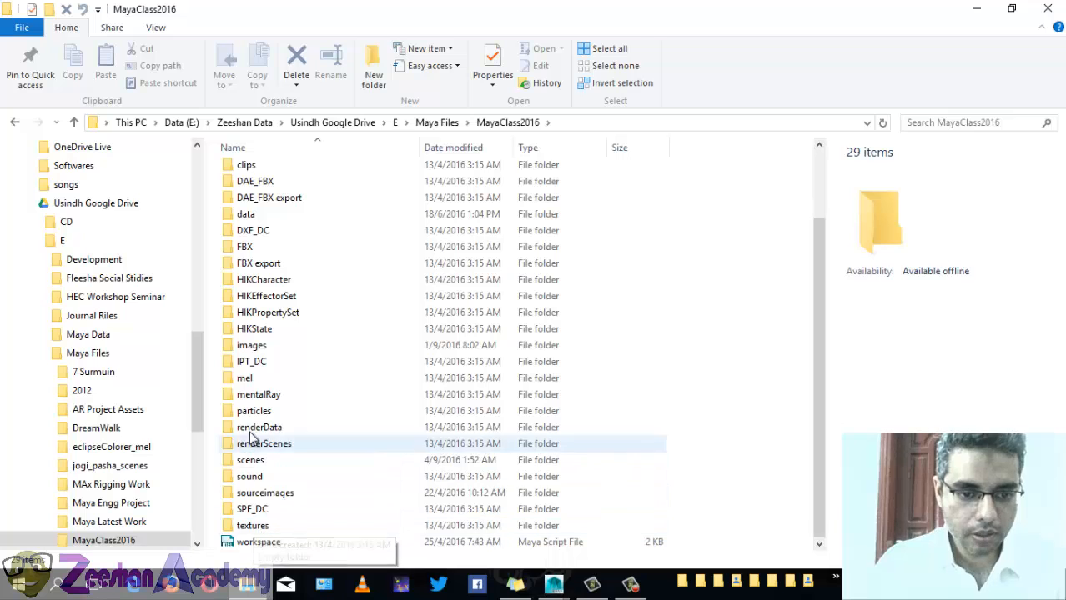
# Step: Look through the project's scenes folder and go back to MayaClass2016
pyautogui.doubleClick(253, 461)
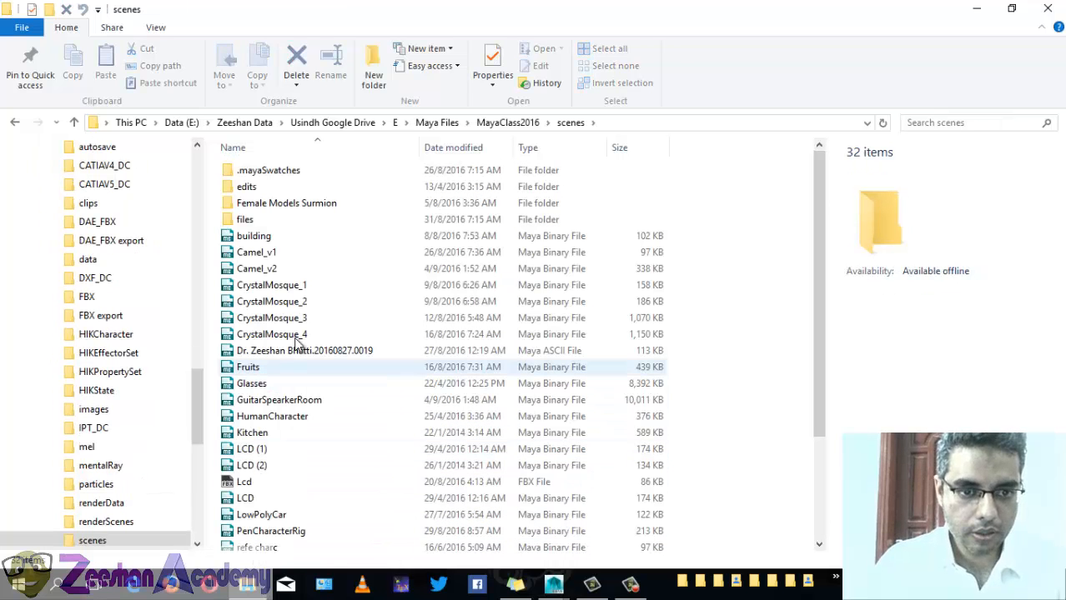
pyautogui.scroll(-3, 430, 298)
pyautogui.press('BackSpace')
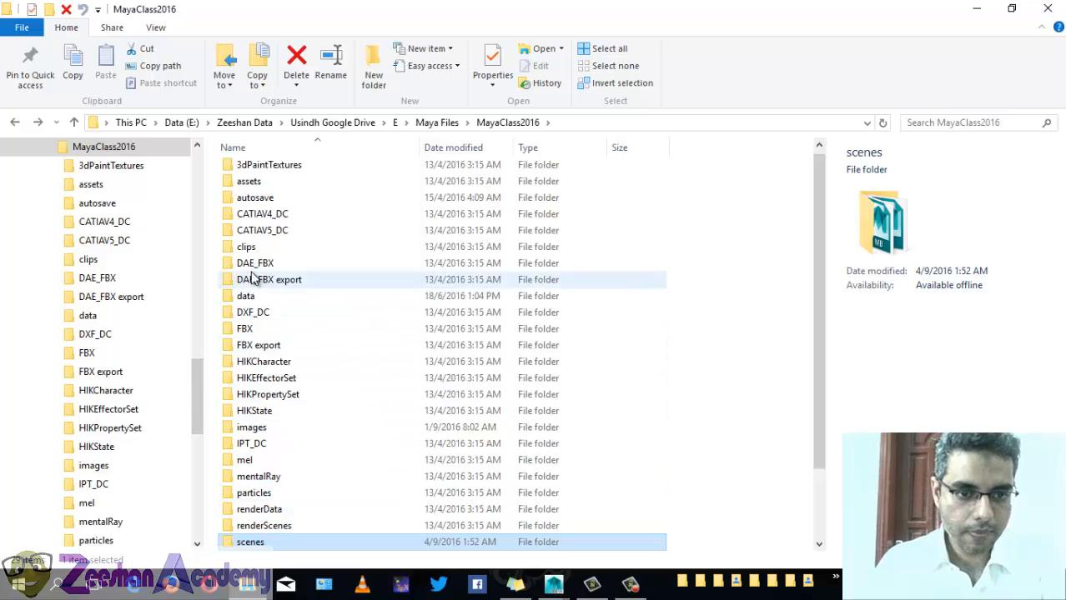
pyautogui.scroll(-2, 271, 275)
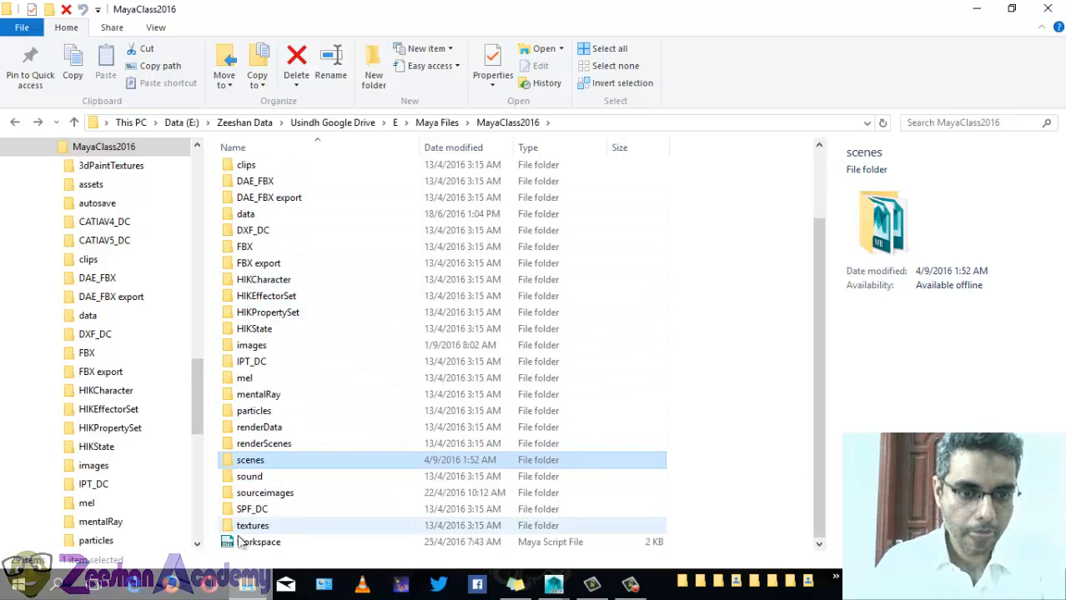
# Step: Check the project's sourceimages folder and its New Folder for camel images, then return to MayaClass2016
pyautogui.doubleClick(260, 493)
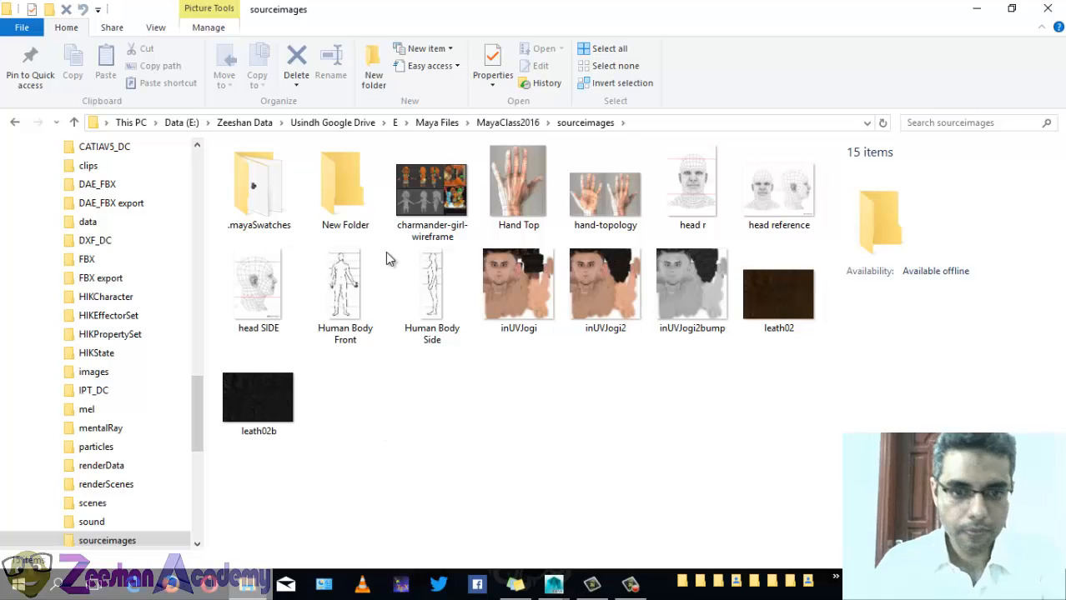
pyautogui.click(370, 204)
pyautogui.doubleClick(369, 205)
pyautogui.press('BackSpace')
pyautogui.press('BackSpace')
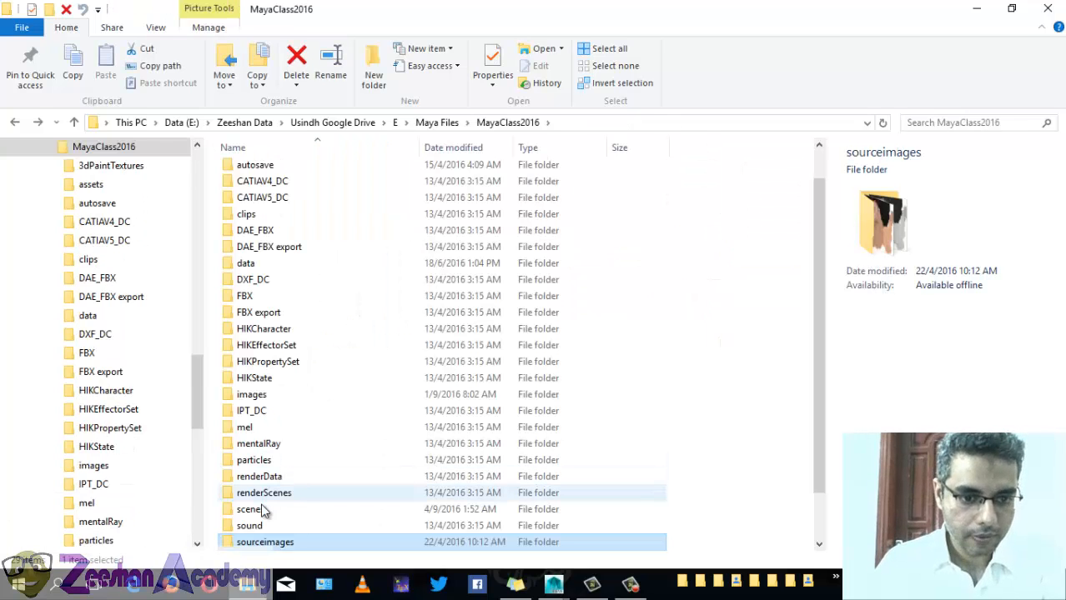
# Step: Open the project's images folder and look over its camel pictures, including camel 2, CAmel and OS21120
pyautogui.doubleClick(251, 396)
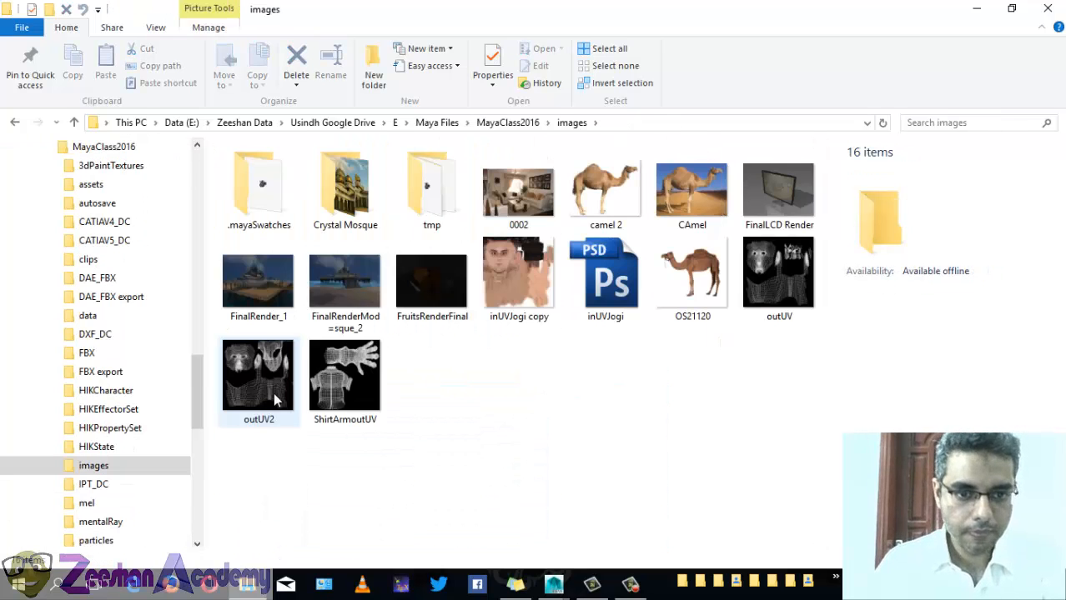
pyautogui.click(606, 196)
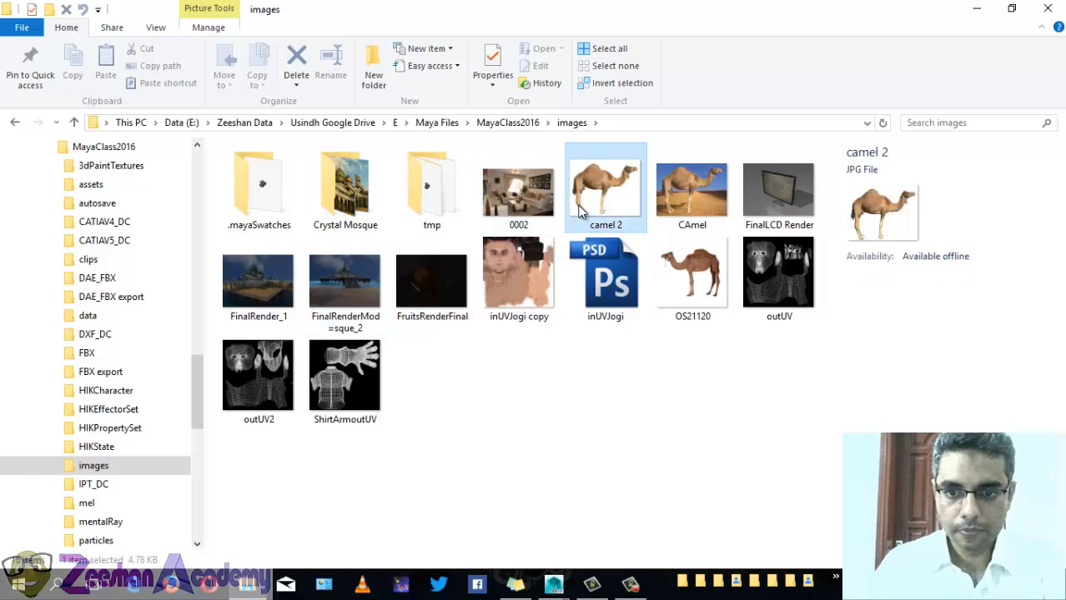
pyautogui.click(695, 202)
pyautogui.click(699, 263)
pyautogui.click(430, 190)
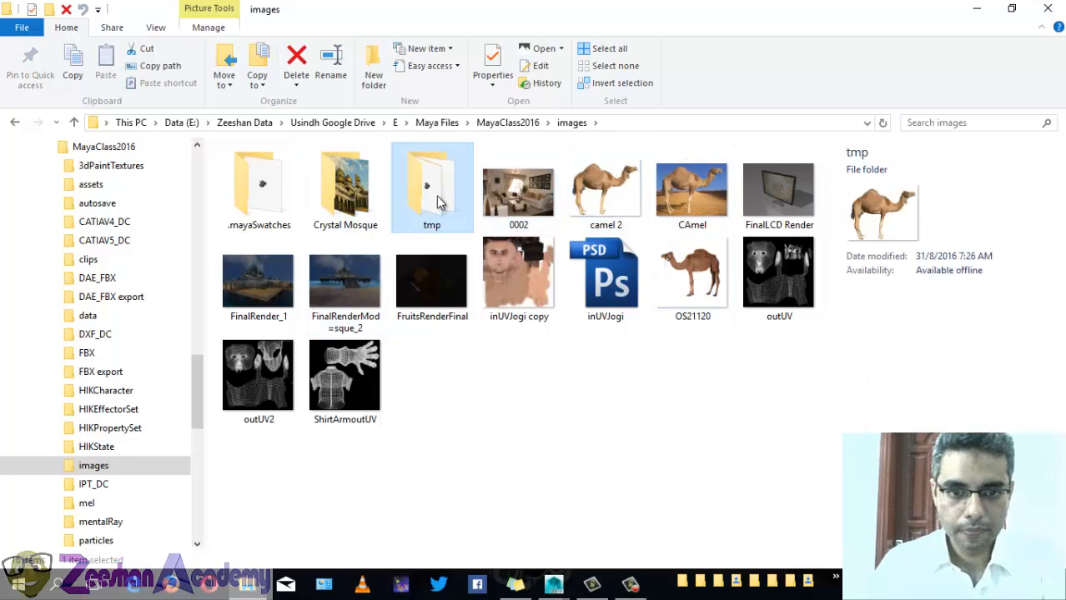
pyautogui.click(357, 207)
pyautogui.click(687, 200)
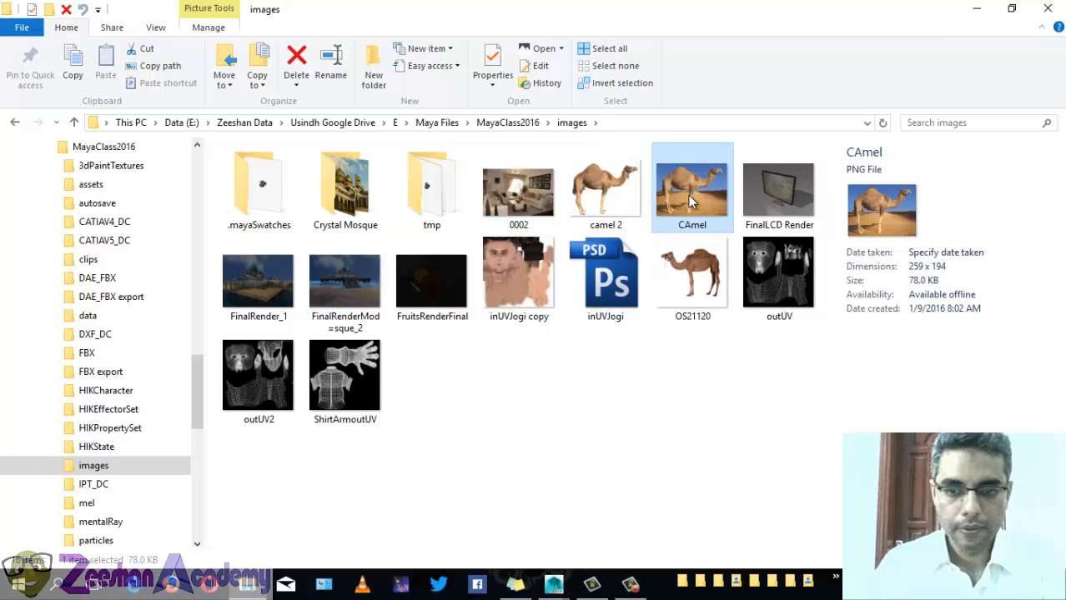
# Step: Switch back to Maya and browse the texture file dialog to the Maya Files\MayaClass2016\images folder
pyautogui.click(554, 584)
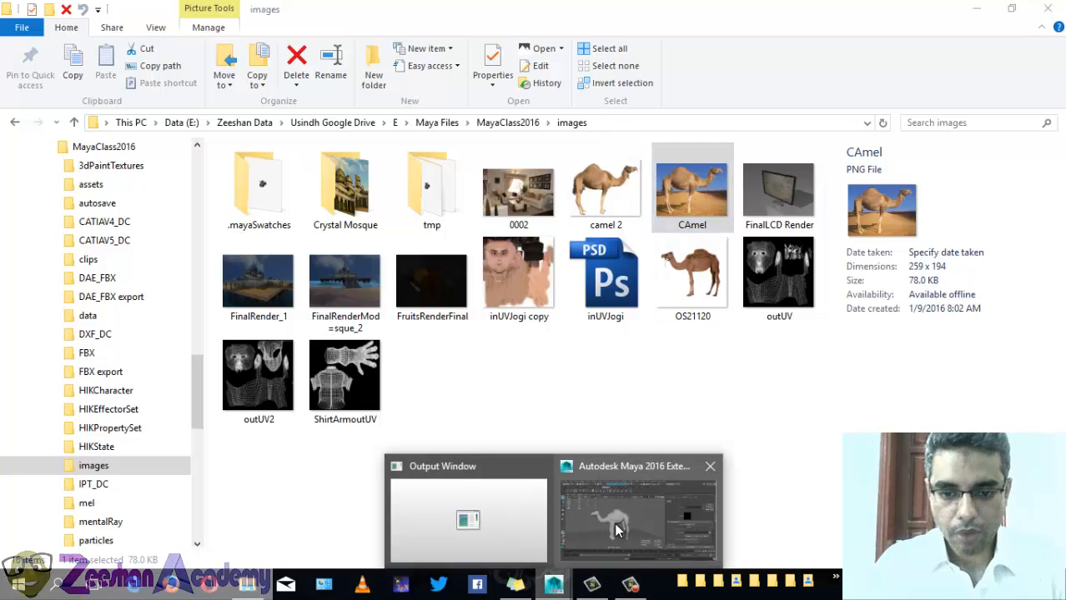
pyautogui.click(617, 530)
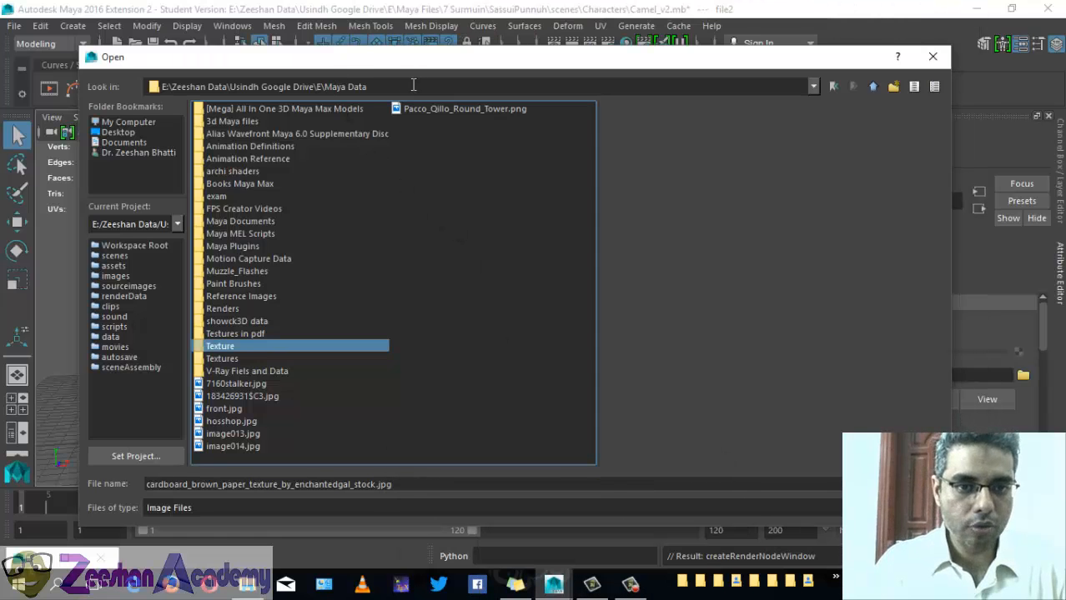
pyautogui.press('BackSpace')
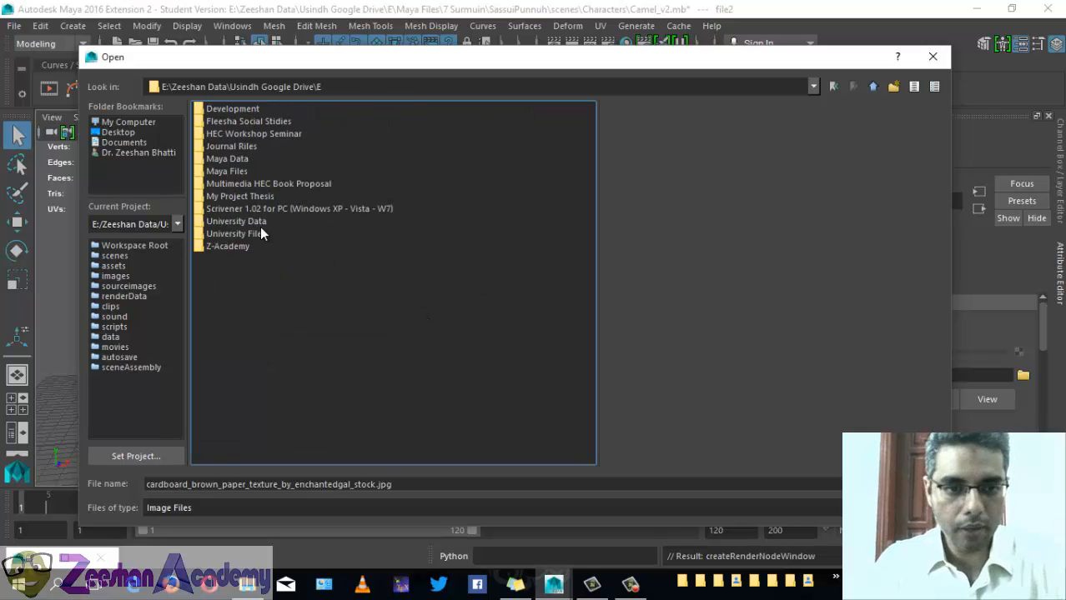
pyautogui.click(239, 244)
pyautogui.doubleClick(231, 172)
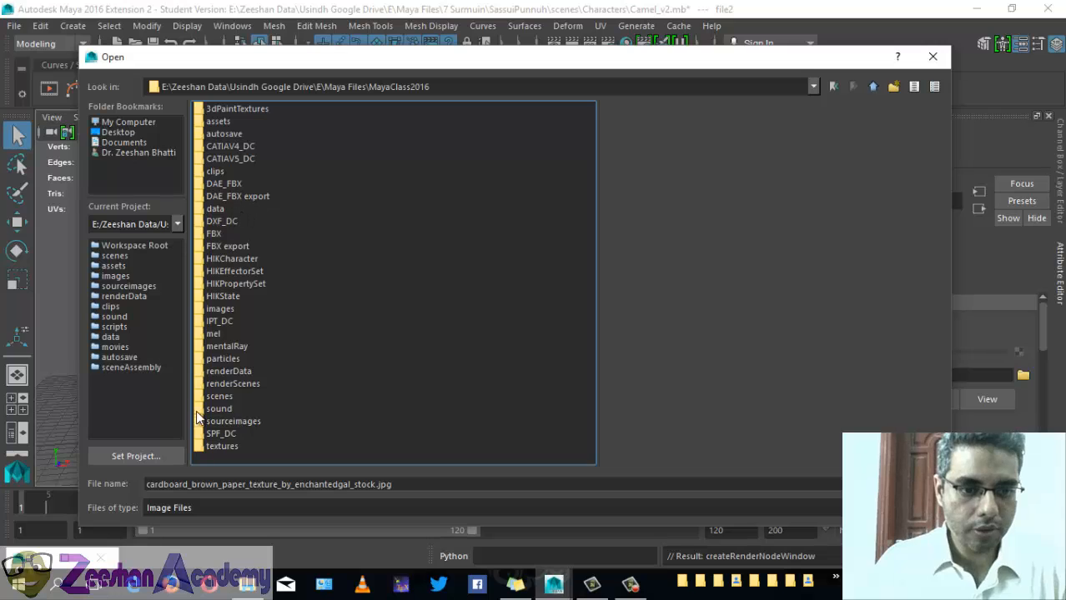
pyautogui.doubleClick(218, 309)
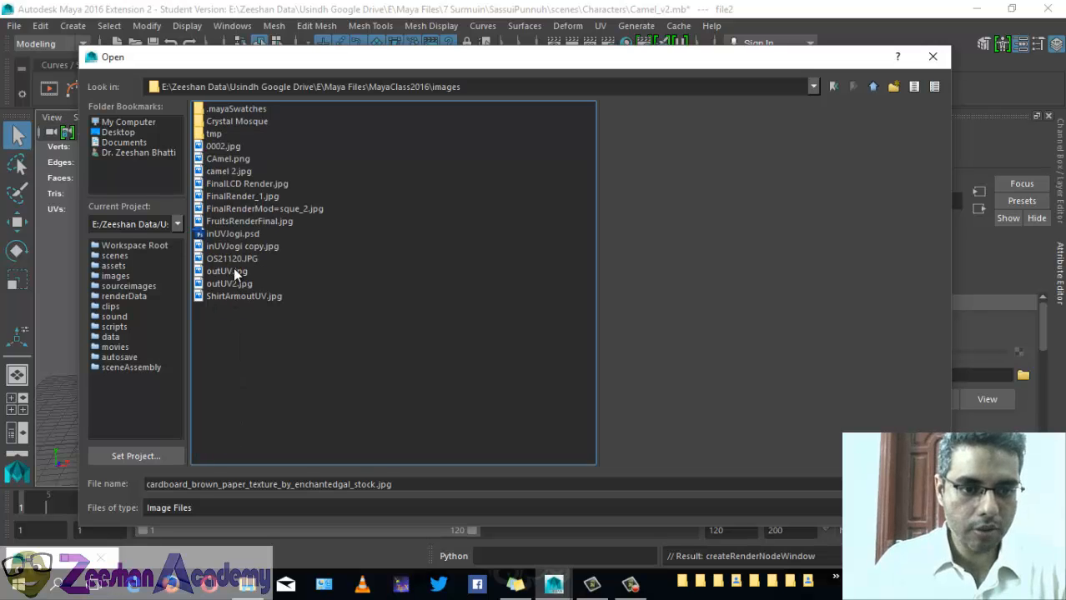
# Step: Preview and compare the camel images CAmel.png, camel 2.jpg and OS21120.JPG in the file dialog
pyautogui.click(221, 159)
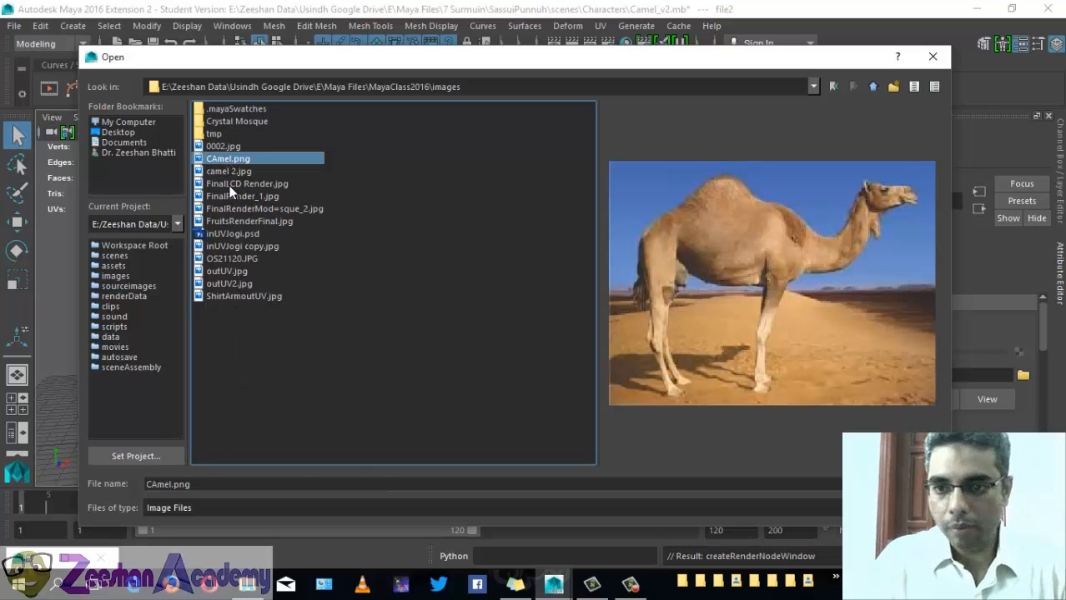
pyautogui.press('Down')
pyautogui.press('Down')
pyautogui.press('Up')
pyautogui.press('Up')
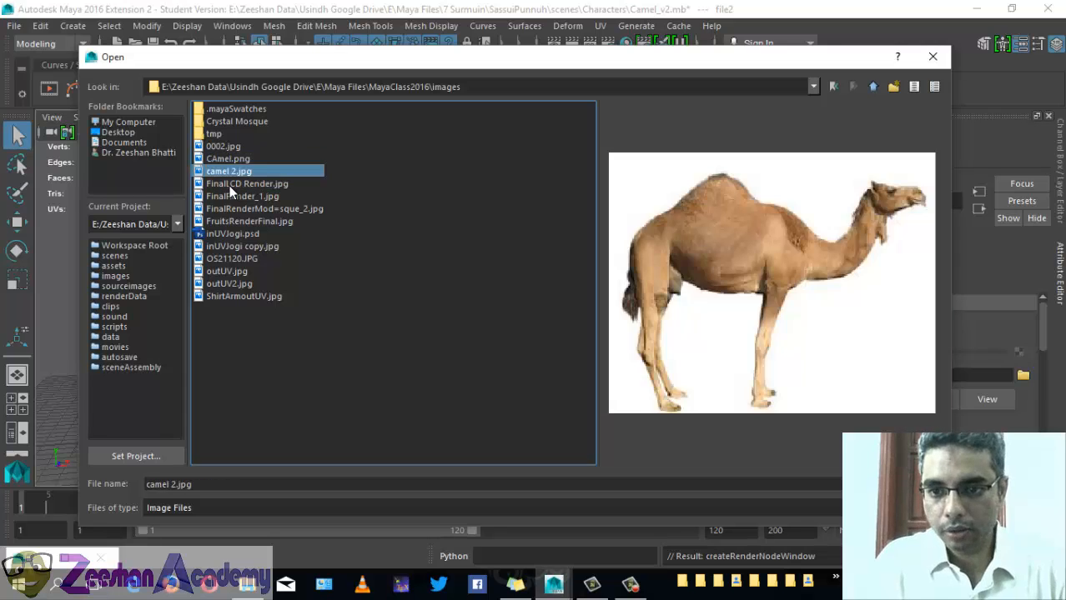
pyautogui.press('Down')
pyautogui.press('Up')
pyautogui.press('Down')
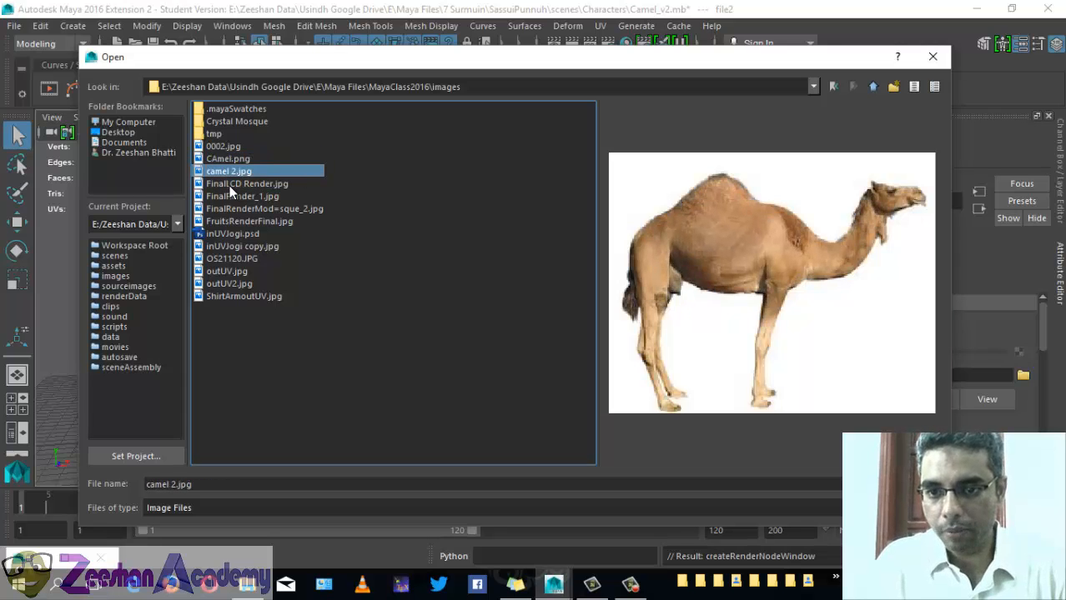
pyautogui.press('Down')
pyautogui.press('Down')
pyautogui.press('Down')
pyautogui.press('Down')
pyautogui.press('Down')
pyautogui.press('Down')
pyautogui.press('Down')
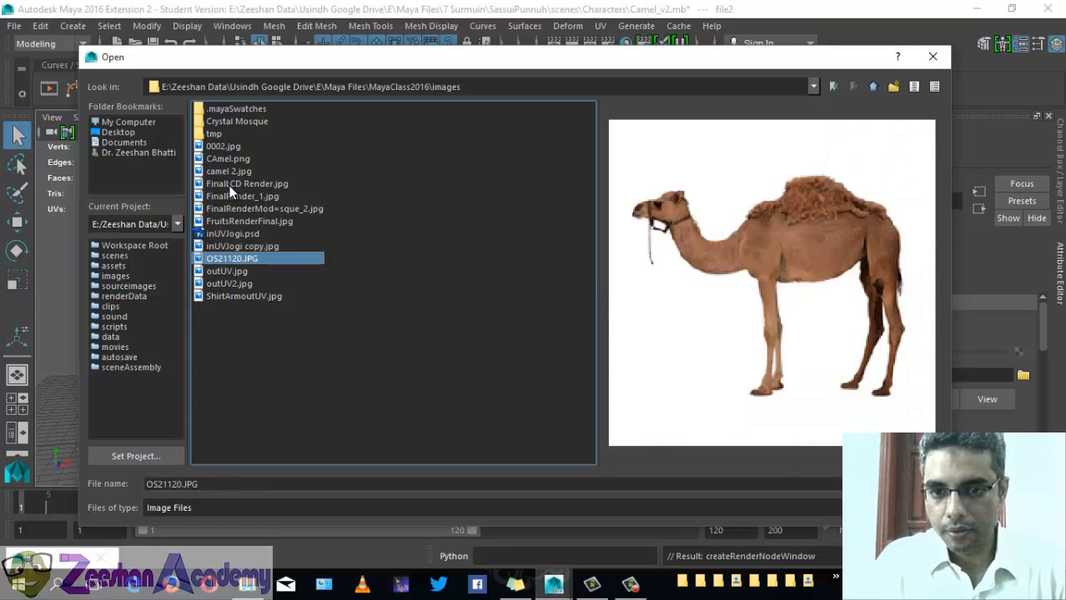
pyautogui.press('Down')
# Step: Load camel 2.jpg as the file texture's image and turn on textured display in the viewport
pyautogui.press('Up')
pyautogui.press('Up')
pyautogui.press('Up')
pyautogui.press('Up')
pyautogui.press('Up')
pyautogui.press('Up')
pyautogui.press('Up')
pyautogui.press('Up')
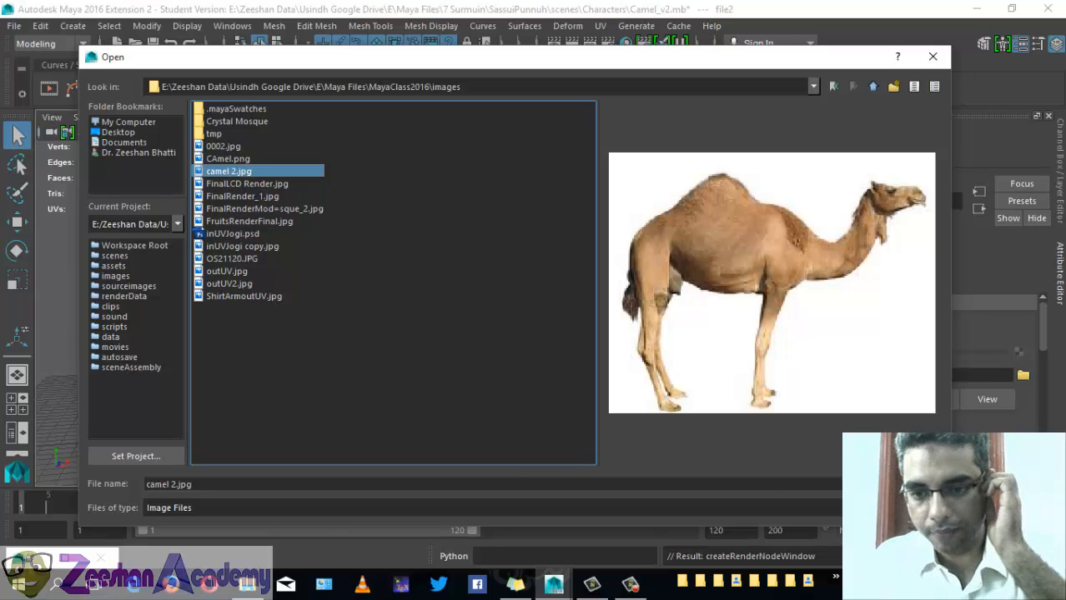
pyautogui.click(910, 485)
pyautogui.keyDown('alt'); pyautogui.moveTo(467, 315); pyautogui.dragTo(473, 315); pyautogui.keyUp('alt')
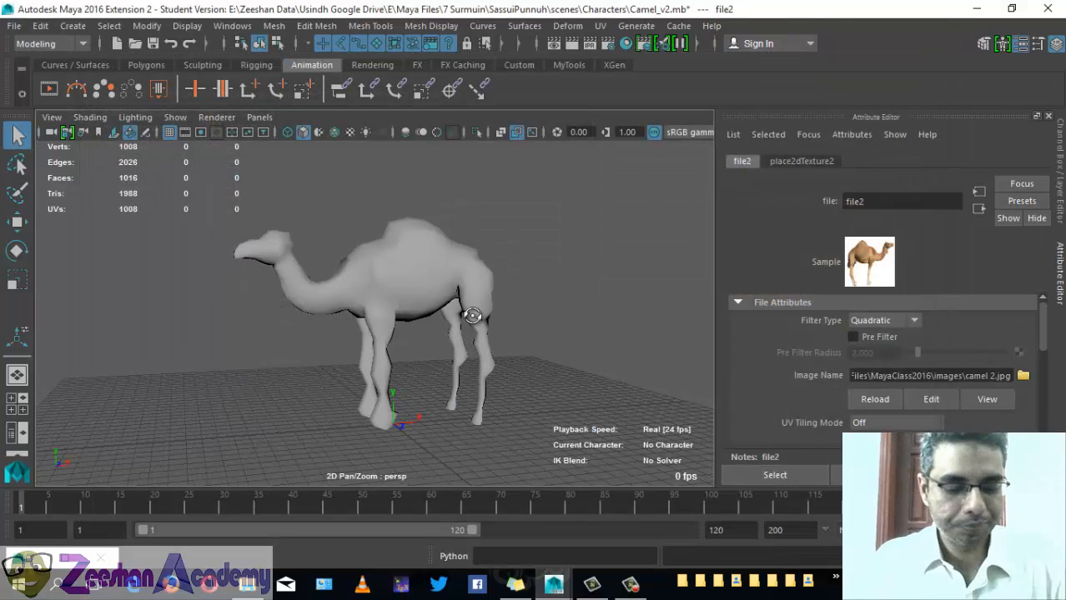
pyautogui.click(349, 131)
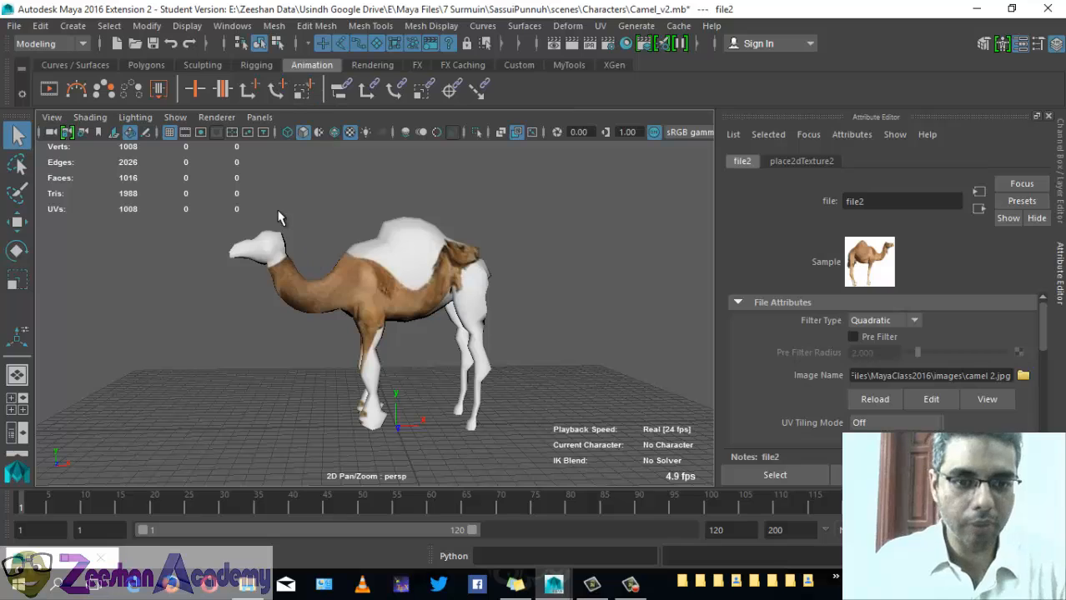
# Step: Open the UV Editor and display the camel mesh's UVs over the texture image
pyautogui.click(186, 26)
pyautogui.moveTo(256, 273)
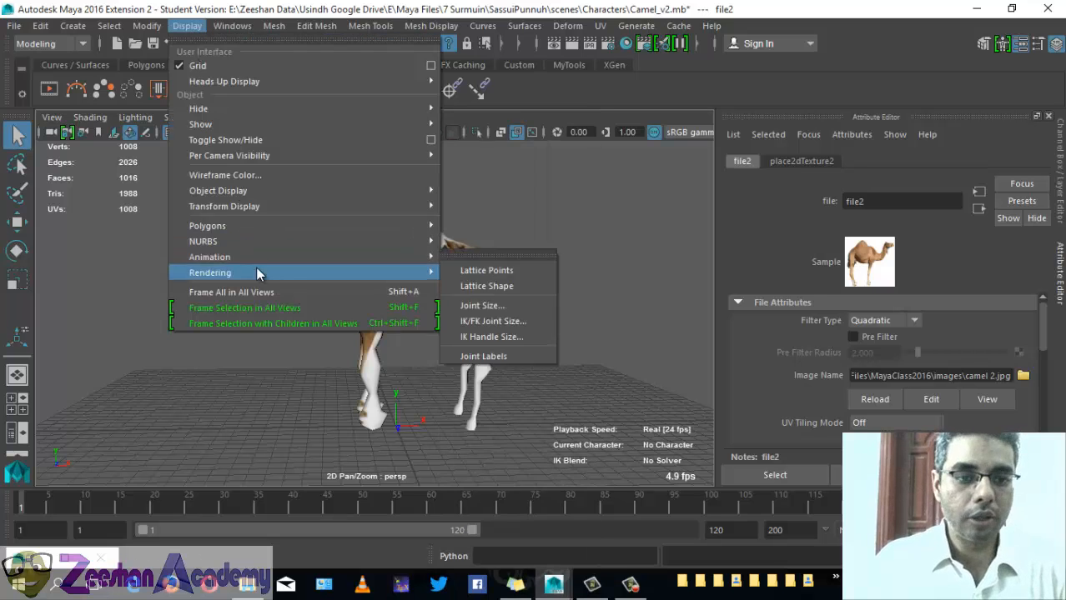
pyautogui.moveTo(232, 26)
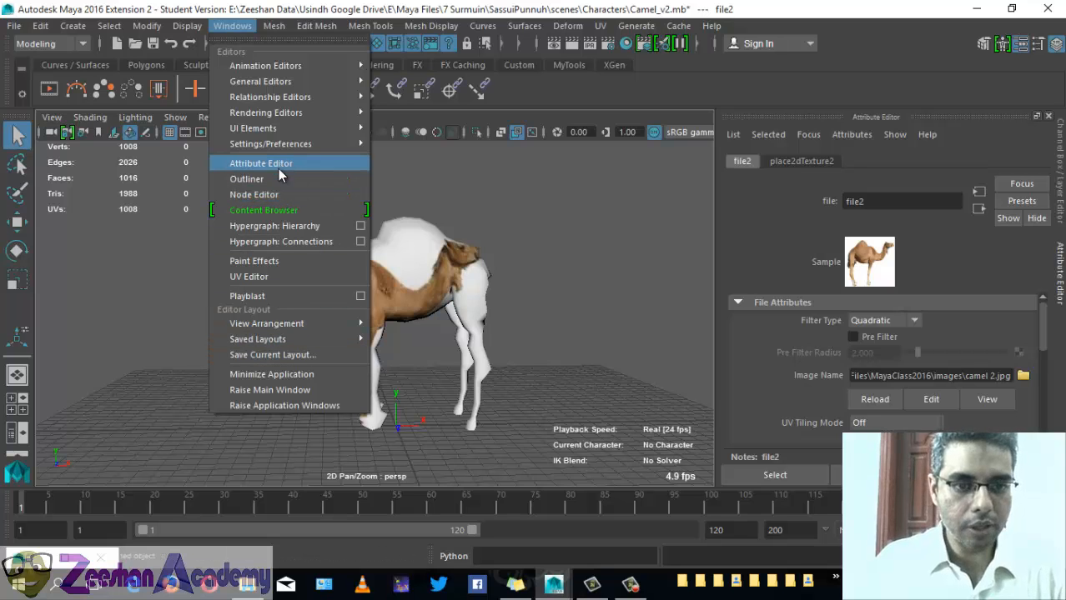
pyautogui.click(266, 277)
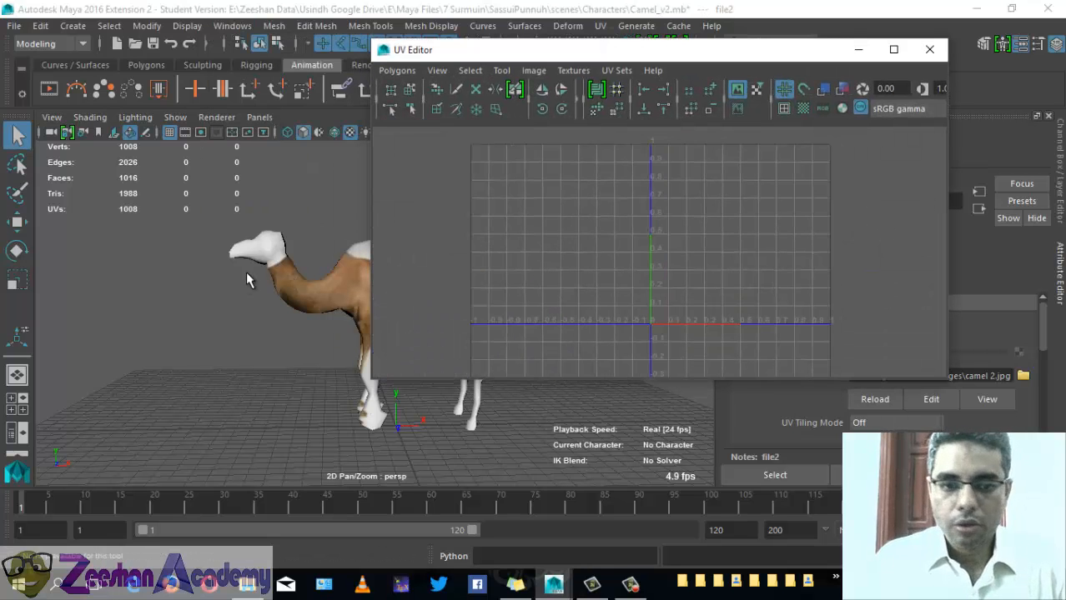
pyautogui.click(293, 285)
pyautogui.keyDown('alt'); pyautogui.moveTo(704, 250); pyautogui.dragTo(646, 291, button='middle'); pyautogui.keyUp('alt')
pyautogui.keyDown('alt'); pyautogui.moveTo(646, 291); pyautogui.dragTo(726, 309, button='right'); pyautogui.keyUp('alt')
pyautogui.keyDown('alt'); pyautogui.moveTo(693, 264); pyautogui.dragTo(690, 238, button='middle'); pyautogui.keyUp('alt')
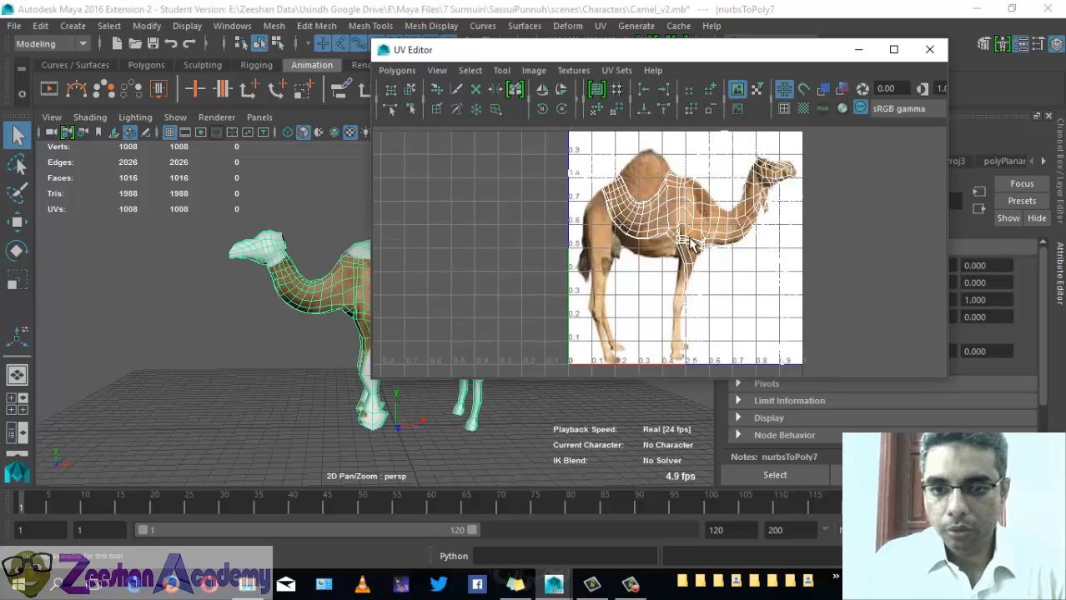
# Step: Switch to UV selection in the UV Editor and select all of the camel's UVs
pyautogui.rightClick(674, 191)
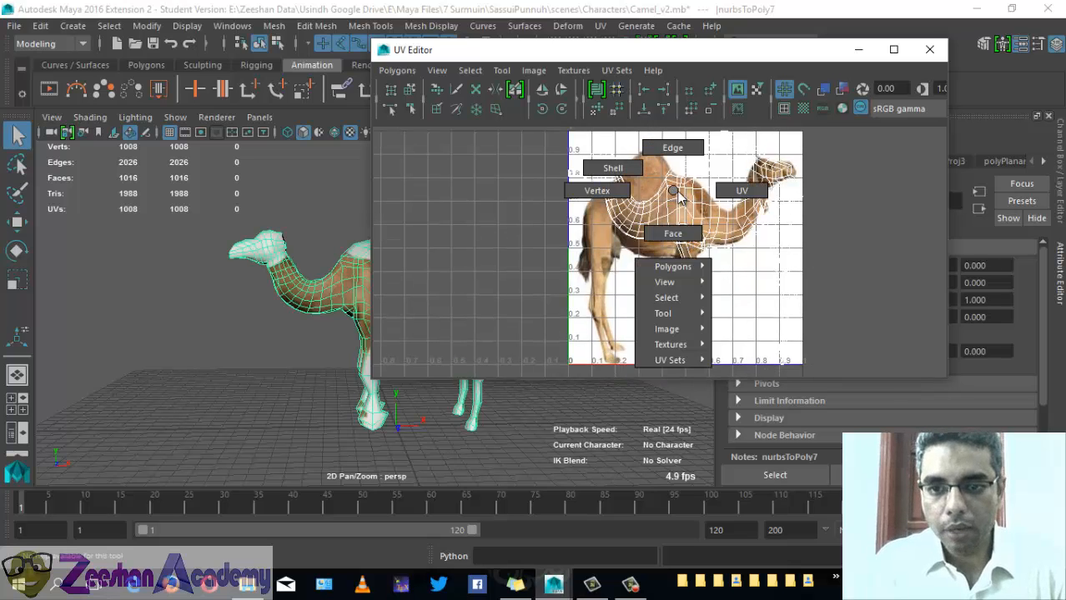
pyautogui.click(742, 190)
pyautogui.moveTo(567, 144); pyautogui.dragTo(913, 373)
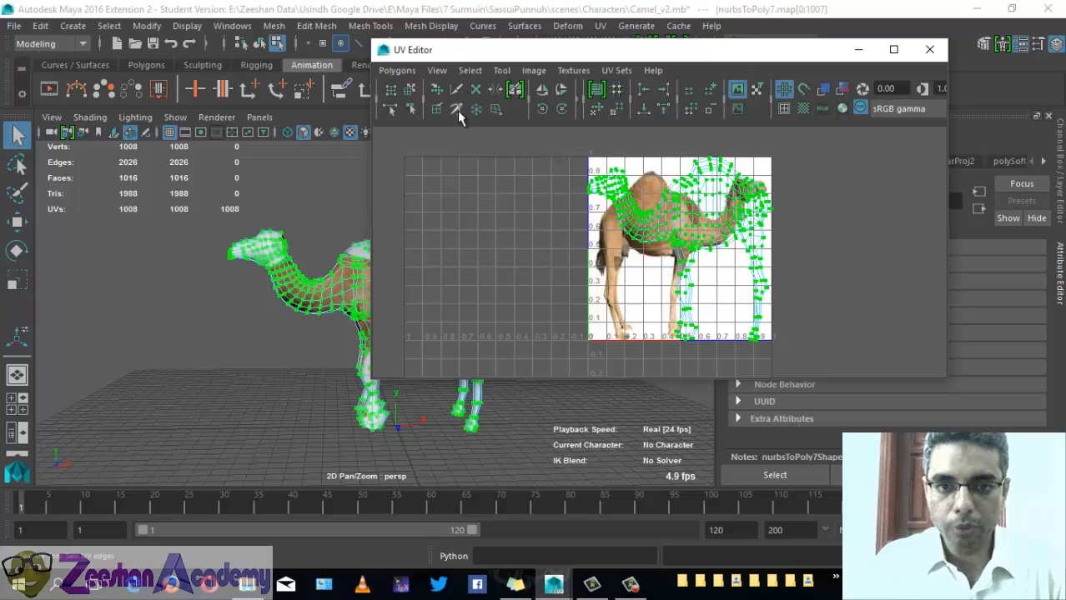
# Step: Try flipping the selected camel UVs vertically
pyautogui.click(561, 92)
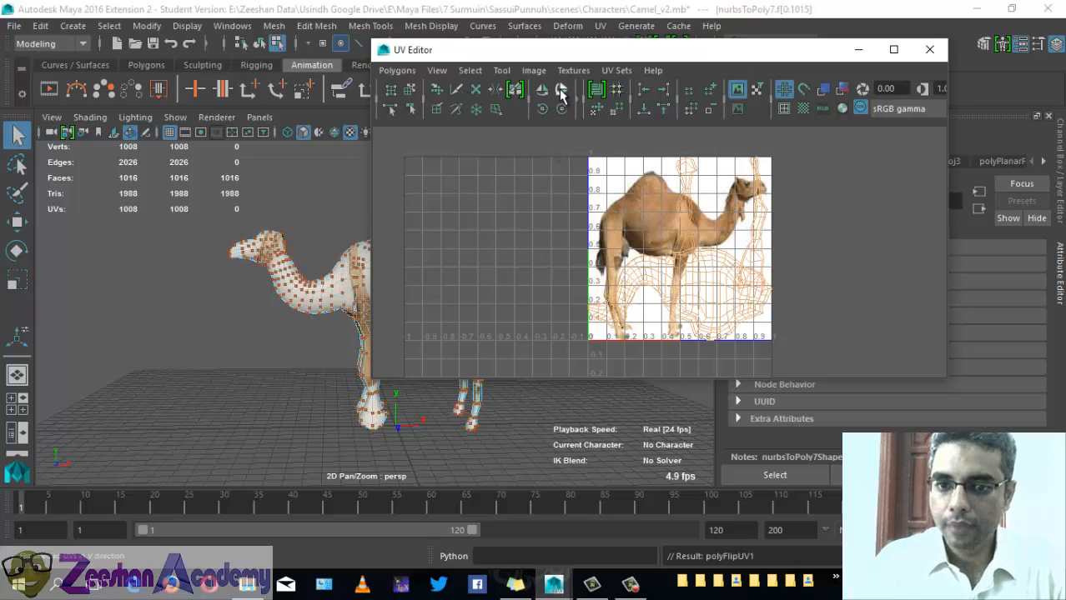
pyautogui.click(561, 93)
pyautogui.click(560, 93)
pyautogui.click(561, 92)
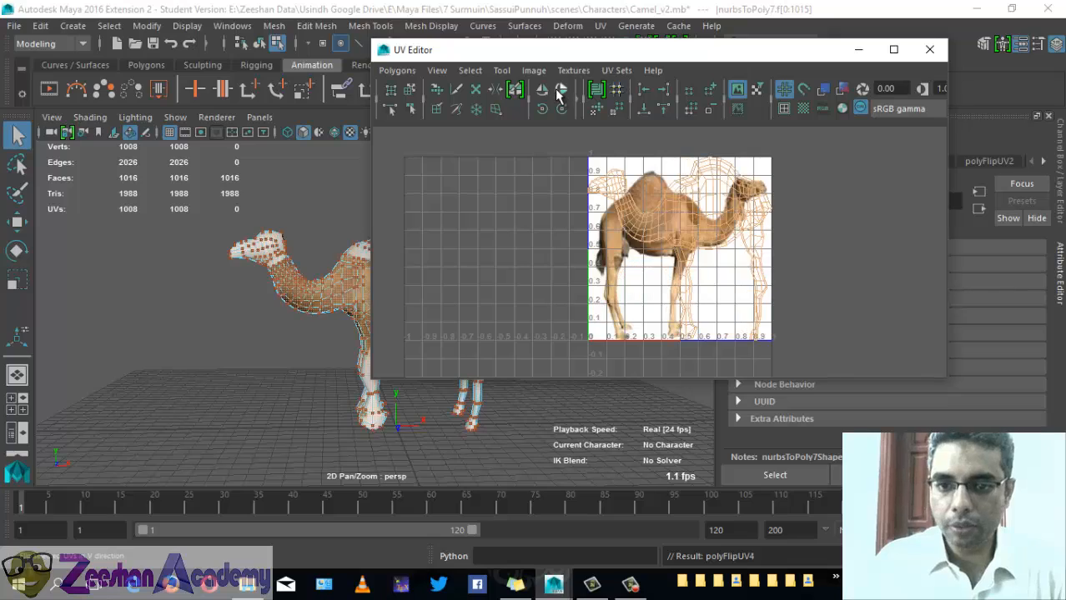
# Step: Flip the camel's UVs horizontally to face the same way as the image, and maximize the UV Editor
pyautogui.click(542, 94)
pyautogui.scroll(6, 706, 292)
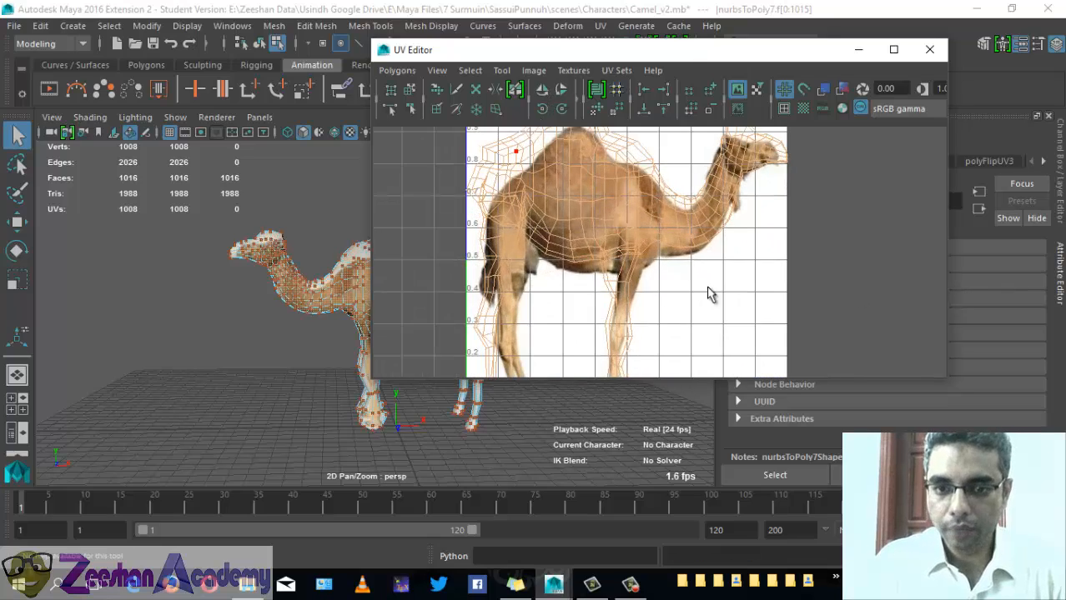
pyautogui.doubleClick(685, 51)
pyautogui.scroll(-1, 479, 231)
pyautogui.keyDown('alt'); pyautogui.moveTo(409, 275); pyautogui.dragTo(419, 310, button='middle'); pyautogui.keyUp('alt')
pyautogui.keyDown('alt'); pyautogui.moveTo(460, 382); pyautogui.dragTo(460, 290, button='middle'); pyautogui.keyUp('alt')
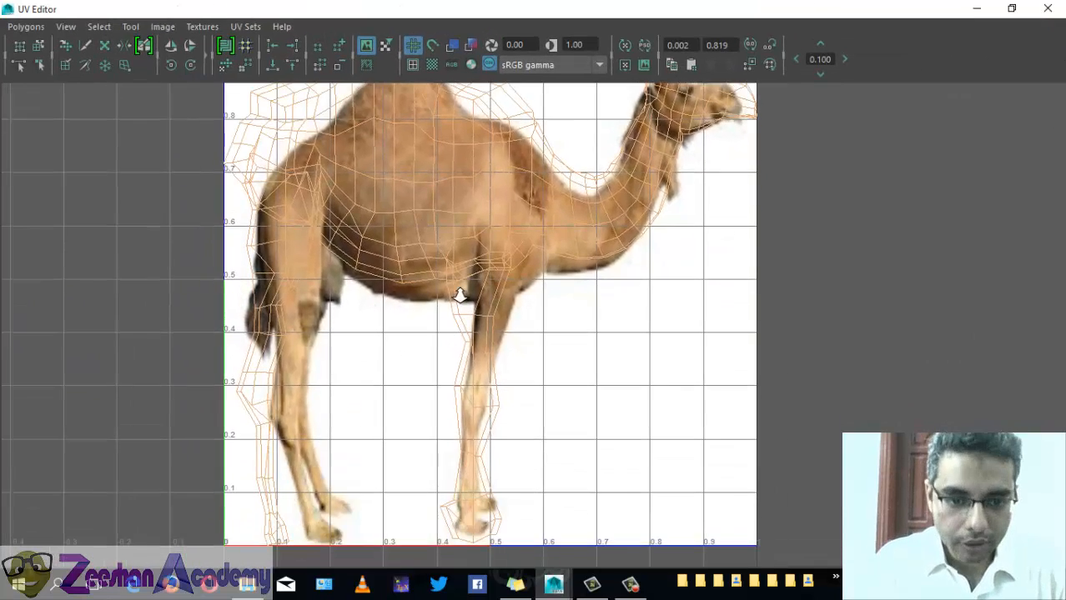
pyautogui.scroll(-1, 461, 290)
# Step: Select all the camel's UVs and scale them down overall and vertically to fit the camel in the image
pyautogui.moveTo(435, 198); pyautogui.dragTo(273, 179, button='right')
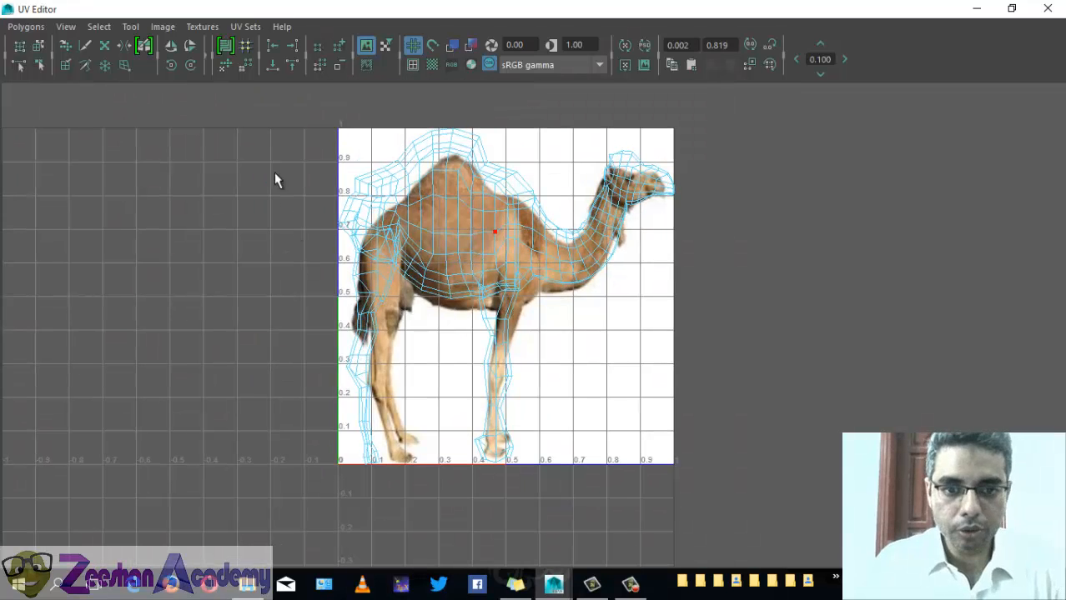
pyautogui.moveTo(276, 120); pyautogui.dragTo(780, 491)
pyautogui.press('w')
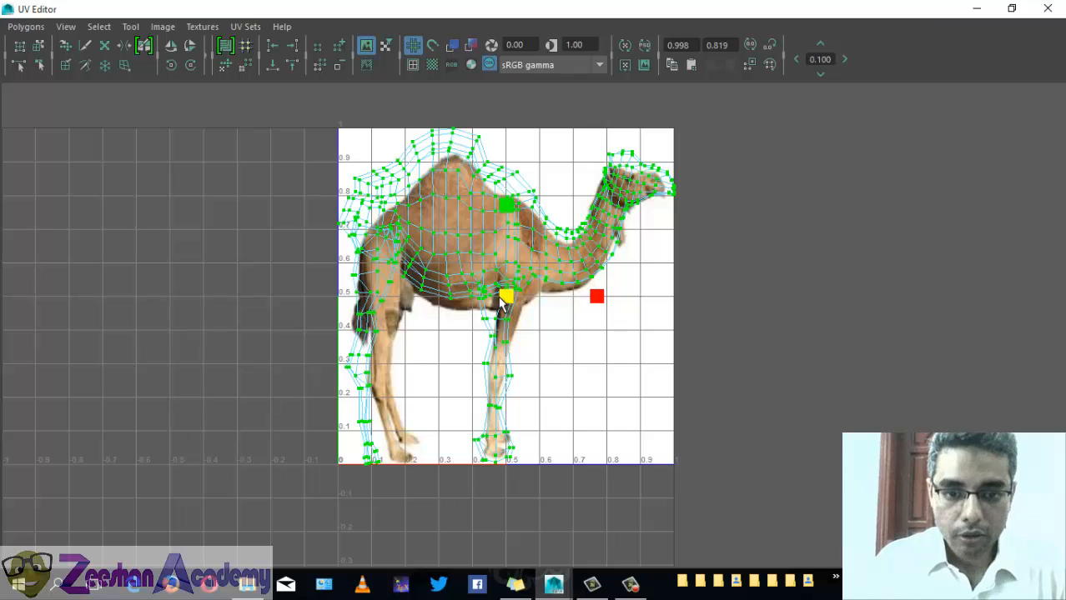
pyautogui.moveTo(503, 297); pyautogui.dragTo(492, 300)
pyautogui.moveTo(508, 209); pyautogui.dragTo(496, 278)
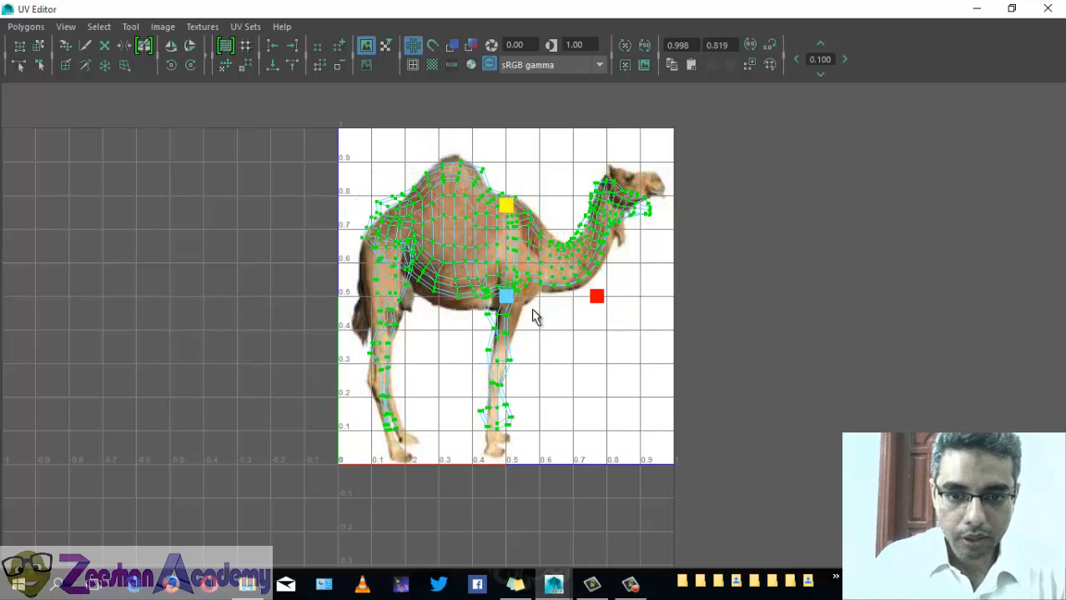
# Step: Inspect how the scaled UVs line up with the head, body and legs of the camel image
pyautogui.keyDown('alt'); pyautogui.moveTo(540, 337); pyautogui.dragTo(588, 312, button='middle'); pyautogui.keyUp('alt')
pyautogui.keyDown('alt'); pyautogui.moveTo(588, 312); pyautogui.dragTo(671, 378, button='right'); pyautogui.keyUp('alt')
pyautogui.keyDown('alt'); pyautogui.moveTo(653, 337); pyautogui.dragTo(638, 380, button='middle'); pyautogui.keyUp('alt')
pyautogui.keyDown('alt'); pyautogui.moveTo(343, 282); pyautogui.dragTo(427, 346, button='middle'); pyautogui.keyUp('alt')
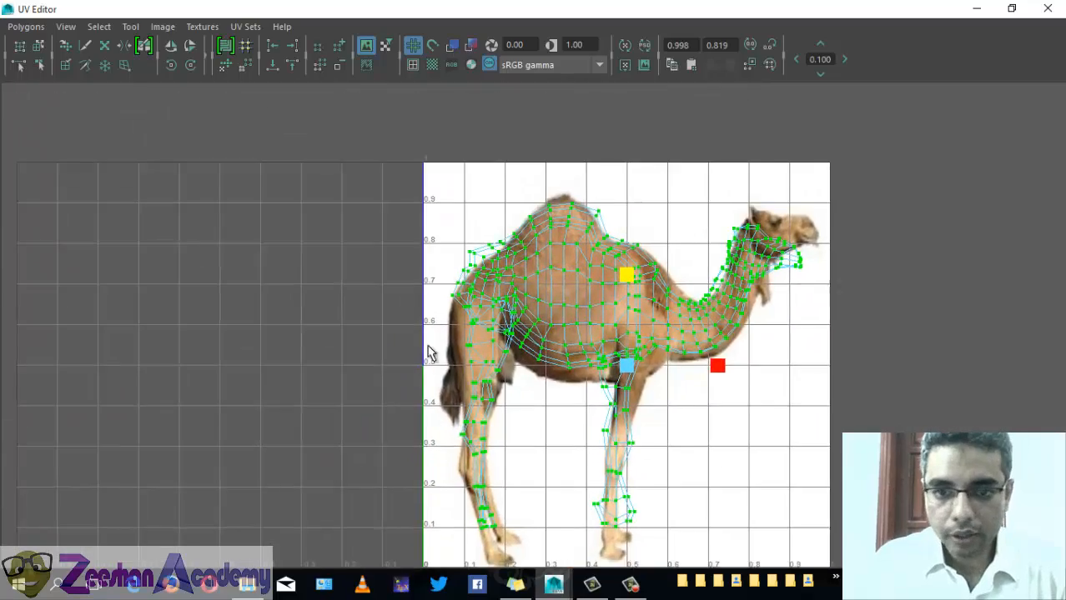
pyautogui.keyDown('alt'); pyautogui.moveTo(428, 346); pyautogui.dragTo(719, 408, button='right'); pyautogui.keyUp('alt')
pyautogui.keyDown('alt'); pyautogui.moveTo(582, 359); pyautogui.dragTo(572, 333, button='middle'); pyautogui.keyUp('alt')
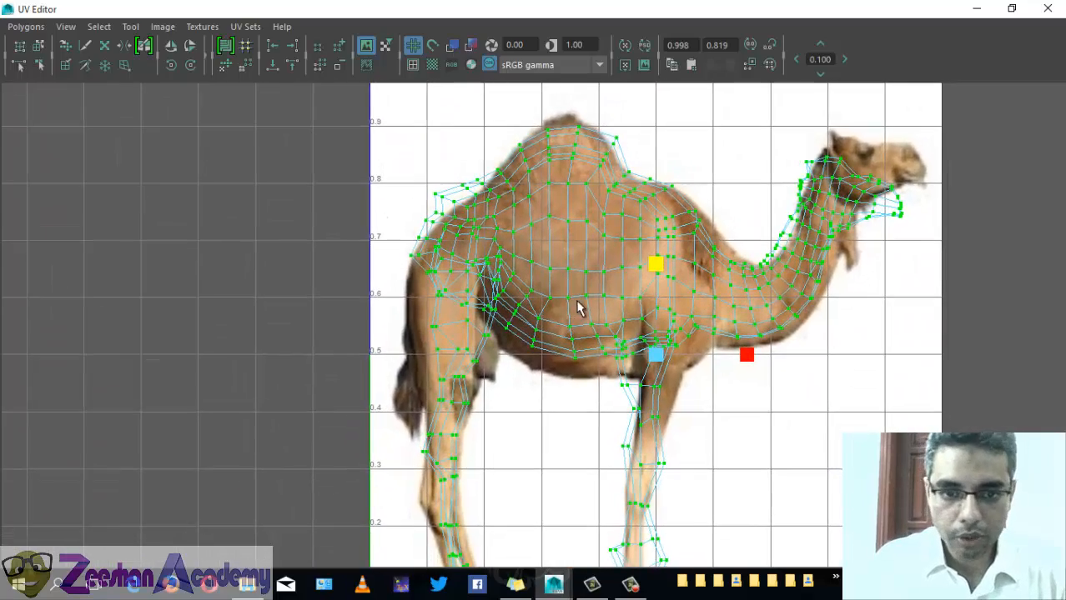
pyautogui.keyDown('alt'); pyautogui.moveTo(579, 309); pyautogui.dragTo(671, 358, button='right'); pyautogui.keyUp('alt')
pyautogui.keyDown('alt'); pyautogui.moveTo(708, 302); pyautogui.dragTo(561, 299, button='right'); pyautogui.keyUp('alt')
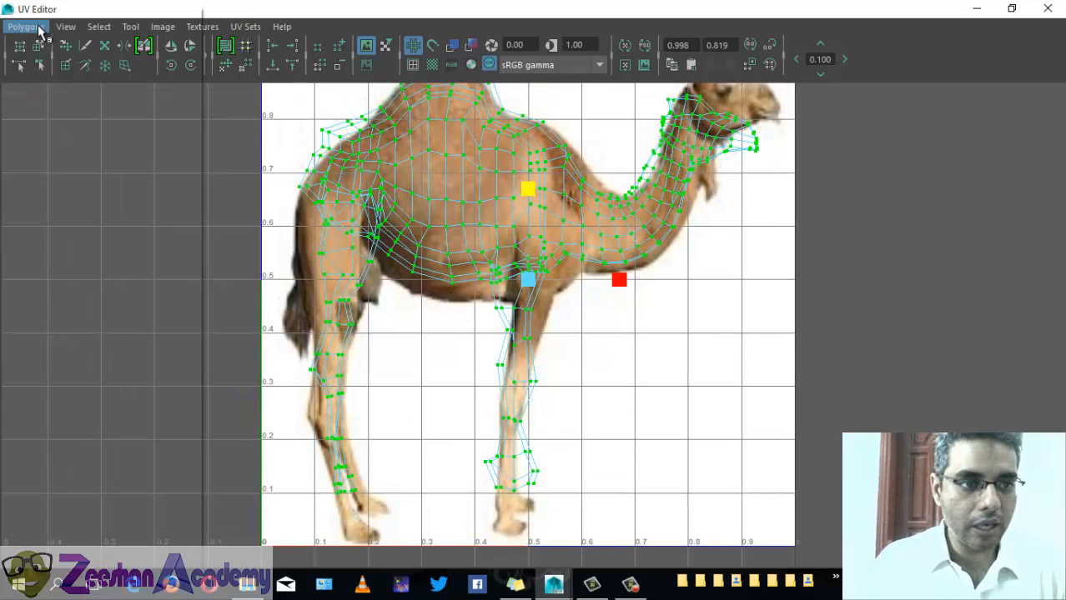
# Step: Try straightening the UV border of the selected camel UVs, and undo it
pyautogui.click(26, 25)
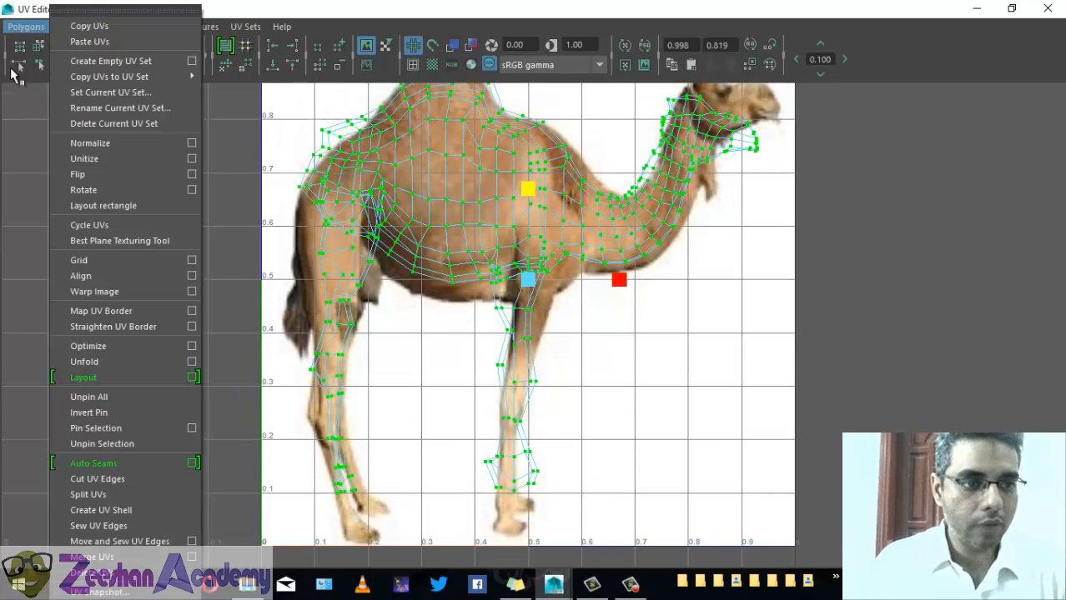
pyautogui.click(123, 329)
pyautogui.press('f')
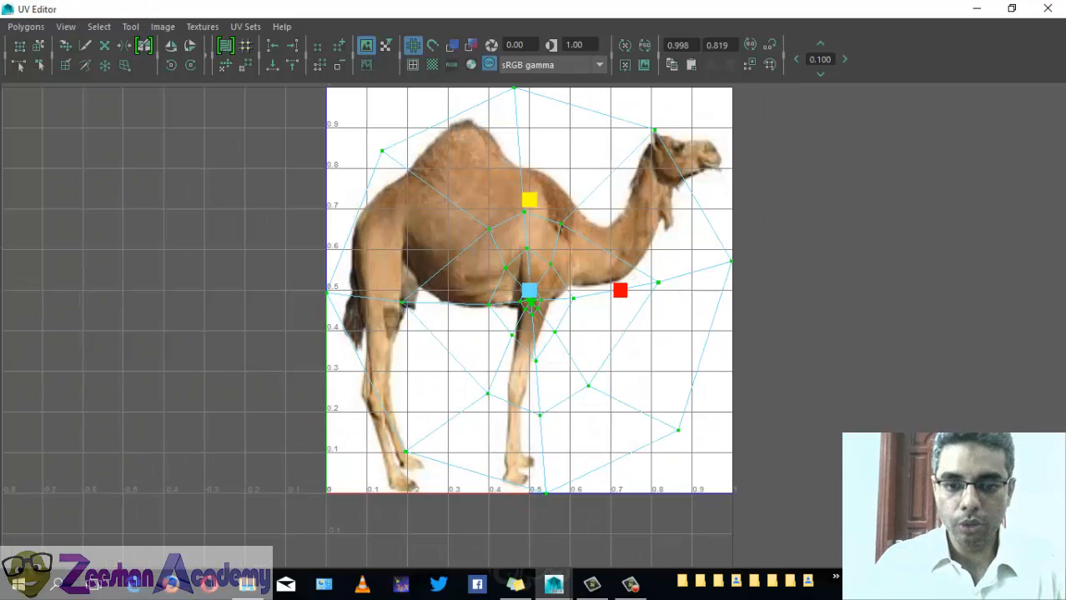
pyautogui.hotkey('ctrl', 'z')
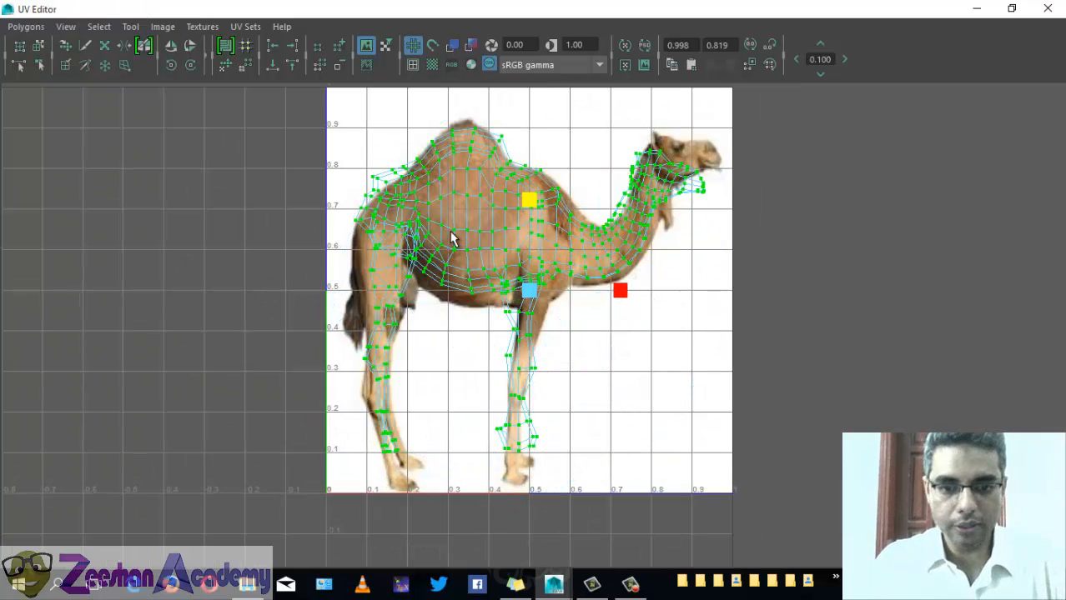
# Step: Try optimizing the camel's UVs, run Layout on them, and undo the change
pyautogui.click(25, 26)
pyautogui.click(119, 343)
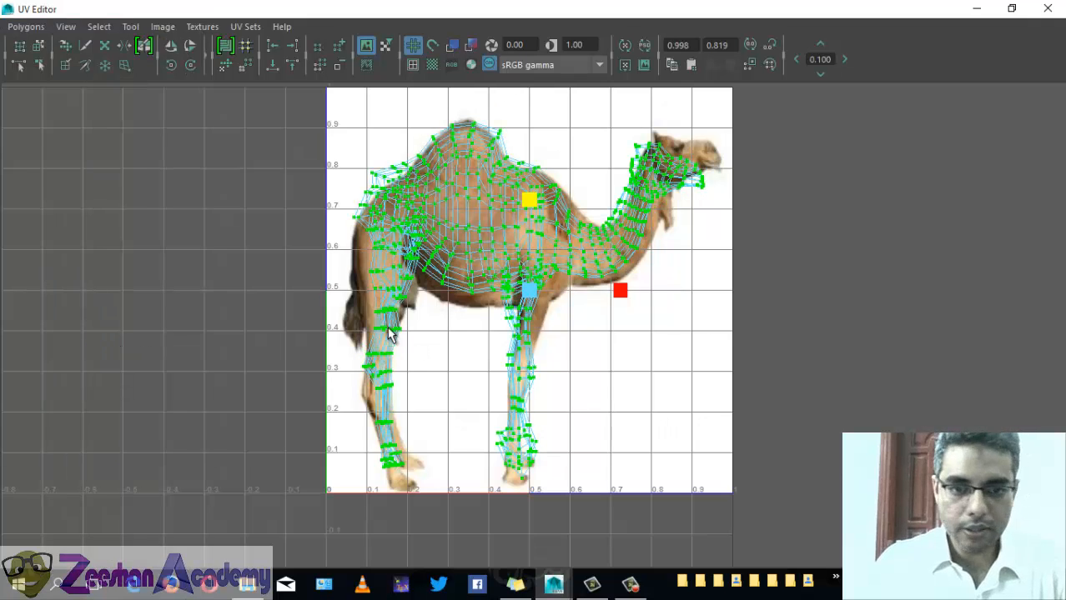
pyautogui.keyDown('alt'); pyautogui.moveTo(388, 332); pyautogui.dragTo(377, 332, button='middle'); pyautogui.keyUp('alt')
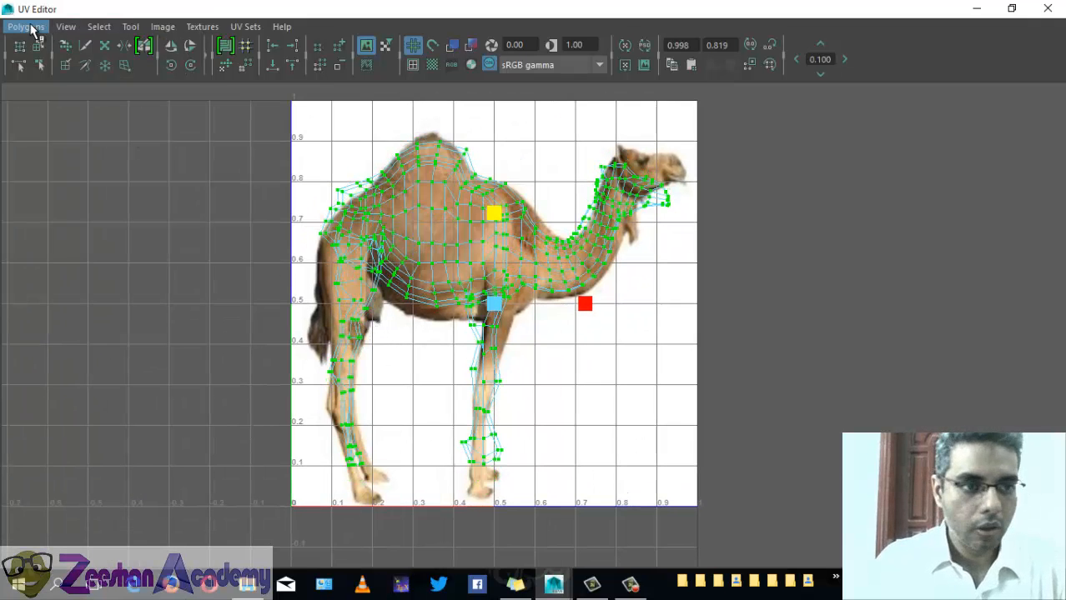
pyautogui.click(25, 26)
pyautogui.click(123, 378)
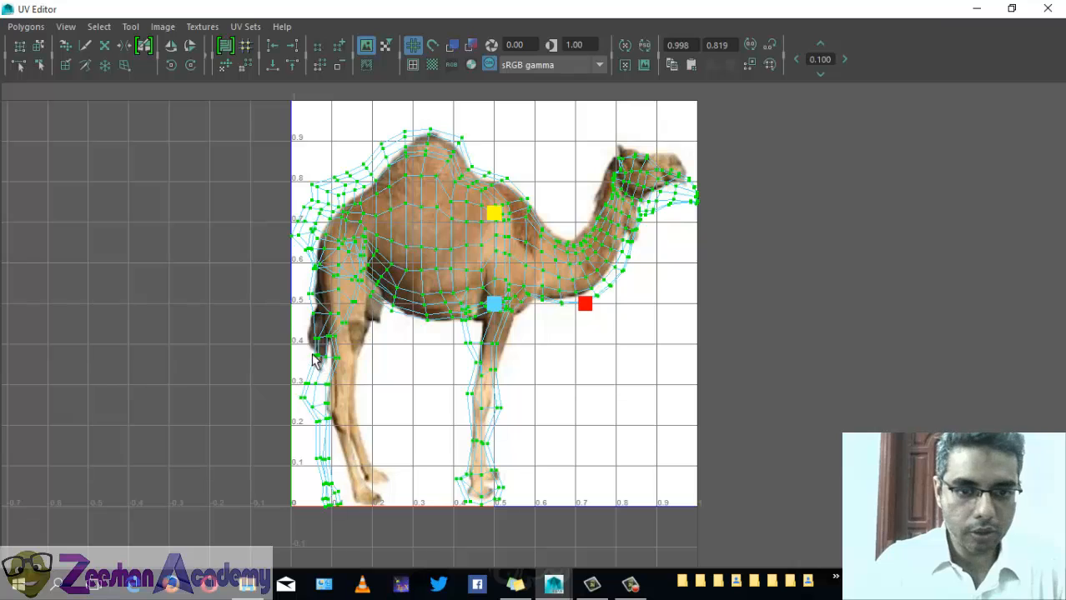
pyautogui.hotkey('ctrl', 'z')
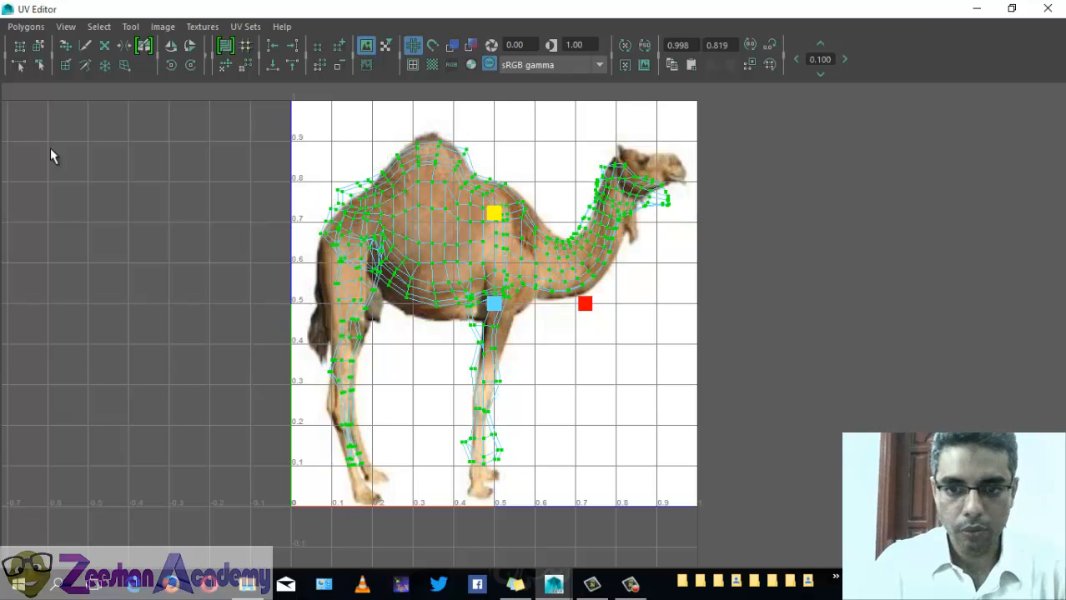
pyautogui.click(25, 26)
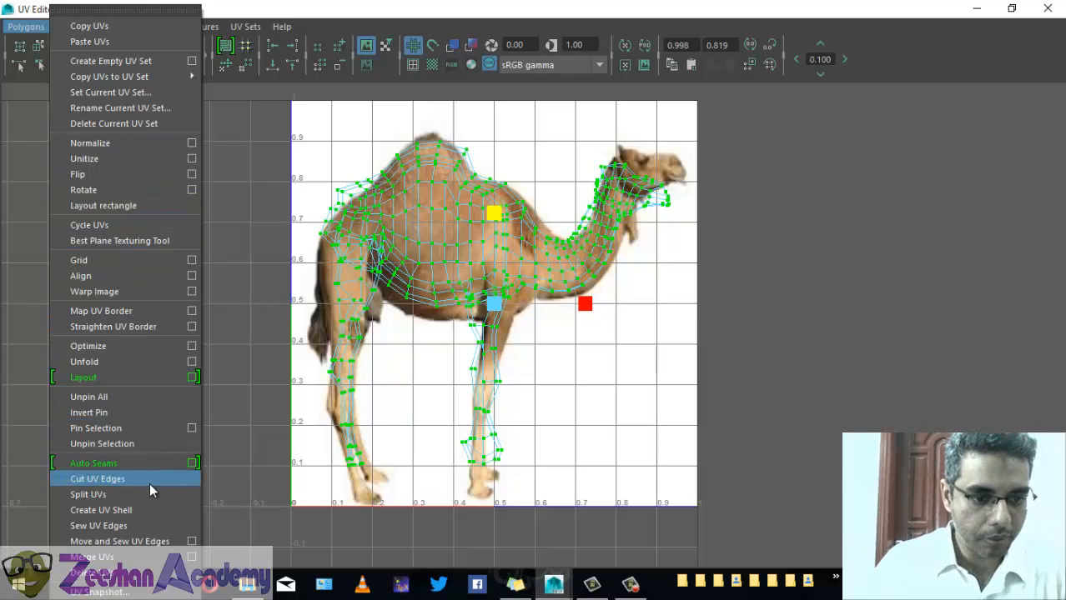
pyautogui.click(40, 31)
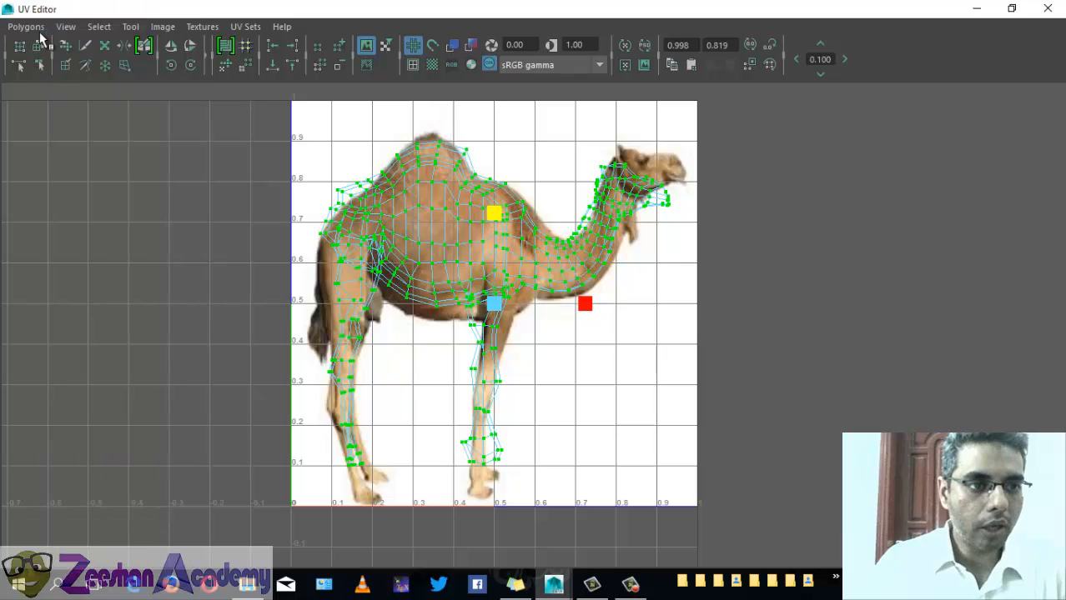
pyautogui.click(65, 28)
pyautogui.moveTo(101, 30)
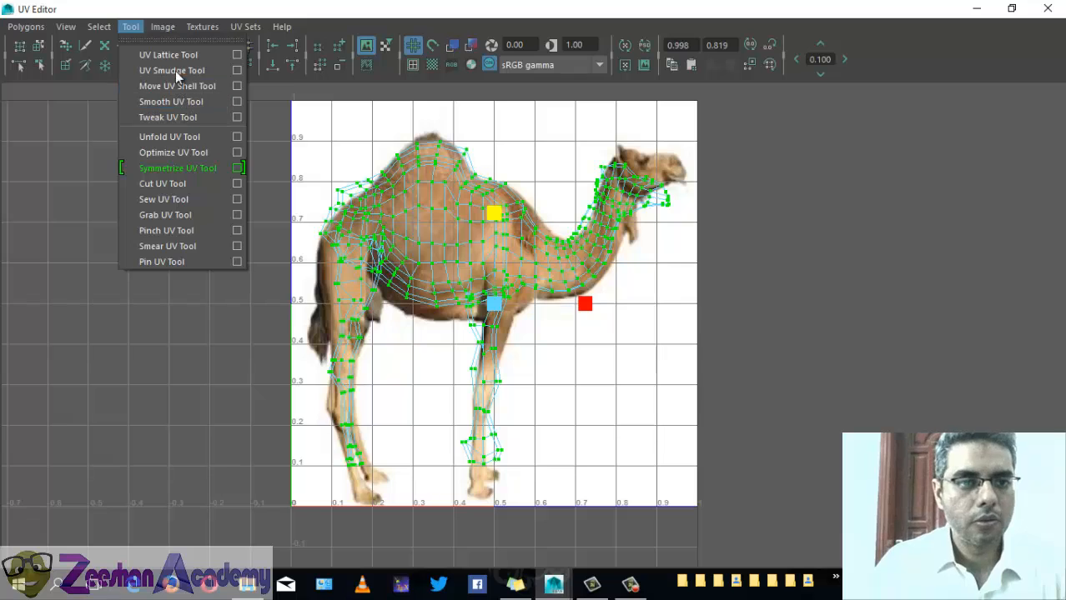
pyautogui.moveTo(194, 30)
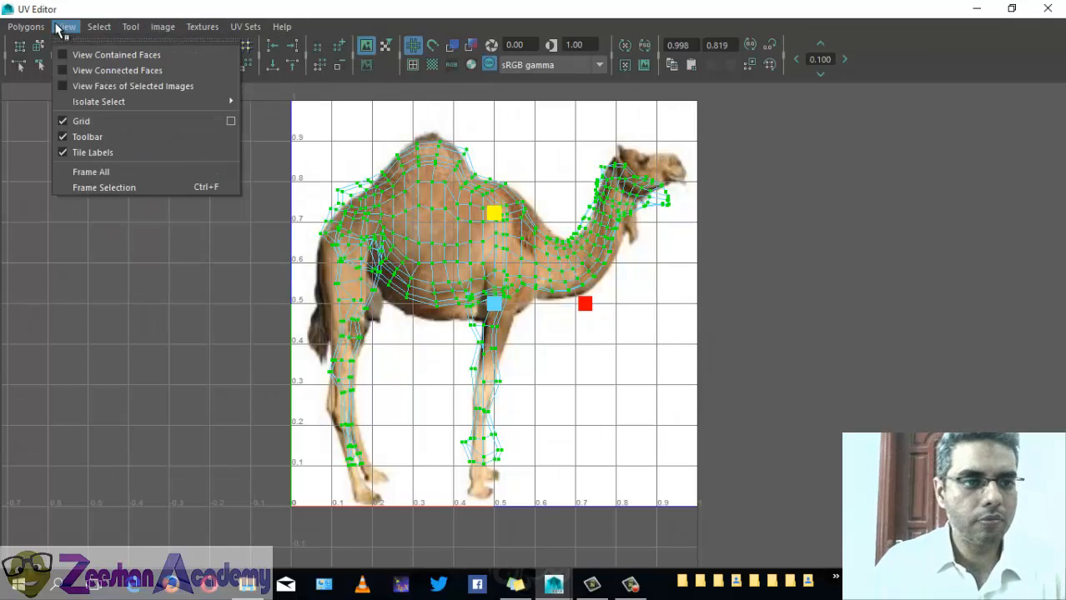
pyautogui.click(29, 30)
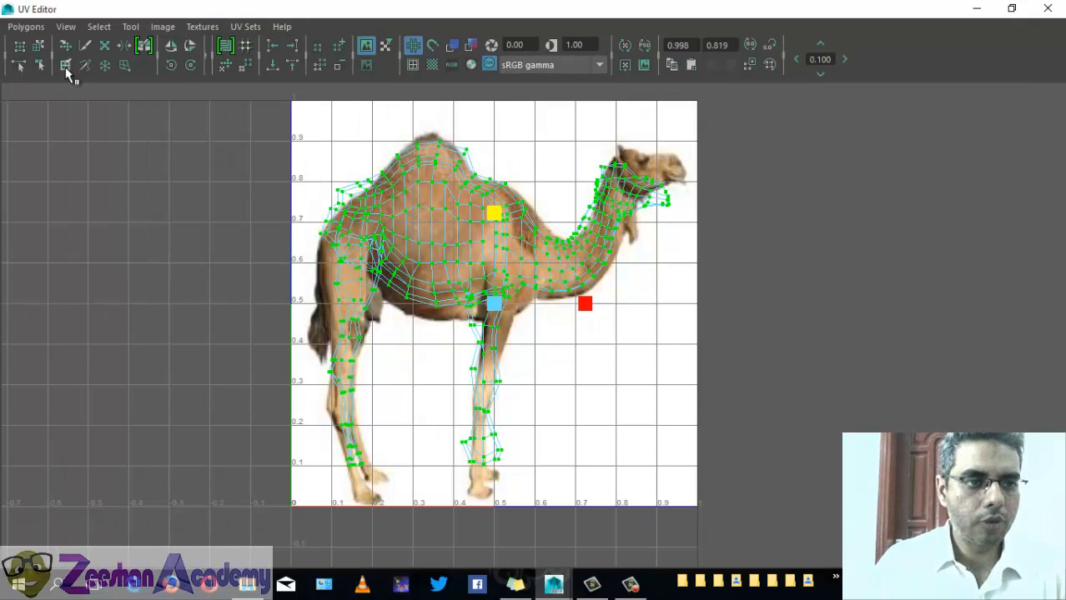
pyautogui.click(27, 30)
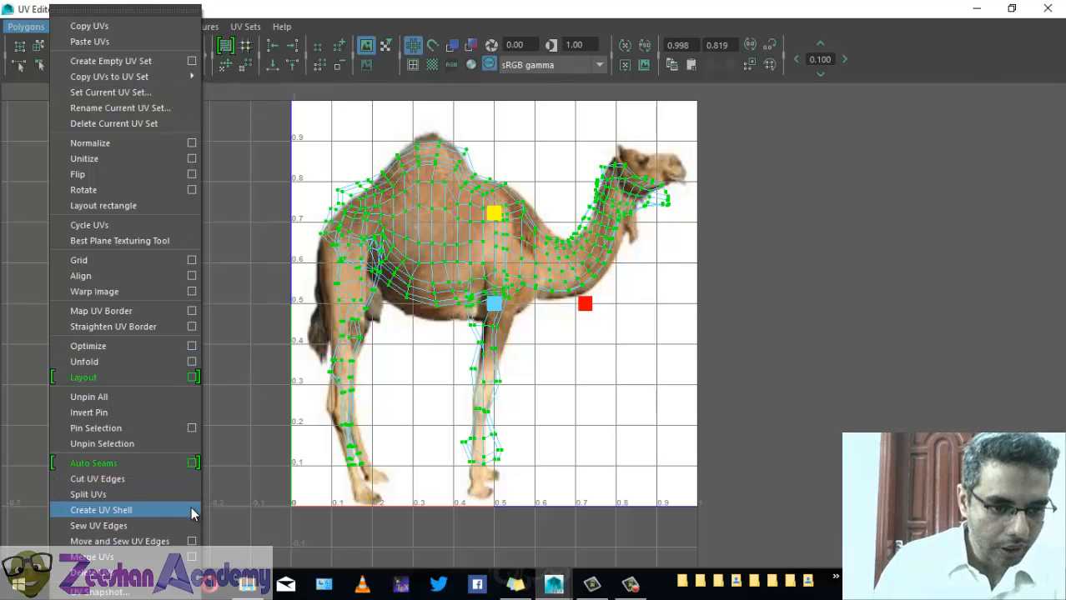
pyautogui.click(332, 221)
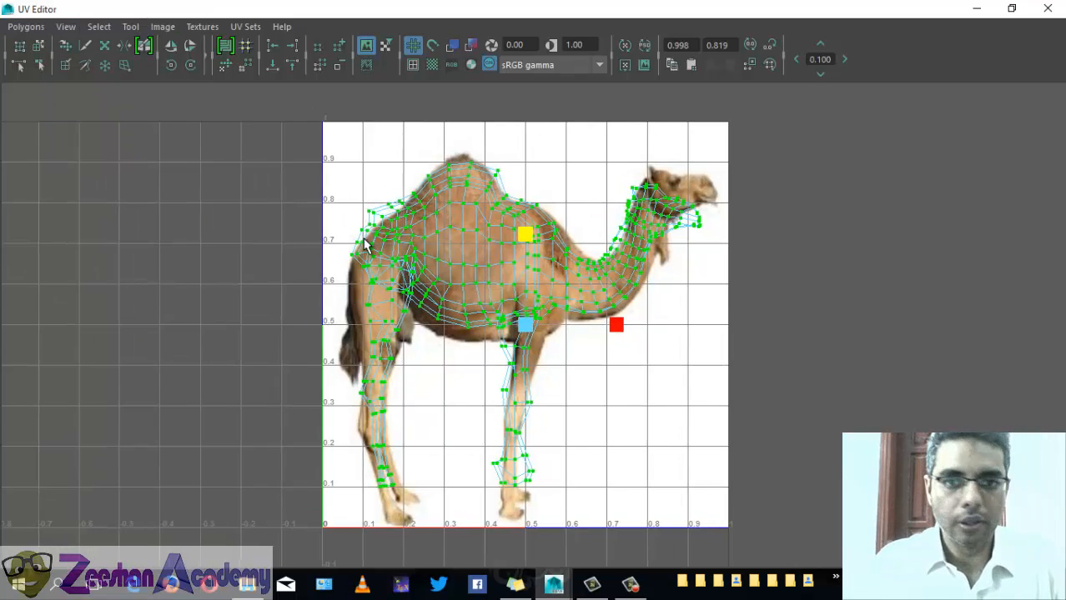
# Step: Move the stray UVs on the hump's front slope inward onto the pictured camel's outline
pyautogui.scroll(3, 499, 240)
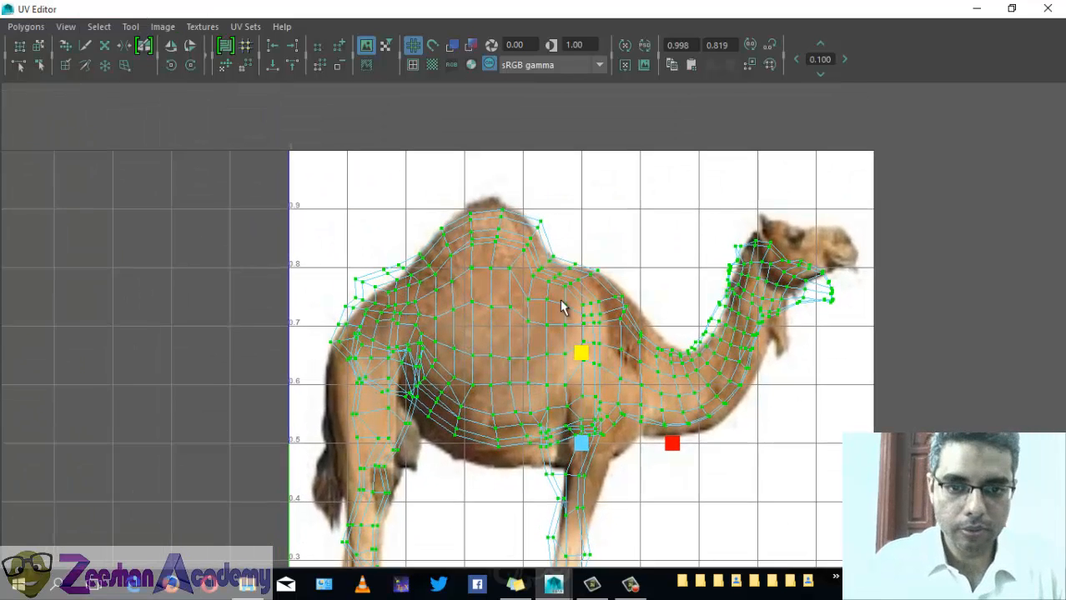
pyautogui.moveTo(511, 234); pyautogui.dragTo(575, 234, button='right')
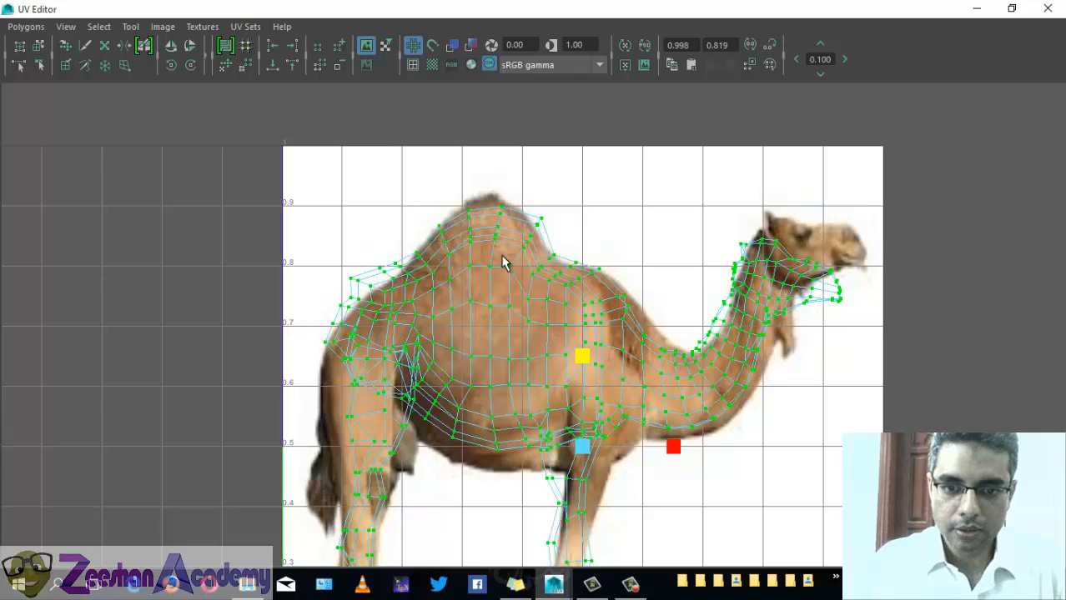
pyautogui.keyDown('alt'); pyautogui.moveTo(502, 262); pyautogui.dragTo(773, 332, button='right'); pyautogui.keyUp('alt')
pyautogui.keyDown('alt'); pyautogui.moveTo(561, 167); pyautogui.dragTo(582, 211, button='middle'); pyautogui.keyUp('alt')
pyautogui.click(571, 235)
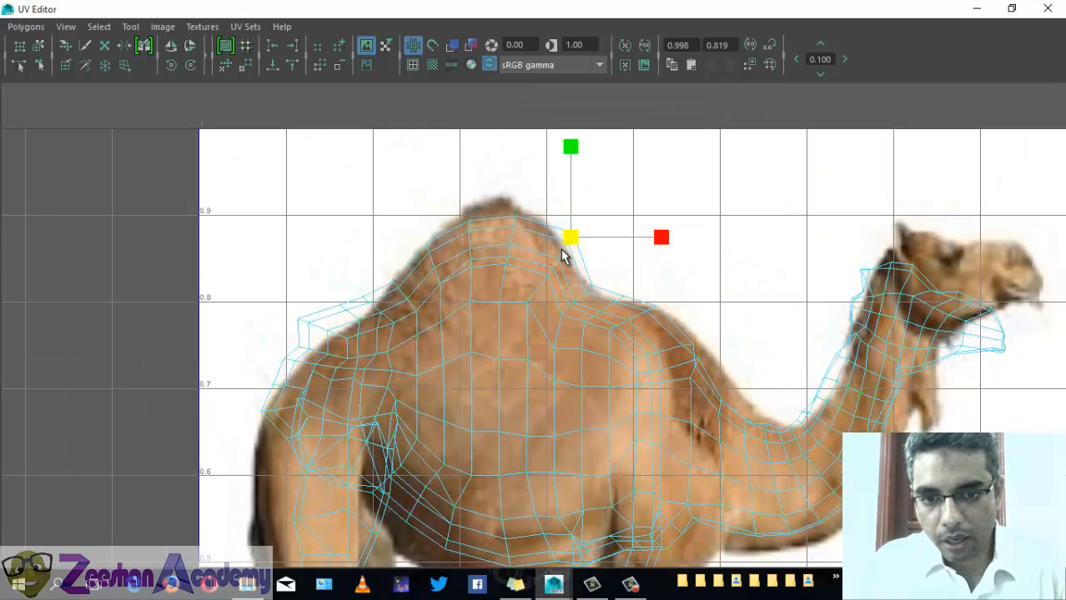
pyautogui.press('w')
pyautogui.moveTo(573, 245); pyautogui.dragTo(555, 248)
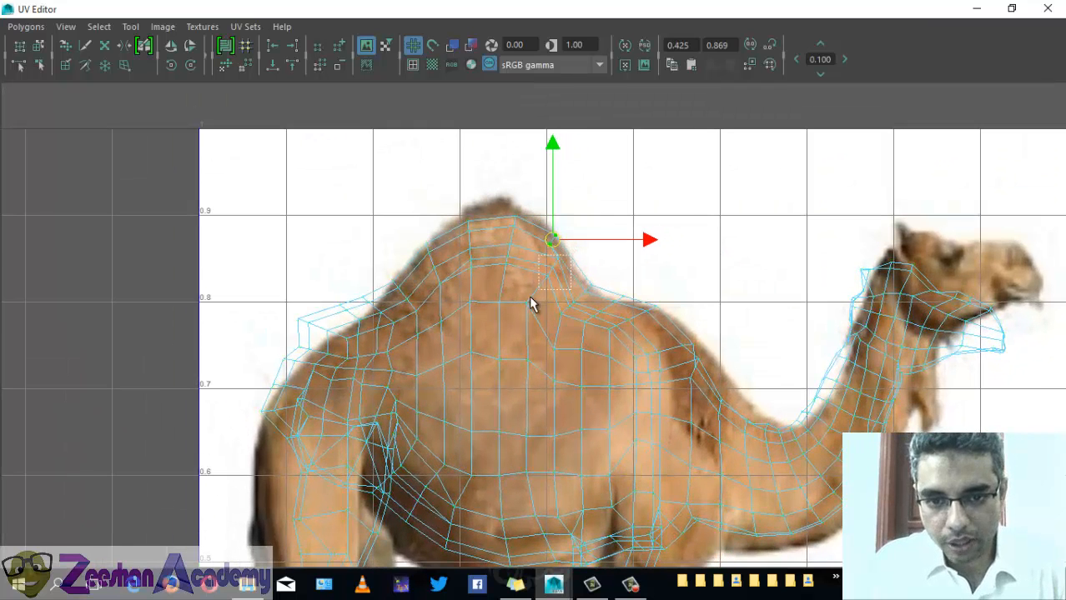
pyautogui.moveTo(530, 298); pyautogui.dragTo(532, 293)
pyautogui.moveTo(560, 260); pyautogui.dragTo(550, 265)
# Step: Move the UVs of the lower back and the rump inward so they lie on the pictured body
pyautogui.keyDown('alt'); pyautogui.moveTo(387, 348); pyautogui.dragTo(487, 240, button='middle'); pyautogui.keyUp('alt')
pyautogui.keyDown('alt'); pyautogui.moveTo(390, 180); pyautogui.dragTo(431, 191, button='right'); pyautogui.keyUp('alt')
pyautogui.moveTo(353, 174); pyautogui.dragTo(510, 246)
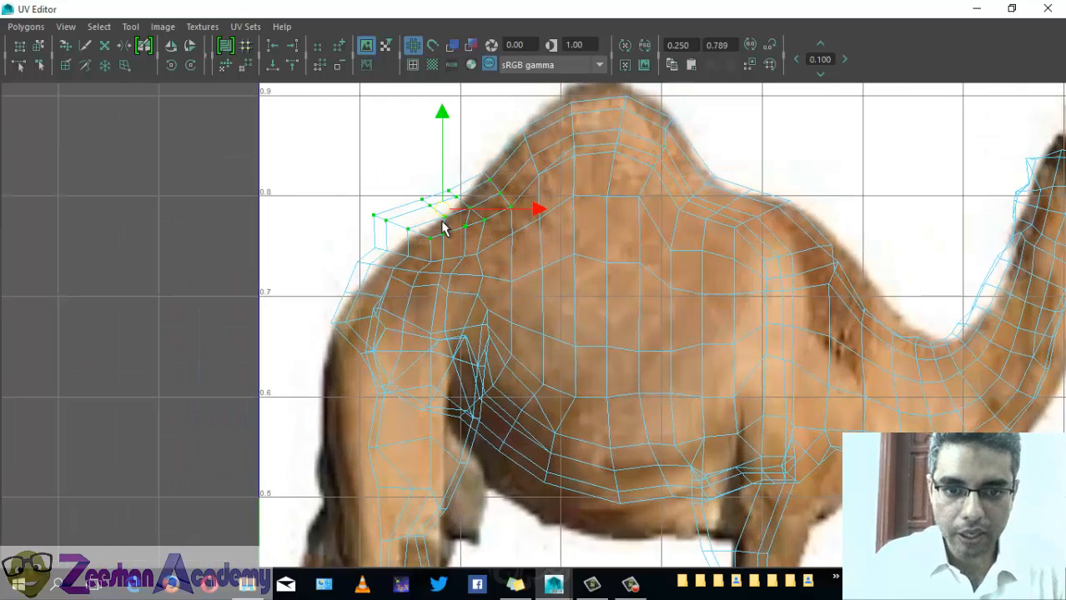
pyautogui.moveTo(444, 205); pyautogui.dragTo(474, 219)
pyautogui.moveTo(249, 188); pyautogui.dragTo(440, 354)
pyautogui.moveTo(379, 293); pyautogui.dragTo(397, 304)
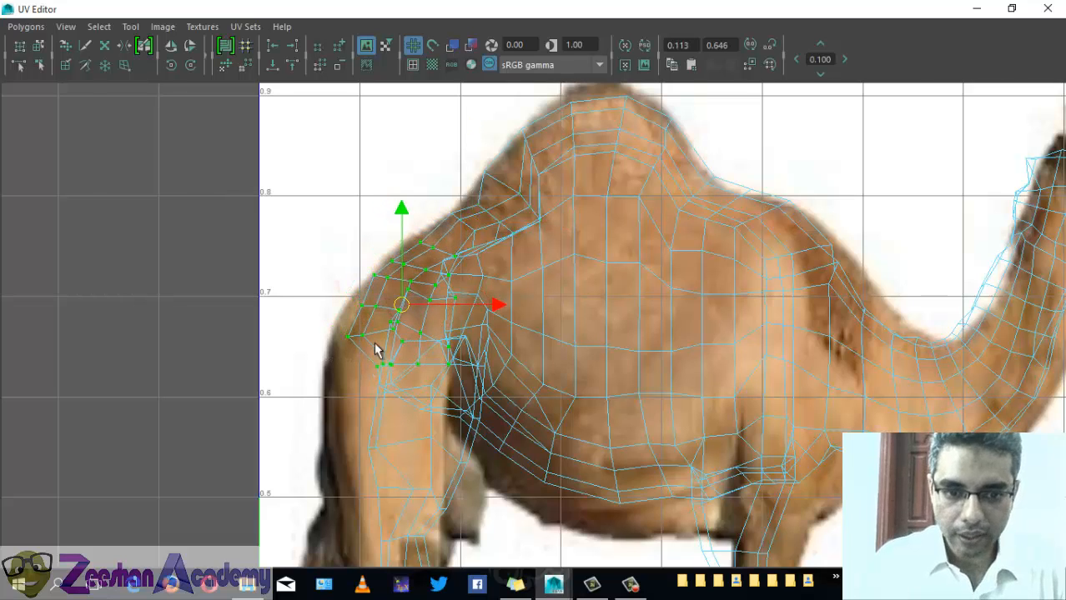
# Step: Move the hind leg's joint UVs down to the pictured joint and adjust the row above it
pyautogui.keyDown('alt'); pyautogui.moveTo(374, 352); pyautogui.dragTo(434, 198, button='middle'); pyautogui.keyUp('alt')
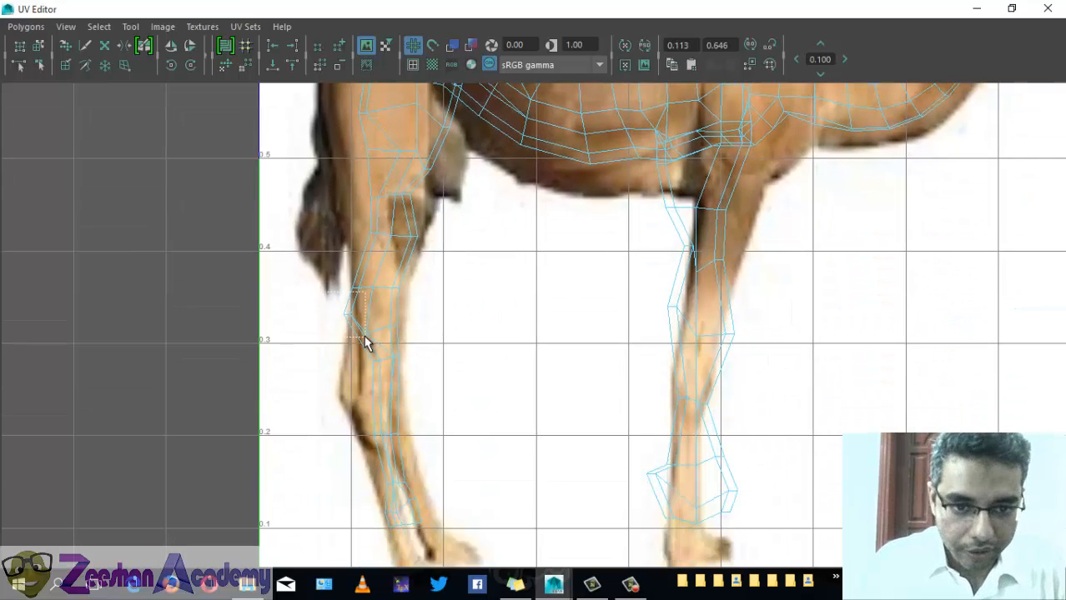
pyautogui.moveTo(364, 343); pyautogui.dragTo(367, 326)
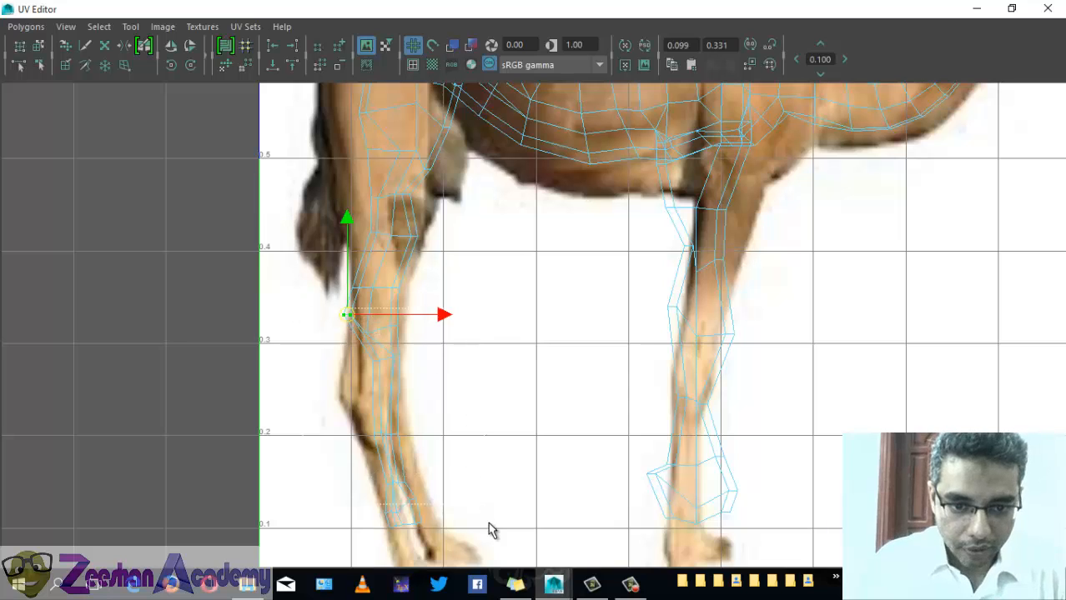
pyautogui.moveTo(441, 364); pyautogui.dragTo(441, 376)
pyautogui.moveTo(367, 340); pyautogui.dragTo(372, 406)
pyautogui.moveTo(327, 266); pyautogui.dragTo(377, 323)
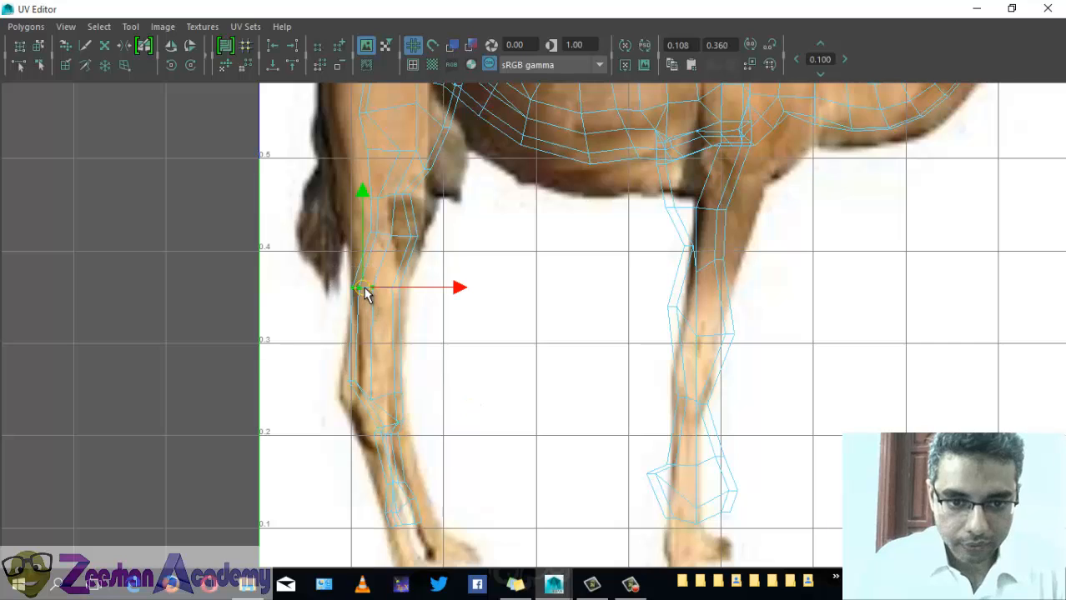
pyautogui.moveTo(362, 288); pyautogui.dragTo(365, 288)
pyautogui.keyDown('alt'); pyautogui.moveTo(368, 351); pyautogui.dragTo(390, 208, button='middle'); pyautogui.keyUp('alt')
pyautogui.click(374, 241)
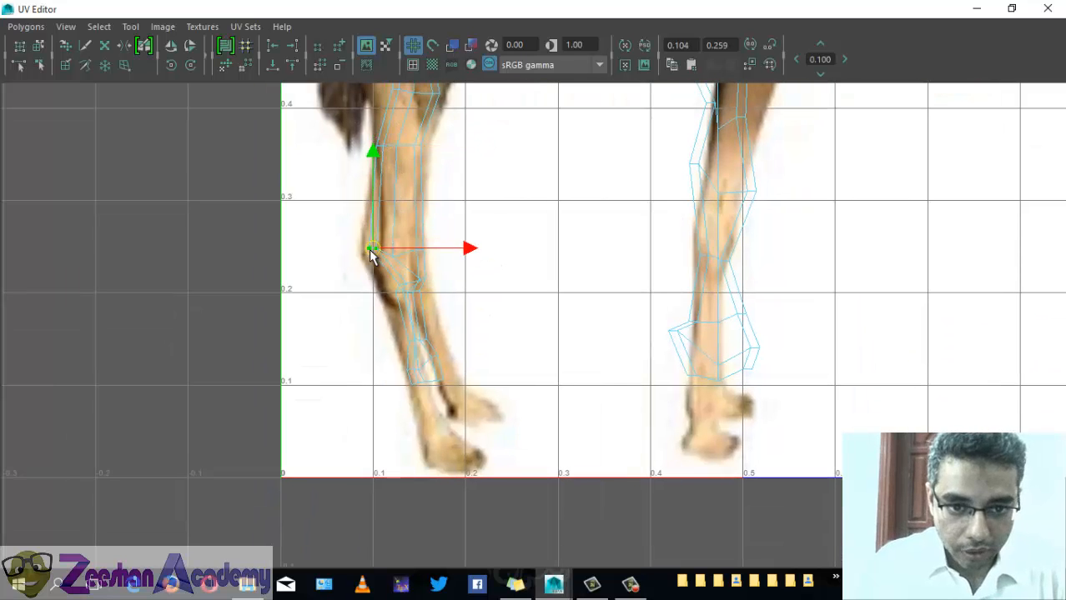
# Step: Move the hind foot's UVs down onto the pictured foot and shift the lower joint's UVs onto the leg
pyautogui.keyDown('alt'); pyautogui.moveTo(374, 251); pyautogui.dragTo(435, 247, button='middle'); pyautogui.keyUp('alt')
pyautogui.scroll(1, 378, 218)
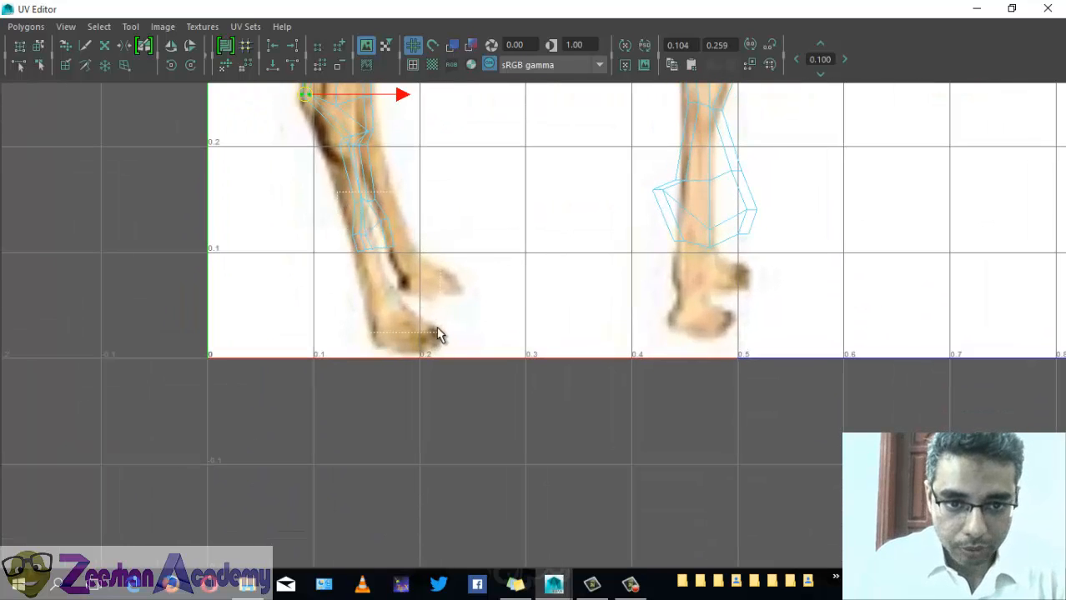
pyautogui.moveTo(440, 334); pyautogui.dragTo(387, 305)
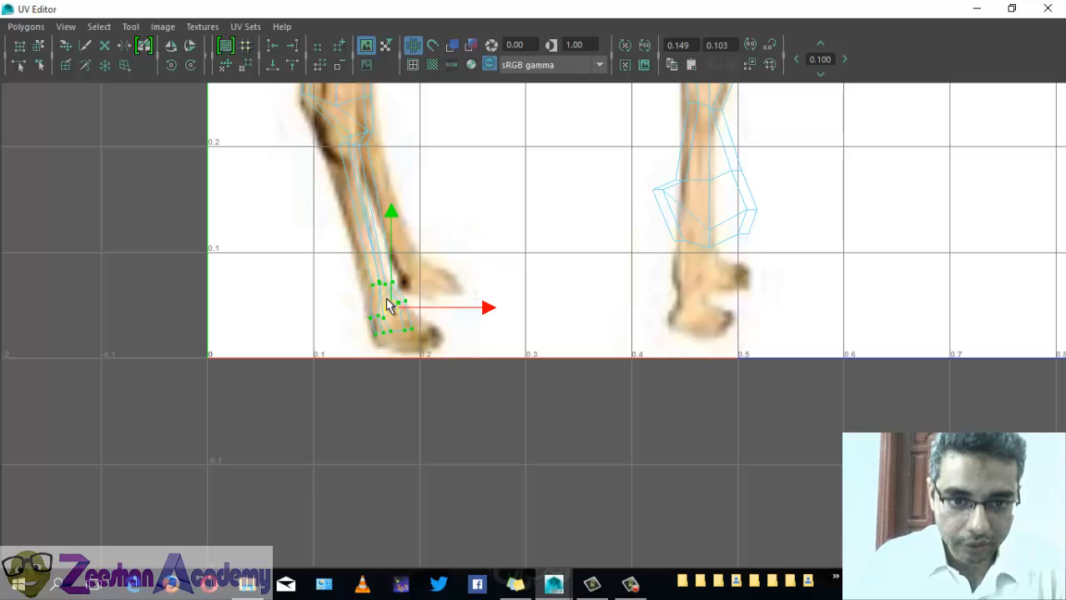
pyautogui.moveTo(483, 310); pyautogui.dragTo(480, 313)
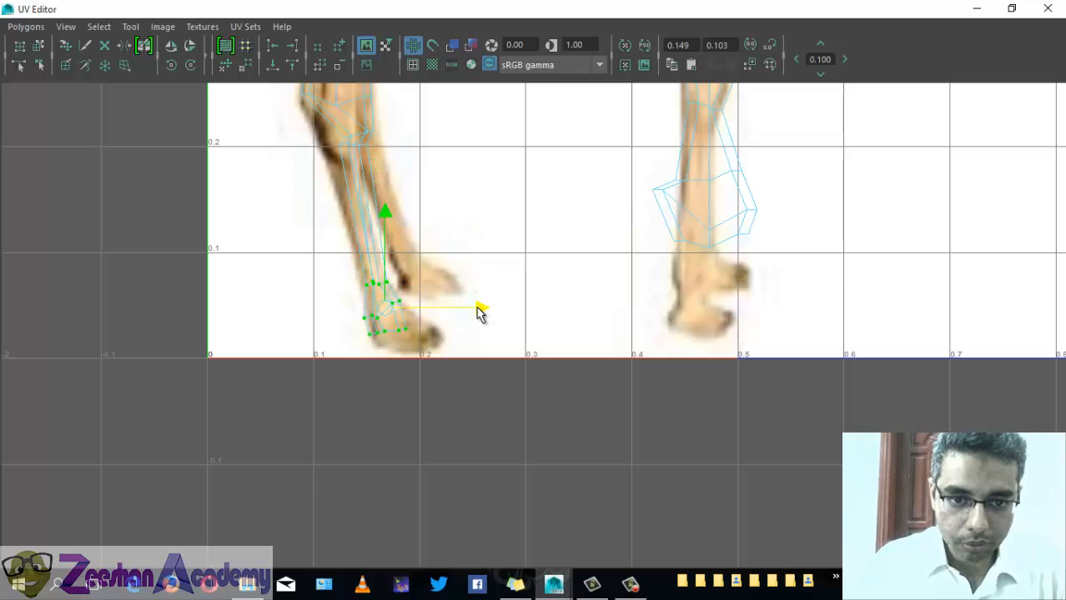
pyautogui.press('r')
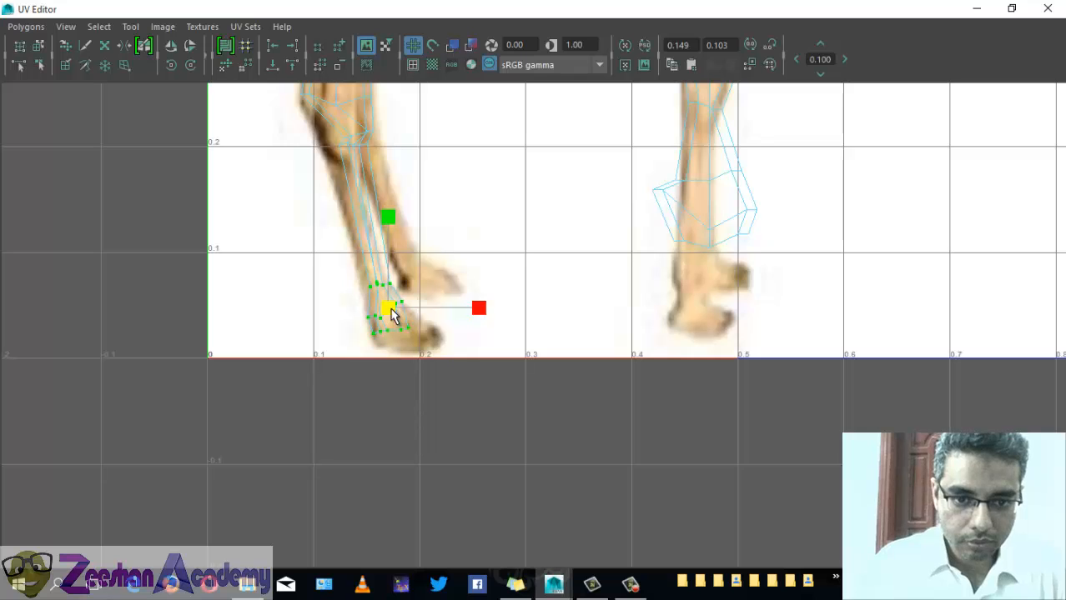
pyautogui.moveTo(383, 127); pyautogui.dragTo(333, 167)
pyautogui.press('w')
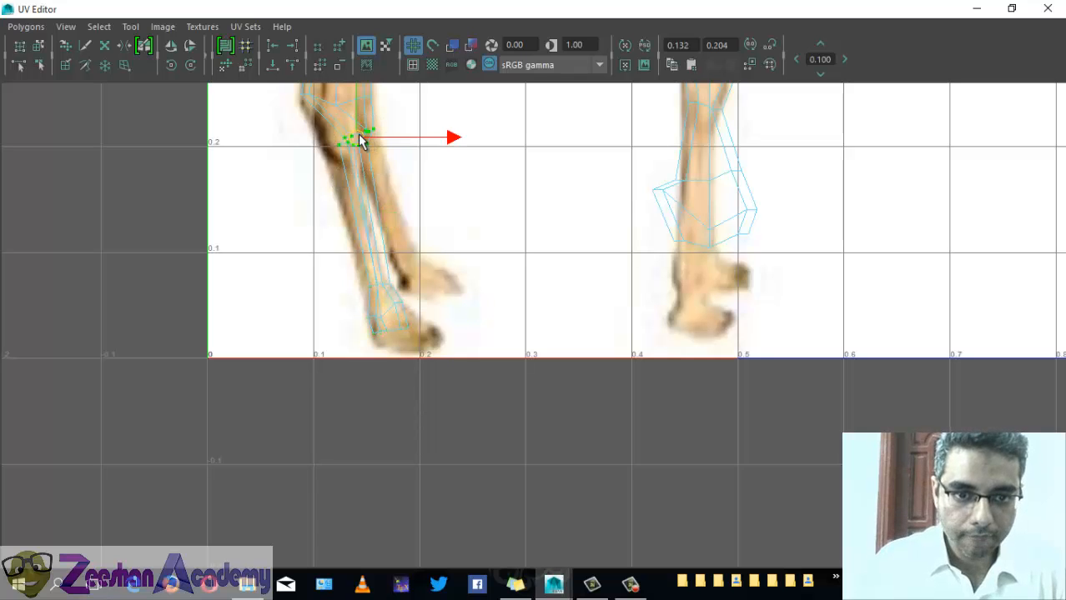
pyautogui.press('a')
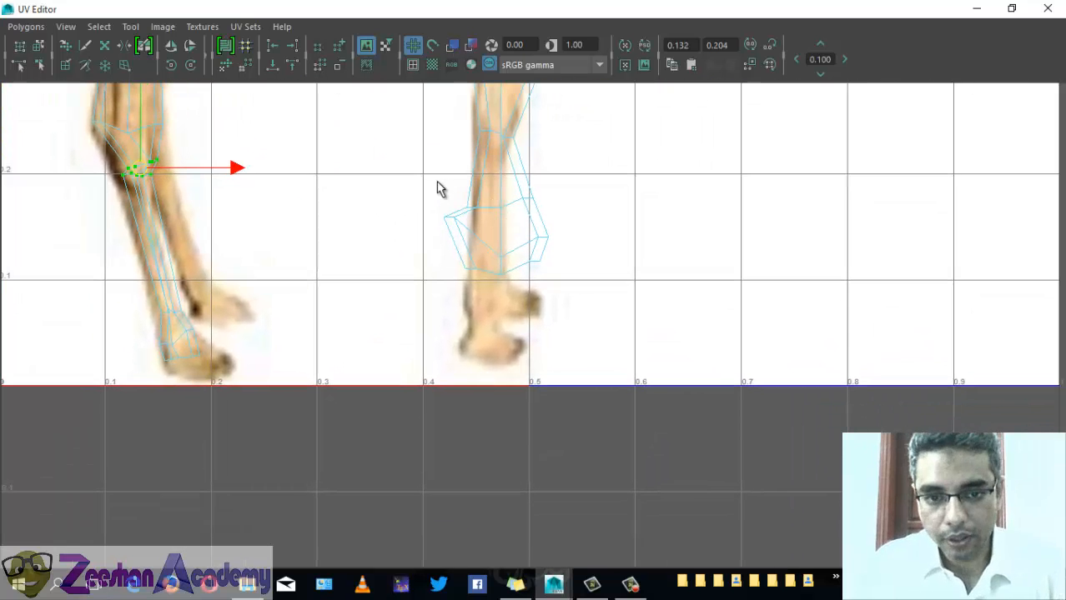
# Step: Scale the front foot's UVs down and move them onto the pictured front foot
pyautogui.moveTo(440, 187); pyautogui.dragTo(594, 319)
pyautogui.press('r')
pyautogui.moveTo(497, 235); pyautogui.dragTo(488, 312)
pyautogui.press('w')
pyautogui.press('r')
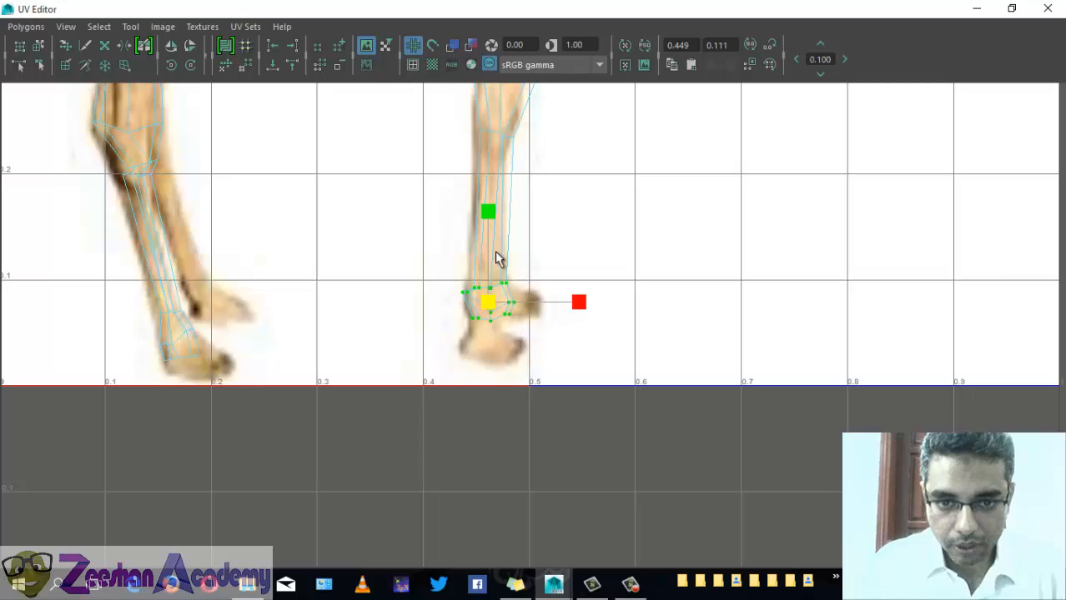
# Step: Move the front leg's knee UVs down to the pictured knee
pyautogui.keyDown('alt'); pyautogui.moveTo(497, 257); pyautogui.dragTo(493, 361, button='middle'); pyautogui.keyUp('alt')
pyautogui.click(546, 208)
pyautogui.keyDown('alt'); pyautogui.moveTo(546, 208); pyautogui.dragTo(517, 260, button='middle'); pyautogui.keyUp('alt')
pyautogui.click(461, 197)
pyautogui.moveTo(461, 198); pyautogui.dragTo(461, 264)
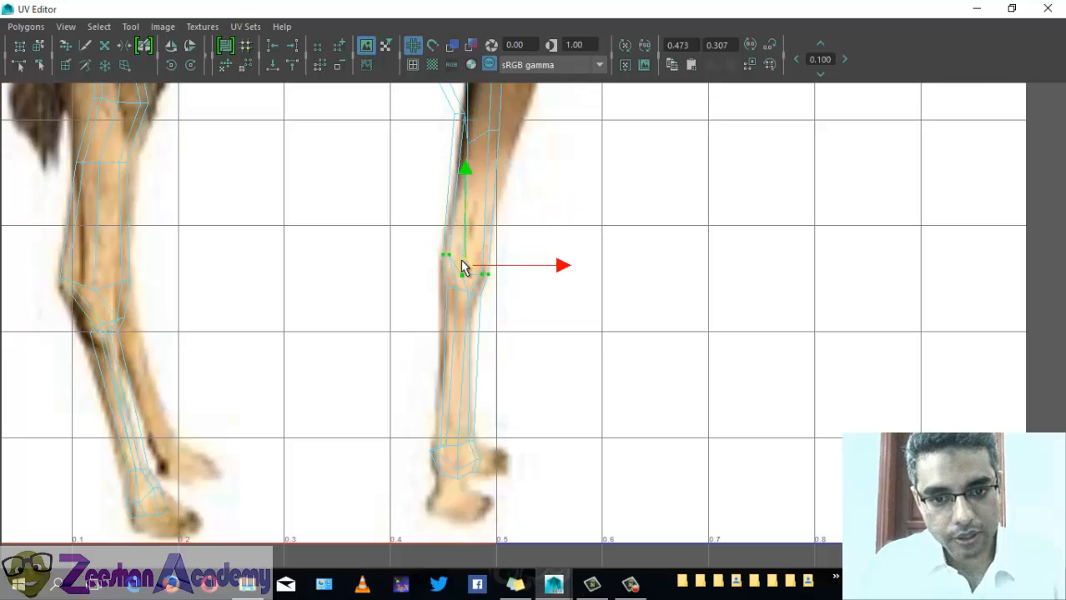
# Step: Shift the upper front leg's UVs so they lie within the pictured leg
pyautogui.keyDown('alt'); pyautogui.moveTo(476, 159); pyautogui.dragTo(462, 243, button='middle'); pyautogui.keyUp('alt')
pyautogui.moveTo(430, 142); pyautogui.dragTo(519, 240)
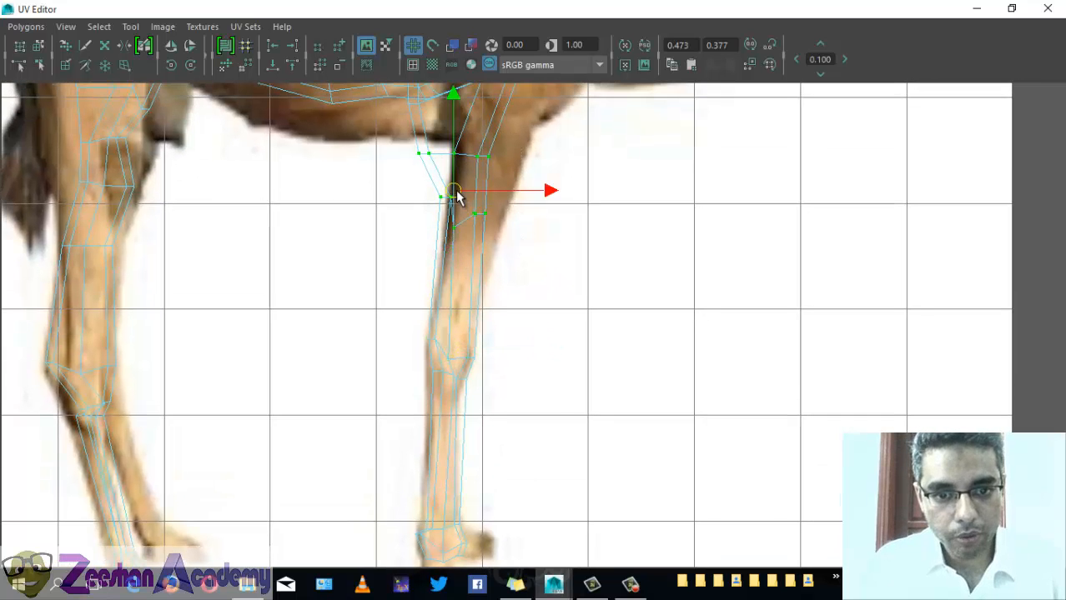
pyautogui.moveTo(451, 162); pyautogui.dragTo(488, 237)
pyautogui.click(513, 192)
# Step: Select the UVs along the belly and the top of the front leg, and lower them to the pictured belly line
pyautogui.keyDown('alt'); pyautogui.moveTo(412, 100); pyautogui.dragTo(392, 254, button='middle'); pyautogui.keyUp('alt')
pyautogui.moveTo(397, 174); pyautogui.dragTo(600, 266)
pyautogui.keyDown('alt'); pyautogui.moveTo(487, 270); pyautogui.dragTo(528, 271, button='middle'); pyautogui.keyUp('alt')
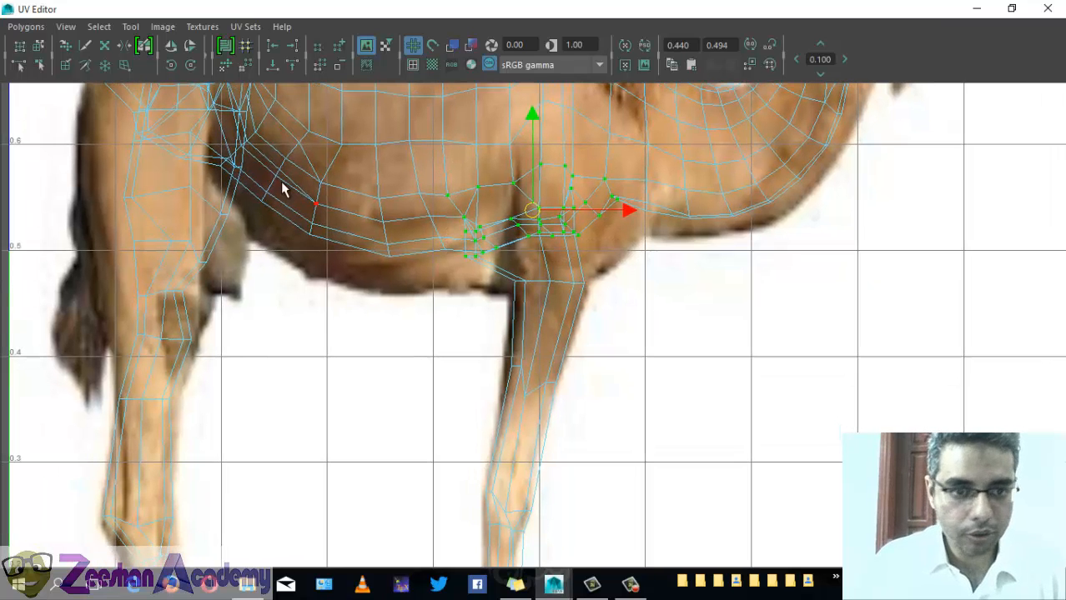
pyautogui.keyDown('shift'); pyautogui.moveTo(310, 178); pyautogui.dragTo(465, 298); pyautogui.keyUp('shift')
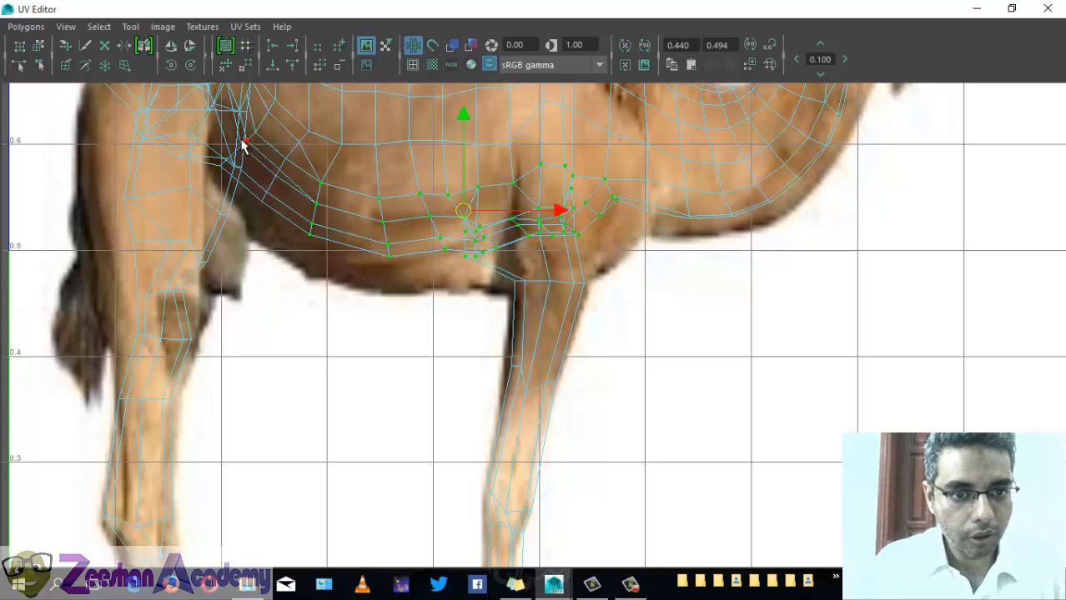
pyautogui.keyDown('shift'); pyautogui.moveTo(303, 203); pyautogui.dragTo(307, 210); pyautogui.keyUp('shift')
pyautogui.keyDown('shift'); pyautogui.click(264, 197); pyautogui.keyUp('shift')
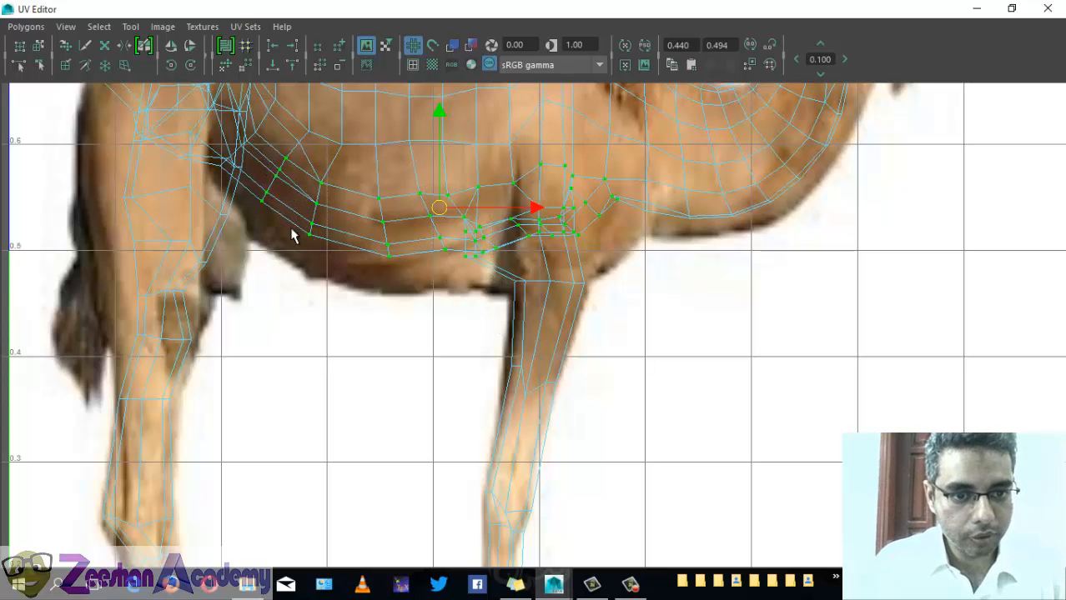
pyautogui.moveTo(440, 119); pyautogui.dragTo(439, 144)
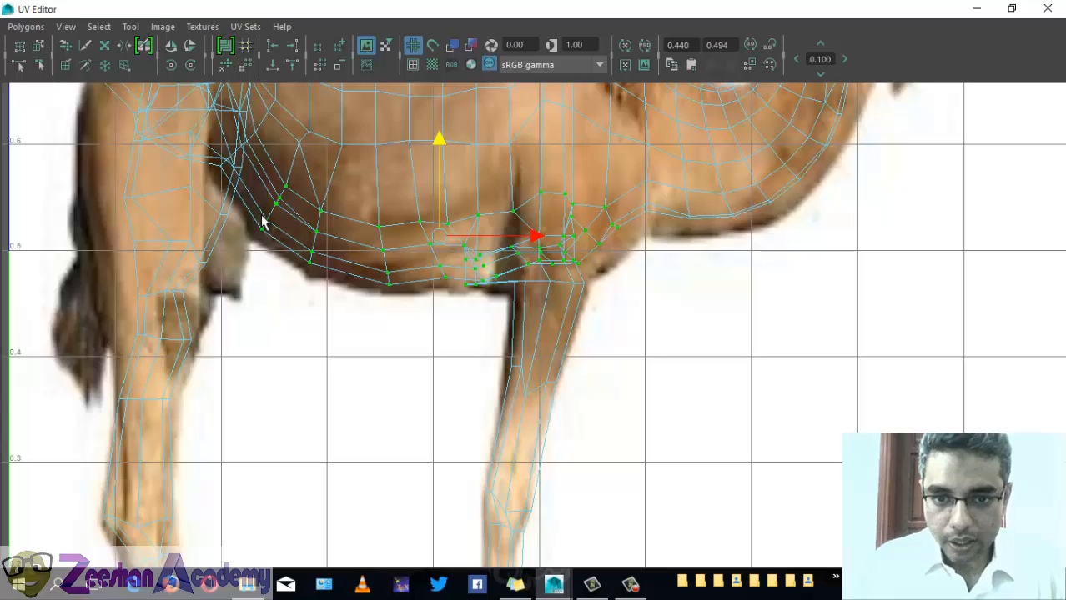
pyautogui.keyDown('alt'); pyautogui.moveTo(629, 155); pyautogui.dragTo(388, 377, button='middle'); pyautogui.keyUp('alt')
pyautogui.keyDown('alt'); pyautogui.moveTo(528, 272); pyautogui.dragTo(666, 340, button='middle'); pyautogui.keyUp('alt')
pyautogui.keyDown('alt'); pyautogui.moveTo(407, 296); pyautogui.dragTo(650, 217, button='middle'); pyautogui.keyUp('alt')
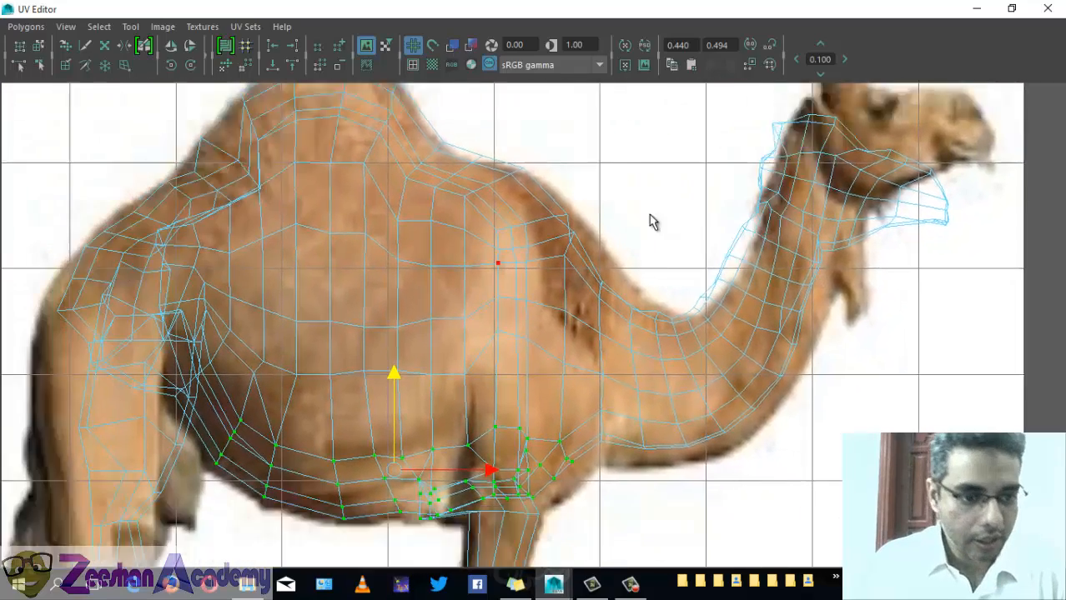
# Step: Select the UVs of the head and upper neck and move them up onto the pictured head
pyautogui.keyDown('alt'); pyautogui.moveTo(369, 325); pyautogui.dragTo(483, 211, button='middle'); pyautogui.keyUp('alt')
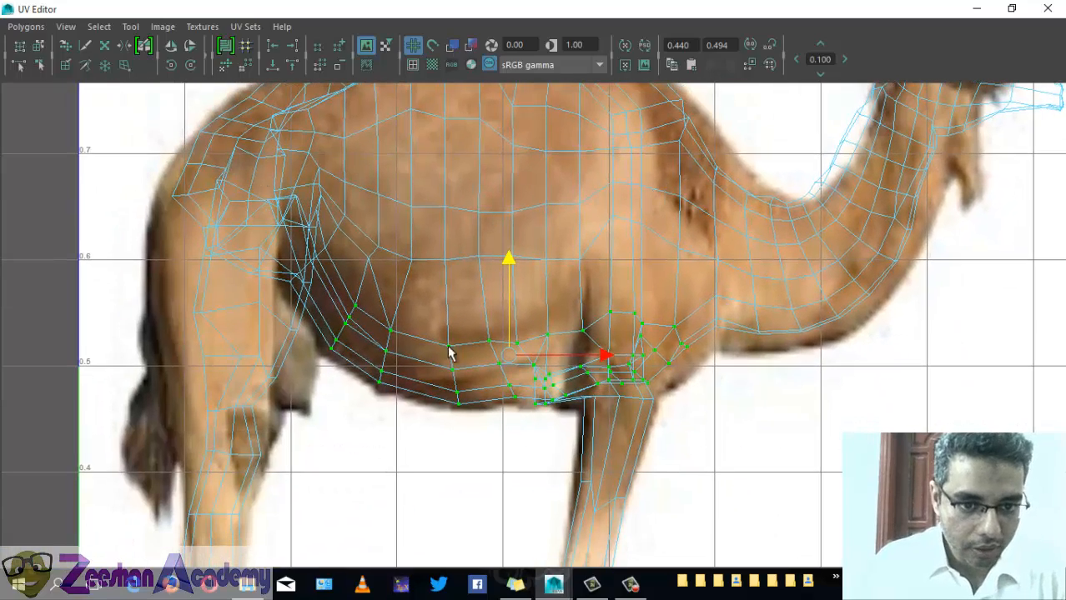
pyautogui.keyDown('alt'); pyautogui.moveTo(449, 354); pyautogui.dragTo(330, 327, button='middle'); pyautogui.keyUp('alt')
pyautogui.keyDown('alt'); pyautogui.moveTo(633, 181); pyautogui.dragTo(387, 352, button='middle'); pyautogui.keyUp('alt')
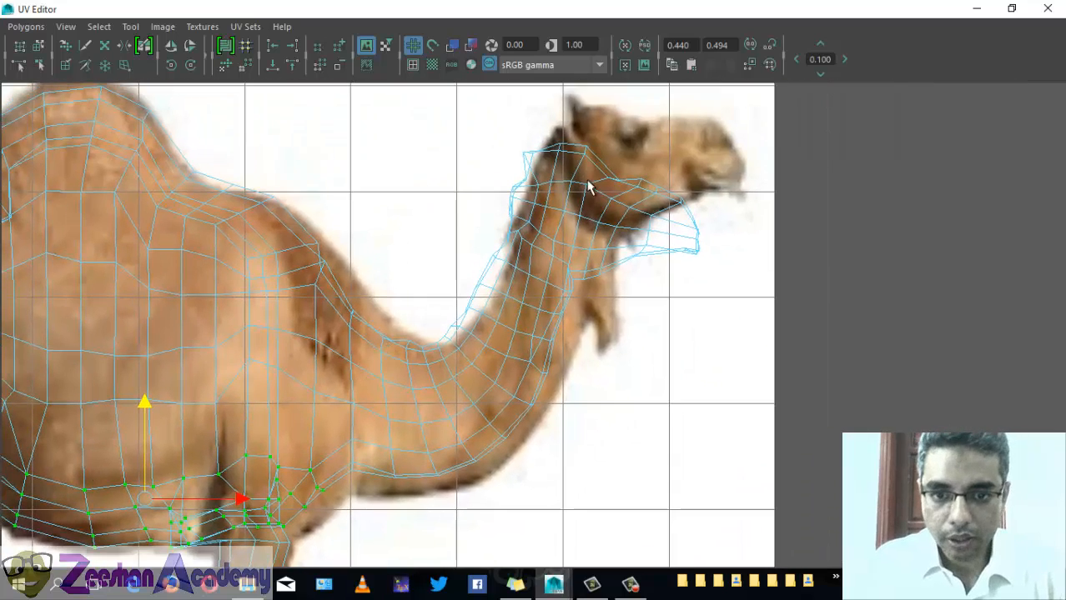
pyautogui.moveTo(721, 301); pyautogui.dragTo(722, 303)
pyautogui.keyDown('alt'); pyautogui.moveTo(611, 338); pyautogui.dragTo(549, 388, button='middle'); pyautogui.keyUp('alt')
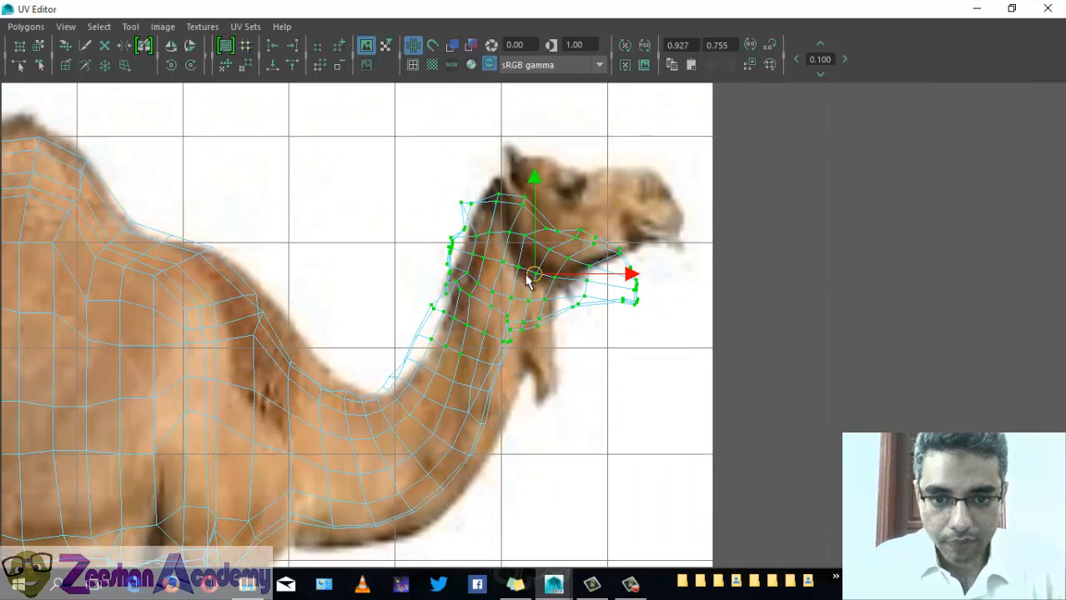
pyautogui.moveTo(535, 271); pyautogui.dragTo(580, 235)
pyautogui.scroll(1, 603, 309)
pyautogui.keyDown('alt'); pyautogui.moveTo(604, 310); pyautogui.dragTo(478, 419, button='middle'); pyautogui.keyUp('alt')
pyautogui.scroll(1, 555, 384)
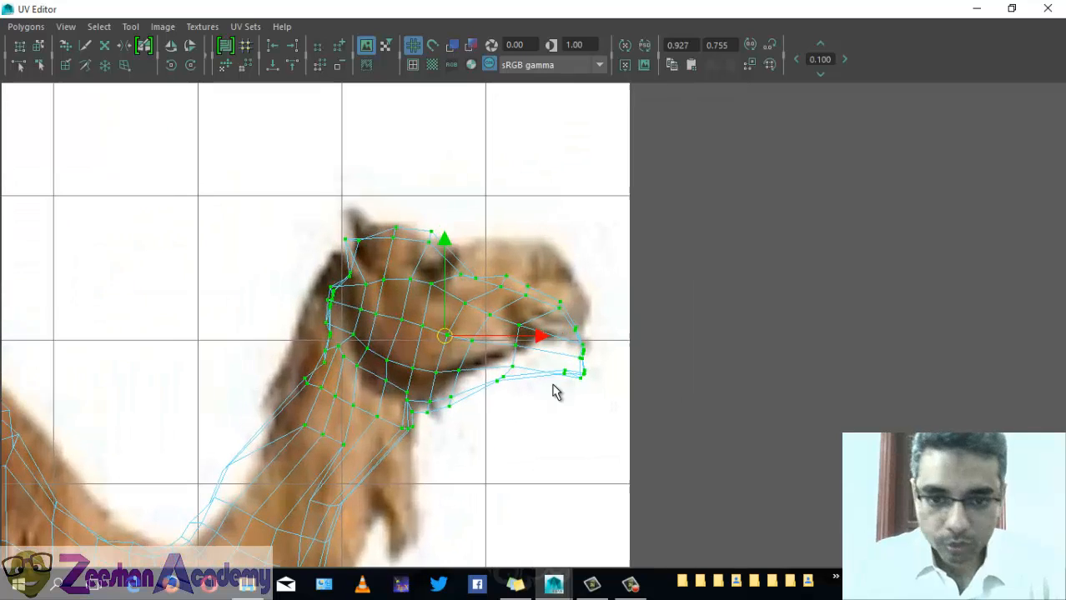
# Step: Scale down, rotate and reposition the head's UVs to fit the outline of the pictured head
pyautogui.press('r')
pyautogui.moveTo(443, 333); pyautogui.dragTo(467, 326)
pyautogui.press('e')
pyautogui.press('w')
pyautogui.press('r')
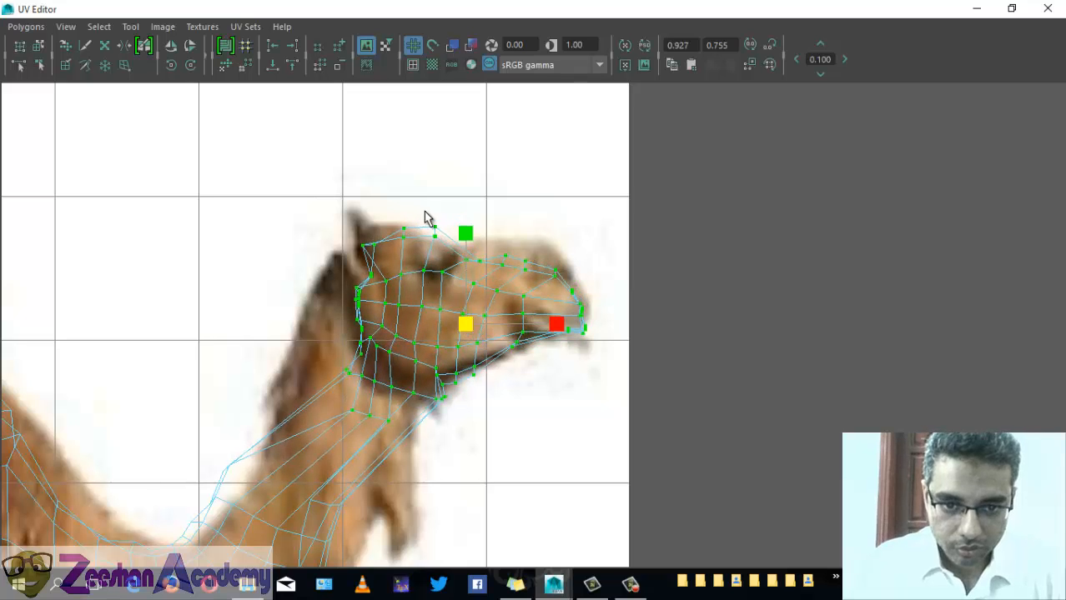
# Step: Lower the forehead UVs above the eye to the pictured head's outline
pyautogui.moveTo(442, 254); pyautogui.dragTo(444, 256)
pyautogui.press('w')
pyautogui.moveTo(434, 140); pyautogui.dragTo(437, 157)
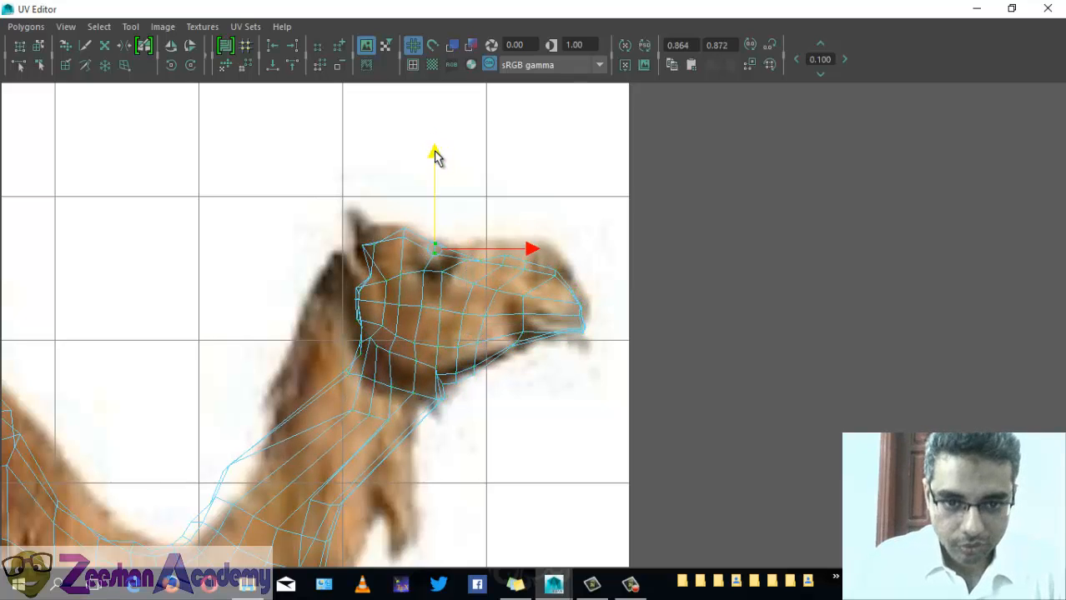
# Step: Move the UVs under the jaw and at the throat to where the pictured head meets the neck
pyautogui.keyDown('alt'); pyautogui.moveTo(404, 253); pyautogui.dragTo(349, 248, button='middle'); pyautogui.keyUp('alt')
pyautogui.keyDown('alt'); pyautogui.moveTo(349, 249); pyautogui.dragTo(530, 326, button='right'); pyautogui.keyUp('alt')
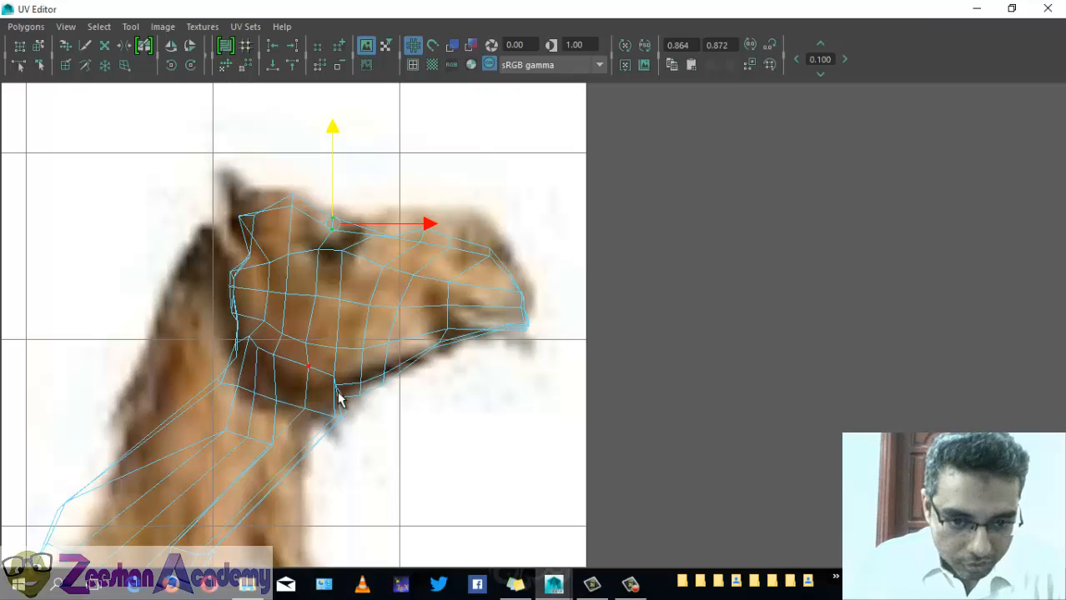
pyautogui.moveTo(361, 434); pyautogui.dragTo(335, 423)
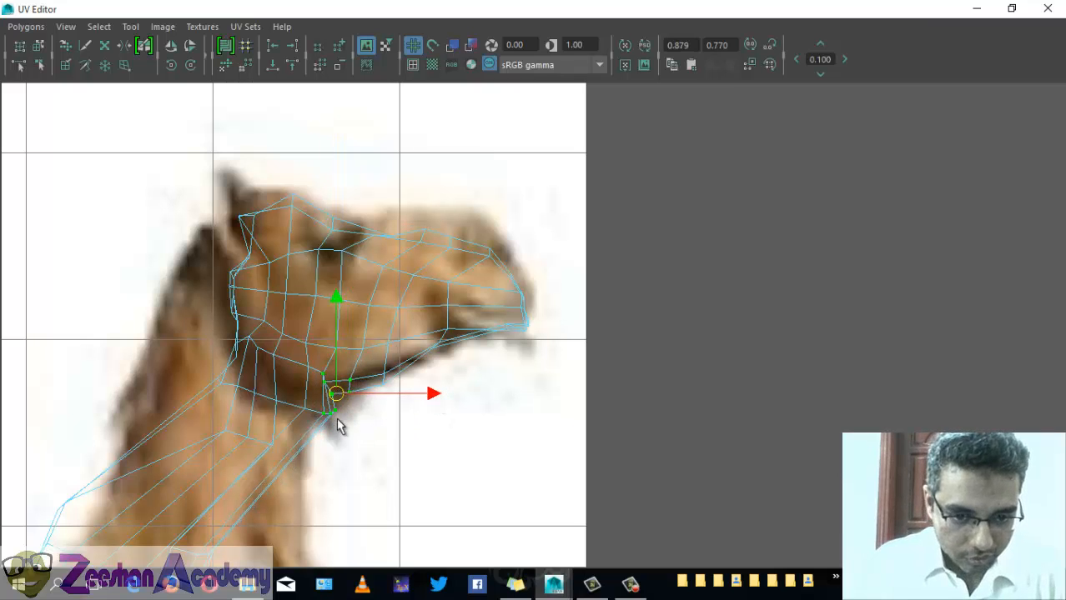
pyautogui.keyDown('alt'); pyautogui.moveTo(336, 424); pyautogui.dragTo(412, 347, button='middle'); pyautogui.keyUp('alt')
pyautogui.moveTo(424, 355); pyautogui.dragTo(358, 336)
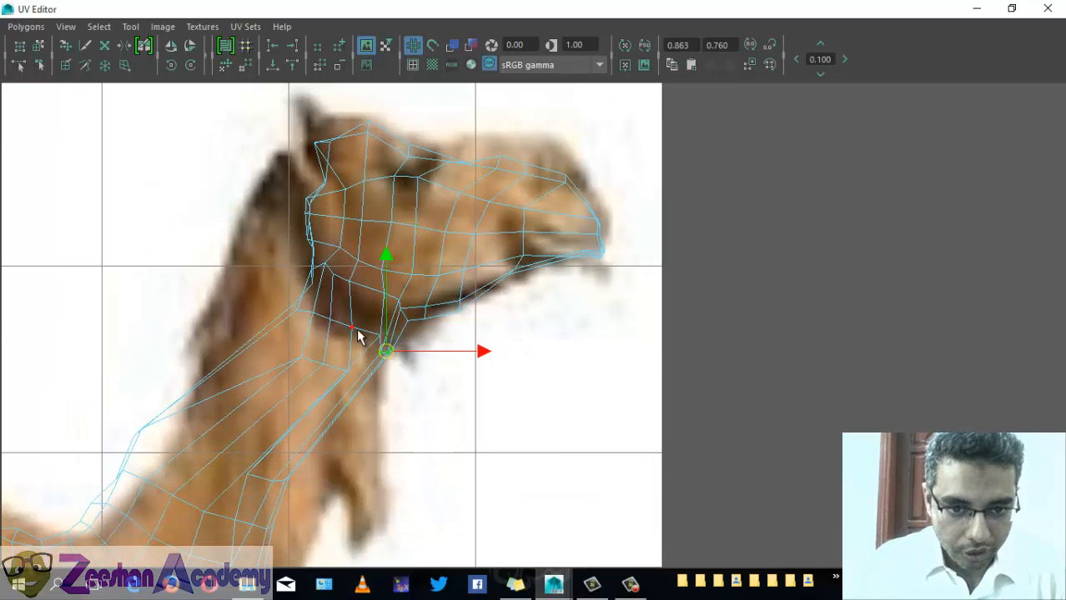
pyautogui.moveTo(399, 374); pyautogui.dragTo(314, 332)
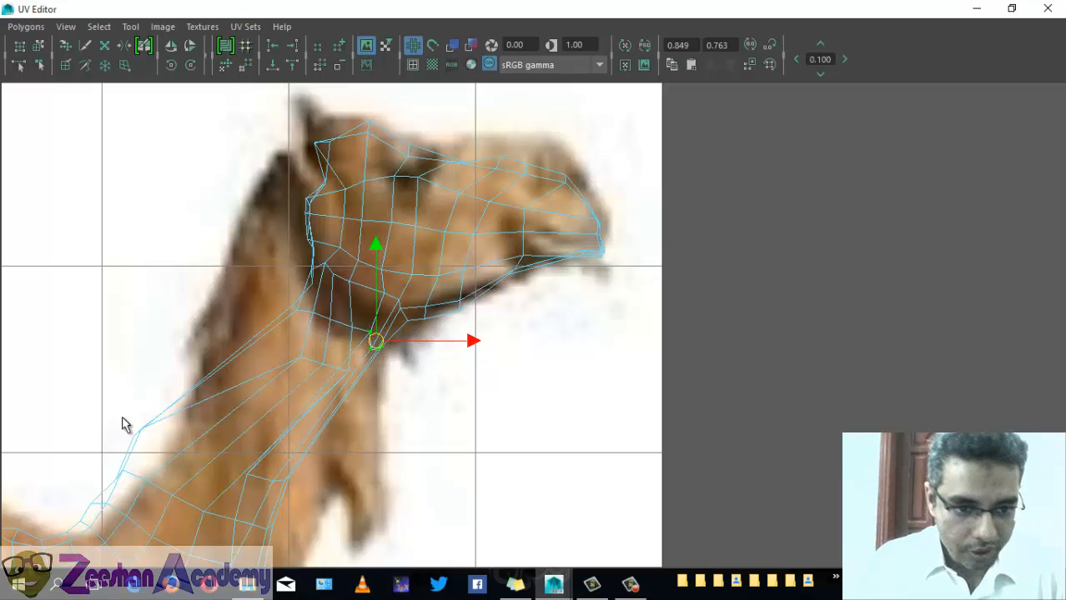
# Step: Move the UVs protruding from the back of the lower neck inside the pictured neck's inner curve
pyautogui.moveTo(171, 452); pyautogui.dragTo(124, 417)
pyautogui.keyDown('alt'); pyautogui.moveTo(131, 445); pyautogui.dragTo(380, 298, button='middle'); pyautogui.keyUp('alt')
pyautogui.moveTo(386, 286); pyautogui.dragTo(404, 344)
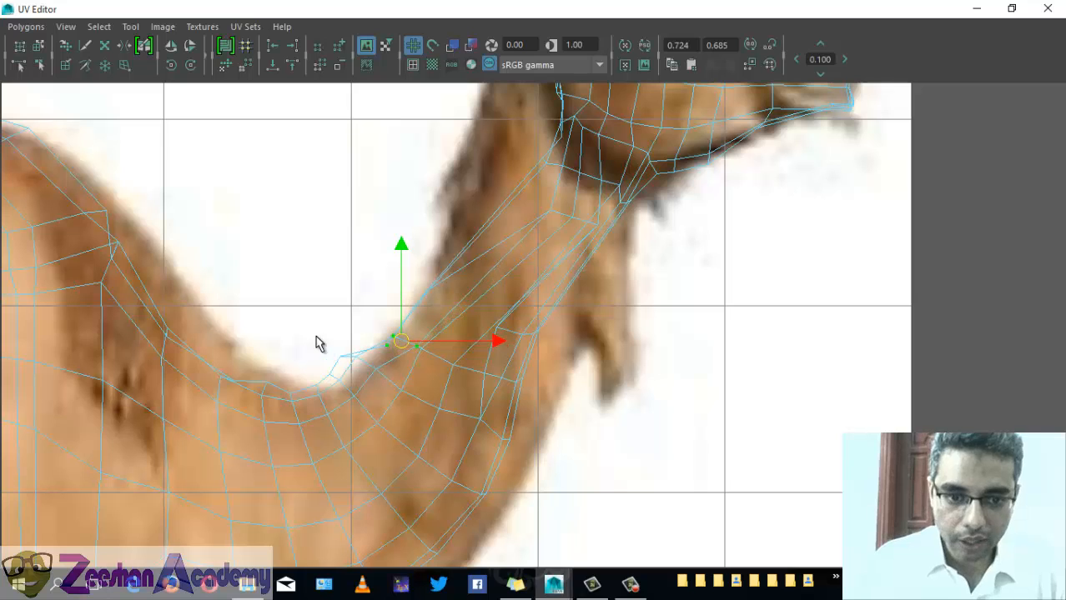
pyautogui.moveTo(388, 393); pyautogui.dragTo(361, 386)
pyautogui.keyDown('alt'); pyautogui.moveTo(361, 387); pyautogui.dragTo(416, 309, button='middle'); pyautogui.keyUp('alt')
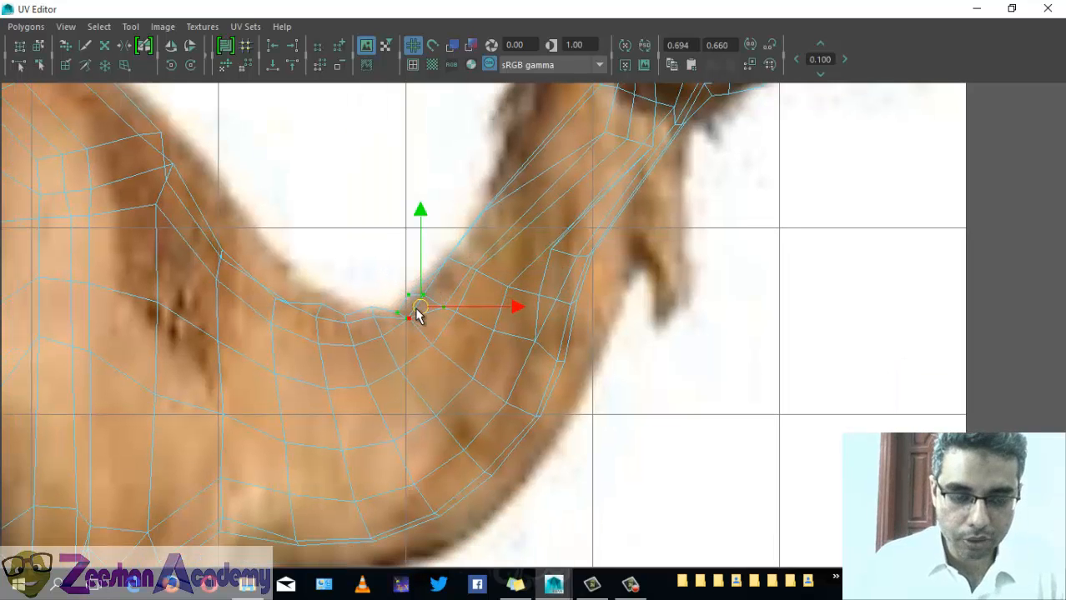
pyautogui.moveTo(420, 307); pyautogui.dragTo(409, 297)
pyautogui.moveTo(435, 334); pyautogui.dragTo(375, 332)
# Step: Adjust the UVs midway up the back of the neck to follow the pictured neck's edge
pyautogui.keyDown('alt'); pyautogui.moveTo(591, 261); pyautogui.dragTo(564, 322, button='middle'); pyautogui.keyUp('alt')
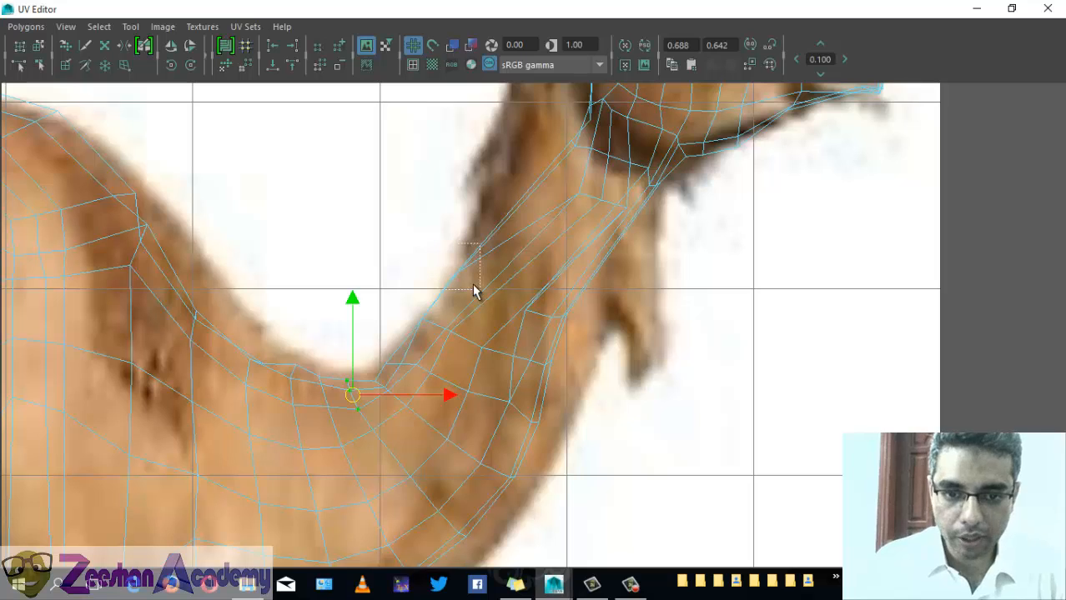
pyautogui.moveTo(473, 288); pyautogui.dragTo(475, 289)
pyautogui.moveTo(455, 276); pyautogui.dragTo(466, 284)
pyautogui.moveTo(403, 297); pyautogui.dragTo(434, 340)
pyautogui.moveTo(417, 318); pyautogui.dragTo(423, 329)
# Step: Shift the UVs along the front of the neck outward to the pictured throat edge
pyautogui.click(557, 318)
pyautogui.moveTo(561, 316); pyautogui.dragTo(583, 322)
pyautogui.click(540, 363)
pyautogui.moveTo(540, 364); pyautogui.dragTo(563, 377)
pyautogui.keyDown('alt'); pyautogui.moveTo(539, 432); pyautogui.dragTo(511, 350, button='middle'); pyautogui.keyUp('alt')
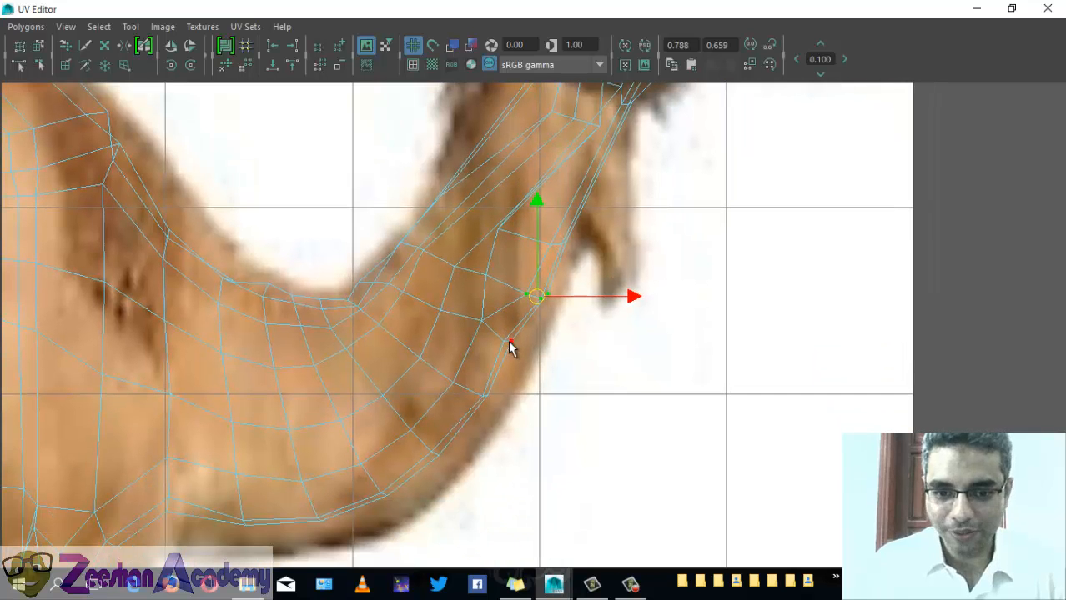
pyautogui.moveTo(512, 349); pyautogui.dragTo(529, 366)
pyautogui.moveTo(501, 330)
pyautogui.mouseDown()
pyautogui.moveTo(512, 346)
pyautogui.moveTo(510, 335)
pyautogui.mouseUp()
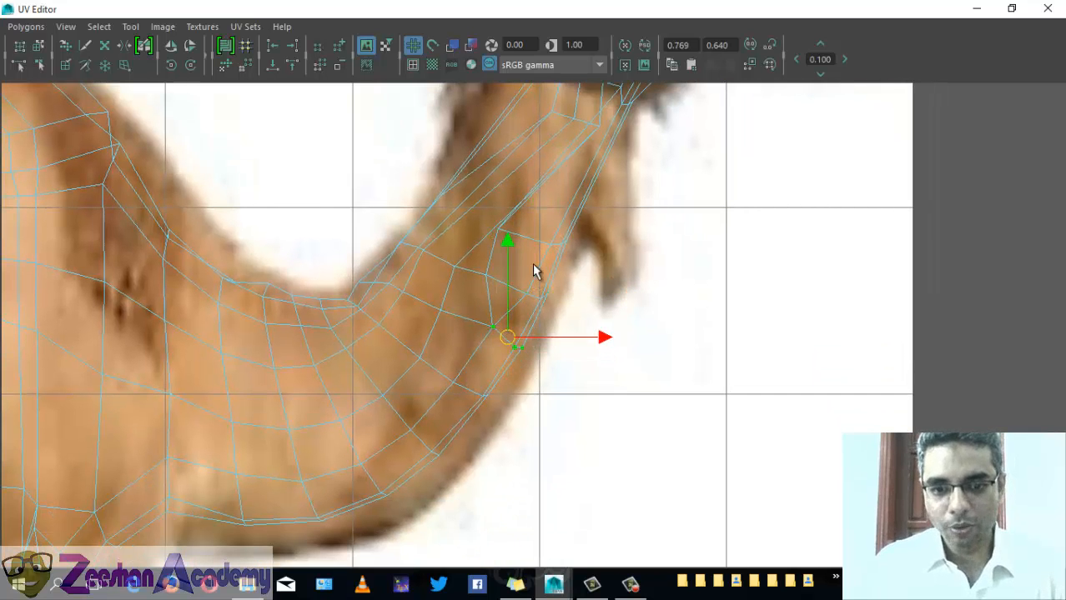
# Step: Restore the UV Editor to a smaller window and place it beside the viewport with the camel's head and neck in view
pyautogui.keyDown('alt'); pyautogui.moveTo(533, 265); pyautogui.dragTo(479, 408, button='middle'); pyautogui.keyUp('alt')
pyautogui.press('space')
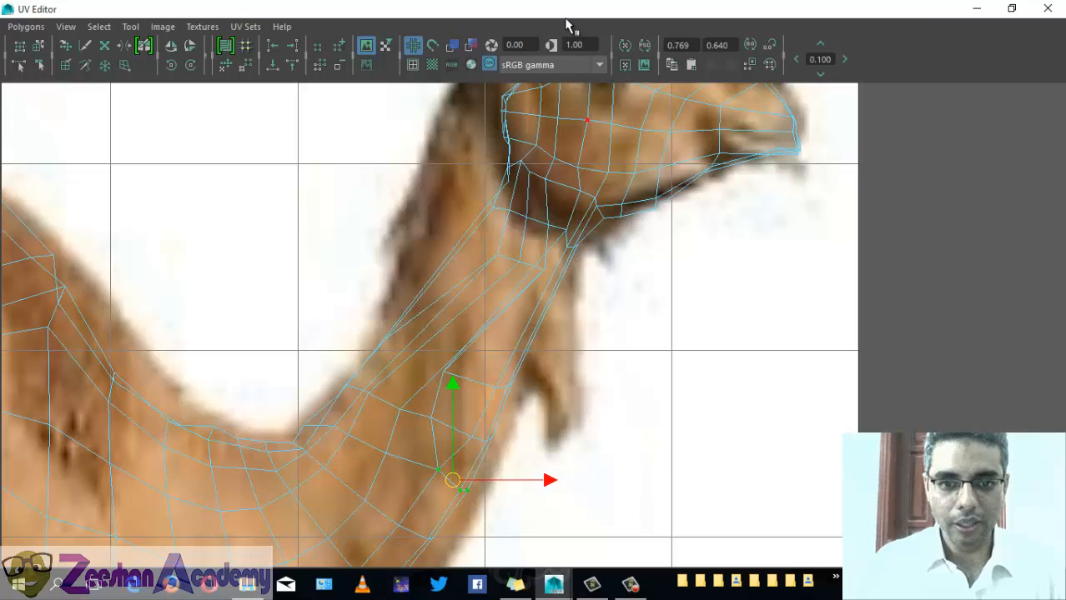
pyautogui.doubleClick(570, 10)
pyautogui.moveTo(359, 9); pyautogui.dragTo(658, 198)
pyautogui.keyDown('alt'); pyautogui.moveTo(381, 330); pyautogui.dragTo(191, 235, button='middle'); pyautogui.keyUp('alt')
pyautogui.scroll(-4, 482, 359)
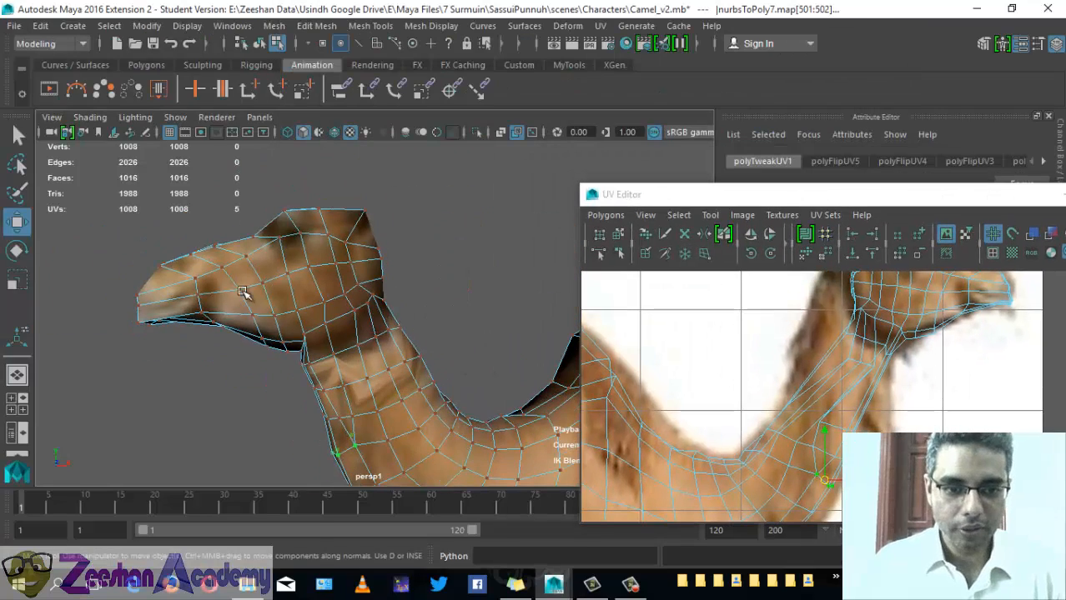
# Step: Switch the camel to object mode and inspect its texture from the side and front
pyautogui.moveTo(242, 292); pyautogui.dragTo(321, 128, button='right')
pyautogui.keyDown('alt'); pyautogui.moveTo(320, 249); pyautogui.dragTo(25, 363, button='right'); pyautogui.keyUp('alt')
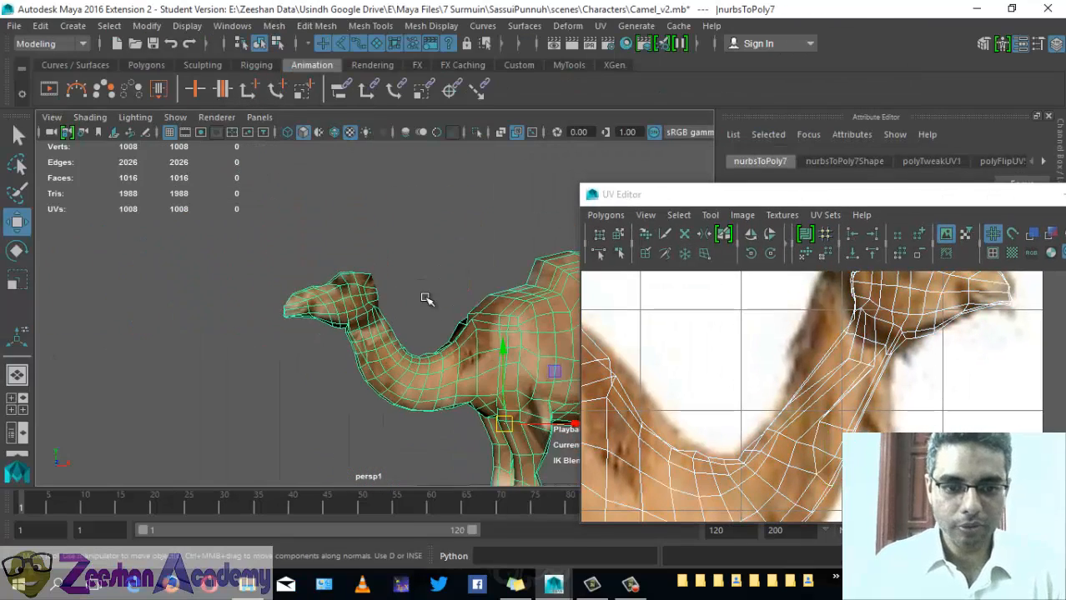
pyautogui.click(427, 300)
pyautogui.keyDown('alt'); pyautogui.moveTo(510, 372); pyautogui.dragTo(285, 281, button='middle'); pyautogui.keyUp('alt')
pyautogui.keyDown('alt'); pyautogui.moveTo(285, 281); pyautogui.dragTo(217, 302, button='right'); pyautogui.keyUp('alt')
pyautogui.moveTo(242, 308)
pyautogui.keyDown('alt'); pyautogui.mouseDown()
pyautogui.moveTo(124, 335)
pyautogui.moveTo(368, 371)
pyautogui.moveTo(348, 360)
pyautogui.moveTo(325, 387)
pyautogui.moveTo(257, 314)
pyautogui.mouseUp(); pyautogui.keyUp('alt')
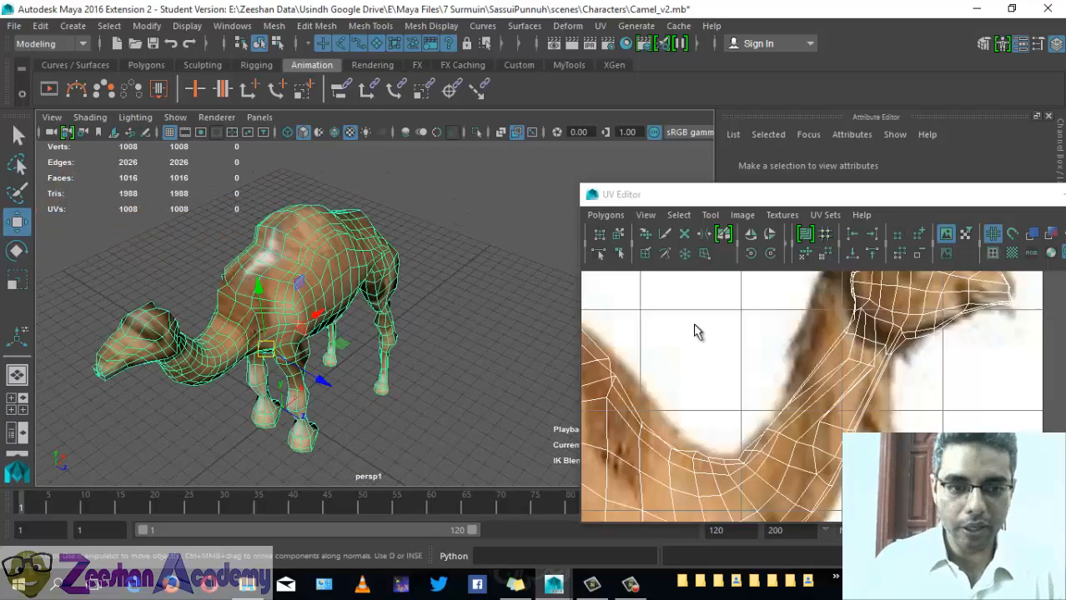
# Step: Return to UV selection and adjust the UVs at the front base of the hump to match the pictured back line
pyautogui.keyDown('alt'); pyautogui.moveTo(695, 326); pyautogui.dragTo(1041, 367, button='middle'); pyautogui.keyUp('alt')
pyautogui.keyDown('alt'); pyautogui.moveTo(718, 351); pyautogui.dragTo(858, 377, button='middle'); pyautogui.keyUp('alt')
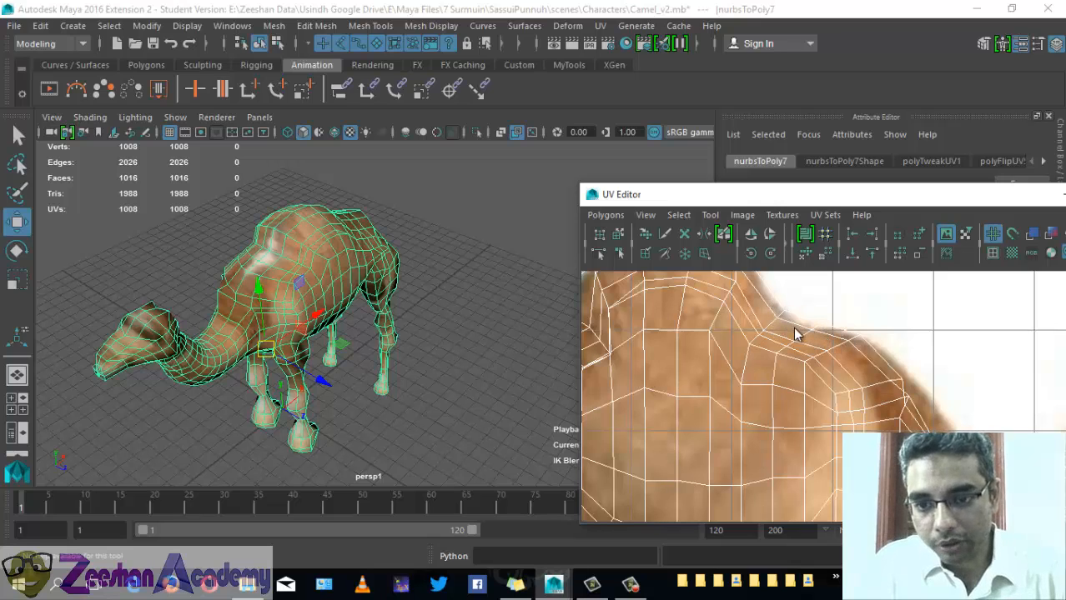
pyautogui.moveTo(794, 327); pyautogui.dragTo(849, 328, button='right')
pyautogui.moveTo(768, 301); pyautogui.dragTo(788, 336)
pyautogui.keyDown('alt'); pyautogui.moveTo(549, 318); pyautogui.dragTo(576, 354, button='middle'); pyautogui.keyUp('alt')
pyautogui.scroll(1, 801, 355)
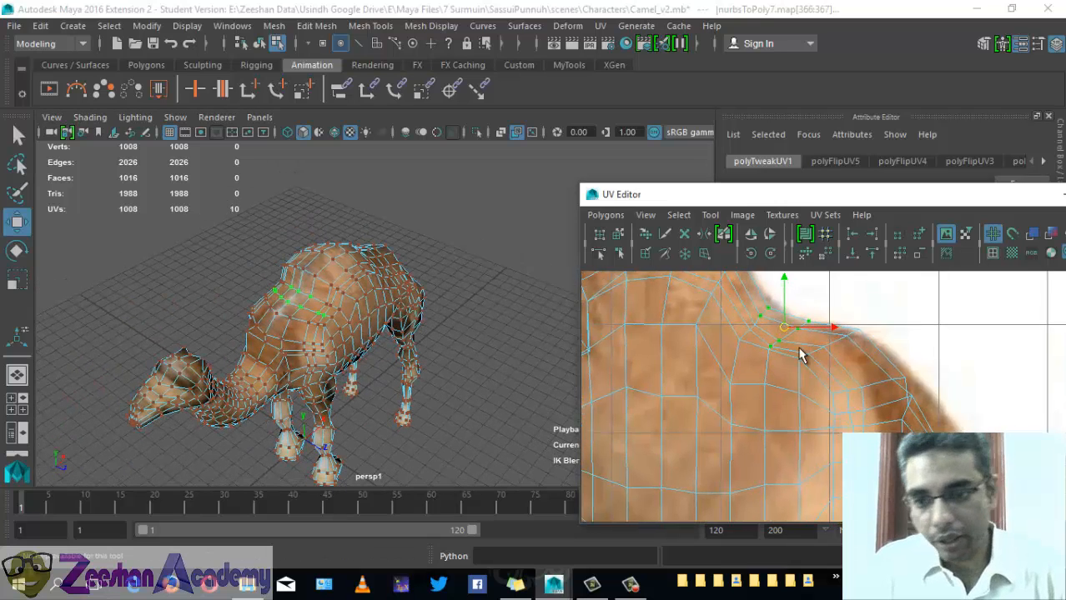
pyautogui.keyDown('alt'); pyautogui.moveTo(802, 354); pyautogui.dragTo(823, 408, button='middle'); pyautogui.keyUp('alt')
pyautogui.moveTo(859, 371); pyautogui.dragTo(838, 404)
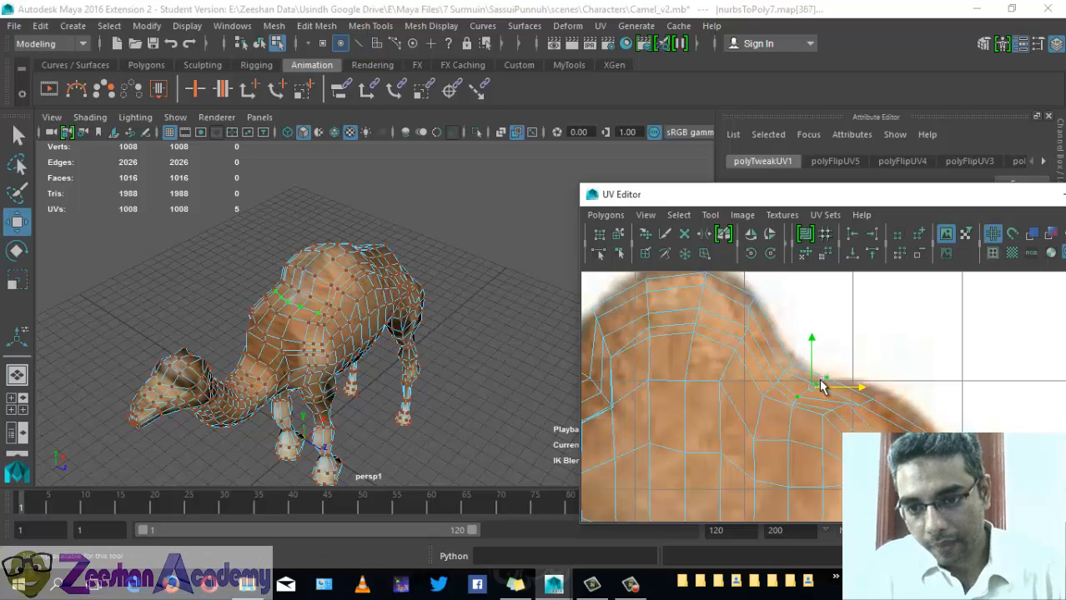
pyautogui.click(824, 380)
pyautogui.moveTo(830, 401); pyautogui.dragTo(814, 388)
# Step: Move the outline UVs on the hump's front and rear slopes to follow the pictured hump
pyautogui.keyDown('alt'); pyautogui.moveTo(754, 369); pyautogui.dragTo(784, 419, button='middle'); pyautogui.keyUp('alt')
pyautogui.click(775, 358)
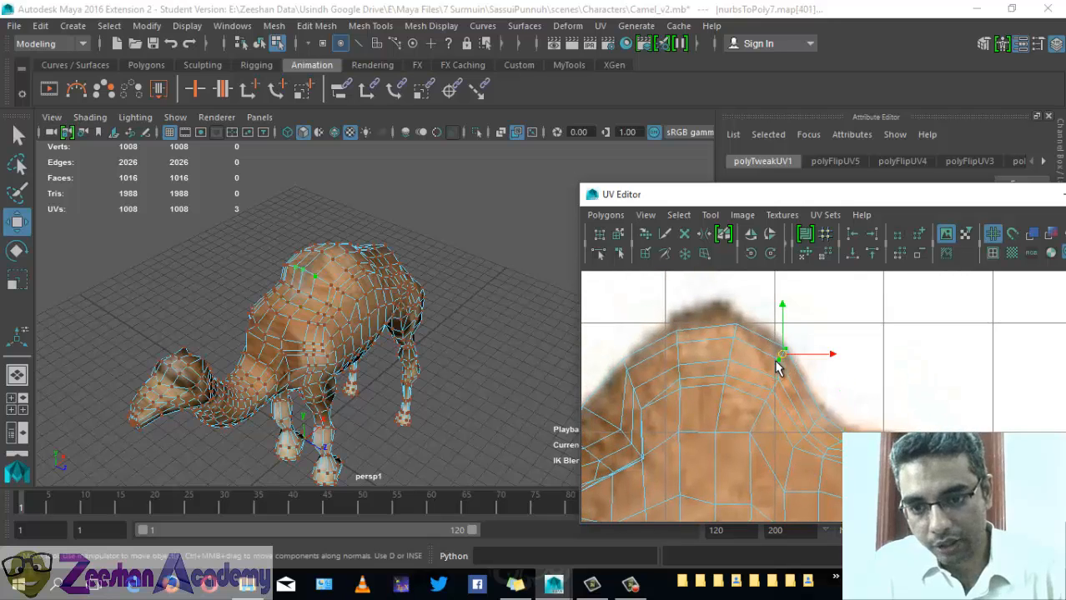
pyautogui.keyDown('alt'); pyautogui.moveTo(682, 389); pyautogui.dragTo(803, 366, button='middle'); pyautogui.keyUp('alt')
pyautogui.moveTo(735, 328); pyautogui.dragTo(756, 367)
pyautogui.moveTo(719, 409); pyautogui.dragTo(717, 406)
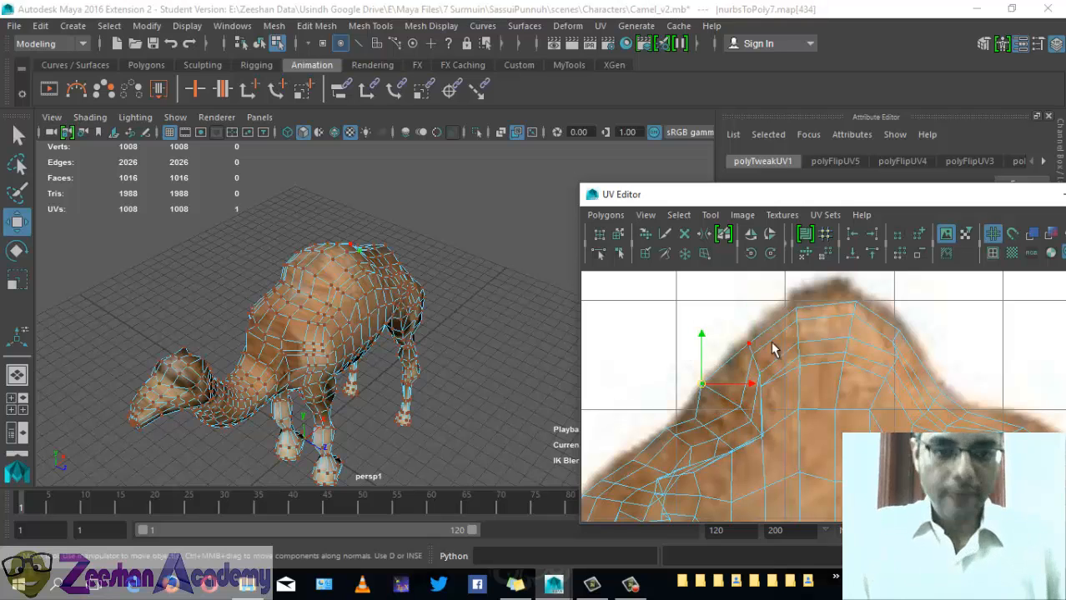
pyautogui.moveTo(702, 384); pyautogui.dragTo(709, 386)
# Step: Return the camel to object mode, deselect it and check the textured model from the side
pyautogui.keyDown('alt'); pyautogui.moveTo(352, 371); pyautogui.dragTo(295, 283, button='middle'); pyautogui.keyUp('alt')
pyautogui.moveTo(865, 416); pyautogui.dragTo(866, 455, button='right')
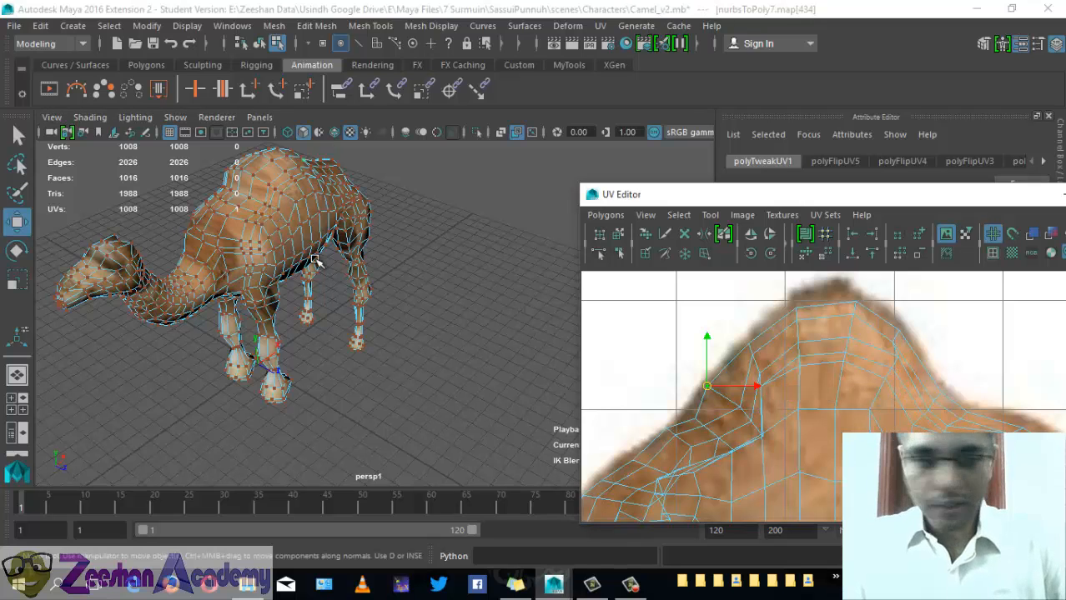
pyautogui.moveTo(295, 150); pyautogui.dragTo(359, 122, button='right')
pyautogui.click(469, 275)
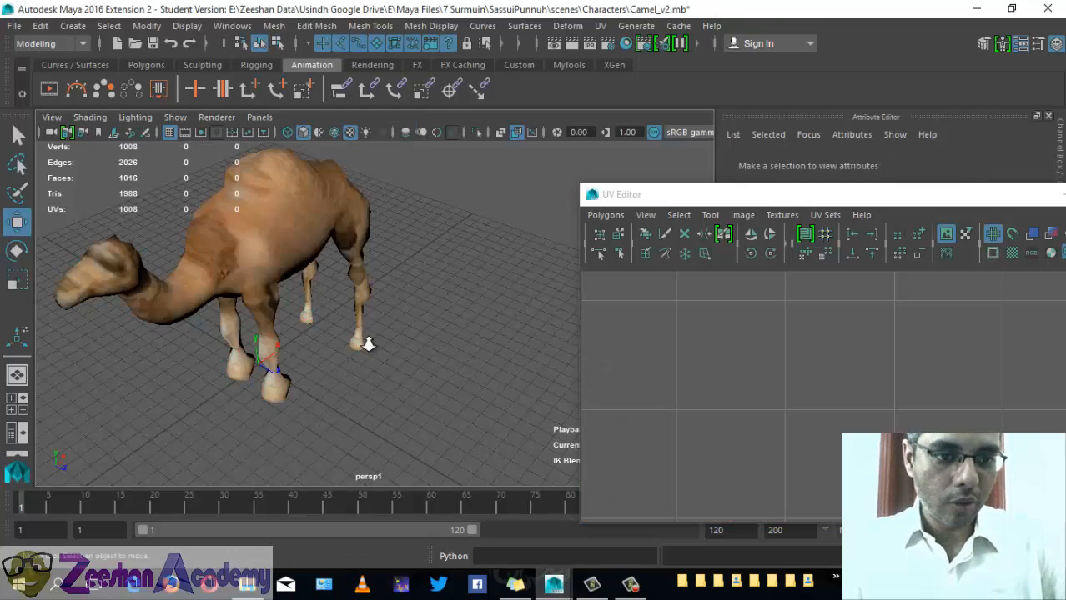
pyautogui.scroll(-5, 365, 338)
pyautogui.keyDown('alt'); pyautogui.moveTo(365, 337); pyautogui.dragTo(592, 352); pyautogui.keyUp('alt')
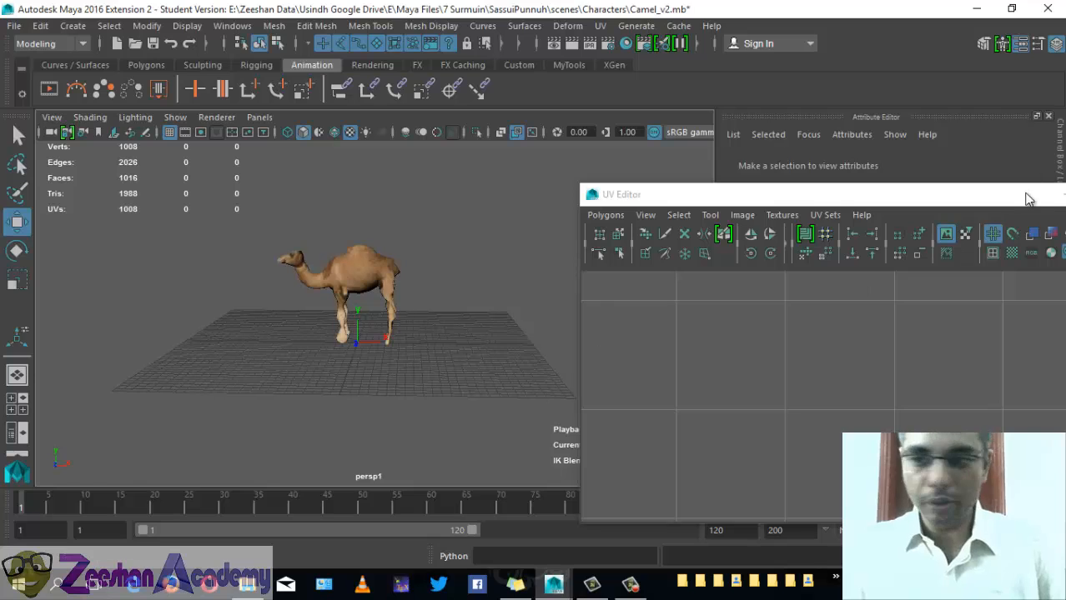
# Step: Close the UV Editor and save the scene
pyautogui.moveTo(1027, 197); pyautogui.dragTo(694, 190)
pyautogui.click(796, 194)
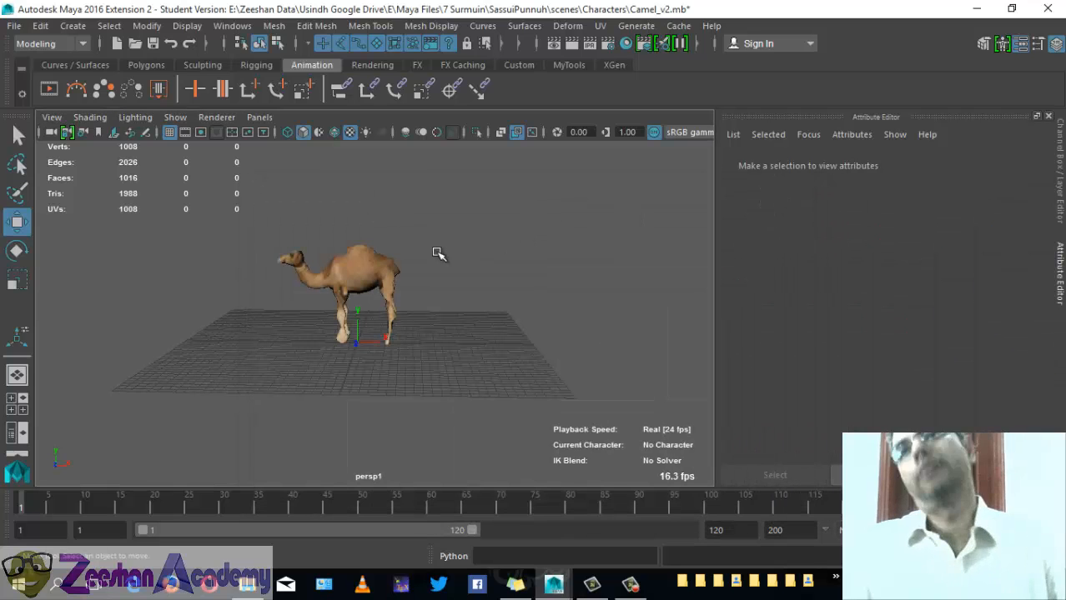
pyautogui.keyDown('alt'); pyautogui.moveTo(292, 253); pyautogui.dragTo(359, 273, button='middle'); pyautogui.keyUp('alt')
pyautogui.keyDown('alt'); pyautogui.moveTo(359, 273); pyautogui.dragTo(490, 288, button='right'); pyautogui.keyUp('alt')
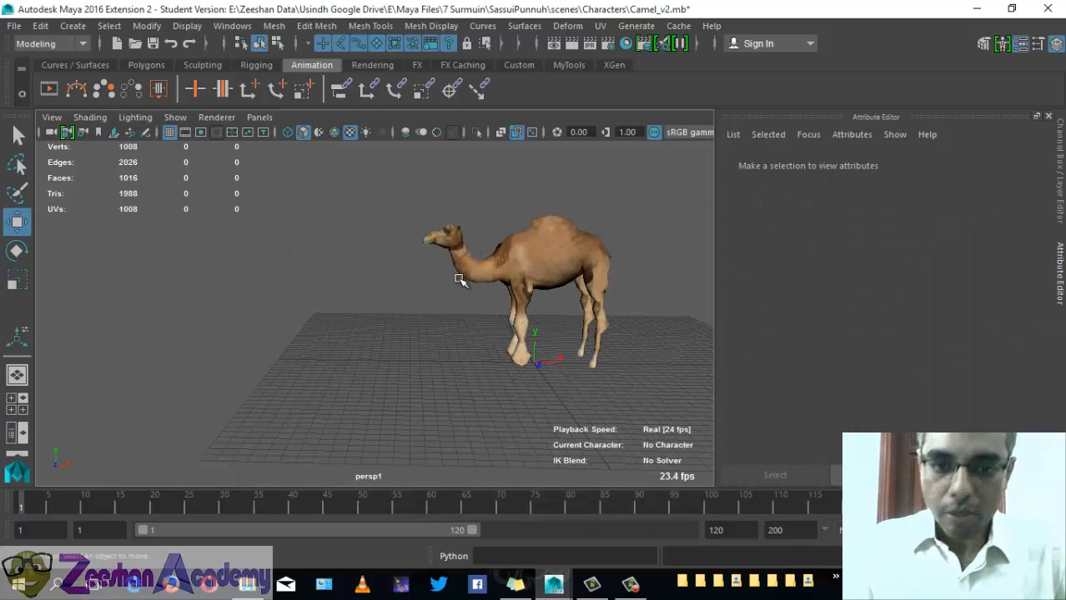
pyautogui.keyDown('alt'); pyautogui.moveTo(459, 280); pyautogui.dragTo(557, 335); pyautogui.keyUp('alt')
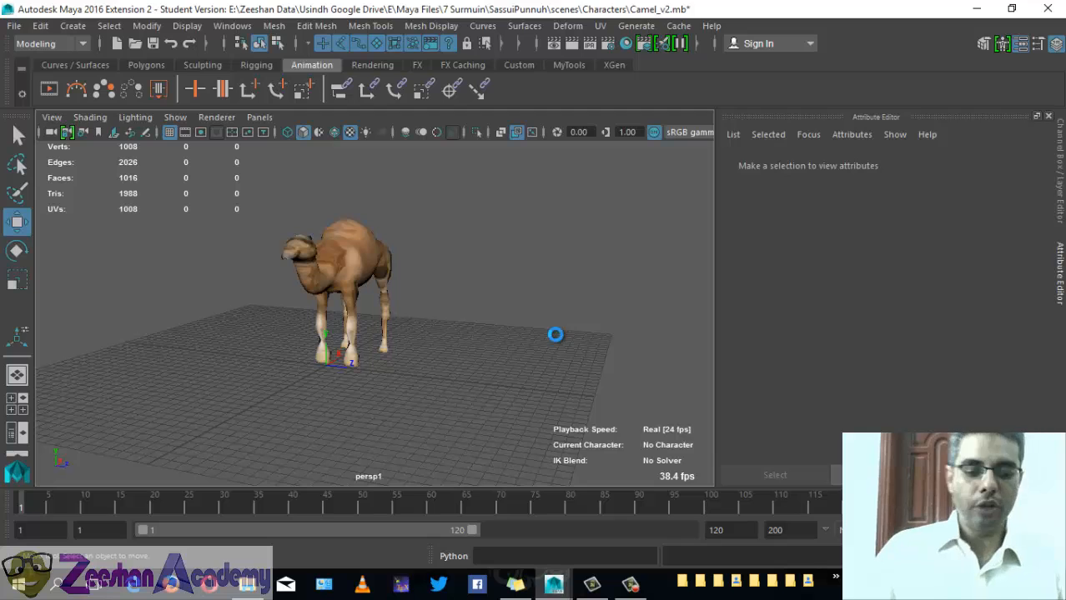
pyautogui.click(502, 308)
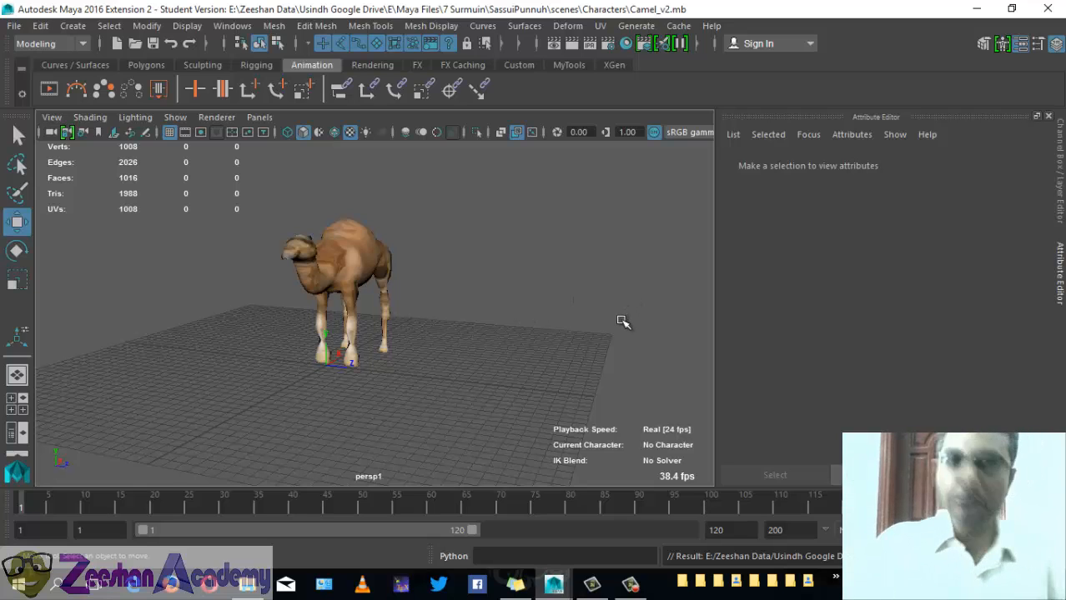
# Step: Inspect the textured camel from the front and both sides, leaving it deselected
pyautogui.click(368, 325)
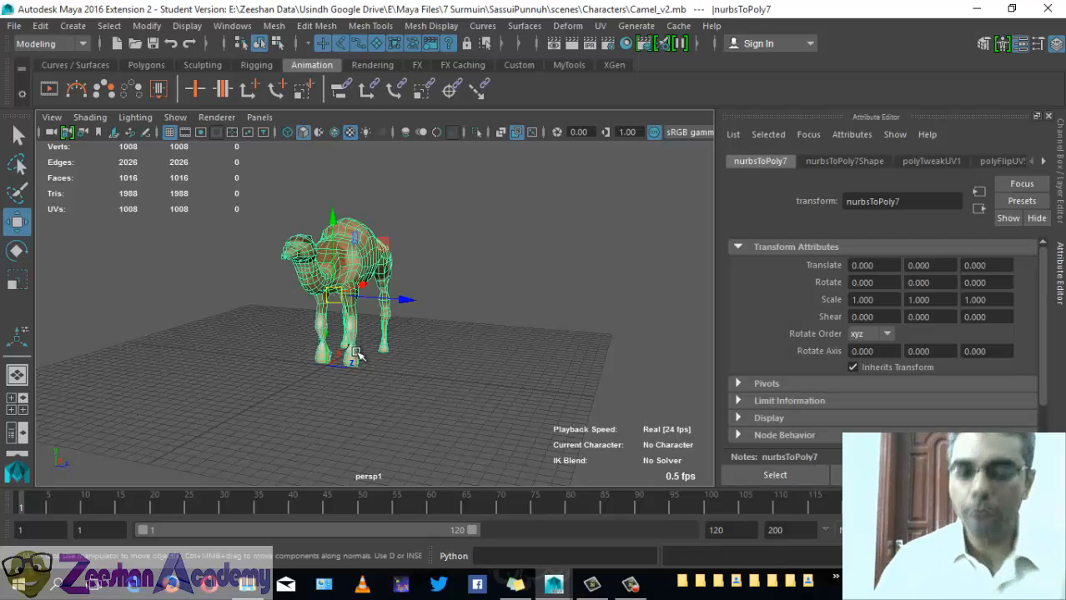
pyautogui.keyDown('alt'); pyautogui.moveTo(332, 336); pyautogui.dragTo(229, 345); pyautogui.keyUp('alt')
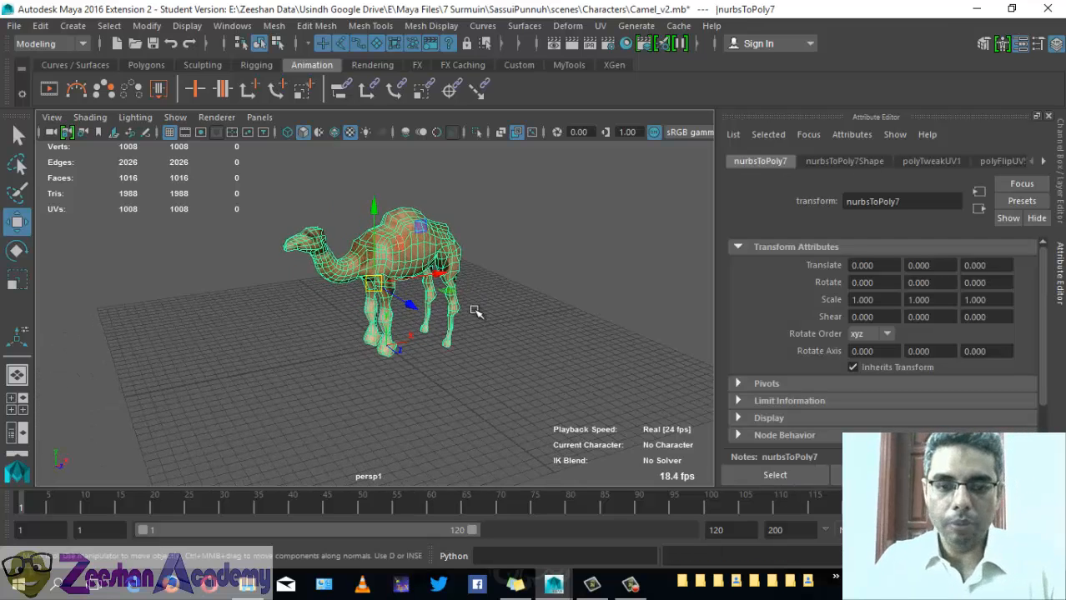
pyautogui.click(476, 312)
pyautogui.moveTo(396, 322)
pyautogui.keyDown('alt'); pyautogui.mouseDown()
pyautogui.moveTo(463, 333)
pyautogui.moveTo(516, 313)
pyautogui.moveTo(264, 304)
pyautogui.moveTo(324, 326)
pyautogui.moveTo(383, 321)
pyautogui.mouseUp(); pyautogui.keyUp('alt')
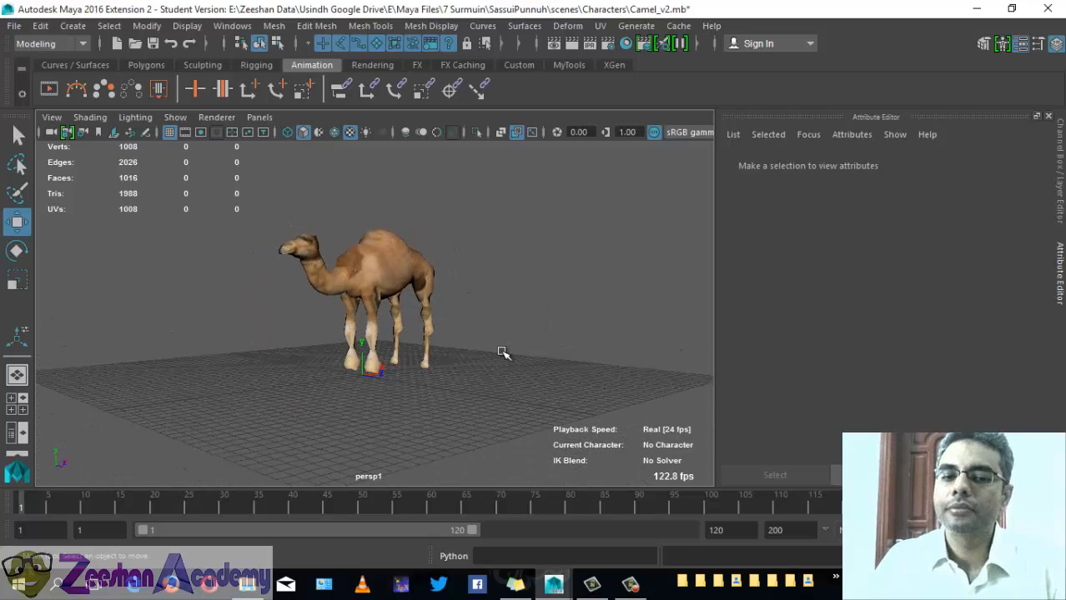
pyautogui.keyDown('alt'); pyautogui.moveTo(475, 356); pyautogui.dragTo(434, 365); pyautogui.keyUp('alt')
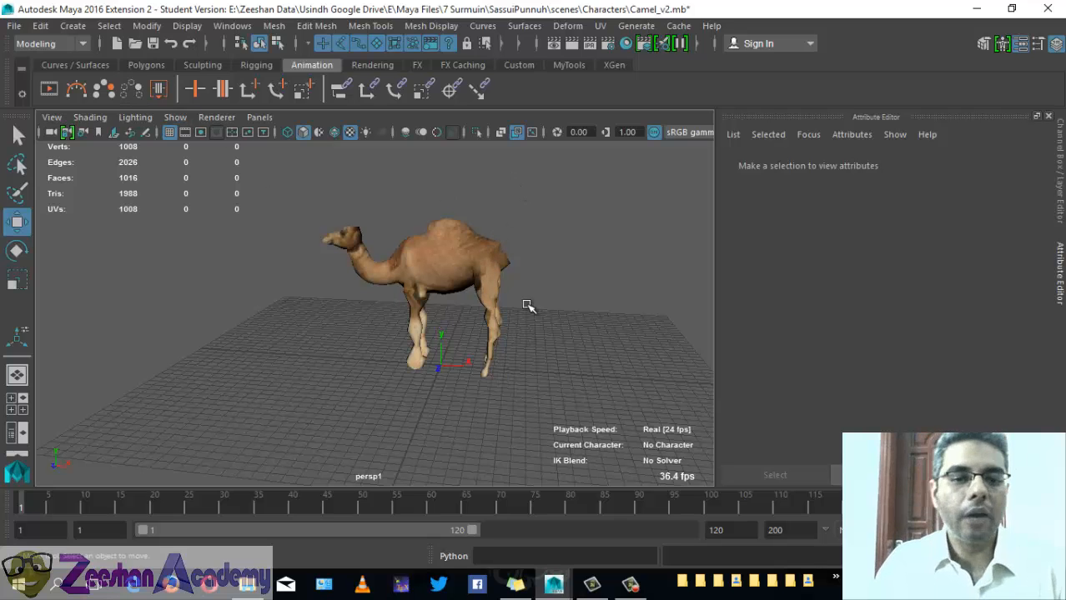
# Step: Save the scene under the new file name Camel_v3Rig.mb
pyautogui.keyDown('alt'); pyautogui.moveTo(530, 307); pyautogui.dragTo(158, 174); pyautogui.keyUp('alt')
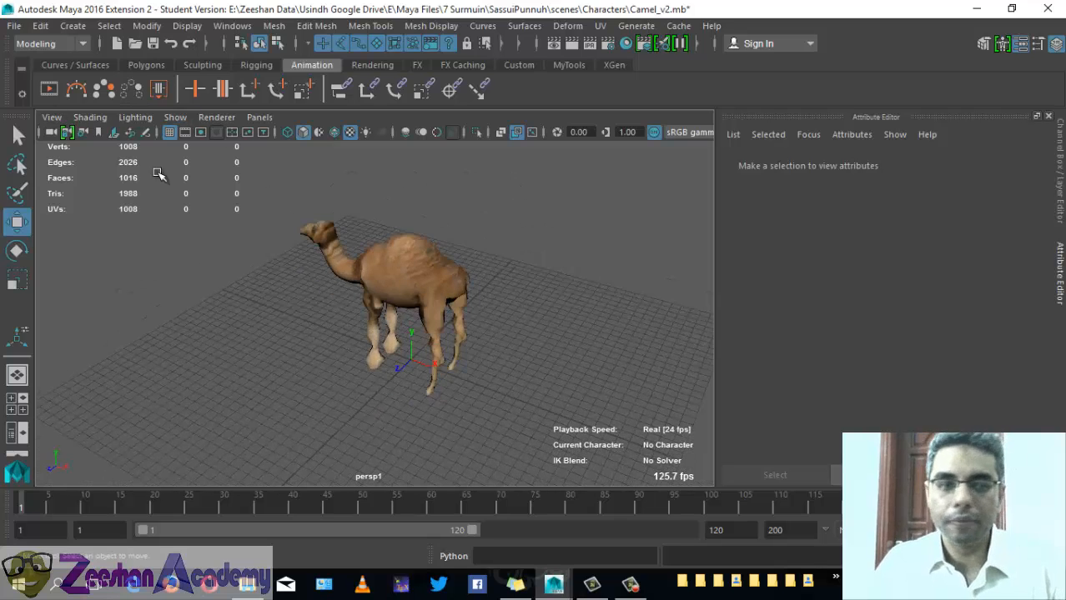
pyautogui.click(10, 26)
pyautogui.click(50, 104)
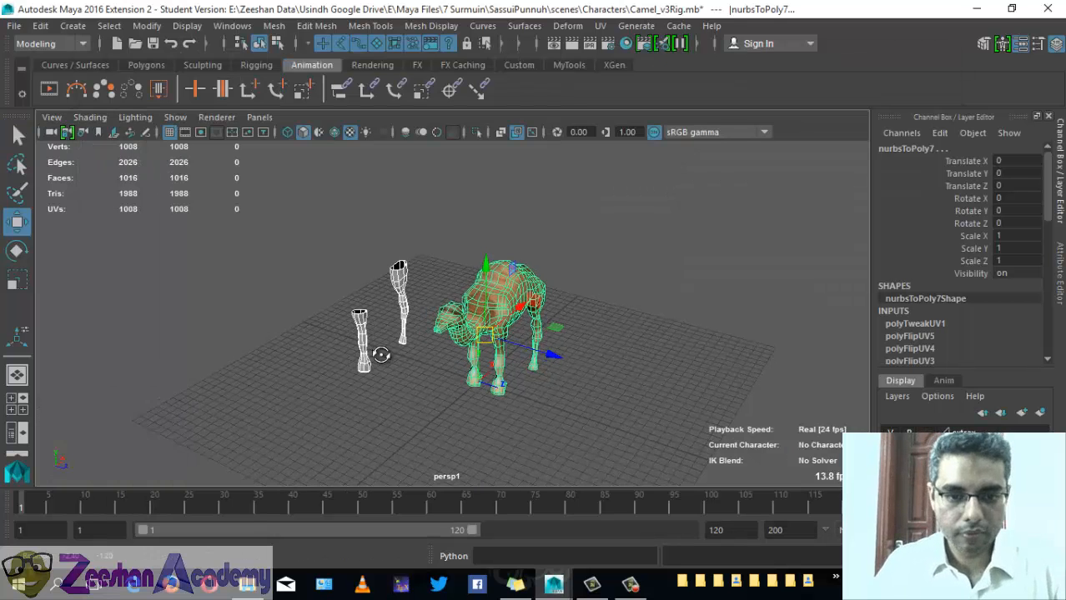
# Step: Delete the two loose leg pieces standing beside the camel
pyautogui.moveTo(428, 322); pyautogui.dragTo(358, 254)
pyautogui.keyDown('alt'); pyautogui.moveTo(400, 365); pyautogui.dragTo(428, 374); pyautogui.keyUp('alt')
pyautogui.press('Delete')
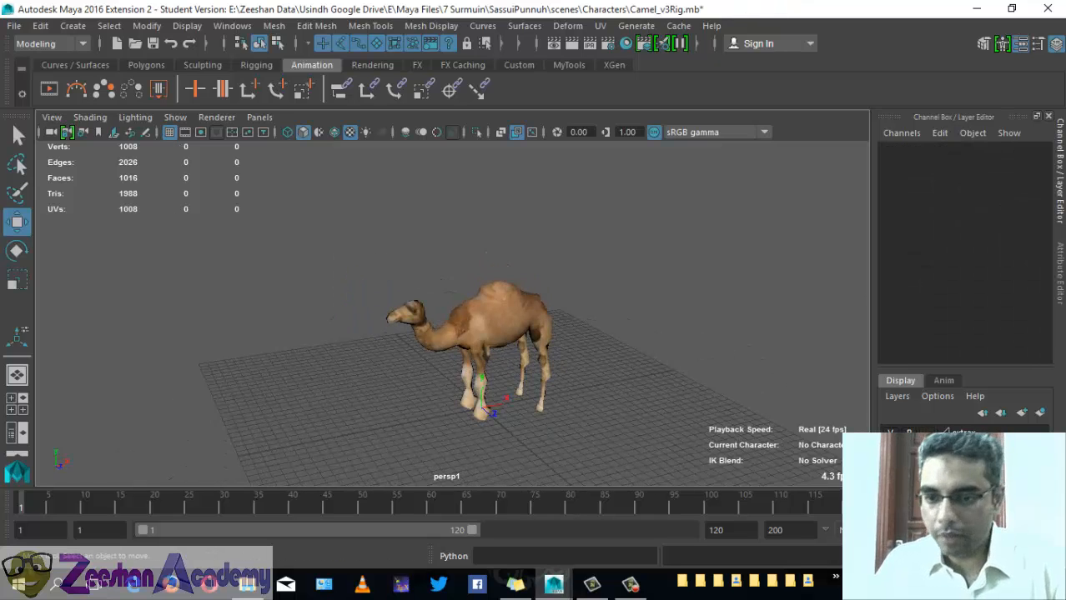
# Step: Delete the leftover extrax and camel reference display layers
pyautogui.rightClick(958, 433)
pyautogui.click(956, 396)
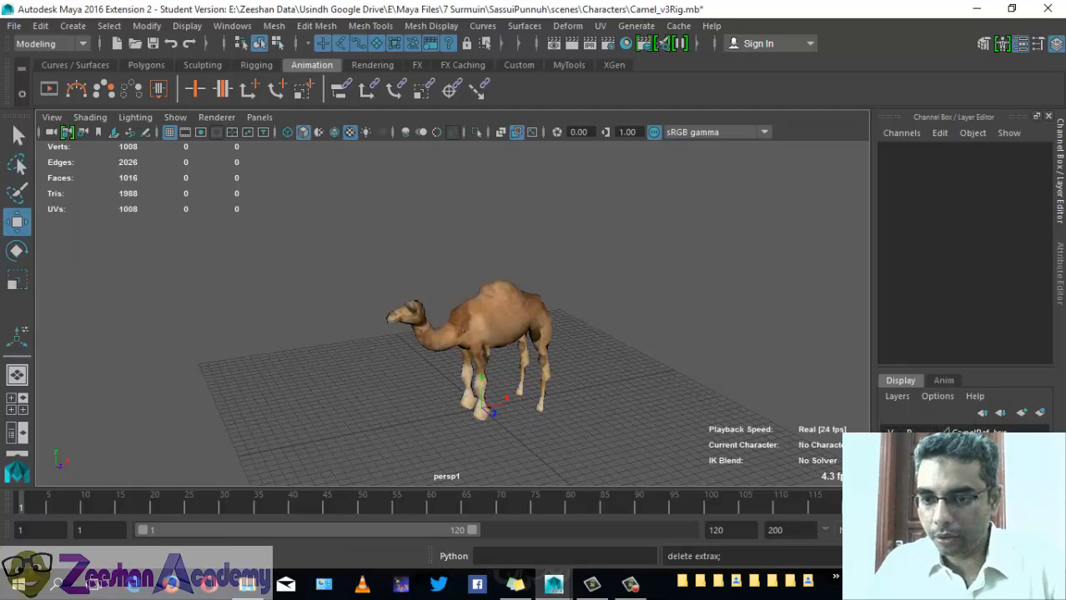
pyautogui.rightClick(959, 429)
pyautogui.click(956, 391)
pyautogui.keyDown('alt'); pyautogui.moveTo(488, 367); pyautogui.dragTo(376, 342); pyautogui.keyUp('alt')
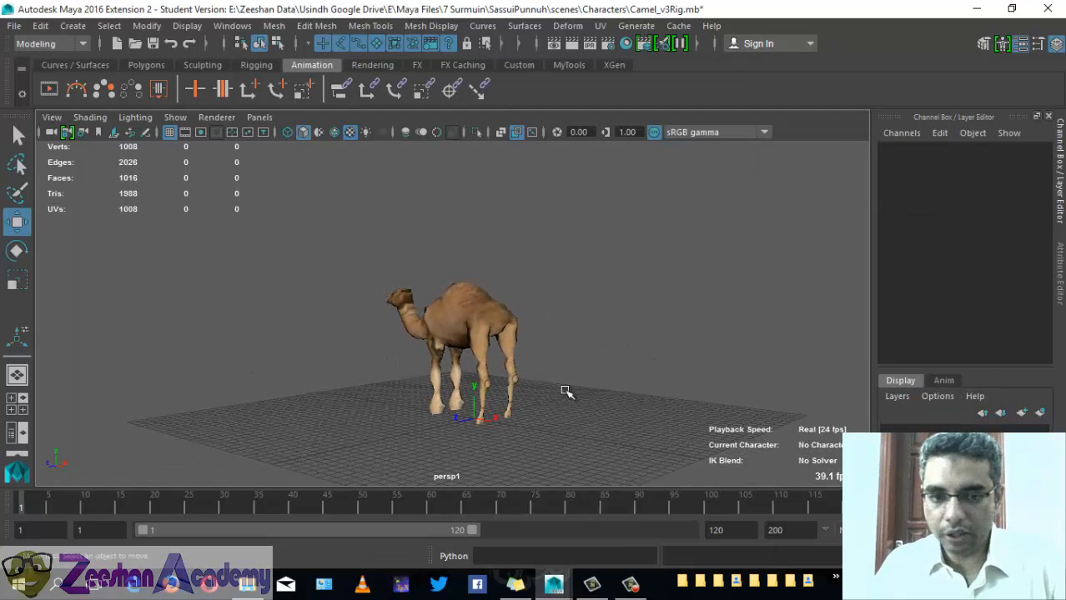
# Step: Show the Outliner beside the perspective view and delete the extra cameras persp1 and persp2
pyautogui.click(482, 358)
pyautogui.click(22, 433)
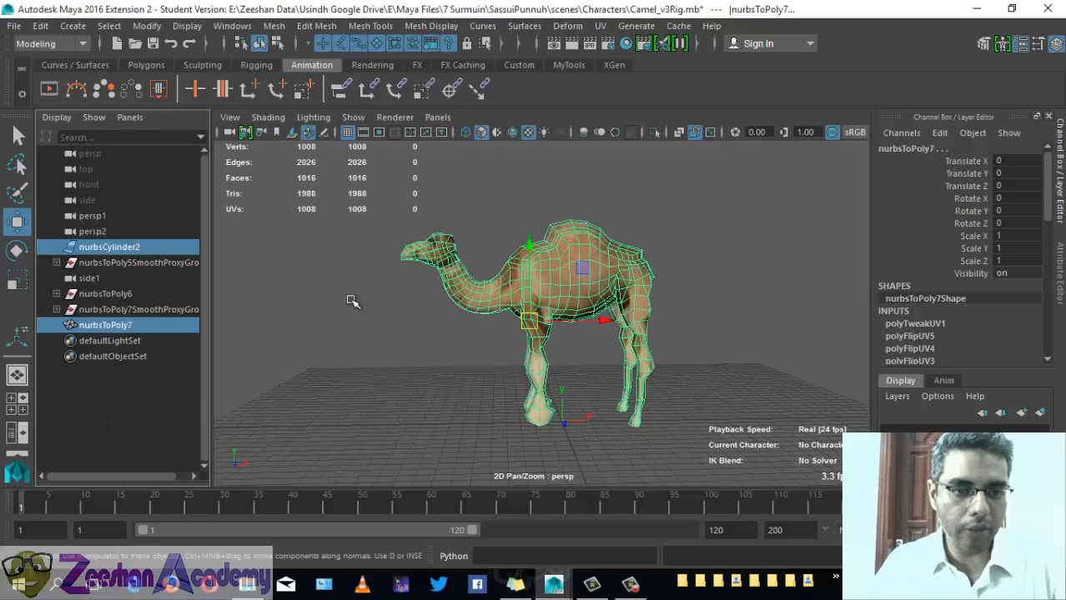
pyautogui.click(92, 216)
pyautogui.keyDown('shift'); pyautogui.click(104, 232); pyautogui.keyUp('shift')
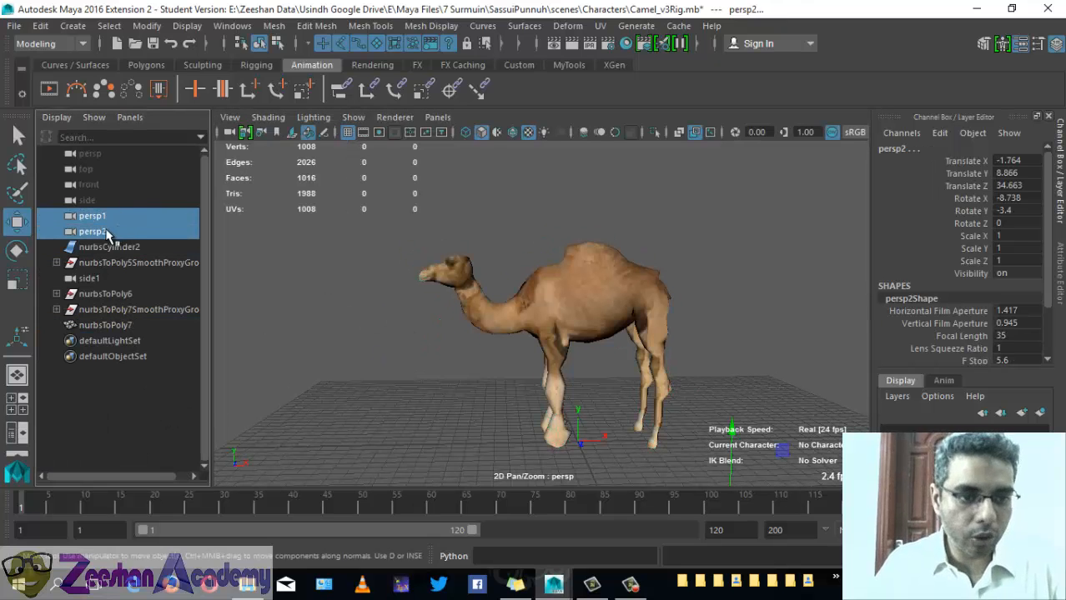
pyautogui.press('Delete')
pyautogui.click(113, 216)
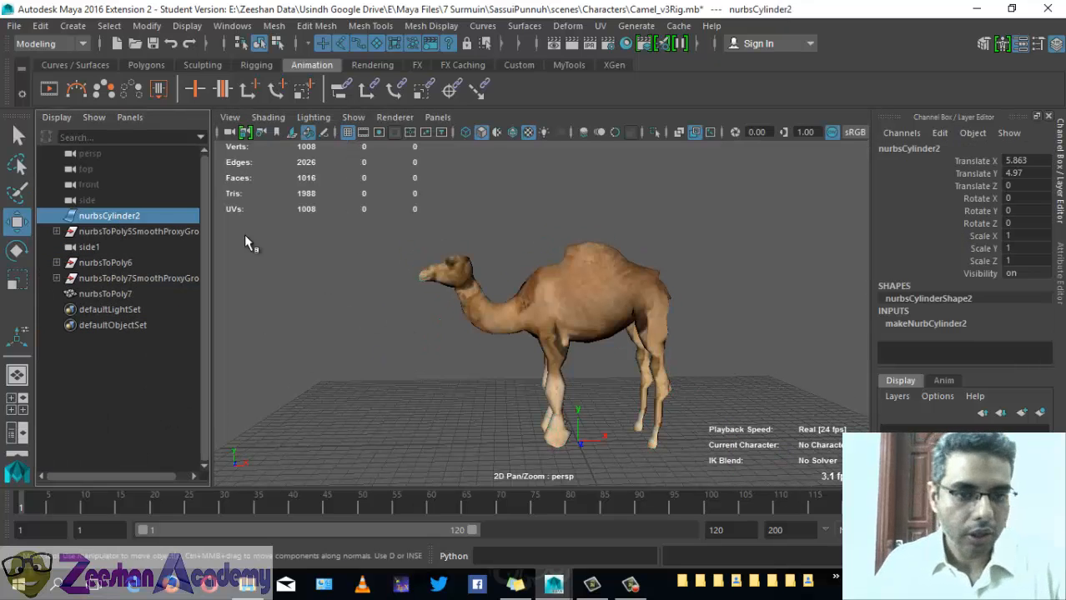
pyautogui.click(267, 242)
# Step: Try deleting the camel mesh's construction history, and undo that deletion
pyautogui.click(536, 291)
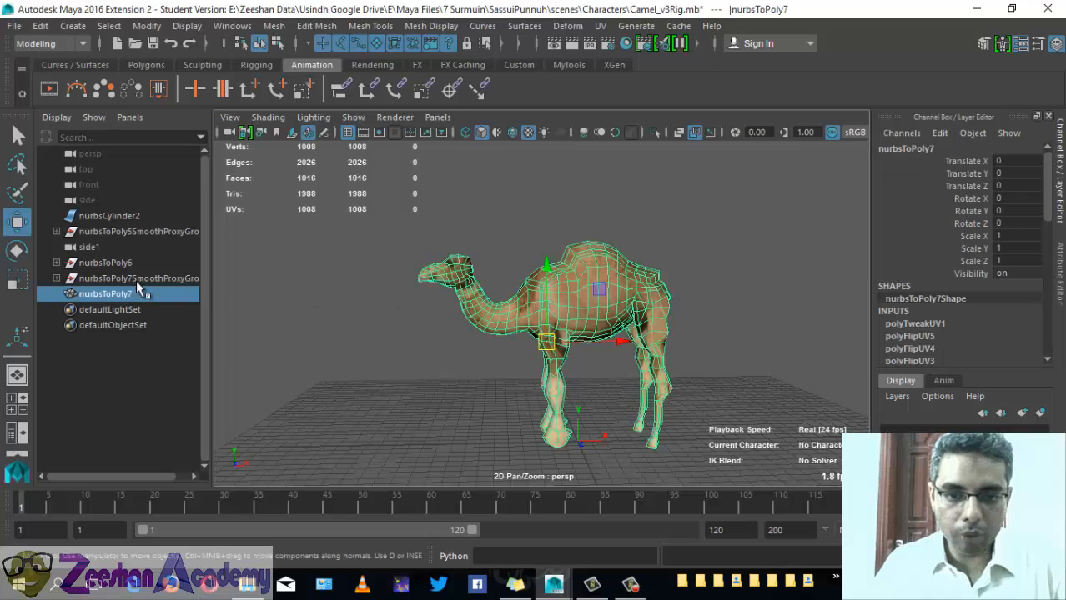
pyautogui.click(40, 26)
pyautogui.moveTo(178, 210)
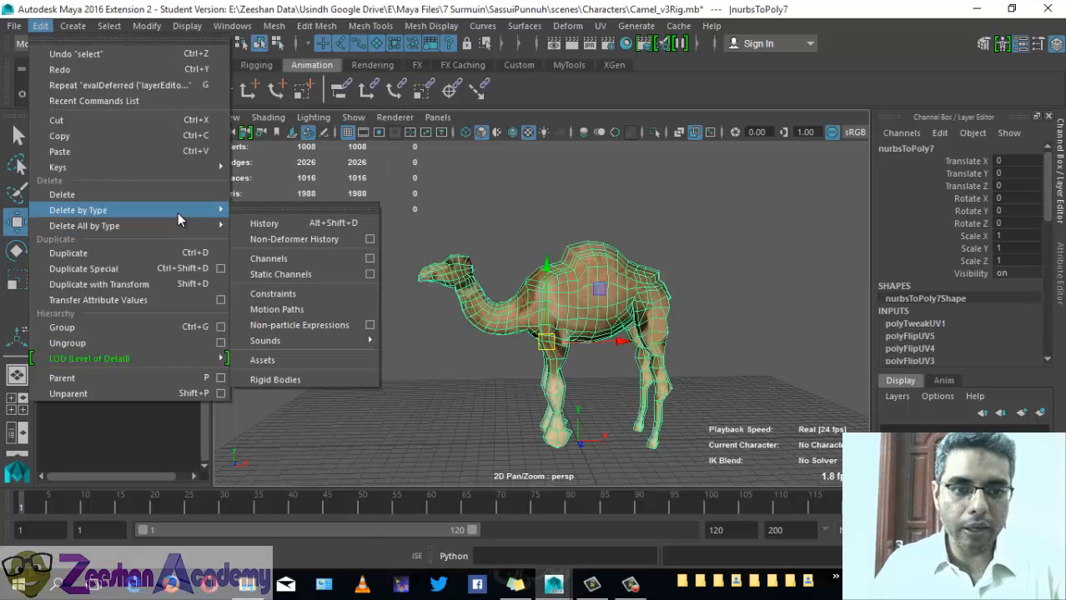
pyautogui.click(269, 222)
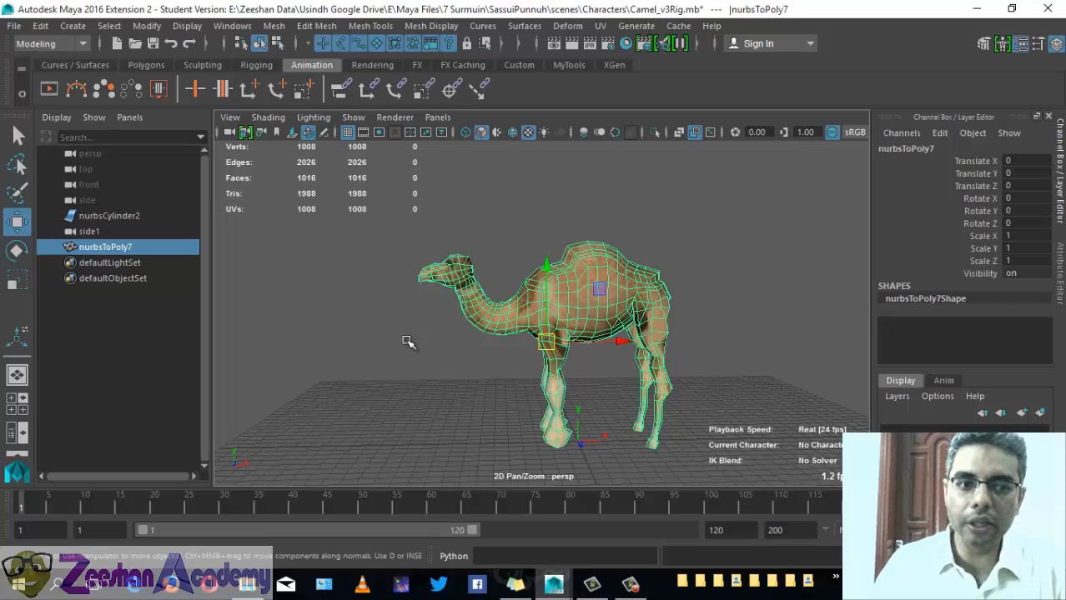
pyautogui.hotkey('ctrl', 'z')
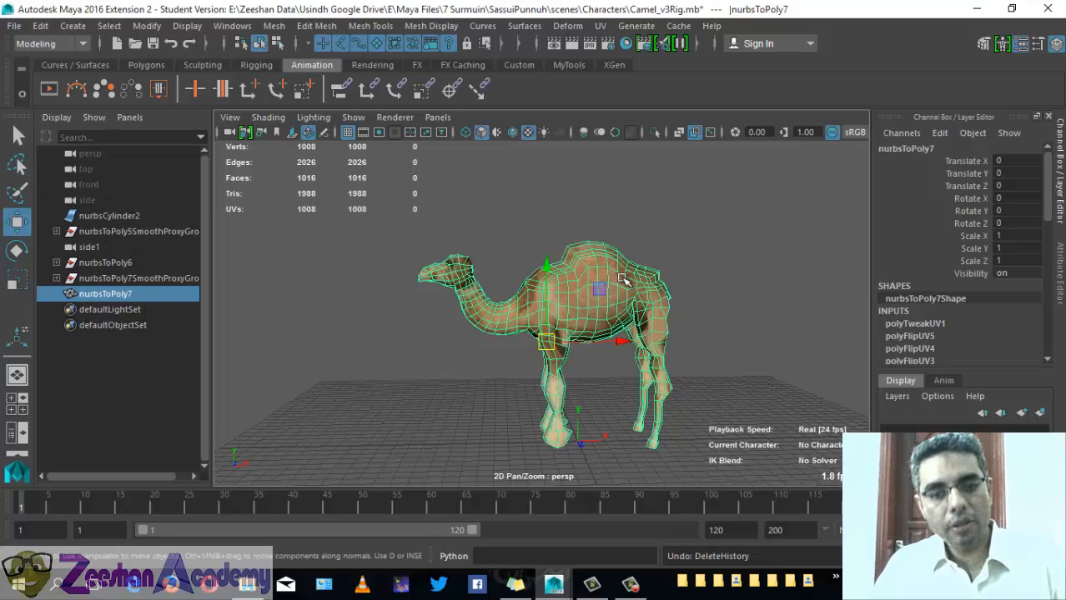
# Step: Delete the construction history of the selected nurbsToPoly7 camel mesh
pyautogui.click(40, 26)
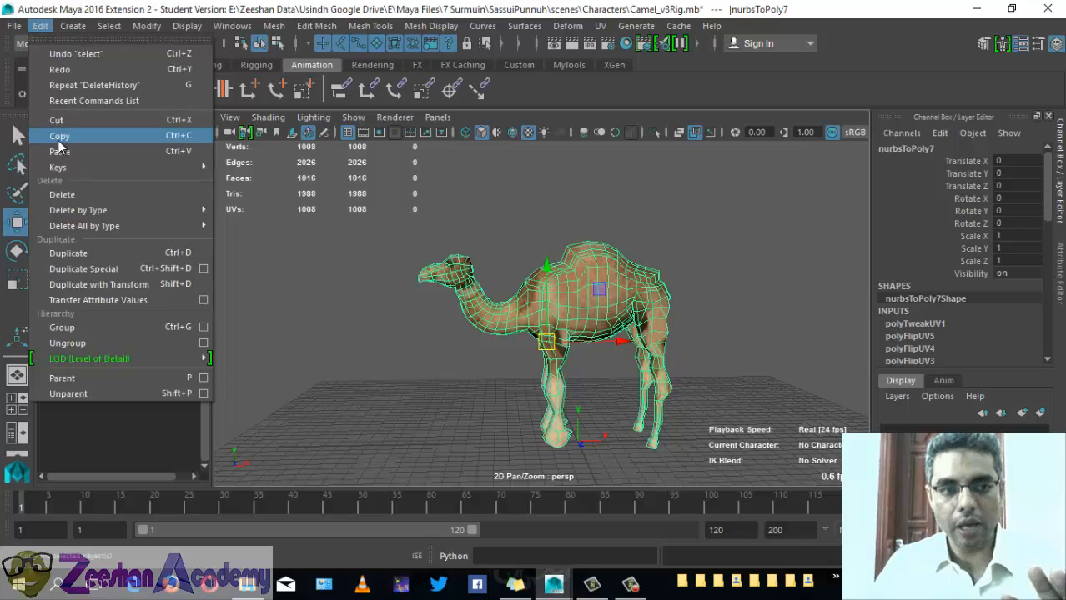
pyautogui.moveTo(125, 210)
pyautogui.click(291, 216)
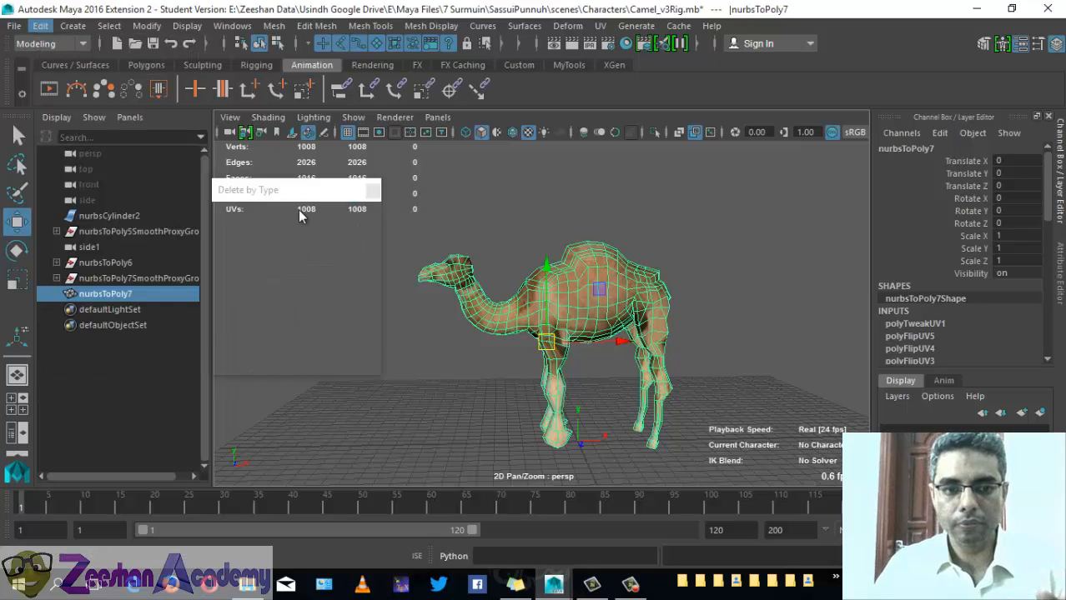
pyautogui.moveTo(323, 195); pyautogui.dragTo(344, 188)
pyautogui.click(267, 204)
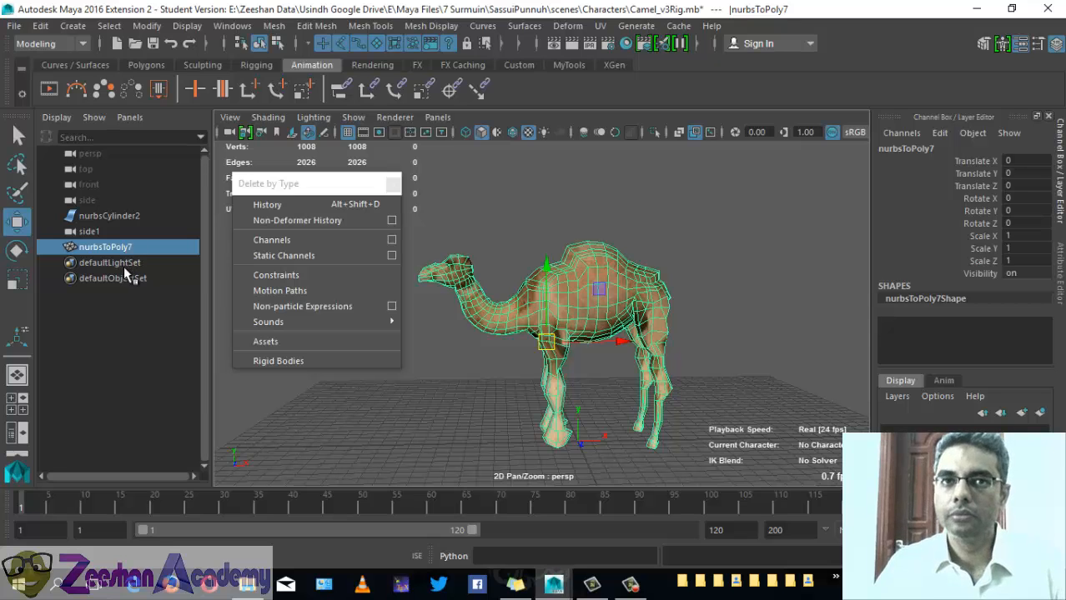
pyautogui.click(396, 183)
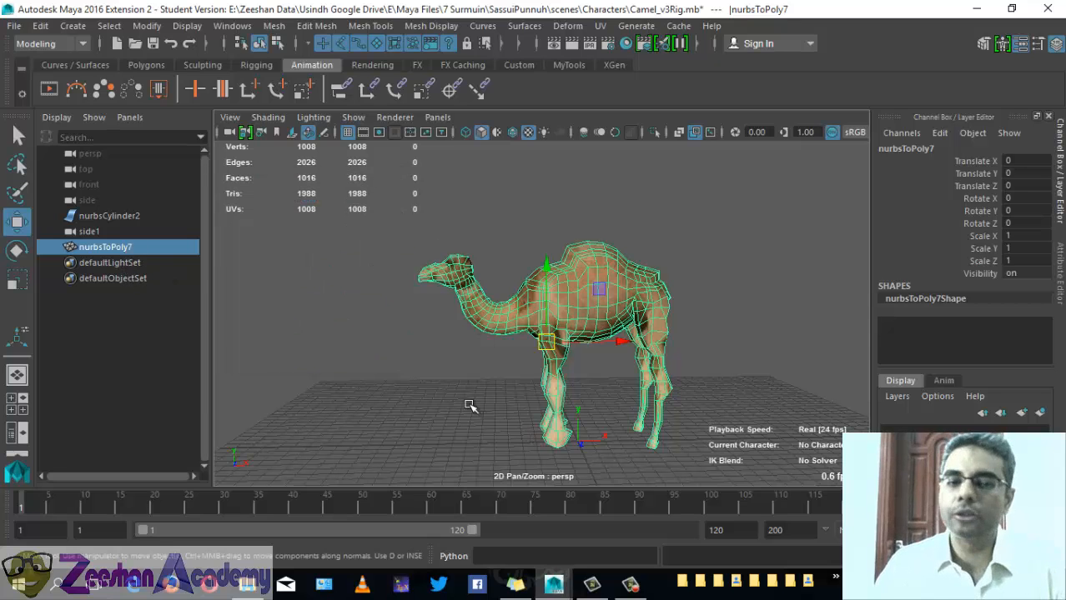
# Step: Delete the leftover side1 camera and the nurbsCylinder2 object from the scene
pyautogui.keyDown('alt'); pyautogui.moveTo(469, 405); pyautogui.dragTo(677, 409); pyautogui.keyUp('alt')
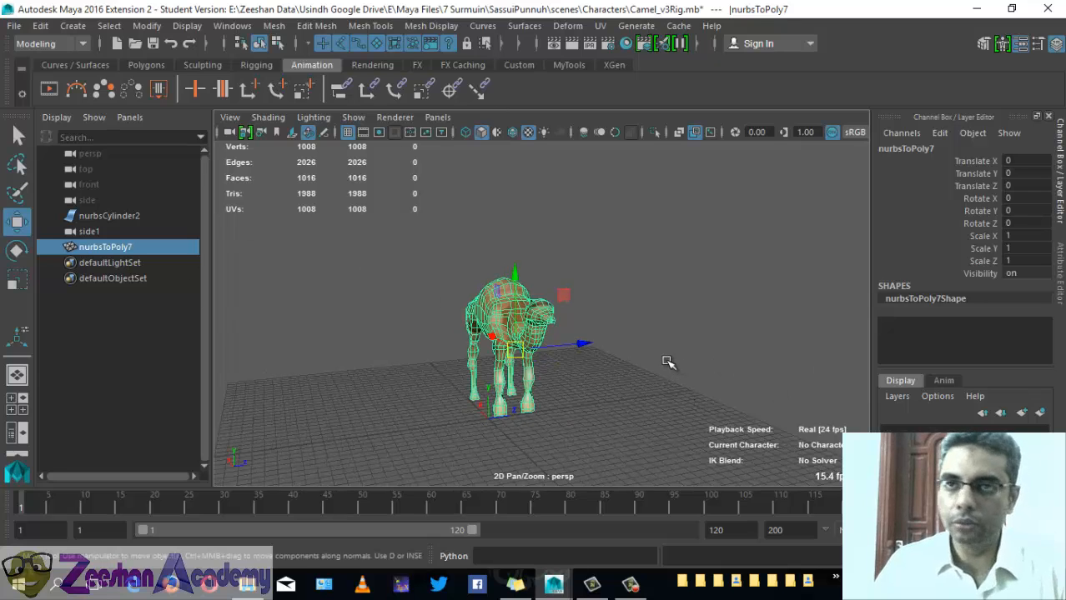
pyautogui.click(91, 232)
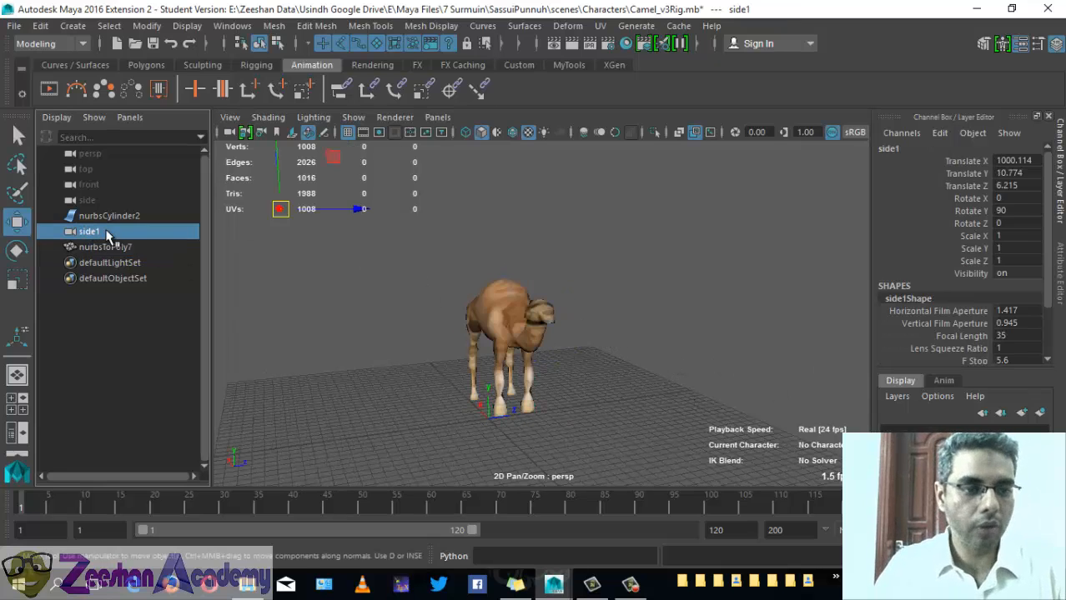
pyautogui.keyDown('alt'); pyautogui.moveTo(440, 304); pyautogui.dragTo(438, 361, button='middle'); pyautogui.keyUp('alt')
pyautogui.keyDown('alt'); pyautogui.moveTo(437, 361); pyautogui.dragTo(393, 357); pyautogui.keyUp('alt')
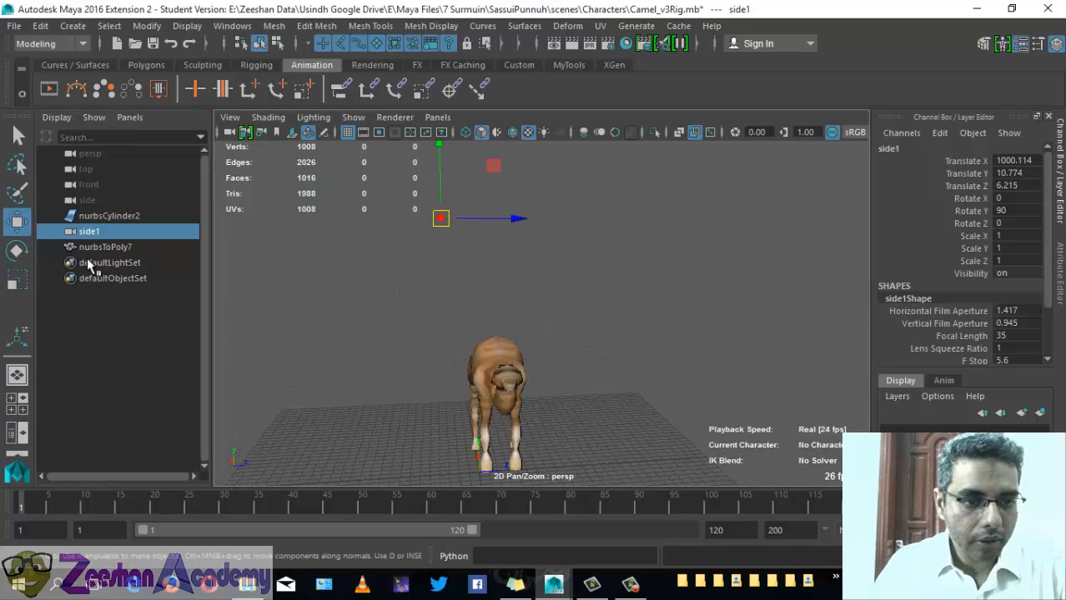
pyautogui.press('Delete')
pyautogui.click(108, 216)
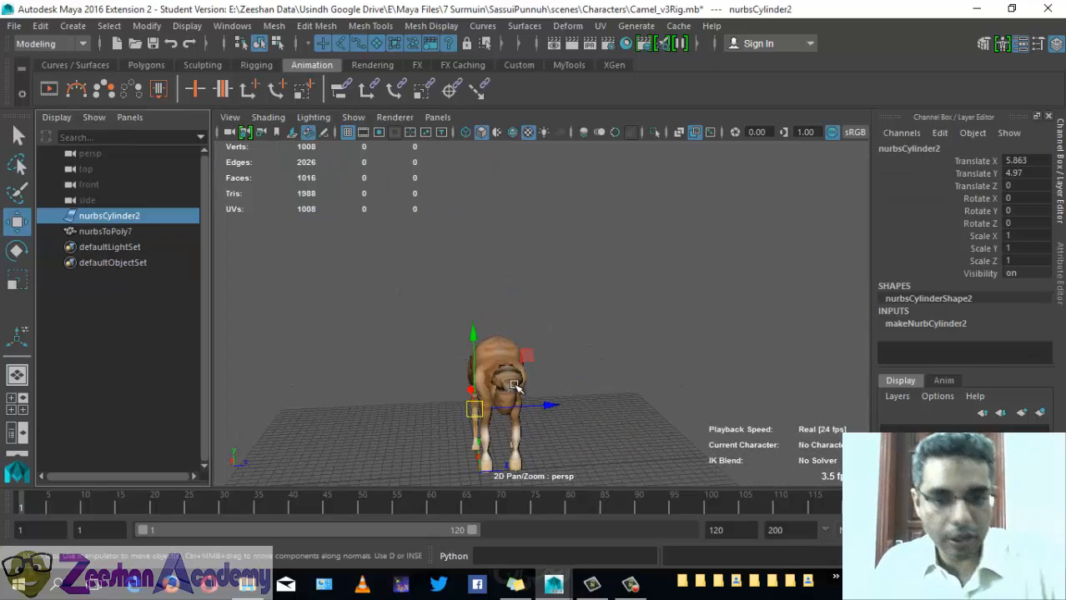
pyautogui.moveTo(550, 406); pyautogui.dragTo(515, 407)
pyautogui.press('Delete')
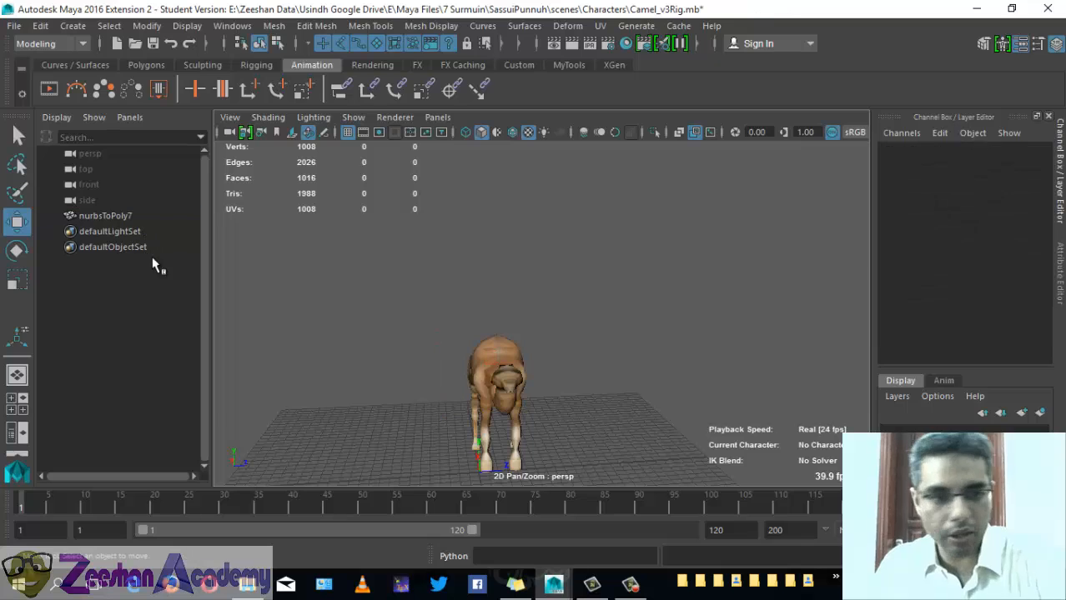
# Step: Rename the nurbsToPoly7 camel mesh to CamelModel
pyautogui.click(140, 217)
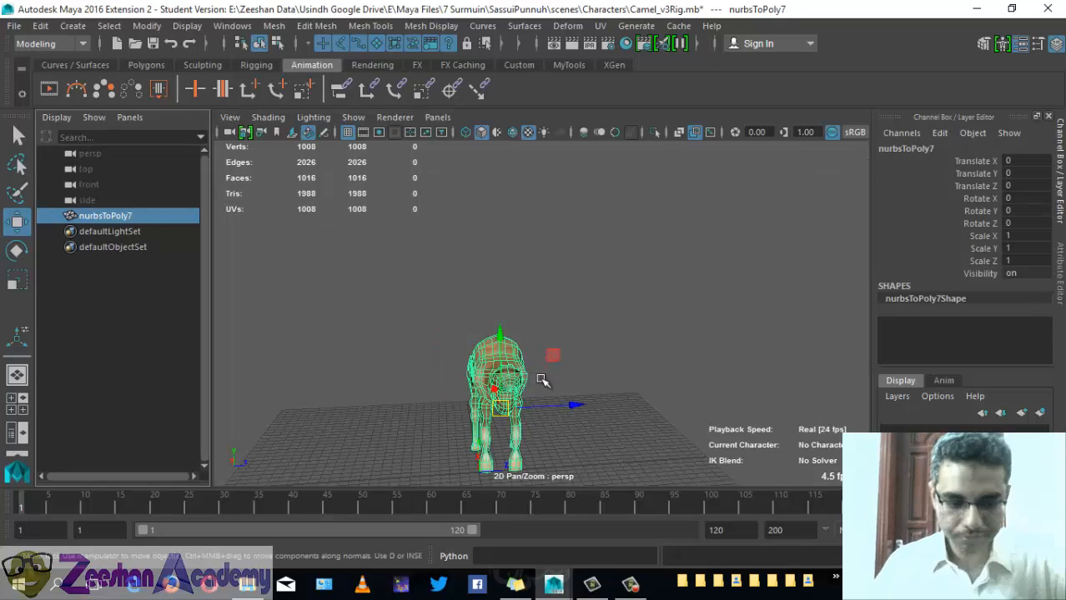
pyautogui.doubleClick(154, 217)
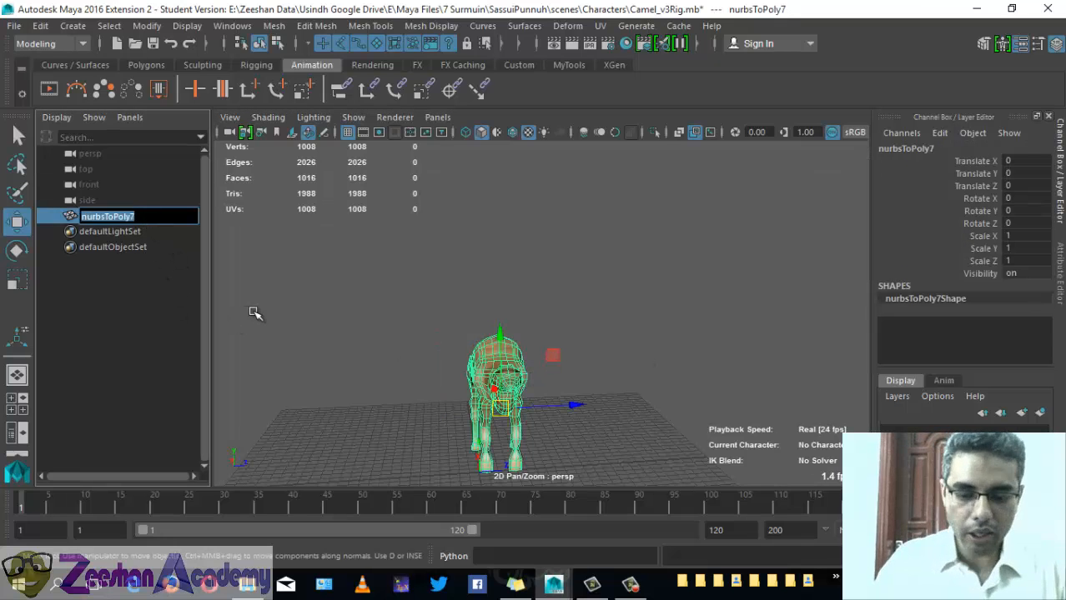
pyautogui.write('CamelModel')
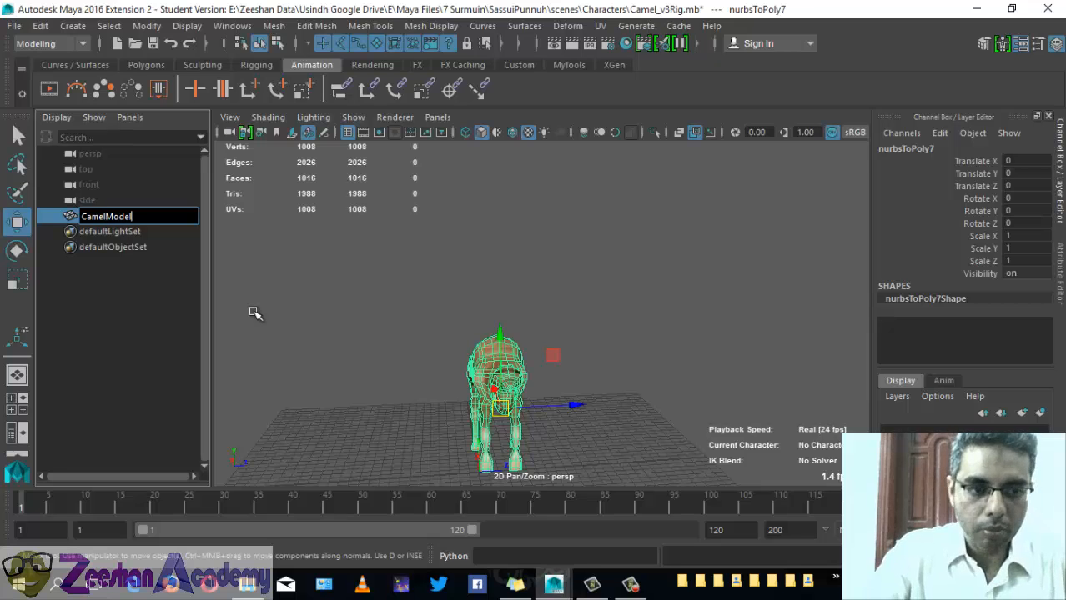
pyautogui.press('Return')
pyautogui.click(160, 202)
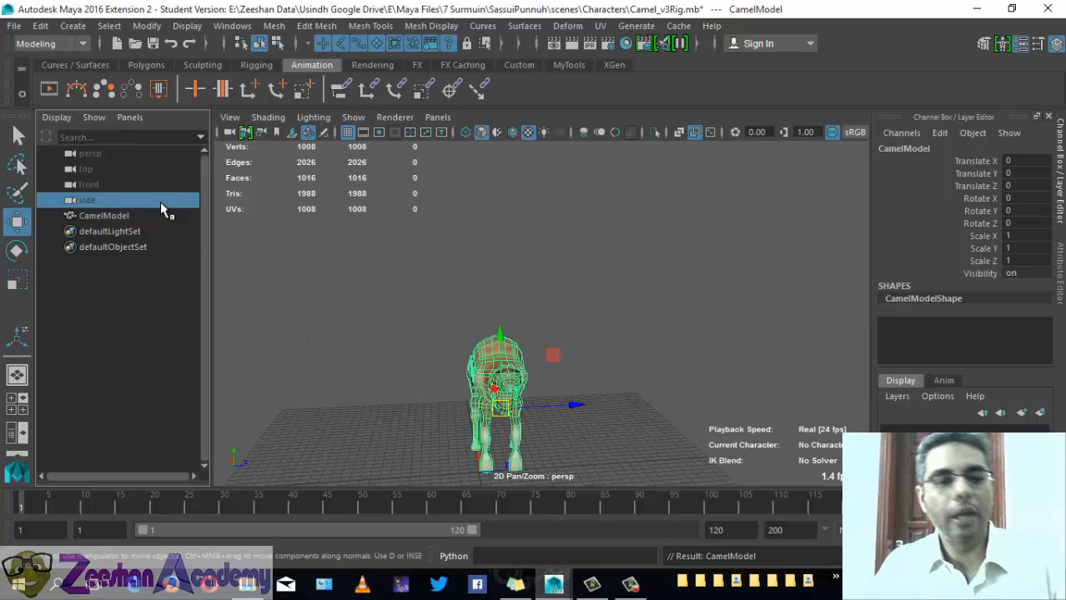
pyautogui.click(133, 231)
# Step: Change the camel object's name to CamelMesh
pyautogui.doubleClick(138, 215)
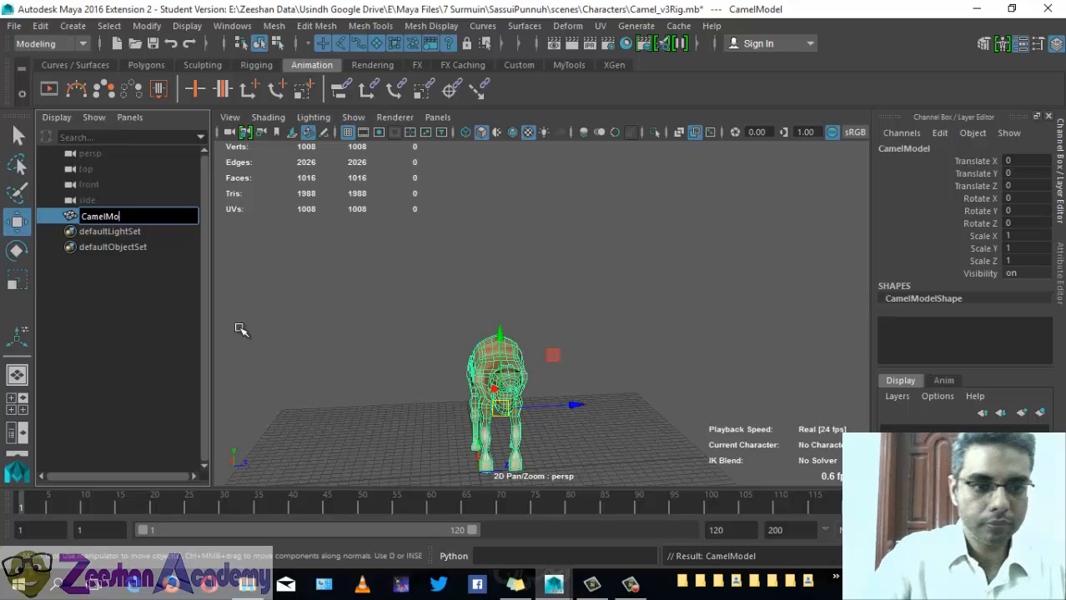
pyautogui.write('CamelMesh')
pyautogui.press('Return')
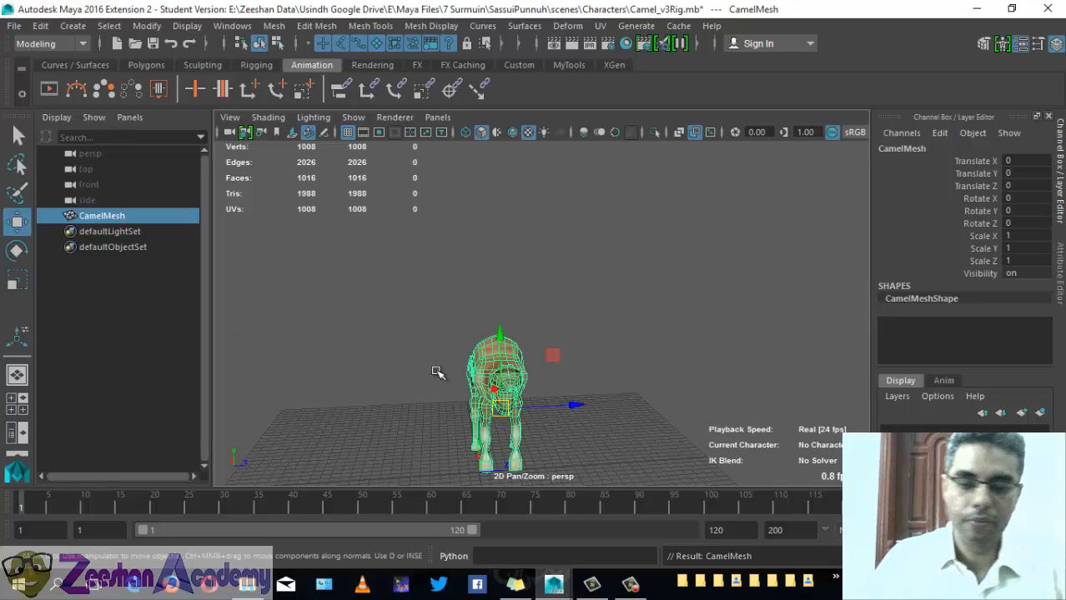
# Step: Save the cleaned-up scene, accepting the student version notice
pyautogui.keyDown('alt'); pyautogui.moveTo(439, 367); pyautogui.dragTo(609, 354); pyautogui.keyUp('alt')
pyautogui.hotkey('ctrl', 's')
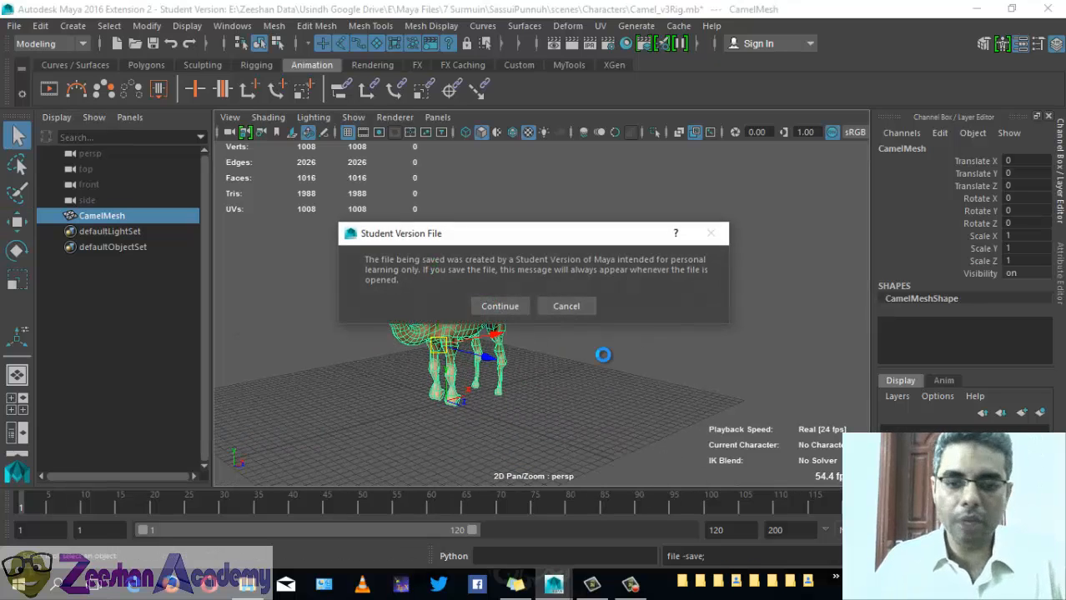
pyautogui.click(497, 306)
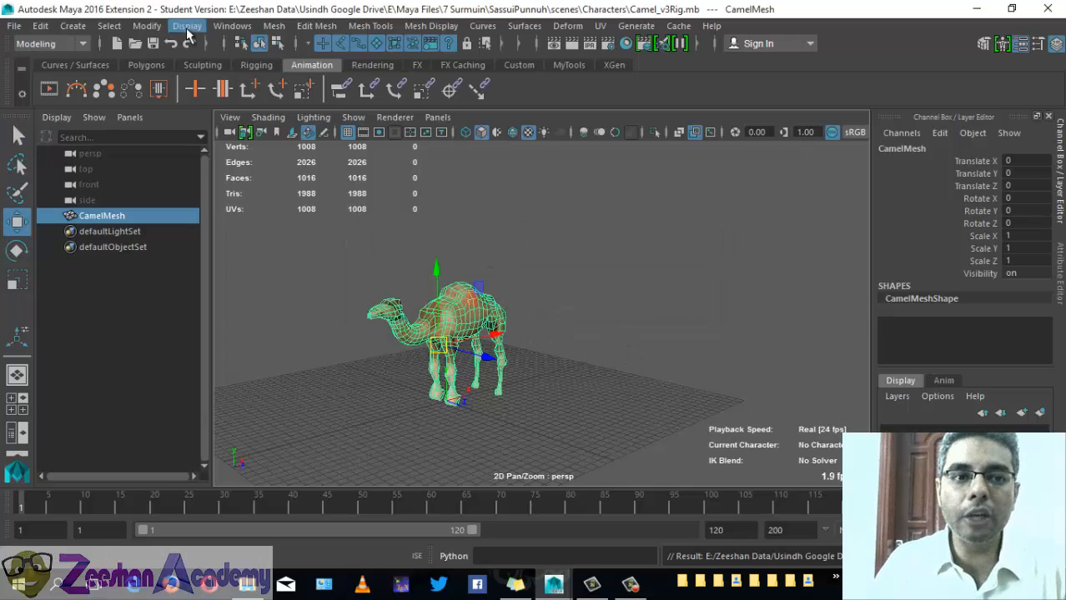
# Step: Open the Hypershade, move it clear of the camel, and delete the unused lambert2 material
pyautogui.click(233, 25)
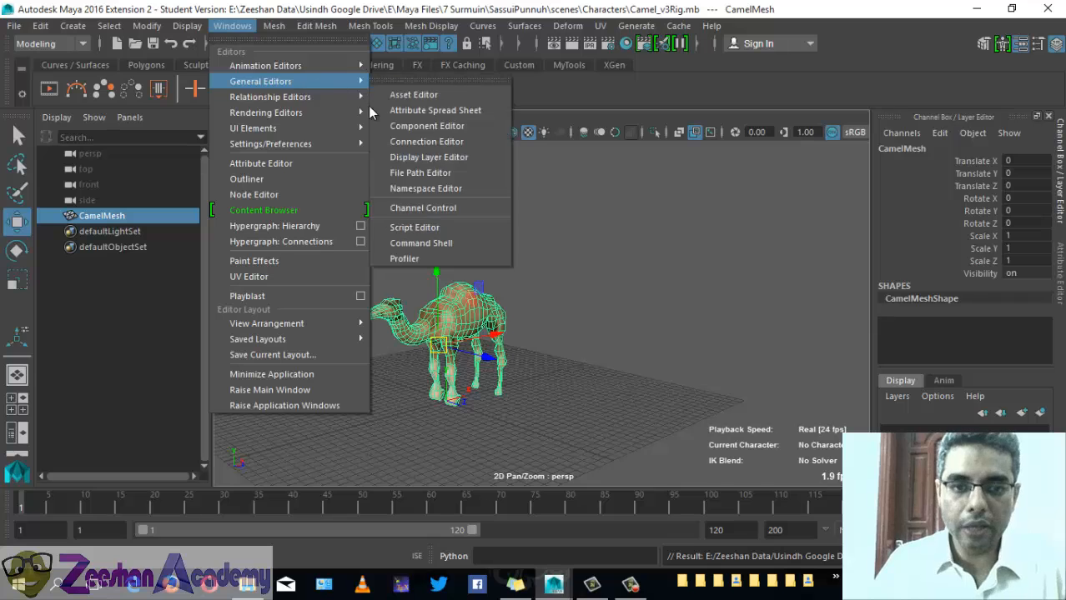
pyautogui.moveTo(297, 127)
pyautogui.click(436, 166)
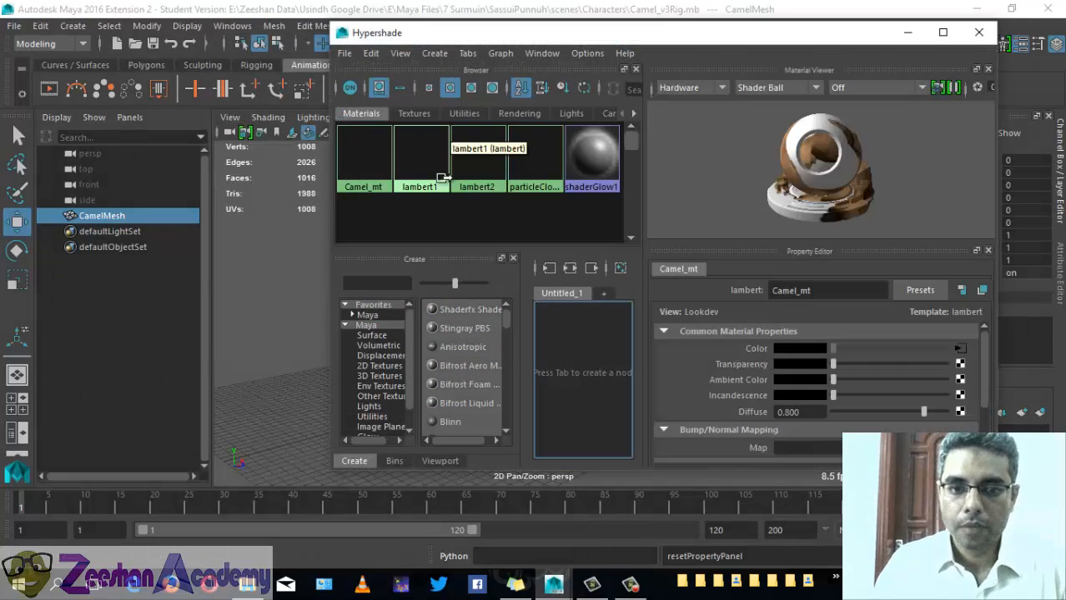
pyautogui.click(364, 154)
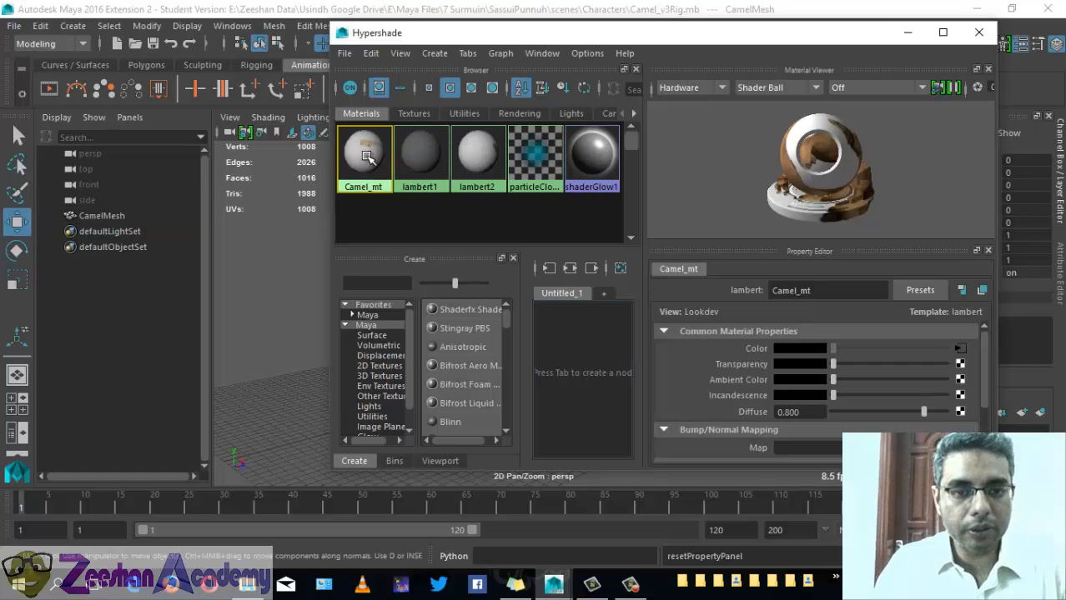
pyautogui.moveTo(421, 33); pyautogui.dragTo(622, 46)
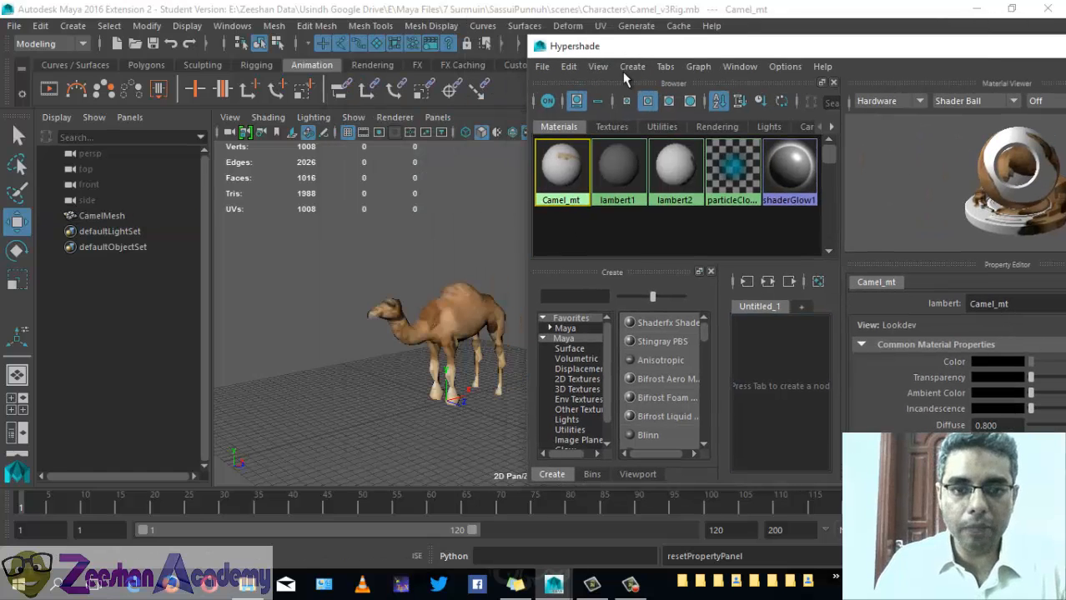
pyautogui.click(672, 169)
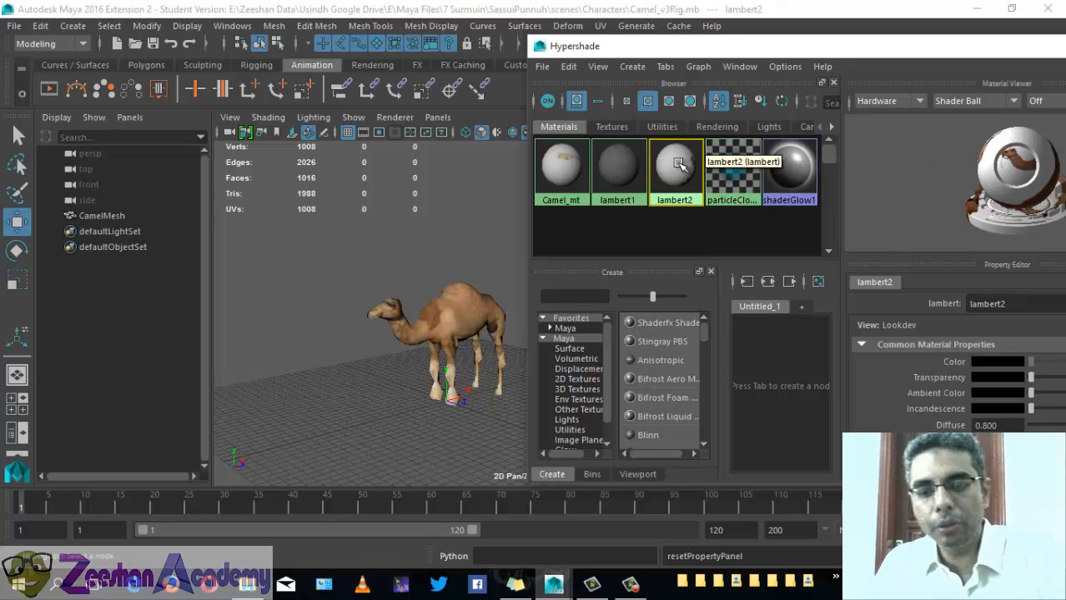
pyautogui.press('Delete')
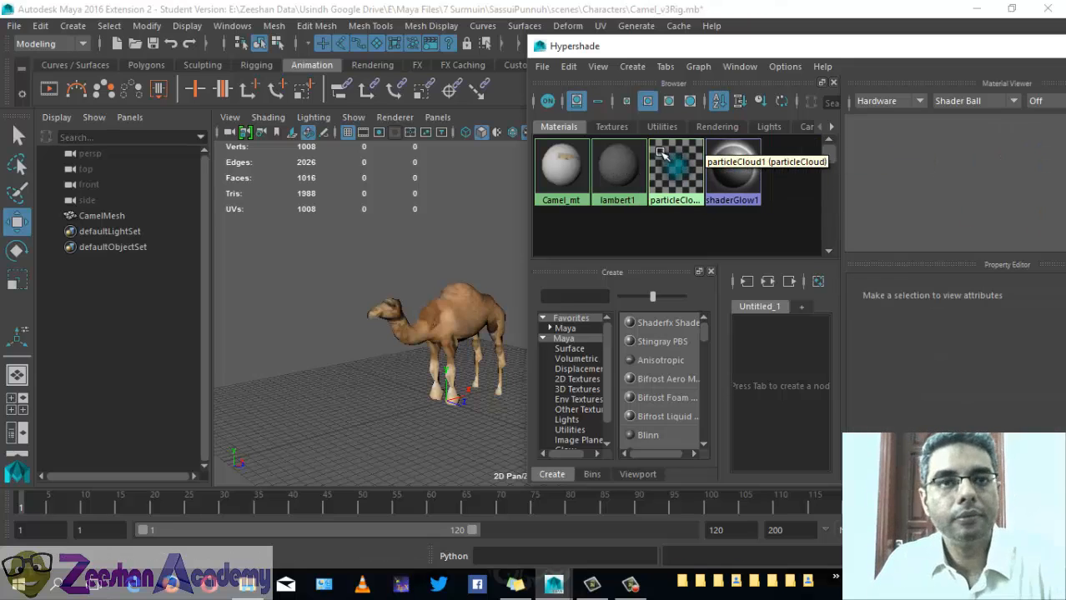
# Step: Compare the two camel image textures in the Hypershade and delete the unused file1 texture
pyautogui.click(621, 128)
pyautogui.click(557, 157)
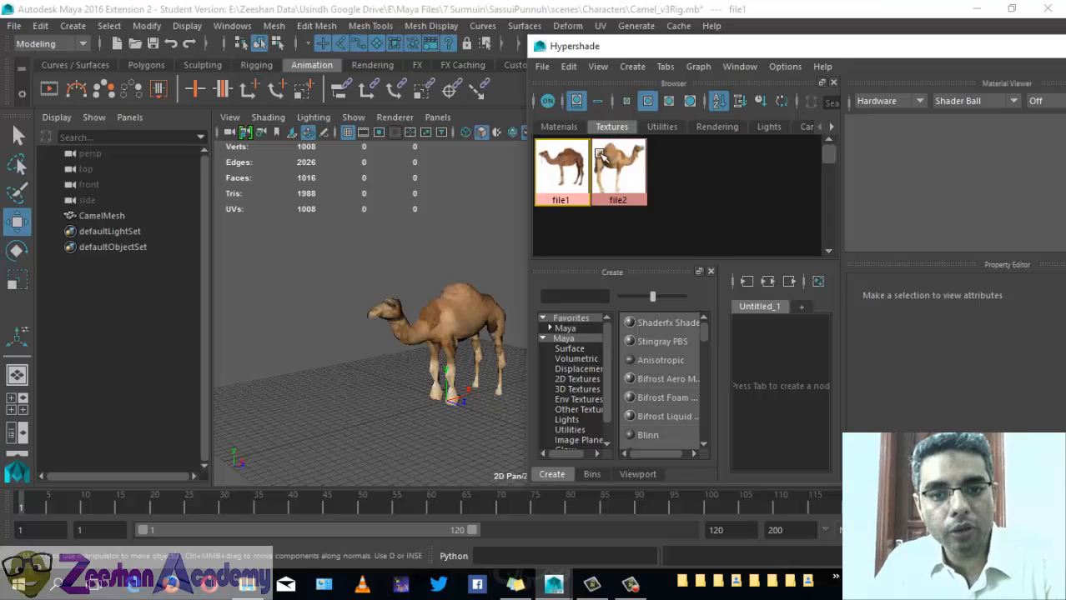
pyautogui.click(598, 164)
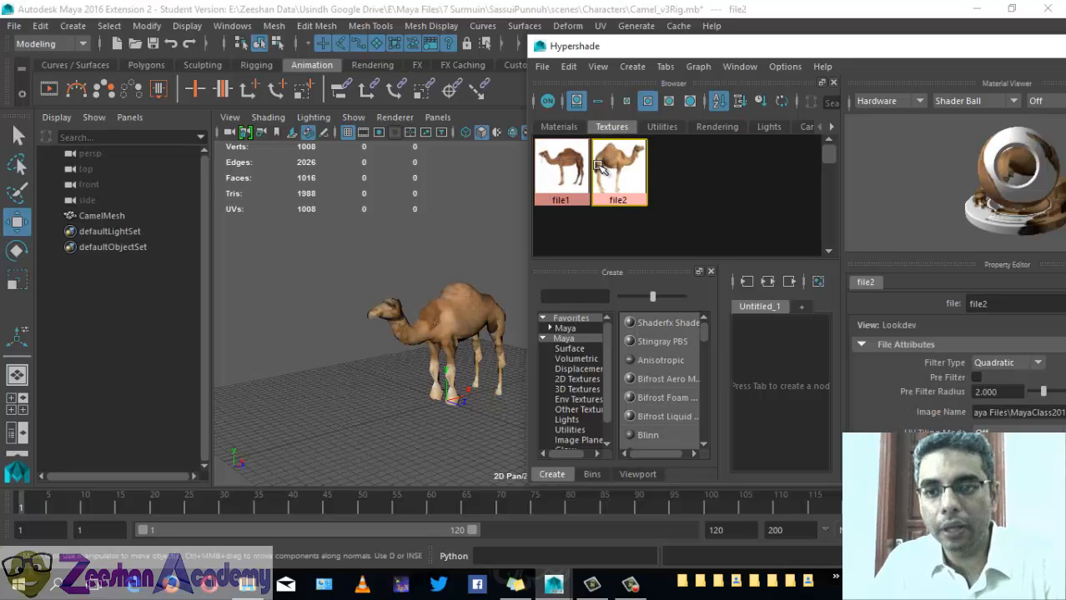
pyautogui.click(571, 175)
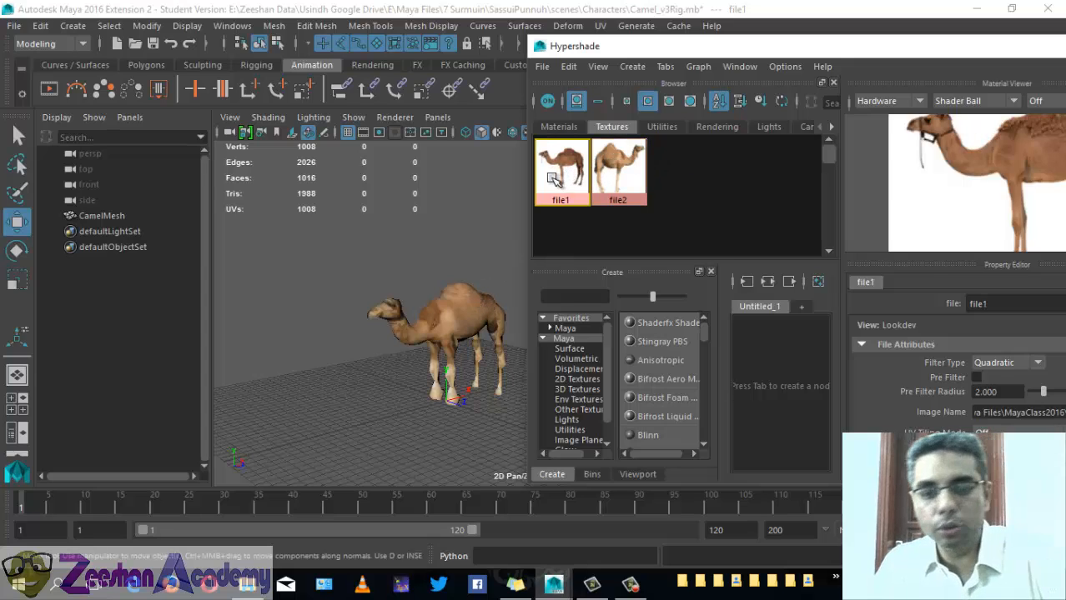
pyautogui.press('Delete')
# Step: Check the remaining utility and texture nodes, then close the Hypershade
pyautogui.click(655, 125)
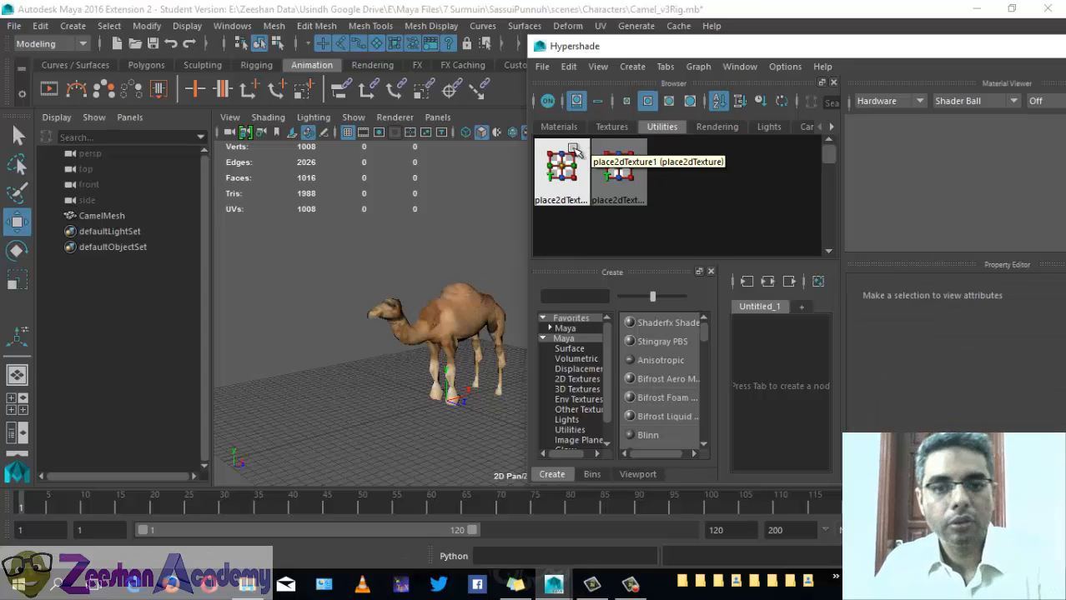
pyautogui.click(611, 126)
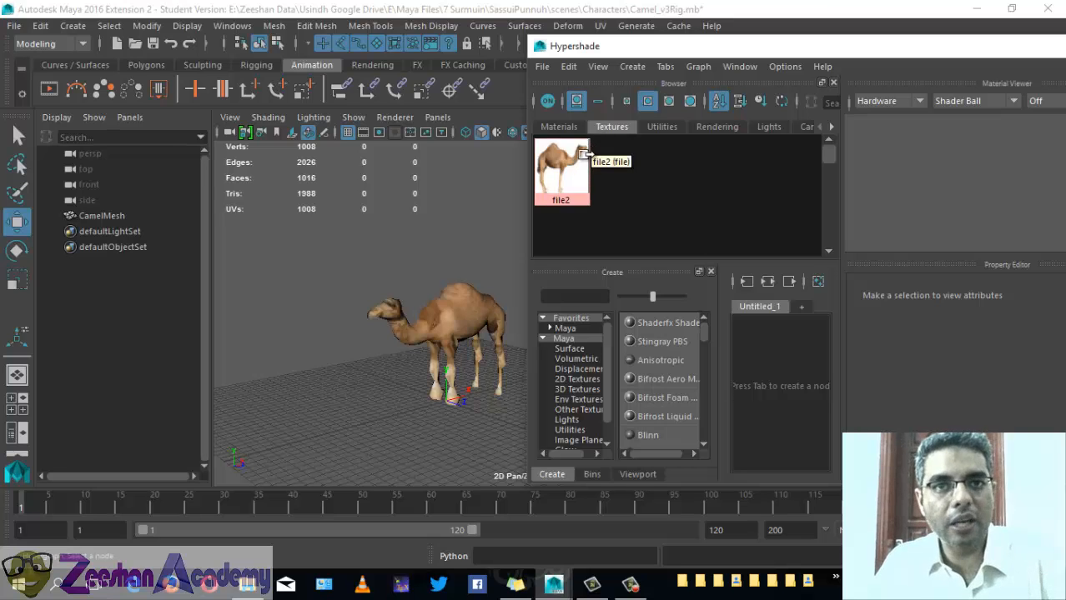
pyautogui.moveTo(967, 47); pyautogui.dragTo(283, 64)
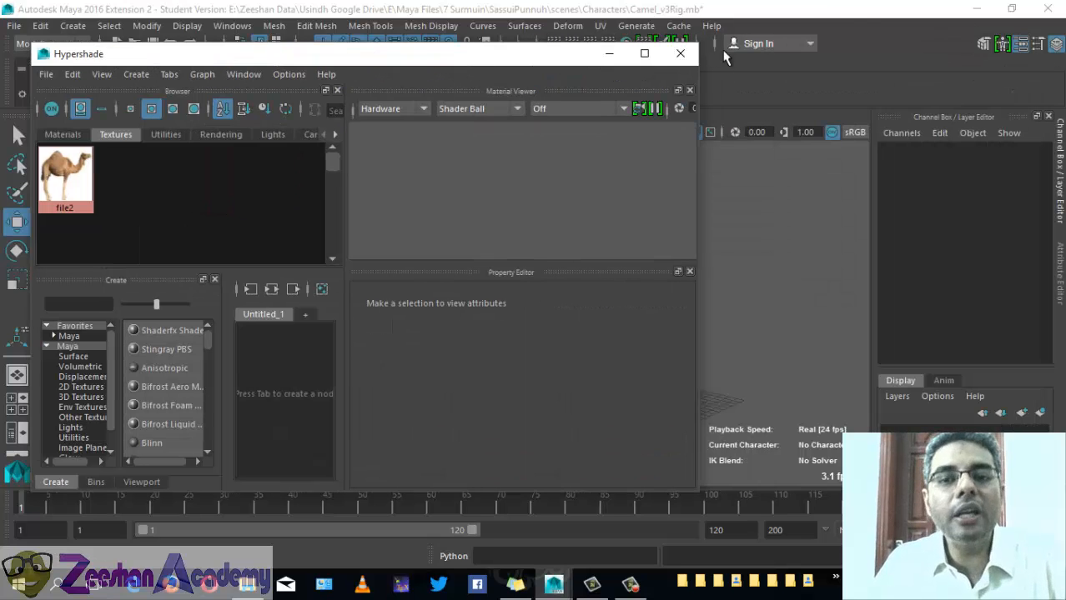
pyautogui.click(676, 53)
# Step: Select the camel mesh, open the Optimize Scene Size options and reset them to their defaults
pyautogui.click(511, 302)
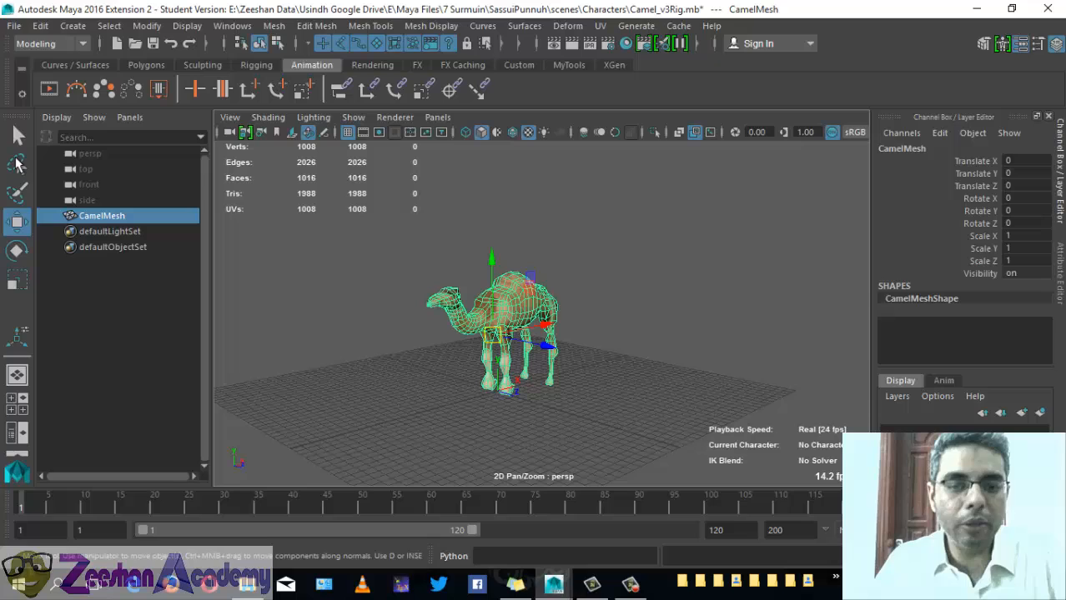
pyautogui.click(14, 26)
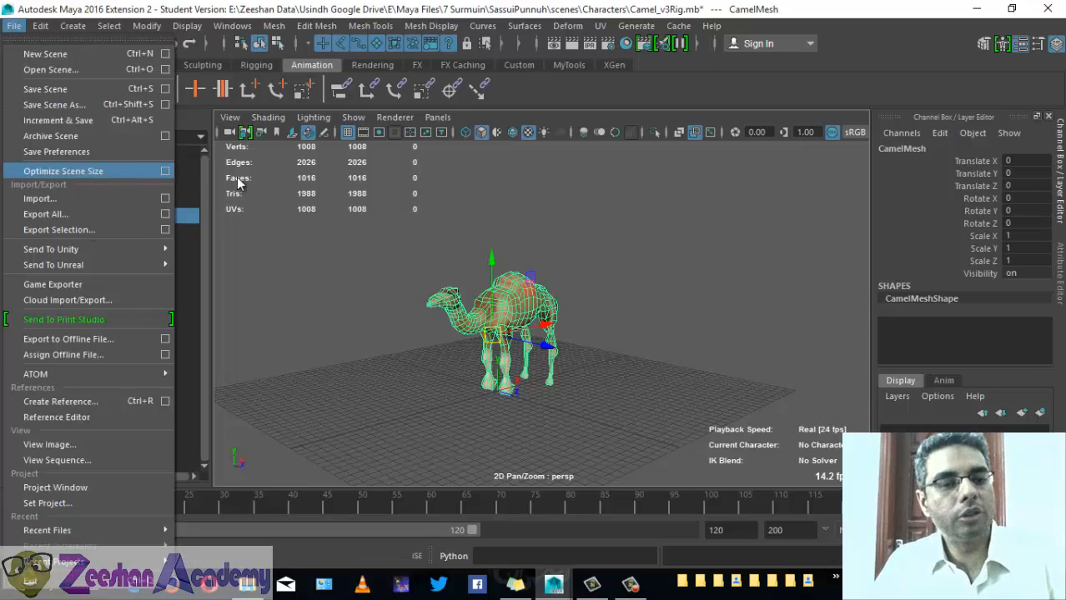
pyautogui.click(165, 171)
pyautogui.click(629, 139)
pyautogui.click(649, 171)
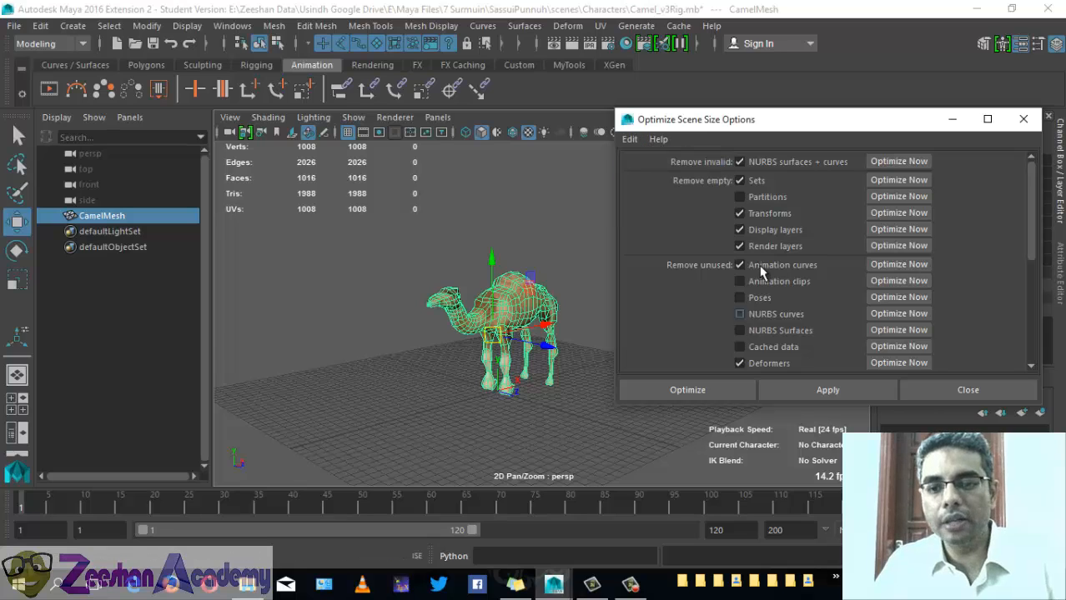
# Step: Include empty partitions and unused poses, NURBS curves, NURBS surfaces, cached data, expressions and locators in the scene size optimization
pyautogui.moveTo(785, 113); pyautogui.dragTo(784, 11)
pyautogui.click(761, 103)
pyautogui.click(762, 202)
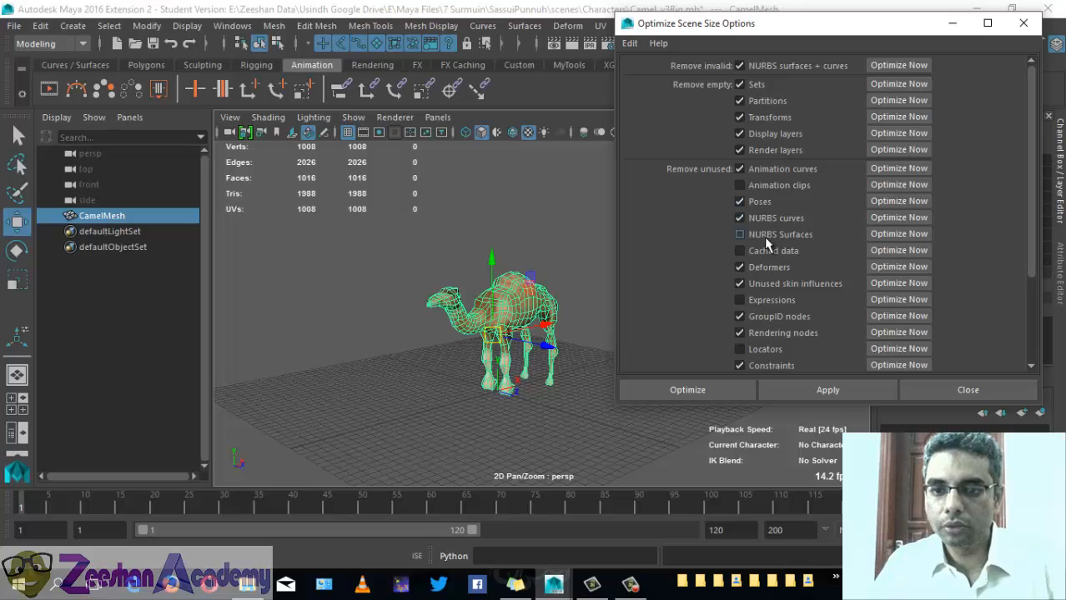
pyautogui.click(765, 302)
pyautogui.scroll(-1, 737, 338)
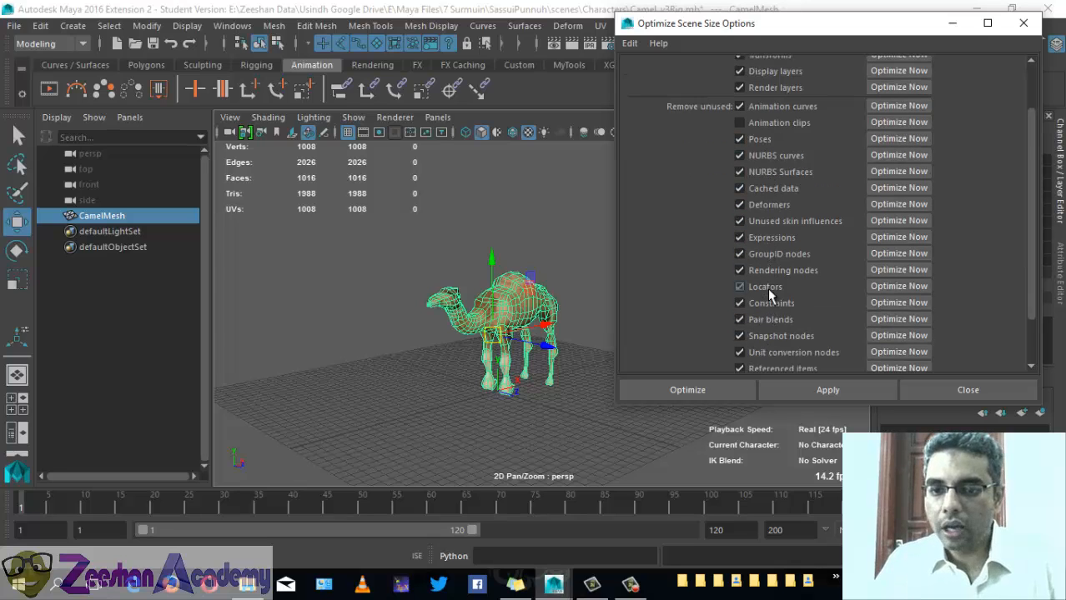
pyautogui.scroll(-1, 767, 292)
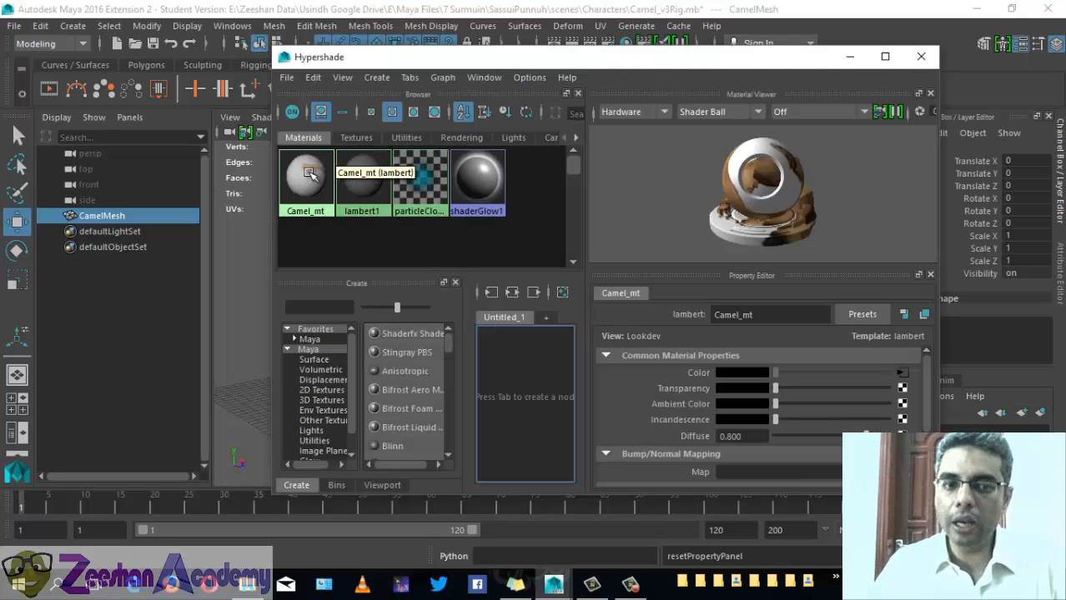
# Step: Review the Hypershade's textures, utilities, rendering nodes and lights for leftovers, and close it
pyautogui.click(356, 138)
pyautogui.click(405, 138)
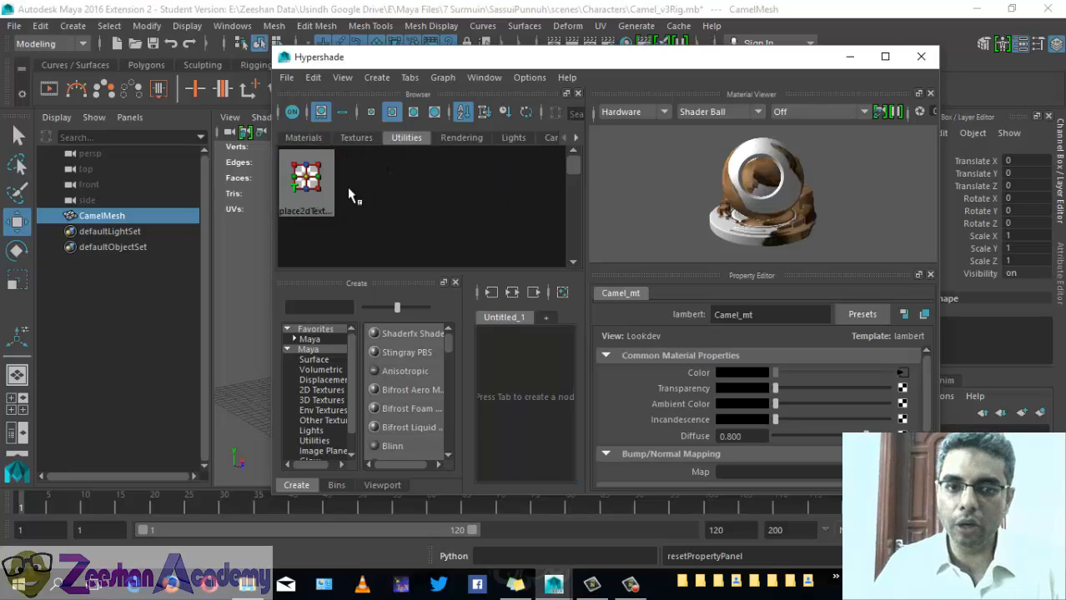
pyautogui.click(461, 138)
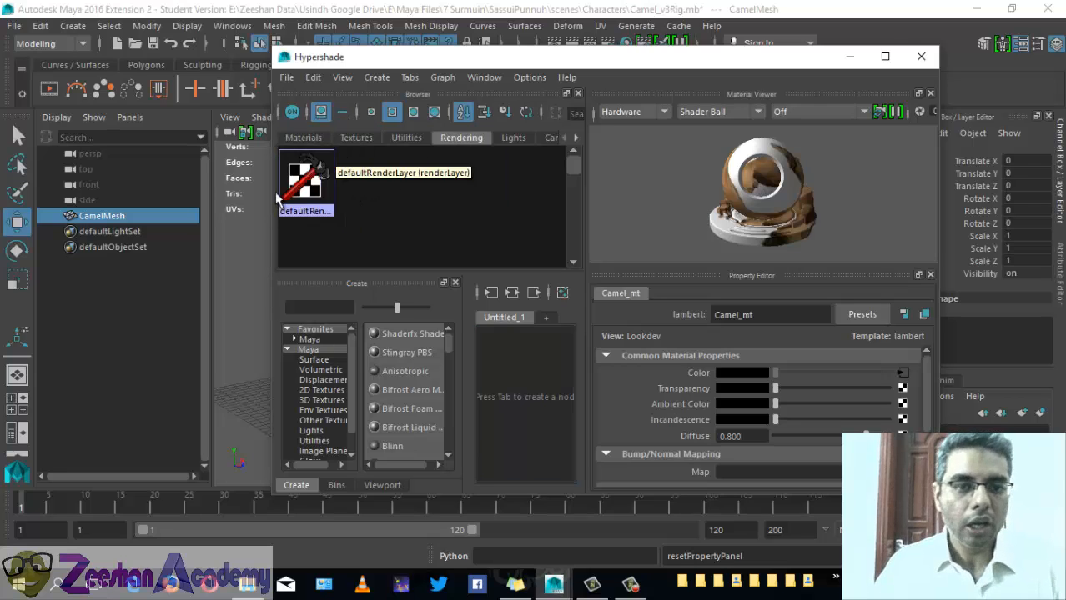
pyautogui.click(510, 135)
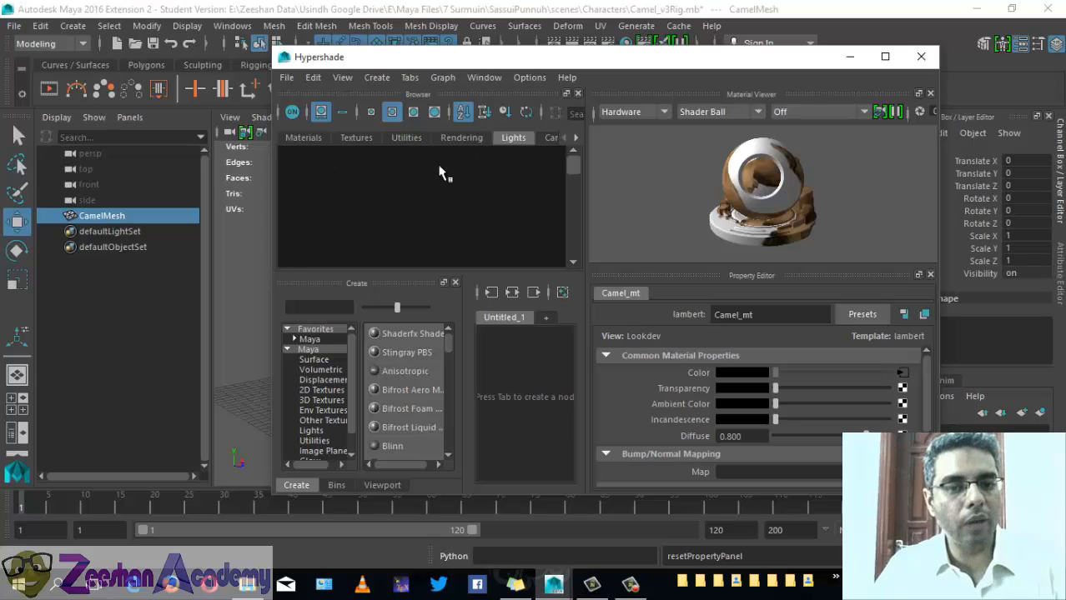
pyautogui.click(361, 140)
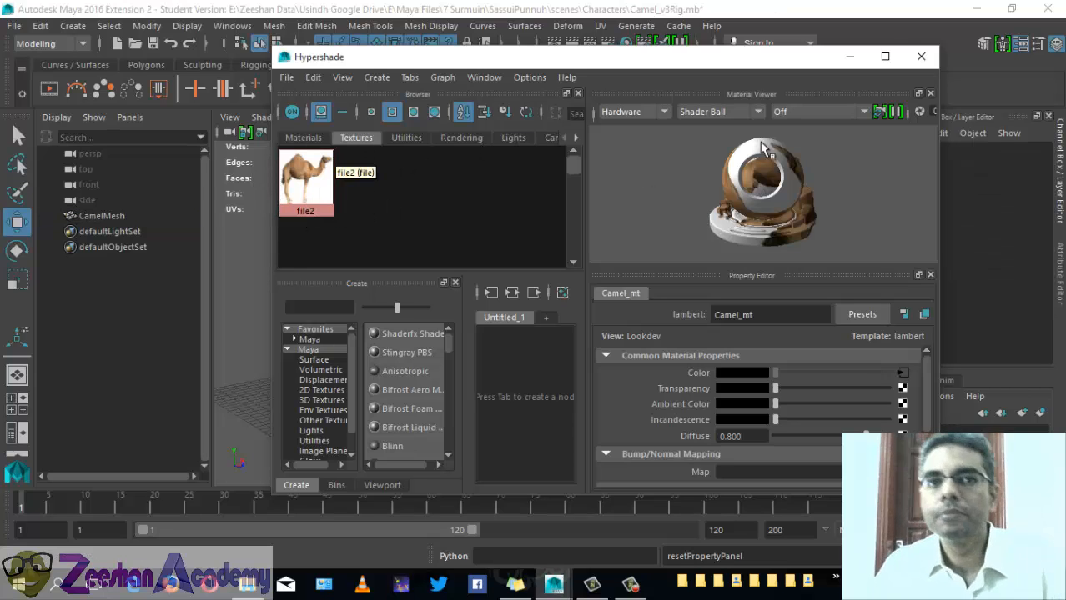
pyautogui.click(920, 57)
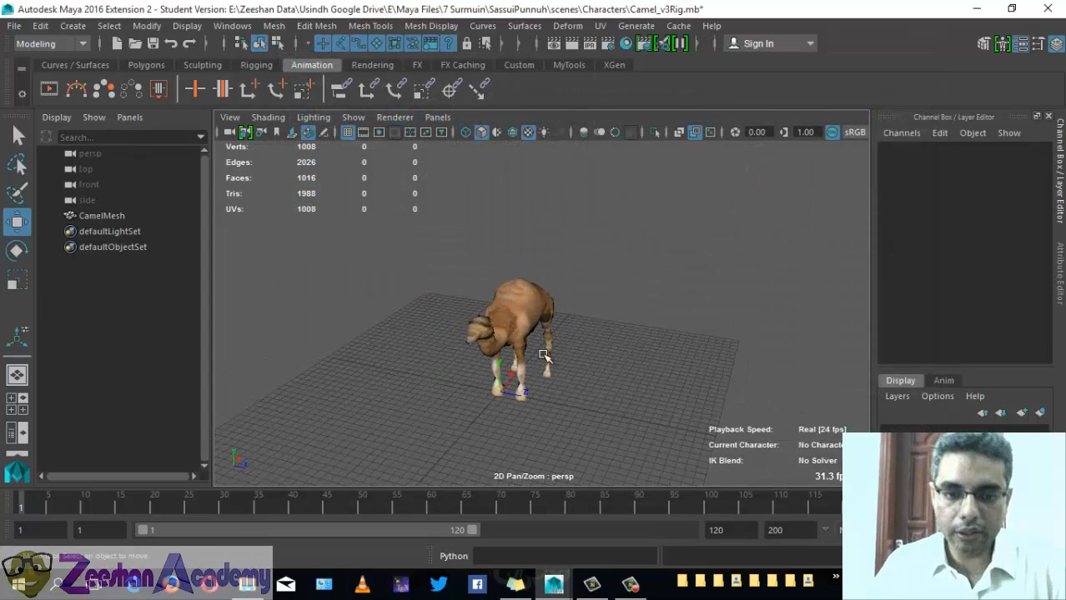
# Step: Save the optimized camel scene, accepting the student version notice
pyautogui.scroll(2, 544, 356)
pyautogui.hotkey('ctrl', 's')
pyautogui.press('Return')
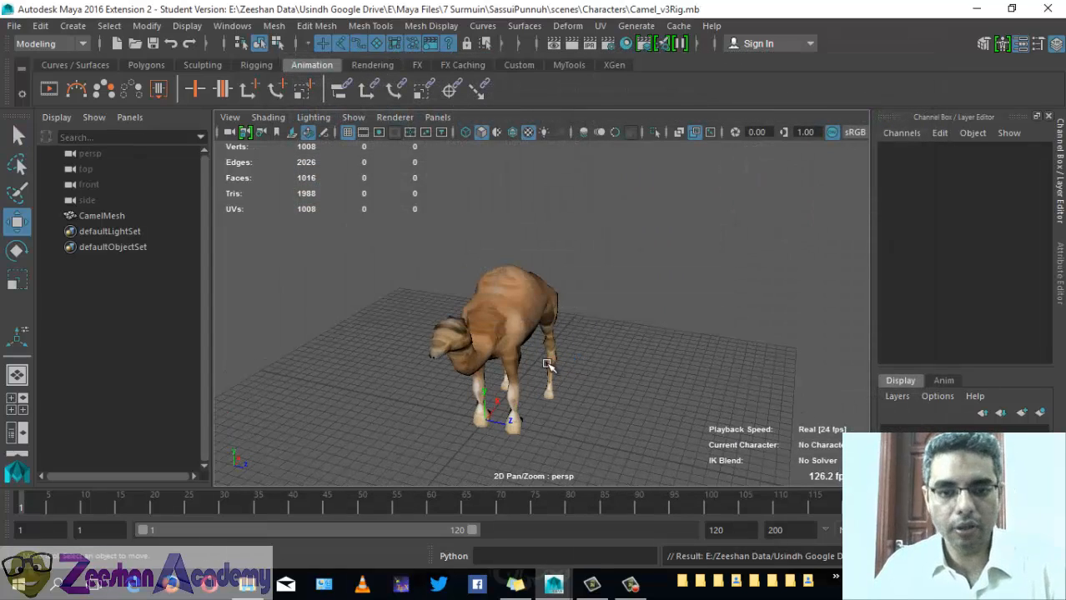
# Step: Show the whole camel in the front view as a wireframe
pyautogui.keyDown('alt'); pyautogui.moveTo(507, 359); pyautogui.dragTo(380, 334); pyautogui.keyUp('alt')
pyautogui.scroll(2, 404, 369)
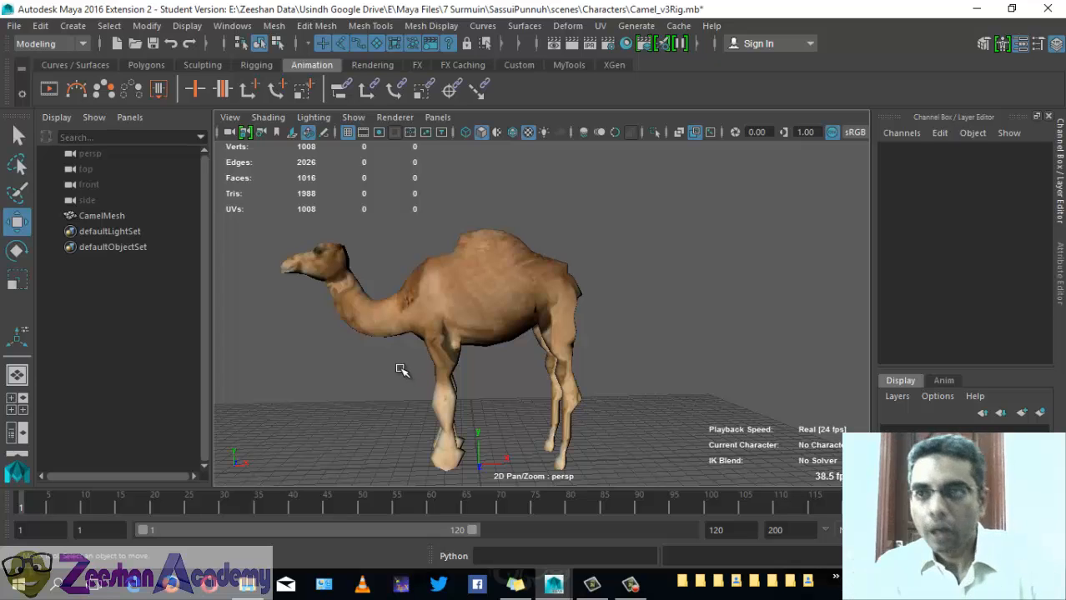
pyautogui.keyDown('alt'); pyautogui.moveTo(352, 365); pyautogui.dragTo(507, 371); pyautogui.keyUp('alt')
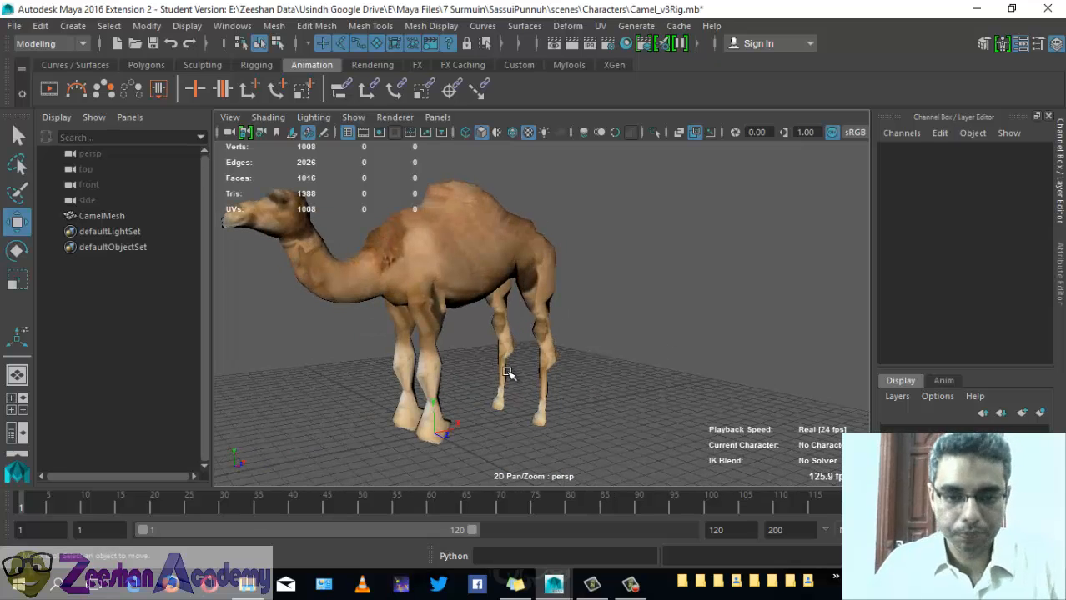
pyautogui.press('space')
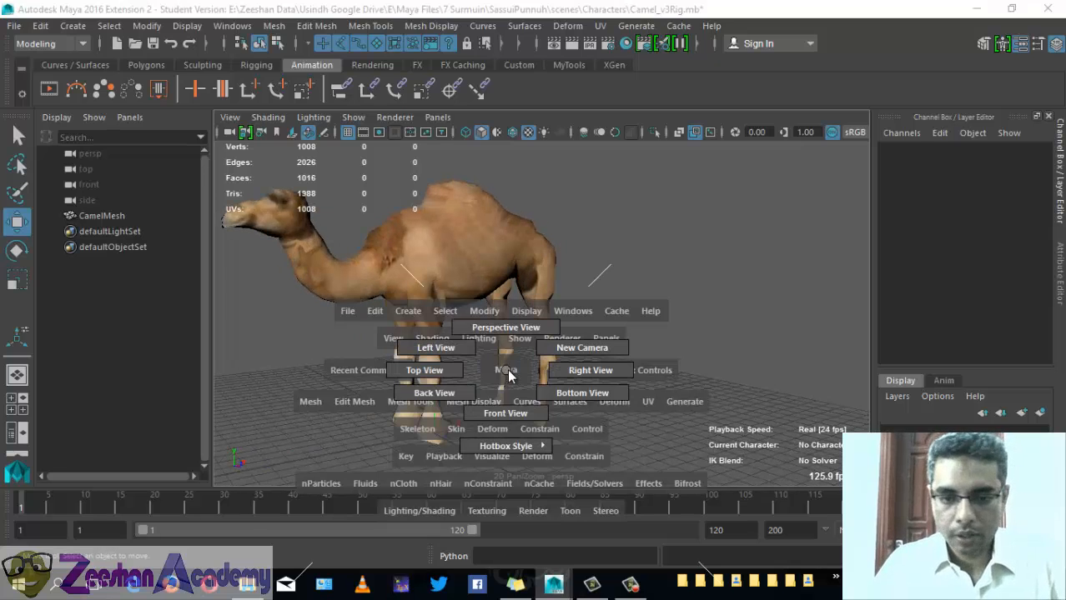
pyautogui.moveTo(519, 393); pyautogui.dragTo(512, 412)
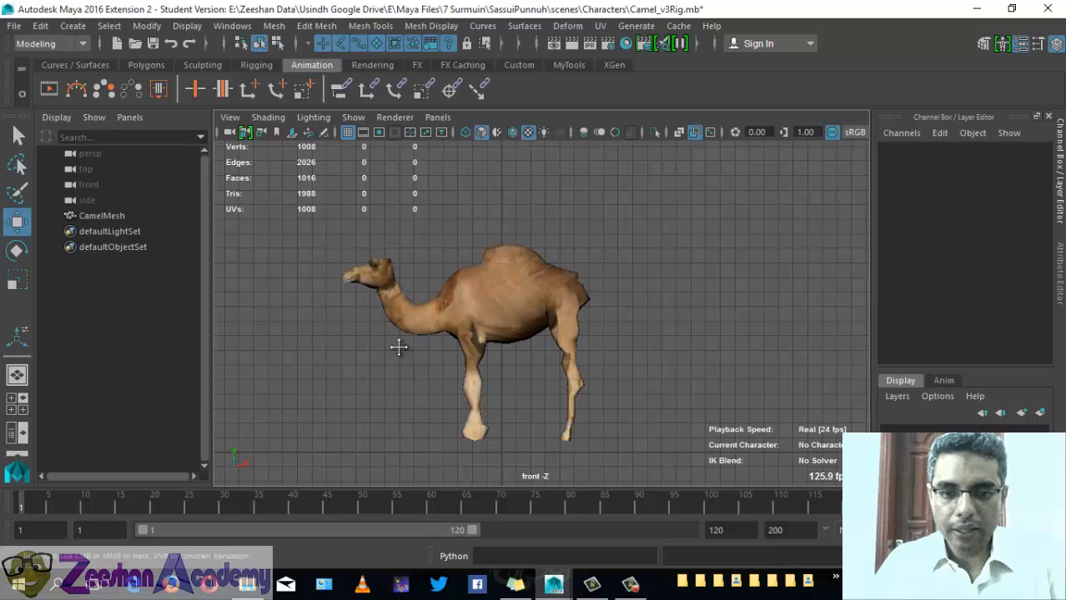
pyautogui.press('4')
pyautogui.keyDown('alt'); pyautogui.moveTo(463, 381); pyautogui.dragTo(490, 363, button='right'); pyautogui.keyUp('alt')
pyautogui.keyDown('alt'); pyautogui.moveTo(491, 363); pyautogui.dragTo(445, 346, button='middle'); pyautogui.keyUp('alt')
# Step: Switch to the Rigging menu set and start the Create Joints tool with its settings open
pyautogui.click(46, 44)
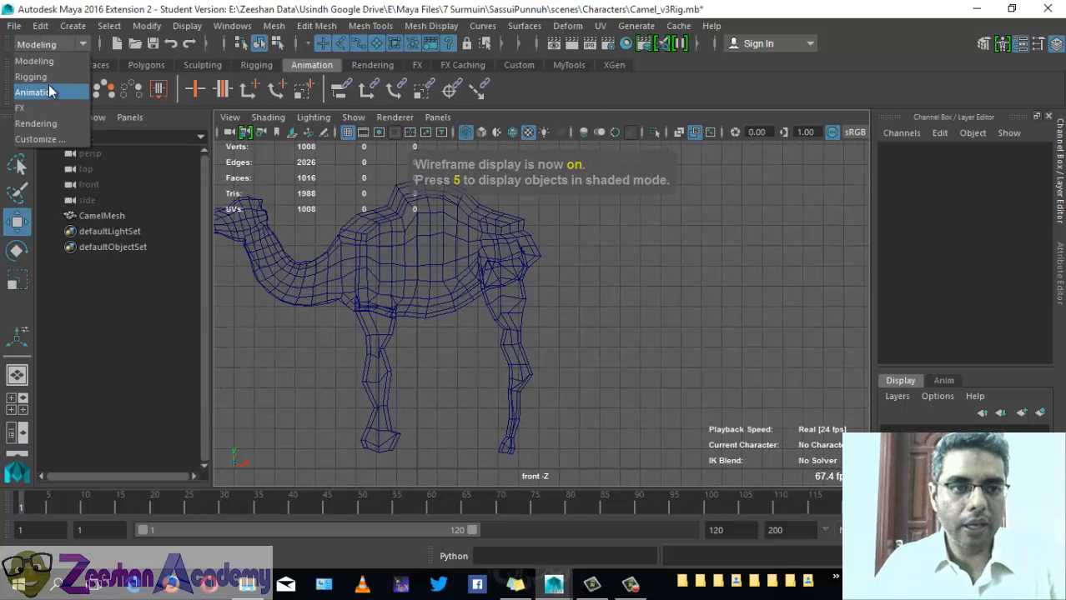
pyautogui.click(45, 74)
pyautogui.click(46, 43)
pyautogui.click(46, 44)
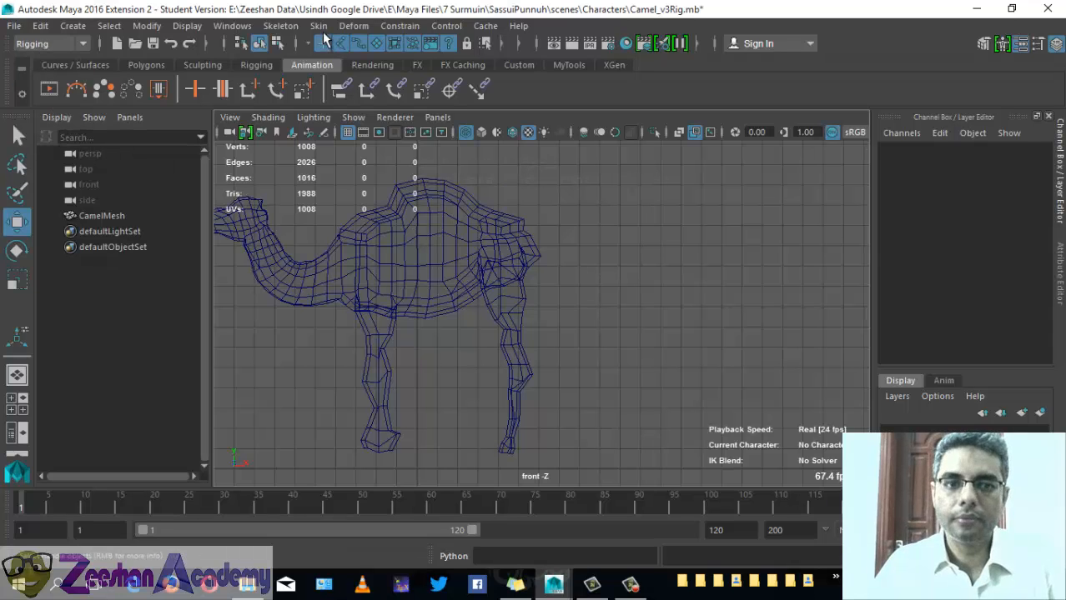
pyautogui.click(283, 26)
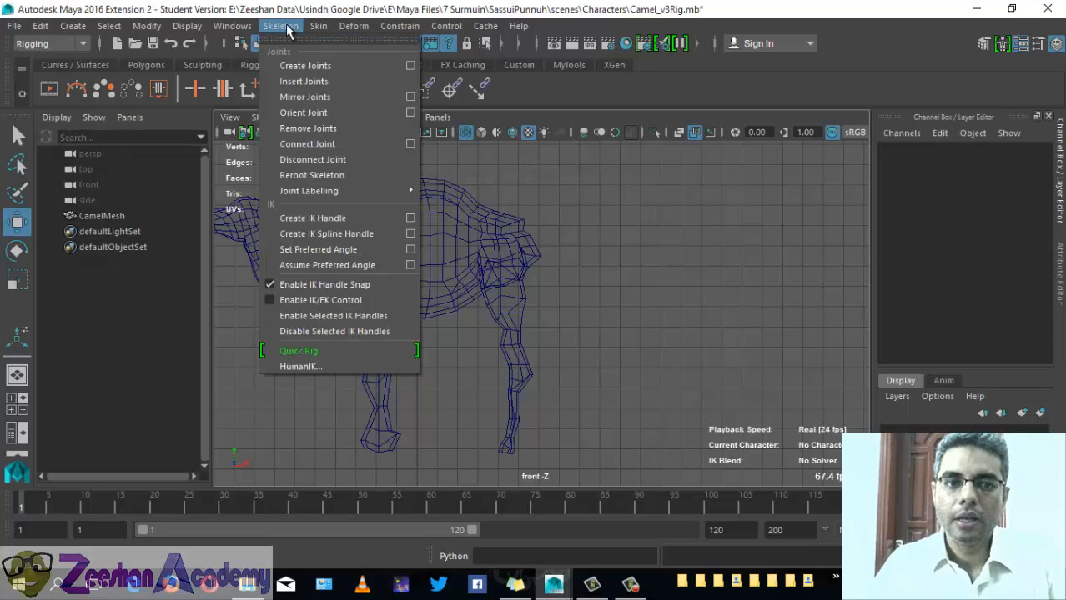
pyautogui.click(410, 65)
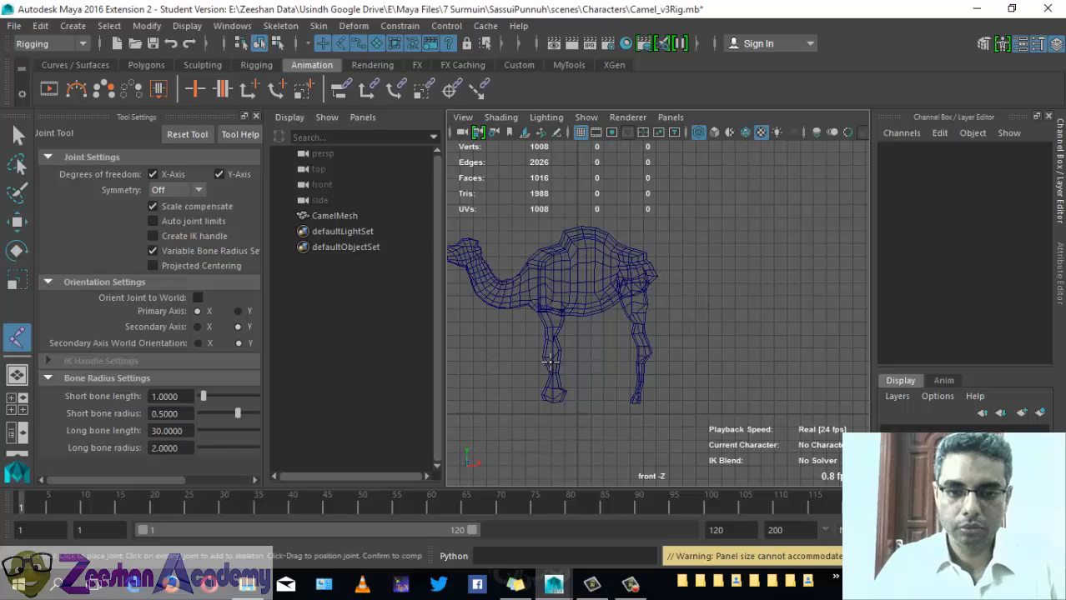
# Step: Place the first four spine joints in the front view, from above the hind leg forward through the hump to its front edge
pyautogui.press('space')
pyautogui.keyDown('alt'); pyautogui.moveTo(531, 328); pyautogui.dragTo(562, 326, button='middle'); pyautogui.keyUp('alt')
pyautogui.scroll(5, 648, 328)
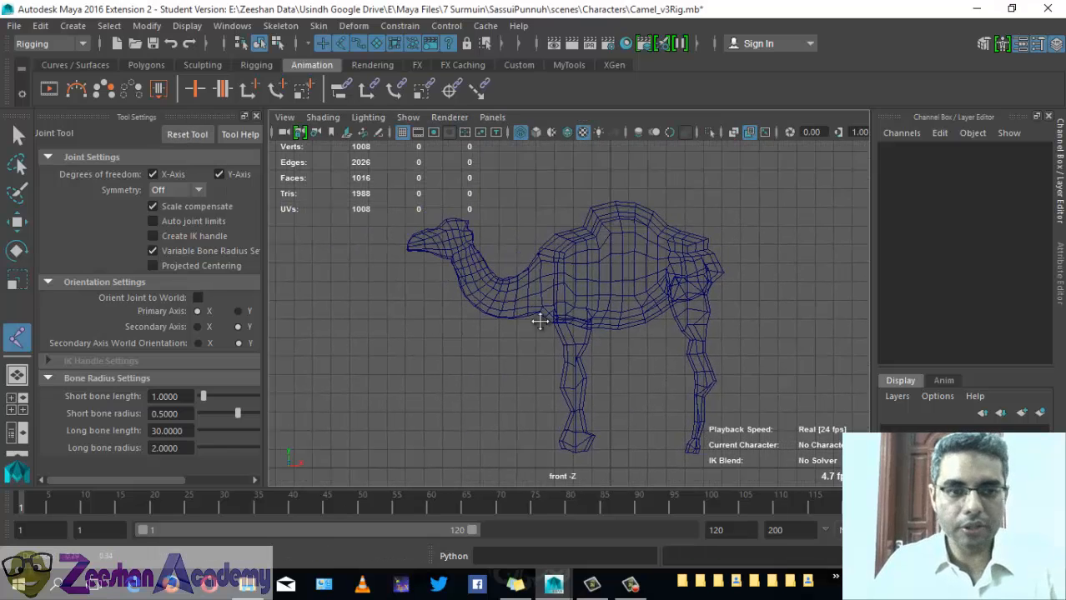
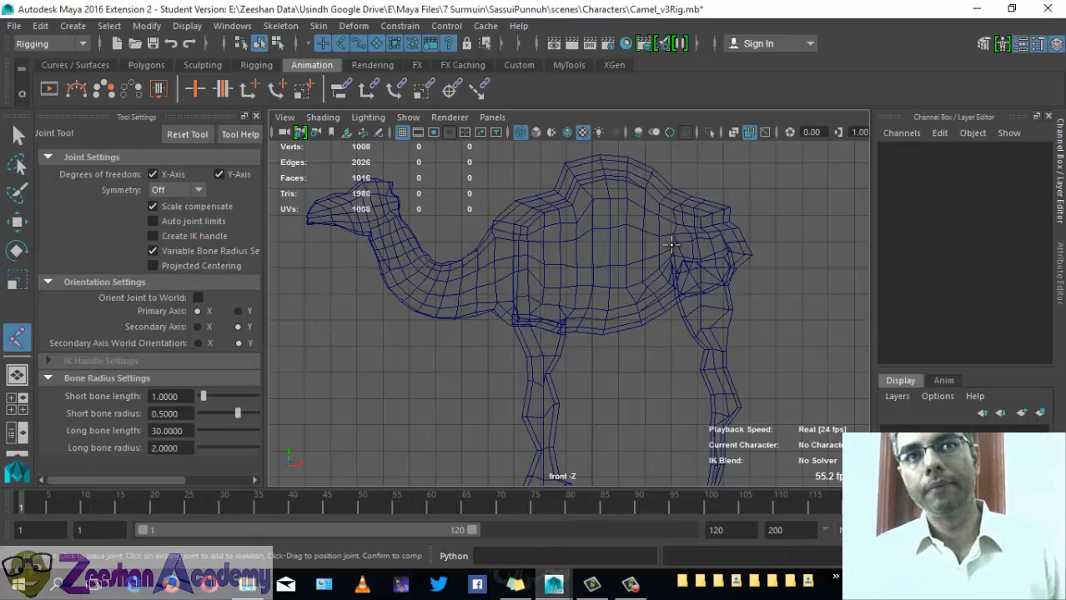
pyautogui.keyDown('alt'); pyautogui.moveTo(630, 289); pyautogui.dragTo(589, 327, button='middle'); pyautogui.keyUp('alt')
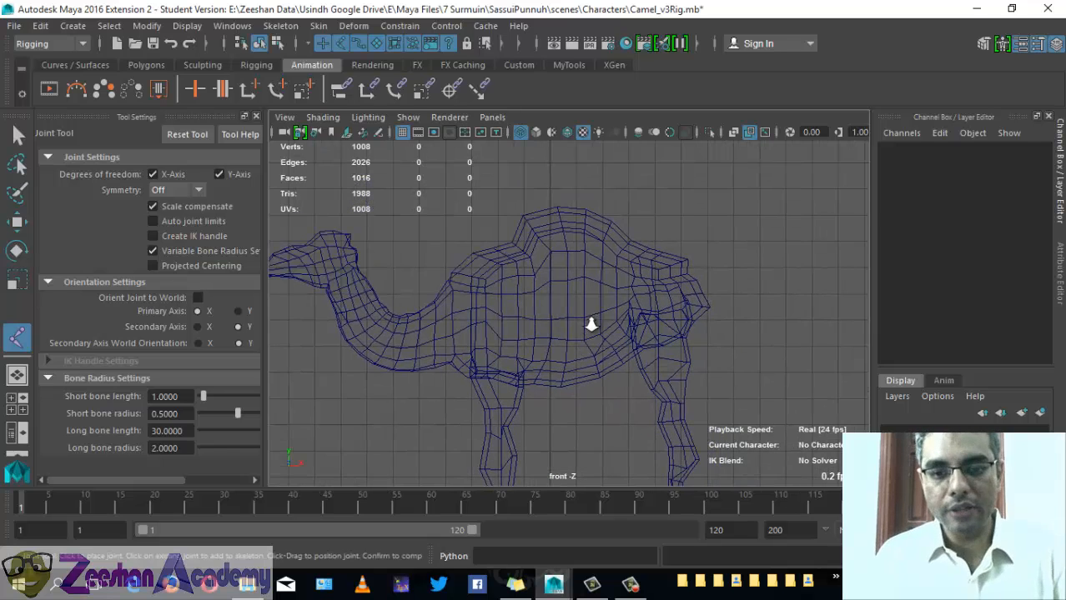
pyautogui.scroll(1, 591, 323)
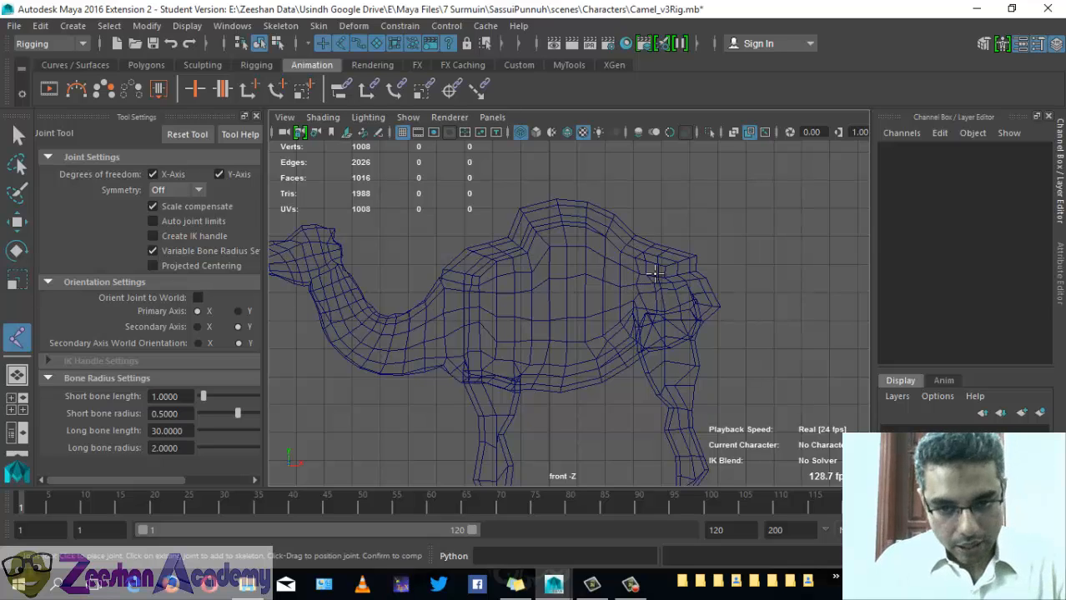
pyautogui.click(655, 272)
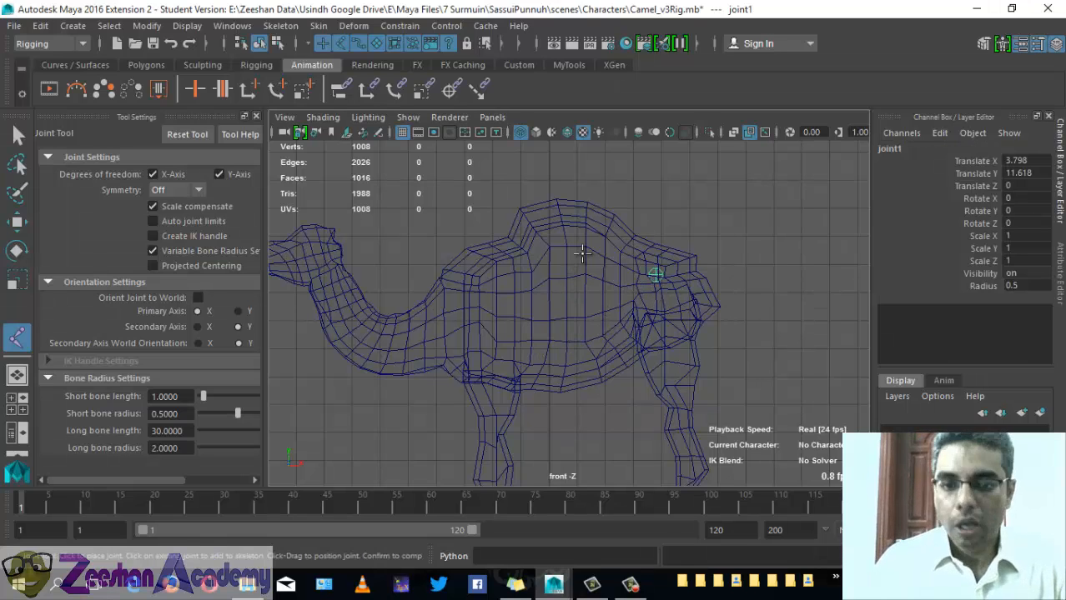
pyautogui.moveTo(596, 243); pyautogui.dragTo(621, 251)
pyautogui.moveTo(557, 230); pyautogui.dragTo(517, 261)
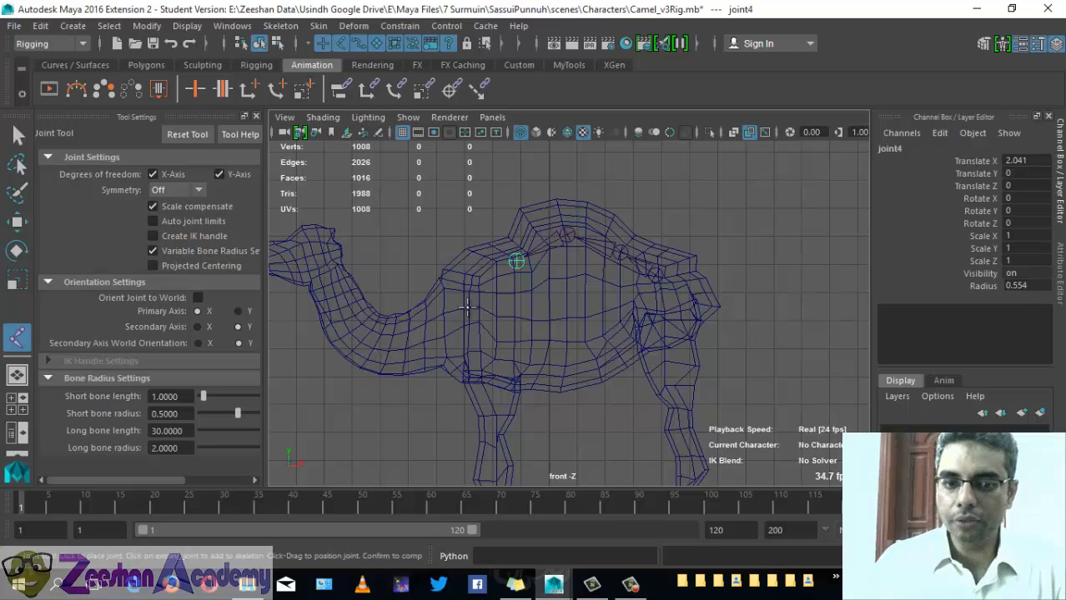
# Step: Continue the spine chain with three joints, from in front of the hump through the shoulder to the lower neck
pyautogui.click(474, 286)
pyautogui.click(438, 321)
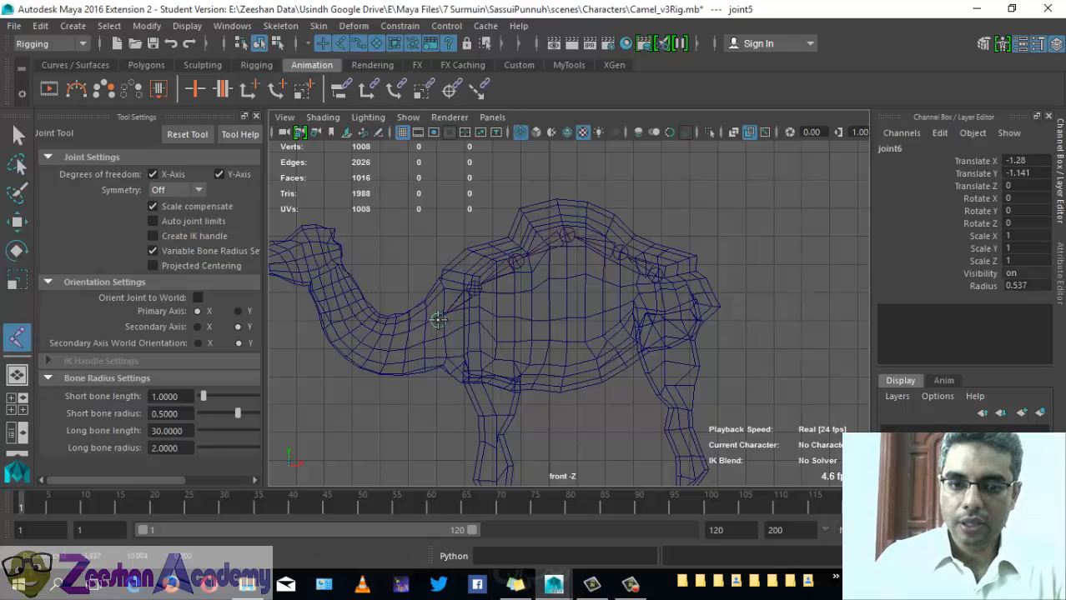
pyautogui.keyDown('alt'); pyautogui.moveTo(427, 373); pyautogui.dragTo(494, 373, button='middle'); pyautogui.keyUp('alt')
pyautogui.click(471, 342)
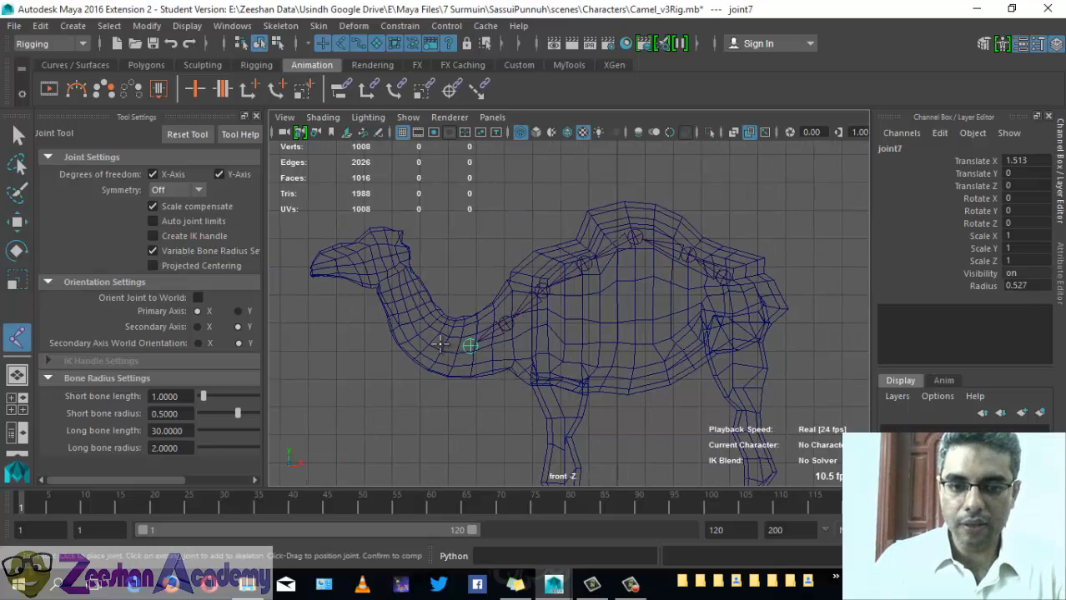
# Step: Place joints up the neck to the crown of the head and out to the snout, then finish the chain
pyautogui.click(431, 337)
pyautogui.click(411, 312)
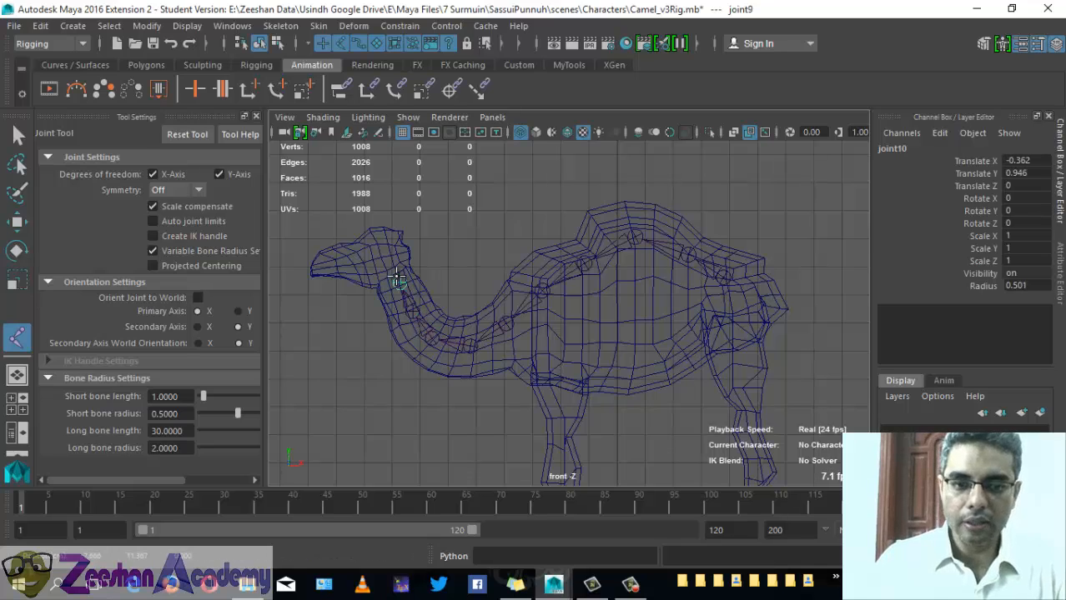
pyautogui.click(393, 274)
pyautogui.click(381, 238)
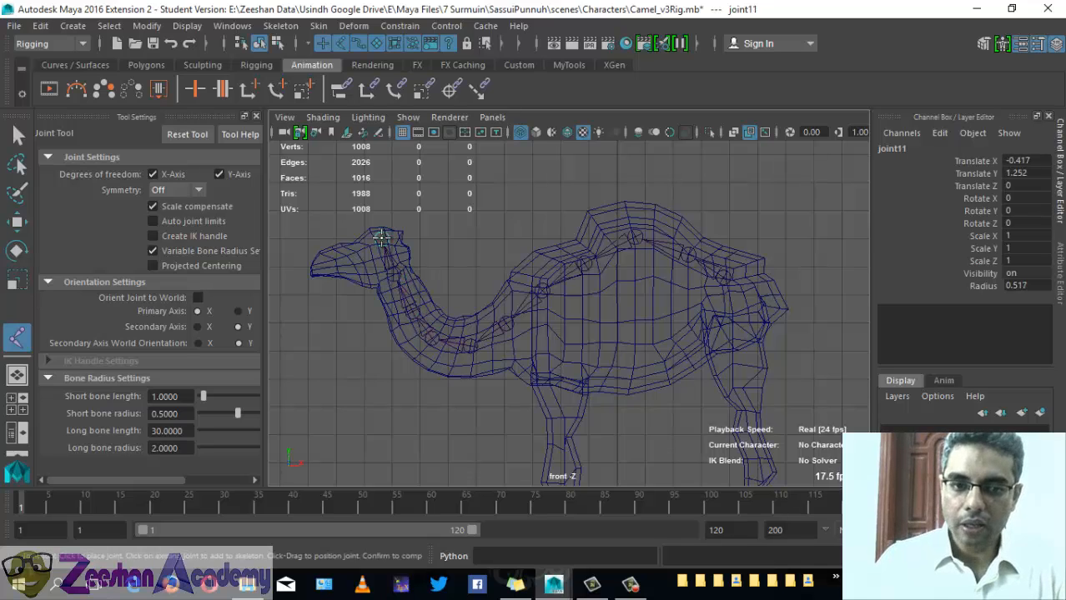
pyautogui.click(317, 267)
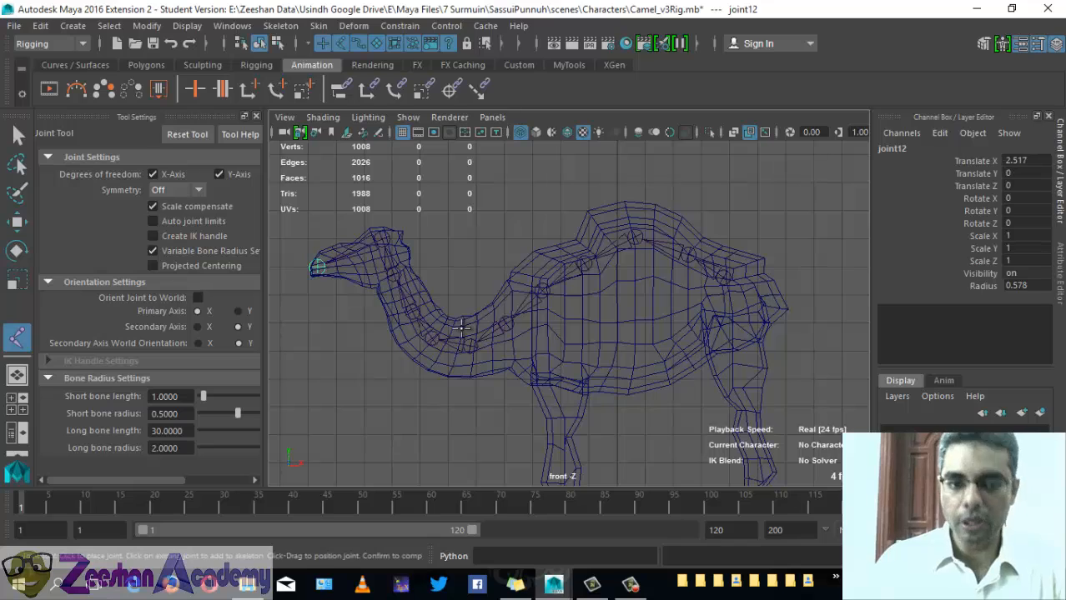
pyautogui.press('w')
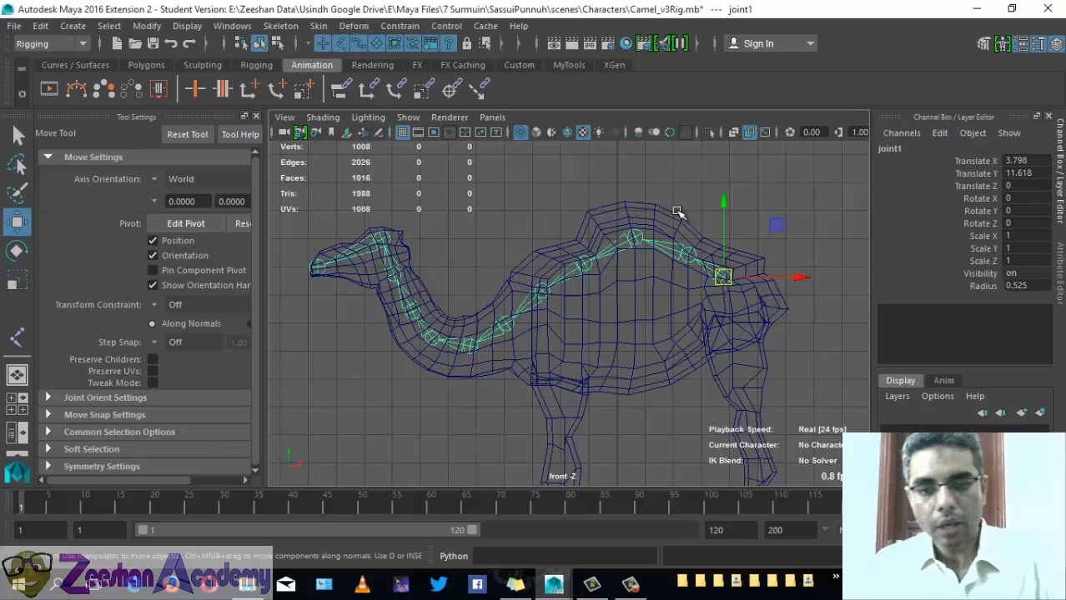
# Step: Restart Create Joints, branch from the root joint above the hind leg, and place the two hip joints inside the upper hind leg
pyautogui.click(275, 28)
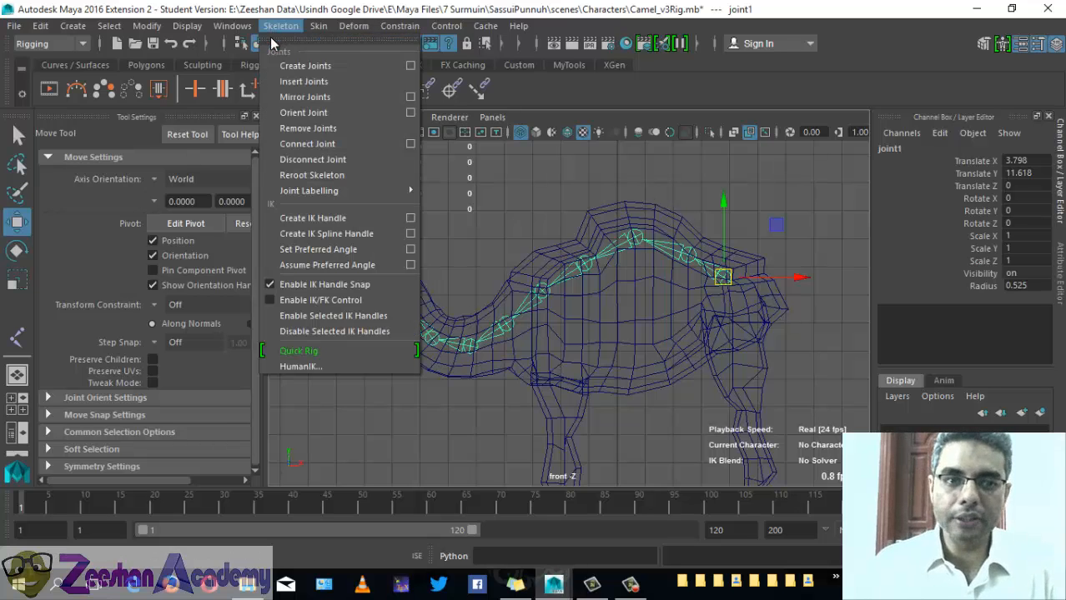
pyautogui.click(311, 73)
pyautogui.keyDown('alt'); pyautogui.moveTo(730, 276); pyautogui.dragTo(651, 214, button='middle'); pyautogui.keyUp('alt')
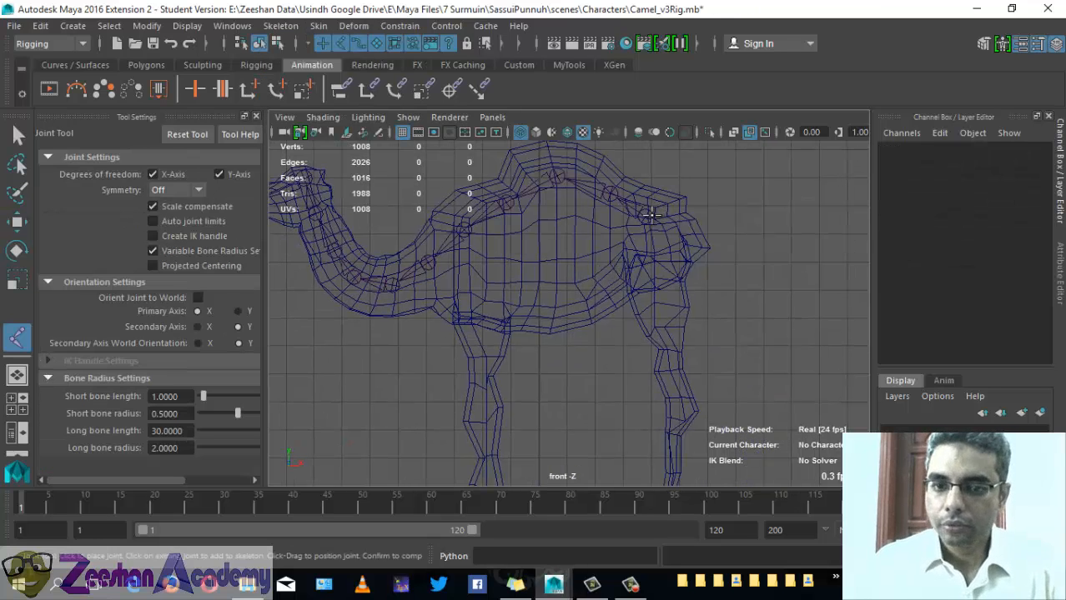
pyautogui.click(645, 216)
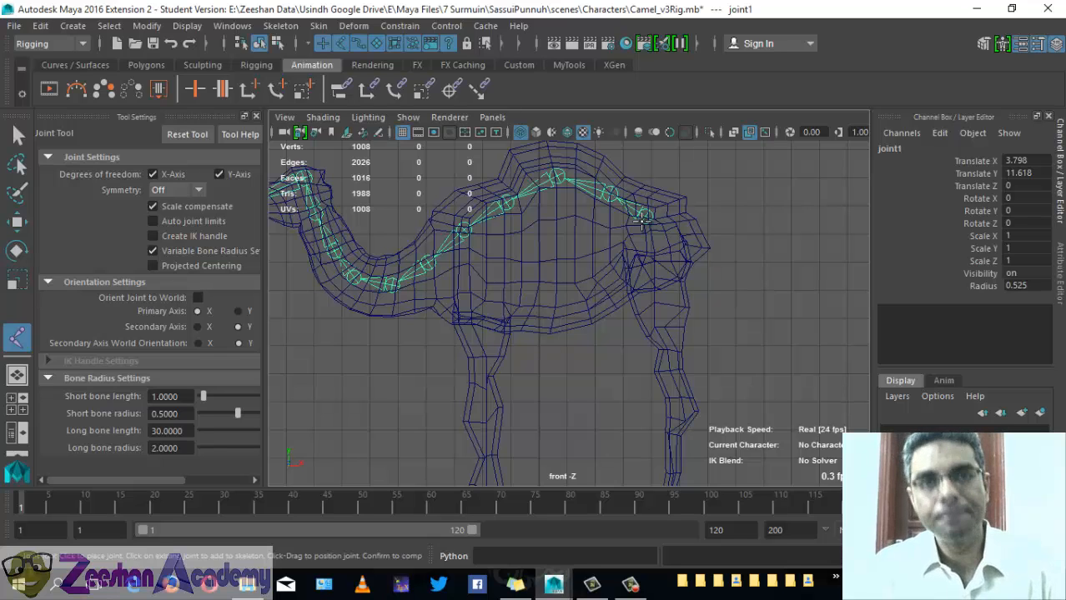
pyautogui.scroll(2, 646, 229)
pyautogui.click(656, 252)
pyautogui.moveTo(656, 252); pyautogui.dragTo(680, 241, button='middle')
pyautogui.click(676, 284)
pyautogui.moveTo(675, 283); pyautogui.dragTo(673, 287)
# Step: Continue the hind leg chain with joints at the knee and the foot, then finish it
pyautogui.keyDown('alt'); pyautogui.moveTo(650, 300); pyautogui.dragTo(603, 199, button='middle'); pyautogui.keyUp('alt')
pyautogui.scroll(1, 675, 293)
pyautogui.moveTo(676, 339)
pyautogui.mouseDown()
pyautogui.moveTo(687, 347)
pyautogui.moveTo(678, 352)
pyautogui.mouseUp()
pyautogui.scroll(-4, 565, 333)
pyautogui.keyDown('alt'); pyautogui.moveTo(565, 333); pyautogui.dragTo(597, 190, button='middle'); pyautogui.keyUp('alt')
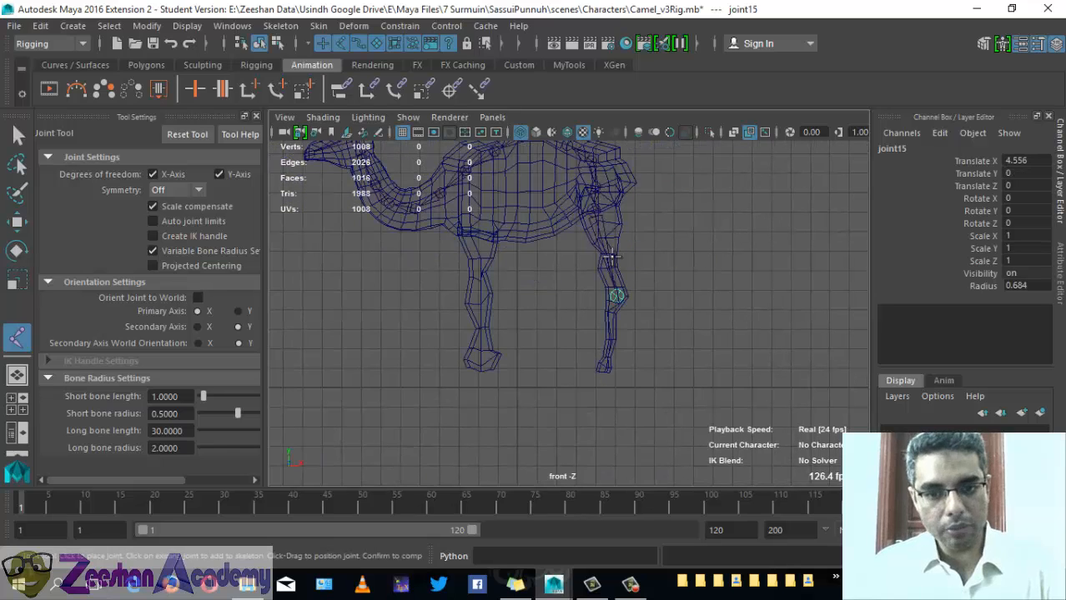
pyautogui.scroll(2, 724, 415)
pyautogui.keyDown('alt'); pyautogui.moveTo(723, 415); pyautogui.dragTo(717, 343, button='middle'); pyautogui.keyUp('alt')
pyautogui.moveTo(606, 314); pyautogui.dragTo(606, 307)
pyautogui.keyDown('alt'); pyautogui.moveTo(684, 291); pyautogui.dragTo(700, 373, button='middle'); pyautogui.keyUp('alt')
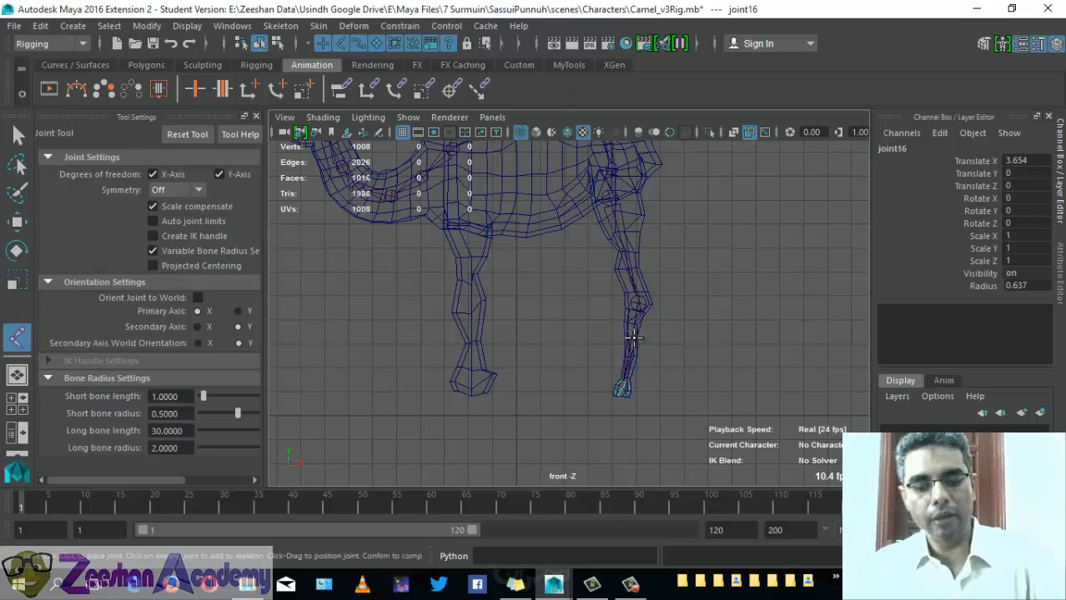
pyautogui.press('w')
# Step: Start the Create Joints tool again and branch a new chain from the existing shoulder joint
pyautogui.keyDown('alt'); pyautogui.moveTo(566, 276); pyautogui.dragTo(615, 373, button='middle'); pyautogui.keyUp('alt')
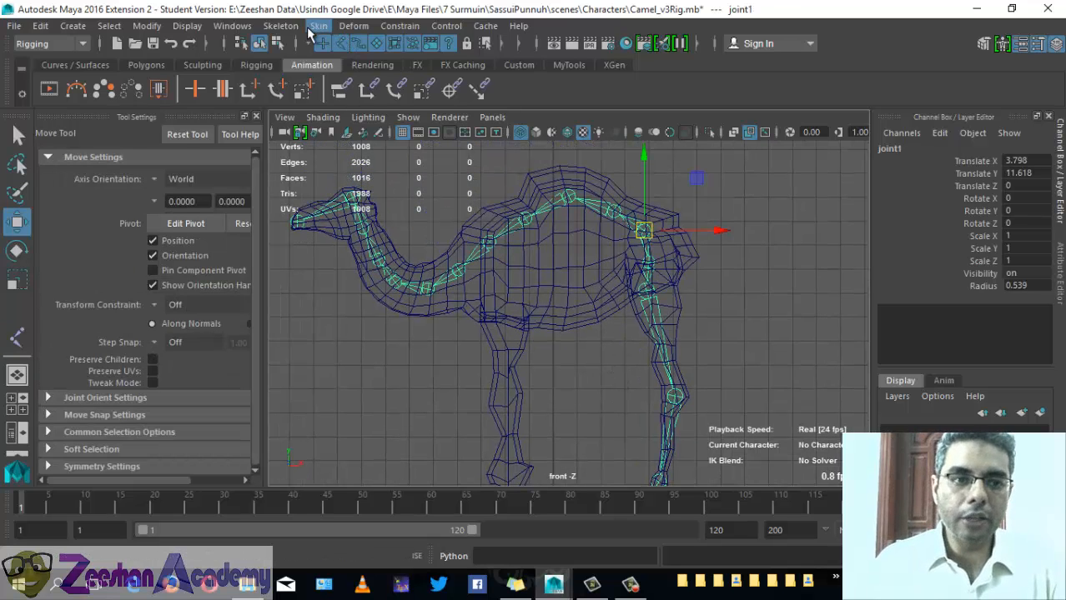
pyautogui.click(256, 65)
pyautogui.click(76, 88)
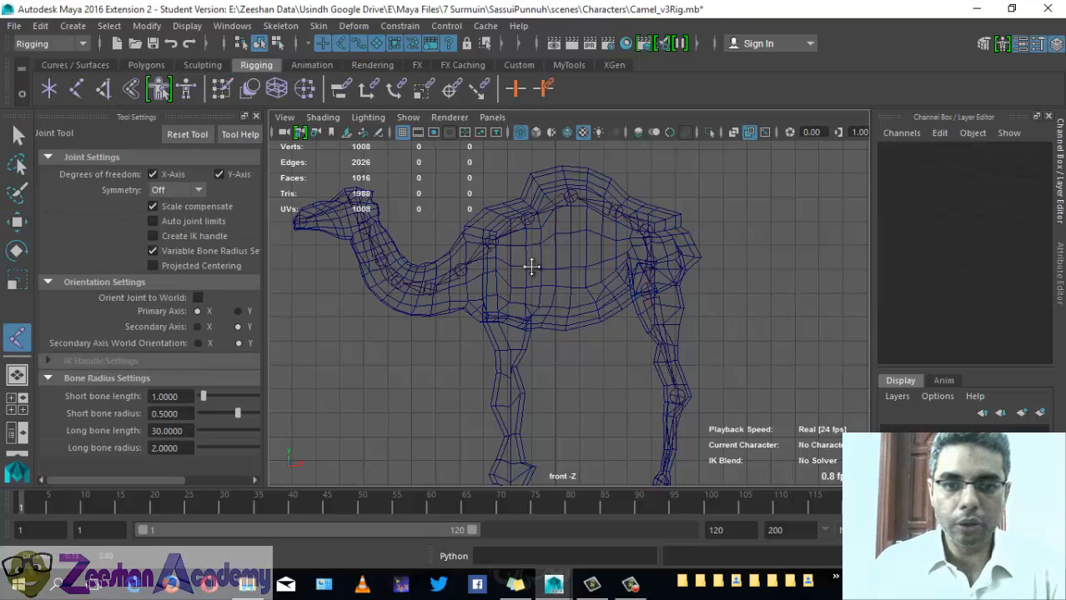
pyautogui.keyDown('alt'); pyautogui.moveTo(501, 264); pyautogui.dragTo(581, 261, button='middle'); pyautogui.keyUp('alt')
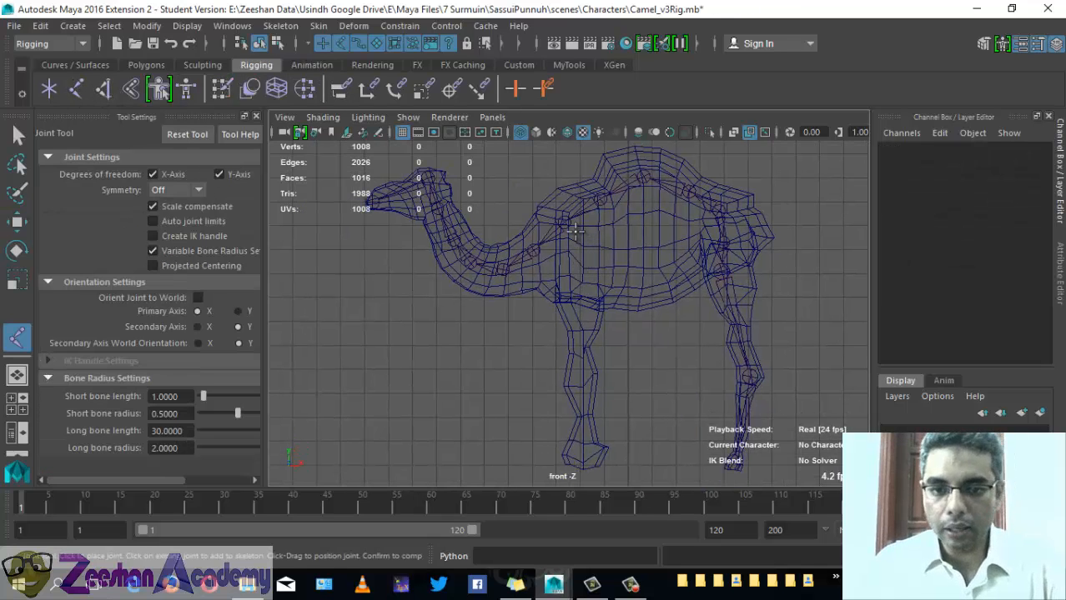
pyautogui.click(575, 232)
pyautogui.click(577, 271)
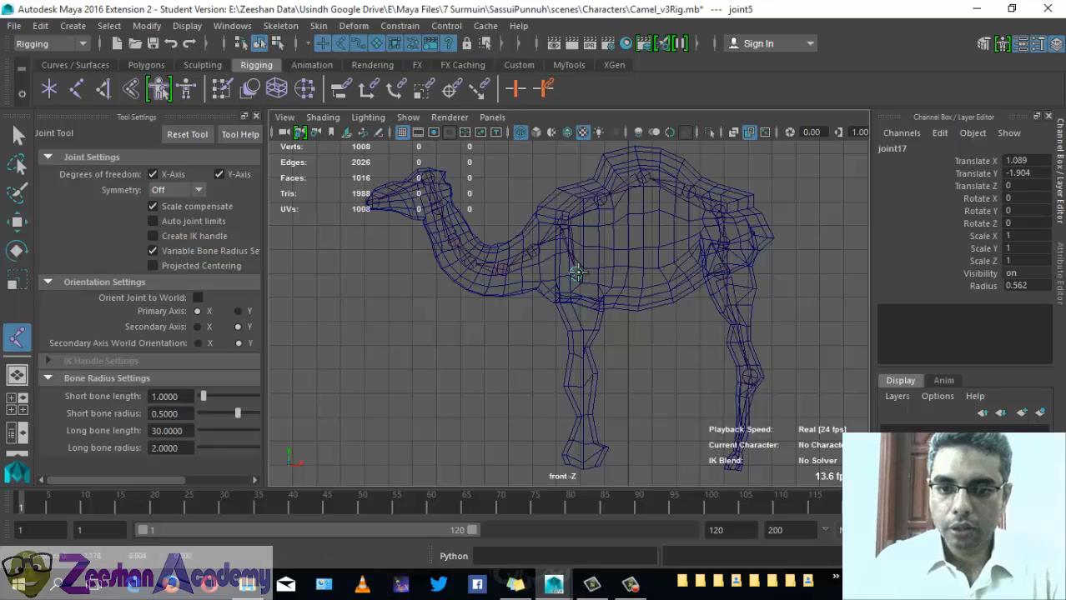
pyautogui.click(574, 301)
pyautogui.keyDown('alt'); pyautogui.moveTo(576, 366); pyautogui.dragTo(561, 297, button='middle'); pyautogui.keyUp('alt')
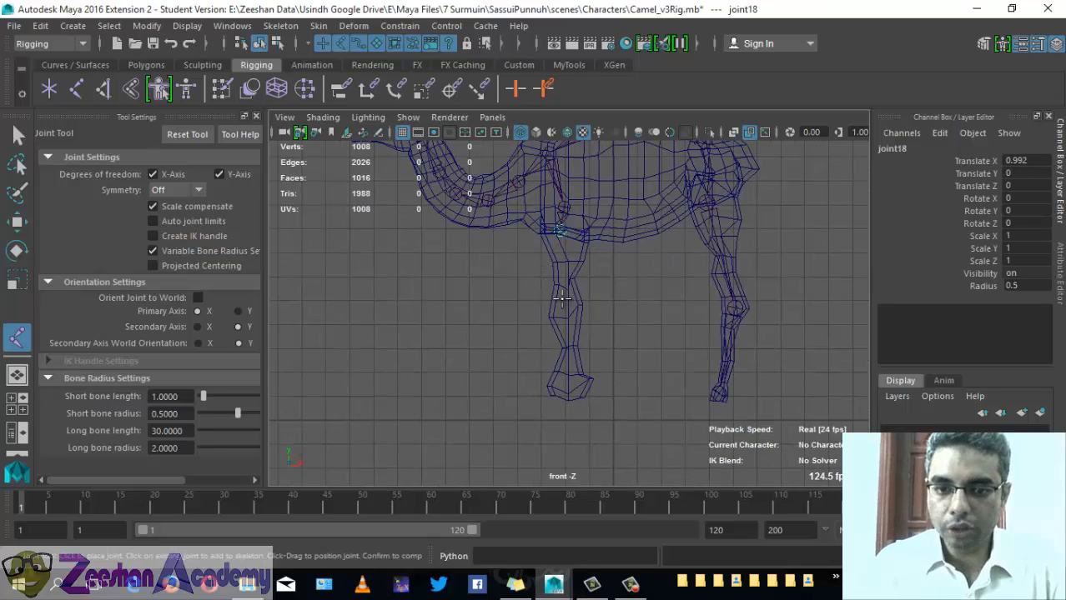
pyautogui.moveTo(561, 297); pyautogui.dragTo(558, 313)
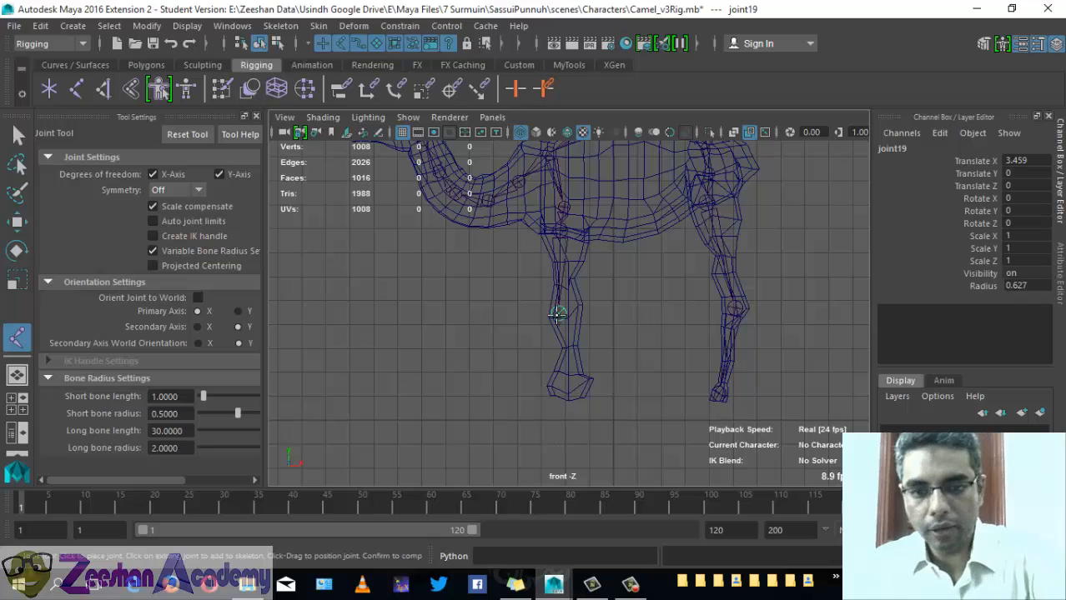
pyautogui.hotkey('ctrl', 'z')
pyautogui.hotkey('ctrl', 'z')
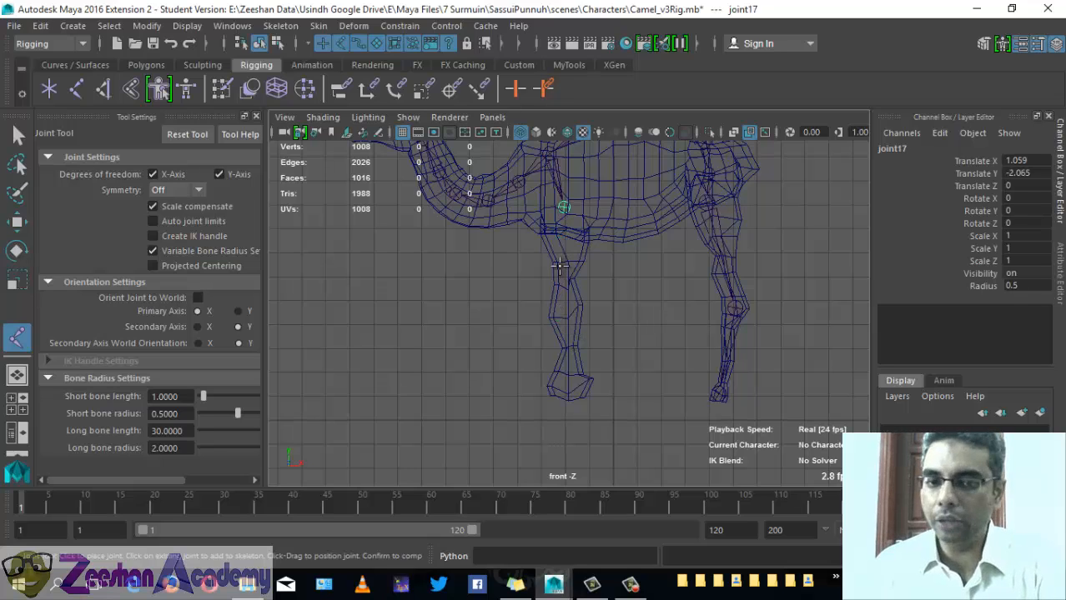
pyautogui.hotkey('ctrl', 'z')
# Step: Place the front leg joints from below the shoulder through the upper leg and knee to the foot, then finish the chain
pyautogui.moveTo(575, 213)
pyautogui.mouseDown()
pyautogui.moveTo(550, 233)
pyautogui.moveTo(571, 234)
pyautogui.mouseUp()
pyautogui.hotkey('ctrl', 'z')
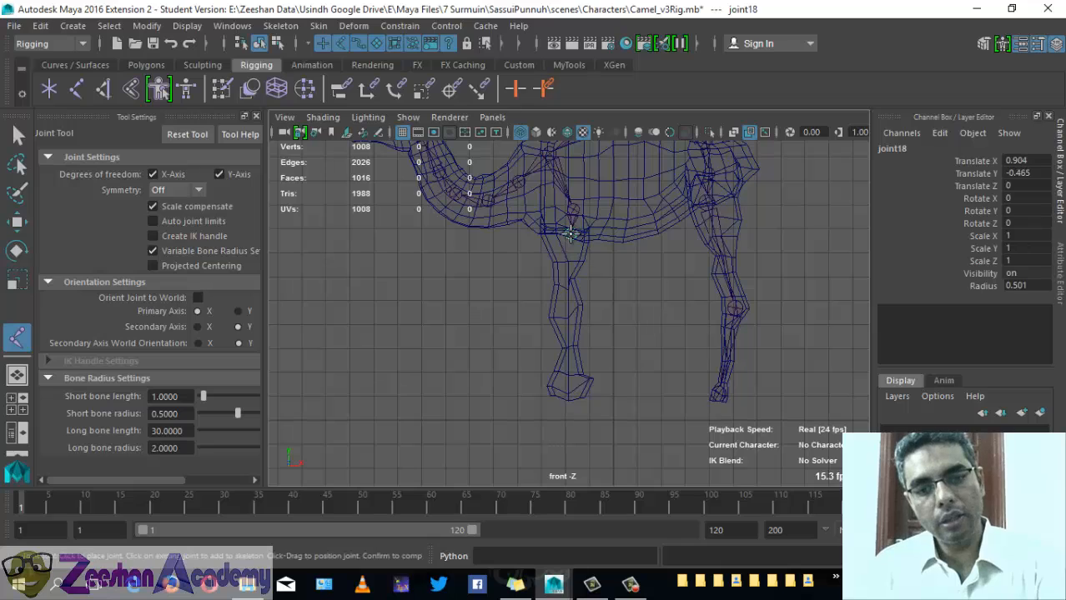
pyautogui.moveTo(559, 299); pyautogui.dragTo(557, 313)
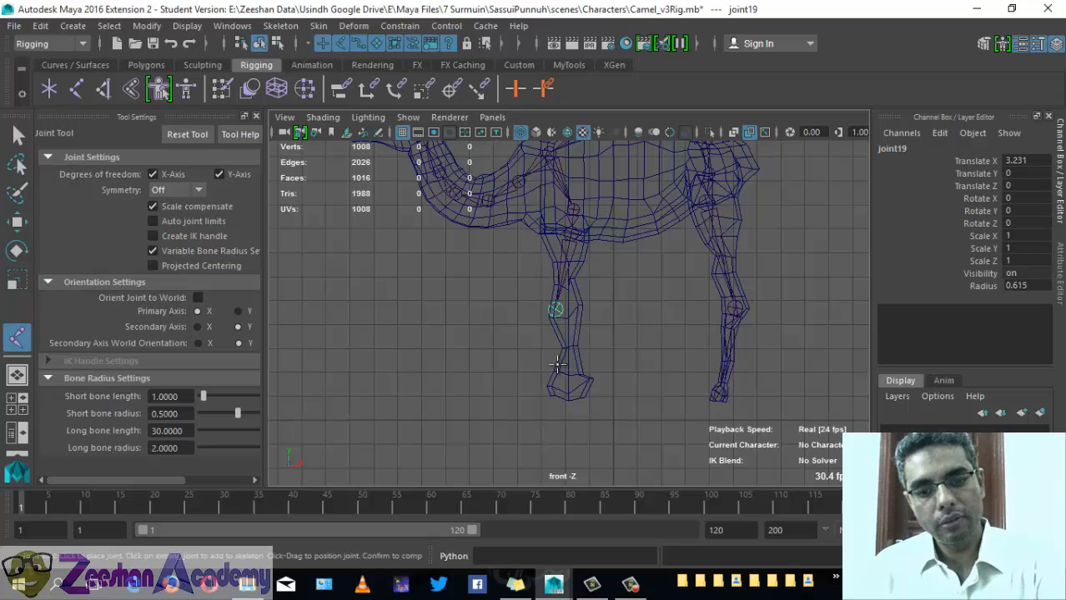
pyautogui.click(576, 384)
pyautogui.moveTo(575, 384); pyautogui.dragTo(575, 388)
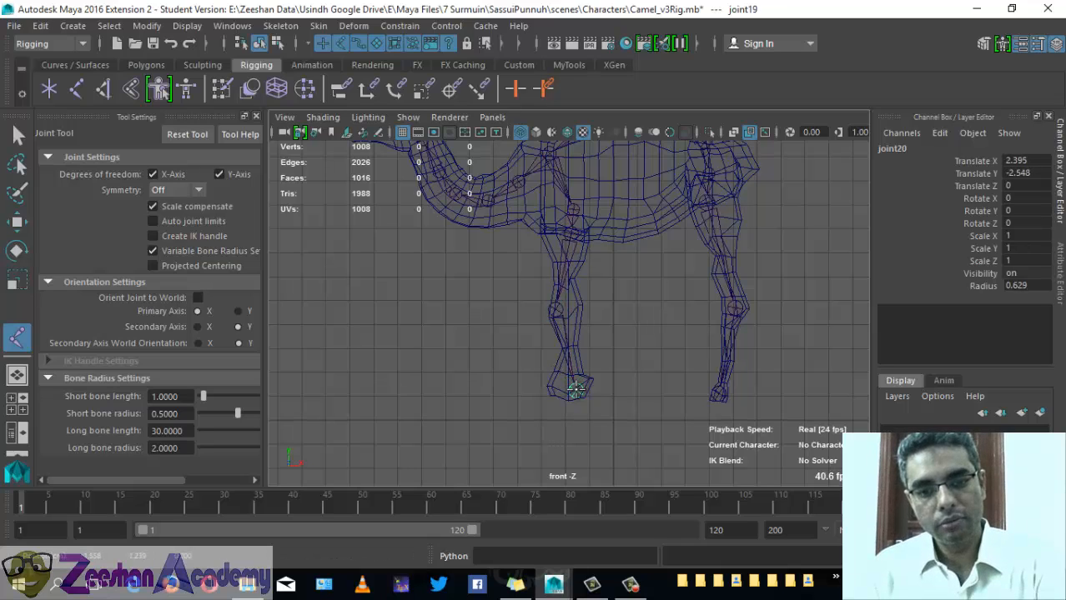
pyautogui.press('Return')
pyautogui.press('w')
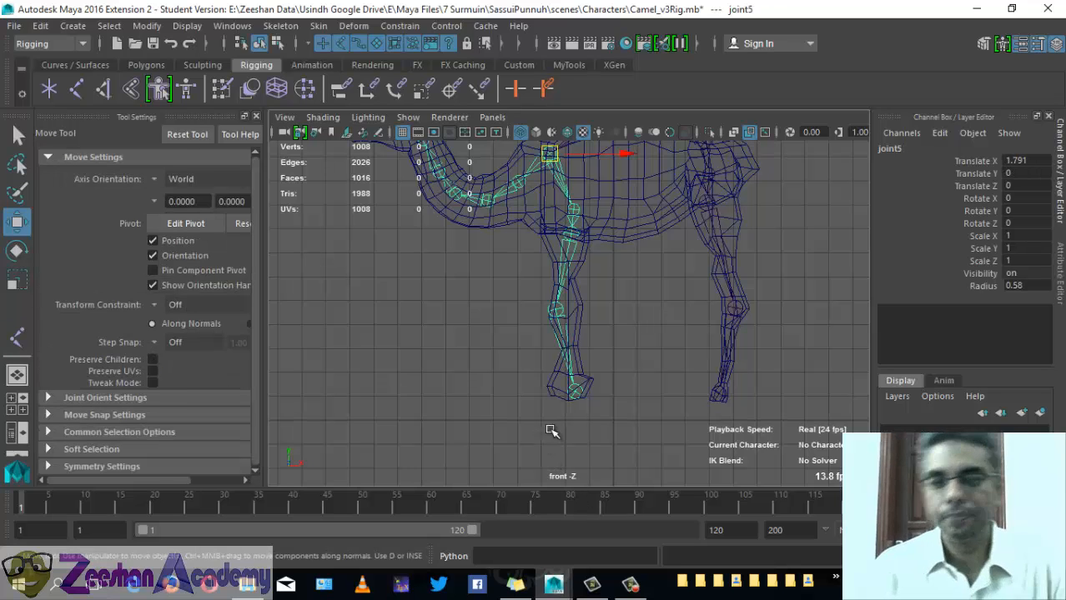
# Step: Show the camel in the perspective view with the Outliner beside it and close the Tool Settings
pyautogui.keyDown('alt'); pyautogui.moveTo(608, 307); pyautogui.dragTo(601, 347, button='middle'); pyautogui.keyUp('alt')
pyautogui.keyDown('alt'); pyautogui.moveTo(546, 297); pyautogui.dragTo(539, 331, button='middle'); pyautogui.keyUp('alt')
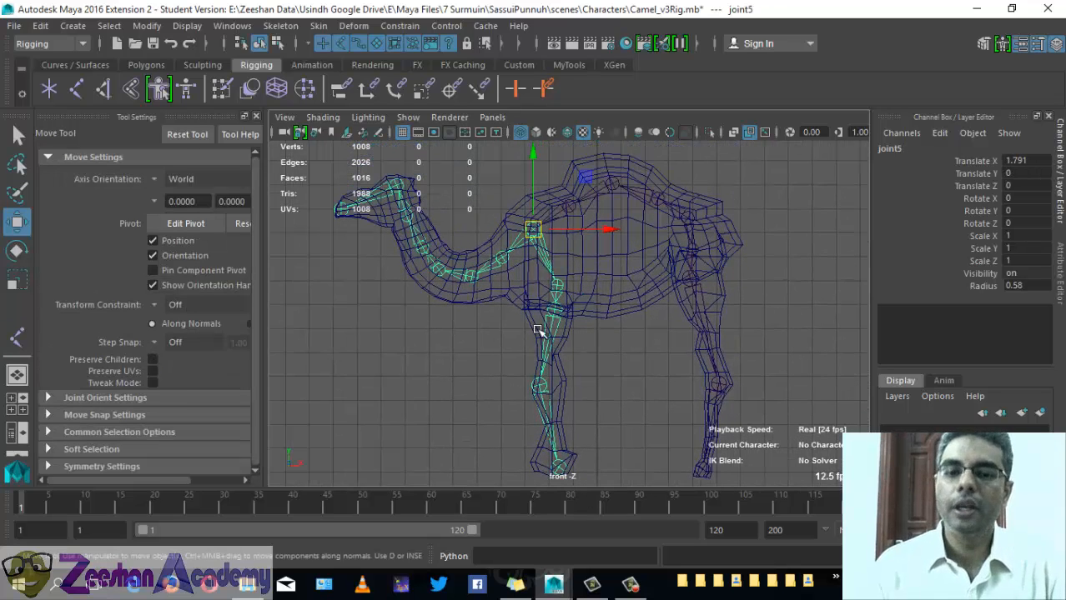
pyautogui.press('space')
pyautogui.moveTo(488, 292); pyautogui.dragTo(634, 334)
pyautogui.click(18, 433)
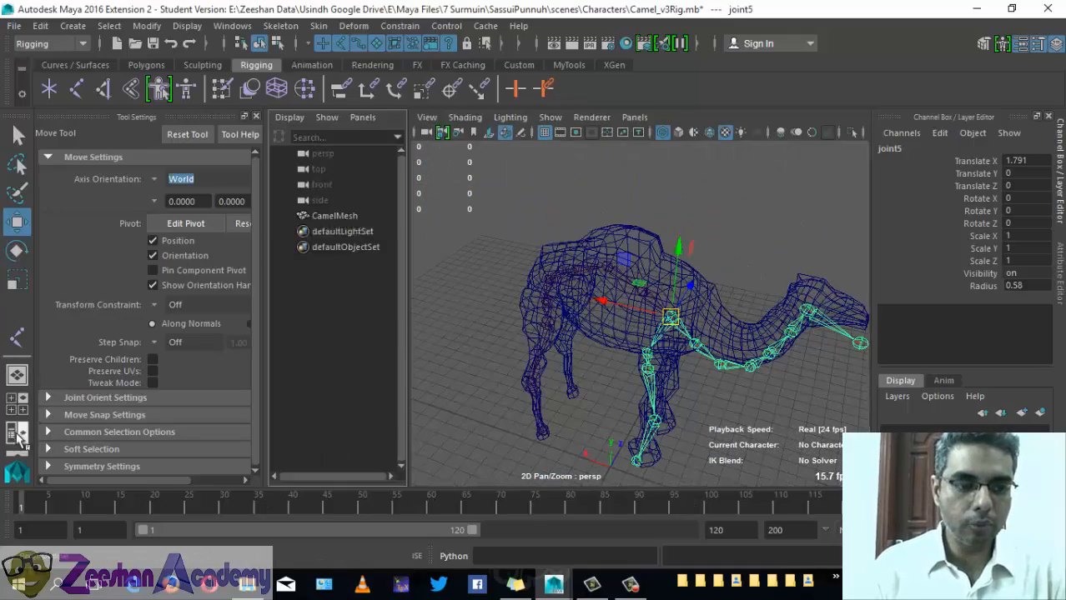
pyautogui.click(256, 116)
# Step: Select the root joint1 and move the whole skeleton to the body's centre line, at a Translate Z of about 2.095
pyautogui.click(100, 232)
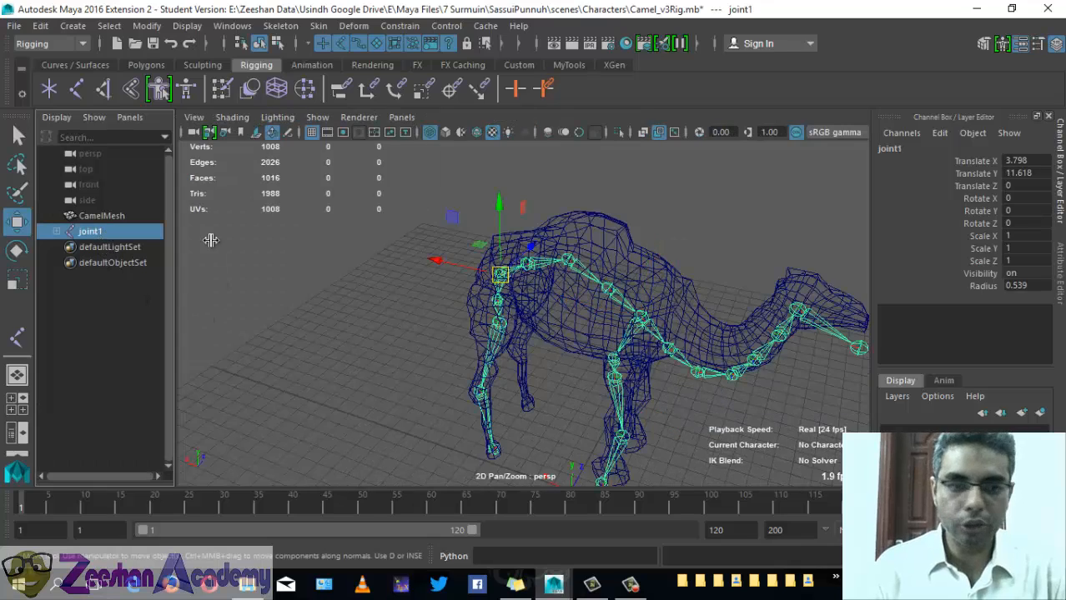
pyautogui.keyDown('alt'); pyautogui.moveTo(615, 276); pyautogui.dragTo(423, 252); pyautogui.keyUp('alt')
pyautogui.moveTo(509, 237); pyautogui.dragTo(542, 240)
pyautogui.press('space')
pyautogui.moveTo(537, 249); pyautogui.dragTo(459, 248)
pyautogui.keyDown('alt'); pyautogui.moveTo(595, 329); pyautogui.dragTo(628, 292, button='middle'); pyautogui.keyUp('alt')
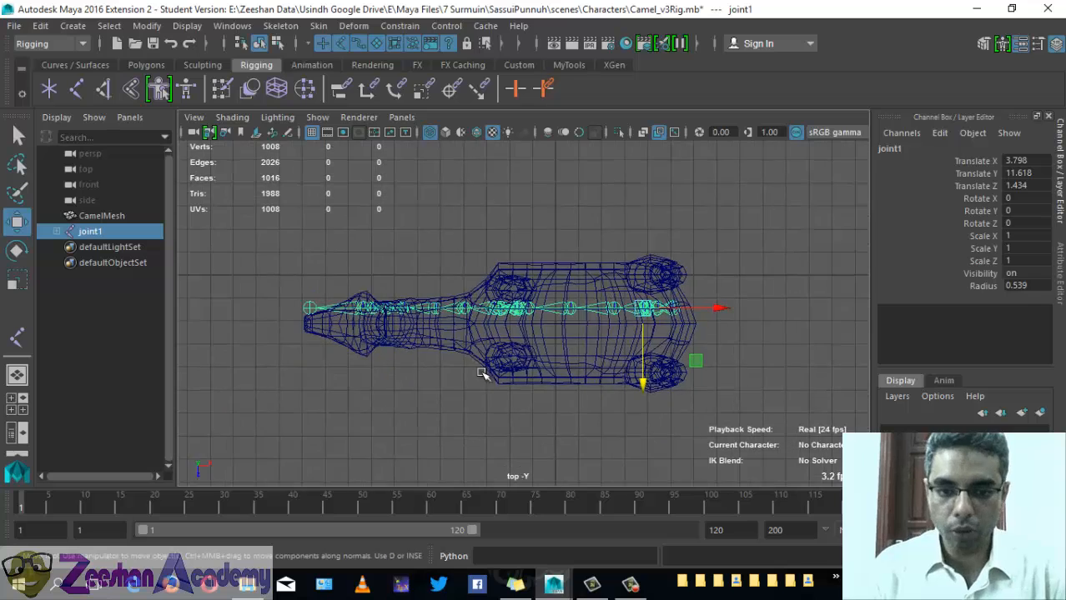
pyautogui.keyDown('alt'); pyautogui.moveTo(482, 374); pyautogui.dragTo(692, 381, button='right'); pyautogui.keyUp('alt')
pyautogui.moveTo(692, 381); pyautogui.dragTo(689, 391)
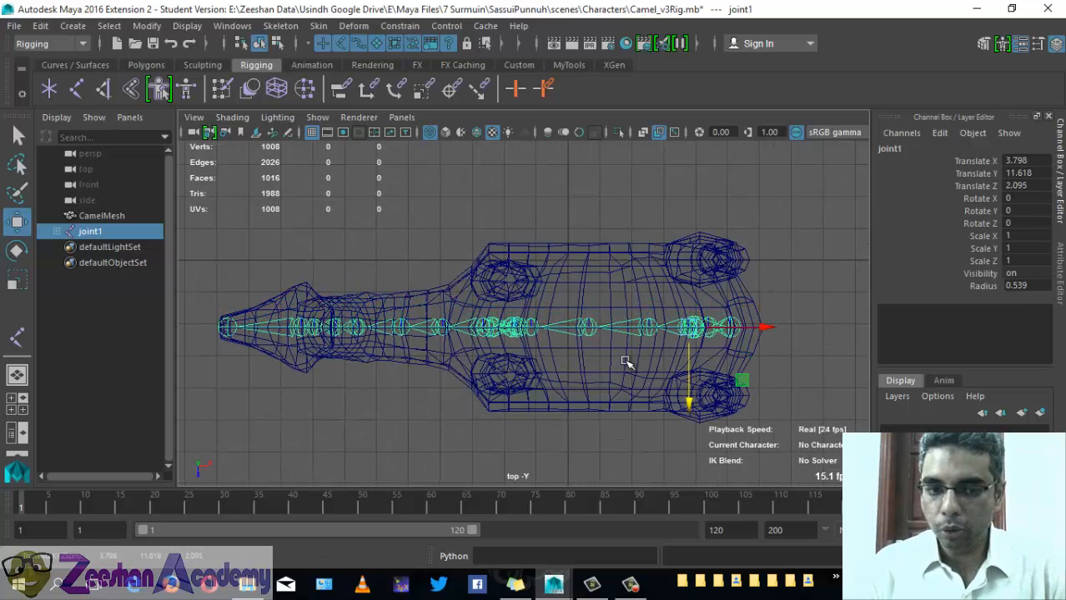
# Step: Move the hind leg's first joint sideways in the perspective view so its chain sits inside the leg, at Translate Z about -2.131
pyautogui.press('space')
pyautogui.moveTo(616, 335); pyautogui.dragTo(622, 298)
pyautogui.keyDown('alt'); pyautogui.moveTo(567, 321); pyautogui.dragTo(476, 313); pyautogui.keyUp('alt')
pyautogui.keyDown('alt'); pyautogui.moveTo(400, 320); pyautogui.dragTo(463, 323, button='right'); pyautogui.keyUp('alt')
pyautogui.keyDown('alt'); pyautogui.moveTo(463, 322); pyautogui.dragTo(501, 279); pyautogui.keyUp('alt')
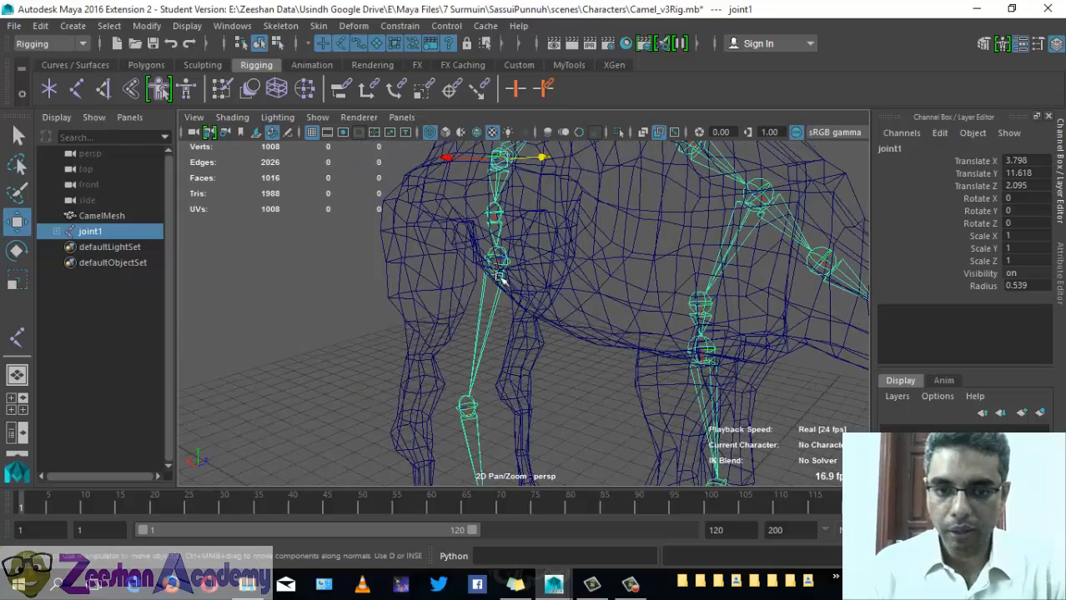
pyautogui.click(499, 219)
pyautogui.keyDown('alt'); pyautogui.moveTo(636, 250); pyautogui.dragTo(500, 248); pyautogui.keyUp('alt')
pyautogui.moveTo(518, 211); pyautogui.dragTo(547, 357)
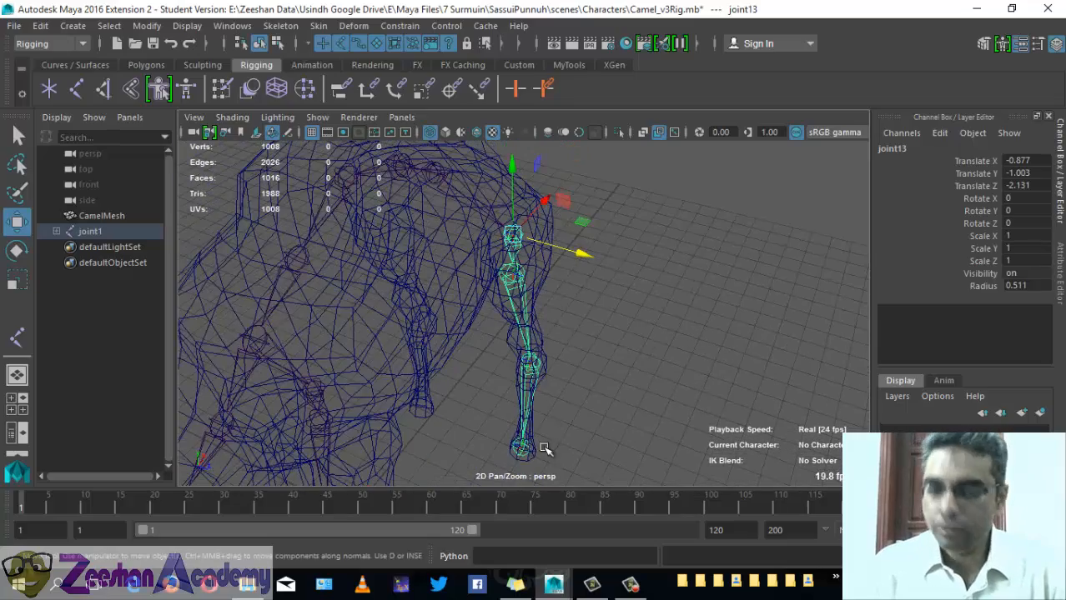
# Step: Move the front leg's first joint sideways so its chain is centred inside the leg mesh, at Translate Z about -1.528
pyautogui.keyDown('alt'); pyautogui.moveTo(437, 374); pyautogui.dragTo(517, 296); pyautogui.keyUp('alt')
pyautogui.click(365, 256)
pyautogui.click(405, 239)
pyautogui.press('q')
pyautogui.click(400, 238)
pyautogui.press('w')
pyautogui.moveTo(581, 301); pyautogui.dragTo(555, 312)
pyautogui.moveTo(604, 237); pyautogui.dragTo(613, 238)
pyautogui.keyDown('alt'); pyautogui.moveTo(596, 337); pyautogui.dragTo(597, 200); pyautogui.keyUp('alt')
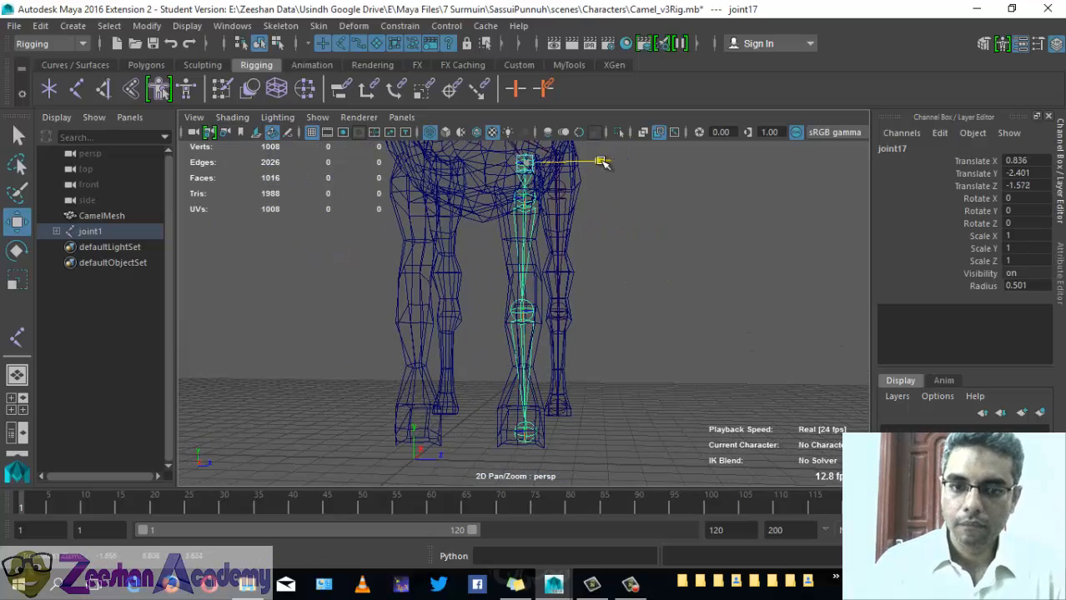
pyautogui.keyDown('alt'); pyautogui.moveTo(569, 253); pyautogui.dragTo(460, 291); pyautogui.keyUp('alt')
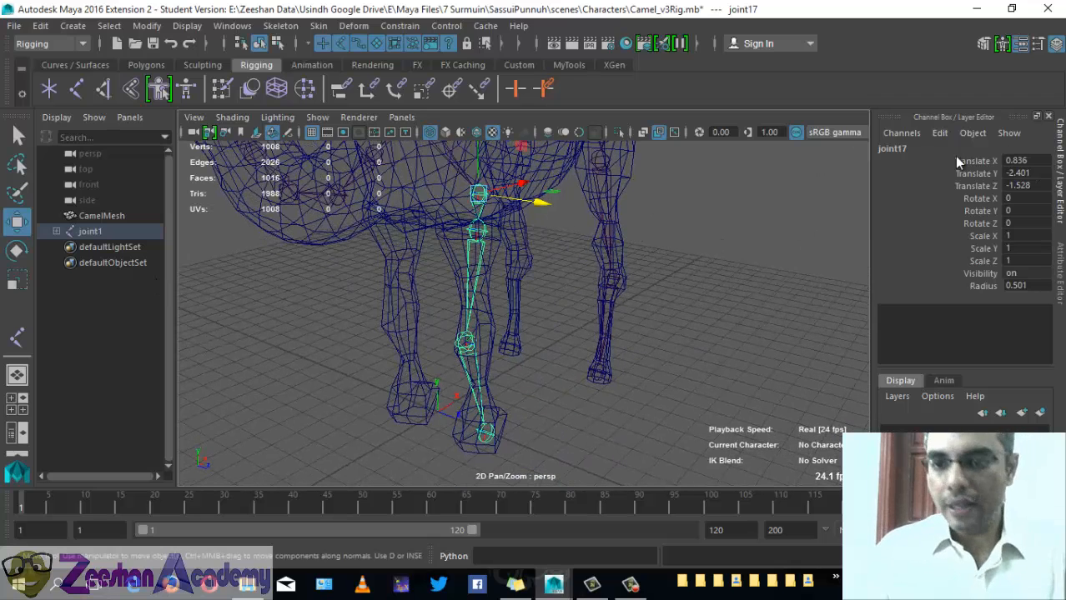
# Step: Rename the front leg's first joint to Fr_Rt_Upleg
pyautogui.doubleClick(926, 149)
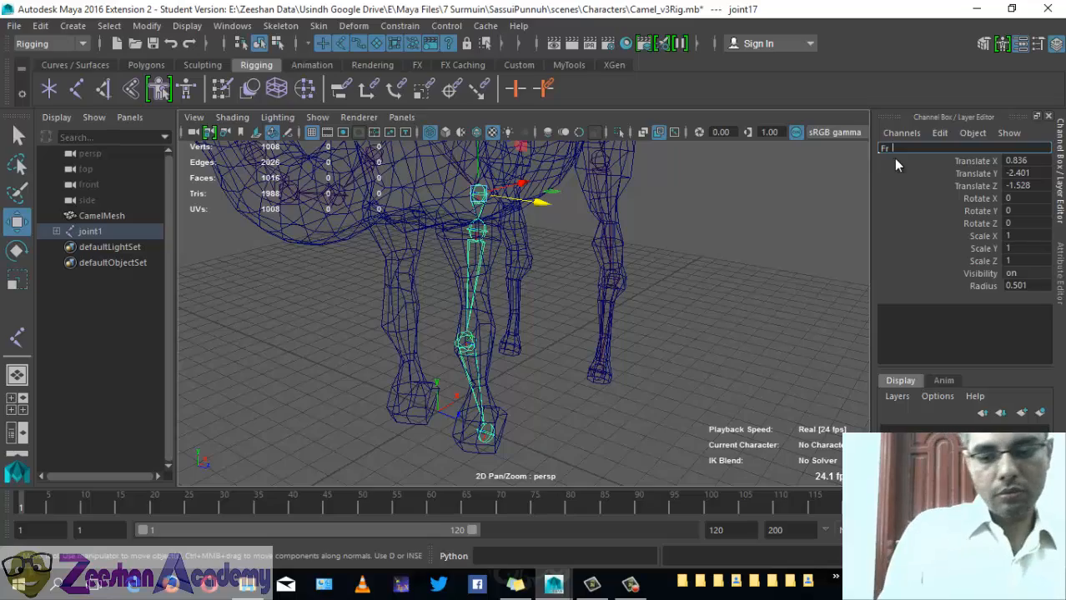
pyautogui.write('Fr_')
pyautogui.press('Return')
pyautogui.keyDown('alt'); pyautogui.moveTo(733, 242); pyautogui.dragTo(593, 338); pyautogui.keyUp('alt')
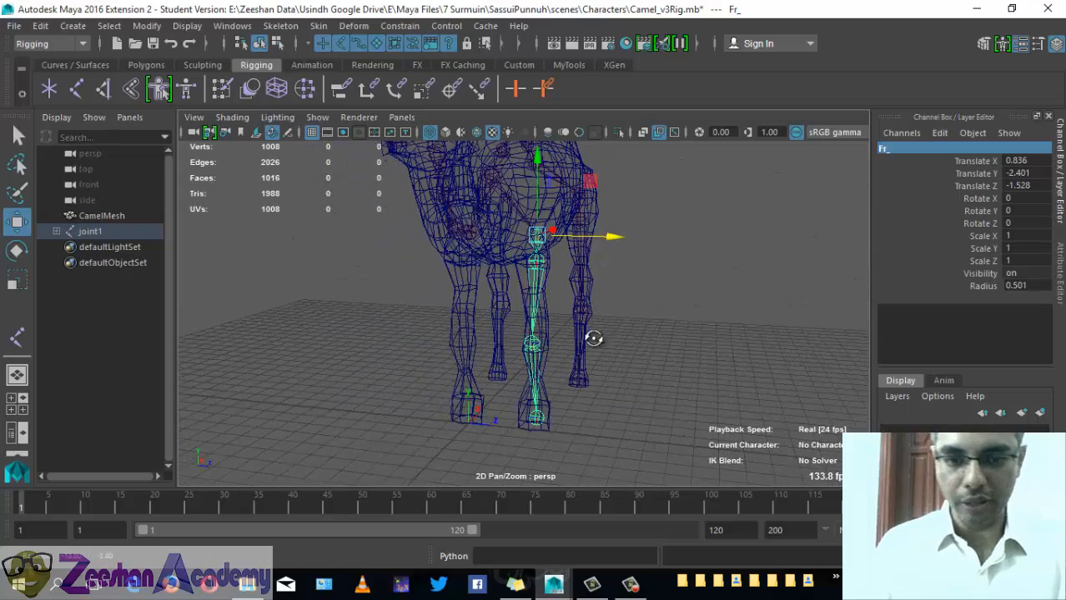
pyautogui.click(916, 148)
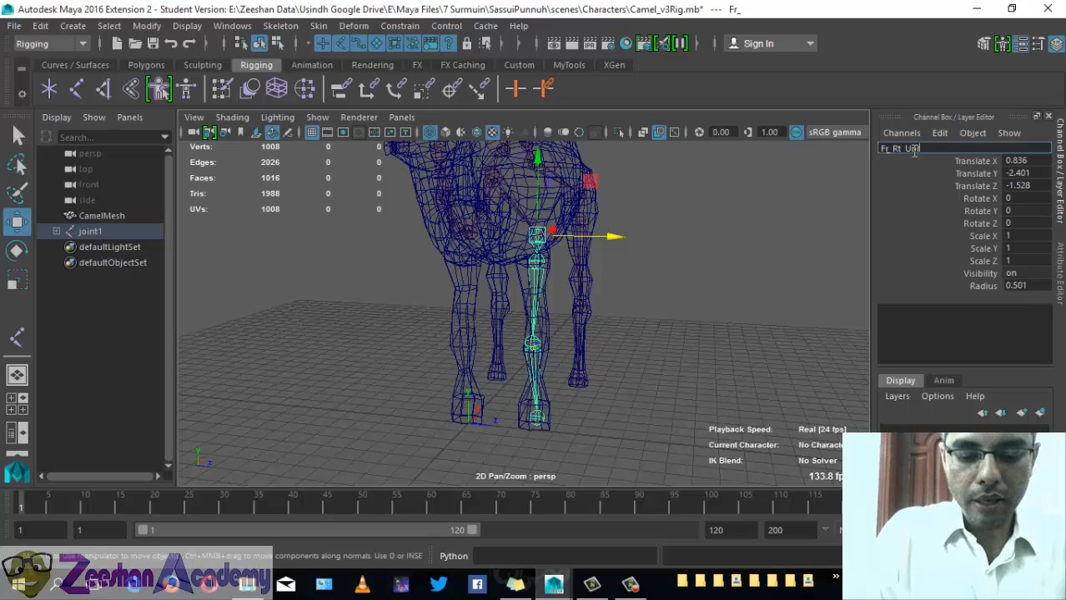
pyautogui.press('Return')
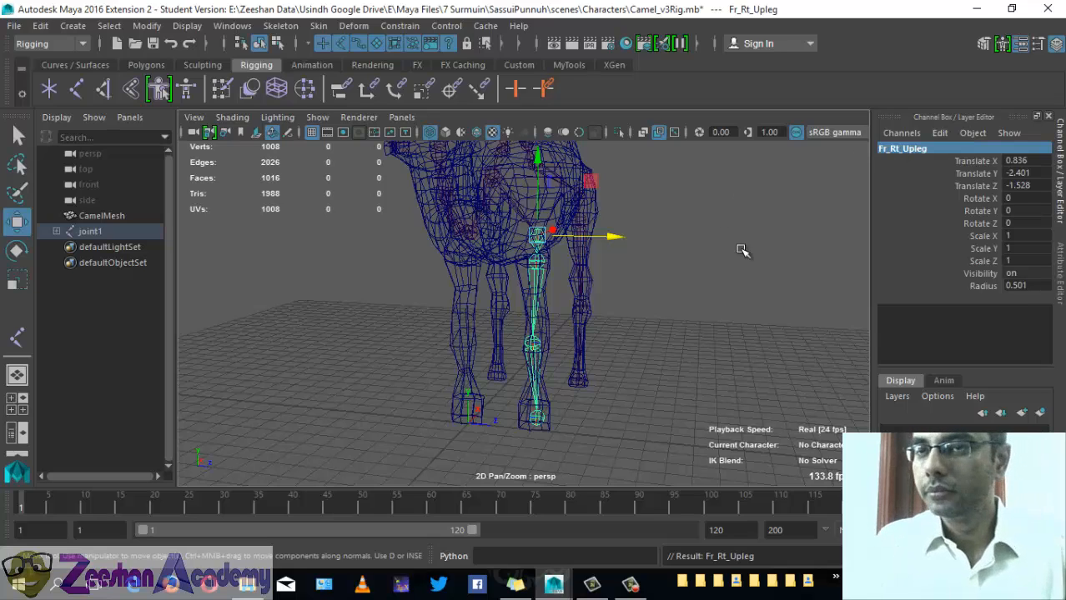
# Step: Reuse the Fr_Rt_ prefix from the upper front leg joint to rename joint19 in the same chain as Fr_Rt_Ankel
pyautogui.keyDown('alt'); pyautogui.moveTo(504, 333); pyautogui.dragTo(579, 334); pyautogui.keyUp('alt')
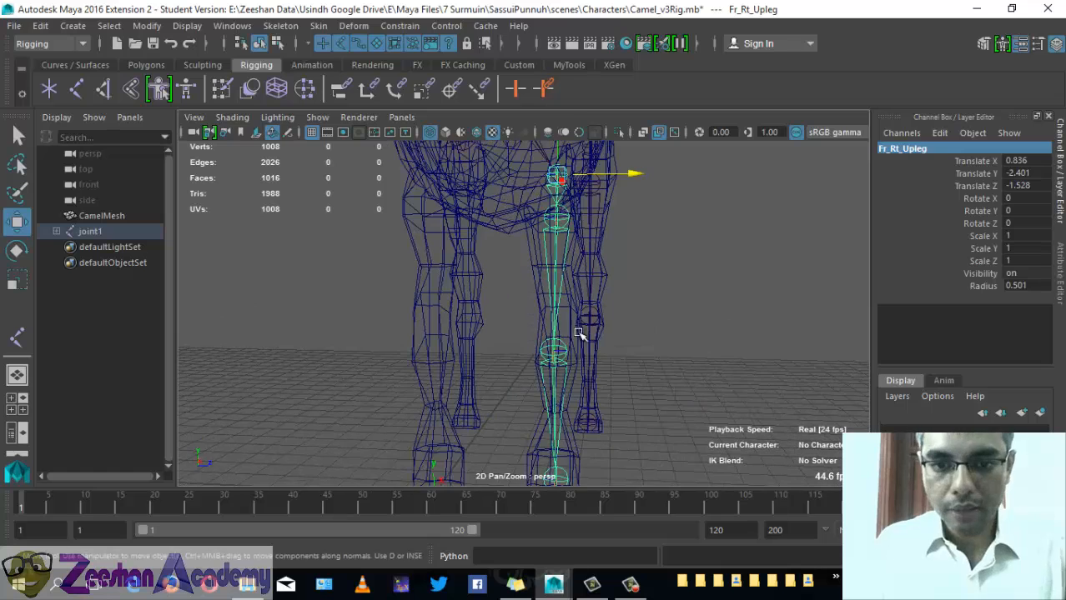
pyautogui.click(899, 150)
pyautogui.moveTo(902, 150); pyautogui.dragTo(832, 157)
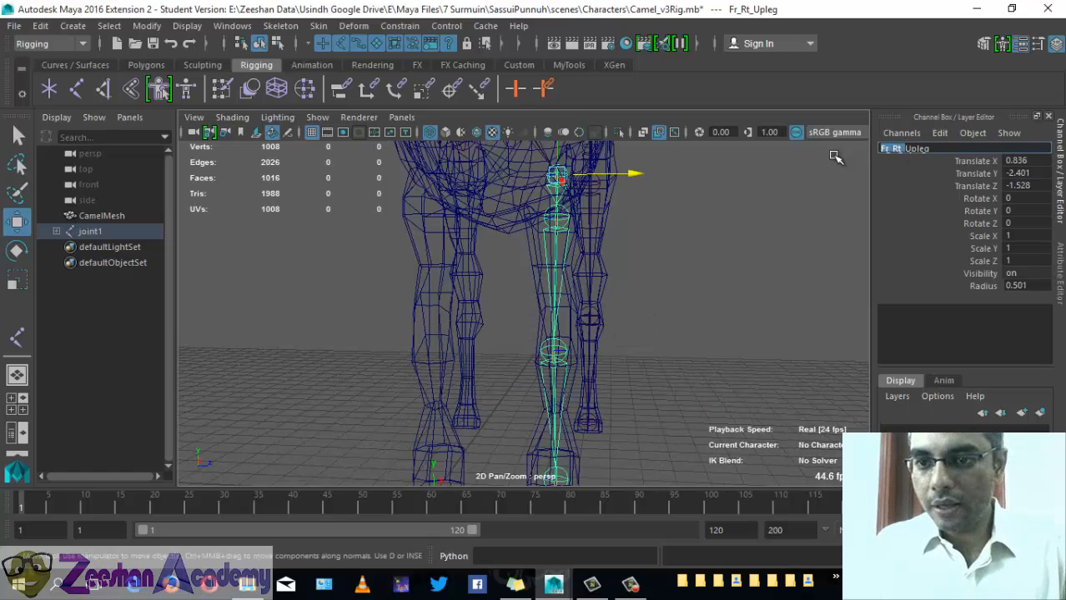
pyautogui.click(555, 350)
pyautogui.click(929, 147)
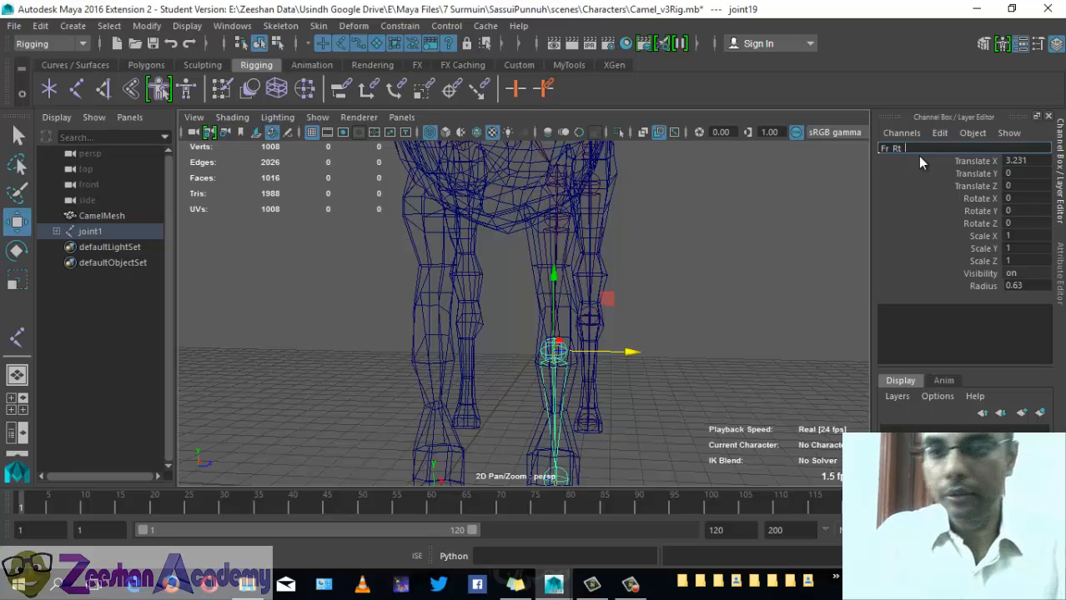
pyautogui.write('Ankel')
pyautogui.press('Return')
# Step: Rename the hind leg's first joint to Bk_Rt_Upleg_1
pyautogui.keyDown('alt'); pyautogui.moveTo(633, 367); pyautogui.dragTo(538, 260); pyautogui.keyUp('alt')
pyautogui.click(530, 251)
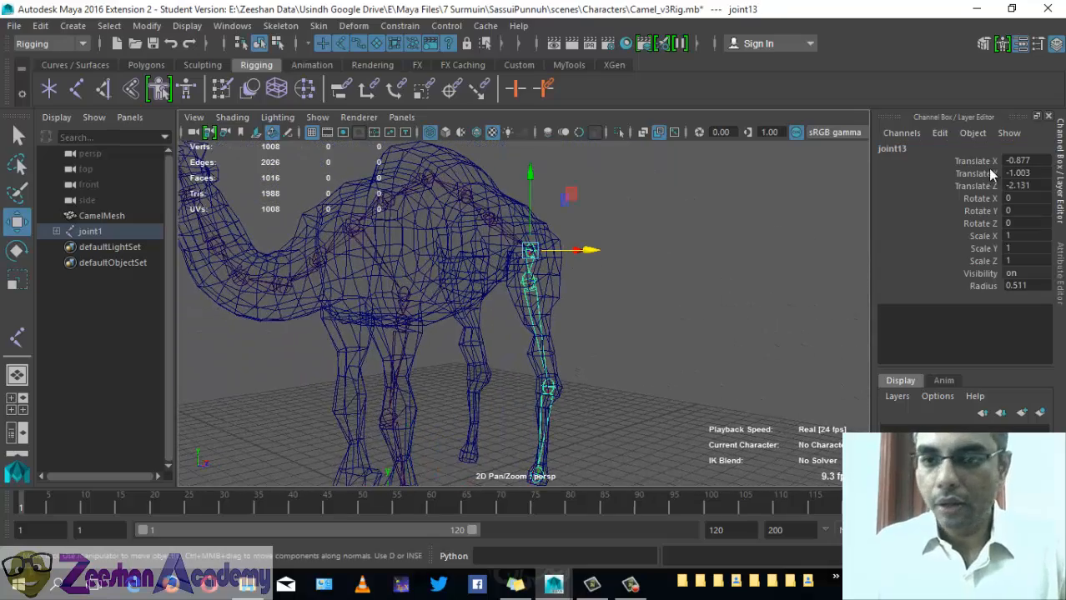
pyautogui.doubleClick(931, 147)
pyautogui.write('Fr_Rt_')
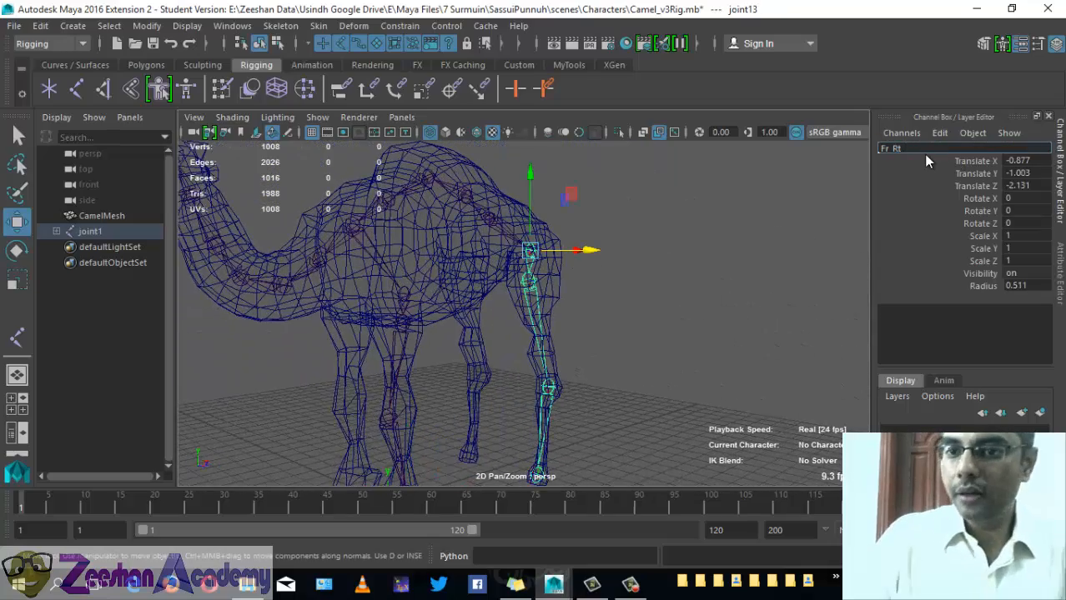
pyautogui.press('BackSpace')
pyautogui.press('BackSpace')
pyautogui.press('BackSpace')
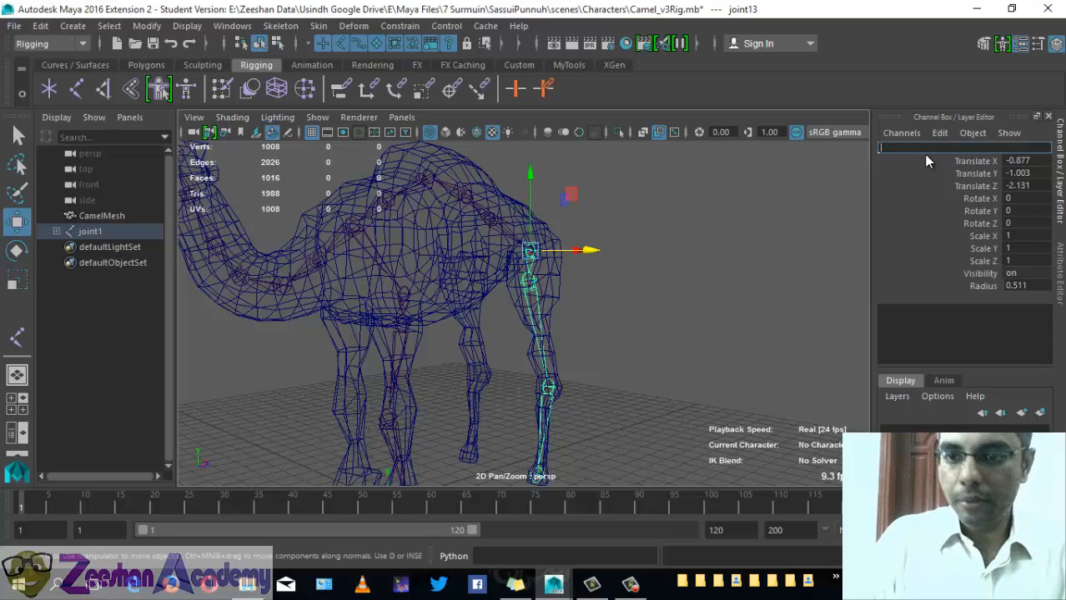
pyautogui.write('Bk_Rt_Uple')
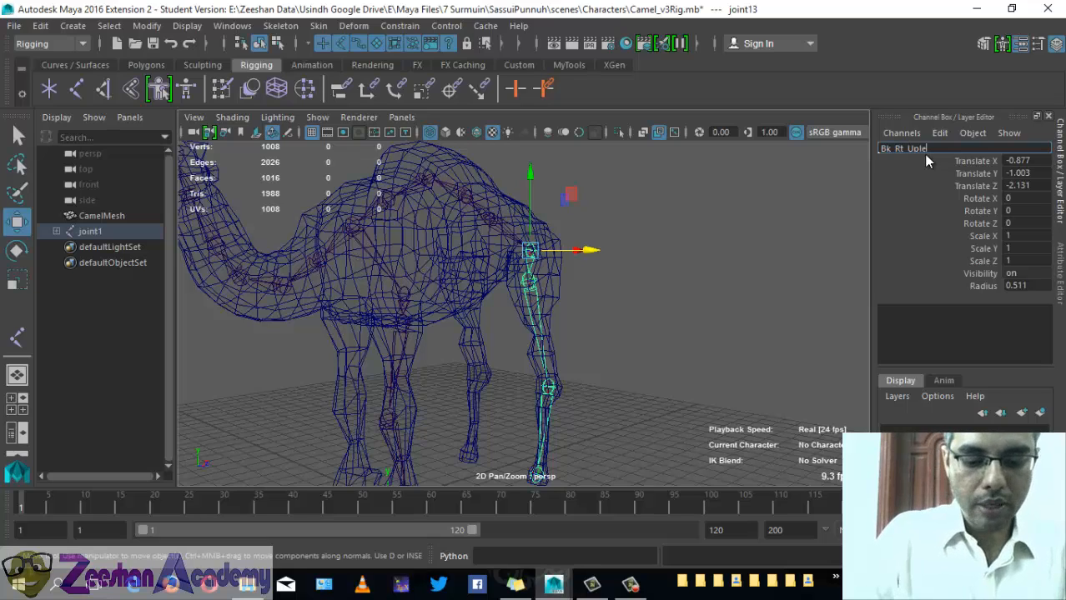
pyautogui.write('g_1')
pyautogui.press('Return')
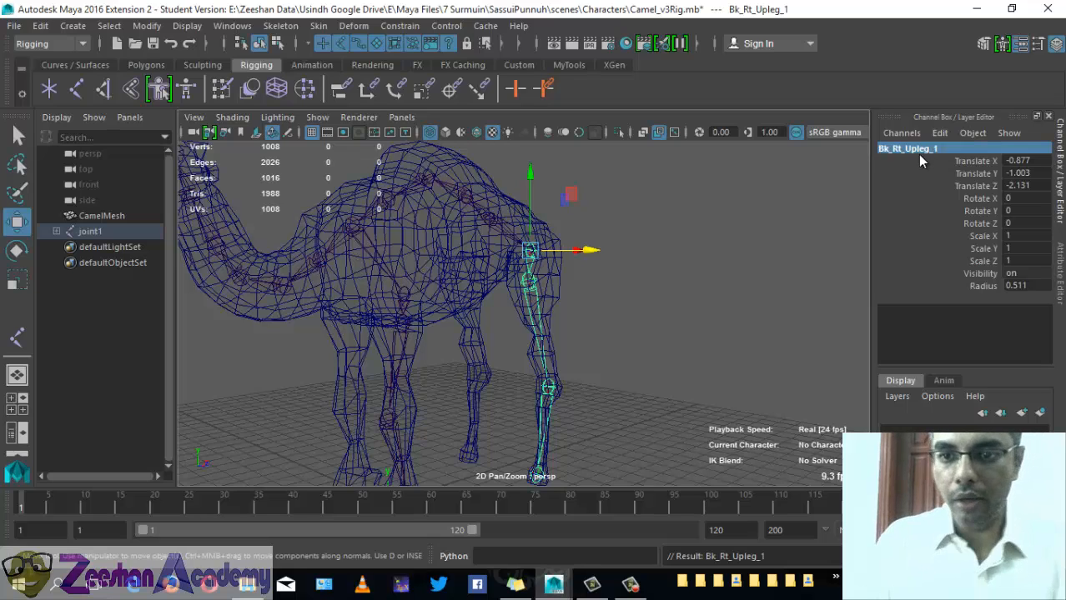
# Step: Reuse the Bk_Rt_ prefix from the hind leg's first joint to rename the second joint as Bk_Rt_Leg
pyautogui.keyDown('alt'); pyautogui.moveTo(497, 320); pyautogui.dragTo(531, 294); pyautogui.keyUp('alt')
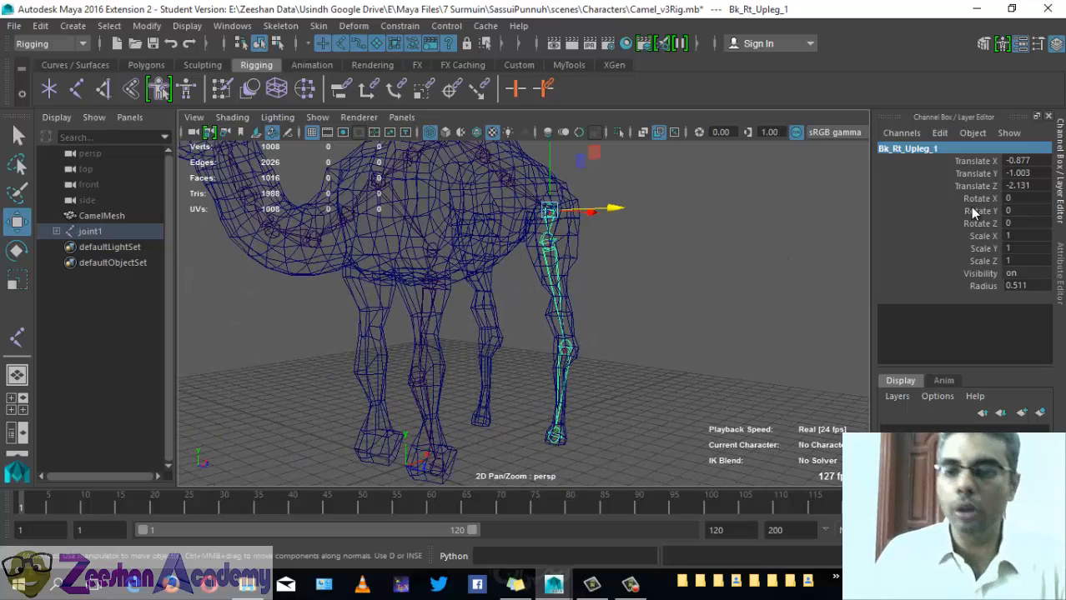
pyautogui.click(549, 242)
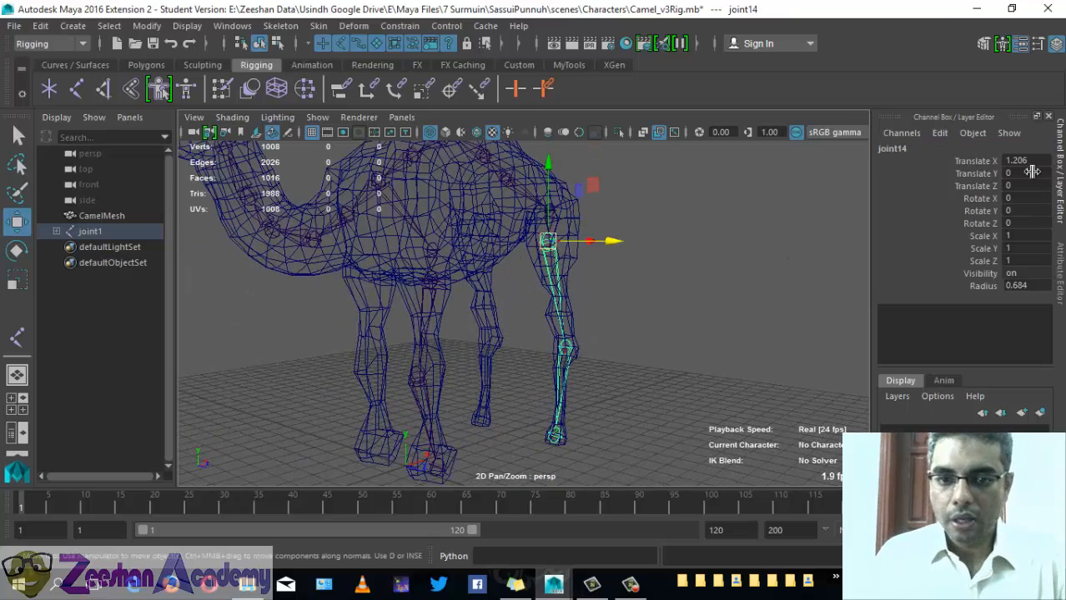
pyautogui.click(550, 210)
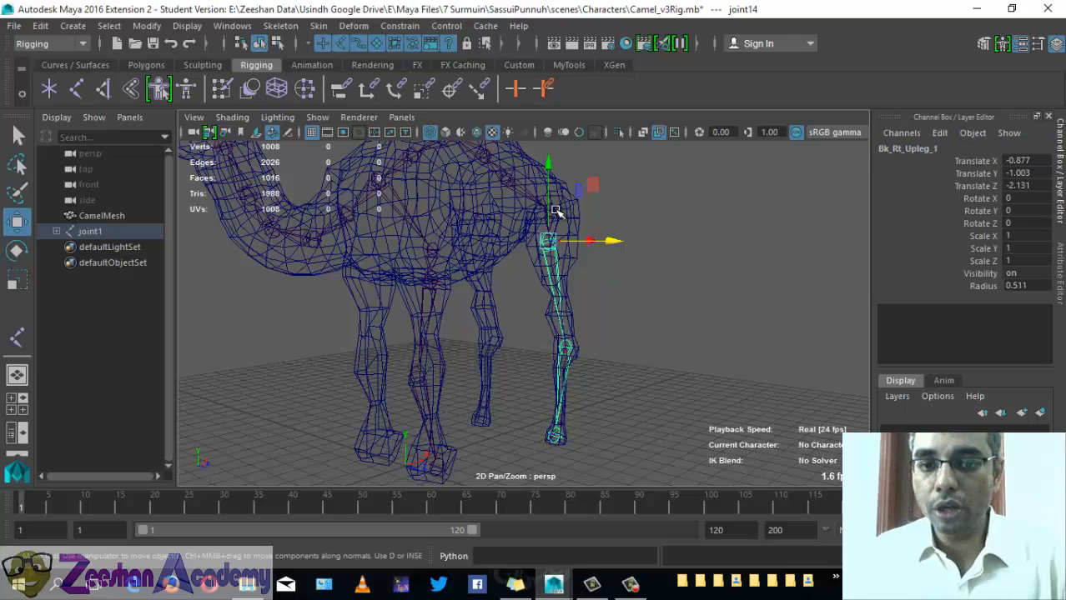
pyautogui.click(889, 148)
pyautogui.moveTo(905, 148); pyautogui.dragTo(848, 163)
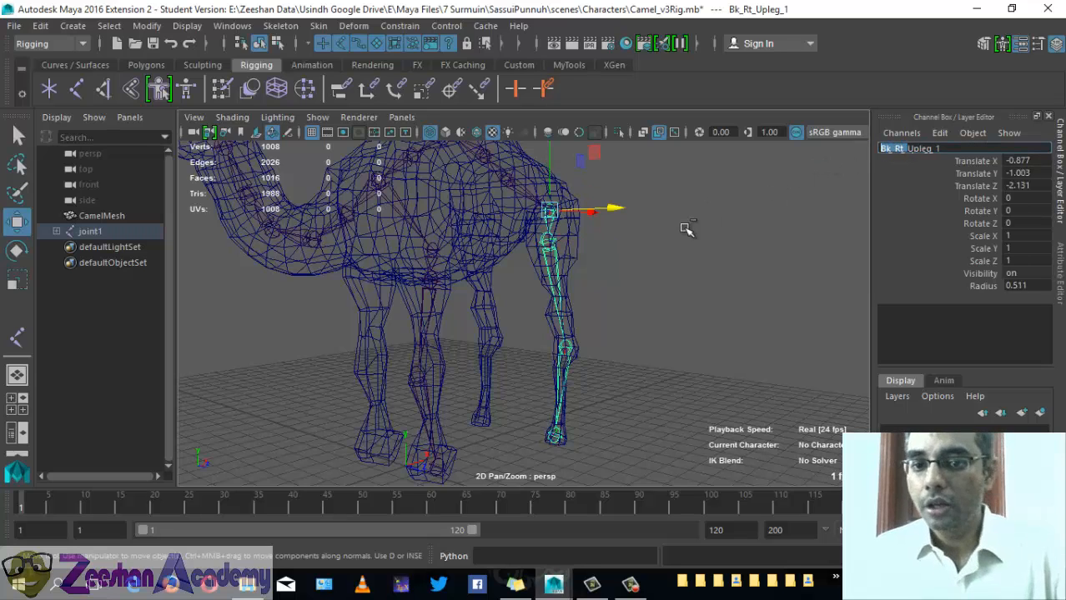
pyautogui.click(551, 268)
pyautogui.click(551, 269)
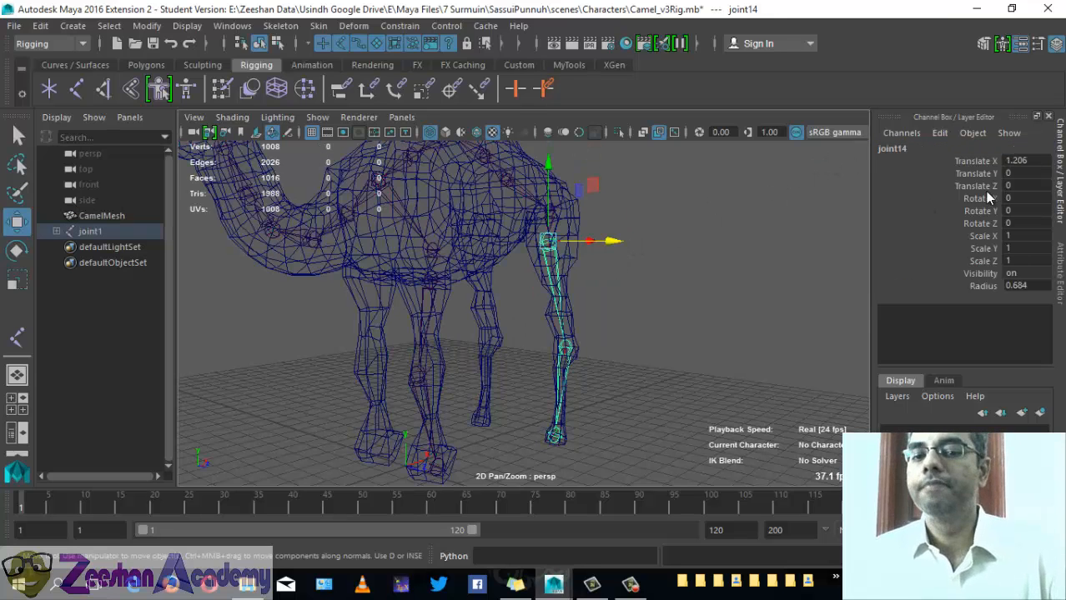
pyautogui.click(914, 149)
pyautogui.write('Bk_Rt_')
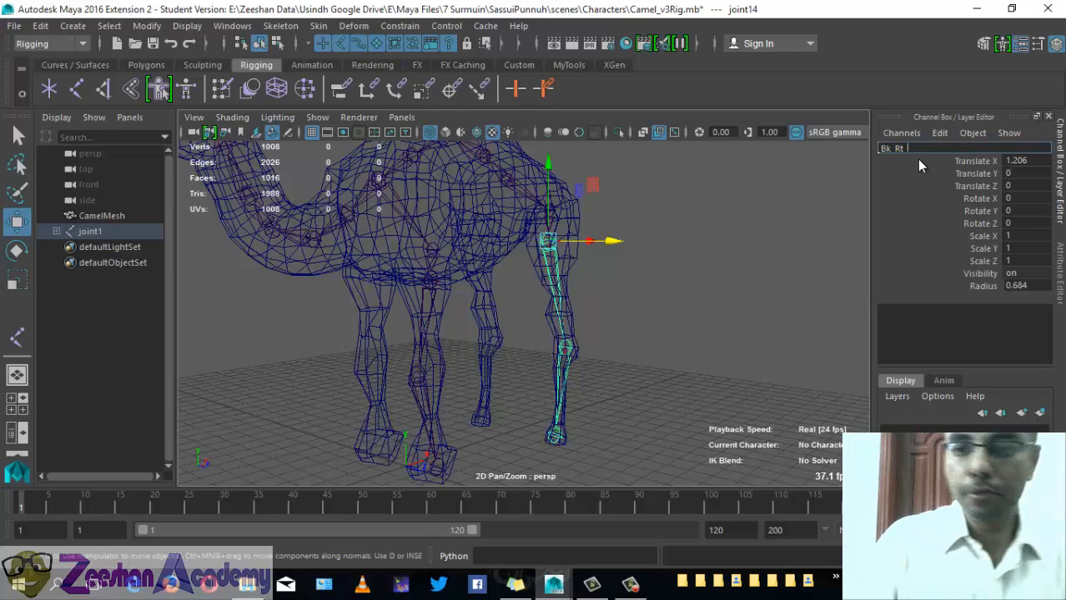
pyautogui.write('Leg')
pyautogui.press('Return')
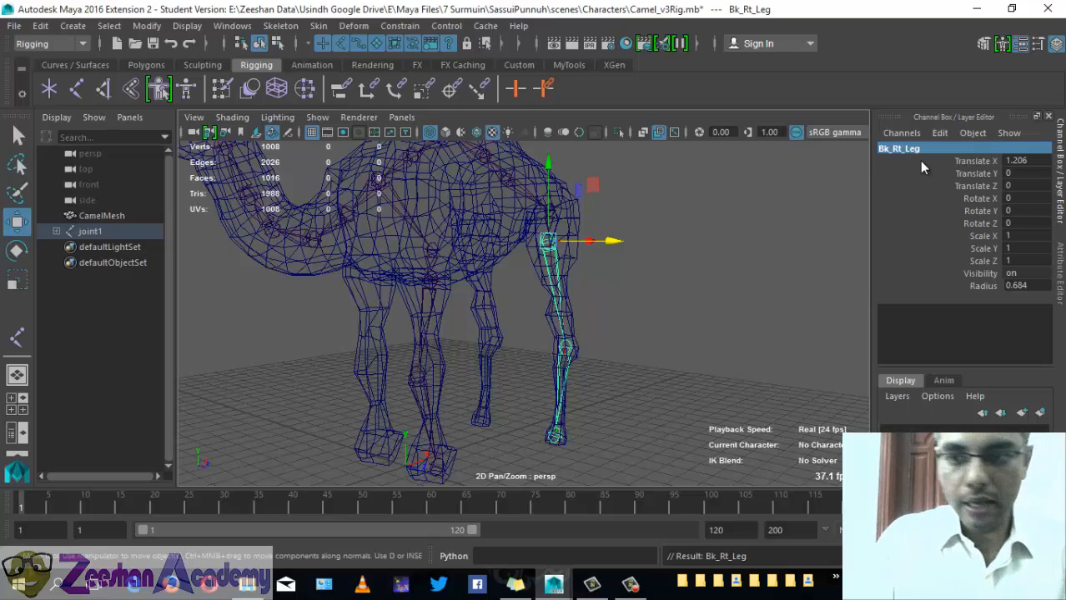
# Step: Rename the hind leg's knee joint to Bk_Rt_Knee
pyautogui.click(565, 348)
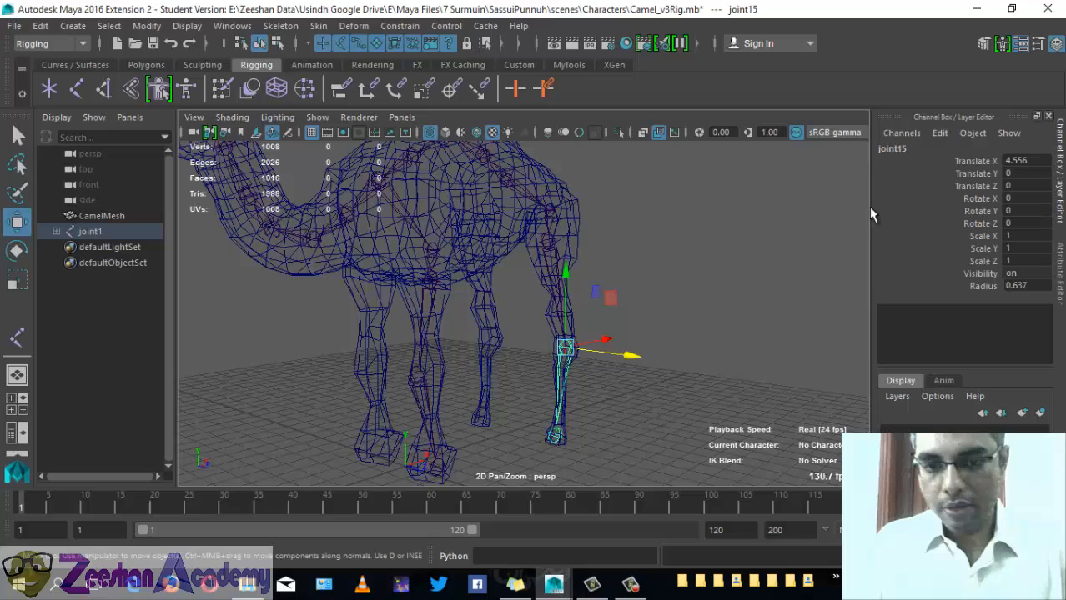
pyautogui.click(932, 147)
pyautogui.write('Bk_Rt_')
pyautogui.write('Kn')
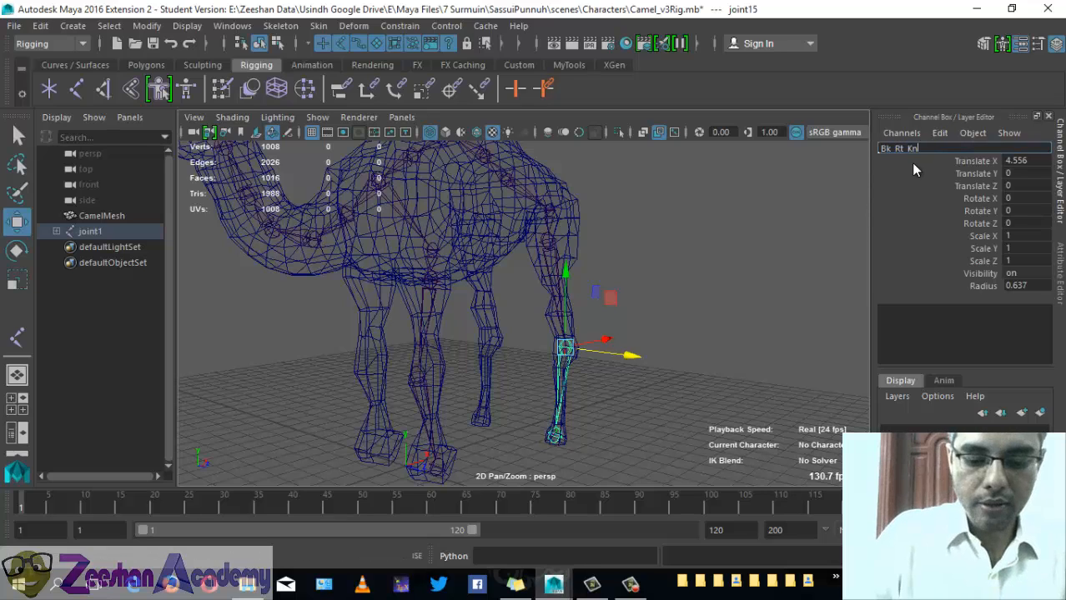
pyautogui.write('ee')
pyautogui.press('Return')
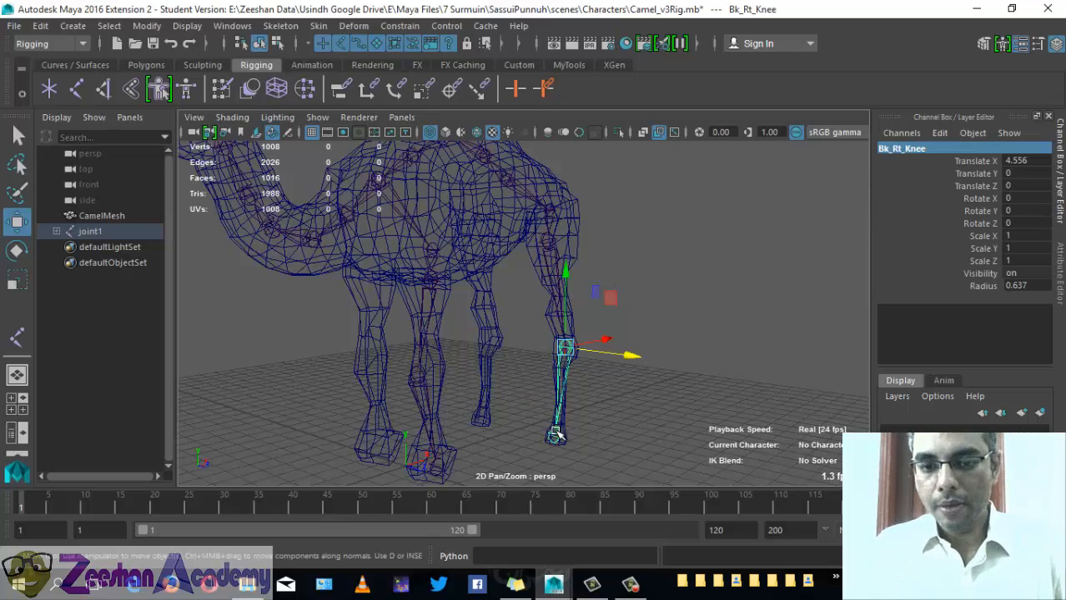
# Step: Rename the end joint at the hind leg's foot to Bk_Rt_Ankel
pyautogui.click(556, 433)
pyautogui.click(931, 148)
pyautogui.press('BackSpace')
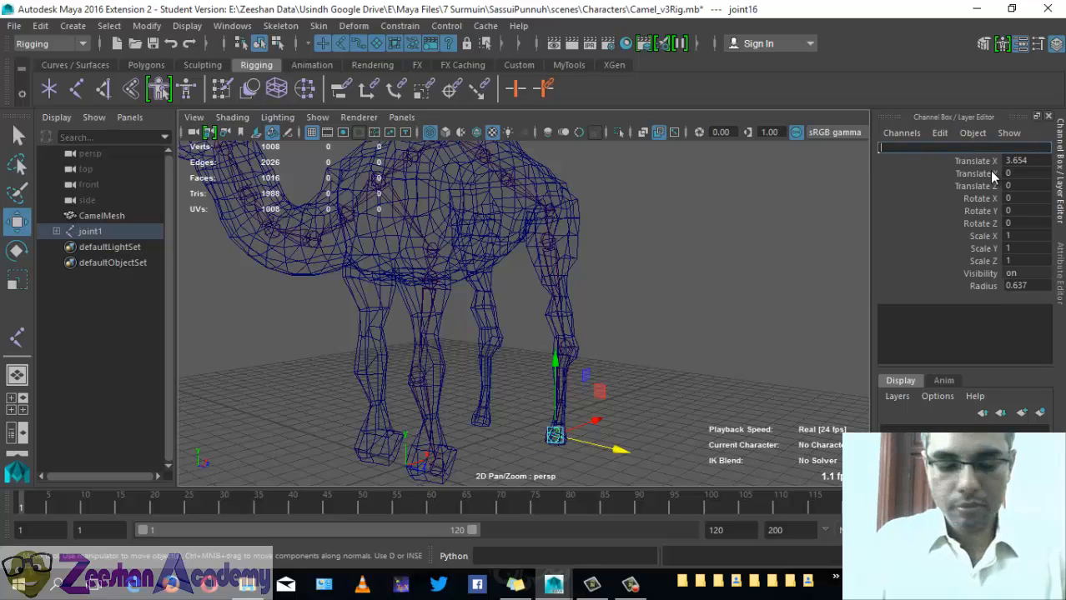
pyautogui.write('Bk_Rt_')
pyautogui.write('Ankel')
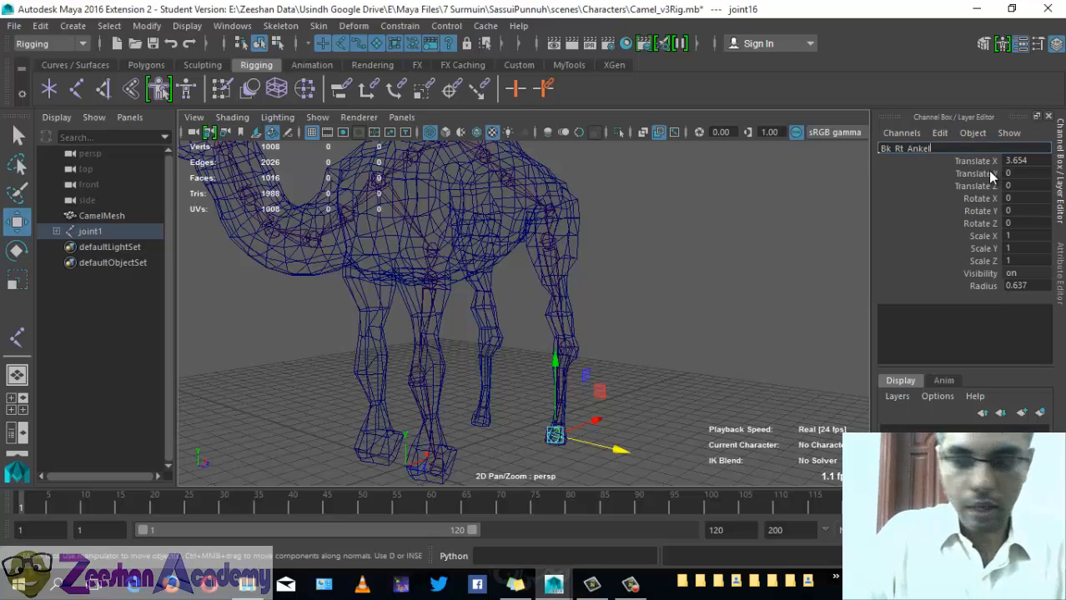
pyautogui.press('Return')
# Step: Rename the skeleton's top joint, joint1 at the camel's hip, to Root
pyautogui.keyDown('alt'); pyautogui.moveTo(418, 328); pyautogui.dragTo(553, 324); pyautogui.keyUp('alt')
pyautogui.click(546, 245)
pyautogui.keyDown('alt'); pyautogui.moveTo(524, 282); pyautogui.dragTo(460, 321); pyautogui.keyUp('alt')
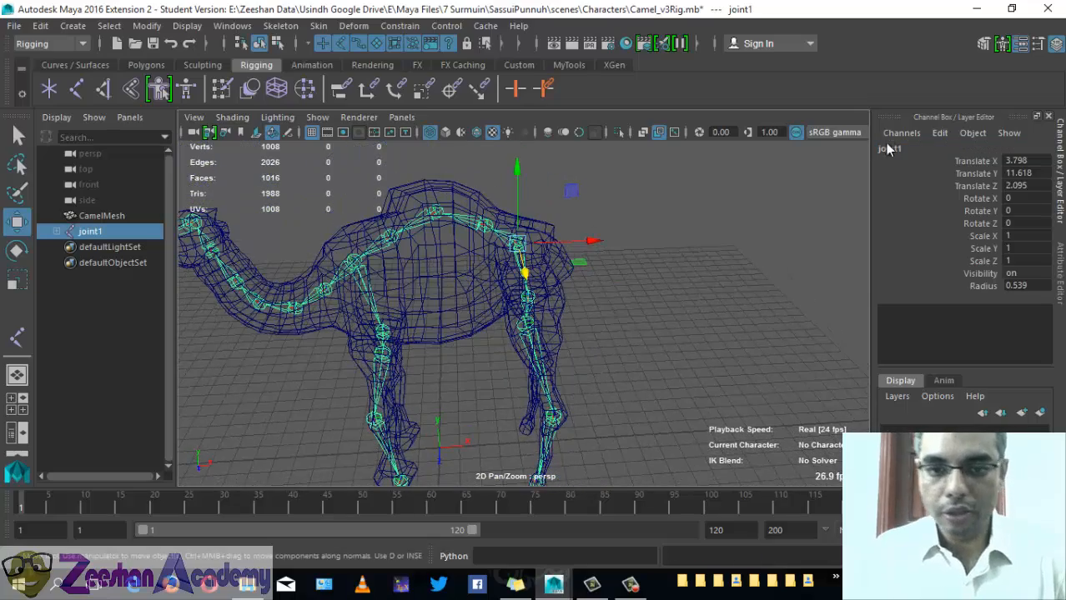
pyautogui.click(910, 150)
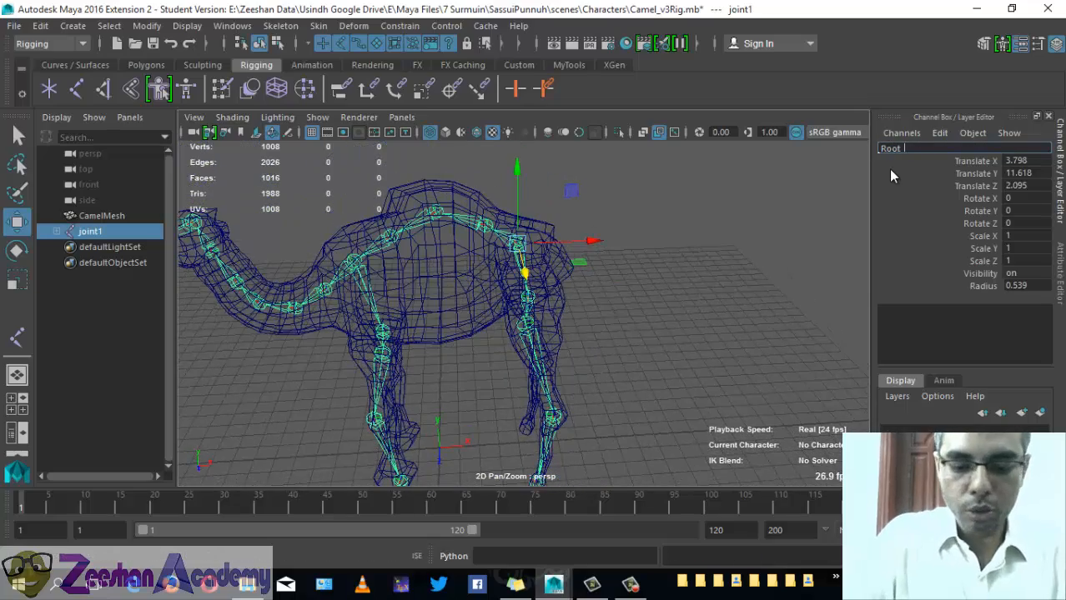
pyautogui.press('Return')
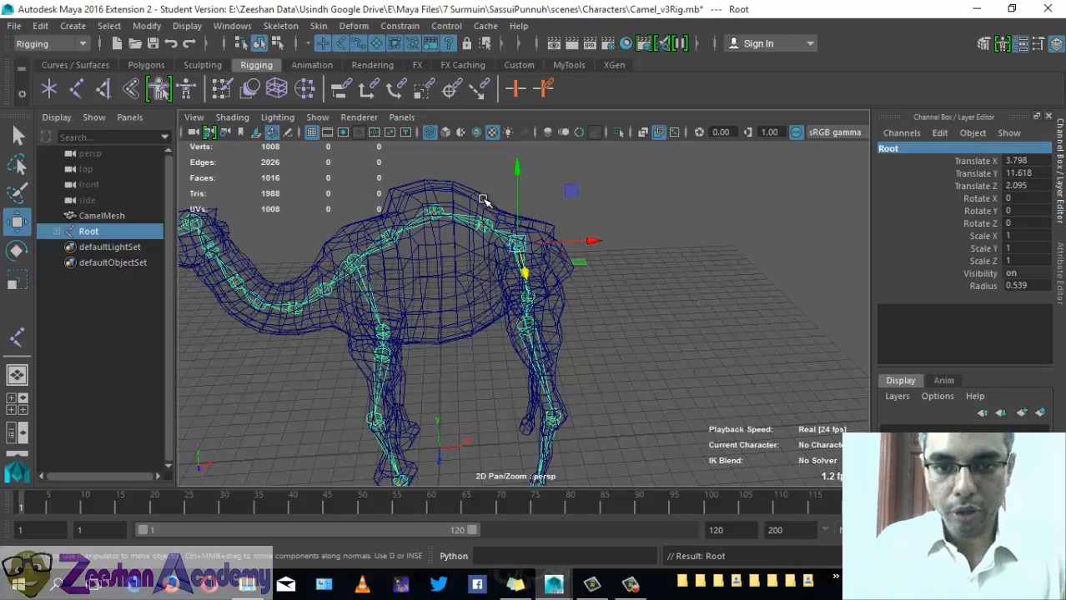
# Step: Rename the first two back joints after Root to Spine_1 and Spine_2
pyautogui.click(485, 225)
pyautogui.keyDown('alt'); pyautogui.moveTo(492, 289); pyautogui.dragTo(570, 292, button='middle'); pyautogui.keyUp('alt')
pyautogui.click(907, 151)
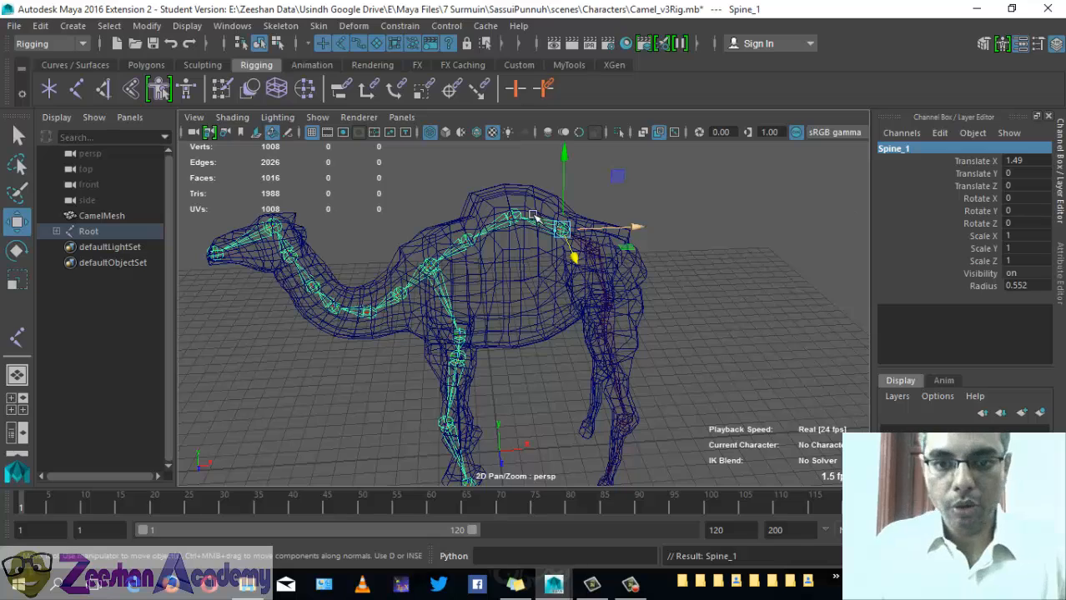
pyautogui.click(512, 217)
pyautogui.click(959, 150)
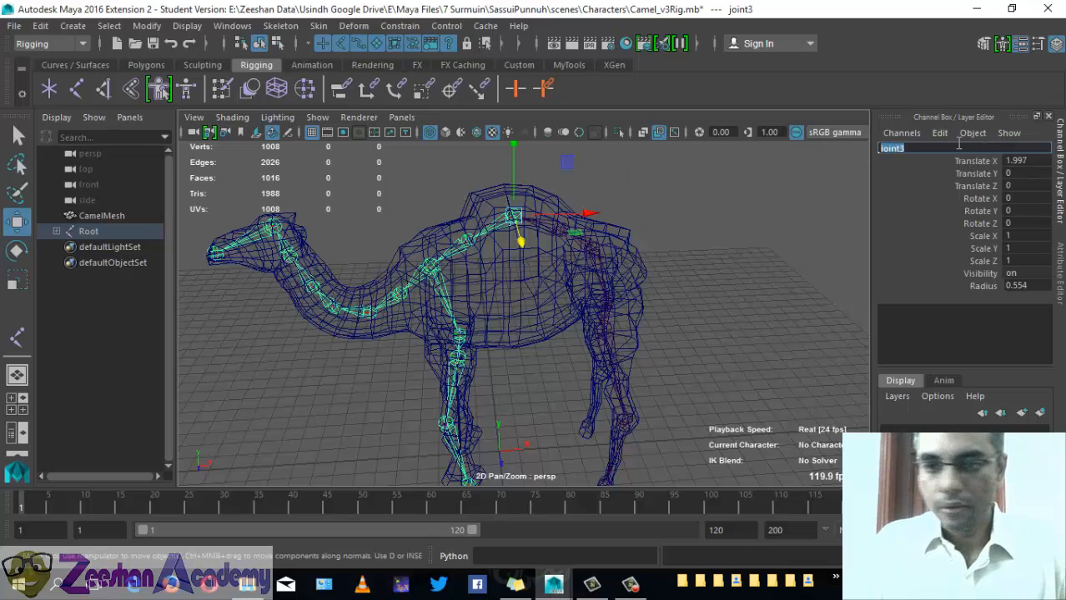
pyautogui.write('Spine_2')
pyautogui.press('Return')
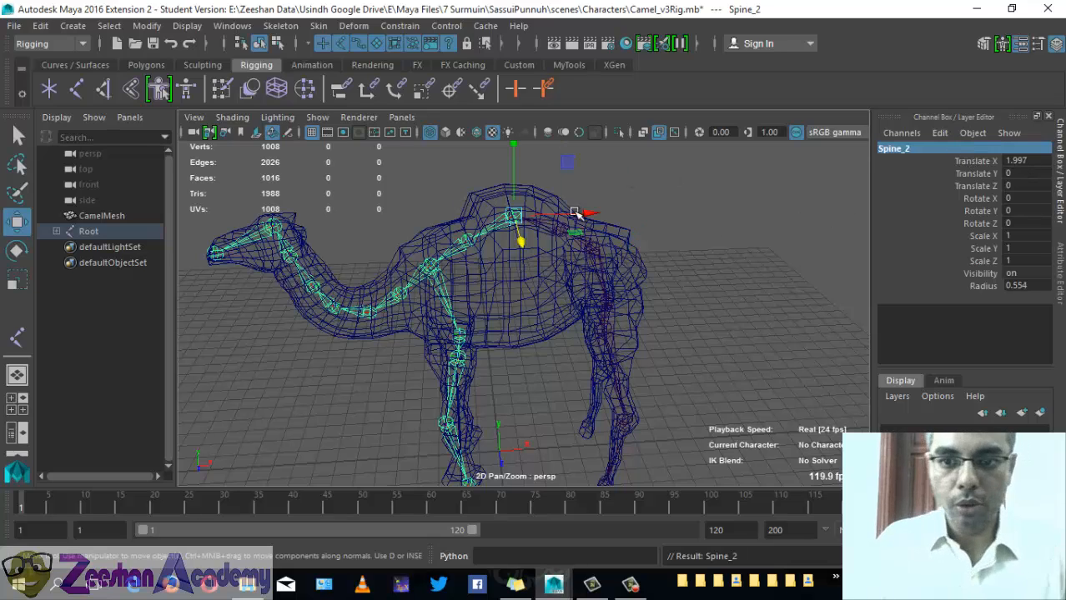
# Step: Rename the next two back joints towards the shoulder to Spine_3 and Spine_4
pyautogui.click(466, 238)
pyautogui.click(961, 150)
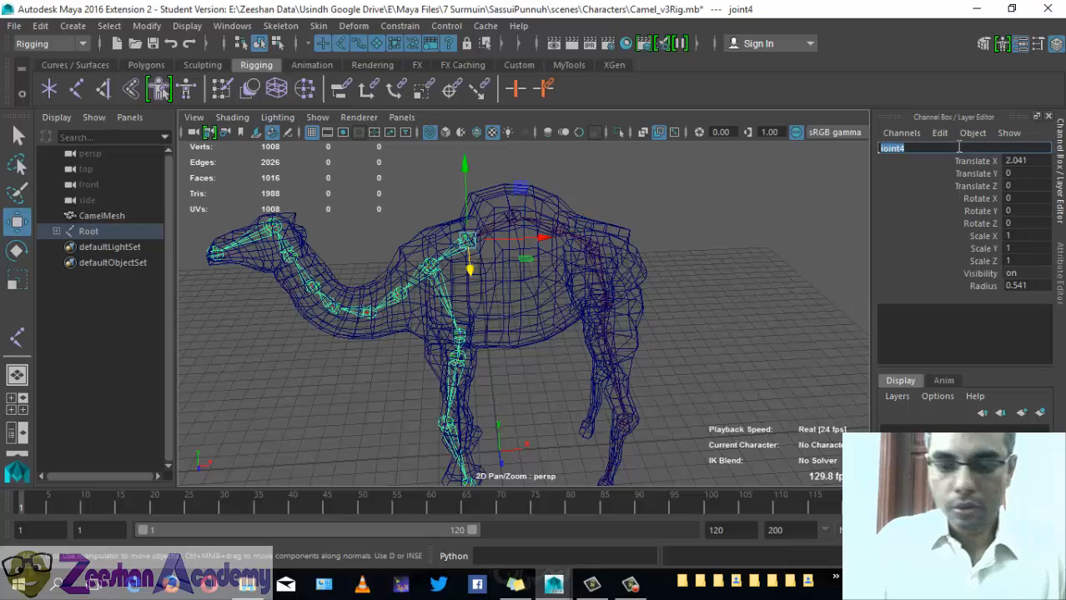
pyautogui.write('Spine_3')
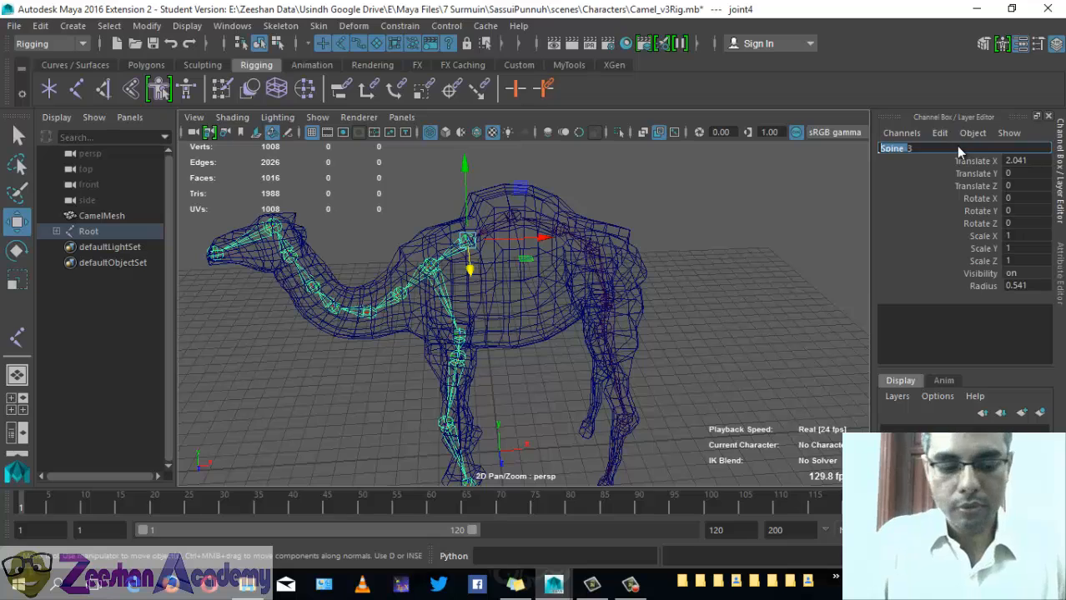
pyautogui.press('Return')
pyautogui.click(430, 266)
pyautogui.click(938, 149)
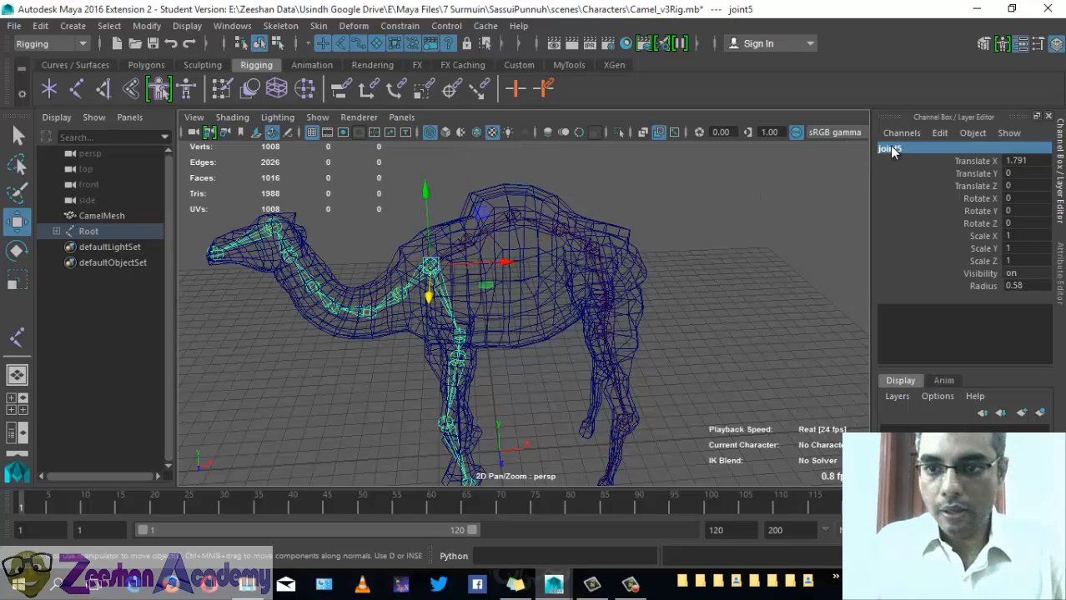
pyautogui.write('Spine_4')
pyautogui.press('Return')
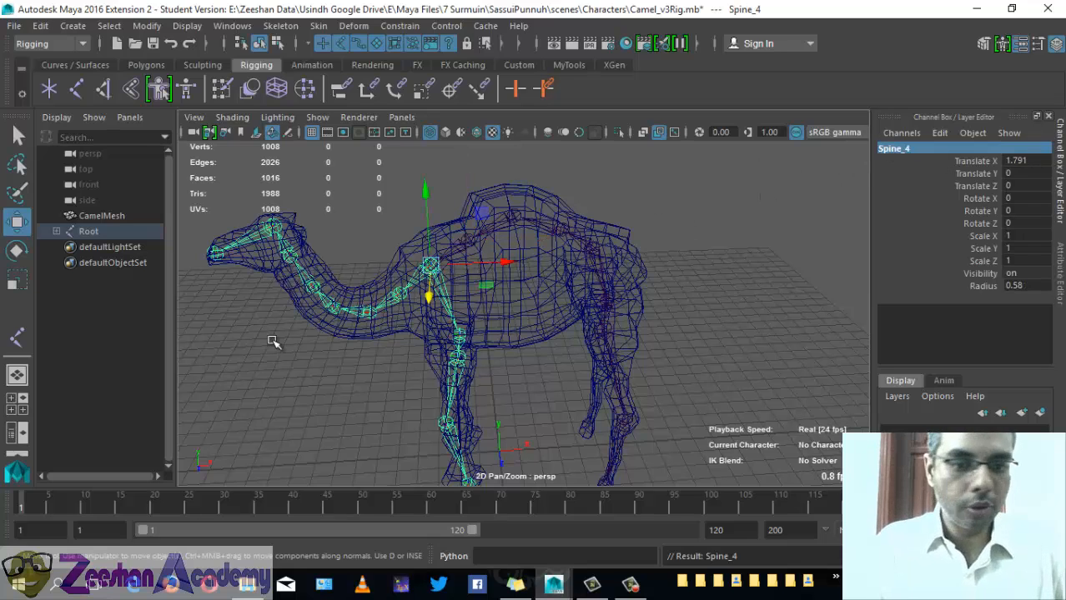
# Step: Rename the first joint at the base of the neck to Neck_1
pyautogui.keyDown('alt'); pyautogui.moveTo(439, 315); pyautogui.dragTo(601, 323, button='middle'); pyautogui.keyUp('alt')
pyautogui.scroll(3, 599, 322)
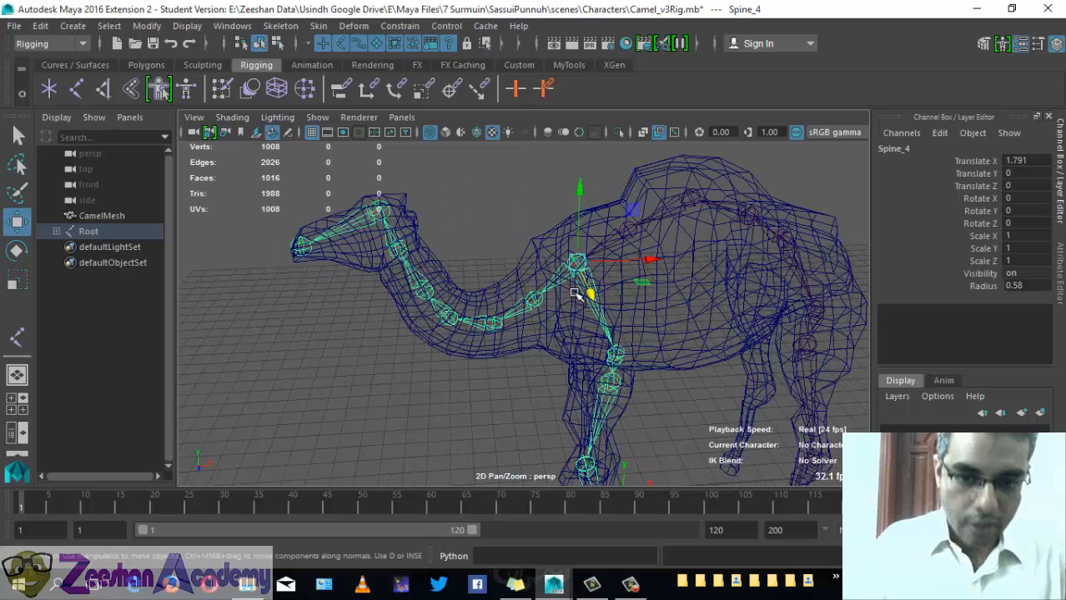
pyautogui.click(534, 299)
pyautogui.click(916, 149)
pyautogui.write('Ne')
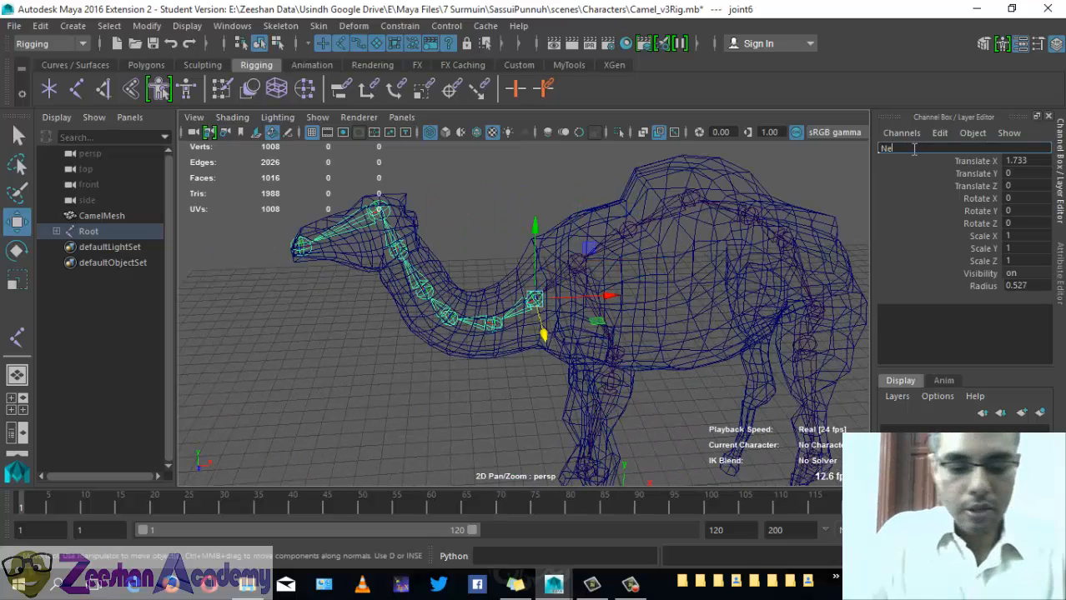
pyautogui.write('ck_1')
pyautogui.press('Return')
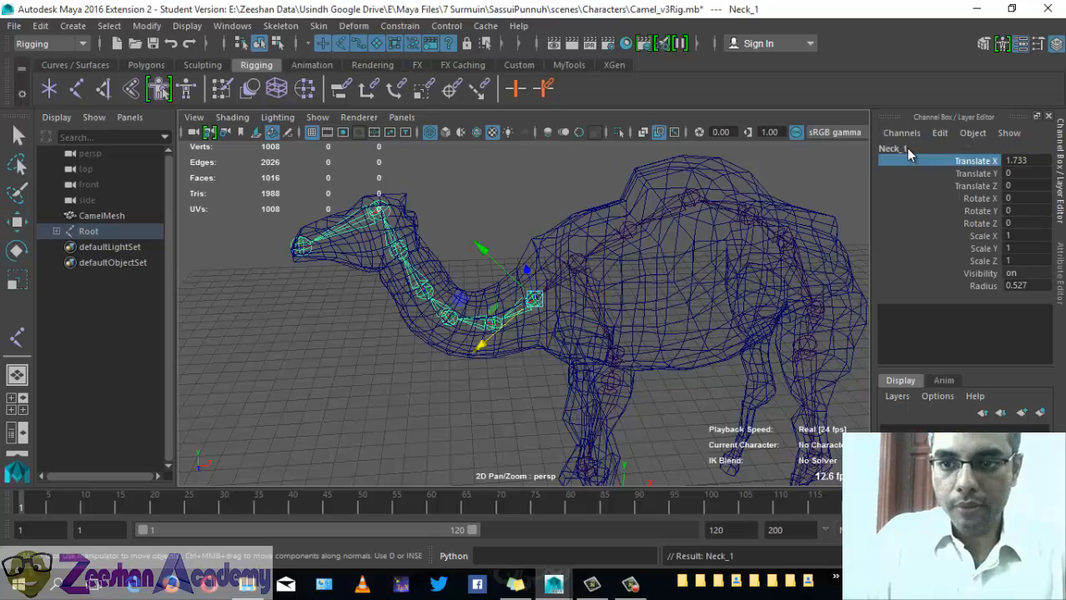
# Step: Rename the second neck joint, just after Neck_1 along the lower curve of the neck, to Neck2
pyautogui.click(893, 148)
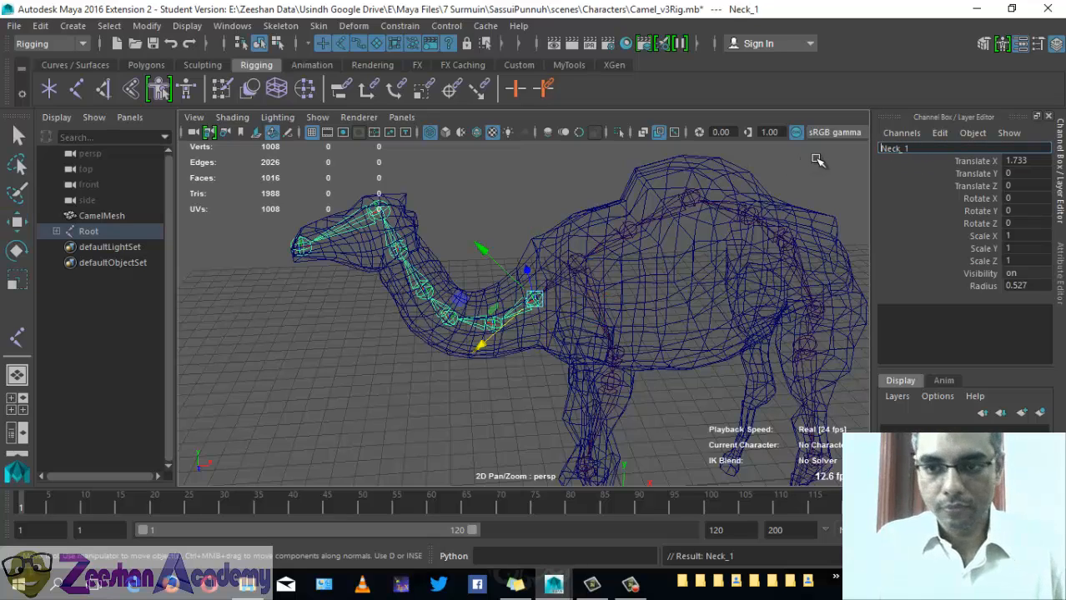
pyautogui.moveTo(472, 295); pyautogui.dragTo(485, 356)
pyautogui.click(918, 138)
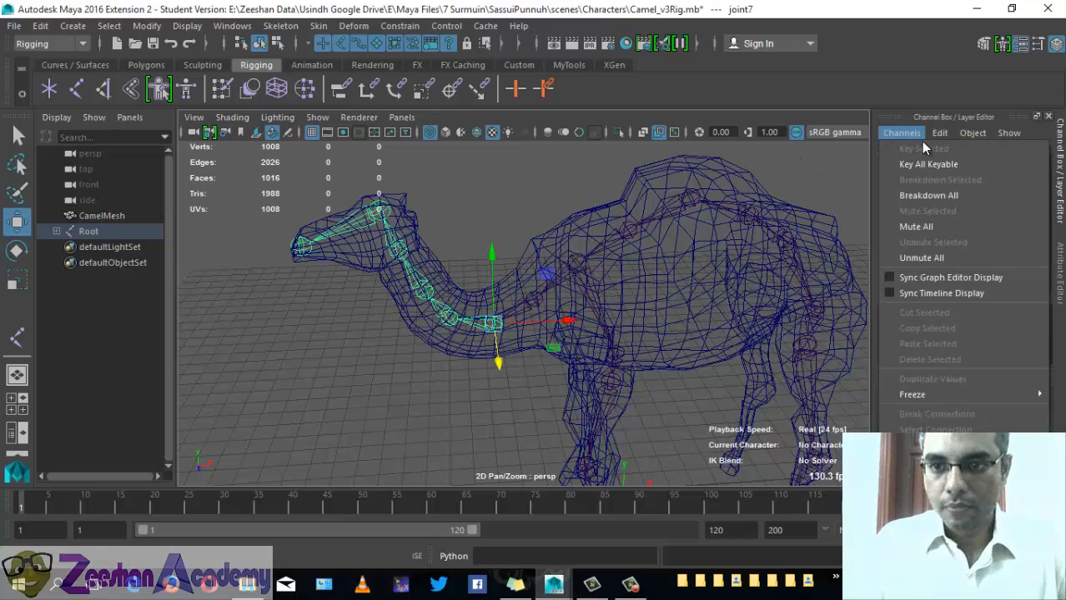
pyautogui.click(911, 139)
pyautogui.click(902, 149)
pyautogui.write('Neck')
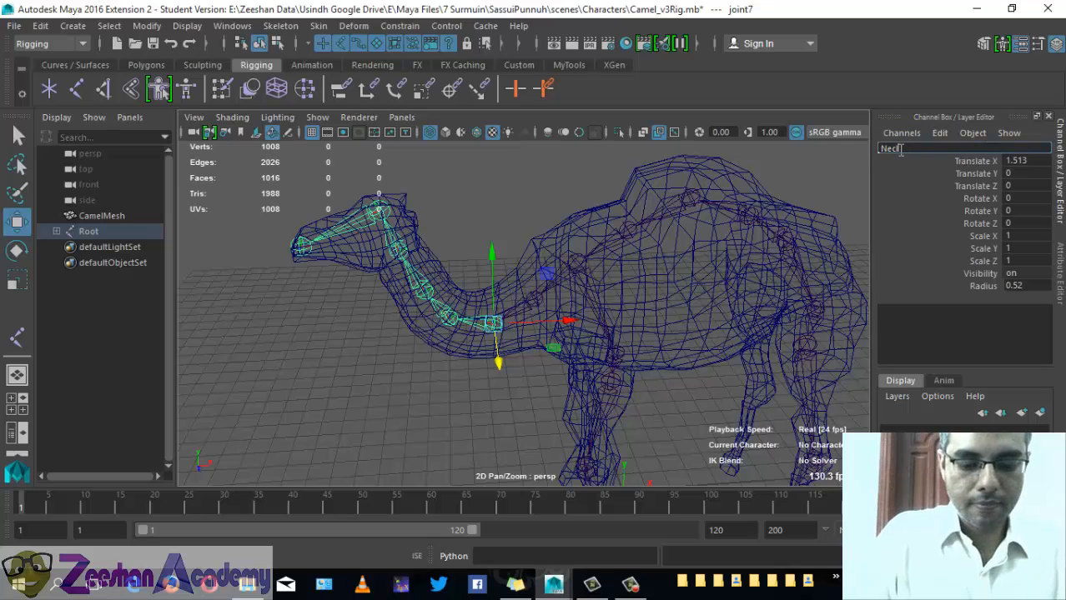
pyautogui.write('clk_2')
pyautogui.press('Return')
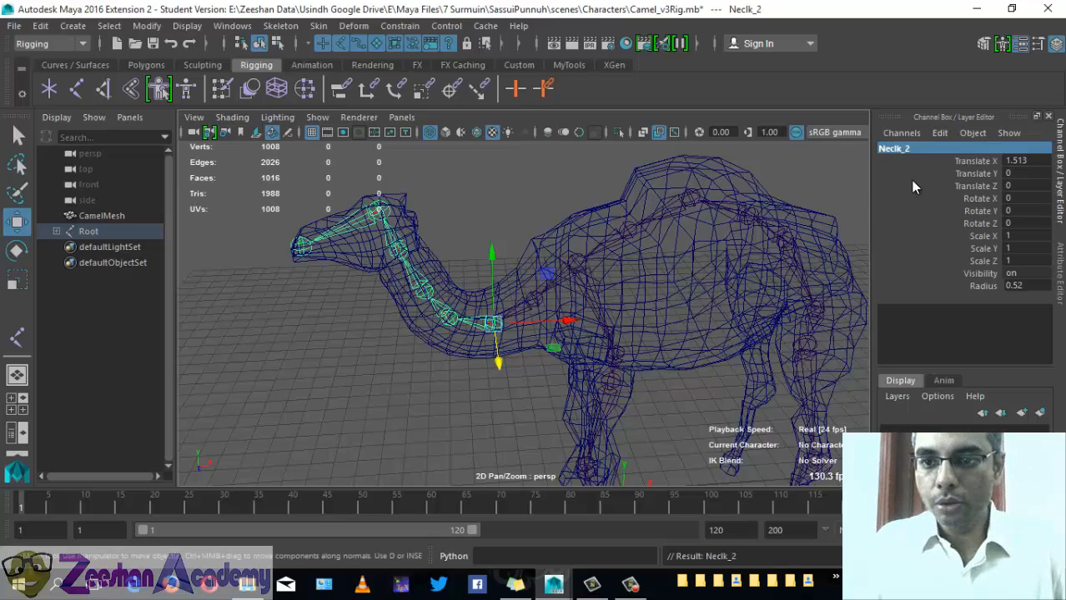
pyautogui.click(905, 150)
pyautogui.write('Neck2')
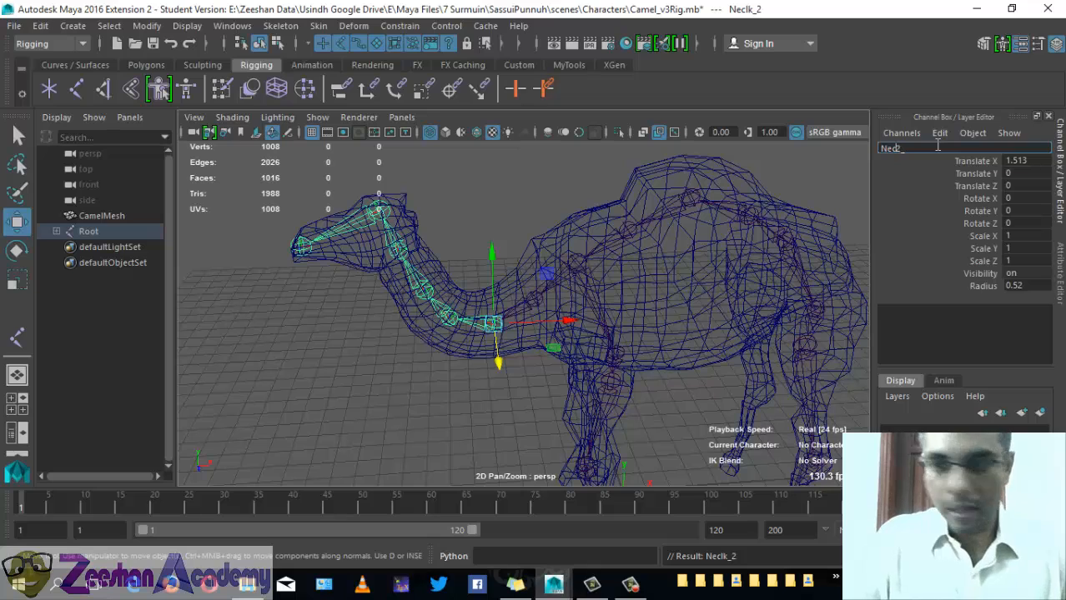
pyautogui.press('Return')
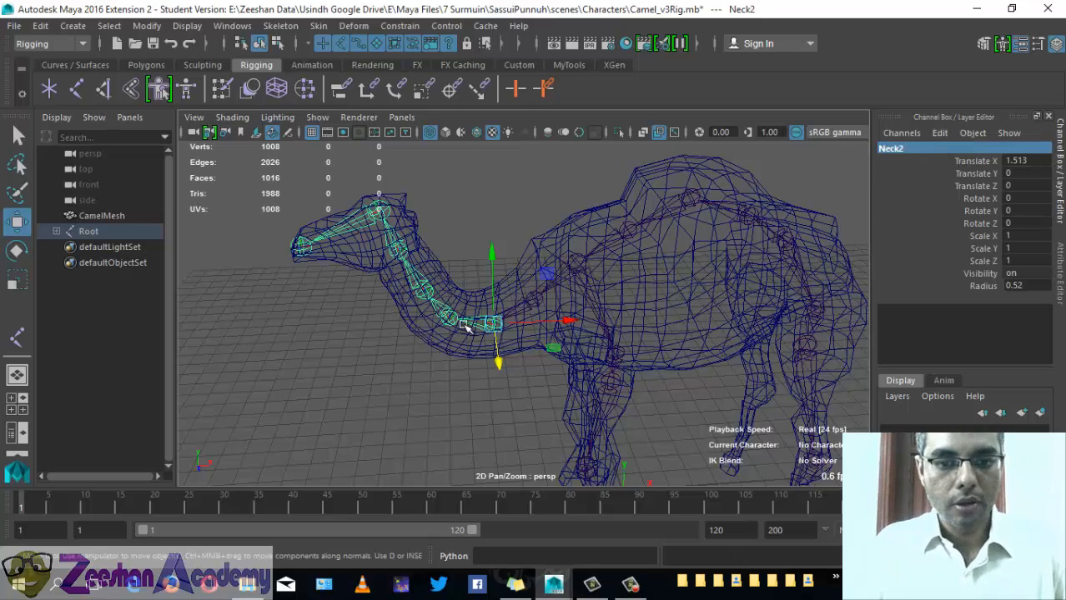
# Step: Rename the next two neck joints towards the head to Neck_3 and Neck_4
pyautogui.click(451, 319)
pyautogui.click(891, 148)
pyautogui.write('Neck_3')
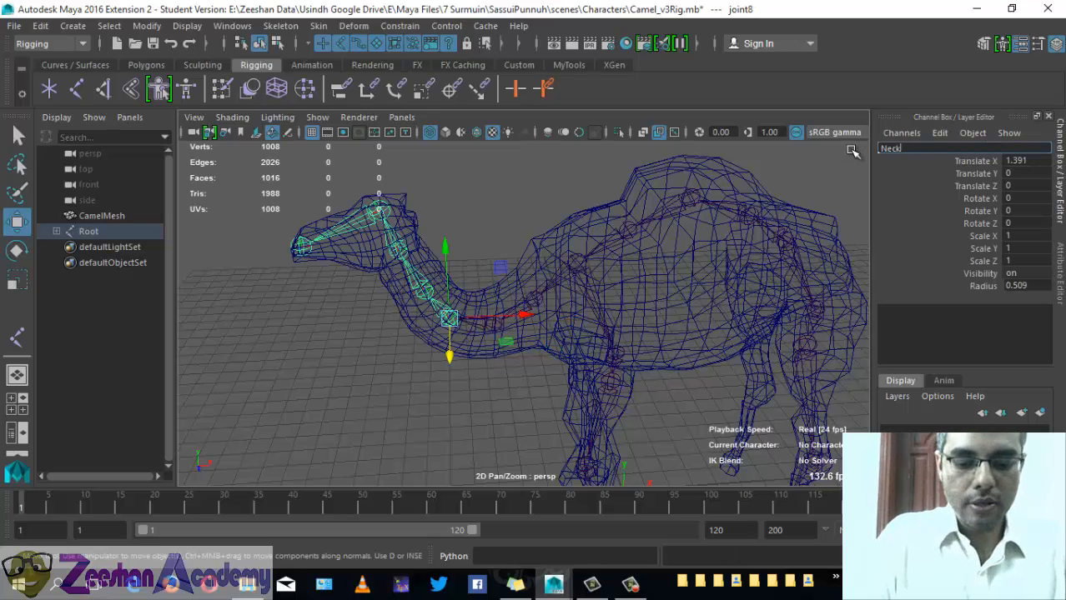
pyautogui.press('Return')
pyautogui.click(424, 290)
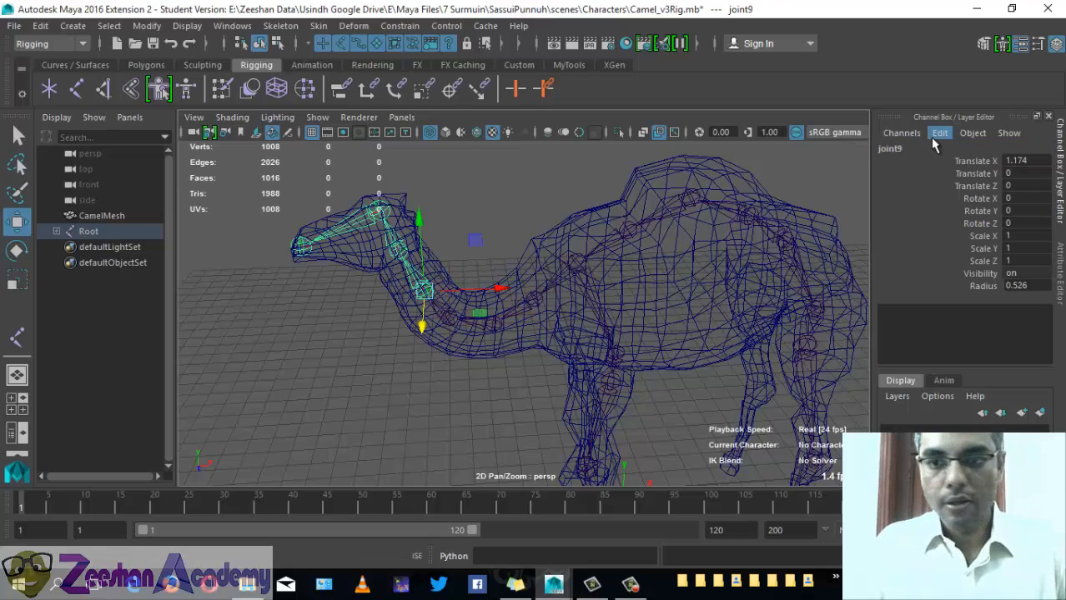
pyautogui.click(927, 148)
pyautogui.write('Neck')
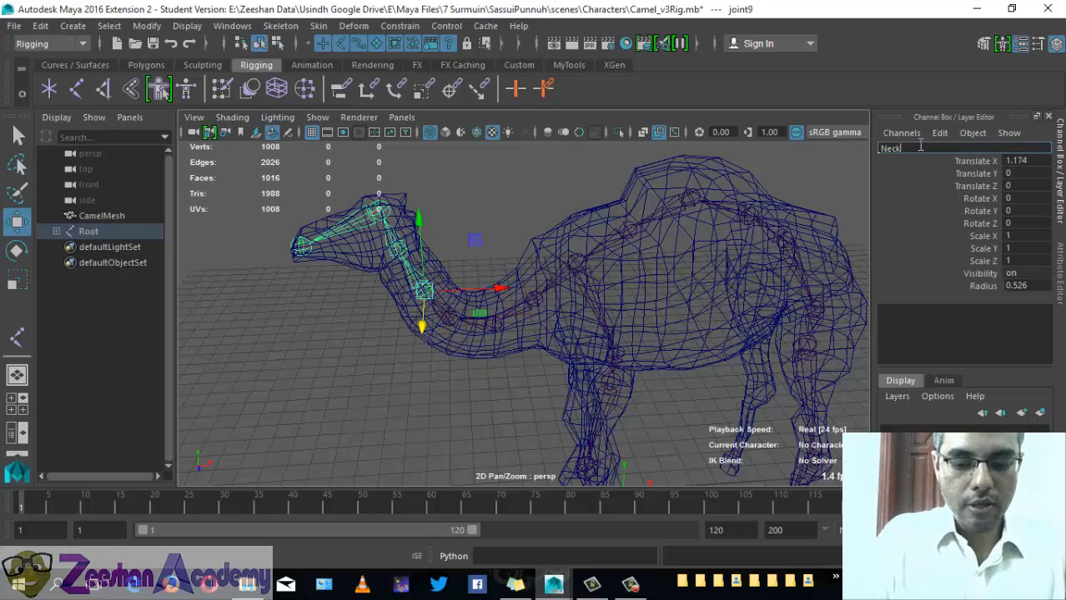
pyautogui.write('_4')
pyautogui.press('Return')
# Step: Rename the last neck joint below the head to Neck_5
pyautogui.click(398, 250)
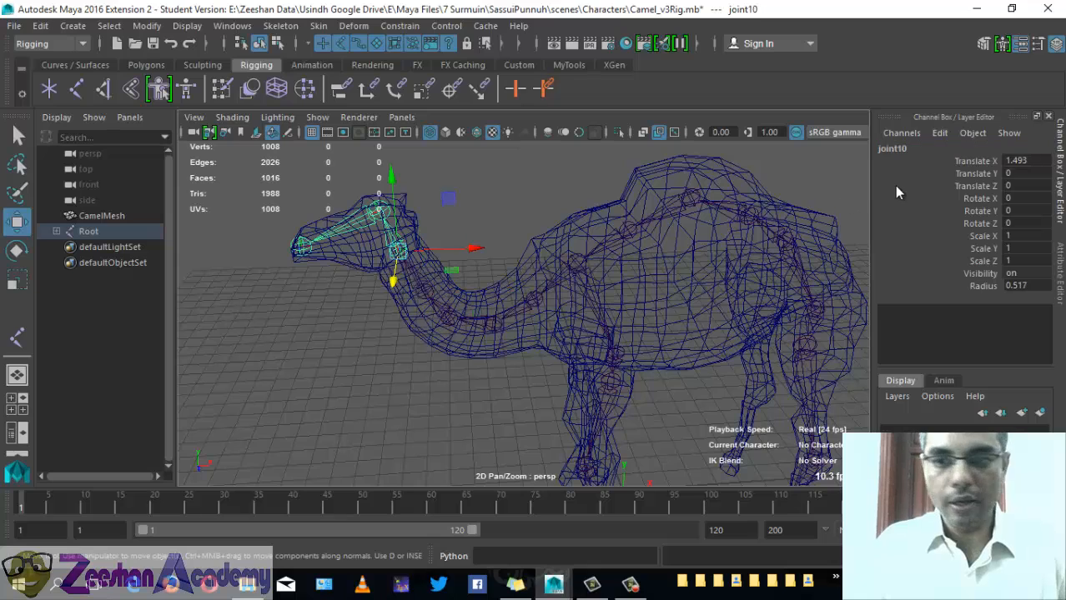
pyautogui.click(898, 148)
pyautogui.write('N')
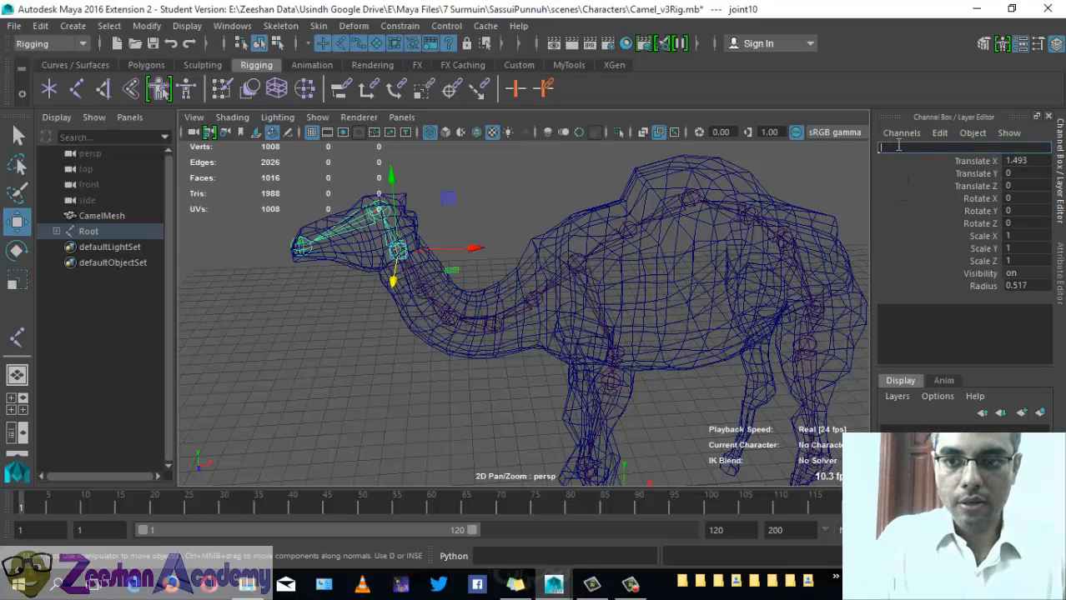
pyautogui.write('eck_5')
pyautogui.press('Return')
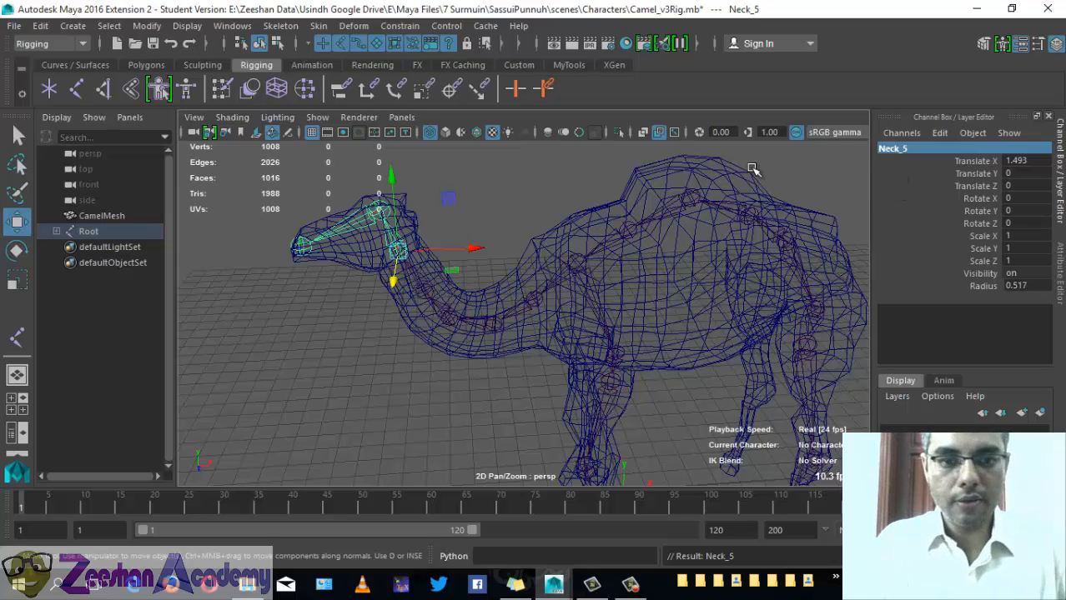
# Step: Select the joint at the back of the camel's head and open its name for editing
pyautogui.click(377, 213)
pyautogui.click(913, 150)
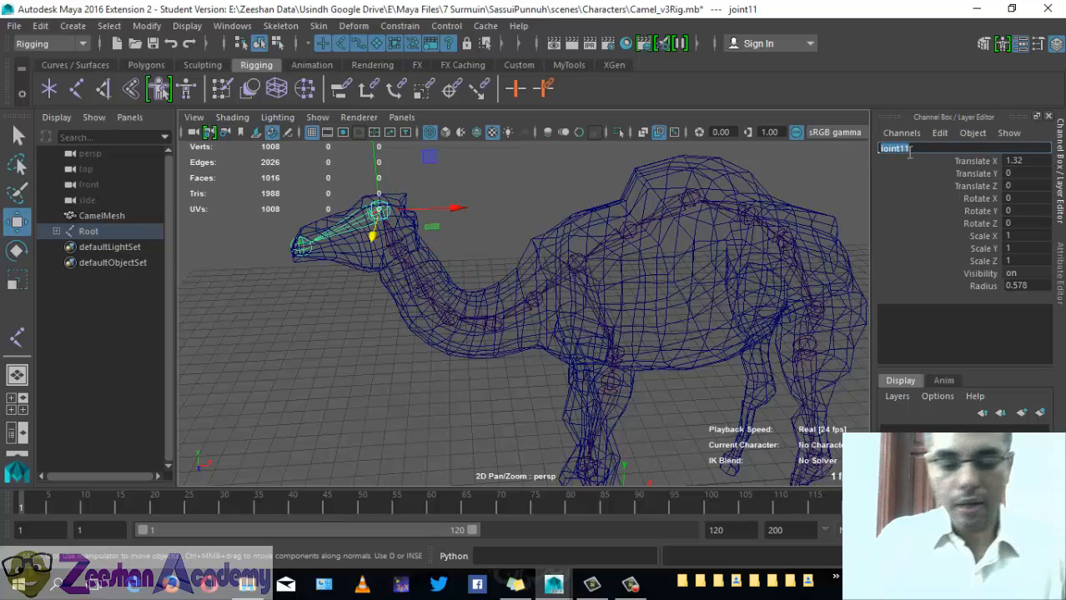
# Step: Rename the joint at the base of the head Head_Base and the joint at the muzzle Head_End
pyautogui.write('Head_Base')
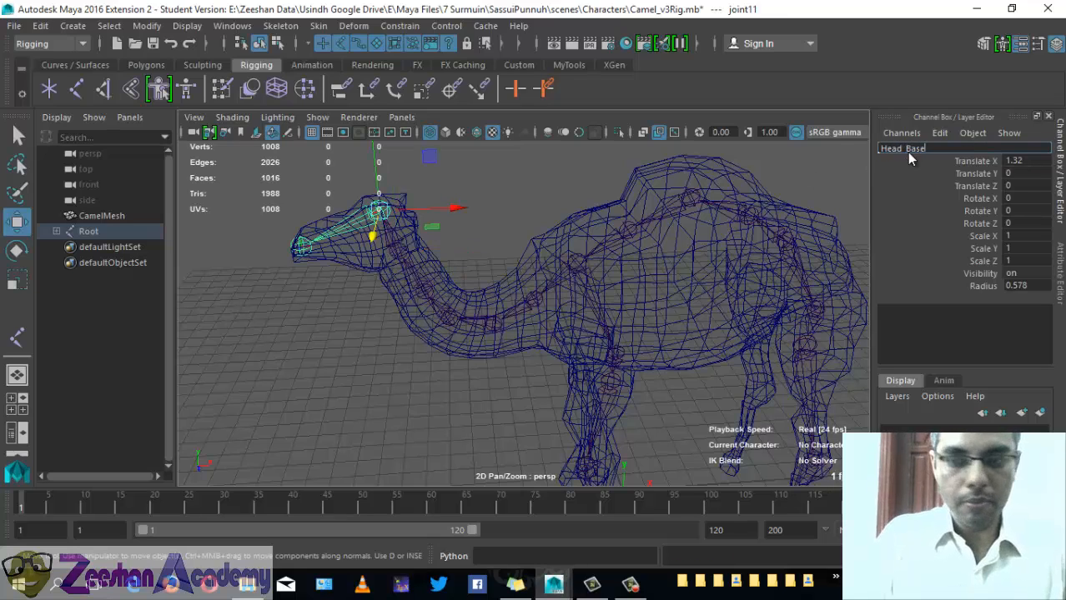
pyautogui.press('Return')
pyautogui.click(300, 246)
pyautogui.click(929, 146)
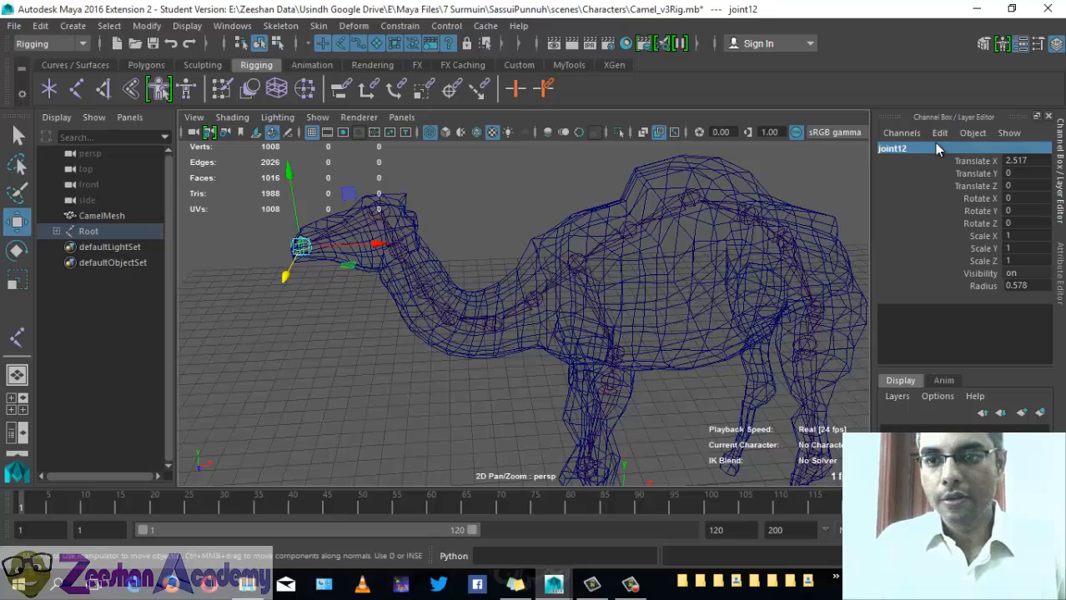
pyautogui.write('Head')
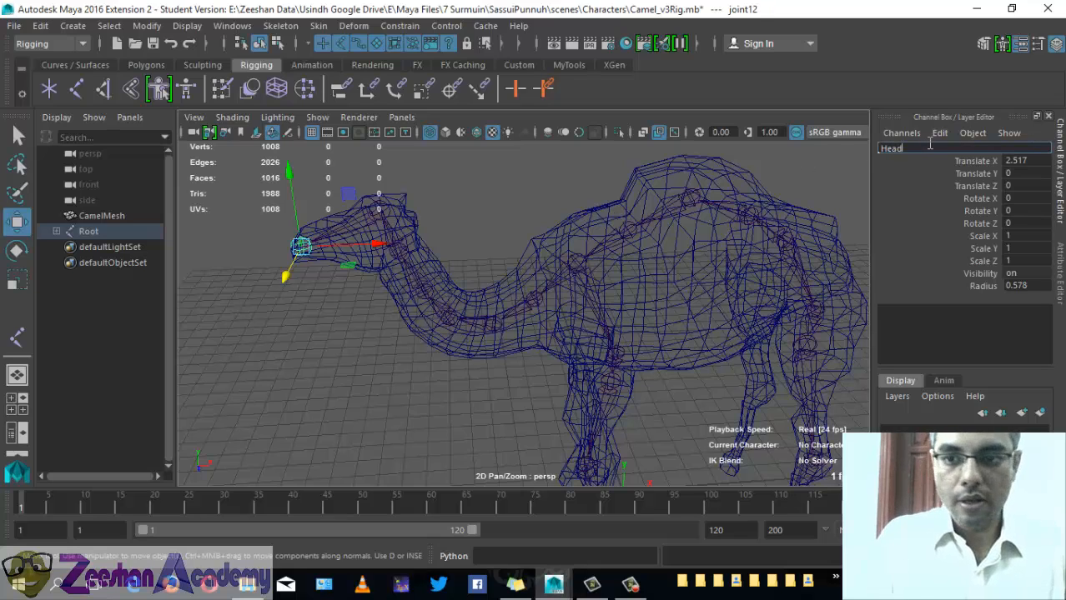
pyautogui.write('_End')
pyautogui.press('Return')
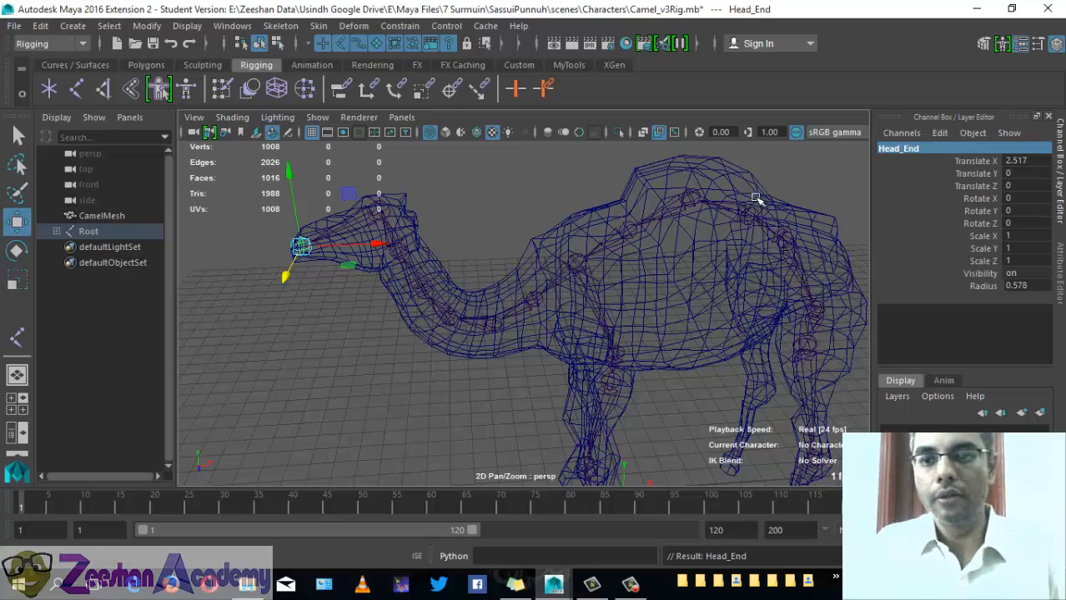
# Step: Assign the camel mesh to a new display layer and hide that layer so only the skeleton shows
pyautogui.keyDown('alt'); pyautogui.moveTo(501, 353); pyautogui.dragTo(455, 393); pyautogui.keyUp('alt')
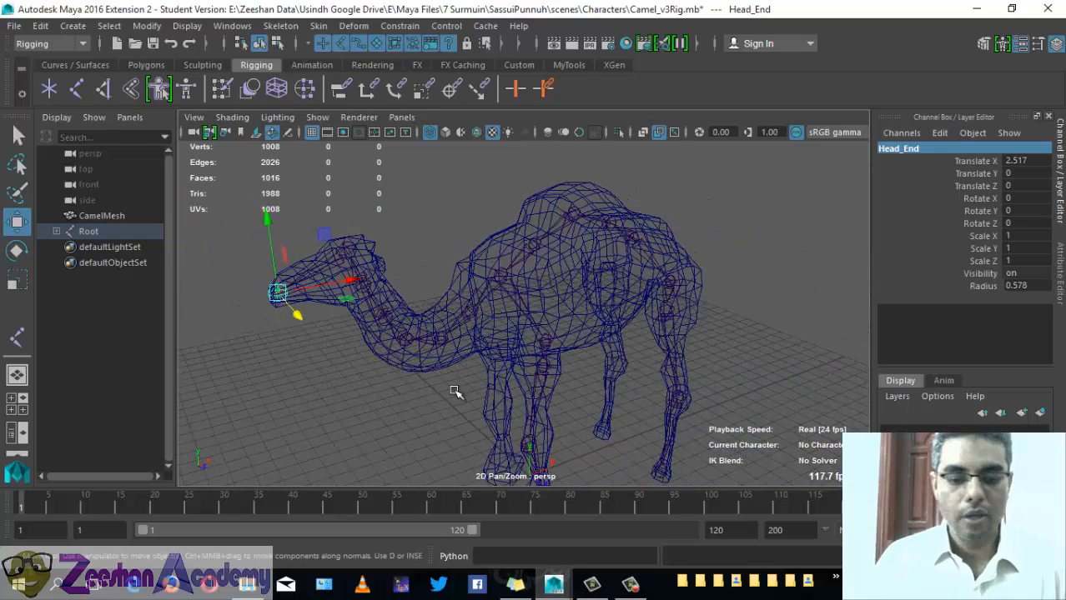
pyautogui.click(692, 284)
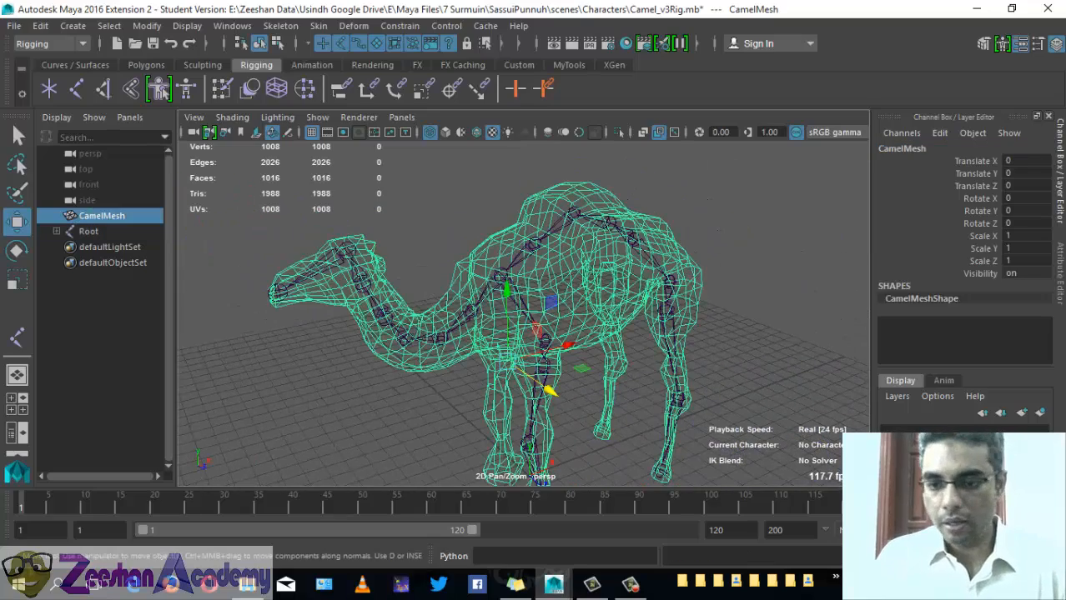
pyautogui.click(1040, 414)
pyautogui.click(889, 434)
pyautogui.keyDown('alt'); pyautogui.moveTo(355, 381); pyautogui.dragTo(419, 312); pyautogui.keyUp('alt')
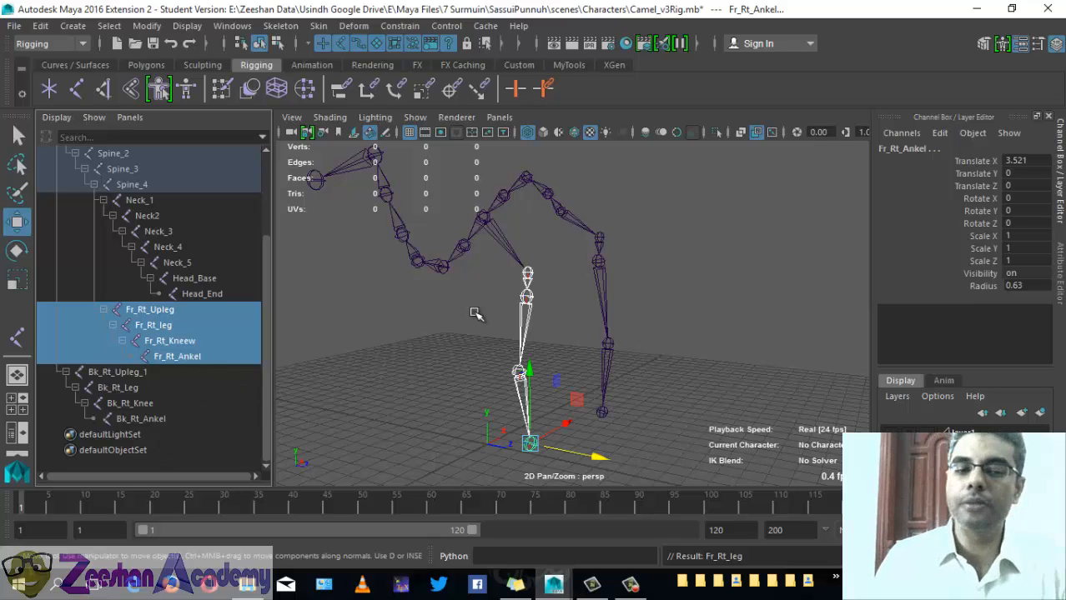
# Step: Set up Mirror Joints for the Fr_Rt_Upleg chain across XZ with Behavior, replacing Fr_Rt_ with Fr_Lt in the duplicated names
pyautogui.click(527, 273)
pyautogui.keyDown('alt'); pyautogui.moveTo(475, 339); pyautogui.dragTo(531, 265); pyautogui.keyUp('alt')
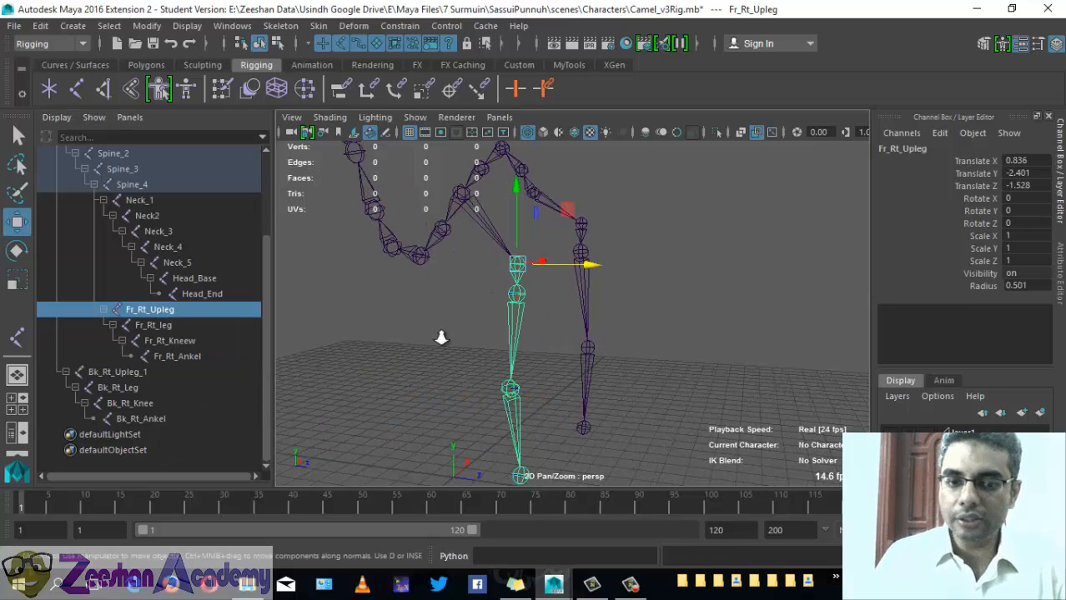
pyautogui.keyDown('alt'); pyautogui.moveTo(440, 335); pyautogui.dragTo(479, 331); pyautogui.keyUp('alt')
pyautogui.keyDown('alt'); pyautogui.moveTo(464, 285); pyautogui.dragTo(502, 288); pyautogui.keyUp('alt')
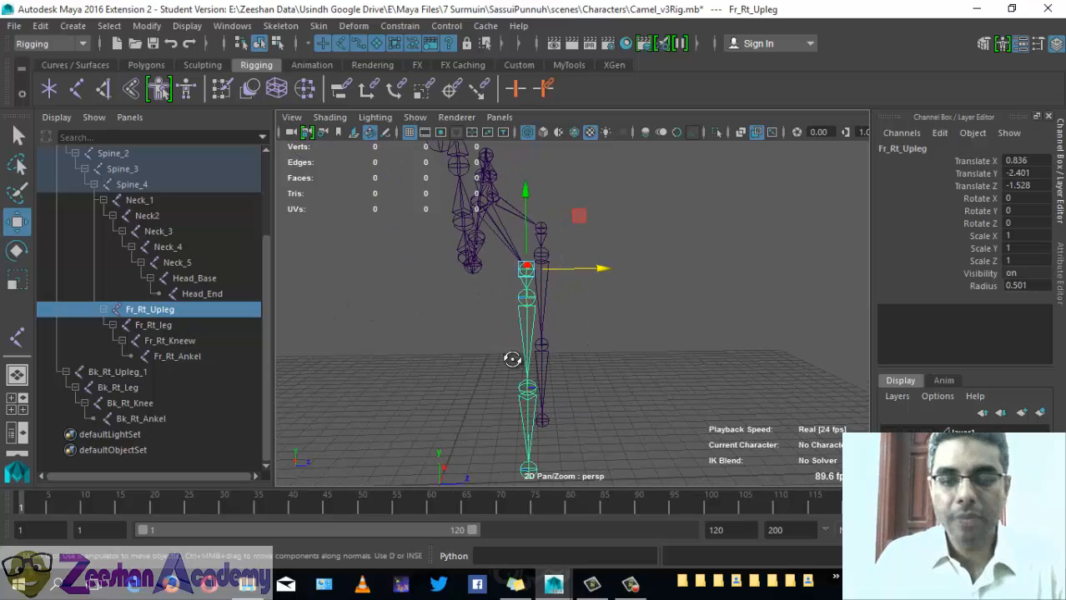
pyautogui.keyDown('alt'); pyautogui.moveTo(510, 358); pyautogui.dragTo(534, 286); pyautogui.keyUp('alt')
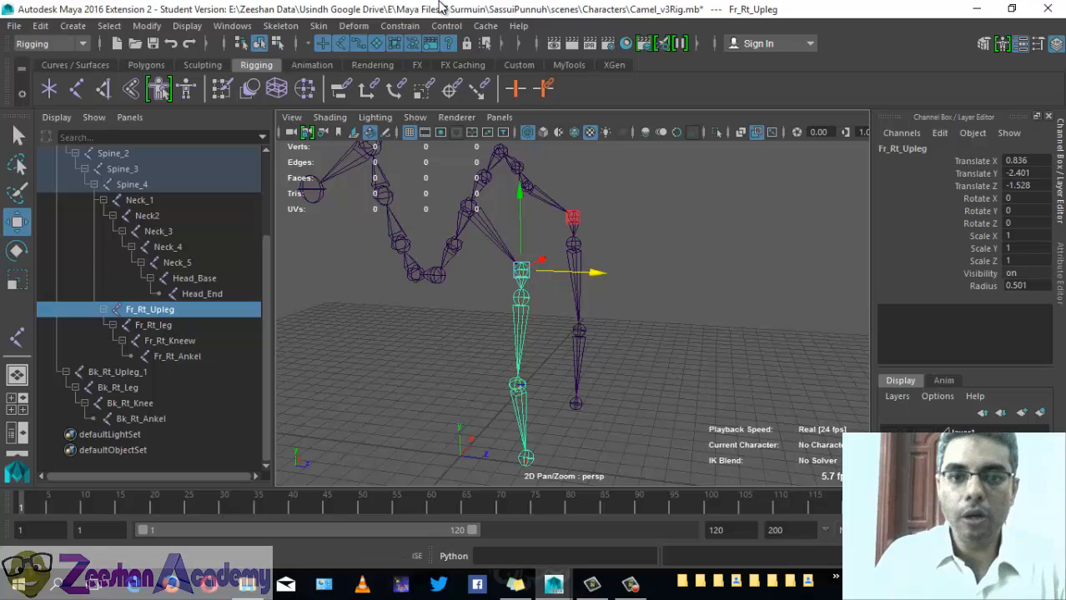
pyautogui.click(272, 27)
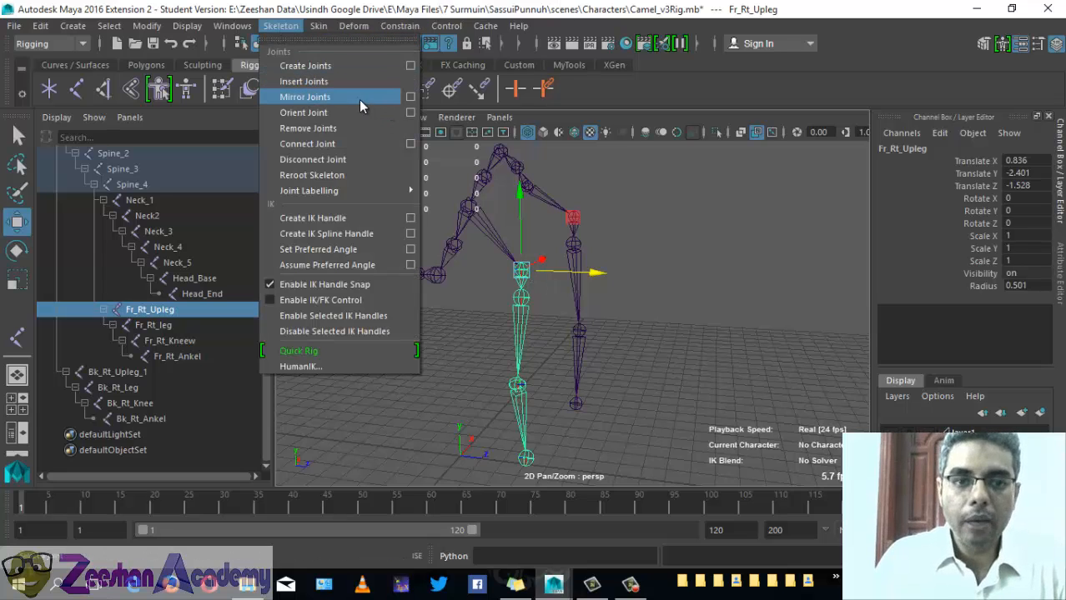
pyautogui.click(409, 98)
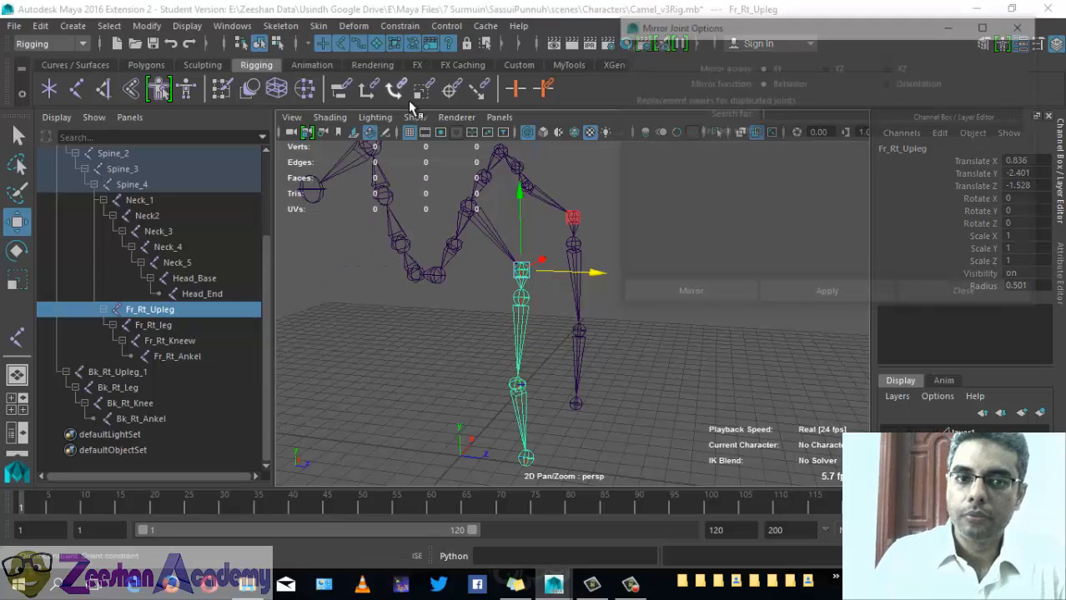
pyautogui.click(629, 42)
pyautogui.keyDown('alt'); pyautogui.moveTo(489, 277); pyautogui.dragTo(635, 197); pyautogui.keyUp('alt')
pyautogui.press('r')
pyautogui.press('w')
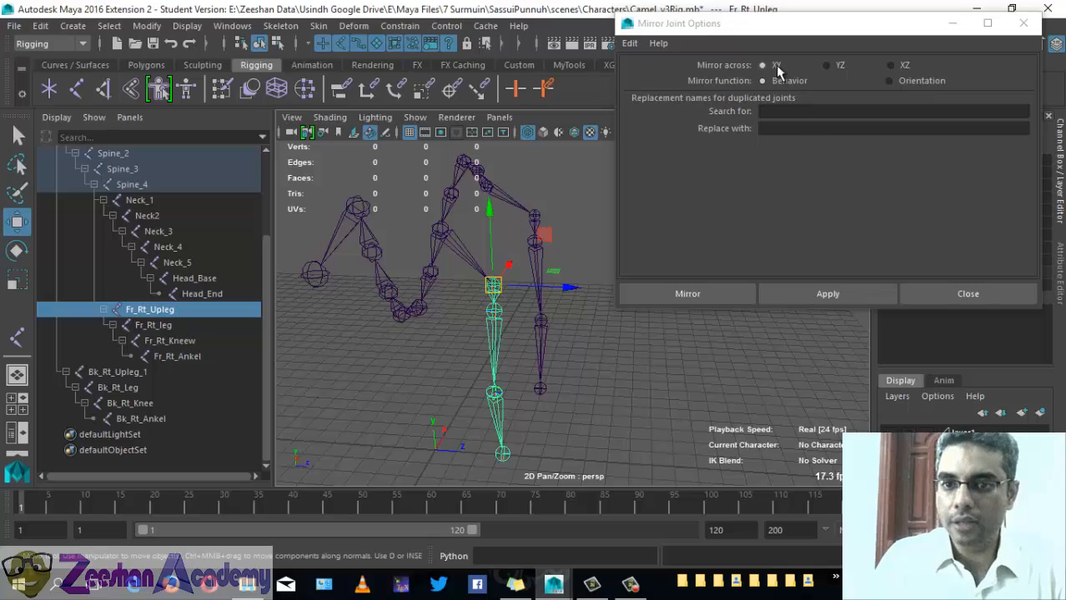
pyautogui.click(896, 69)
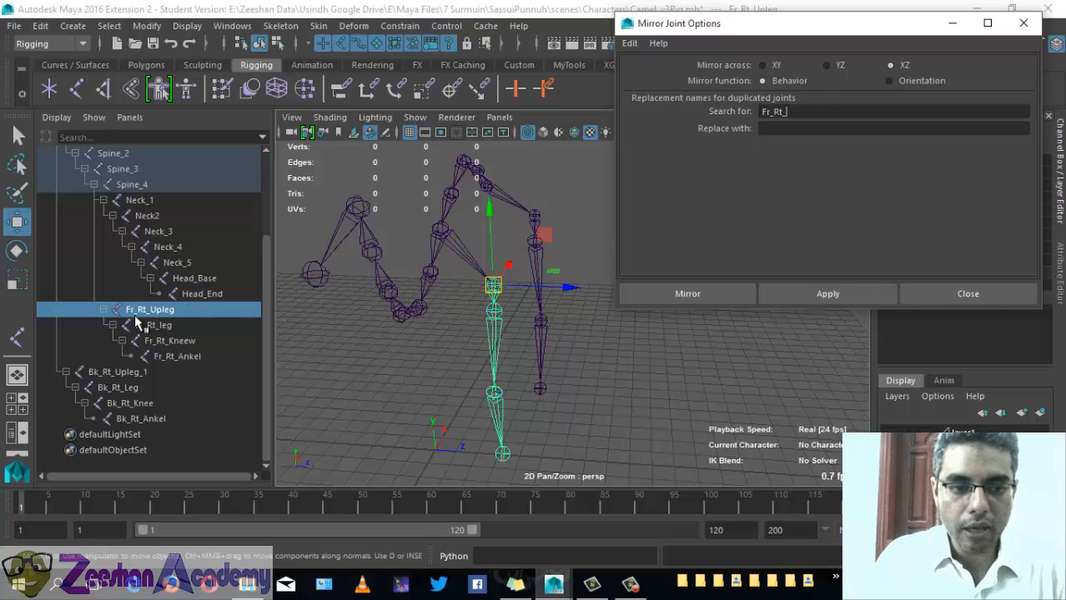
pyautogui.click(871, 129)
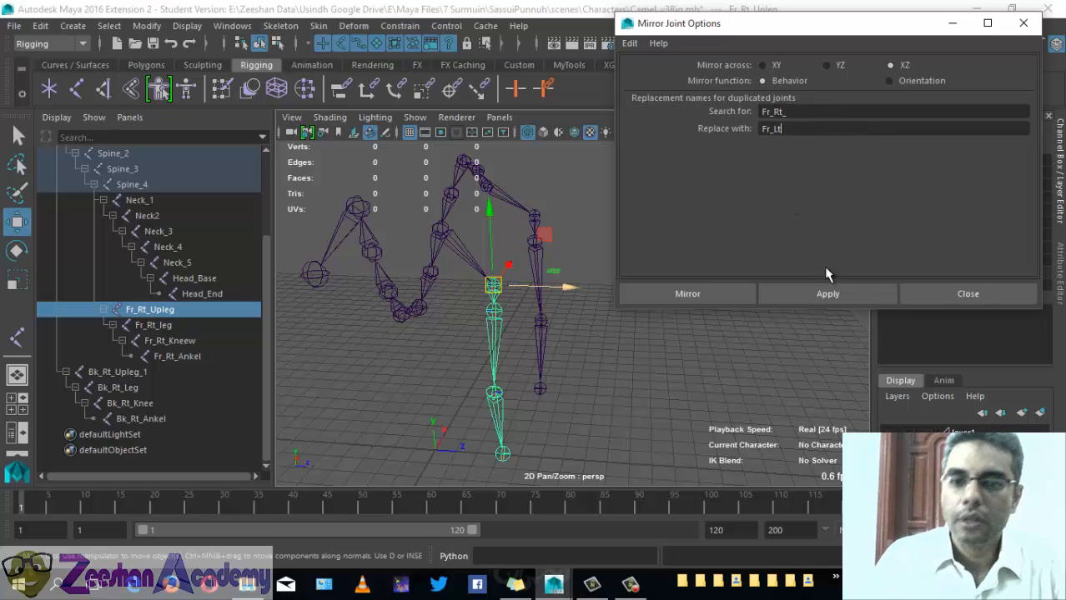
# Step: Try mirroring the front right leg chain across XZ, inspect the copy, and undo it
pyautogui.click(787, 295)
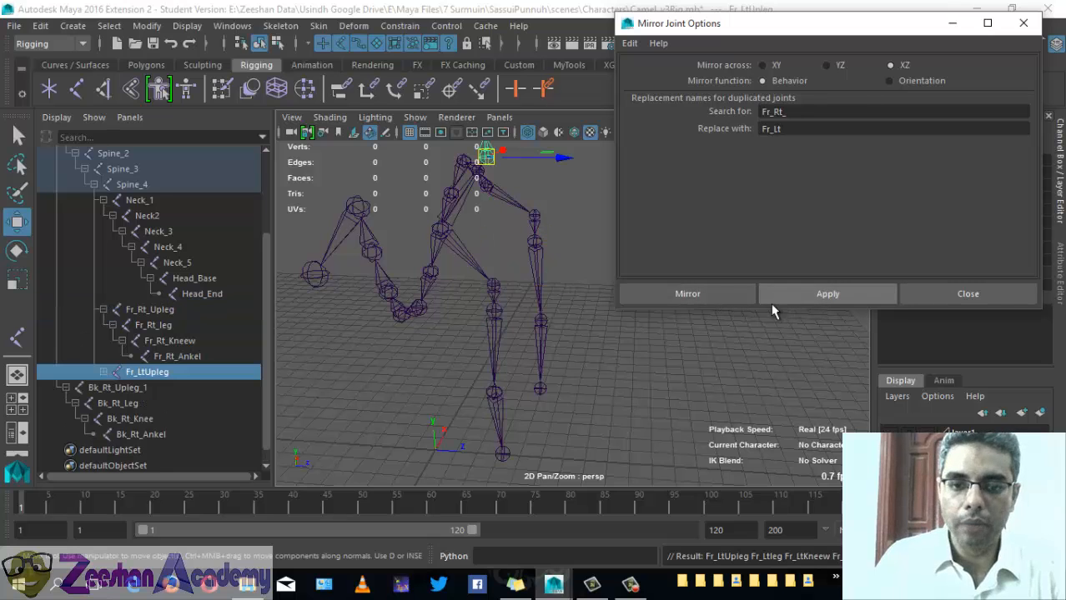
pyautogui.keyDown('alt'); pyautogui.moveTo(460, 311); pyautogui.dragTo(467, 365); pyautogui.keyUp('alt')
pyautogui.press('super')
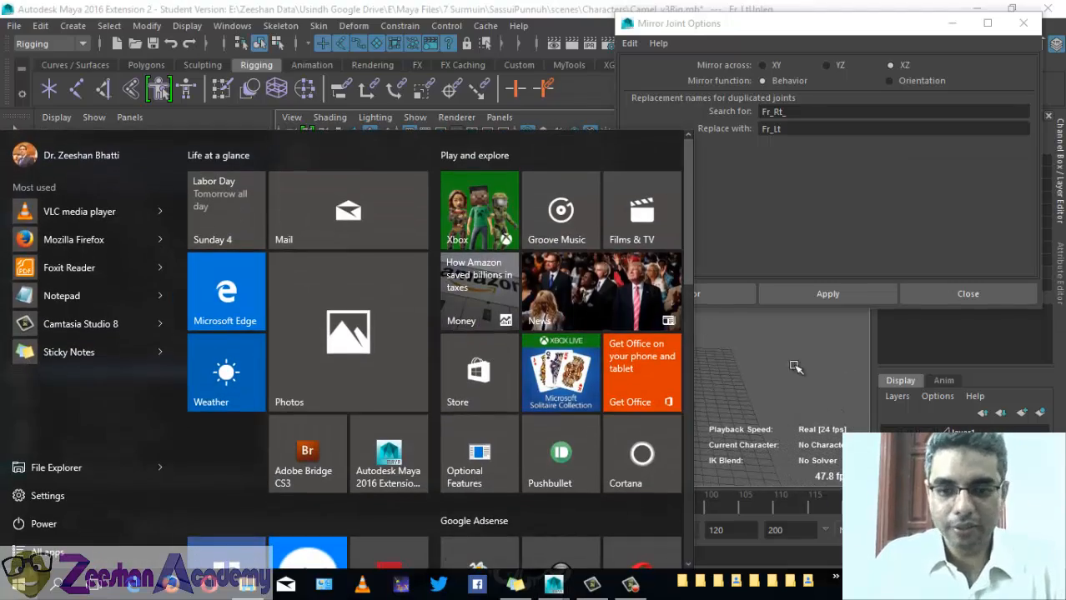
pyautogui.press('super')
pyautogui.keyDown('alt'); pyautogui.moveTo(673, 374); pyautogui.dragTo(502, 352); pyautogui.keyUp('alt')
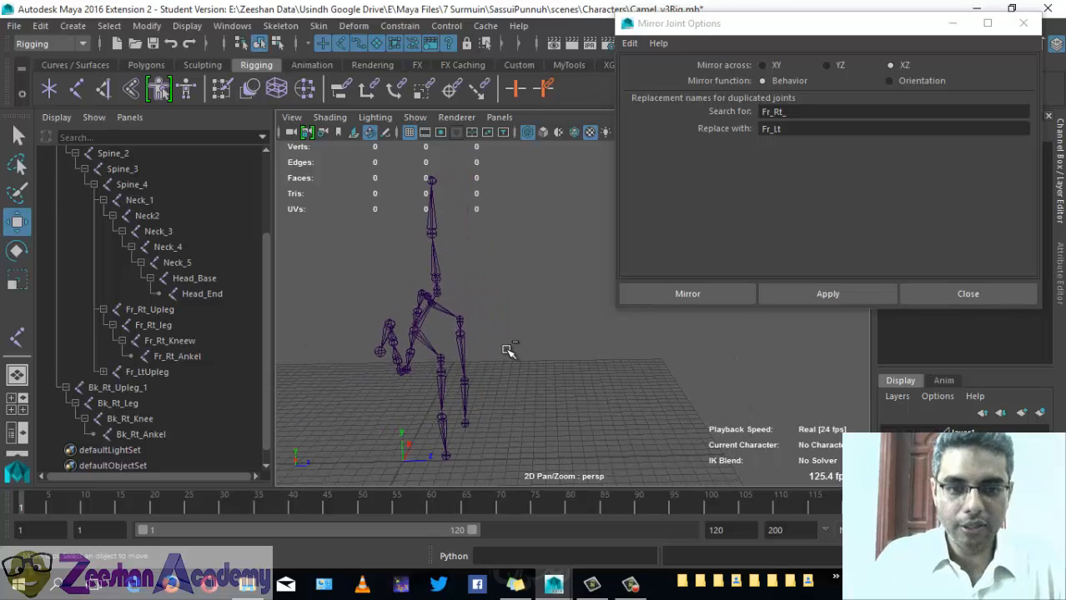
pyautogui.hotkey('ctrl', 'z')
pyautogui.hotkey('ctrl', 'z')
pyautogui.hotkey('ctrl', 'z')
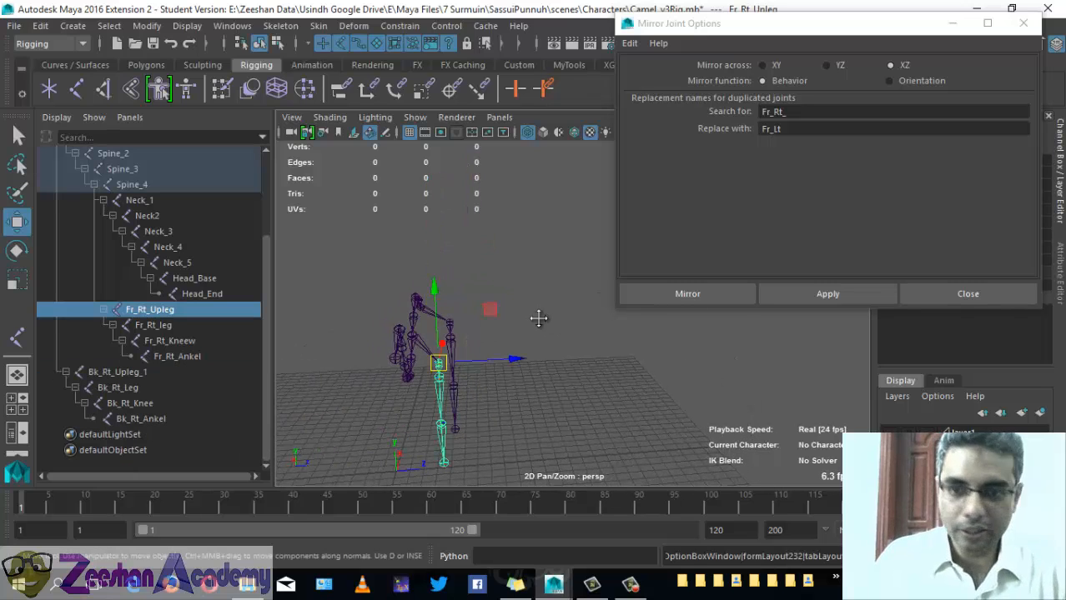
# Step: Try mirroring the front right leg chain across YZ, inspect the copy, and undo it
pyautogui.click(826, 65)
pyautogui.click(827, 296)
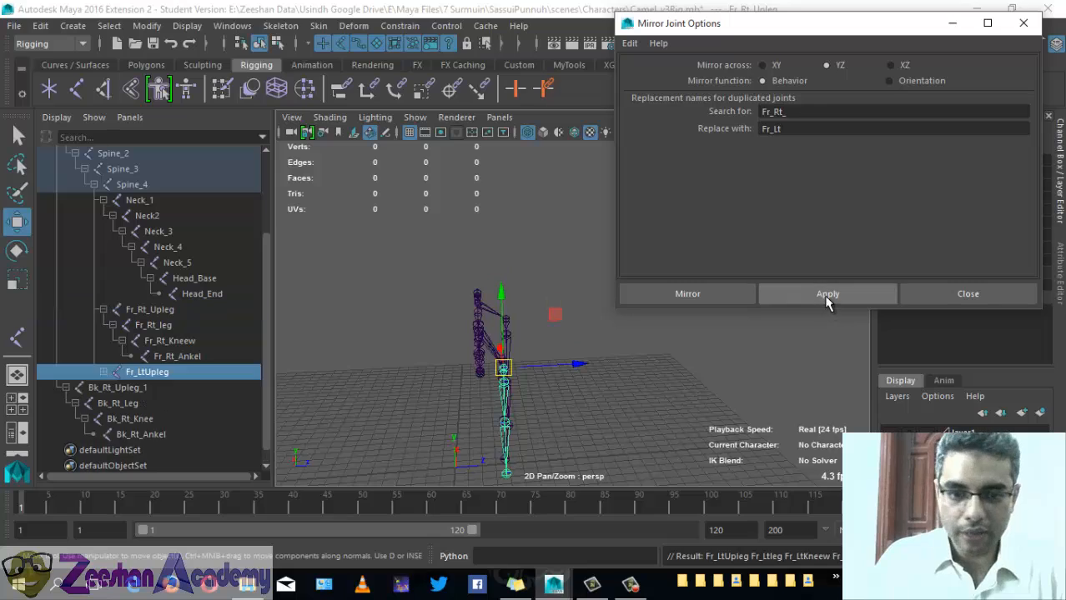
pyautogui.keyDown('alt'); pyautogui.moveTo(464, 409); pyautogui.dragTo(312, 376); pyautogui.keyUp('alt')
pyautogui.keyDown('alt'); pyautogui.moveTo(312, 376); pyautogui.dragTo(605, 431, button='right'); pyautogui.keyUp('alt')
pyautogui.keyDown('alt'); pyautogui.moveTo(604, 430); pyautogui.dragTo(587, 383); pyautogui.keyUp('alt')
pyautogui.hotkey('ctrl', 'z')
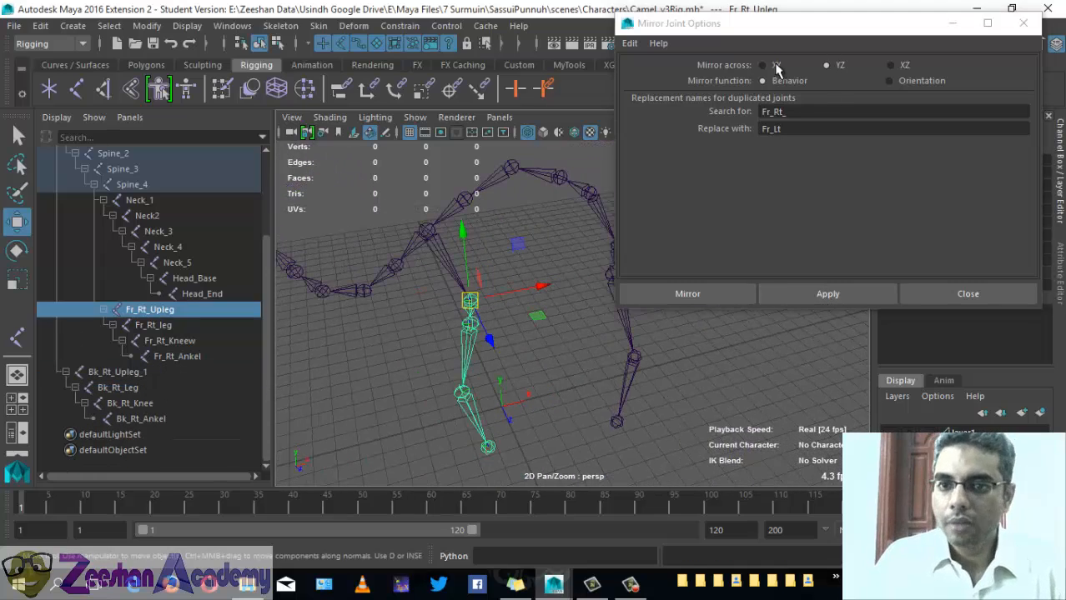
# Step: Mirror the front right leg chain across XY to create the front left leg
pyautogui.click(776, 65)
pyautogui.keyDown('alt'); pyautogui.moveTo(495, 237); pyautogui.dragTo(901, 327); pyautogui.keyUp('alt')
pyautogui.click(825, 296)
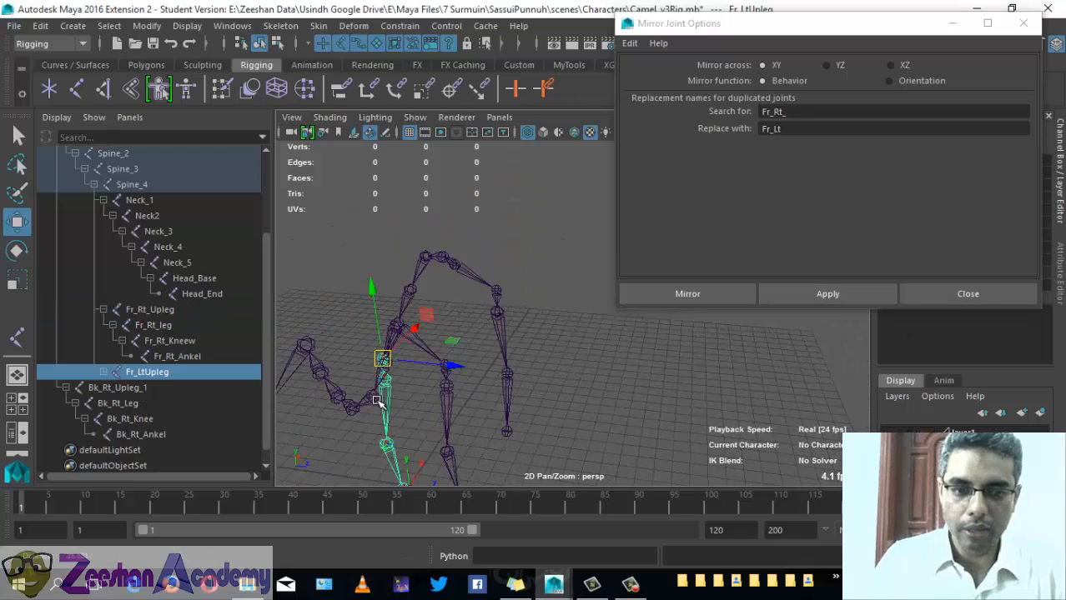
pyautogui.keyDown('alt'); pyautogui.moveTo(377, 401); pyautogui.dragTo(527, 315); pyautogui.keyUp('alt')
# Step: Select the Bk_Rt_Upleg_1 joint and set the mirror's name search text to Bk_Rt_
pyautogui.click(472, 249)
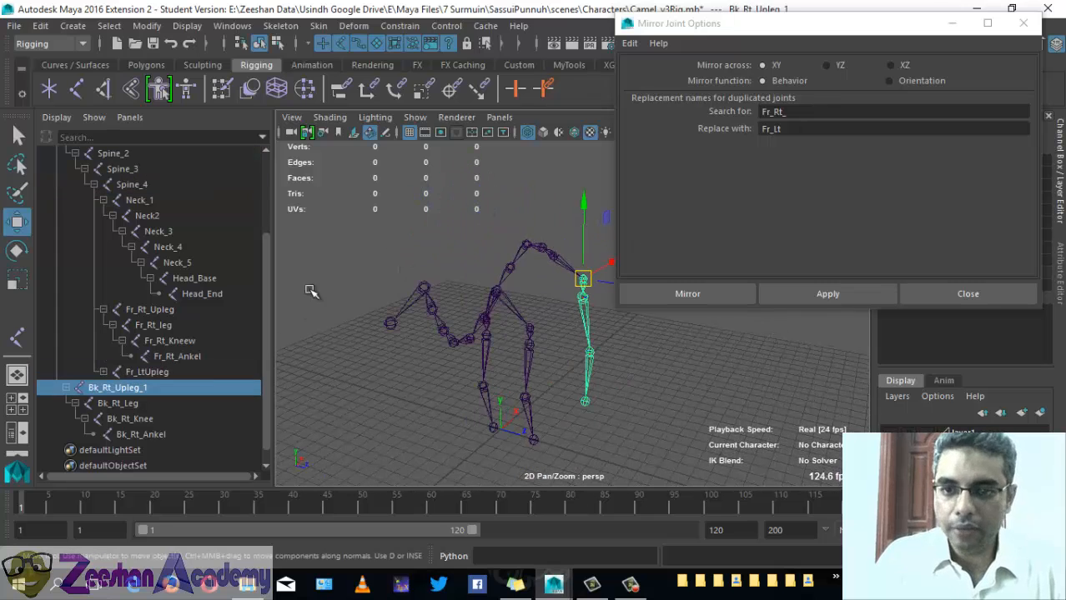
pyautogui.click(768, 114)
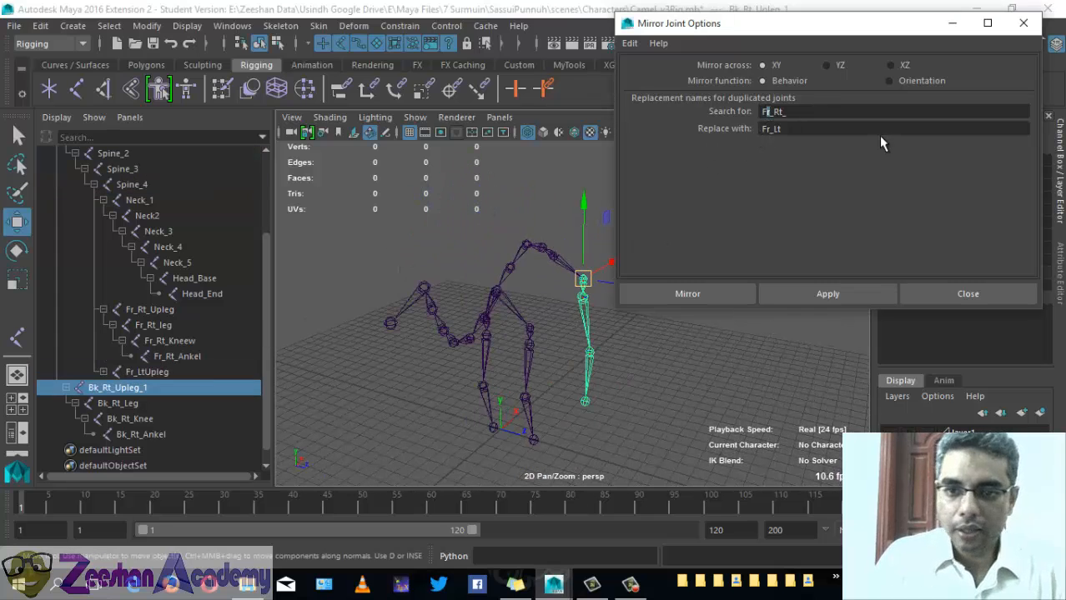
pyautogui.press('BackSpace')
pyautogui.press('BackSpace')
pyautogui.write('Bk')
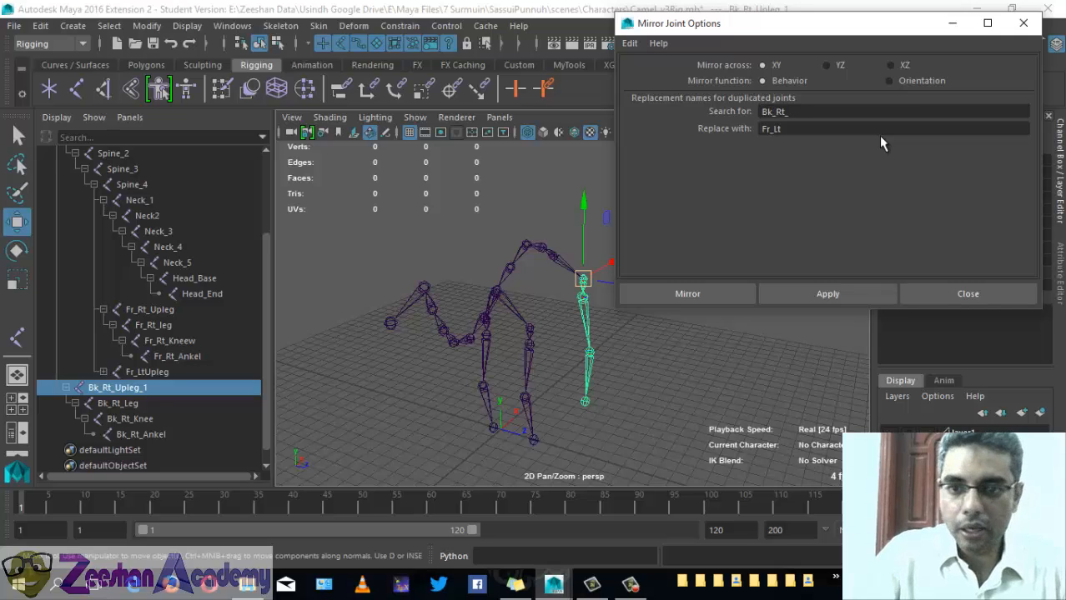
# Step: Set the replacement name text to Bk_Lt and mirror the back right leg chain across XY
pyautogui.press('Tab')
pyautogui.press('Right')
pyautogui.press('Left')
pyautogui.press('Left')
pyautogui.press('Left')
pyautogui.press('BackSpace')
pyautogui.press('BackSpace')
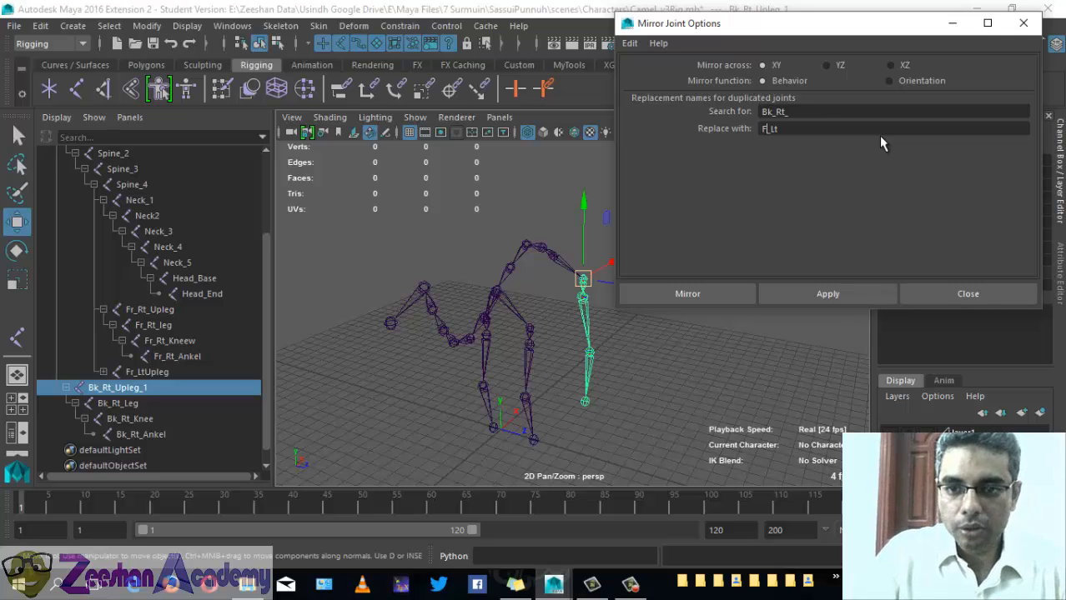
pyautogui.write('Bk')
pyautogui.press('Right')
pyautogui.press('Right')
pyautogui.press('Right')
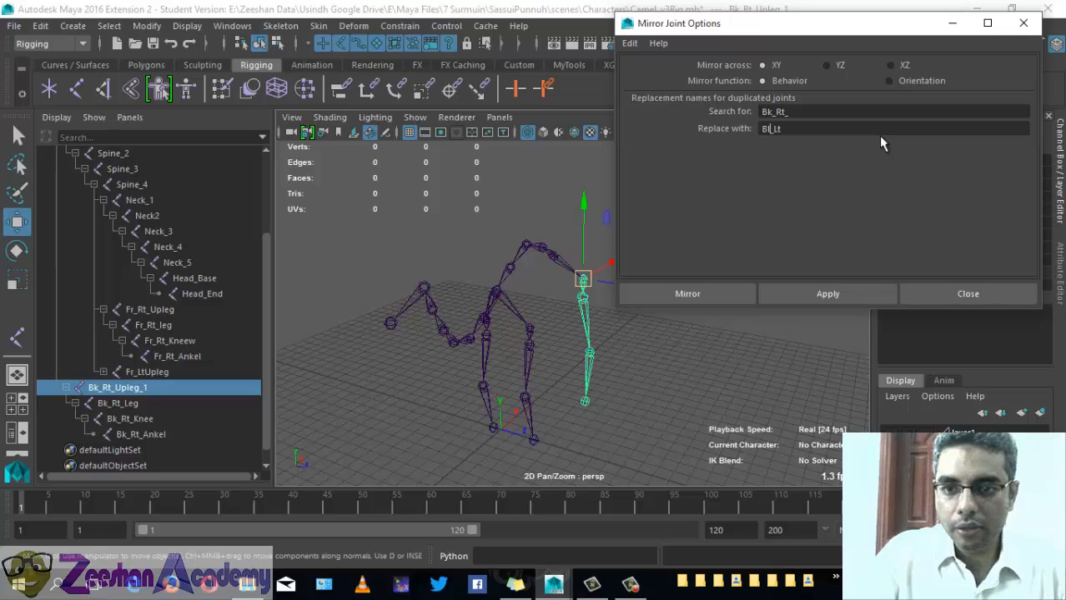
pyautogui.press('BackSpace')
pyautogui.press('BackSpace')
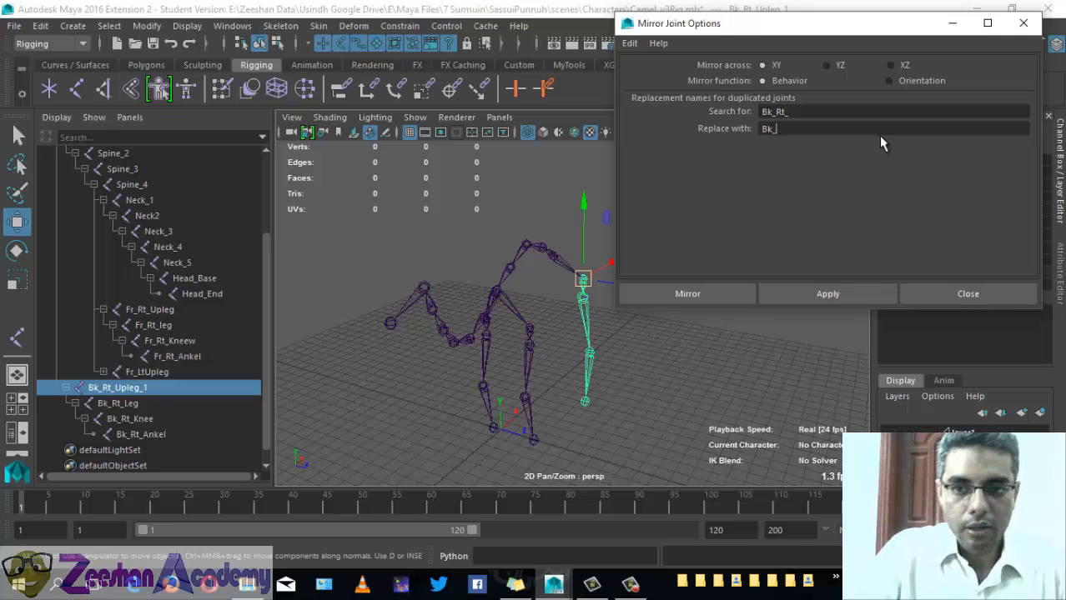
pyautogui.write('lt')
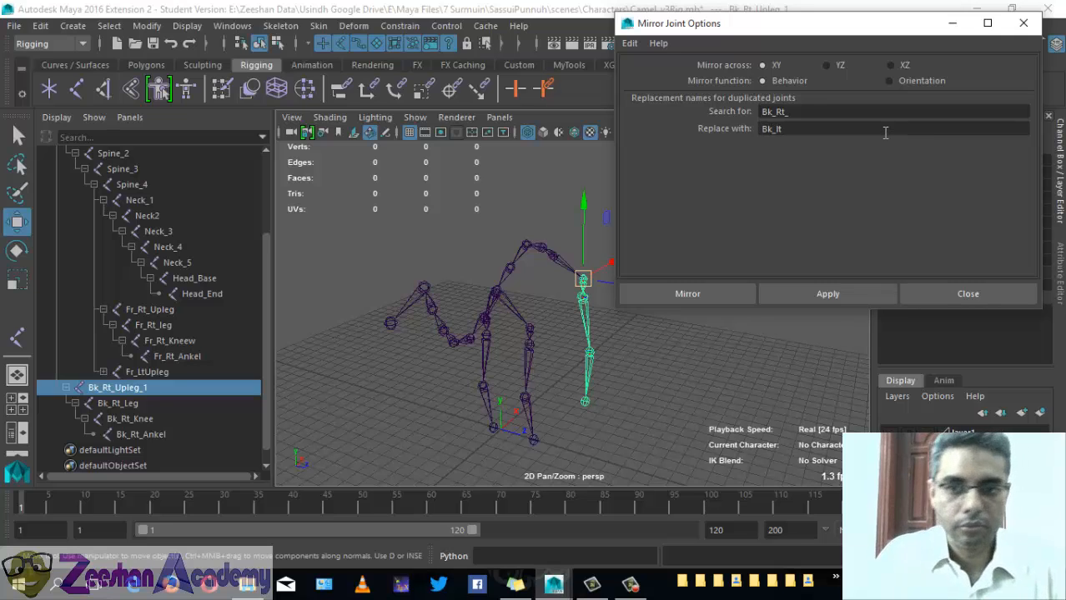
pyautogui.press('BackSpace')
pyautogui.press('BackSpace')
pyautogui.write('Lt')
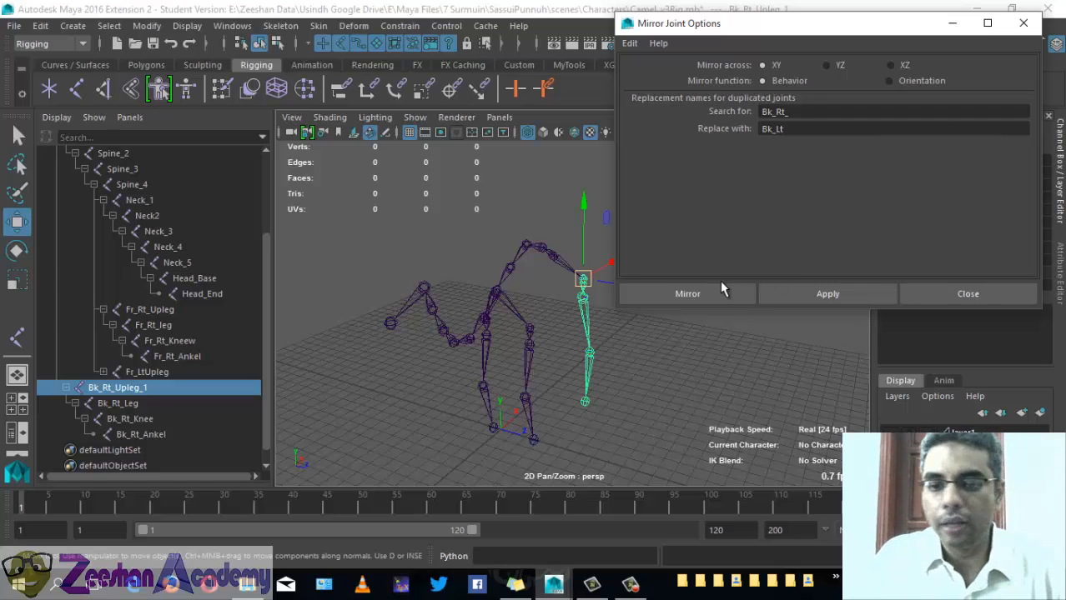
pyautogui.click(715, 288)
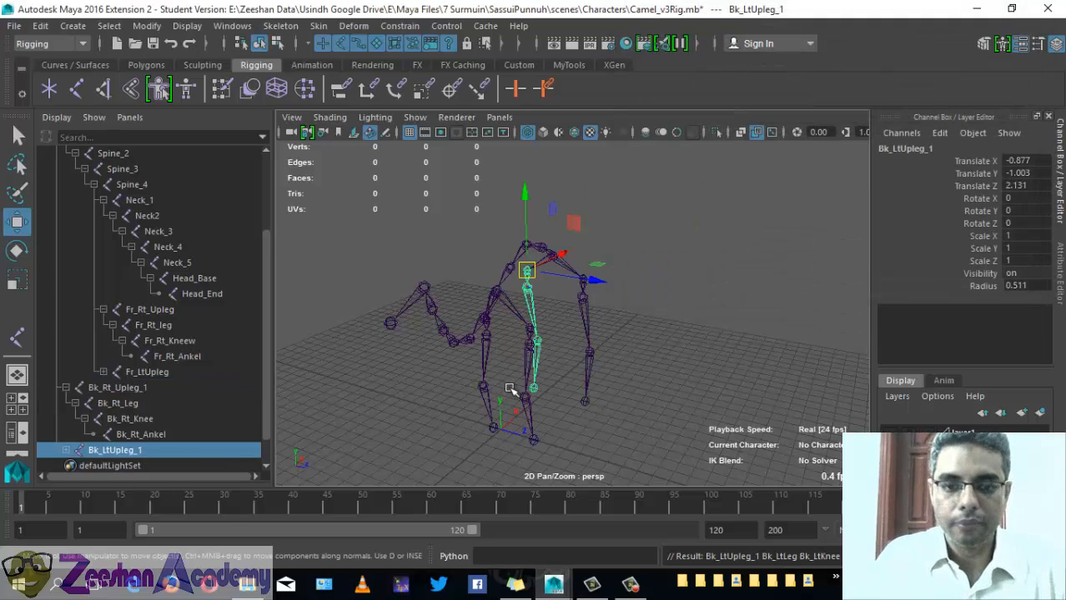
# Step: Expand the whole Root joint hierarchy and examine the names and placement of the mirrored leg joints
pyautogui.scroll(-1, 149, 375)
pyautogui.scroll(5, 84, 281)
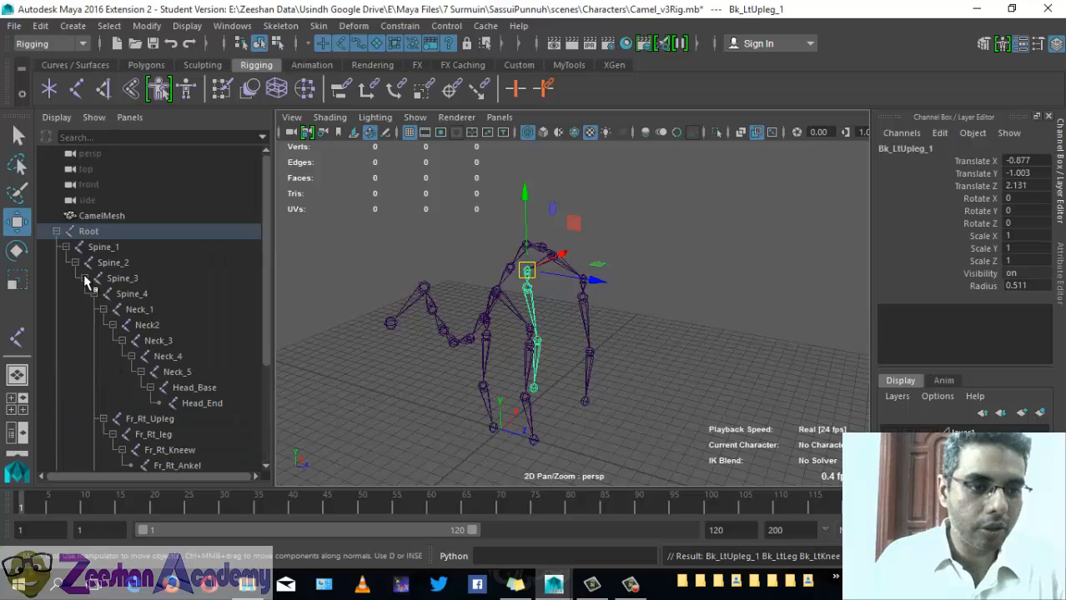
pyautogui.click(56, 231)
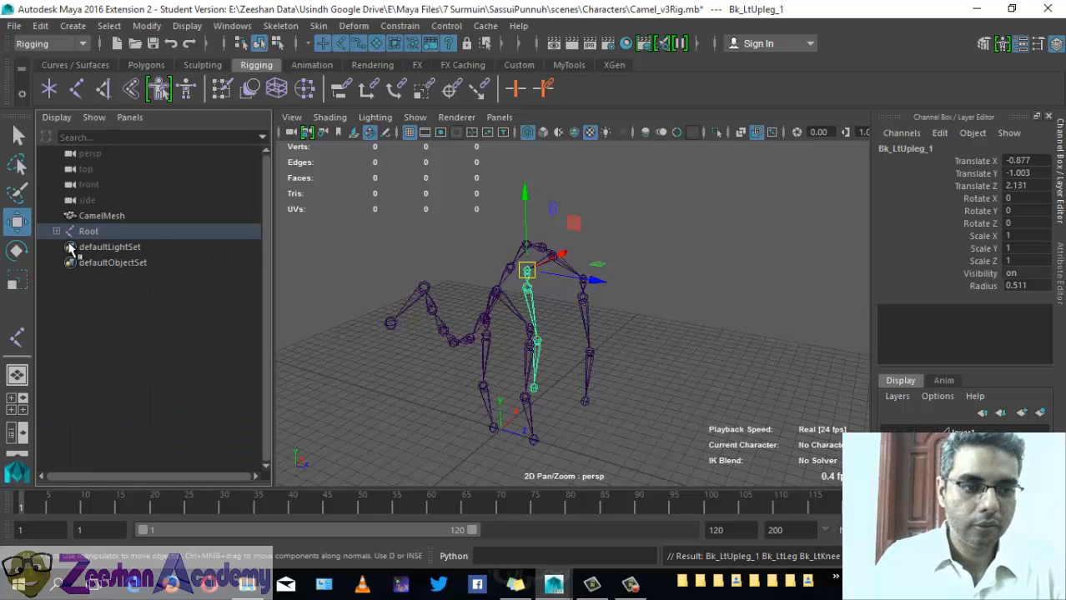
pyautogui.click(56, 232)
pyautogui.scroll(-5, 207, 357)
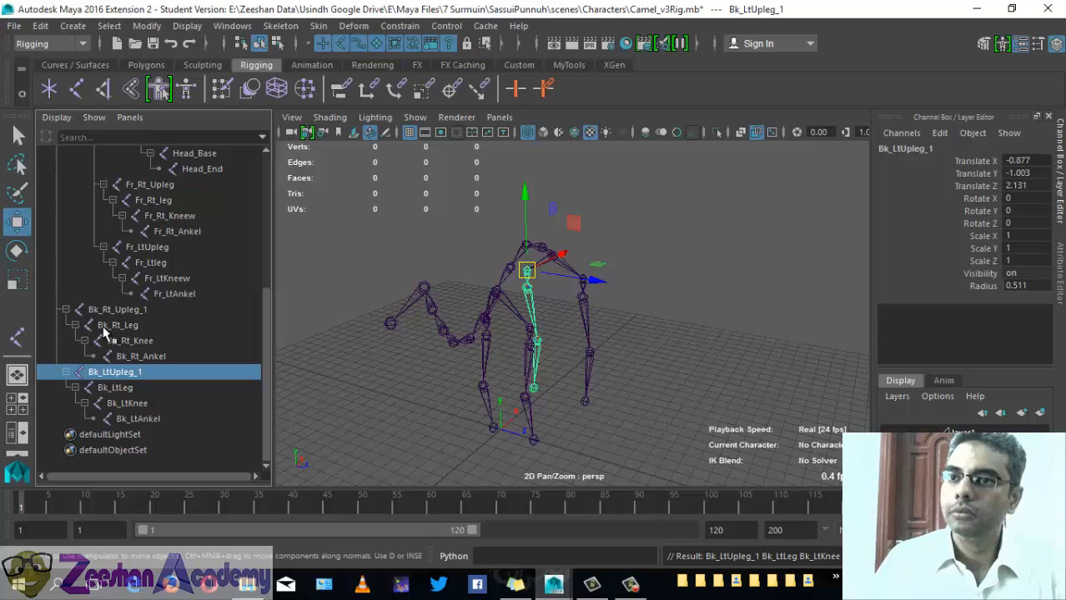
pyautogui.keyDown('alt'); pyautogui.moveTo(584, 300); pyautogui.dragTo(510, 280); pyautogui.keyUp('alt')
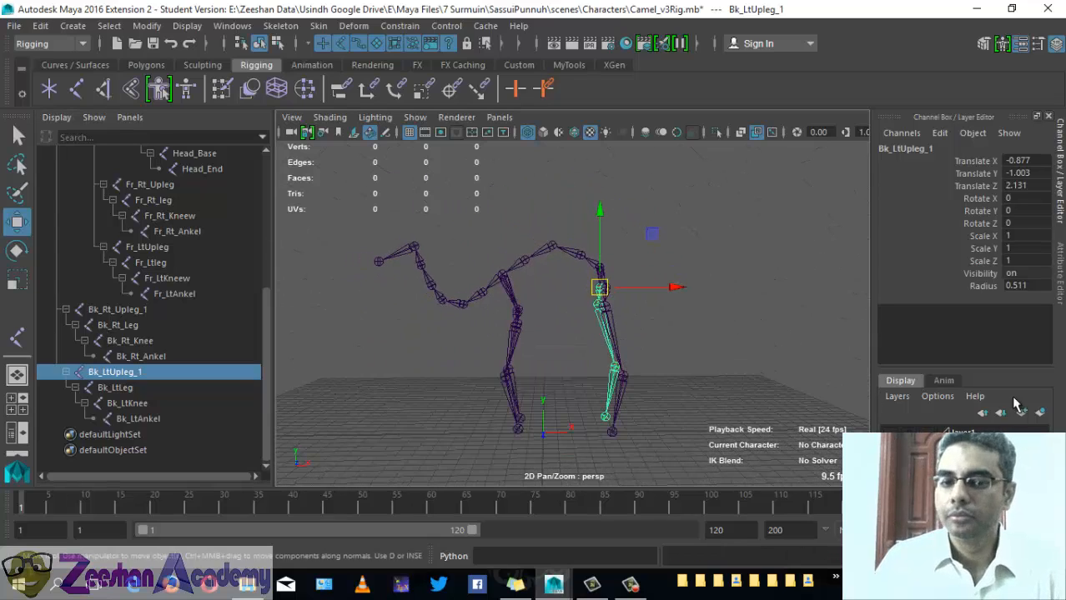
# Step: Show and hide the camel mesh layer to check the mirrored legs against it, and save the scene, accepting the student version notice
pyautogui.click(889, 434)
pyautogui.keyDown('alt'); pyautogui.moveTo(668, 405); pyautogui.dragTo(820, 427); pyautogui.keyUp('alt')
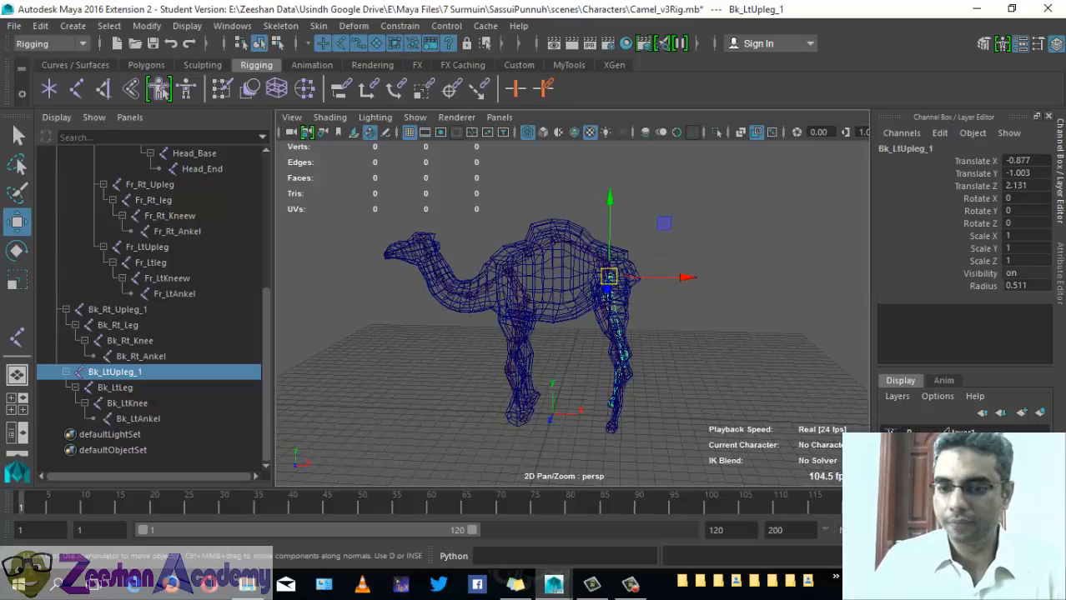
pyautogui.click(890, 433)
pyautogui.keyDown('alt'); pyautogui.moveTo(709, 382); pyautogui.dragTo(615, 362); pyautogui.keyUp('alt')
pyautogui.hotkey('ctrl', 's')
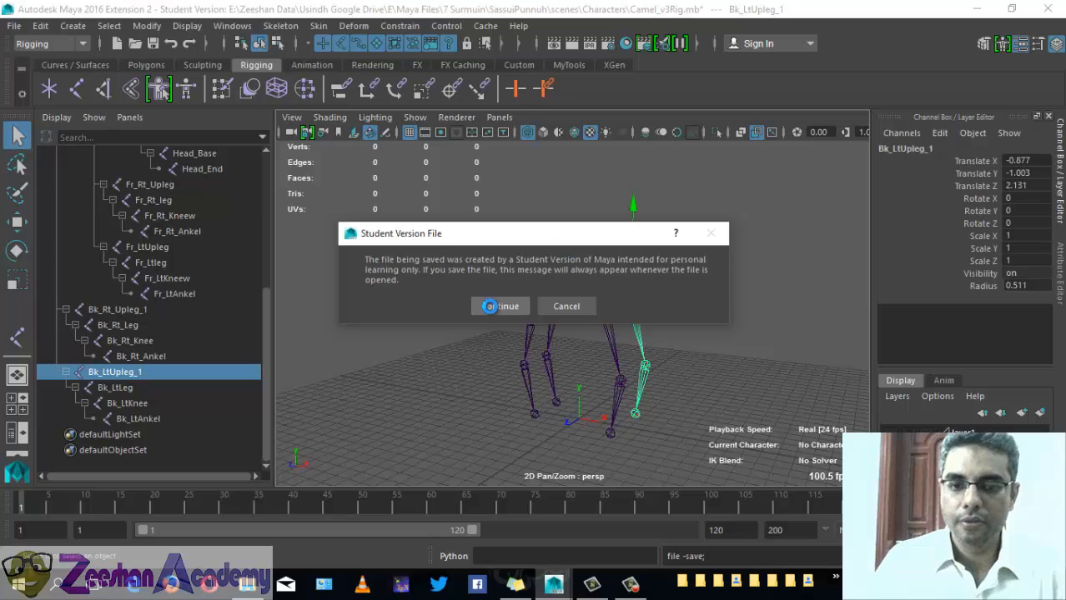
pyautogui.click(490, 306)
# Step: Examine the mirrored leg chains of the skeleton in the perspective and side views
pyautogui.press('space')
pyautogui.moveTo(538, 388); pyautogui.dragTo(575, 377)
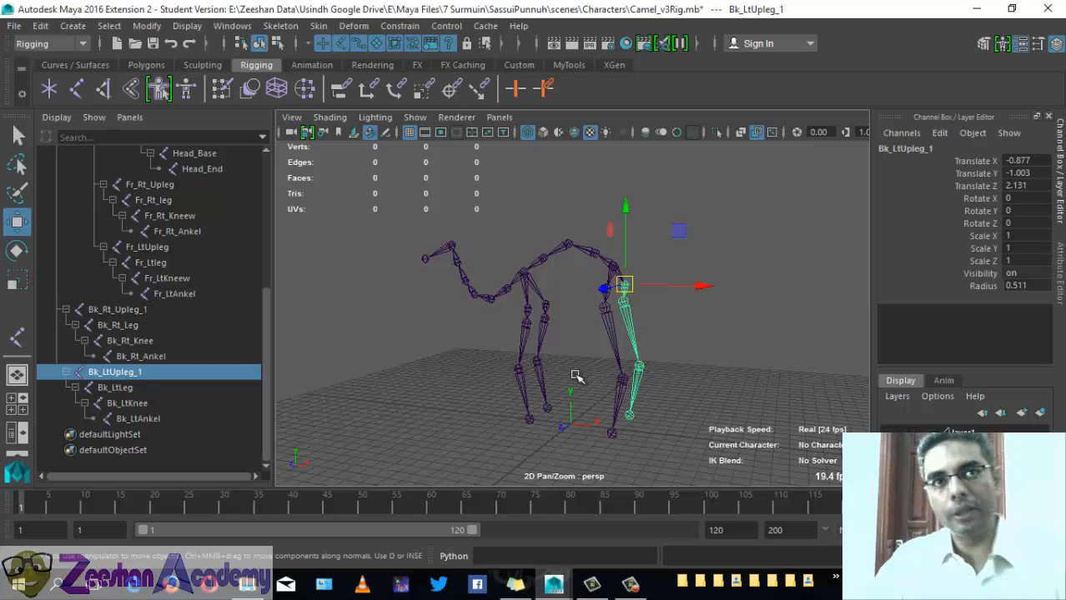
pyautogui.keyDown('alt'); pyautogui.moveTo(548, 371); pyautogui.dragTo(631, 359); pyautogui.keyUp('alt')
pyautogui.press('space')
pyautogui.moveTo(762, 309); pyautogui.dragTo(833, 308)
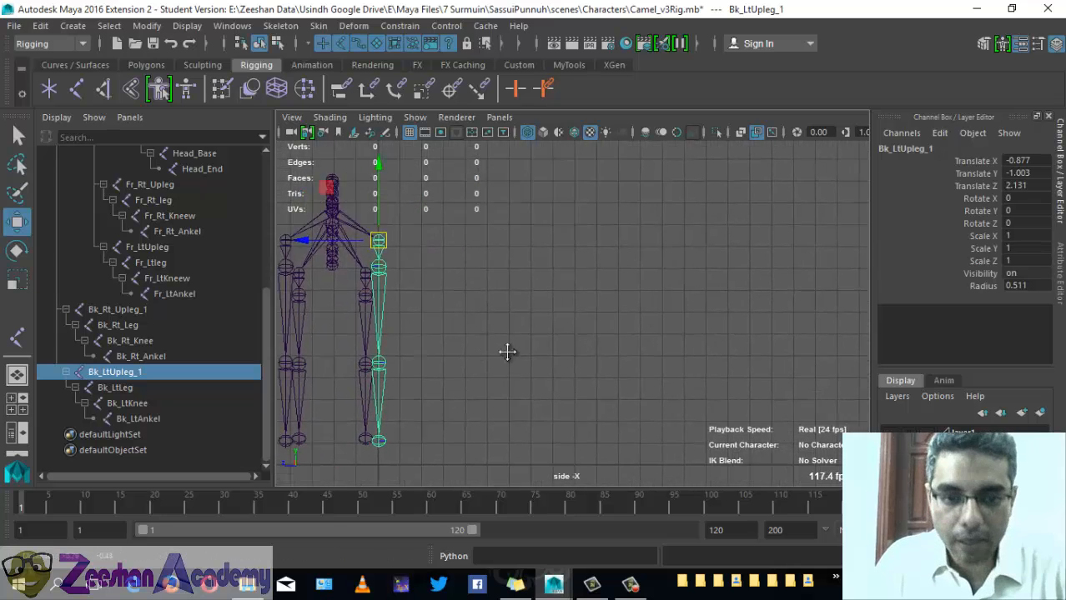
# Step: In the front view, draw a three-joint test leg chain behind the camel skeleton, with its middle joint bent forward
pyautogui.press('space')
pyautogui.moveTo(538, 316); pyautogui.dragTo(540, 367)
pyautogui.scroll(1, 441, 377)
pyautogui.keyDown('alt'); pyautogui.moveTo(667, 305); pyautogui.dragTo(530, 302, button='middle'); pyautogui.keyUp('alt')
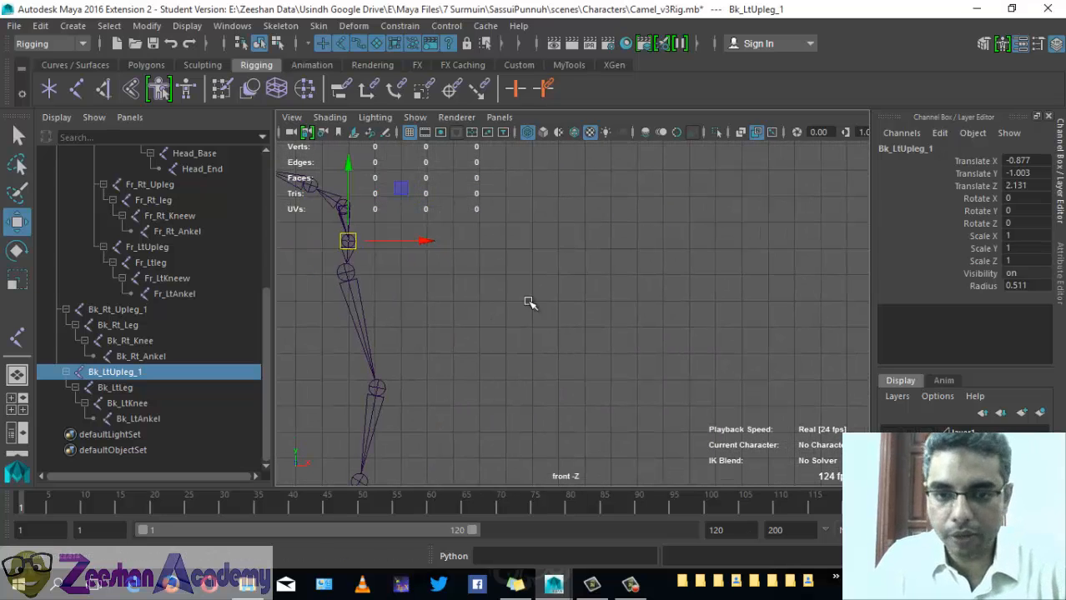
pyautogui.click(81, 93)
pyautogui.scroll(-2, 670, 340)
pyautogui.keyDown('alt'); pyautogui.moveTo(671, 340); pyautogui.dragTo(611, 329, button='middle'); pyautogui.keyUp('alt')
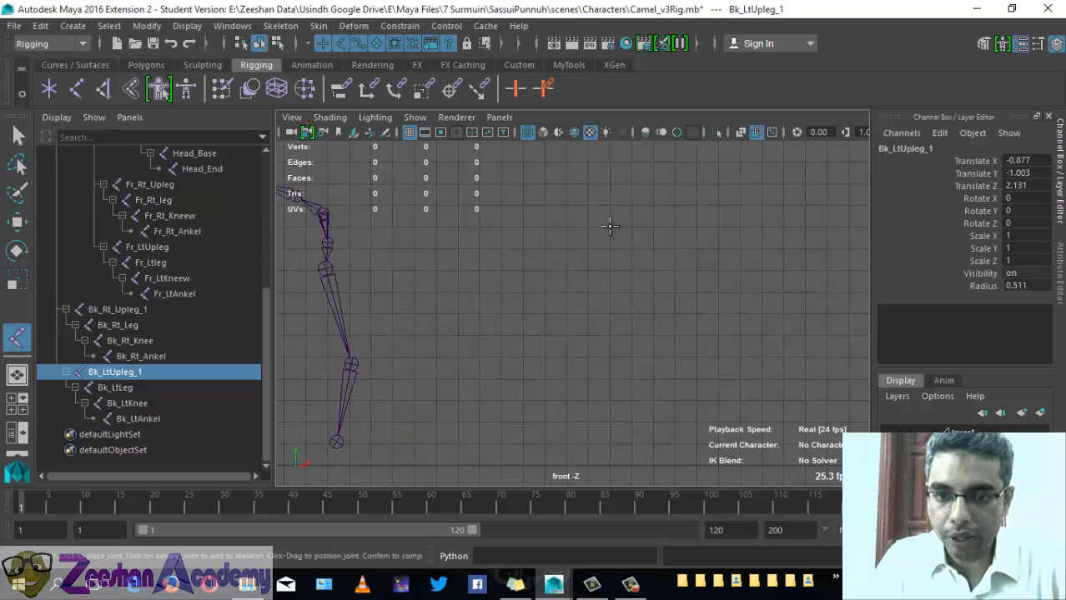
pyautogui.click(610, 226)
pyautogui.click(566, 316)
pyautogui.click(596, 432)
pyautogui.press('w')
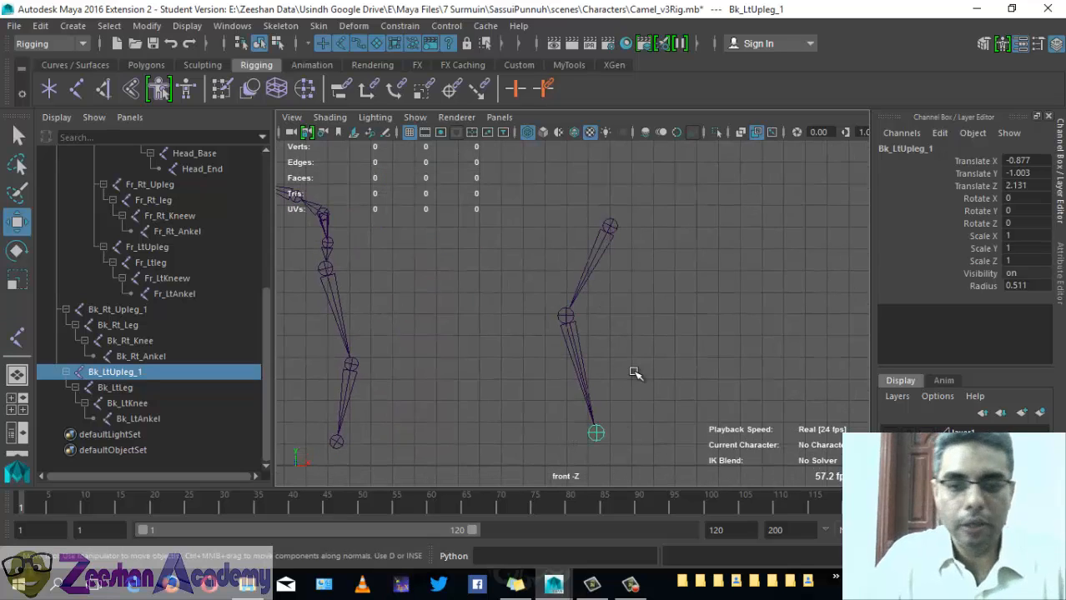
# Step: Select the test chain's joints in turn, try rotating the top joint about Z, and undo the rotation
pyautogui.keyDown('alt'); pyautogui.moveTo(647, 331); pyautogui.dragTo(545, 298, button='middle'); pyautogui.keyUp('alt')
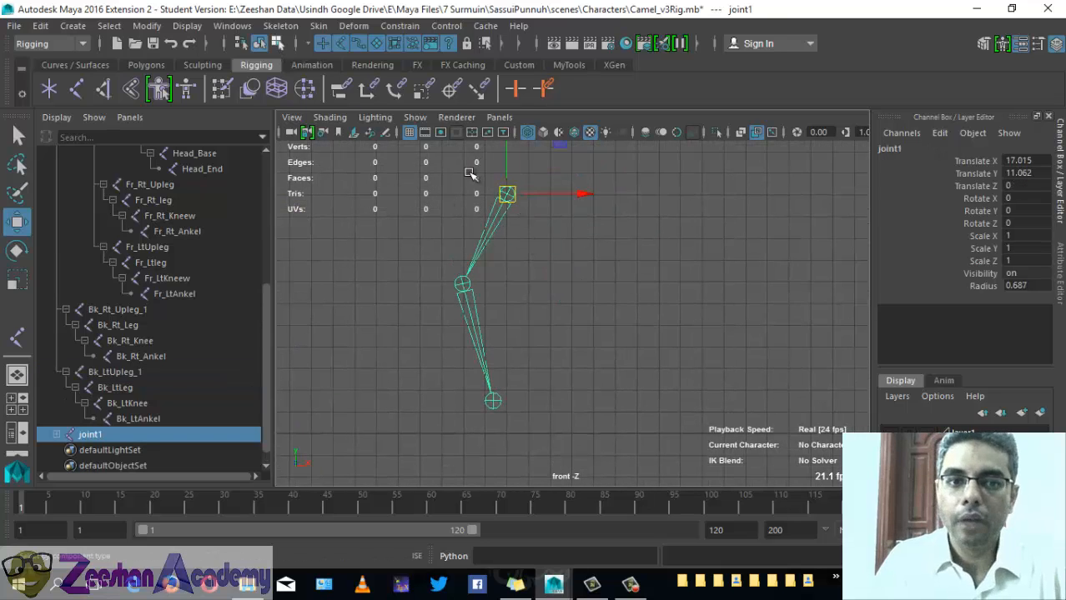
pyautogui.moveTo(442, 294); pyautogui.dragTo(624, 304)
pyautogui.press('e')
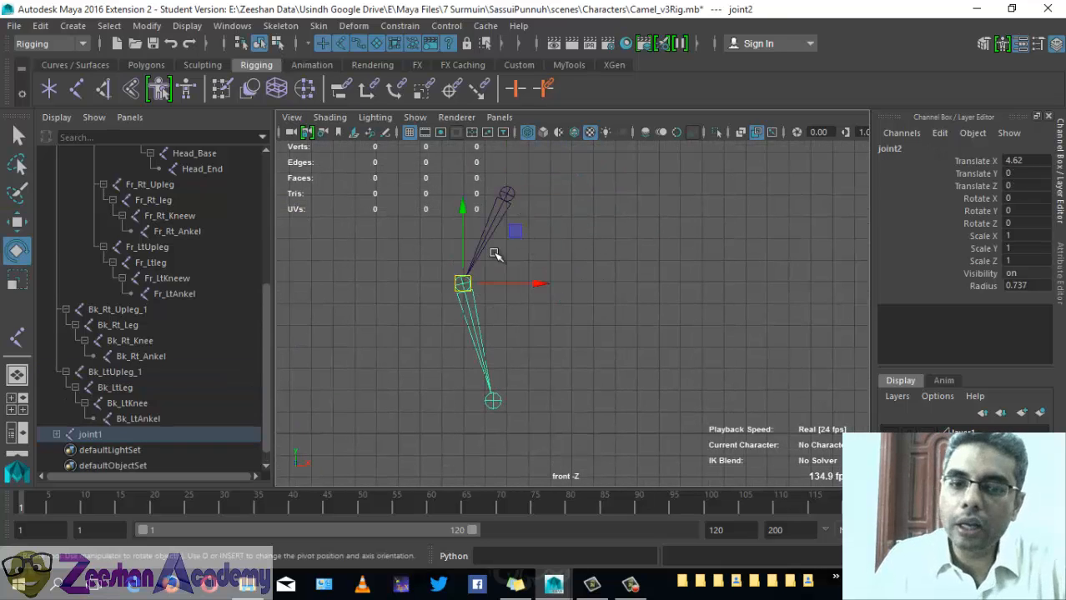
pyautogui.moveTo(523, 232); pyautogui.dragTo(488, 404)
pyautogui.click(490, 403)
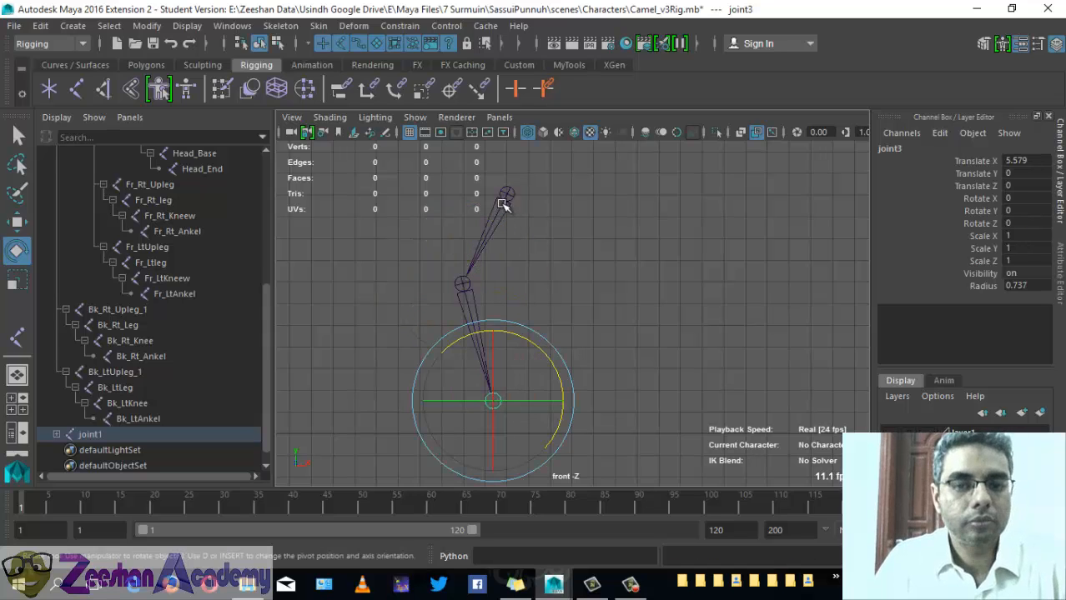
pyautogui.click(505, 206)
pyautogui.moveTo(573, 192); pyautogui.dragTo(568, 312)
pyautogui.hotkey('ctrl', 'z')
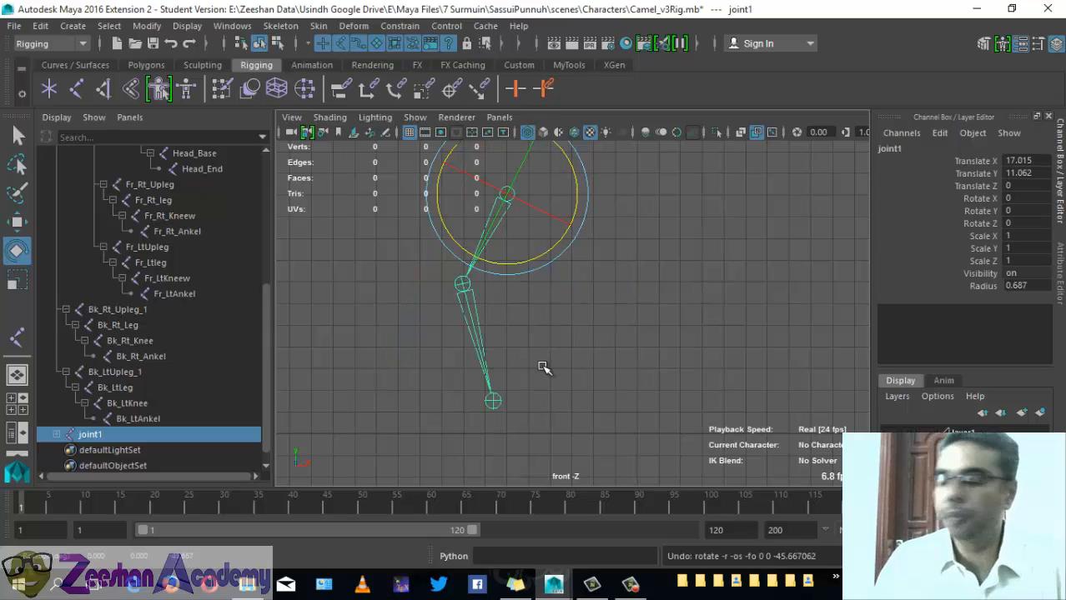
# Step: Create an IK handle from the top joint to the bottom joint of the test chain
pyautogui.click(280, 26)
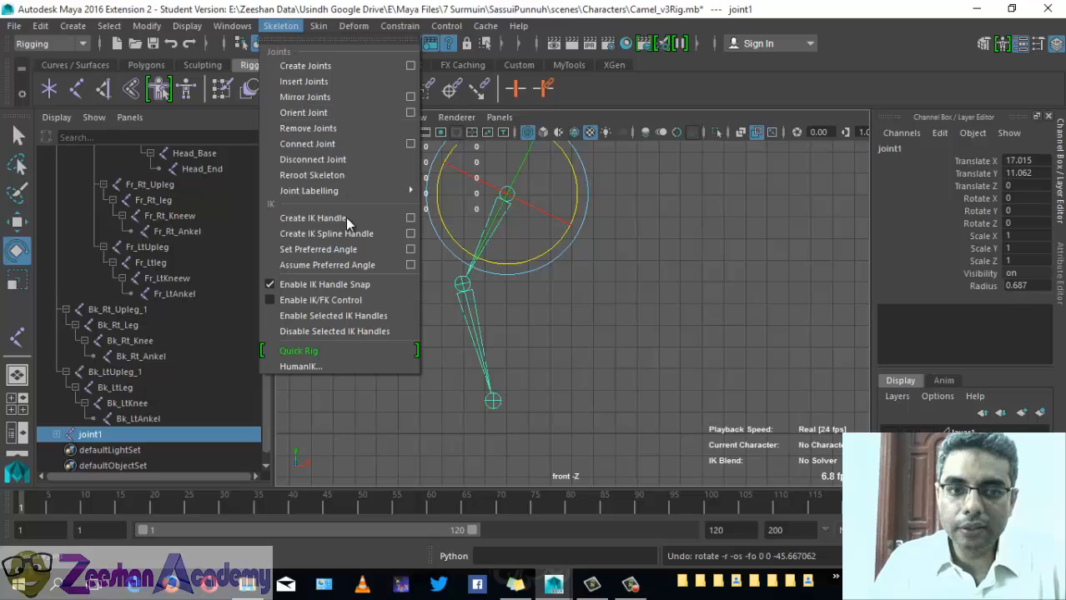
pyautogui.click(314, 217)
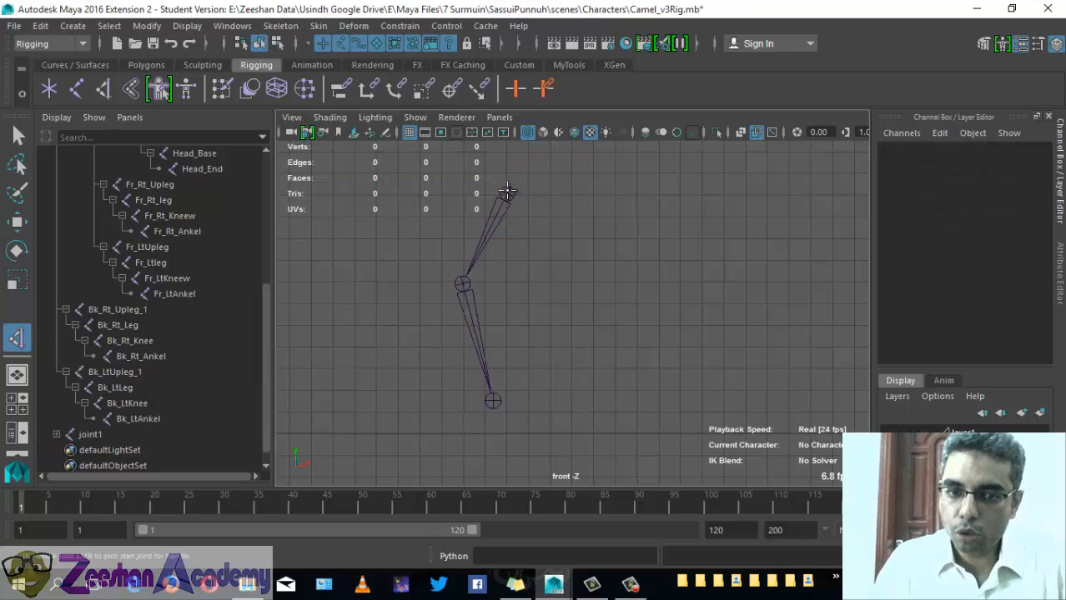
pyautogui.click(507, 193)
pyautogui.click(491, 402)
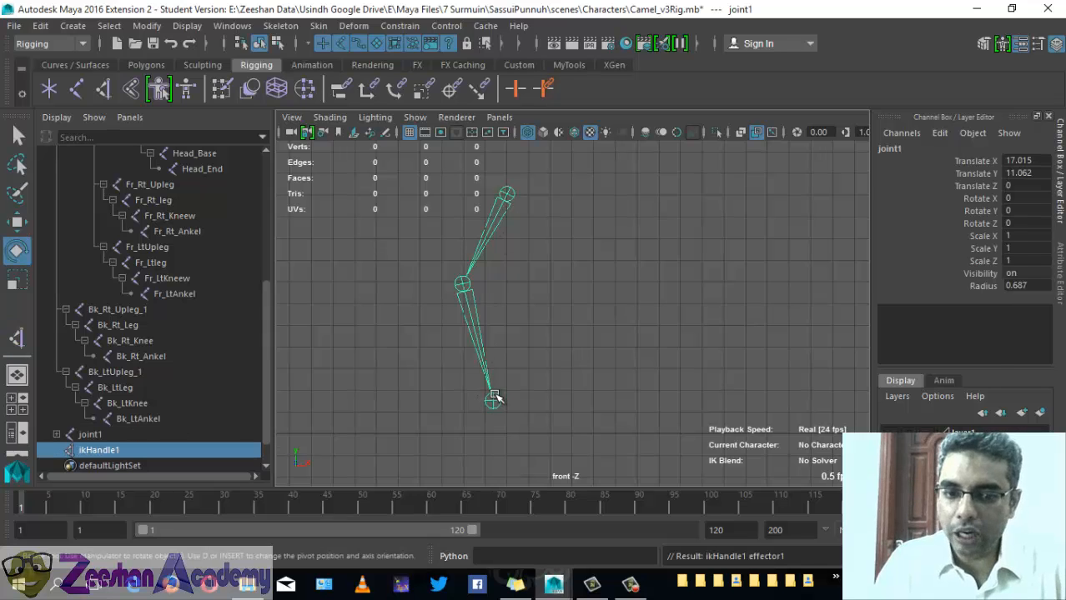
# Step: Try moving the new IK handle upward to bend the test chain, and undo the moves
pyautogui.press('e')
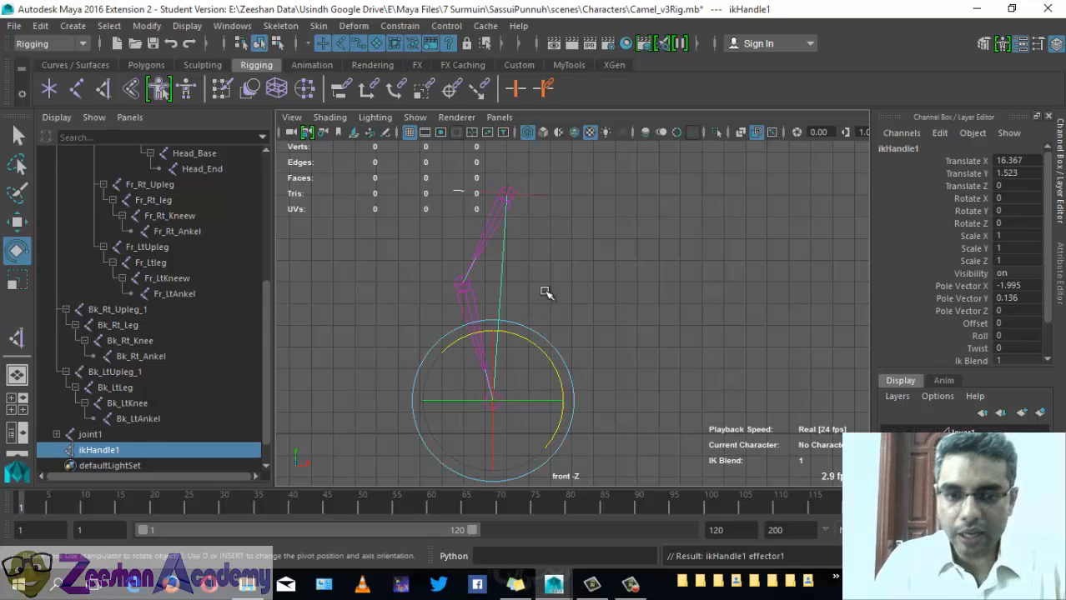
pyautogui.keyDown('alt'); pyautogui.moveTo(558, 260); pyautogui.dragTo(504, 398); pyautogui.keyUp('alt')
pyautogui.press('w')
pyautogui.keyDown('alt'); pyautogui.moveTo(587, 358); pyautogui.dragTo(617, 391, button='middle'); pyautogui.keyUp('alt')
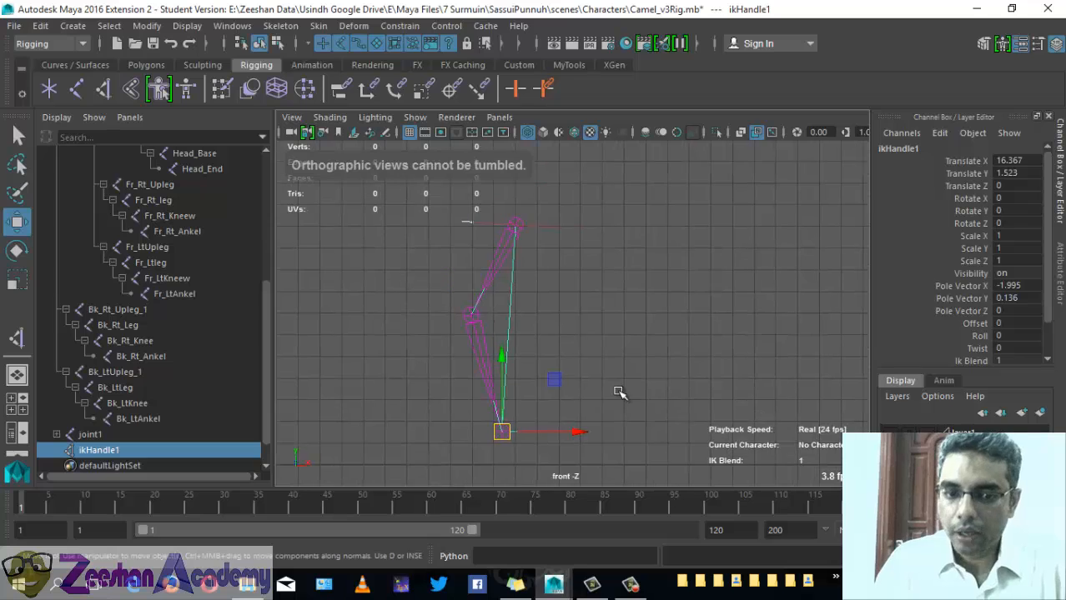
pyautogui.moveTo(502, 431); pyautogui.dragTo(475, 411)
pyautogui.hotkey('ctrl', 'z')
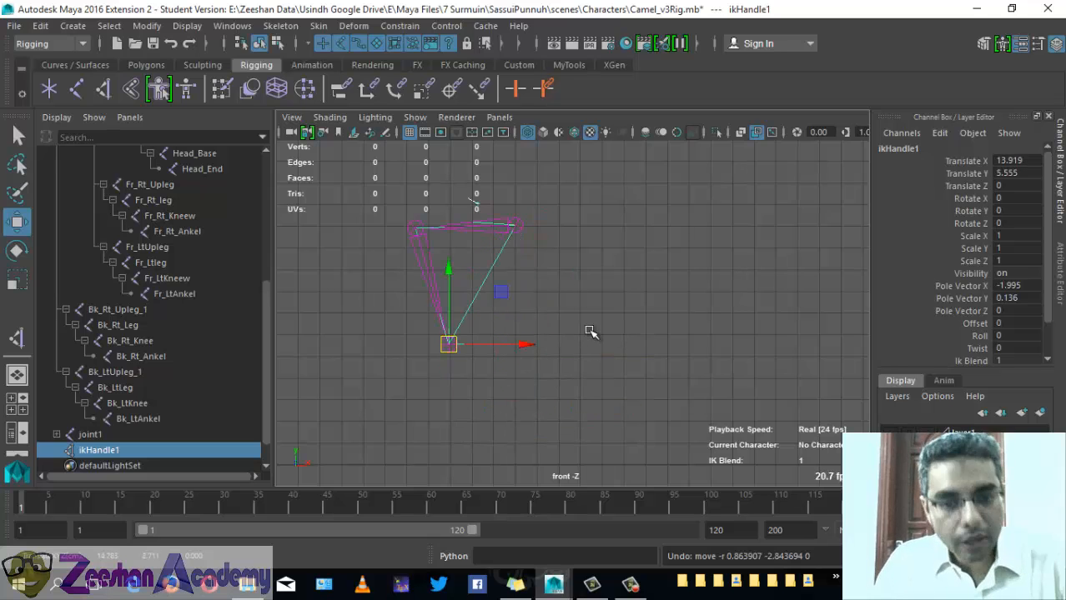
pyautogui.hotkey('ctrl', 'z')
# Step: Draw a second three-joint test chain behind the first one, with its middle joint bent backward
pyautogui.moveTo(579, 372); pyautogui.dragTo(440, 219)
pyautogui.click(75, 88)
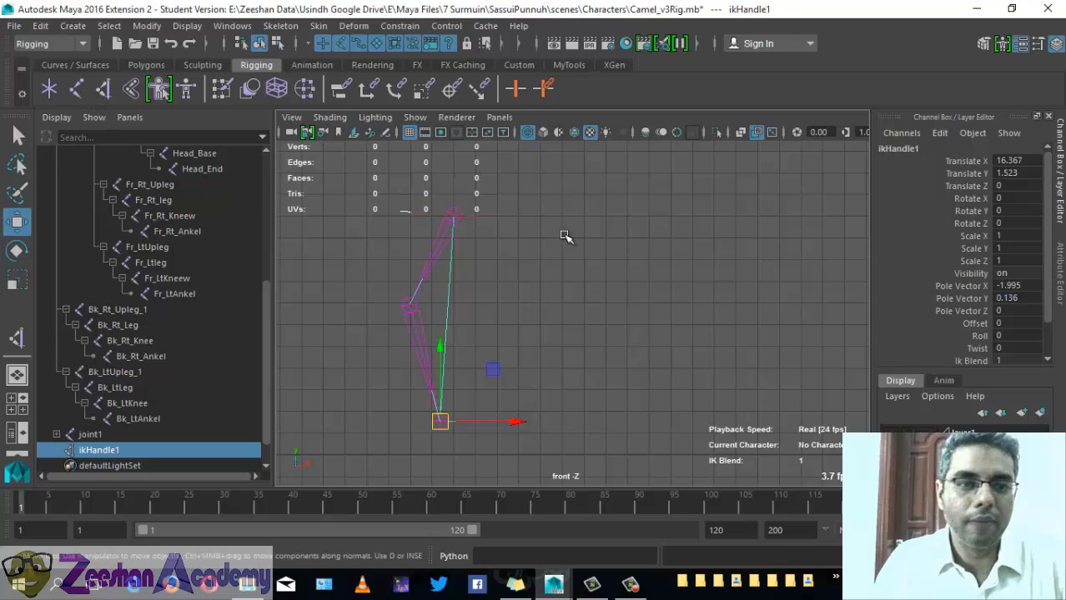
pyautogui.click(591, 219)
pyautogui.click(628, 299)
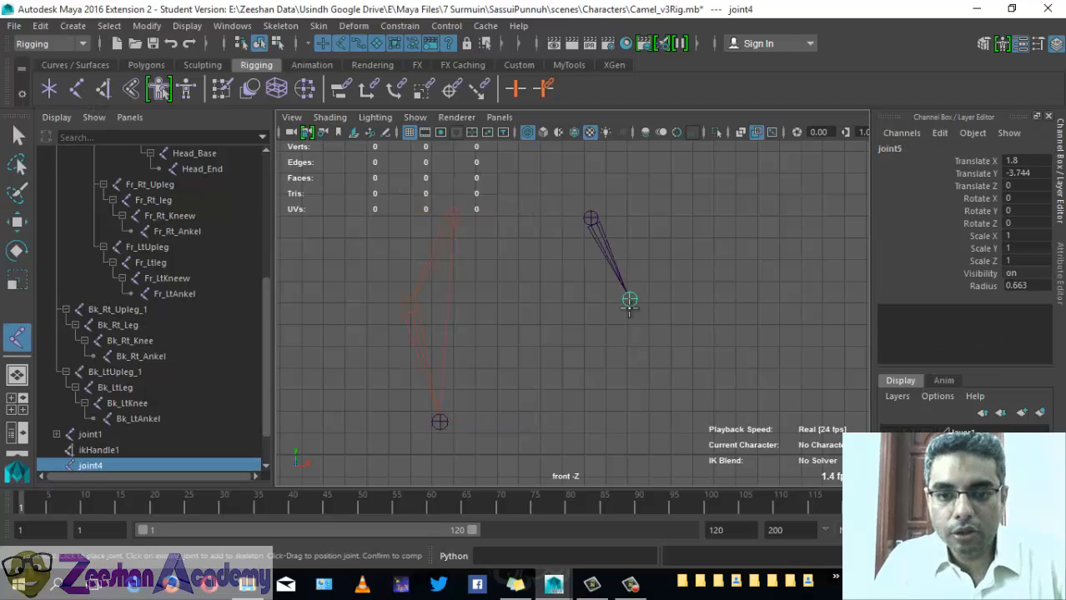
pyautogui.moveTo(617, 404); pyautogui.dragTo(598, 425)
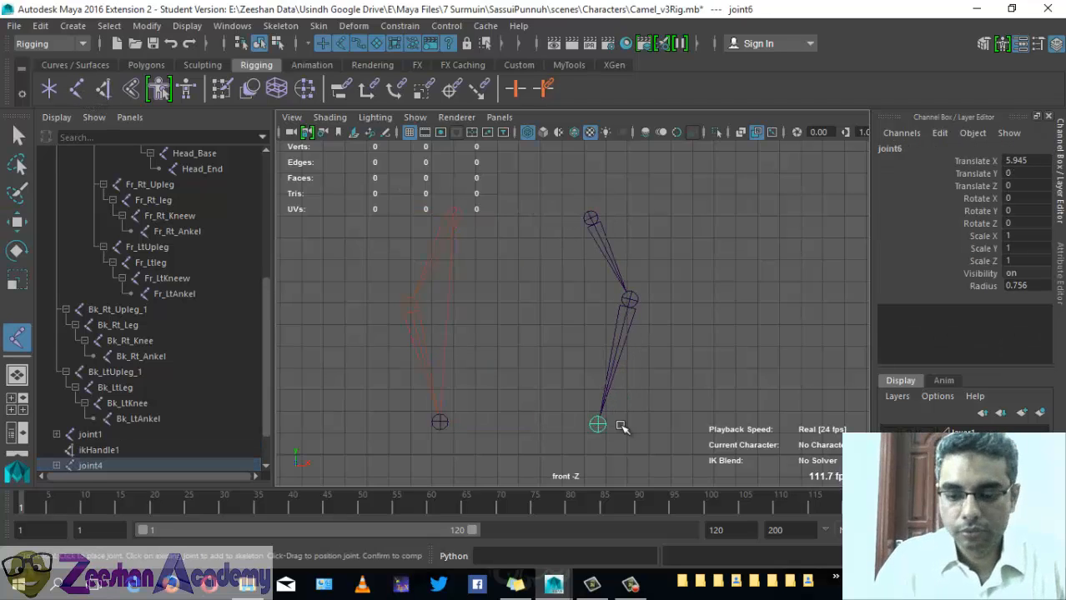
pyautogui.press('Return')
pyautogui.press('w')
# Step: Create an IK handle from the top joint to the bottom joint of the second, backward-bent chain
pyautogui.keyDown('alt'); pyautogui.moveTo(618, 345); pyautogui.dragTo(592, 331, button='middle'); pyautogui.keyUp('alt')
pyautogui.click(275, 26)
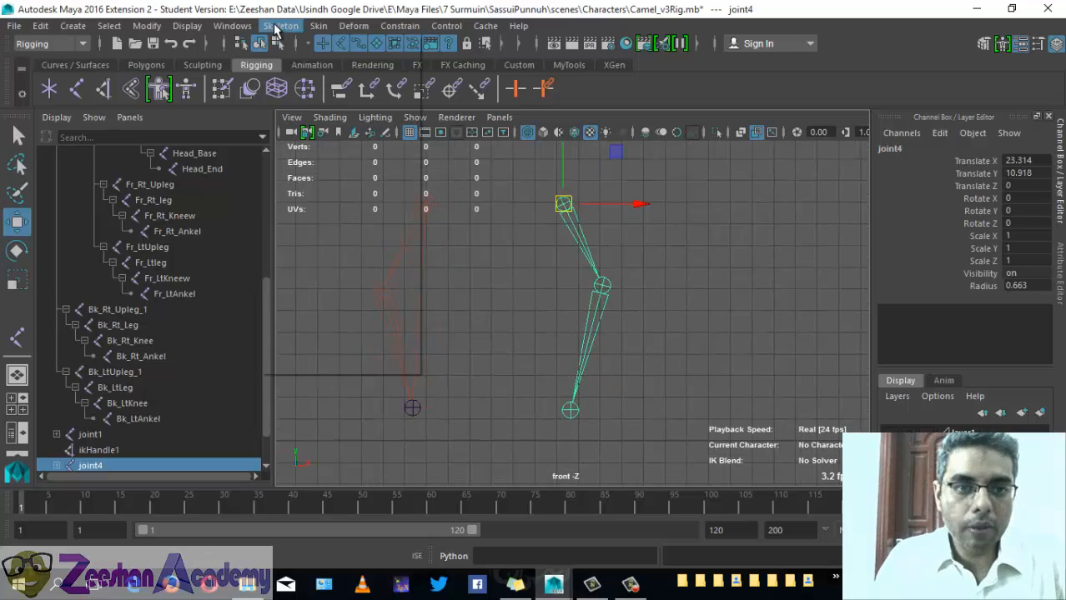
pyautogui.click(358, 216)
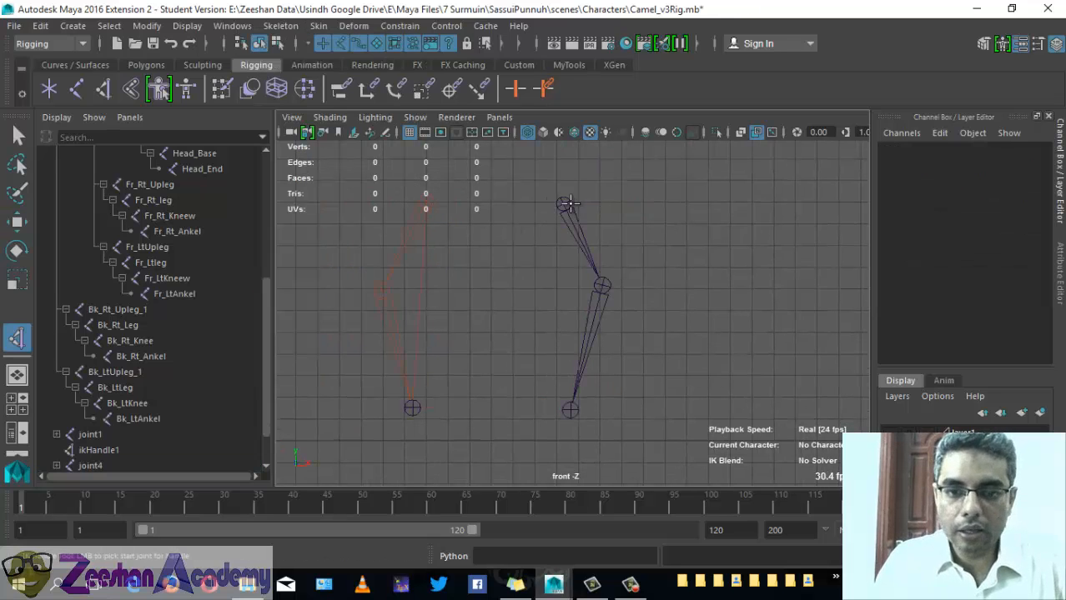
pyautogui.click(565, 204)
pyautogui.click(575, 405)
pyautogui.keyDown('alt'); pyautogui.moveTo(630, 346); pyautogui.dragTo(644, 330, button='middle'); pyautogui.keyUp('alt')
pyautogui.press('q')
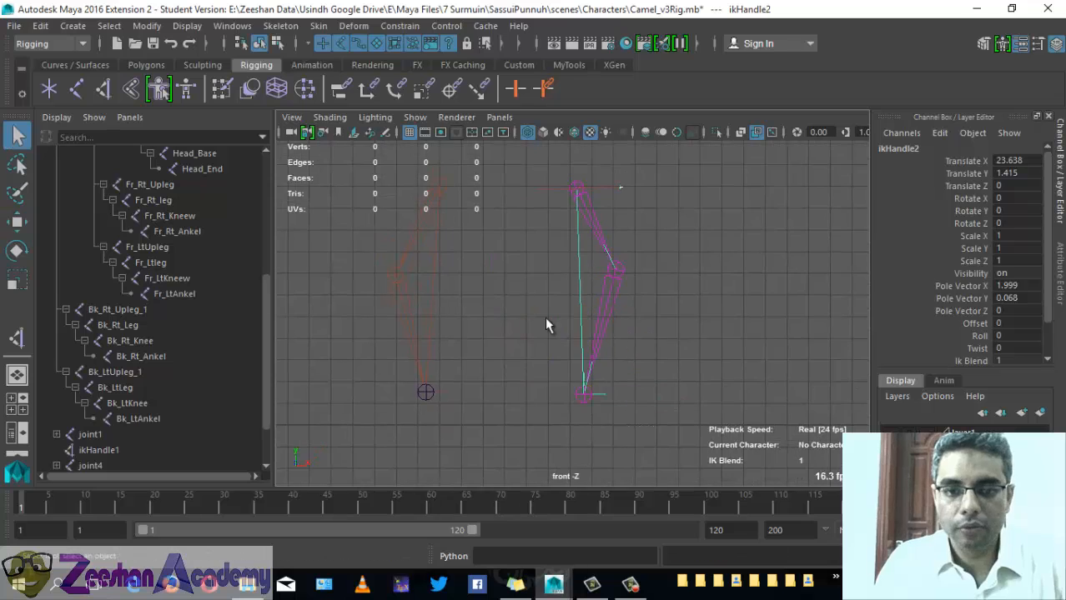
# Step: Hide the Time Slider and Range Slider and enlarge the front view over the outliner, framing both test chains
pyautogui.keyDown('alt'); pyautogui.moveTo(545, 316); pyautogui.dragTo(537, 354, button='middle'); pyautogui.keyUp('alt')
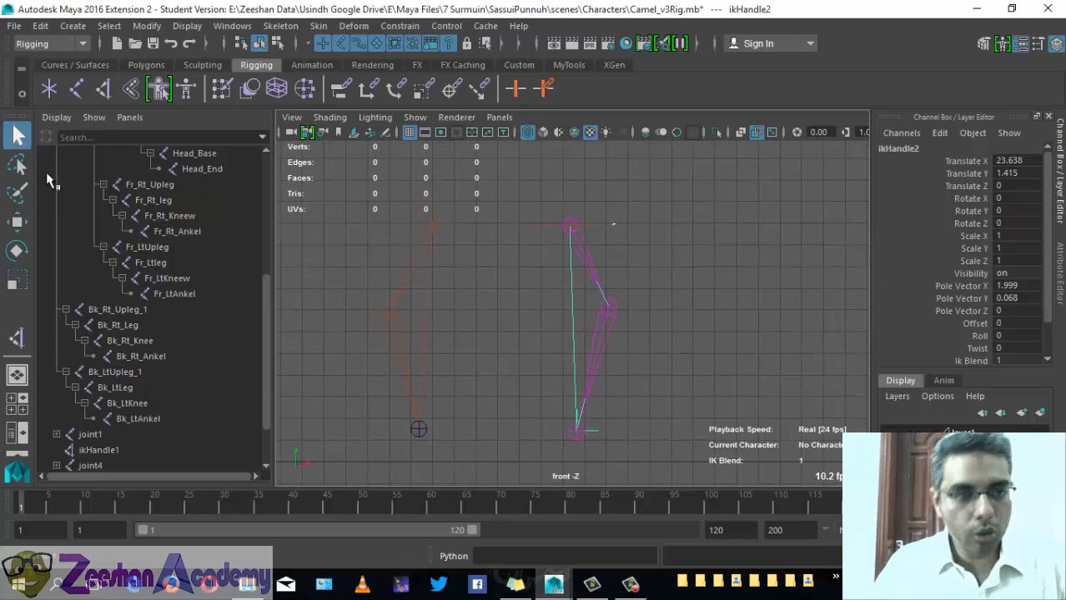
pyautogui.rightClick(3, 501)
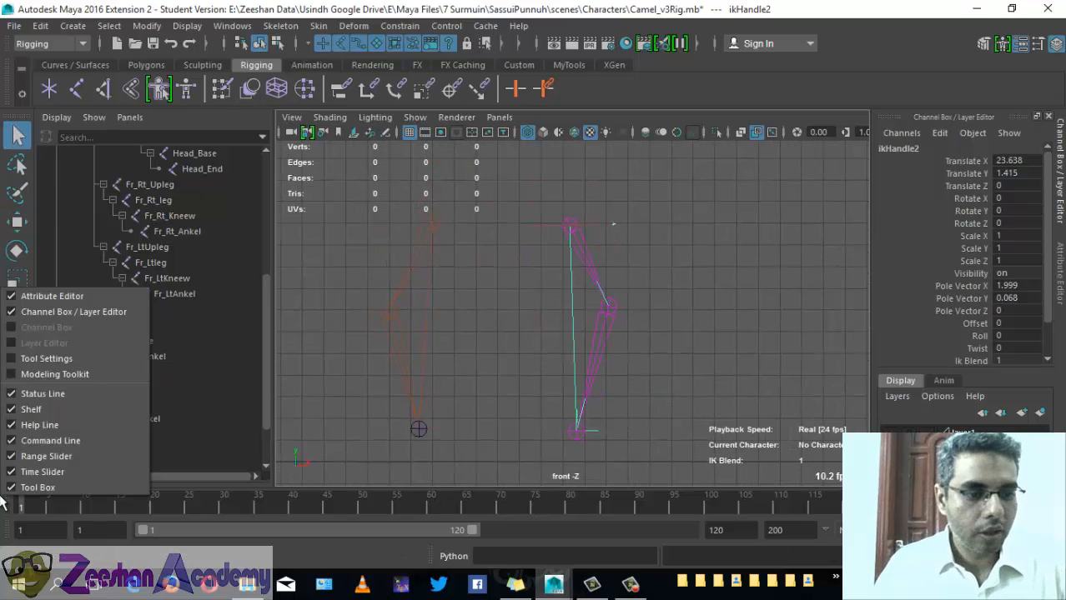
pyautogui.click(41, 472)
pyautogui.rightClick(6, 540)
pyautogui.click(35, 499)
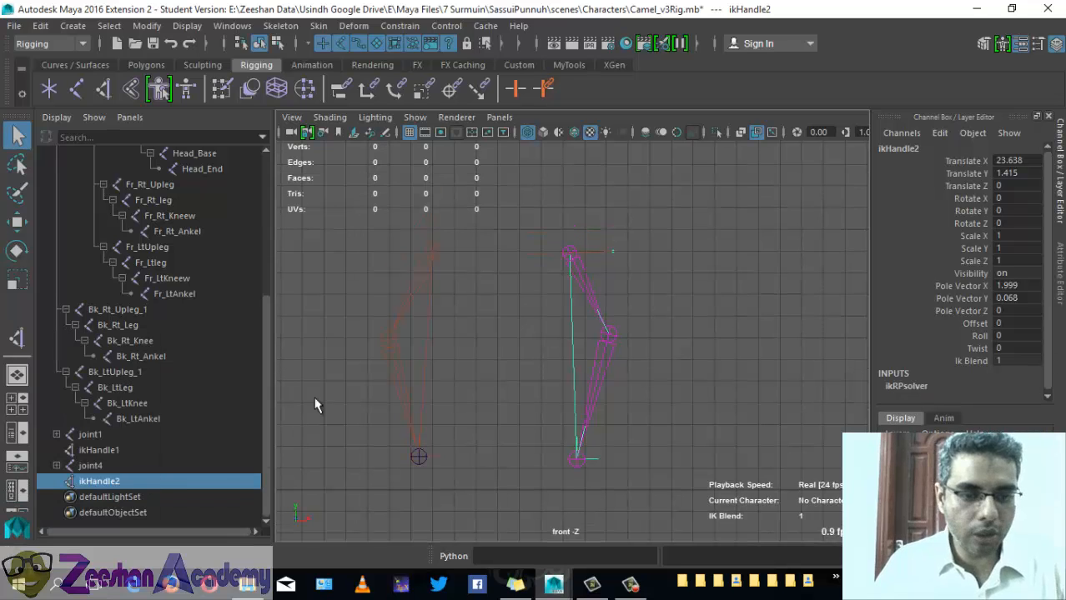
pyautogui.press('space')
pyautogui.scroll(1, 459, 387)
pyautogui.keyDown('alt'); pyautogui.moveTo(459, 387); pyautogui.dragTo(577, 363, button='middle'); pyautogui.keyUp('alt')
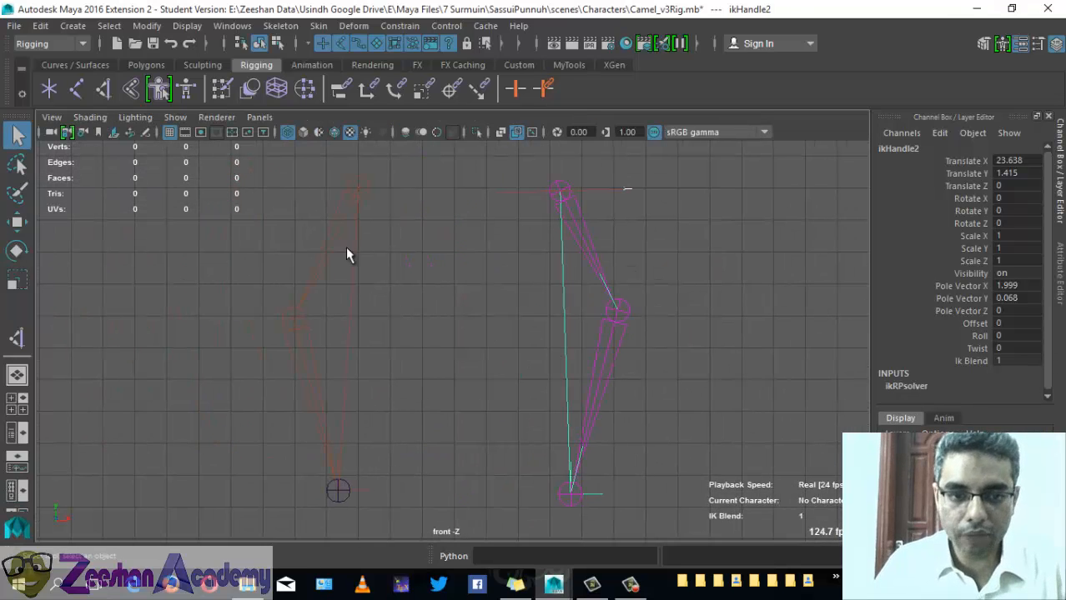
# Step: Select each test chain to compare their bends, try moving the forward-bent chain's IK handle, and undo the move
pyautogui.click(438, 253)
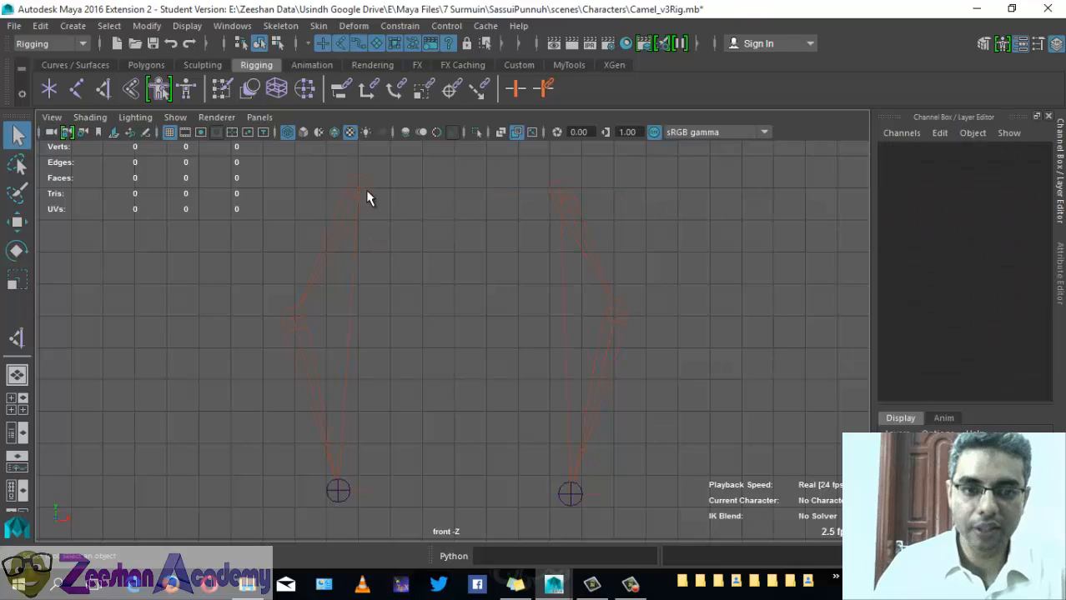
pyautogui.click(365, 191)
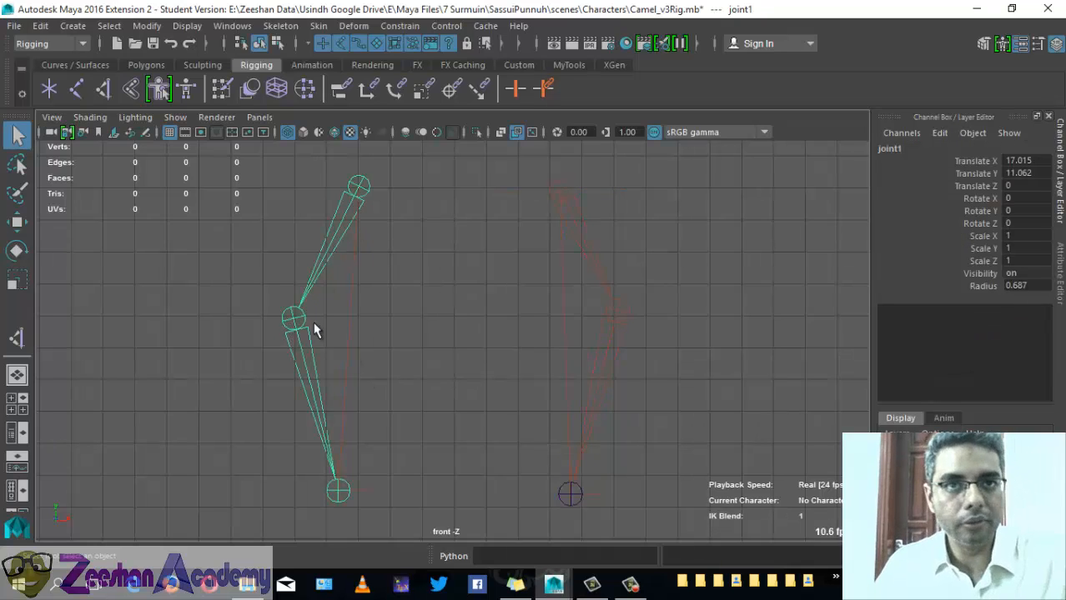
pyautogui.click(556, 197)
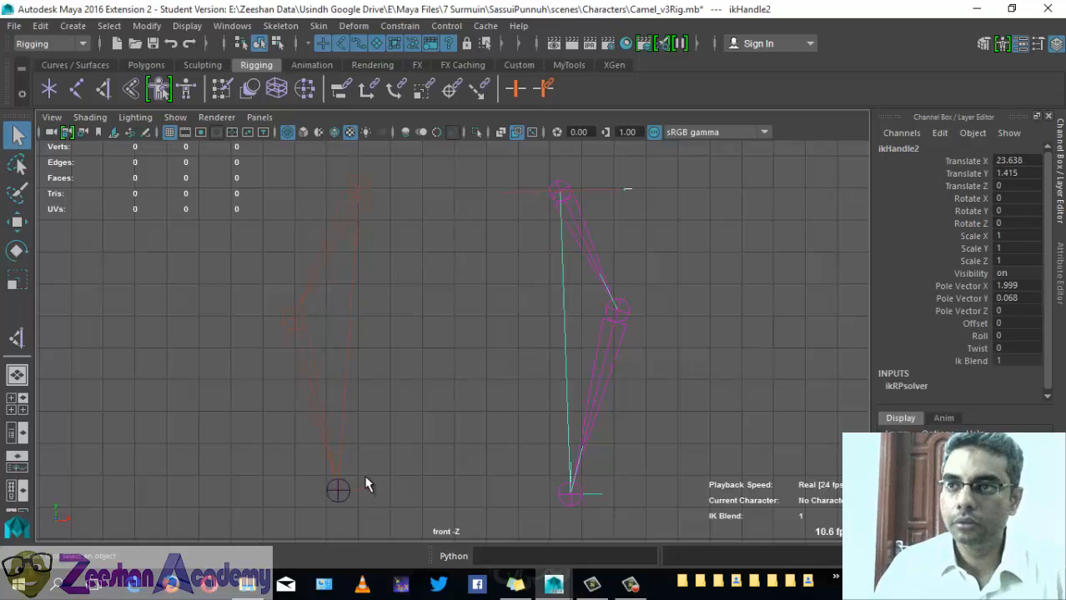
pyautogui.moveTo(385, 533); pyautogui.dragTo(384, 532)
pyautogui.press('w')
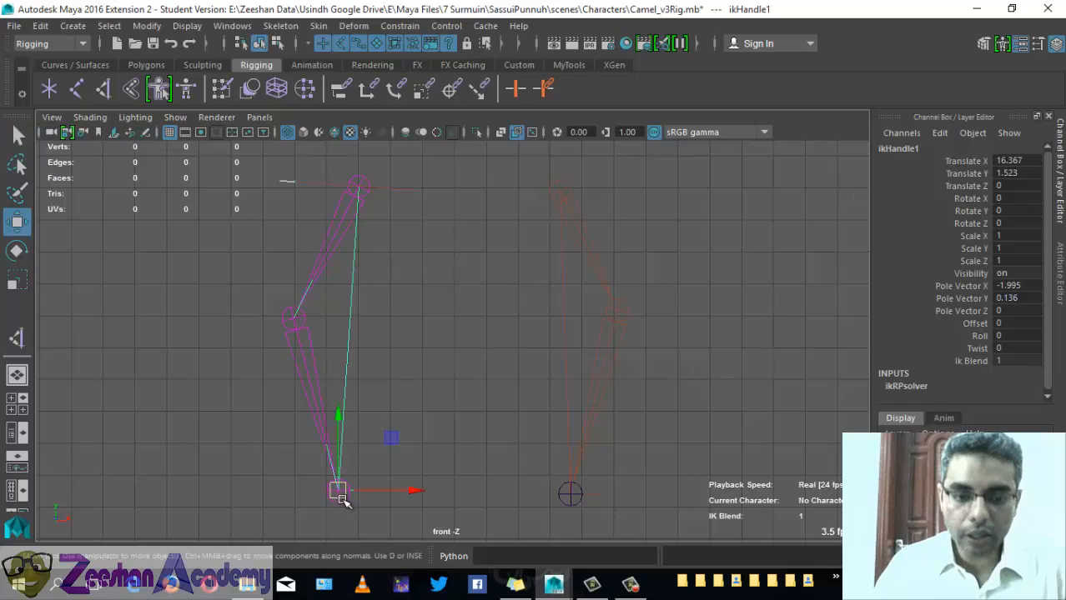
pyautogui.moveTo(340, 492); pyautogui.dragTo(288, 421)
pyautogui.hotkey('ctrl', 'z')
# Step: Try moving the backward-bent chain's IK handle up and forward, and undo the move
pyautogui.click(570, 494)
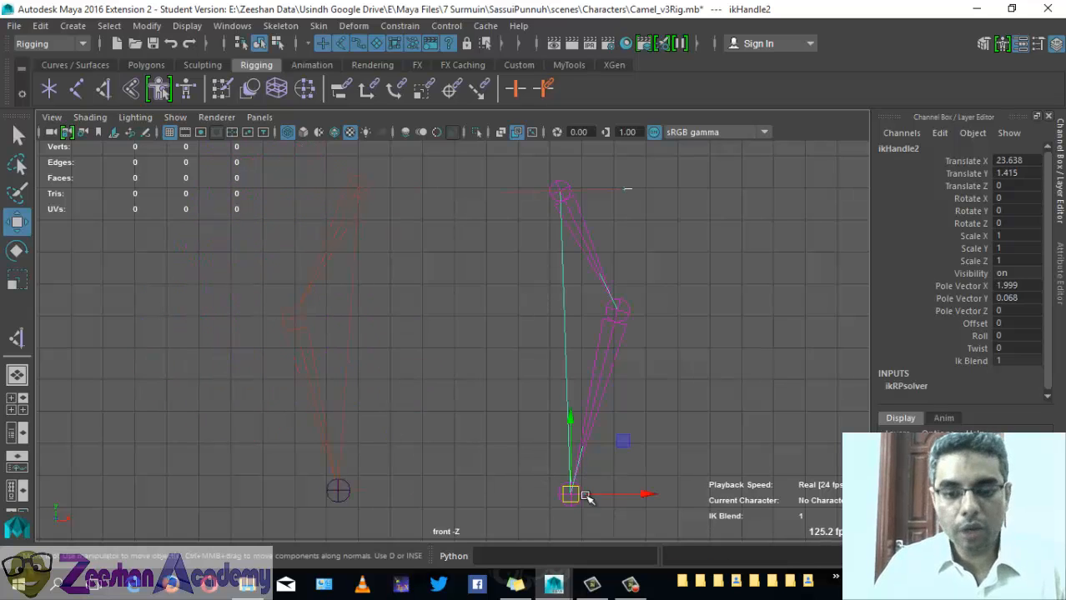
pyautogui.moveTo(571, 495); pyautogui.dragTo(467, 425)
pyautogui.hotkey('ctrl', 'z')
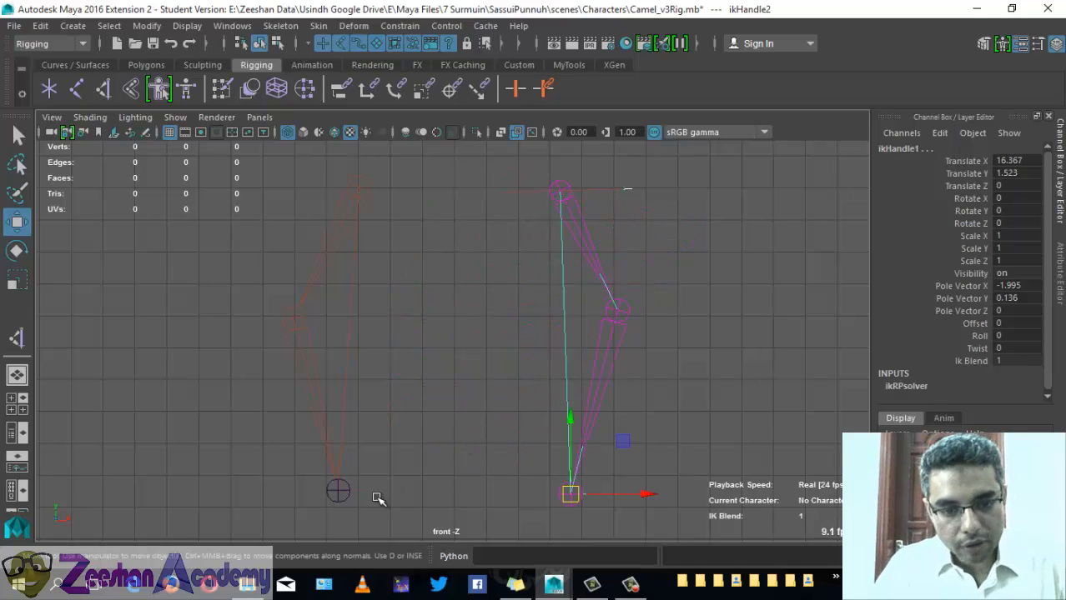
# Step: Pull the forward-bent chain's IK handle up and forward once more, and redisplay the camel mesh over the skeleton
pyautogui.click(339, 491)
pyautogui.moveTo(338, 491); pyautogui.dragTo(131, 401)
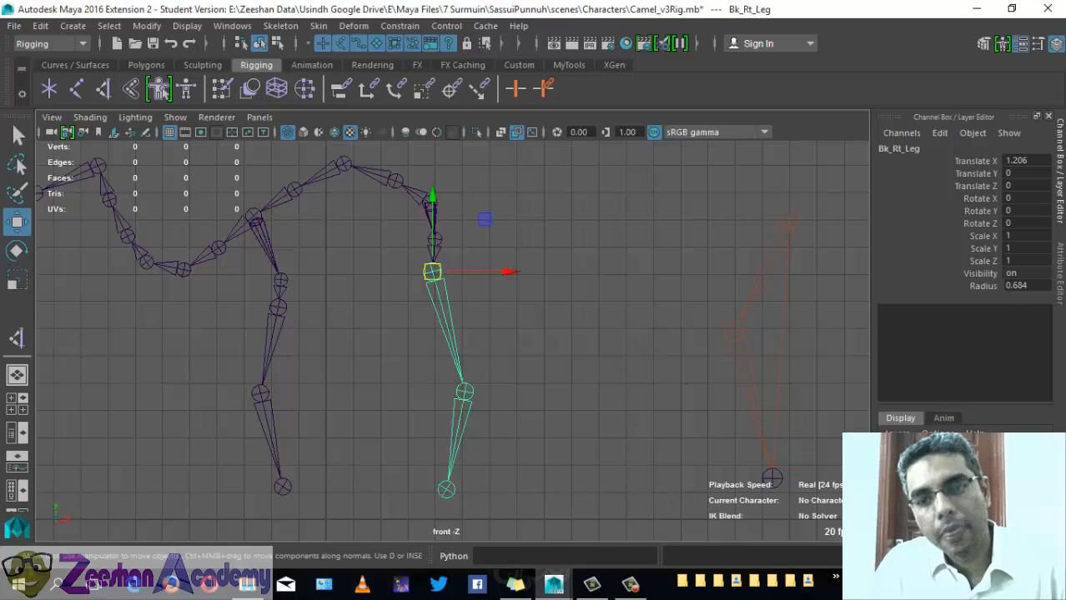
pyautogui.hotkey('ctrl', 'shift', 'h')
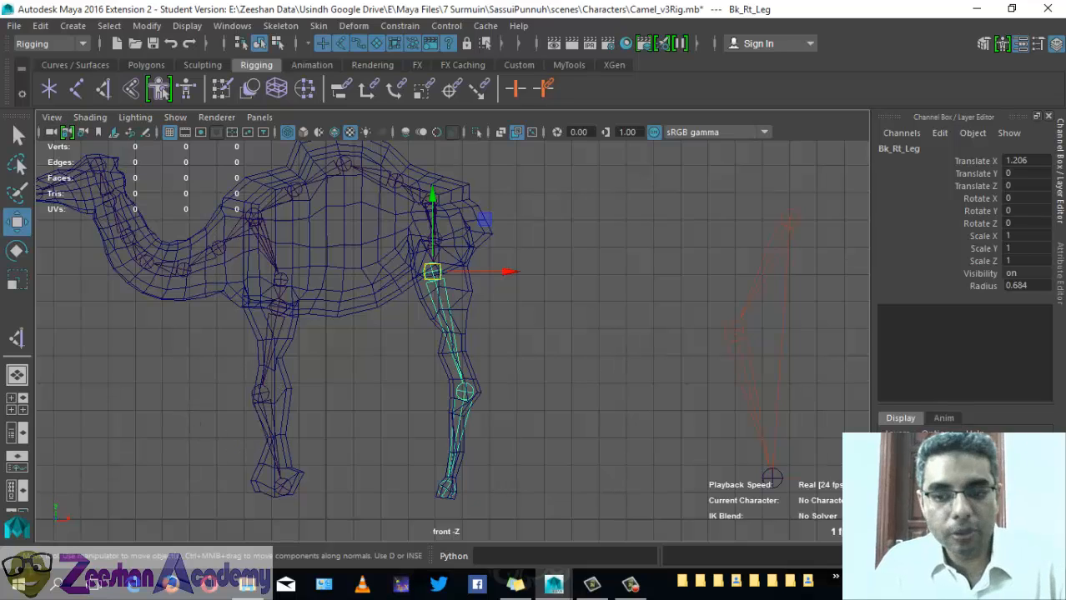
# Step: Hide the camel mesh again and test both test chains' IK handles together by raising and lowering them
pyautogui.hotkey('ctrl', 'z')
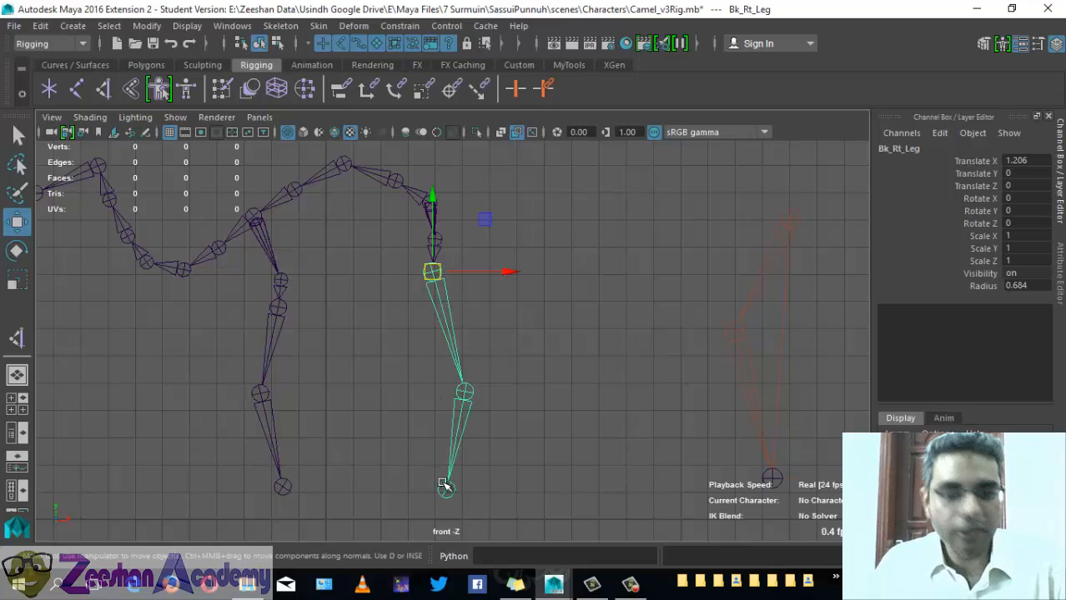
pyautogui.keyDown('alt'); pyautogui.moveTo(757, 499); pyautogui.dragTo(575, 477, button='middle'); pyautogui.keyUp('alt')
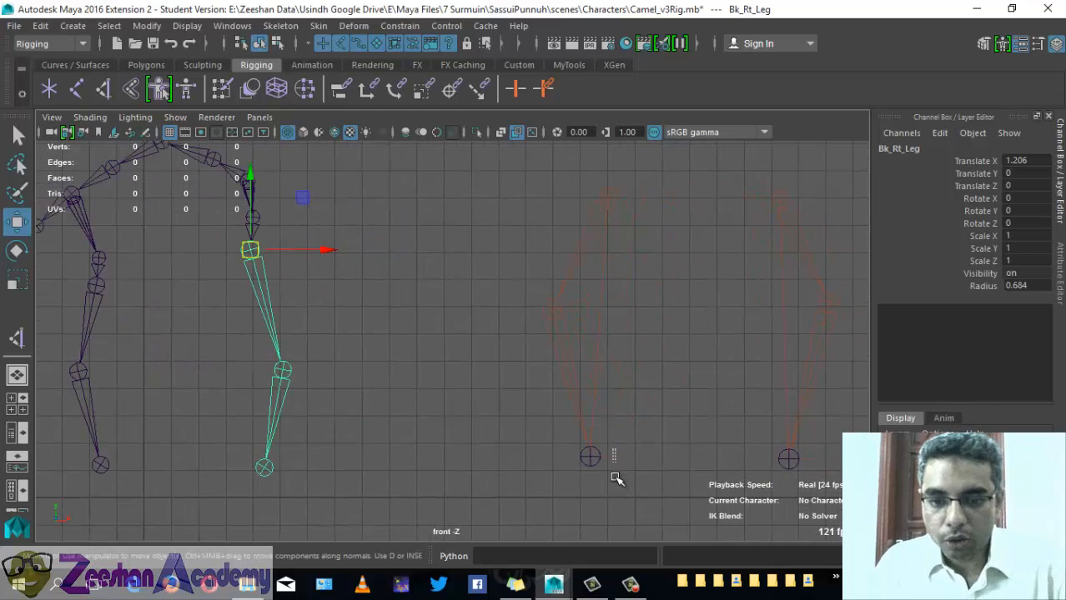
pyautogui.moveTo(575, 441); pyautogui.dragTo(615, 465)
pyautogui.moveTo(811, 456); pyautogui.dragTo(747, 486)
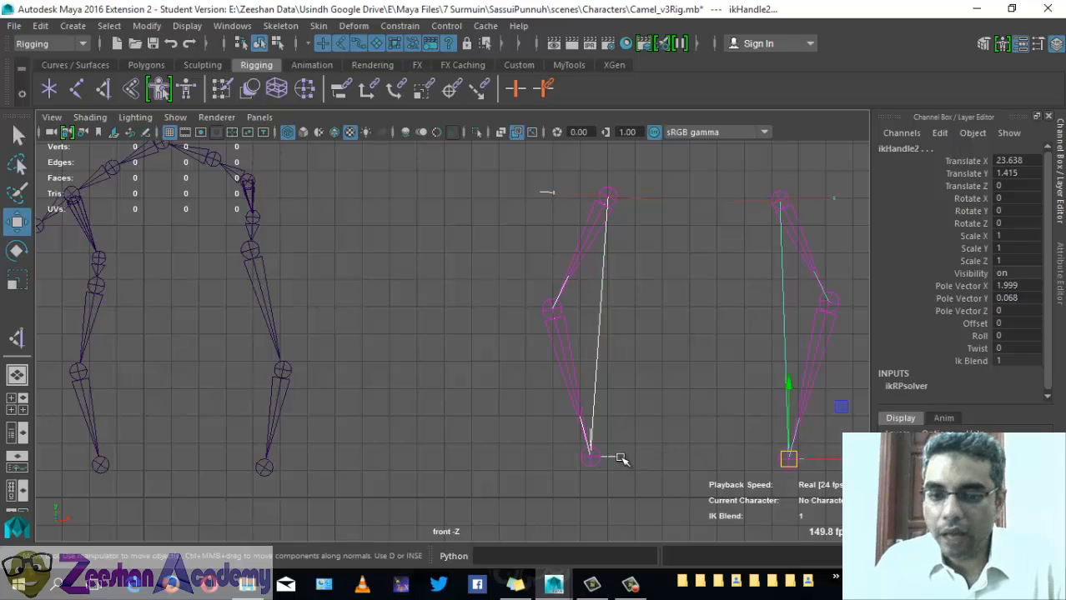
pyautogui.moveTo(542, 400); pyautogui.dragTo(659, 478)
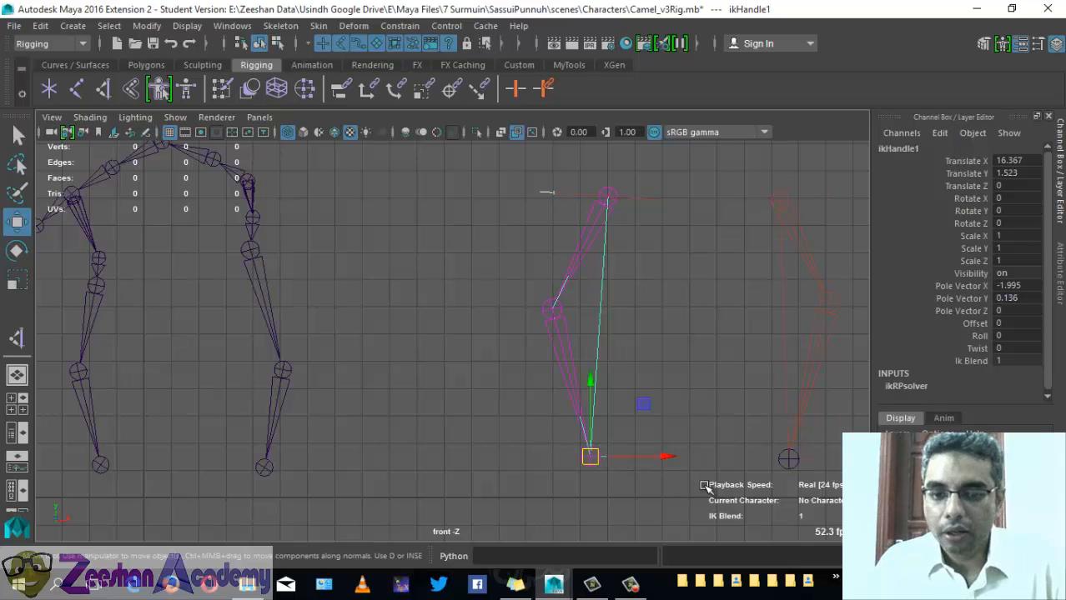
pyautogui.keyDown('shift'); pyautogui.click(788, 458); pyautogui.keyUp('shift')
pyautogui.moveTo(786, 457); pyautogui.dragTo(806, 390)
pyautogui.keyDown('alt'); pyautogui.moveTo(661, 383); pyautogui.dragTo(611, 404, button='middle'); pyautogui.keyUp('alt')
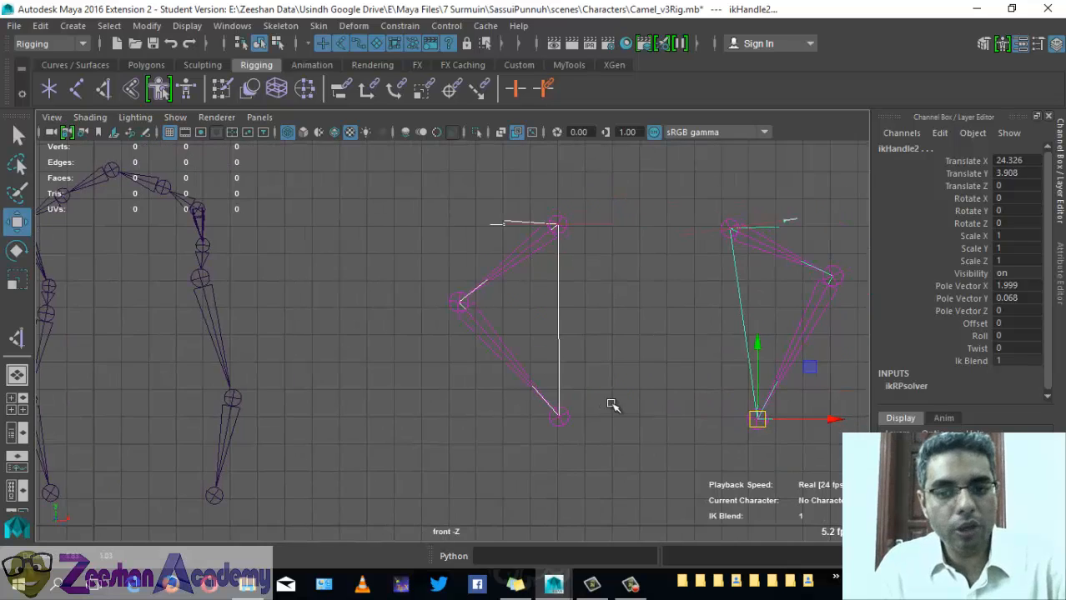
pyautogui.keyDown('alt'); pyautogui.moveTo(612, 404); pyautogui.dragTo(562, 396, button='right'); pyautogui.keyUp('alt')
pyautogui.keyDown('alt'); pyautogui.click(561, 396); pyautogui.keyUp('alt')
pyautogui.moveTo(738, 416); pyautogui.dragTo(735, 467)
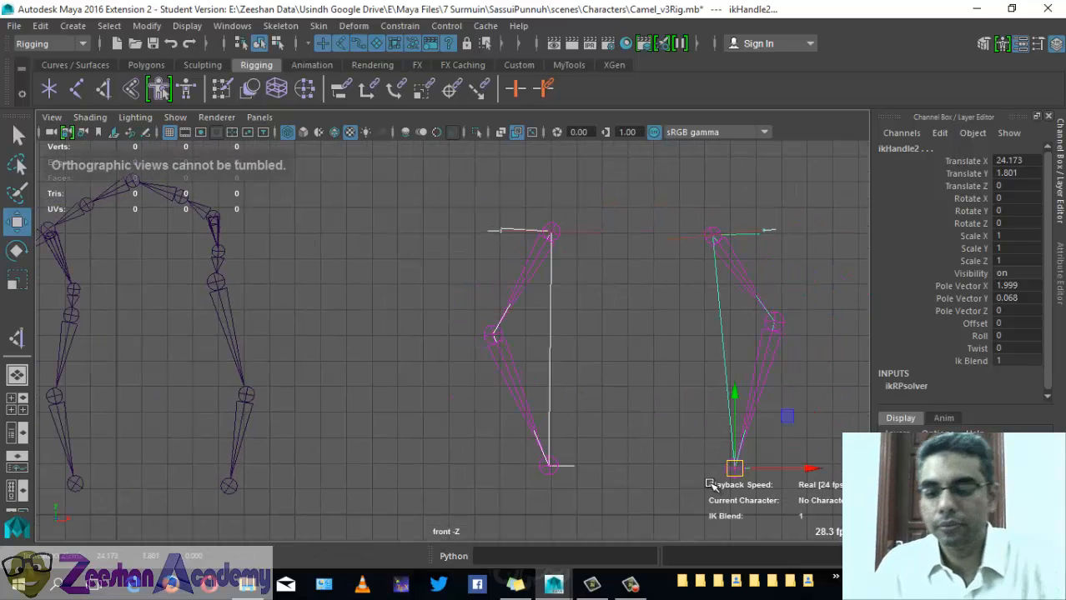
# Step: Delete the two IK handles and both test joint chains beside the camel skeleton
pyautogui.press('Delete')
pyautogui.moveTo(505, 209); pyautogui.dragTo(795, 485)
pyautogui.press('Delete')
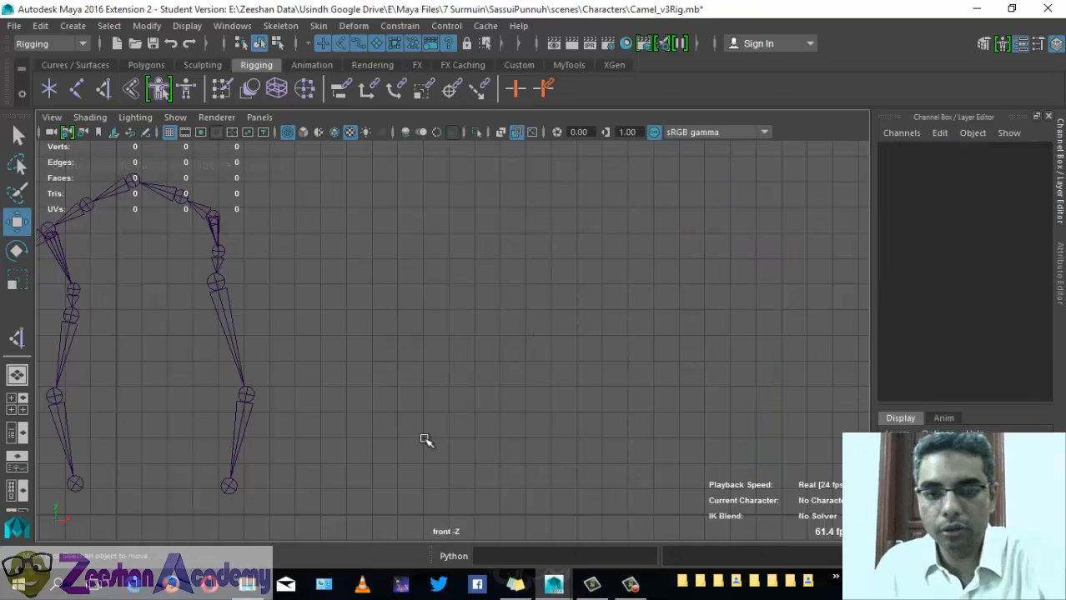
# Step: Create an IK handle on the front right leg from the Fr_Rt_Upleg joint to the chain's lowest joint
pyautogui.keyDown('alt'); pyautogui.moveTo(454, 459); pyautogui.dragTo(575, 403, button='middle'); pyautogui.keyUp('alt')
pyautogui.click(306, 299)
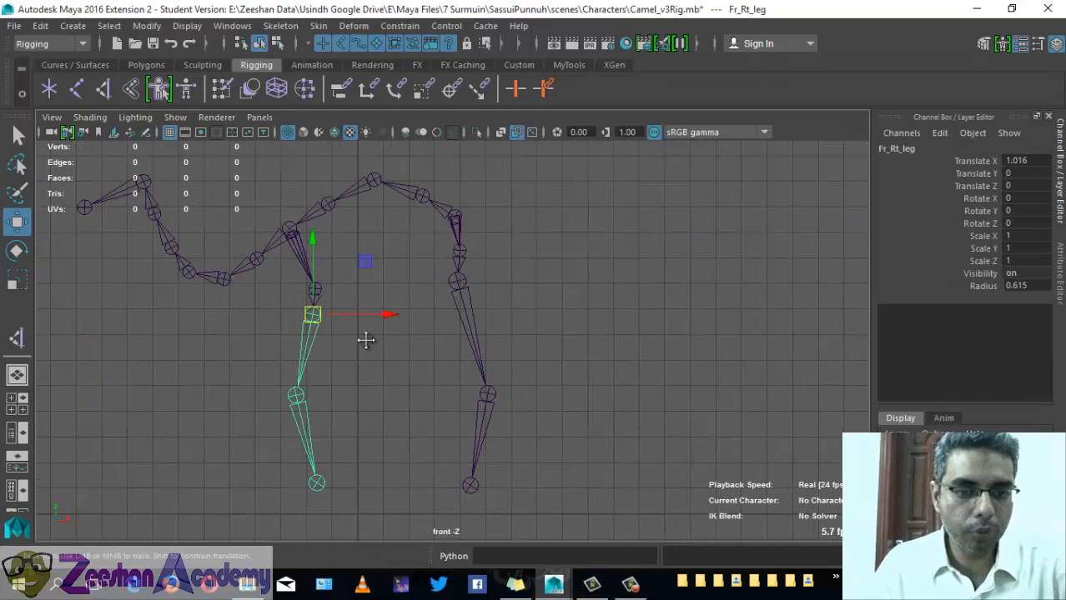
pyautogui.keyDown('alt'); pyautogui.moveTo(363, 338); pyautogui.dragTo(476, 293, button='middle'); pyautogui.keyUp('alt')
pyautogui.click(281, 26)
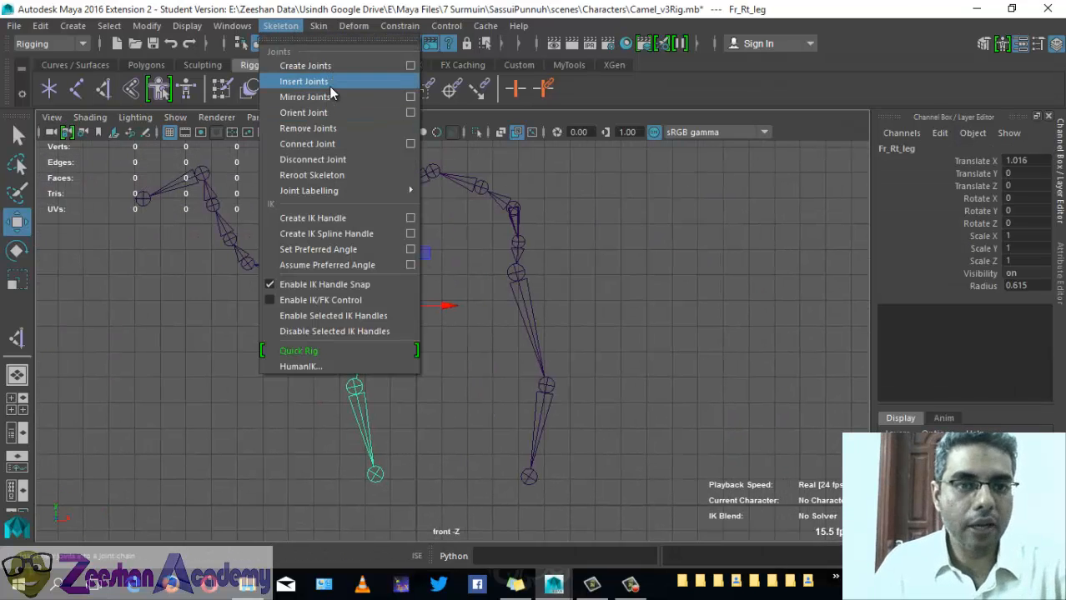
pyautogui.click(338, 219)
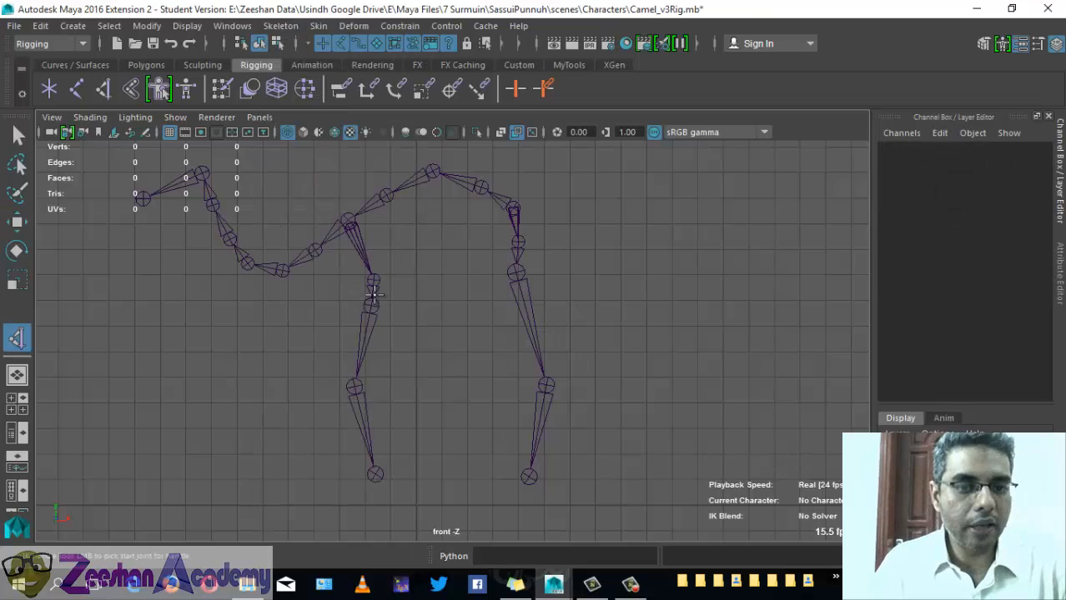
pyautogui.click(372, 279)
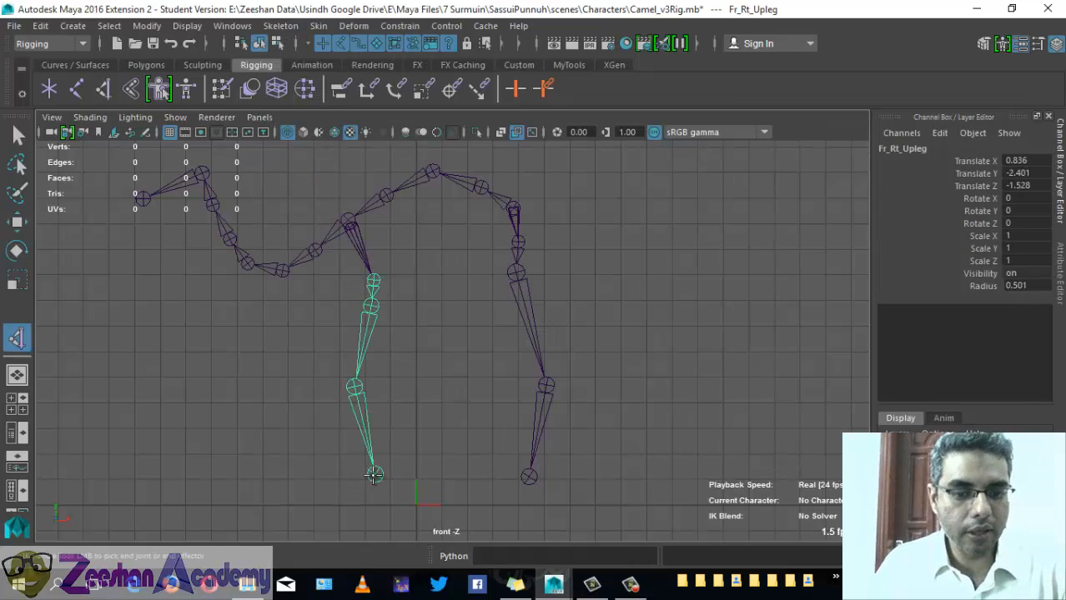
pyautogui.click(376, 477)
pyautogui.press('w')
# Step: Create an IK handle on the back right leg from the Bk_Rt_Leg joint to the chain's lowest joint
pyautogui.click(516, 273)
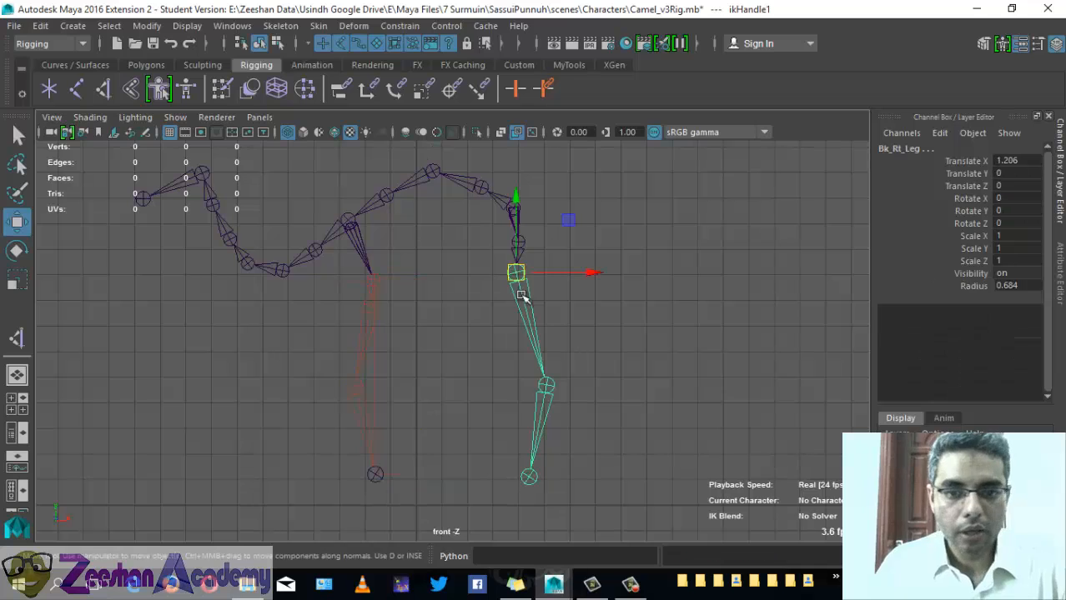
pyautogui.click(283, 26)
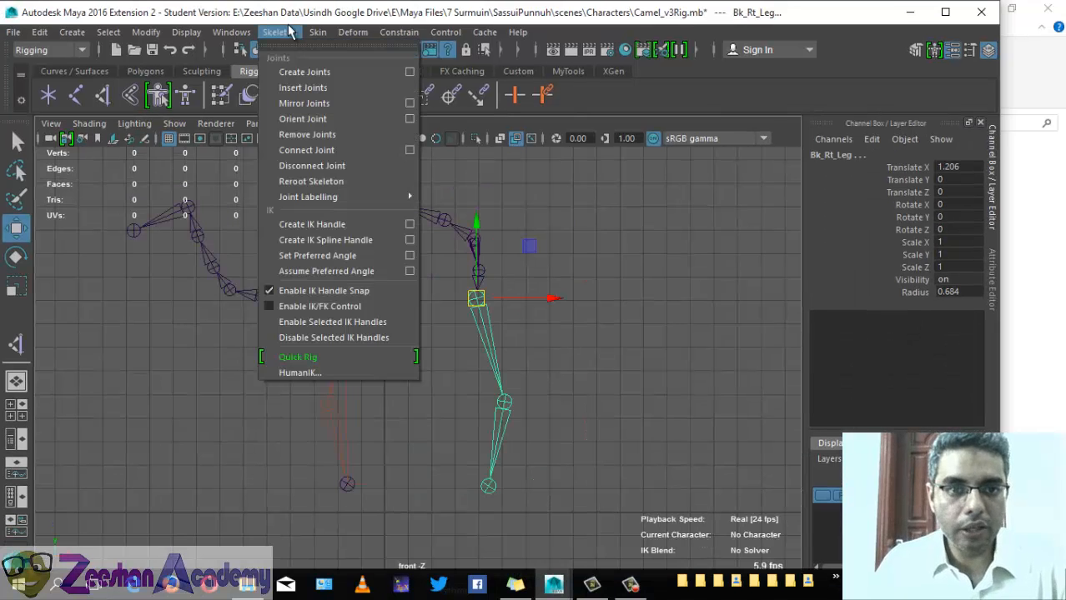
pyautogui.click(325, 219)
pyautogui.click(479, 307)
pyautogui.click(488, 486)
pyautogui.press('w')
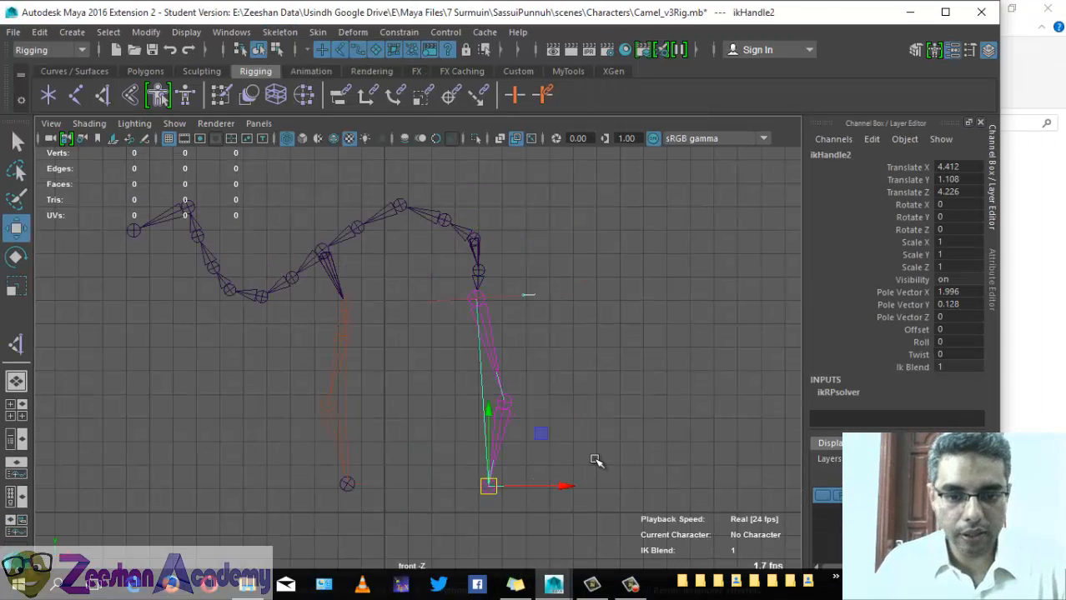
# Step: Try moving the front right IK handle alone and together with the back right one, and undo both moves
pyautogui.keyDown('alt'); pyautogui.moveTo(415, 383); pyautogui.dragTo(424, 323, button='middle'); pyautogui.keyUp('alt')
pyautogui.click(371, 435)
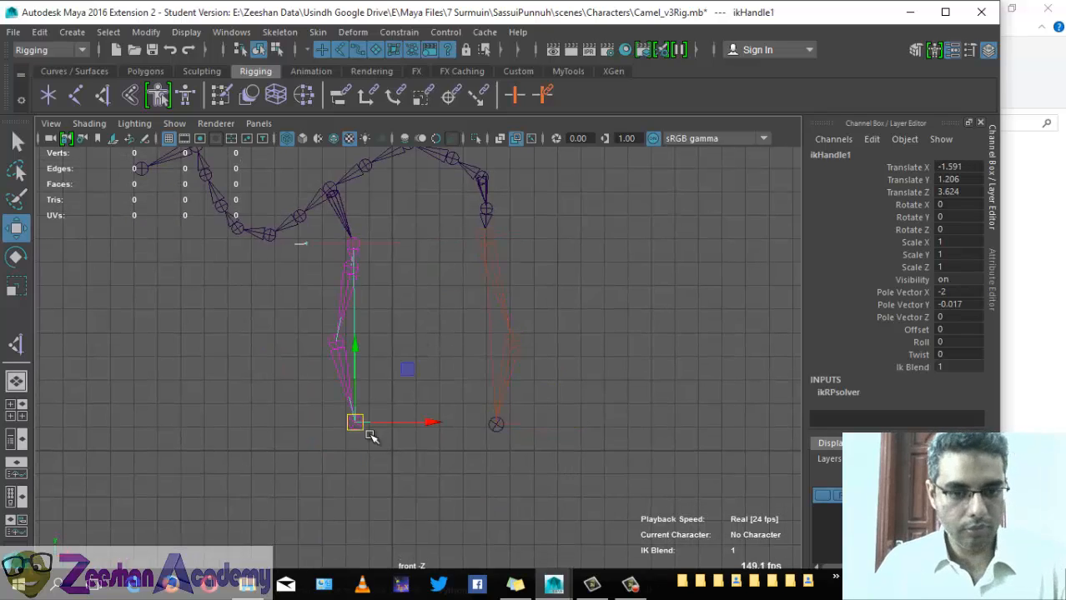
pyautogui.moveTo(354, 423); pyautogui.dragTo(350, 369)
pyautogui.hotkey('ctrl', 'z')
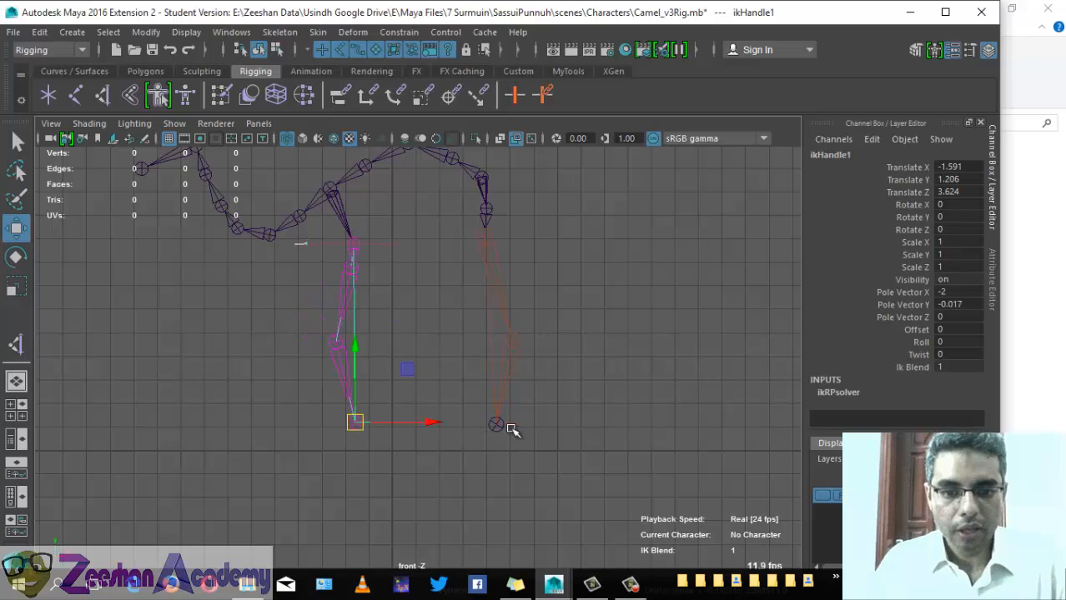
pyautogui.keyDown('shift'); pyautogui.click(497, 425); pyautogui.keyUp('shift')
pyautogui.moveTo(475, 404); pyautogui.dragTo(506, 387)
pyautogui.hotkey('ctrl', 'z')
# Step: Switch to the perspective view and create an IK handle on the front left leg from Fr_LtUpleg to its lowest joint
pyautogui.press('space')
pyautogui.moveTo(418, 373); pyautogui.dragTo(421, 335)
pyautogui.keyDown('alt'); pyautogui.moveTo(417, 382); pyautogui.dragTo(427, 218); pyautogui.keyUp('alt')
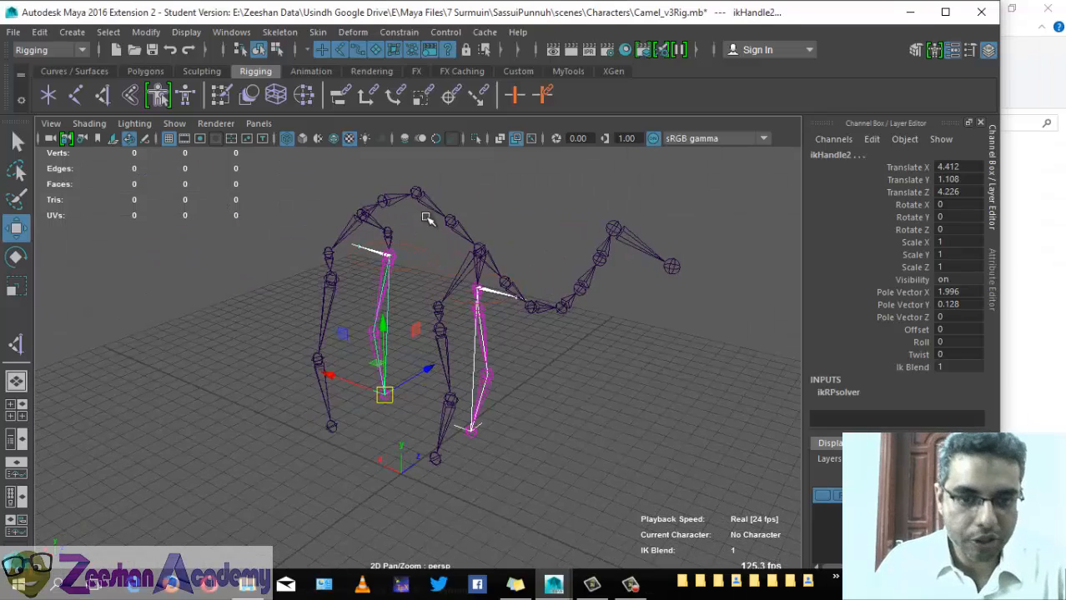
pyautogui.click(284, 32)
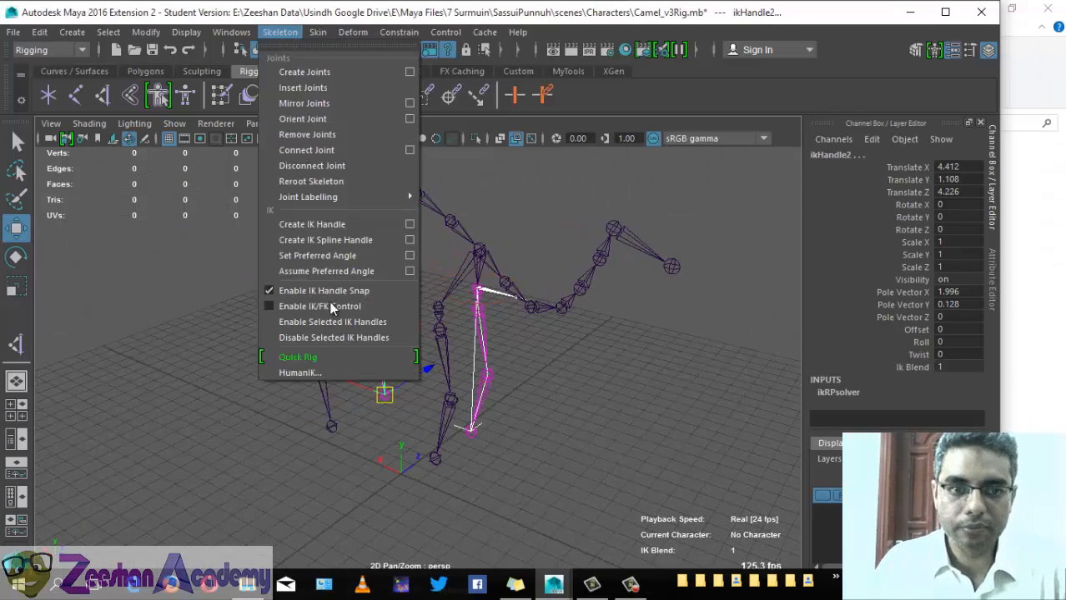
pyautogui.click(334, 222)
pyautogui.scroll(5, 495, 316)
pyautogui.click(439, 252)
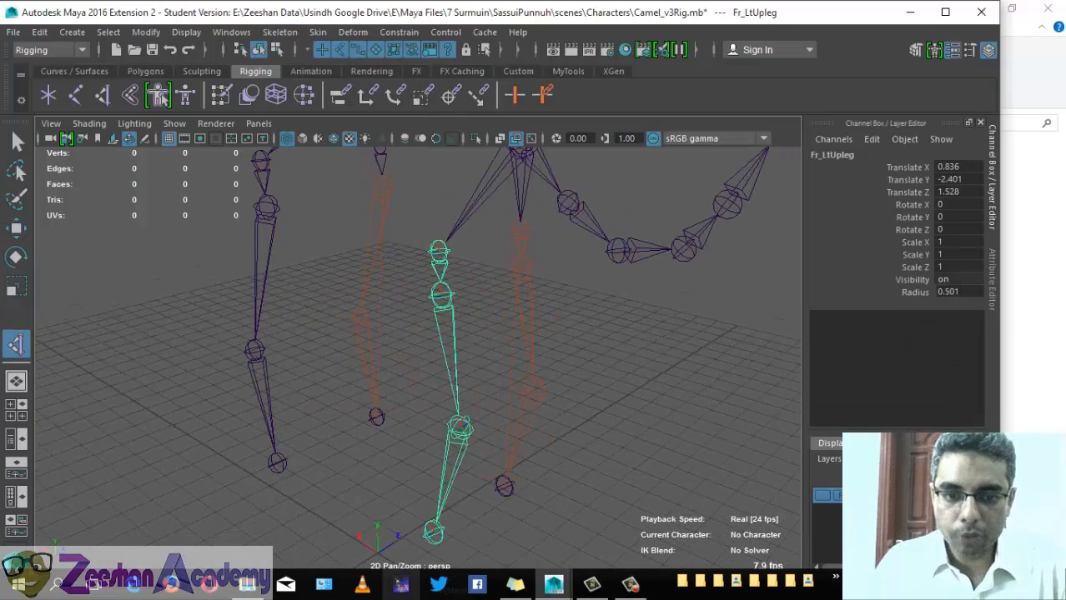
pyautogui.click(434, 531)
pyautogui.keyDown('alt'); pyautogui.moveTo(271, 423); pyautogui.dragTo(334, 208); pyautogui.keyUp('alt')
# Step: Create an IK handle on the back left leg from the Bk_LtLeg joint to the chain's lowest joint
pyautogui.click(280, 31)
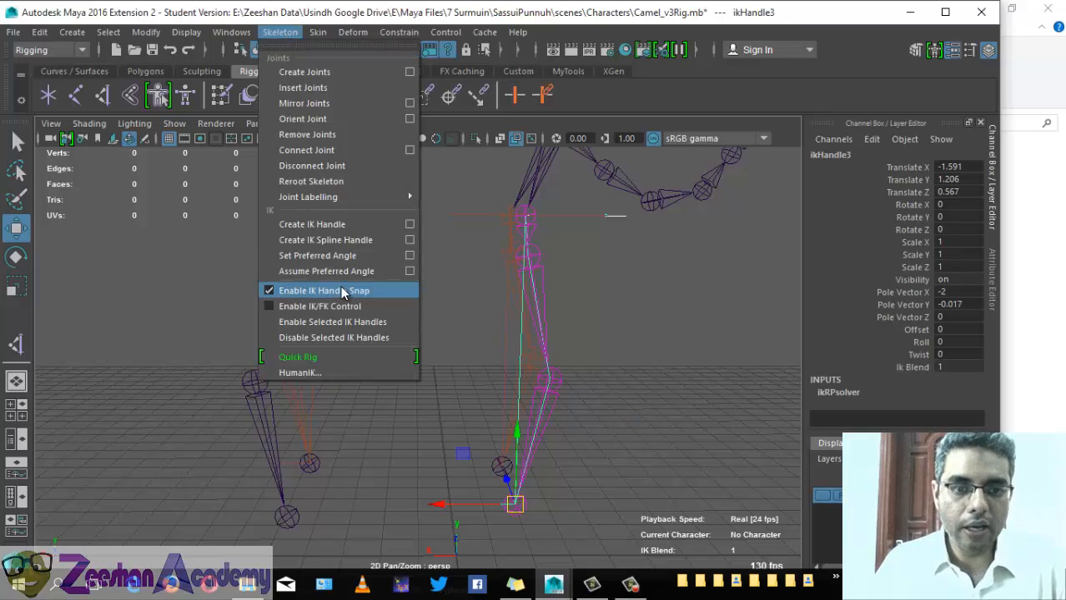
pyautogui.click(336, 220)
pyautogui.keyDown('alt'); pyautogui.moveTo(283, 250); pyautogui.dragTo(255, 271); pyautogui.keyUp('alt')
pyautogui.click(274, 211)
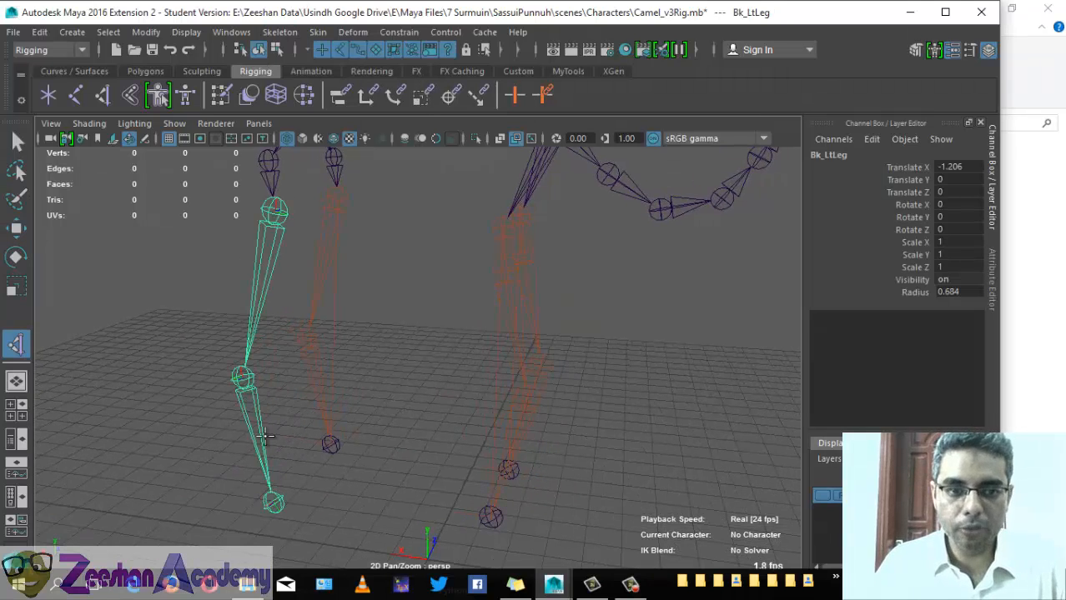
pyautogui.click(280, 499)
pyautogui.keyDown('alt'); pyautogui.moveTo(423, 484); pyautogui.dragTo(450, 458); pyautogui.keyUp('alt')
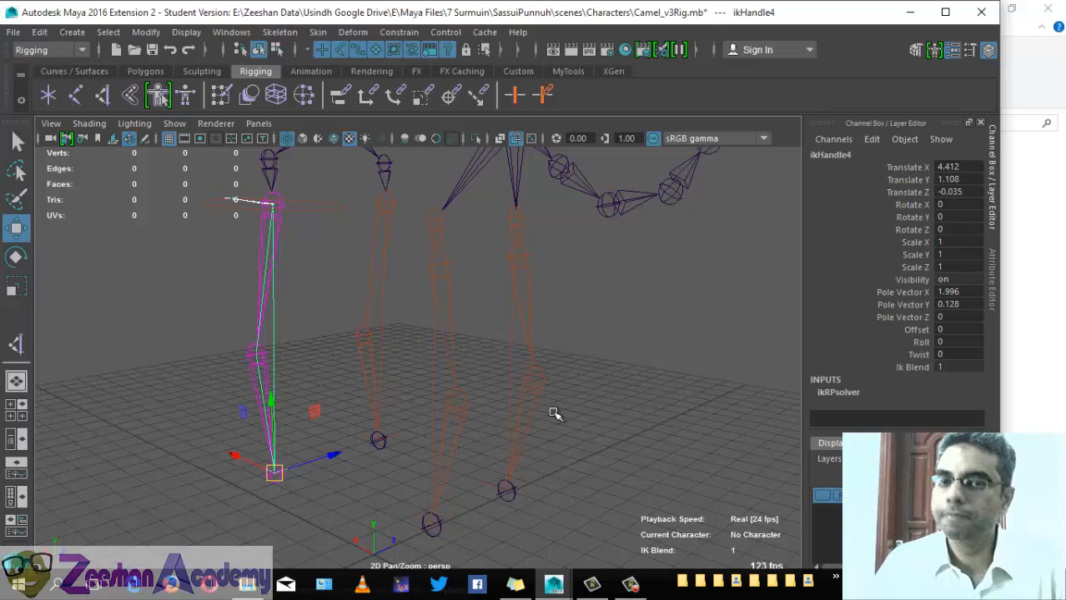
# Step: Select the front right and front left IK handles in turn to examine them from the other side
pyautogui.keyDown('alt'); pyautogui.moveTo(583, 364); pyautogui.dragTo(425, 379); pyautogui.keyUp('alt')
pyautogui.press('q')
pyautogui.click(386, 505)
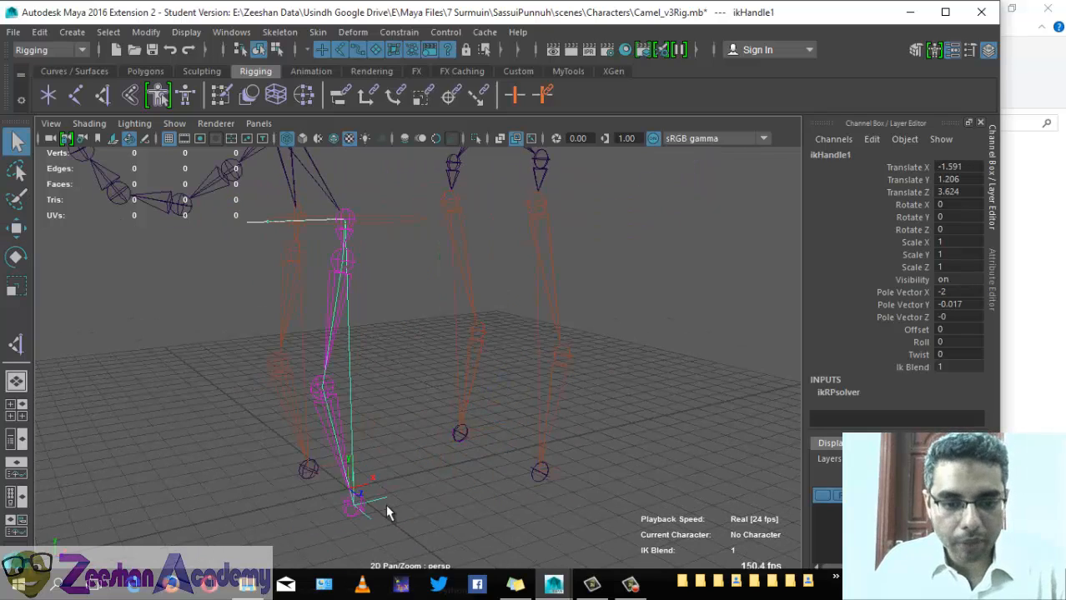
pyautogui.keyDown('alt'); pyautogui.moveTo(385, 505); pyautogui.dragTo(326, 387); pyautogui.keyUp('alt')
pyautogui.click(321, 367)
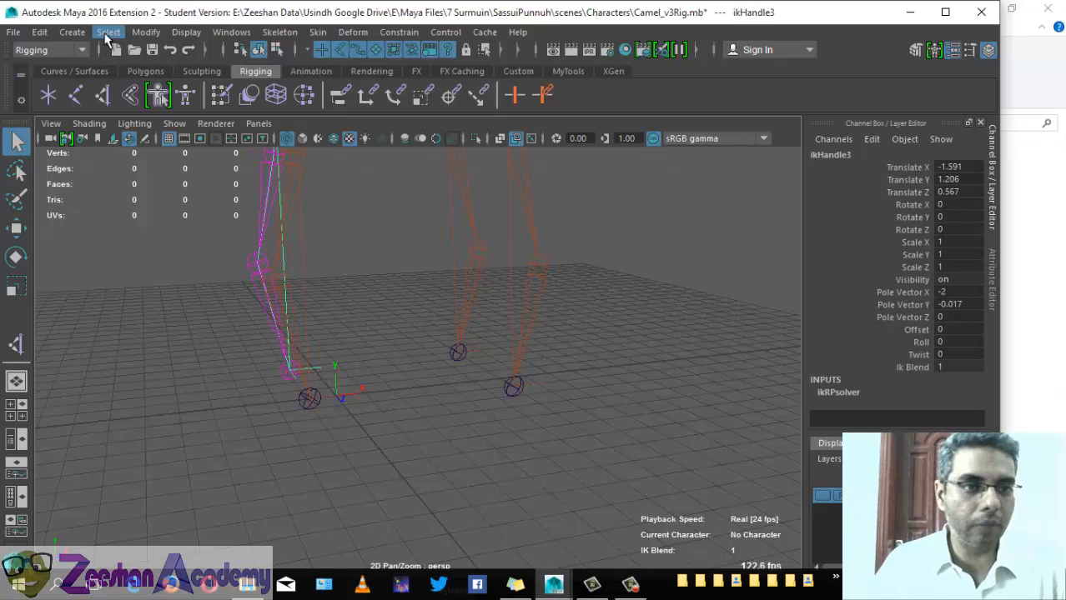
# Step: Create a NURBS circle and snap it onto the front right leg's IK handle
pyautogui.click(71, 34)
pyautogui.click(68, 35)
pyautogui.click(68, 36)
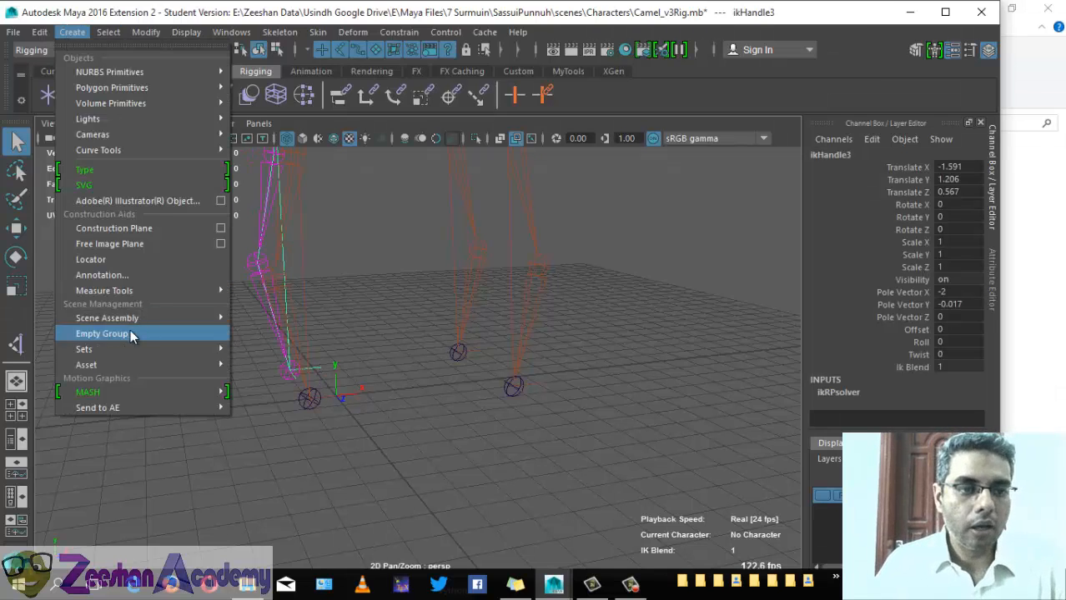
pyautogui.moveTo(107, 25)
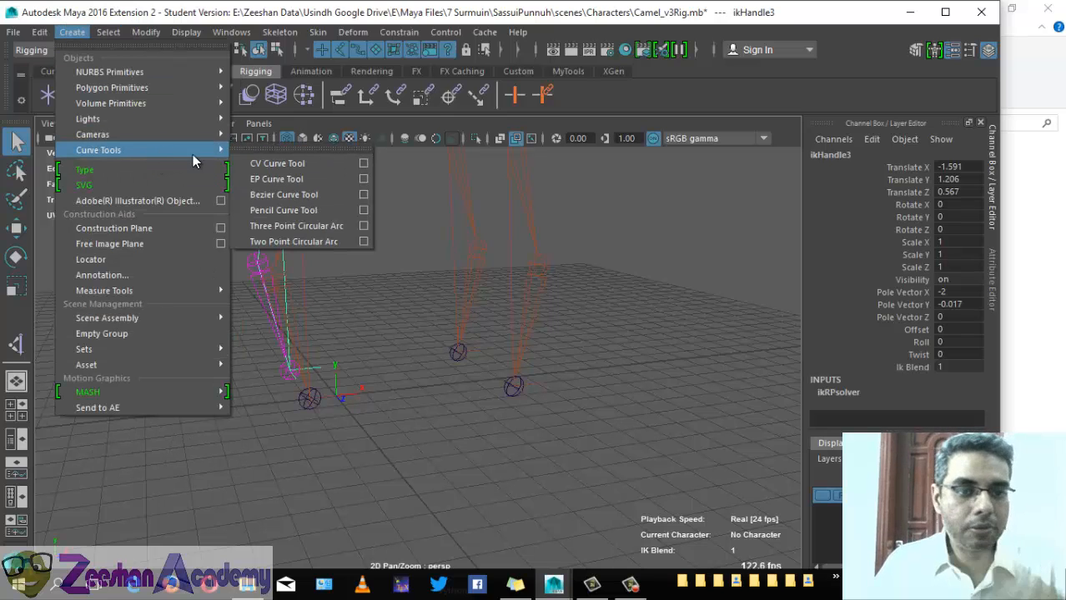
pyautogui.moveTo(115, 68)
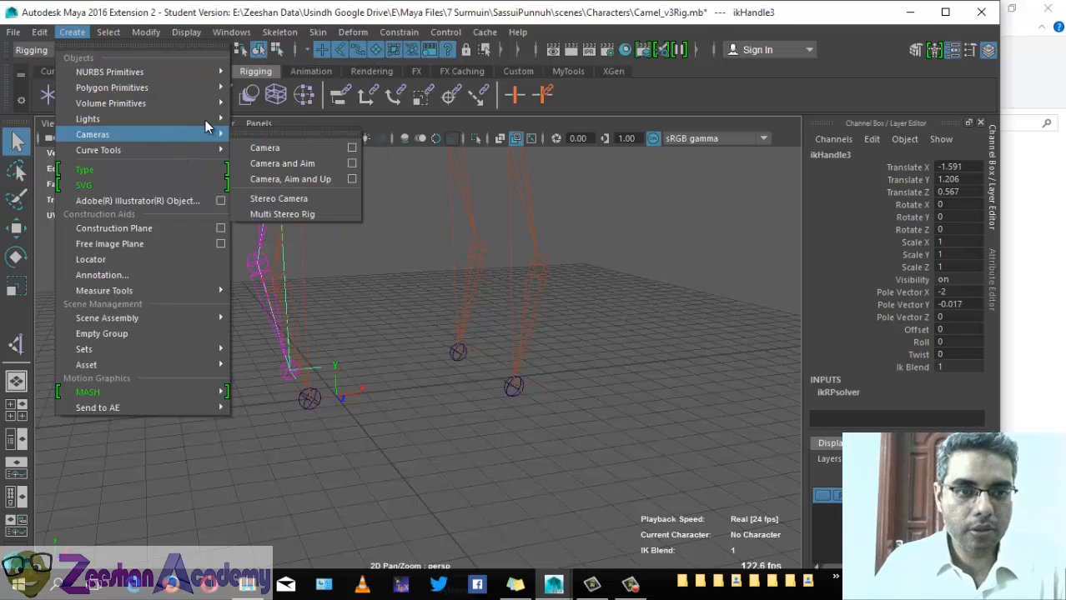
pyautogui.click(290, 181)
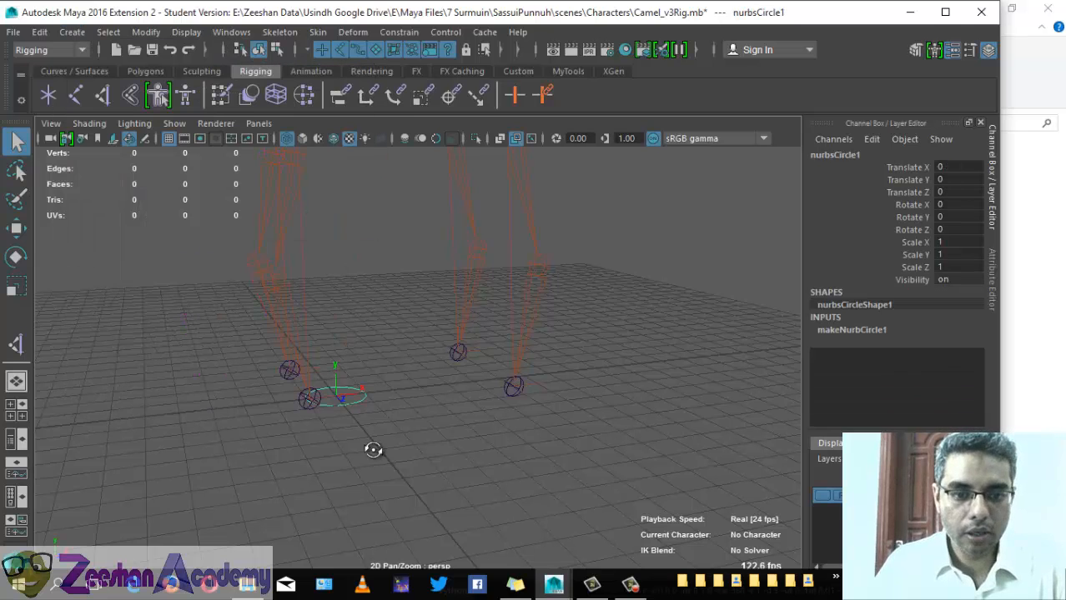
pyautogui.keyDown('alt'); pyautogui.moveTo(368, 447); pyautogui.dragTo(217, 448); pyautogui.keyUp('alt')
pyautogui.moveTo(327, 439); pyautogui.dragTo(476, 410)
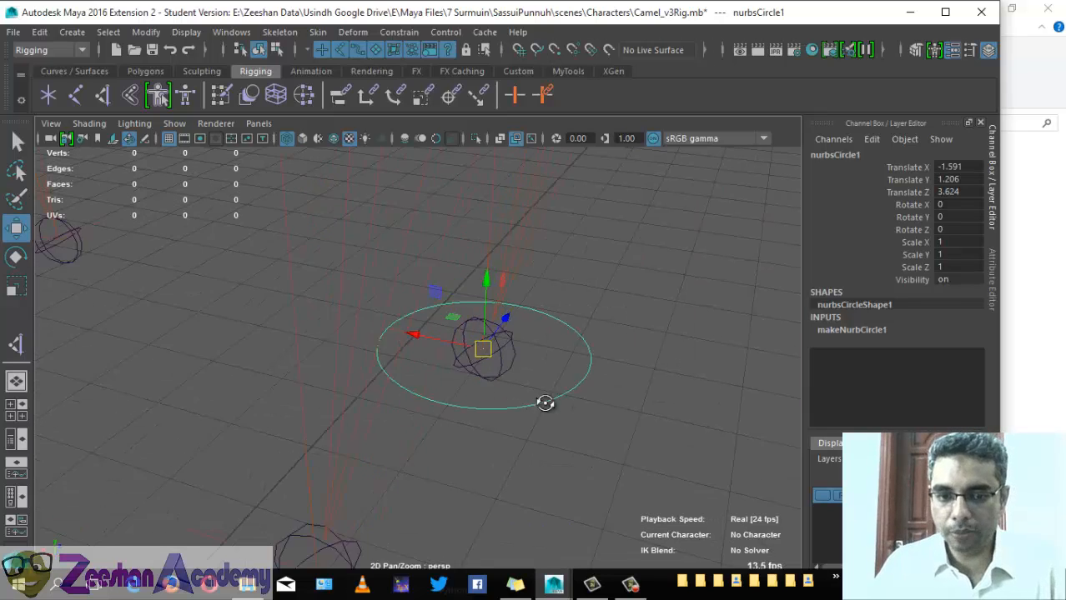
# Step: Edit the circle's control vertices to pull its front out into a pointed tip, and select the three rear vertices
pyautogui.keyDown('alt'); pyautogui.moveTo(542, 402); pyautogui.dragTo(598, 402); pyautogui.keyUp('alt')
pyautogui.moveTo(599, 196); pyautogui.dragTo(509, 197, button='right')
pyautogui.keyDown('alt'); pyautogui.moveTo(554, 408); pyautogui.dragTo(576, 428); pyautogui.keyUp('alt')
pyautogui.moveTo(549, 390); pyautogui.dragTo(498, 354)
pyautogui.keyDown('alt'); pyautogui.moveTo(573, 360); pyautogui.dragTo(478, 346); pyautogui.keyUp('alt')
pyautogui.moveTo(366, 290); pyautogui.dragTo(575, 338)
pyautogui.click(415, 314)
pyautogui.moveTo(412, 203); pyautogui.dragTo(330, 208, button='right')
pyautogui.moveTo(376, 256); pyautogui.dragTo(417, 338)
pyautogui.keyDown('alt'); pyautogui.moveTo(588, 329); pyautogui.dragTo(575, 372); pyautogui.keyUp('alt')
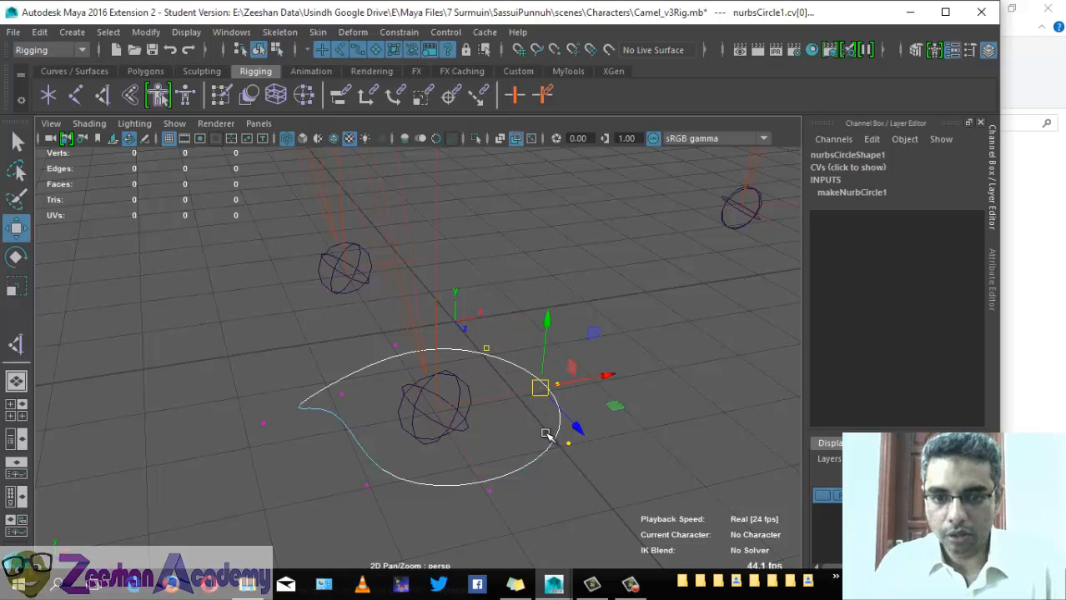
# Step: Scale the three rear control vertices closer together to narrow the circle's heel, and return to object selection
pyautogui.press('r')
pyautogui.keyDown('alt'); pyautogui.moveTo(552, 433); pyautogui.dragTo(530, 358); pyautogui.keyUp('alt')
pyautogui.press('w')
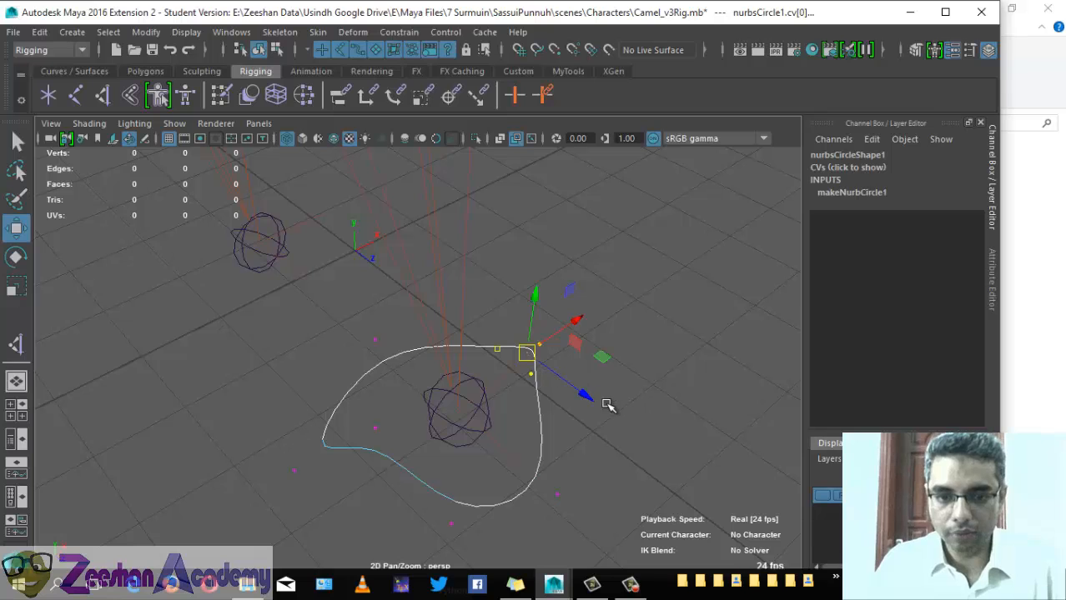
pyautogui.press('r')
pyautogui.moveTo(582, 392); pyautogui.dragTo(641, 429)
pyautogui.keyDown('alt'); pyautogui.moveTo(637, 429); pyautogui.dragTo(525, 419); pyautogui.keyUp('alt')
pyautogui.press('q')
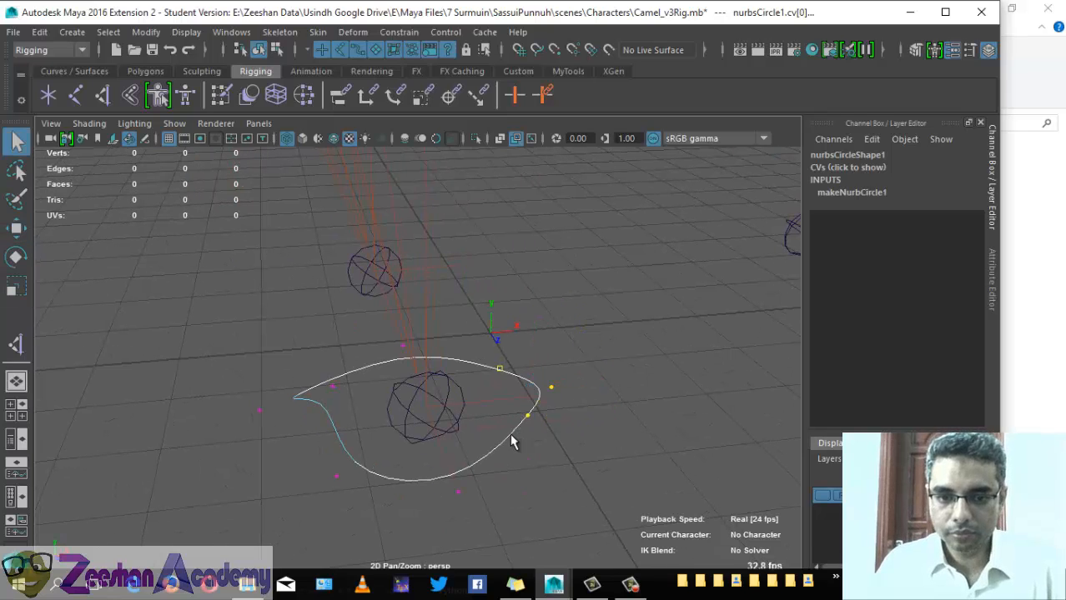
pyautogui.moveTo(511, 439); pyautogui.dragTo(557, 171, button='right')
pyautogui.keyDown('alt'); pyautogui.moveTo(492, 426); pyautogui.dragTo(521, 450); pyautogui.keyUp('alt')
pyautogui.keyDown('alt'); pyautogui.moveTo(521, 449); pyautogui.dragTo(405, 467, button='right'); pyautogui.keyUp('alt')
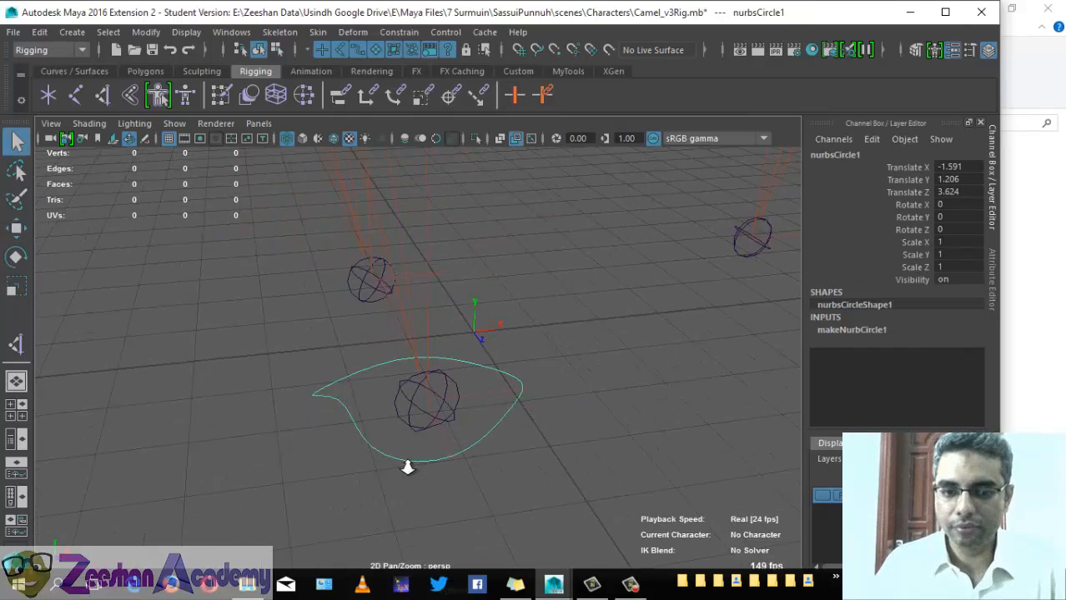
pyautogui.keyDown('alt'); pyautogui.moveTo(404, 467); pyautogui.dragTo(552, 395); pyautogui.keyUp('alt')
# Step: Rename the shaped circle at the front right foot as FT_RT_CTRL
pyautogui.press('w')
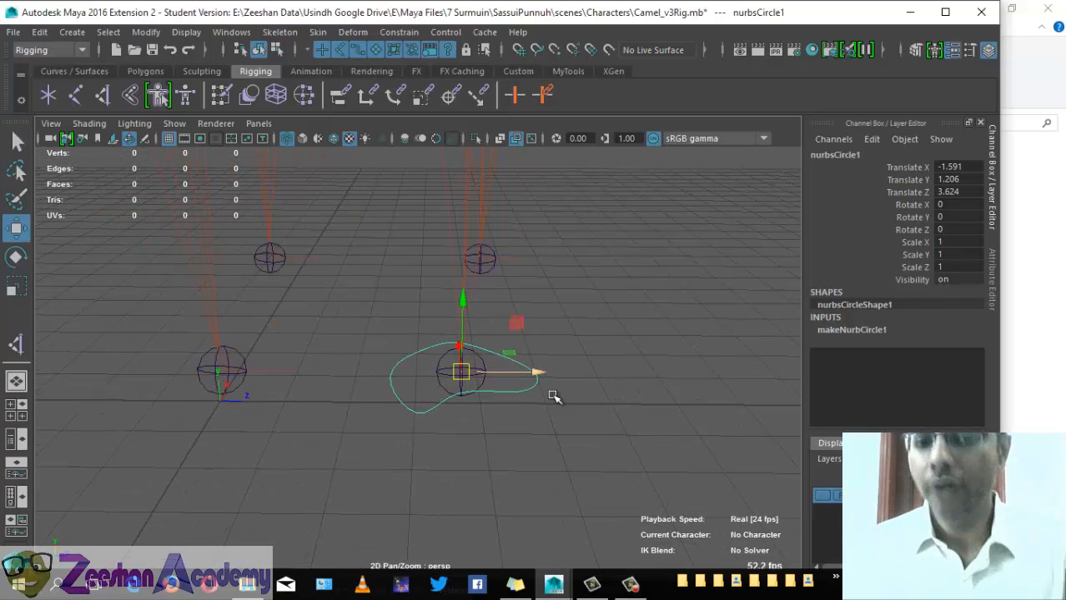
pyautogui.doubleClick(840, 154)
pyautogui.write('F')
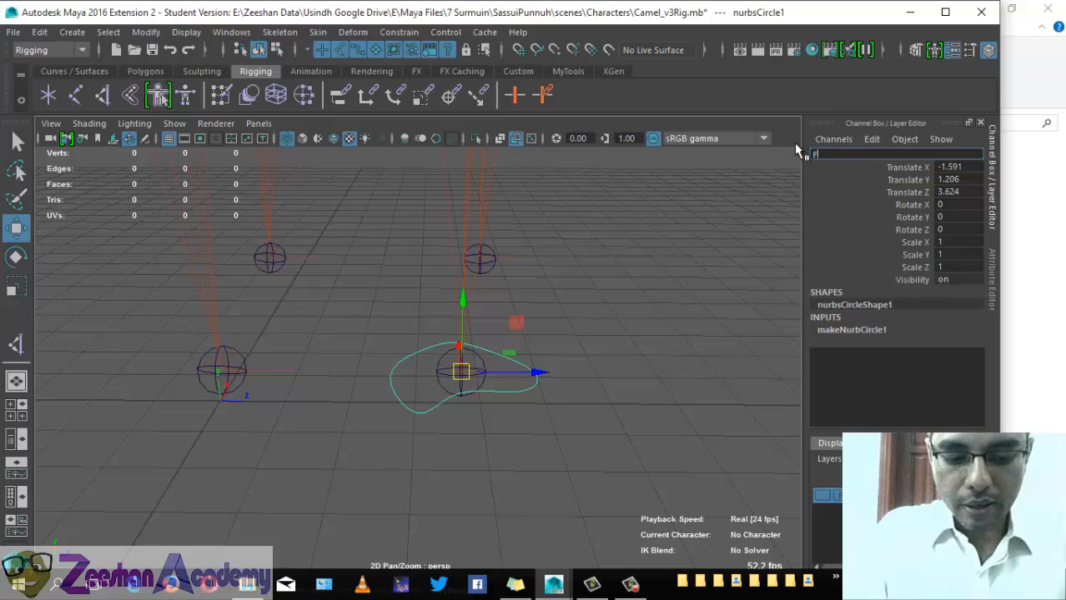
pyautogui.write('T_RT_')
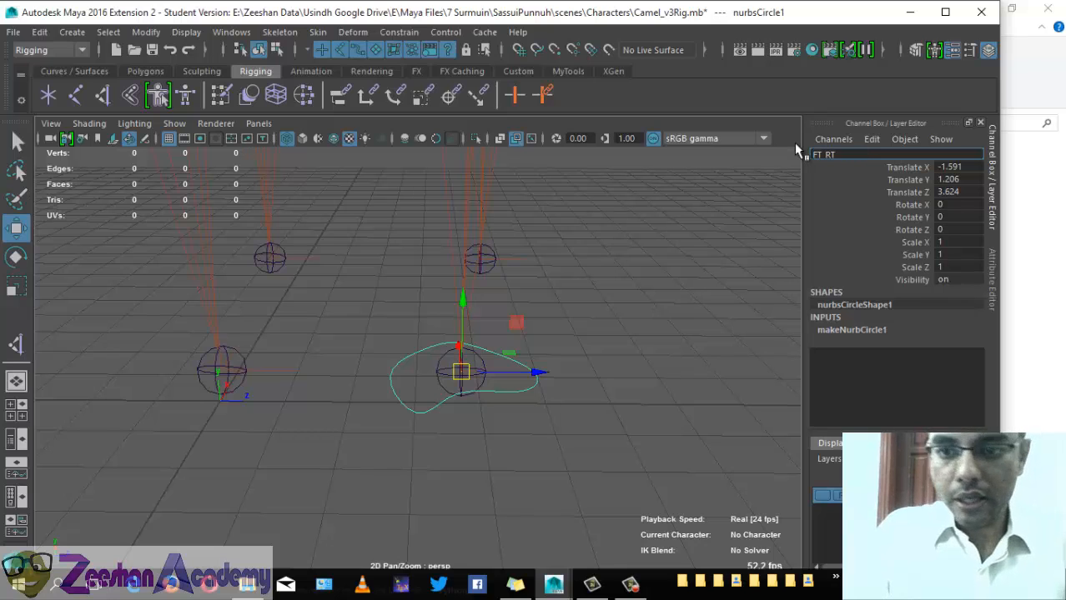
pyautogui.write('CTRL')
pyautogui.press('Return')
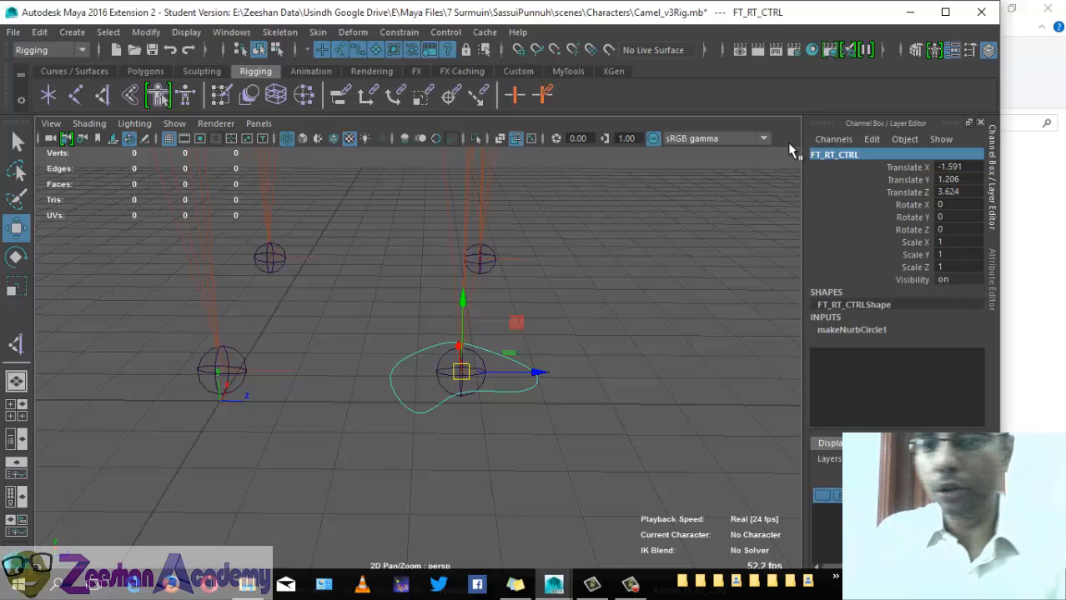
# Step: Freeze the transformations of the front right control curve
pyautogui.keyDown('alt'); pyautogui.moveTo(440, 357); pyautogui.dragTo(454, 367); pyautogui.keyUp('alt')
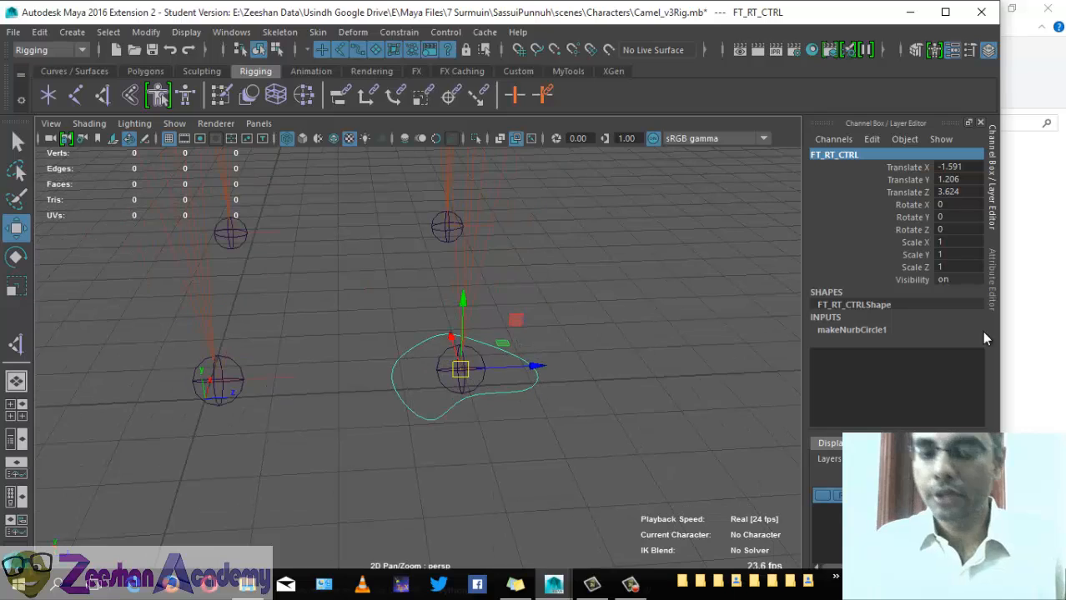
pyautogui.click(109, 32)
pyautogui.moveTo(146, 31)
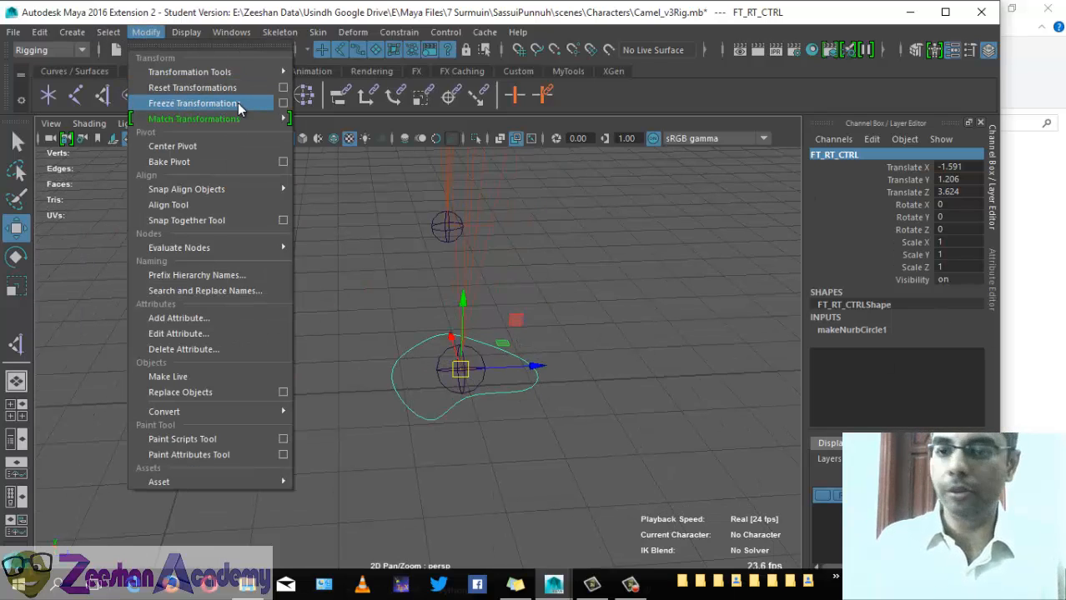
pyautogui.click(238, 102)
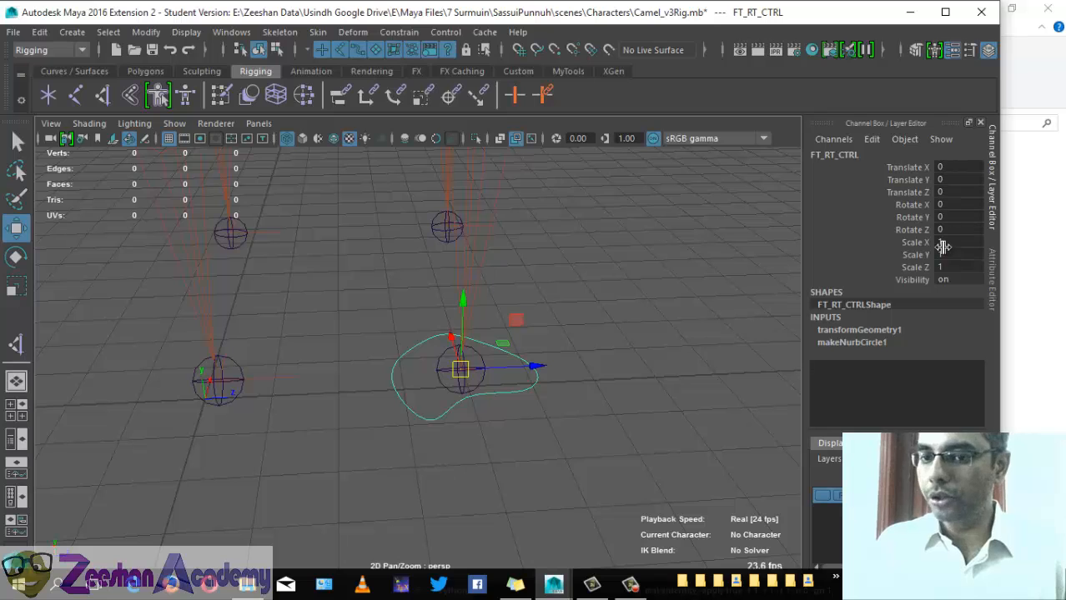
# Step: Duplicate the front right control curve and snap the copy onto the front left leg's IK handle
pyautogui.keyDown('alt'); pyautogui.moveTo(581, 389); pyautogui.dragTo(544, 358); pyautogui.keyUp('alt')
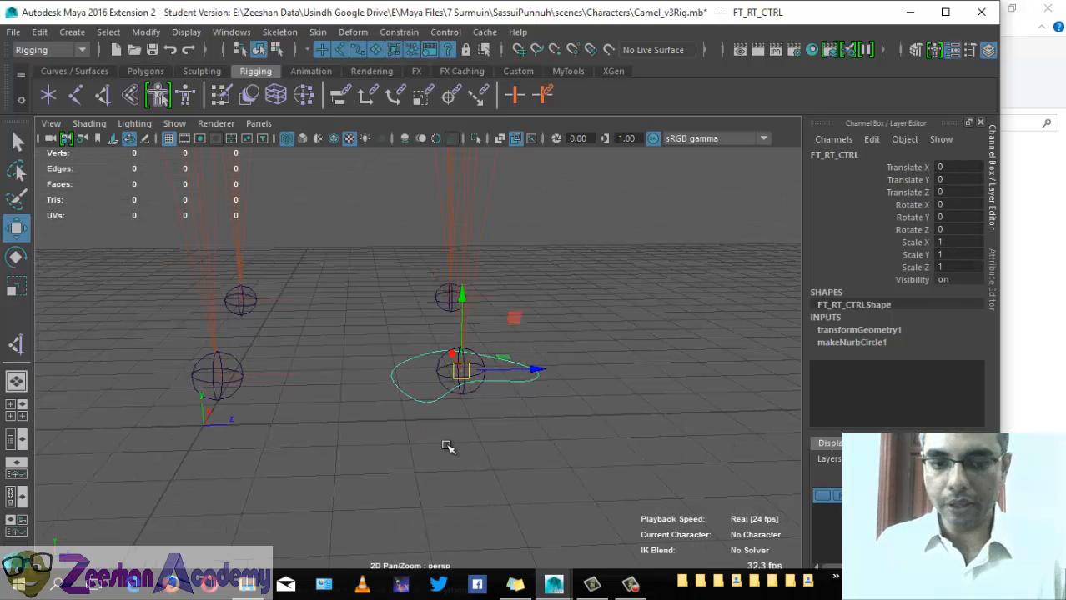
pyautogui.keyDown('alt'); pyautogui.moveTo(491, 411); pyautogui.dragTo(495, 435); pyautogui.keyUp('alt')
pyautogui.hotkey('ctrl', 'd')
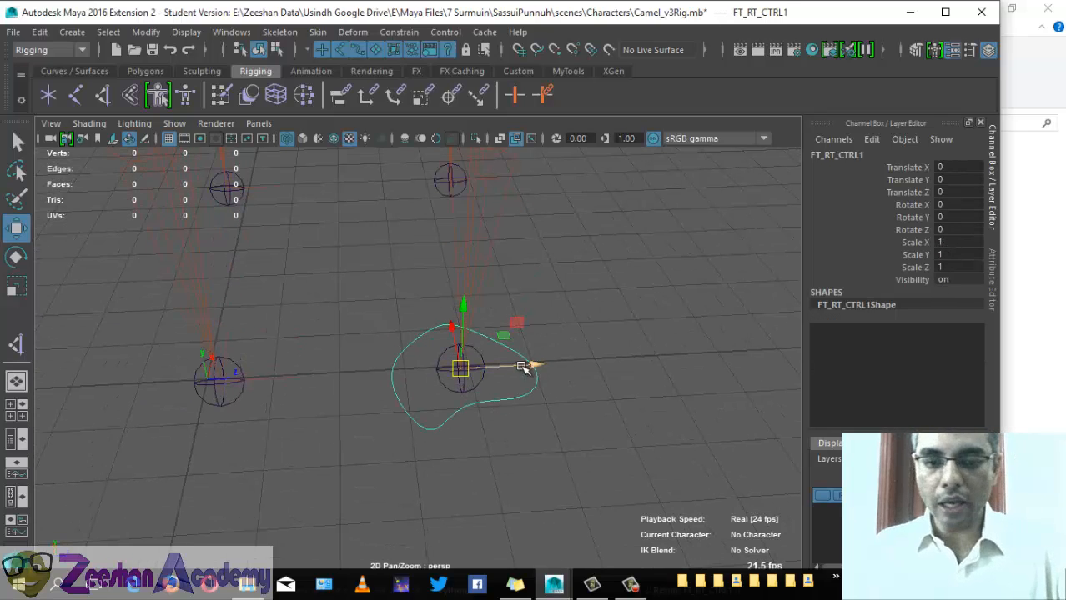
pyautogui.moveTo(533, 364); pyautogui.dragTo(399, 370)
pyautogui.keyDown('alt'); pyautogui.moveTo(407, 386); pyautogui.dragTo(440, 373, button='middle'); pyautogui.keyUp('alt')
pyautogui.press('v')
pyautogui.moveTo(356, 367); pyautogui.dragTo(254, 372)
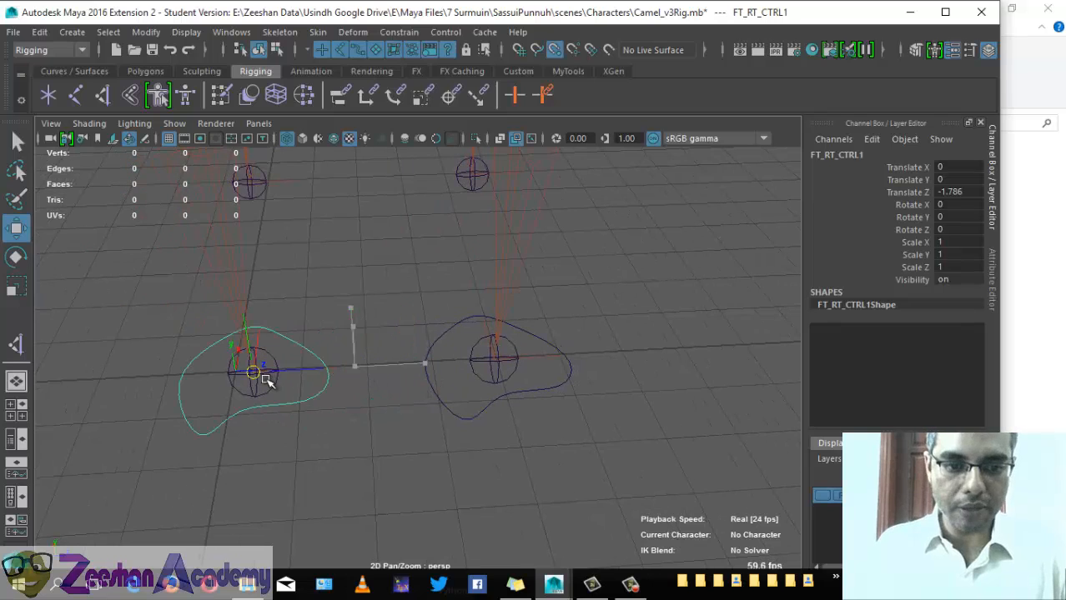
# Step: Mirror the front left copy by setting its Scale Z to -1, and freeze its transformations
pyautogui.keyDown('alt'); pyautogui.moveTo(302, 399); pyautogui.dragTo(395, 380, button='middle'); pyautogui.keyUp('alt')
pyautogui.press('r')
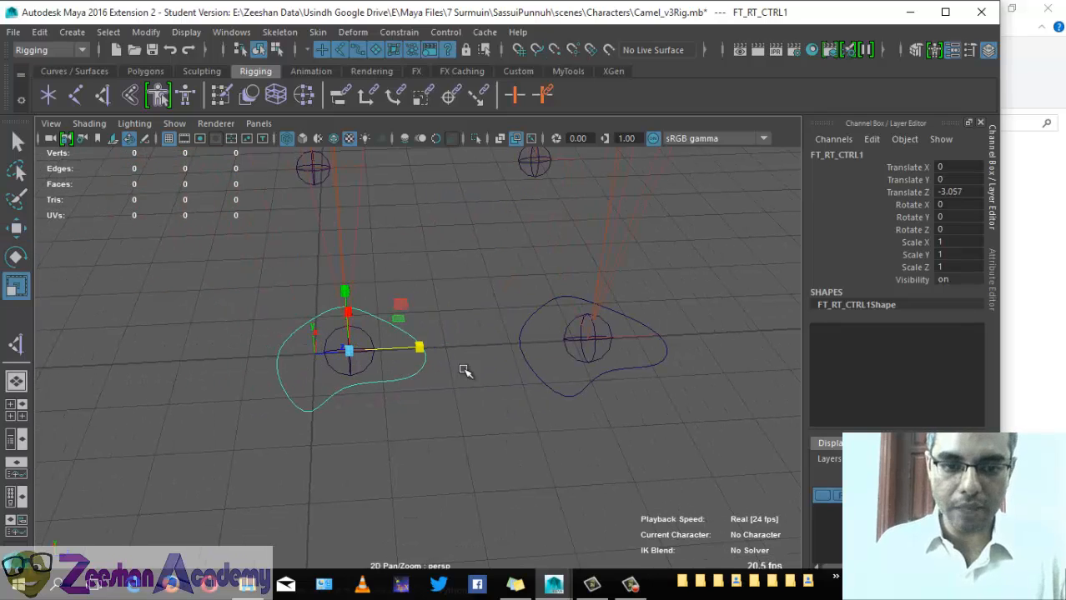
pyautogui.click(951, 267)
pyautogui.write('-1')
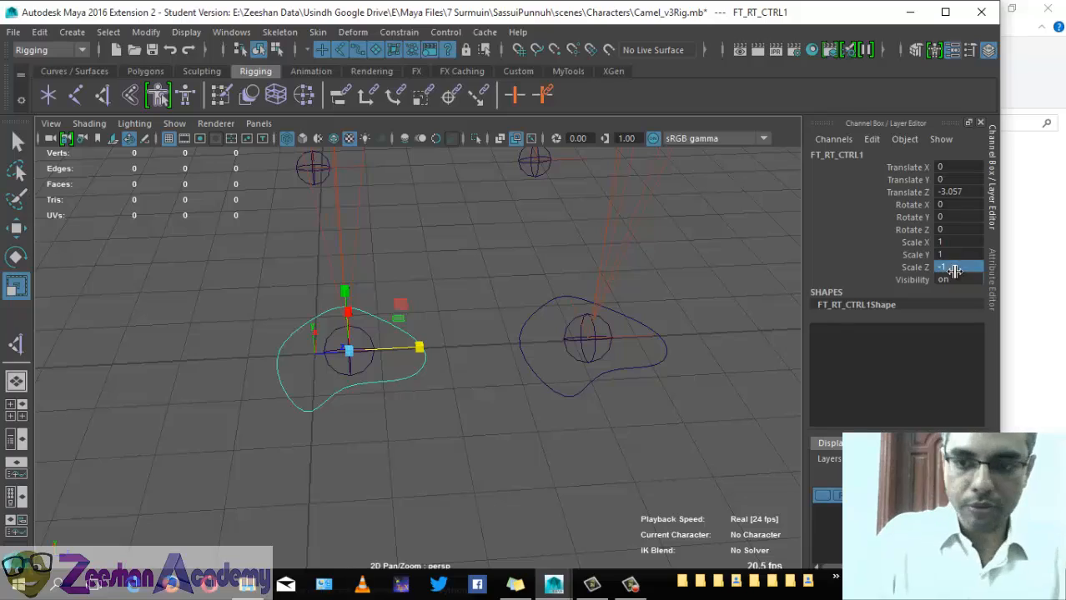
pyautogui.press('Return')
pyautogui.keyDown('alt'); pyautogui.moveTo(184, 469); pyautogui.dragTo(385, 394); pyautogui.keyUp('alt')
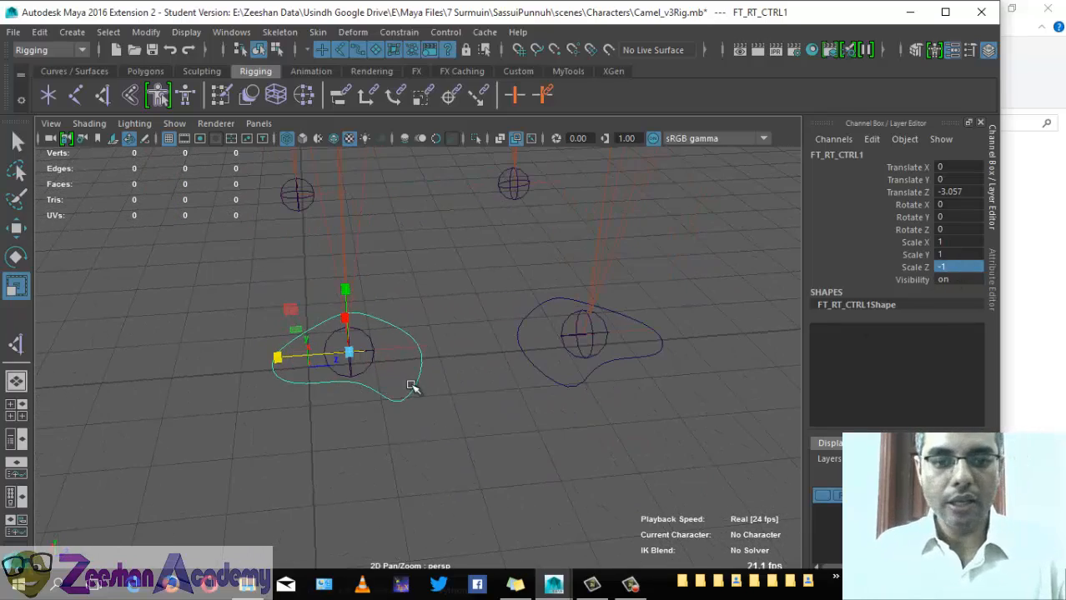
pyautogui.click(146, 33)
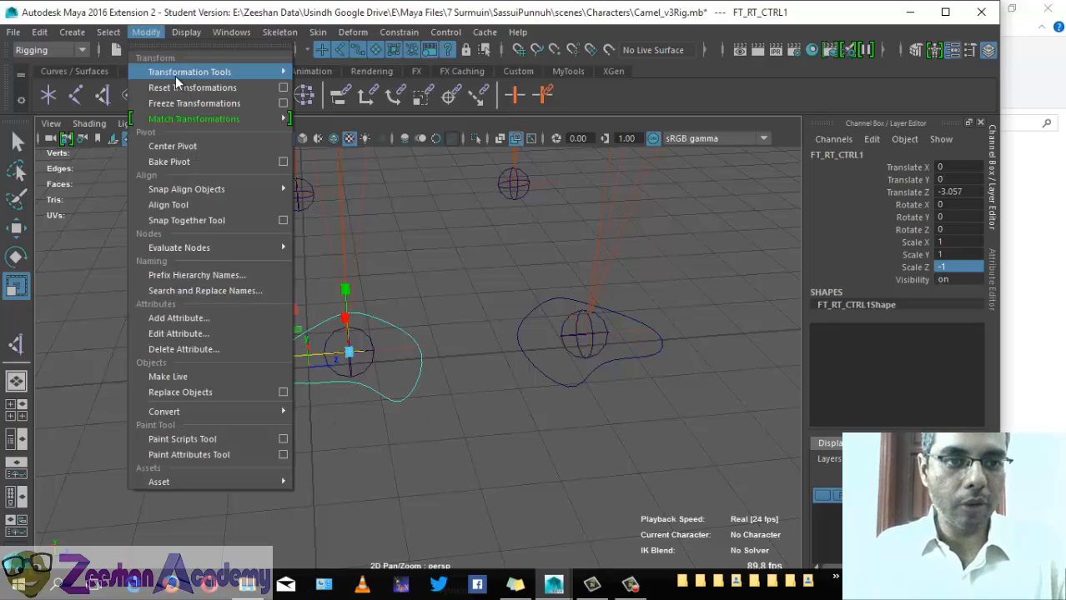
pyautogui.click(199, 98)
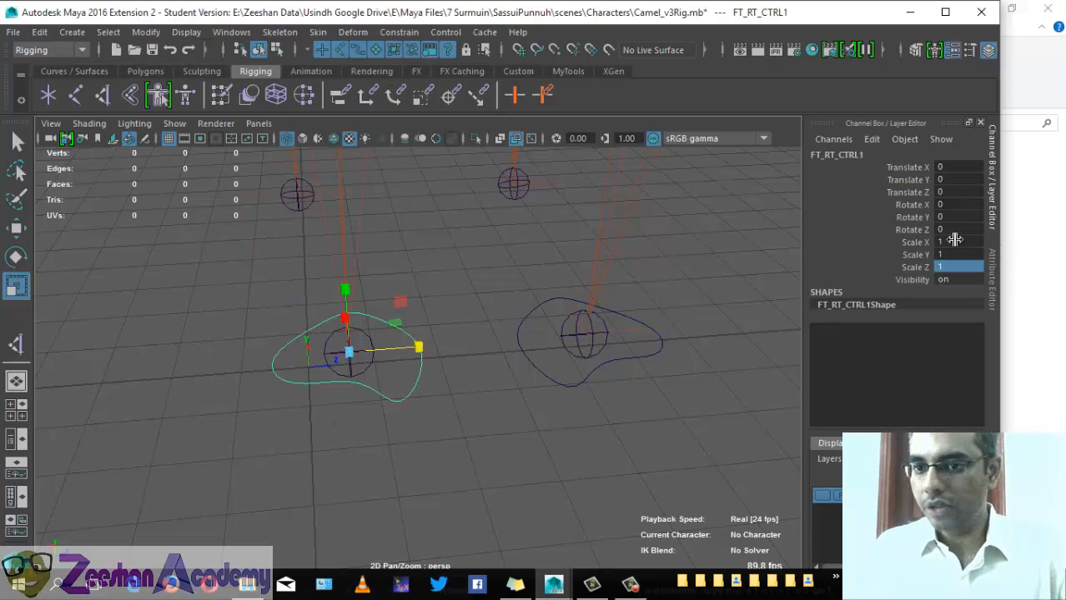
# Step: Rename the mirrored front left control curve as FT_BK_CTRL
pyautogui.click(857, 156)
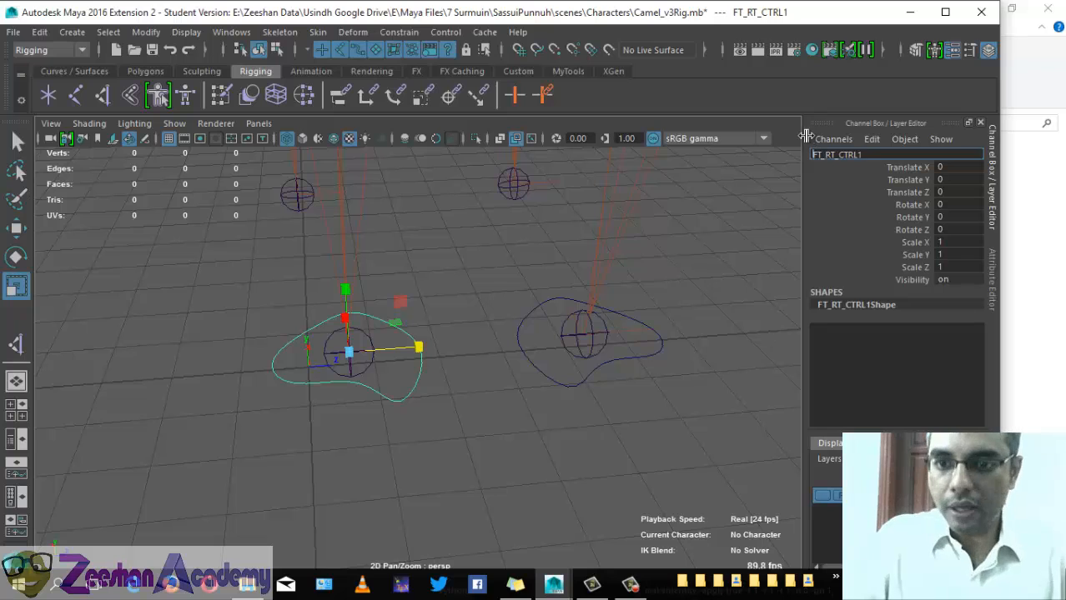
pyautogui.press('BackSpace')
pyautogui.write('BK')
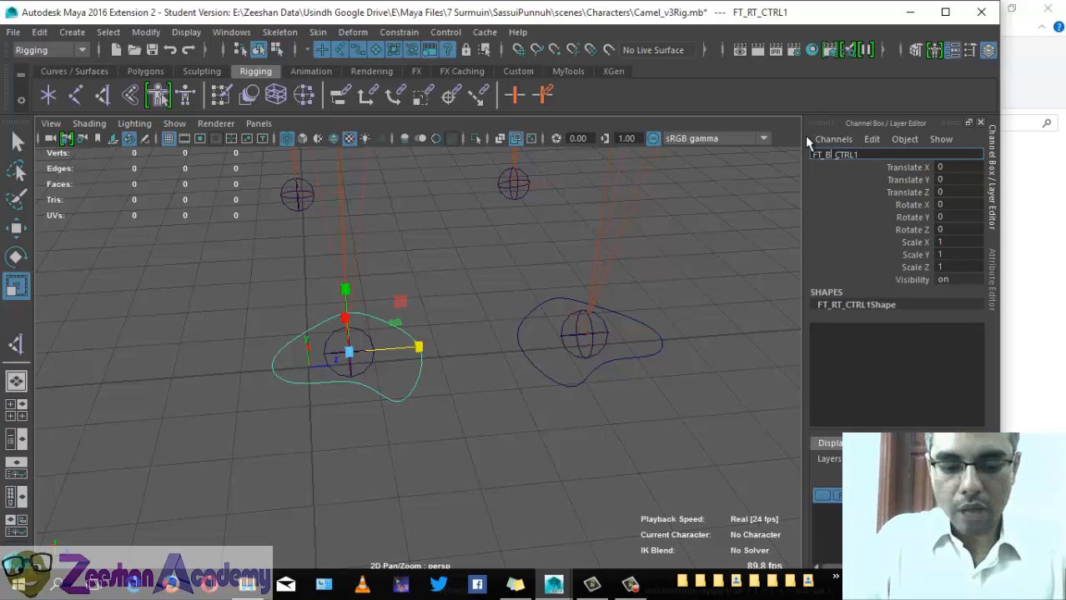
pyautogui.press('End')
pyautogui.press('BackSpace')
pyautogui.press('Return')
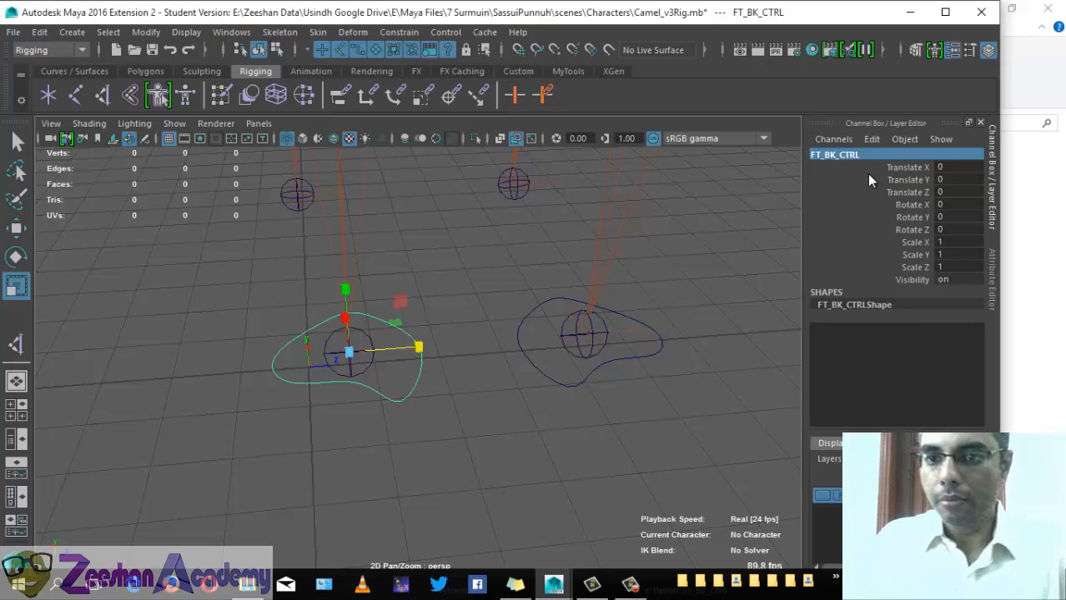
# Step: Duplicate the front left control curve and snap the copy onto the back left leg's IK handle
pyautogui.keyDown('alt'); pyautogui.moveTo(381, 338); pyautogui.dragTo(469, 277); pyautogui.keyUp('alt')
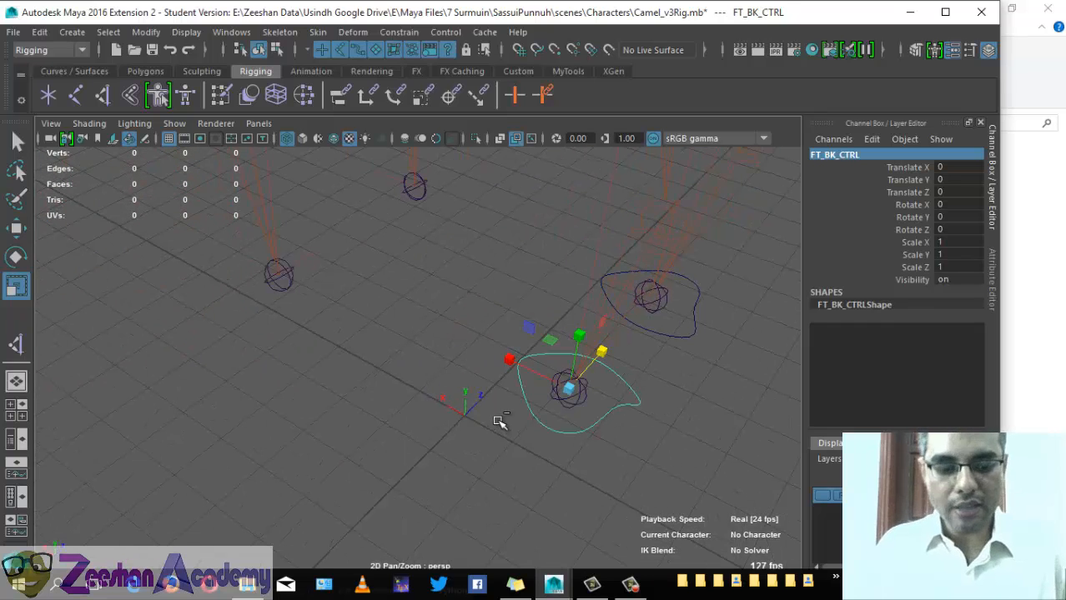
pyautogui.hotkey('ctrl', 'd')
pyautogui.press('w')
pyautogui.moveTo(511, 361); pyautogui.dragTo(324, 311)
pyautogui.press('v')
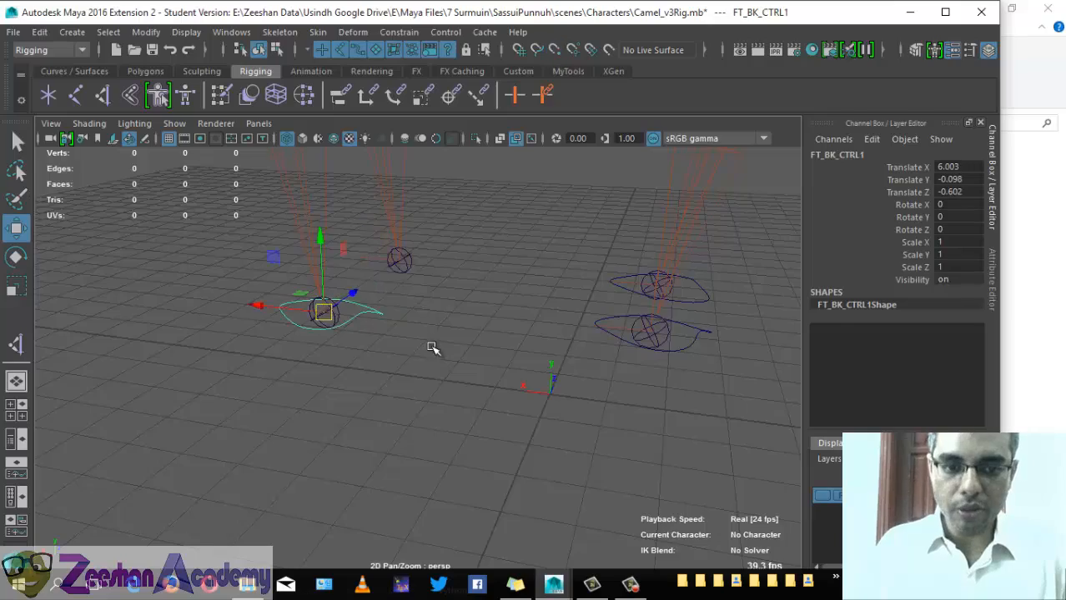
# Step: Rename the copy at the back left foot as BK_LT_CTRL
pyautogui.keyDown('alt'); pyautogui.moveTo(433, 347); pyautogui.dragTo(338, 381); pyautogui.keyUp('alt')
pyautogui.keyDown('alt'); pyautogui.moveTo(533, 396); pyautogui.dragTo(473, 323, button='middle'); pyautogui.keyUp('alt')
pyautogui.keyDown('alt'); pyautogui.moveTo(473, 324); pyautogui.dragTo(368, 300); pyautogui.keyUp('alt')
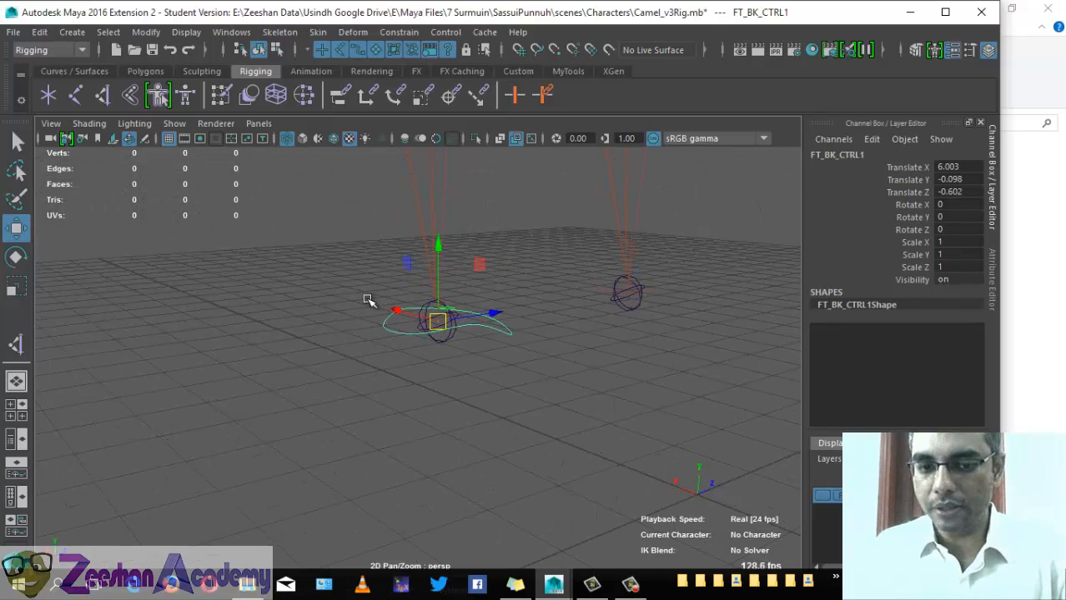
pyautogui.doubleClick(881, 155)
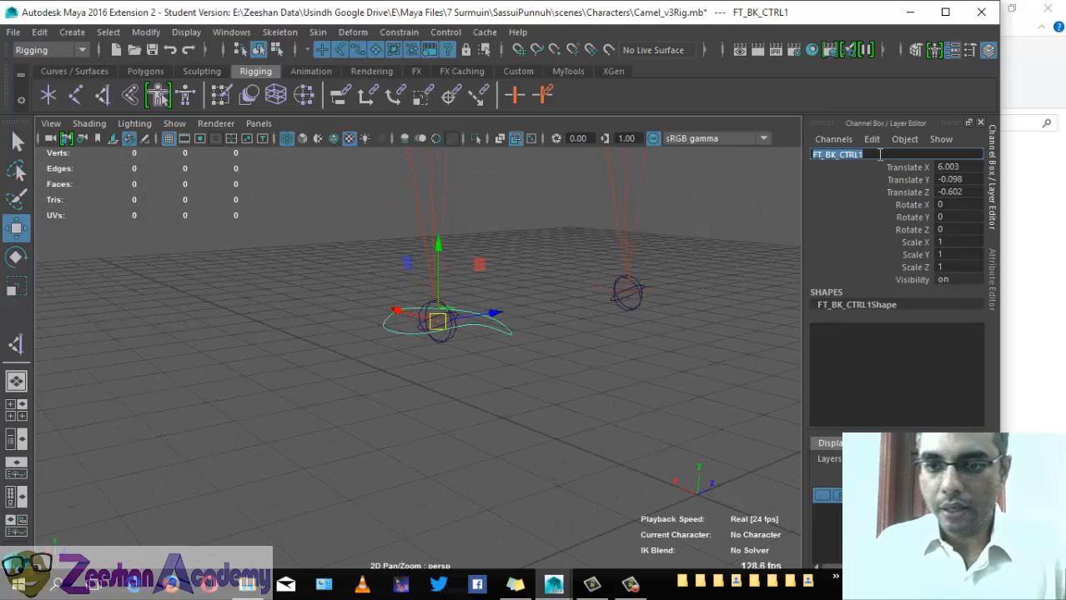
pyautogui.press('Home')
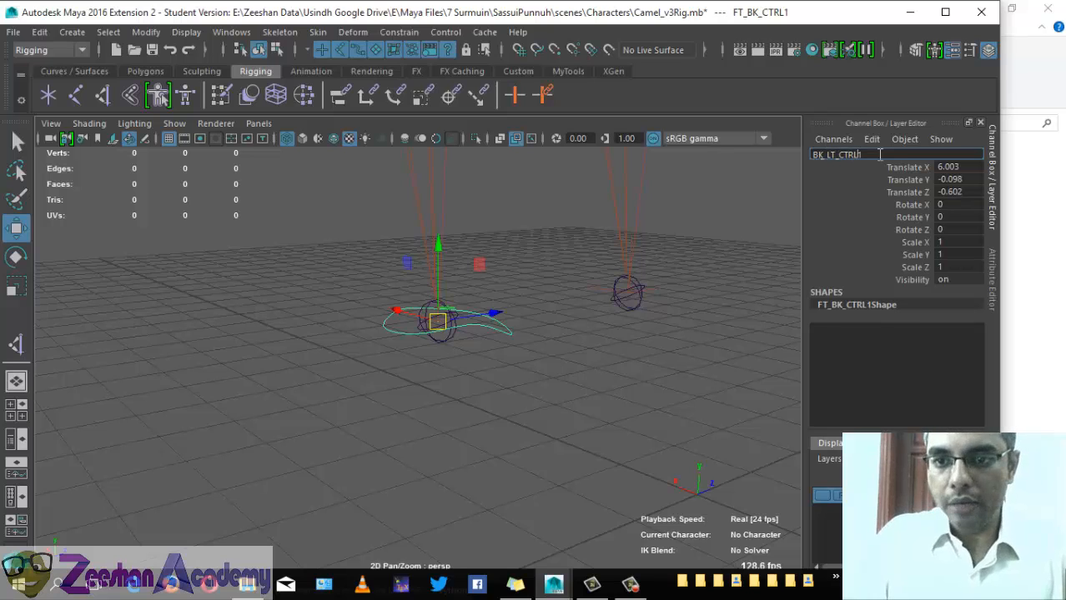
pyautogui.press('Return')
# Step: Freeze the transformations of the back left control curve
pyautogui.keyDown('alt'); pyautogui.moveTo(650, 263); pyautogui.dragTo(551, 282); pyautogui.keyUp('alt')
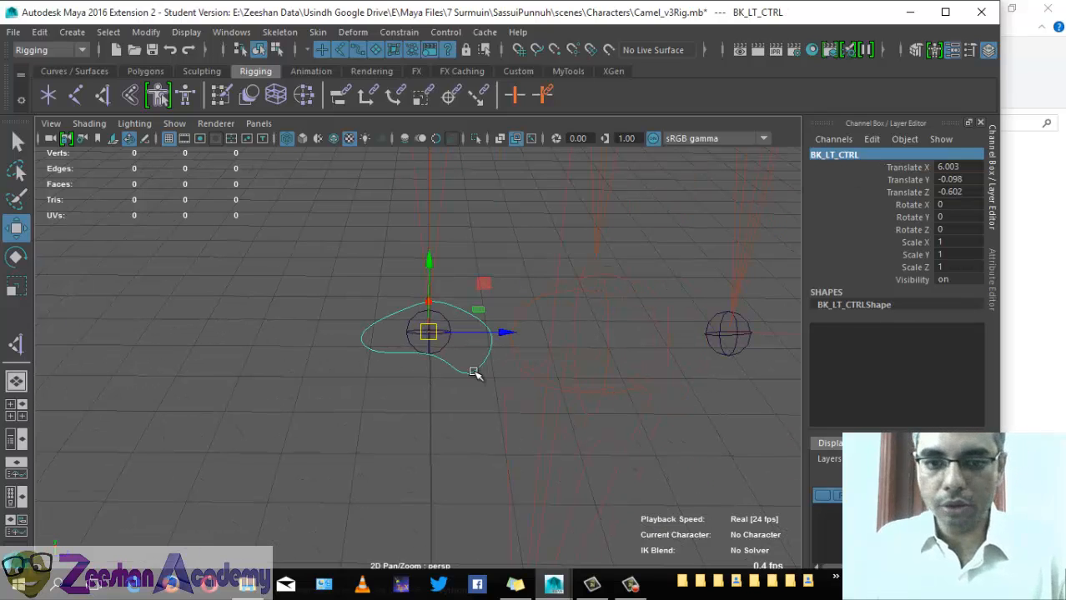
pyautogui.click(146, 31)
pyautogui.click(191, 100)
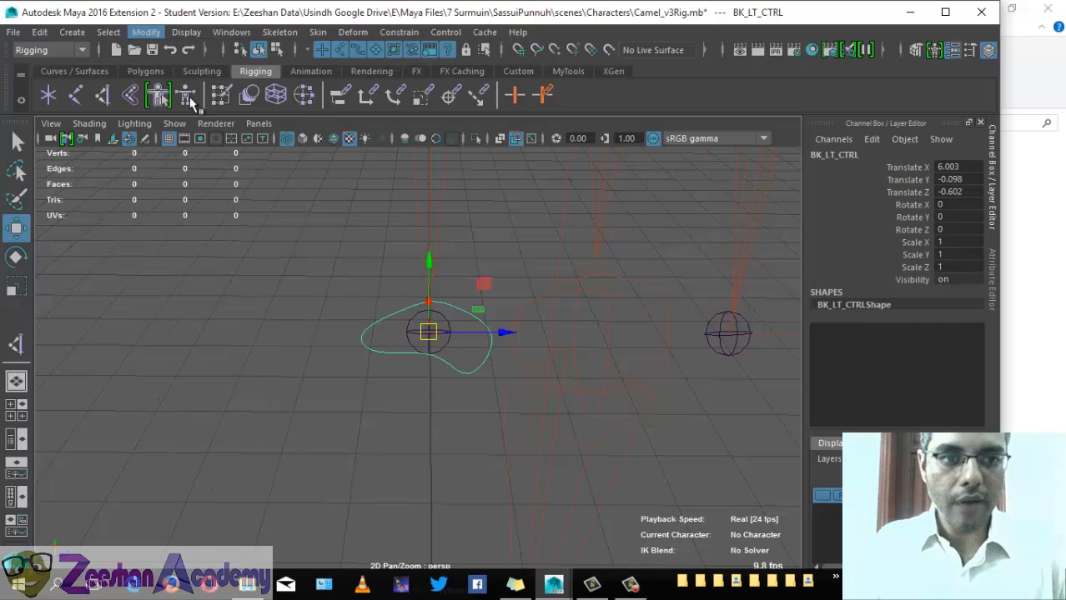
# Step: Duplicate the back left control curve and snap the copy onto the back right leg's IK handle
pyautogui.keyDown('alt'); pyautogui.moveTo(537, 346); pyautogui.dragTo(418, 295, button='middle'); pyautogui.keyUp('alt')
pyautogui.scroll(-2, 408, 324)
pyautogui.hotkey('ctrl', 'd')
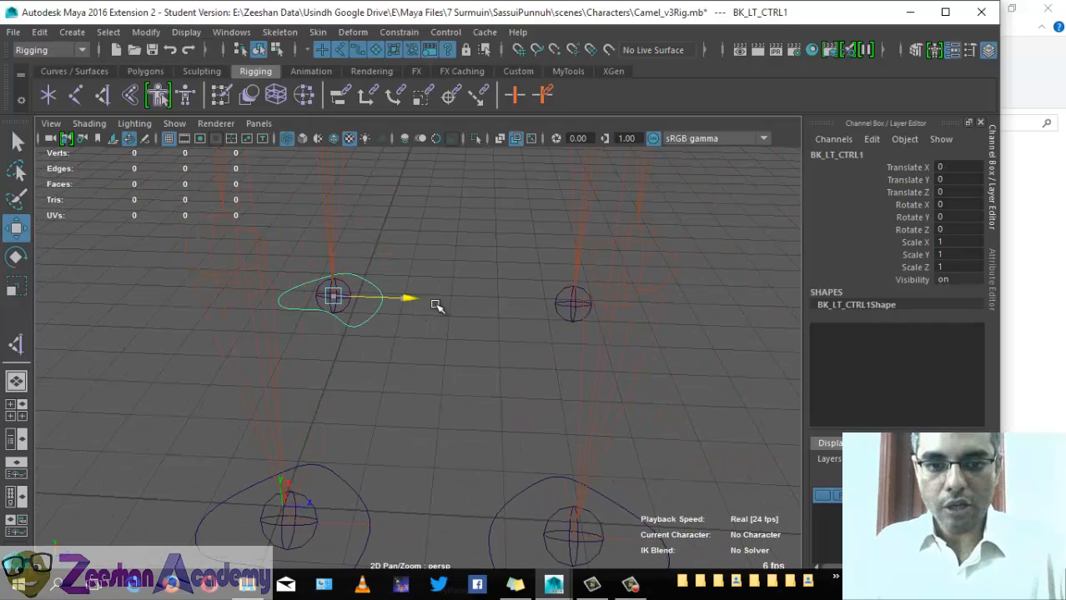
pyautogui.moveTo(435, 304); pyautogui.dragTo(545, 331)
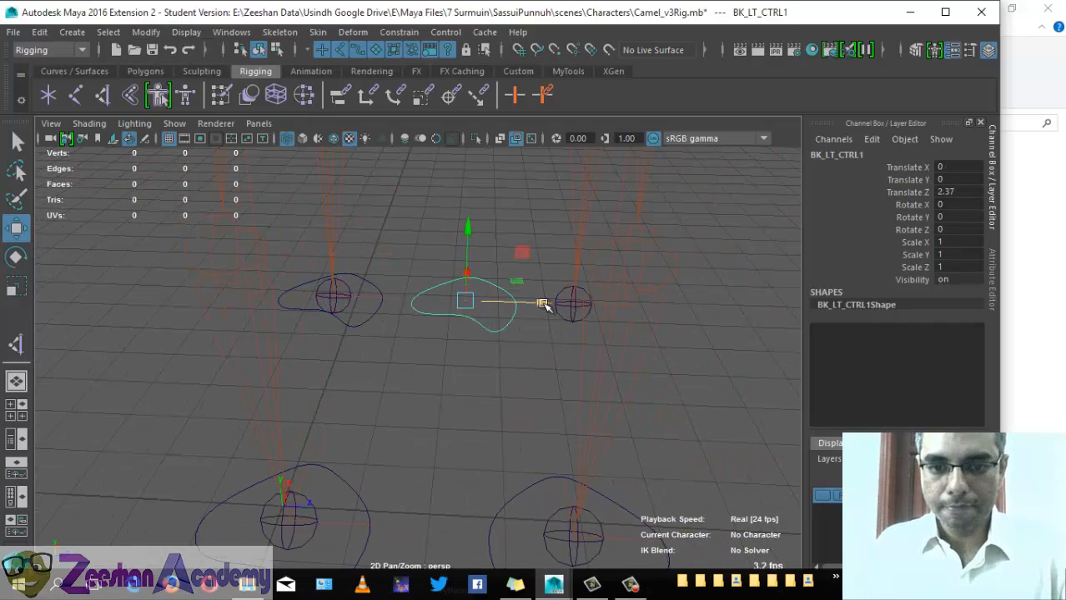
pyautogui.moveTo(476, 302); pyautogui.dragTo(587, 325)
pyautogui.keyDown('alt'); pyautogui.moveTo(587, 325); pyautogui.dragTo(468, 333, button='middle'); pyautogui.keyUp('alt')
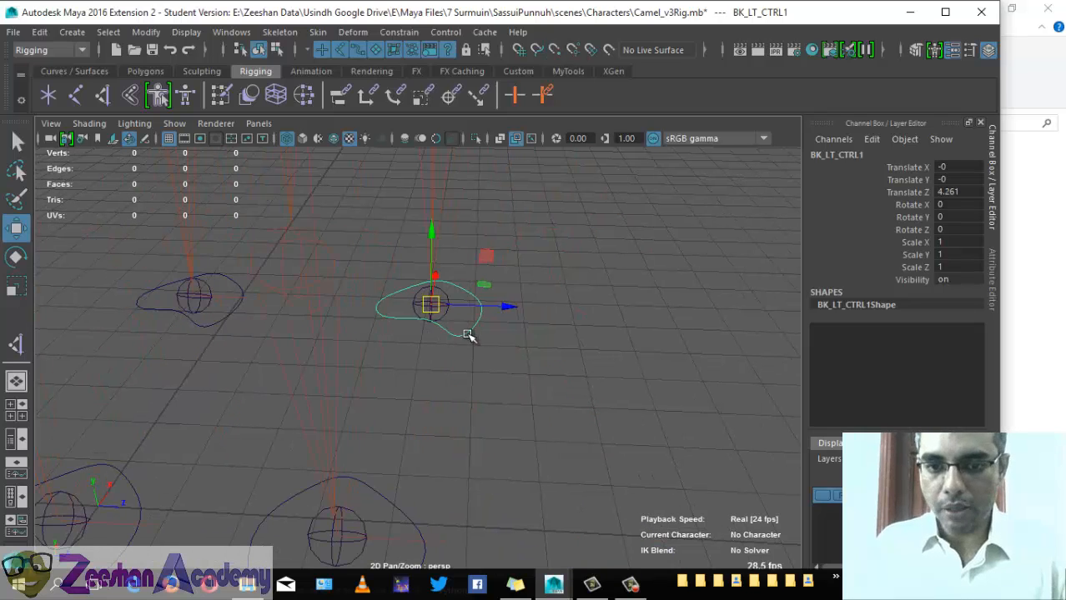
# Step: Mirror the back right copy by setting its Scale Z to -1, and freeze its transformations
pyautogui.press('r')
pyautogui.doubleClick(962, 265)
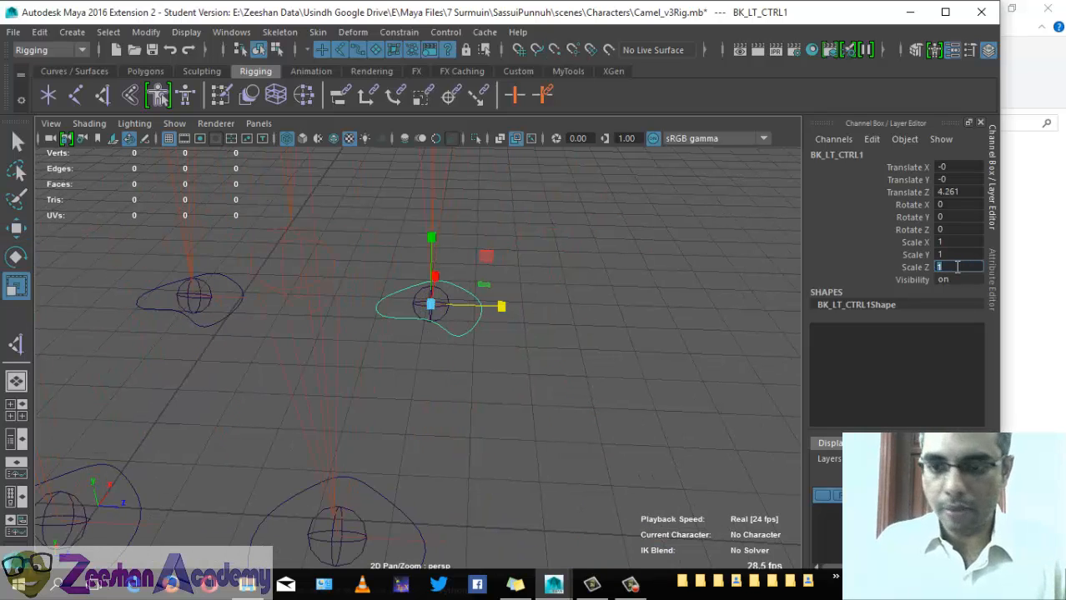
pyautogui.write('-1')
pyautogui.press('Return')
pyautogui.keyDown('alt'); pyautogui.moveTo(428, 410); pyautogui.dragTo(326, 328); pyautogui.keyUp('alt')
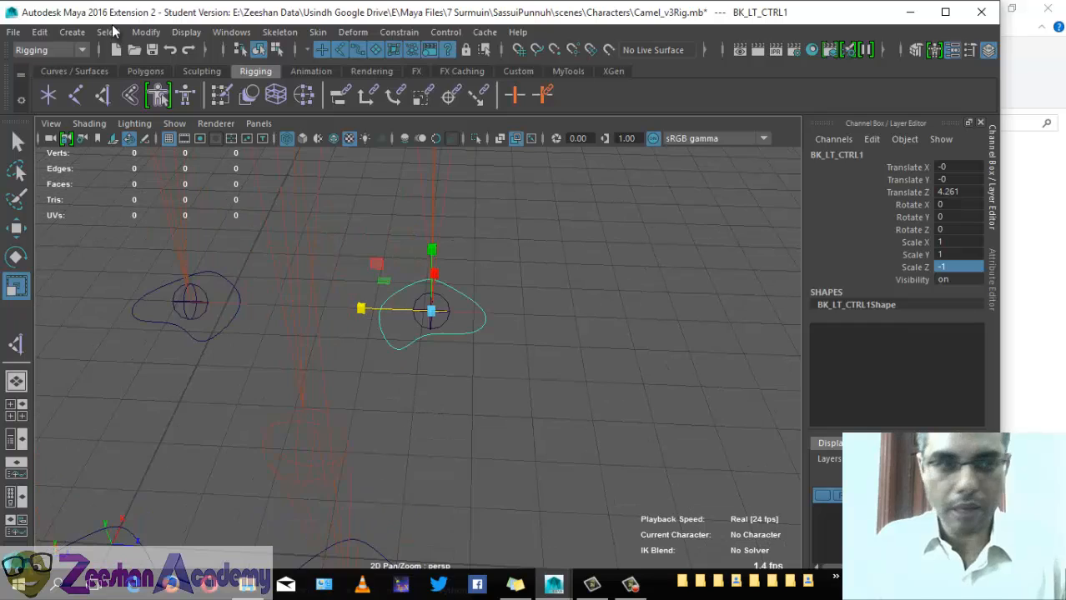
pyautogui.click(136, 35)
pyautogui.click(194, 102)
# Step: Rename the mirrored control curve at the back right foot as BK_RT_CTRL
pyautogui.keyDown('alt'); pyautogui.moveTo(392, 308); pyautogui.dragTo(633, 283); pyautogui.keyUp('alt')
pyautogui.doubleClick(834, 155)
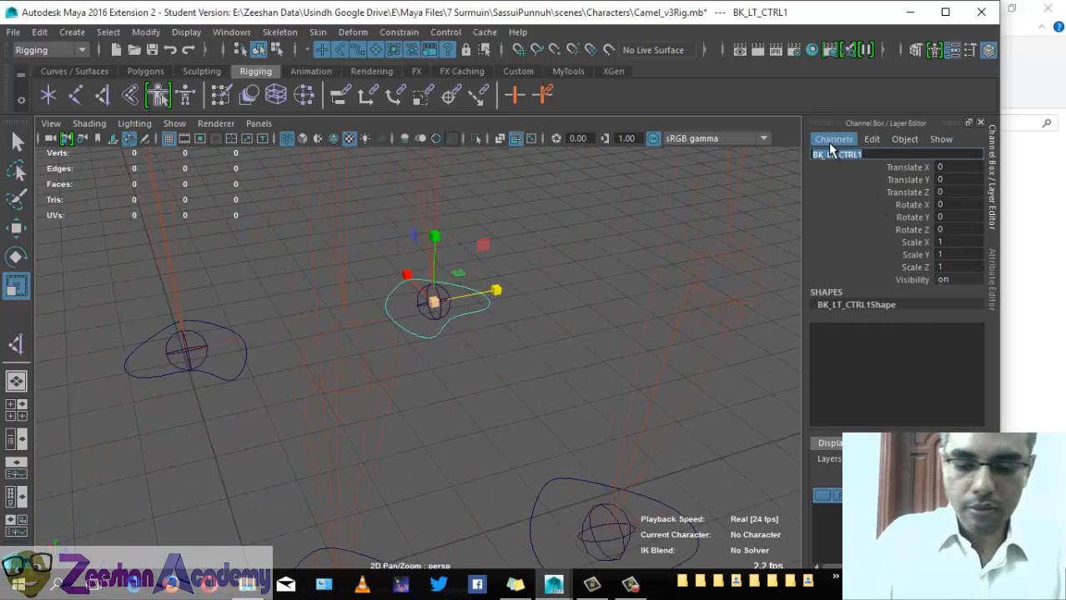
pyautogui.write('BK_LT')
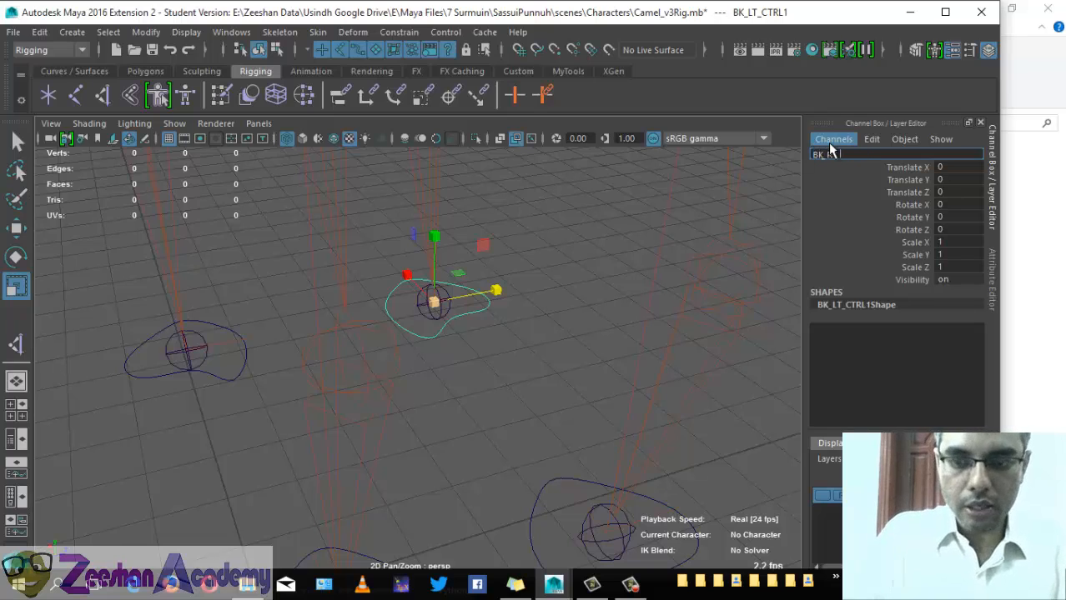
pyautogui.write('K_RT_CTRL')
pyautogui.press('Return')
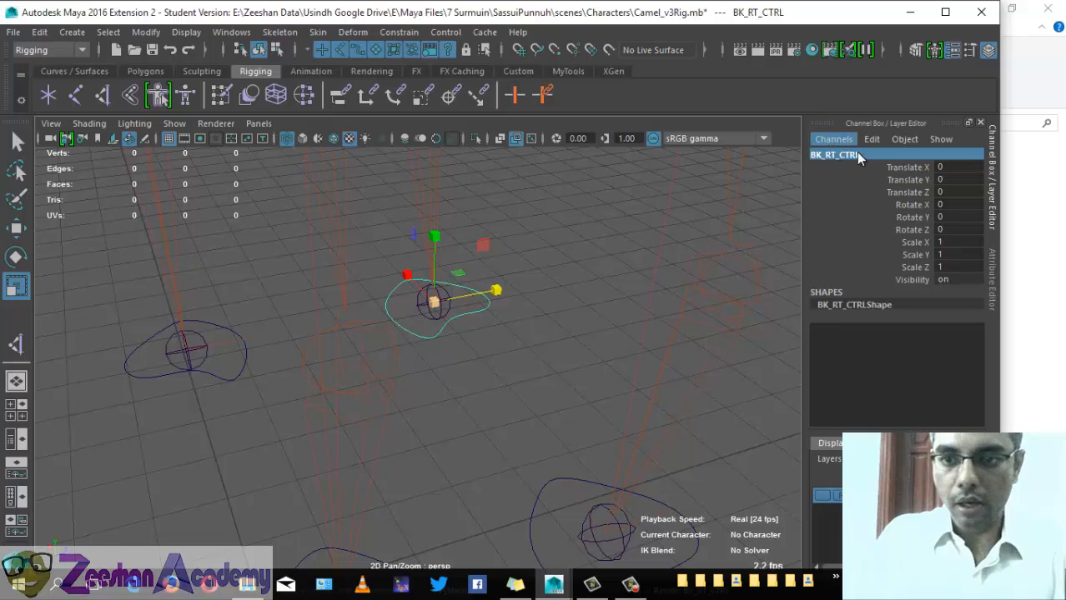
# Step: Rename the control curve at the front left foot as FT_LT_CTRL
pyautogui.keyDown('alt'); pyautogui.moveTo(613, 347); pyautogui.dragTo(606, 262); pyautogui.keyUp('alt')
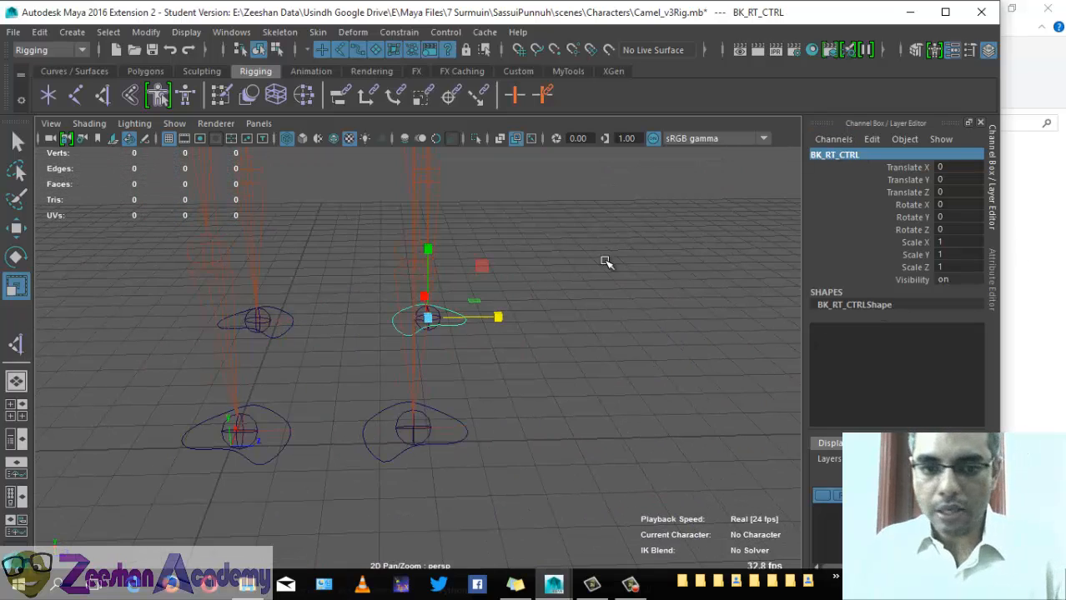
pyautogui.click(467, 435)
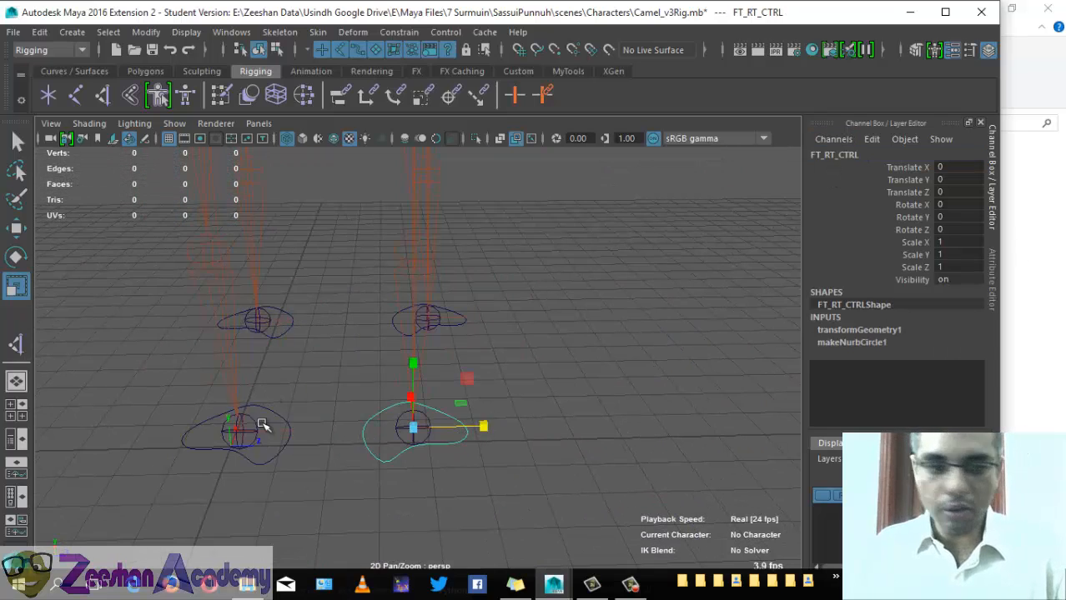
pyautogui.click(287, 442)
pyautogui.doubleClick(859, 153)
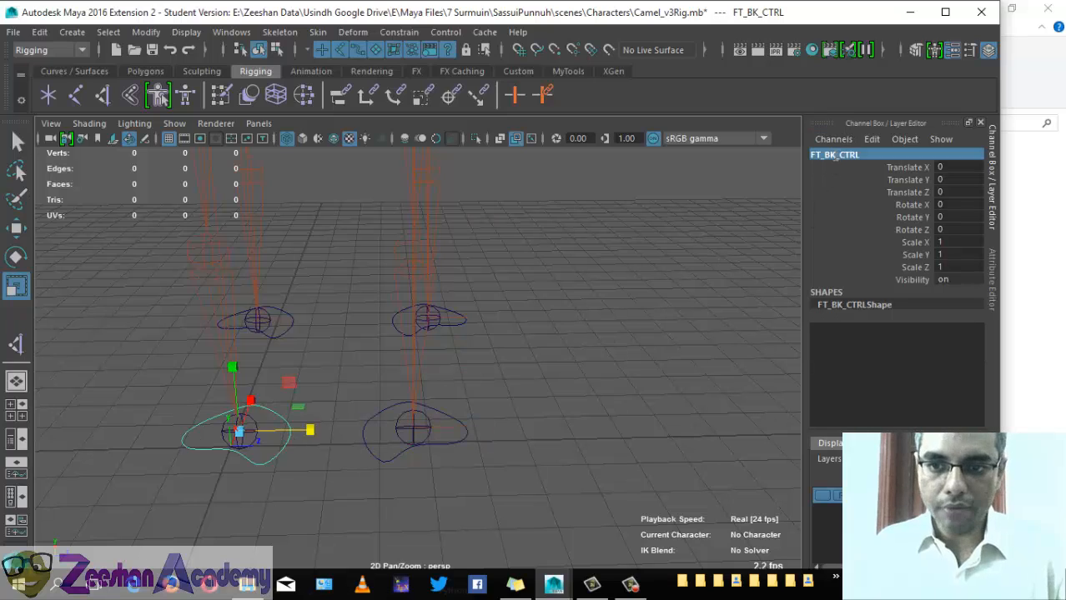
pyautogui.click(837, 155)
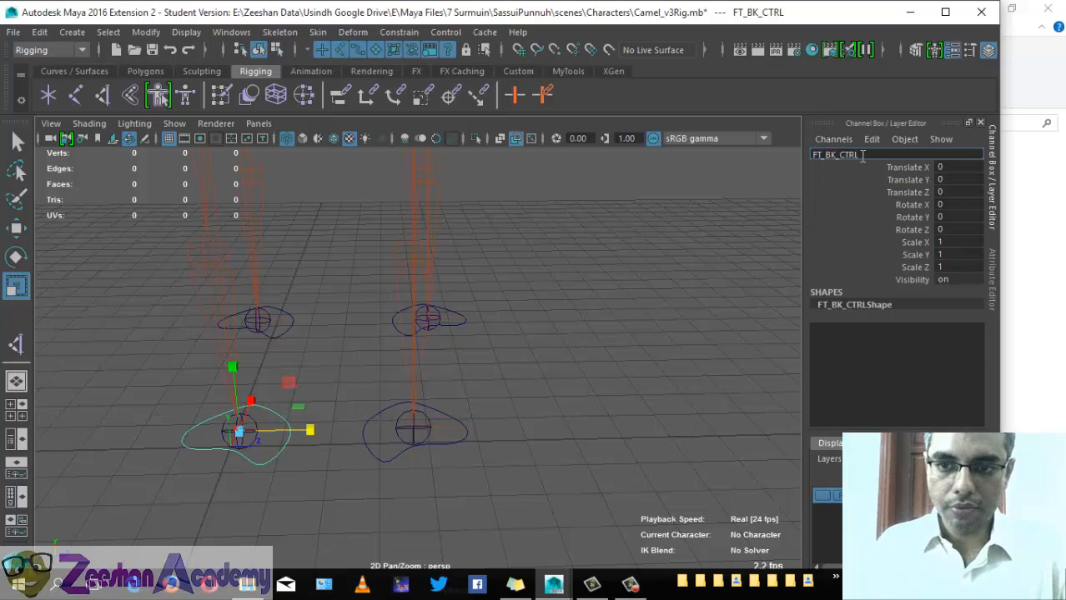
pyautogui.press('BackSpace')
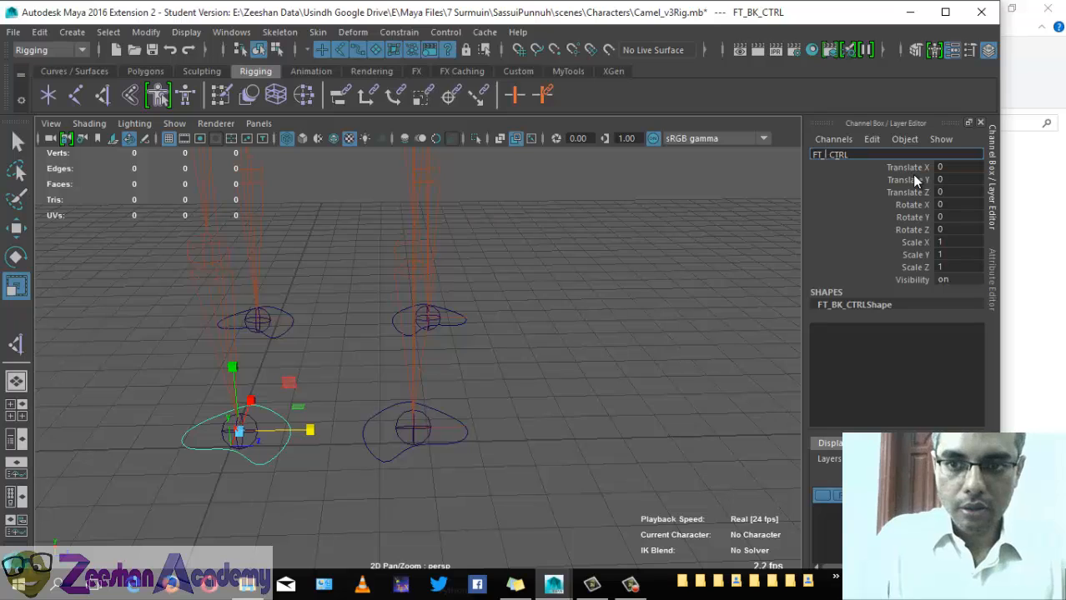
pyautogui.write('LT')
pyautogui.press('Return')
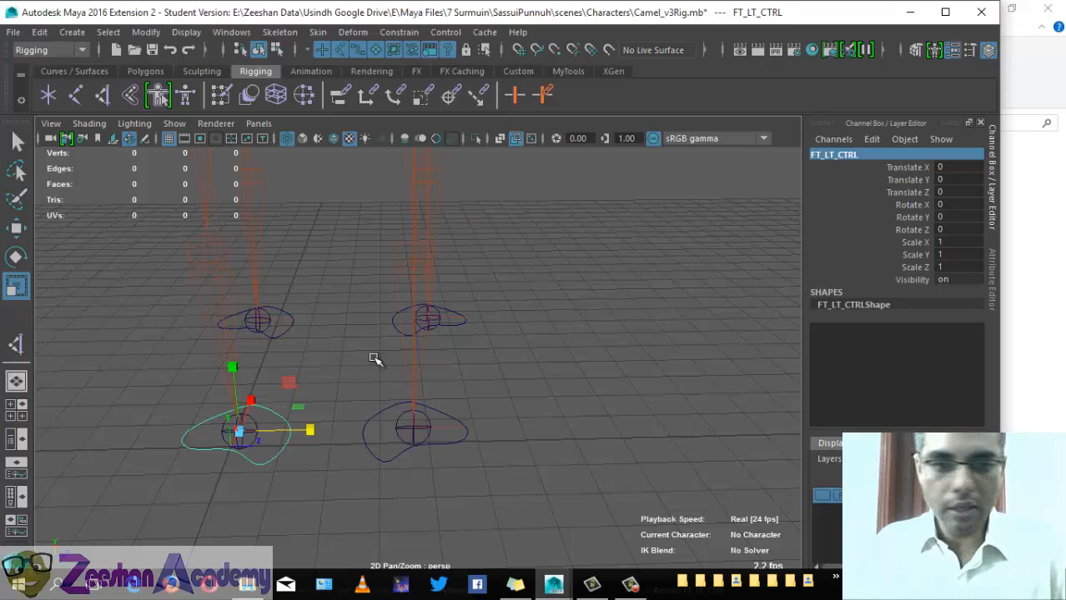
# Step: Parent the front left leg's IK handle, ikHandle3, under the FT_LT_CTRL curve
pyautogui.click(275, 338)
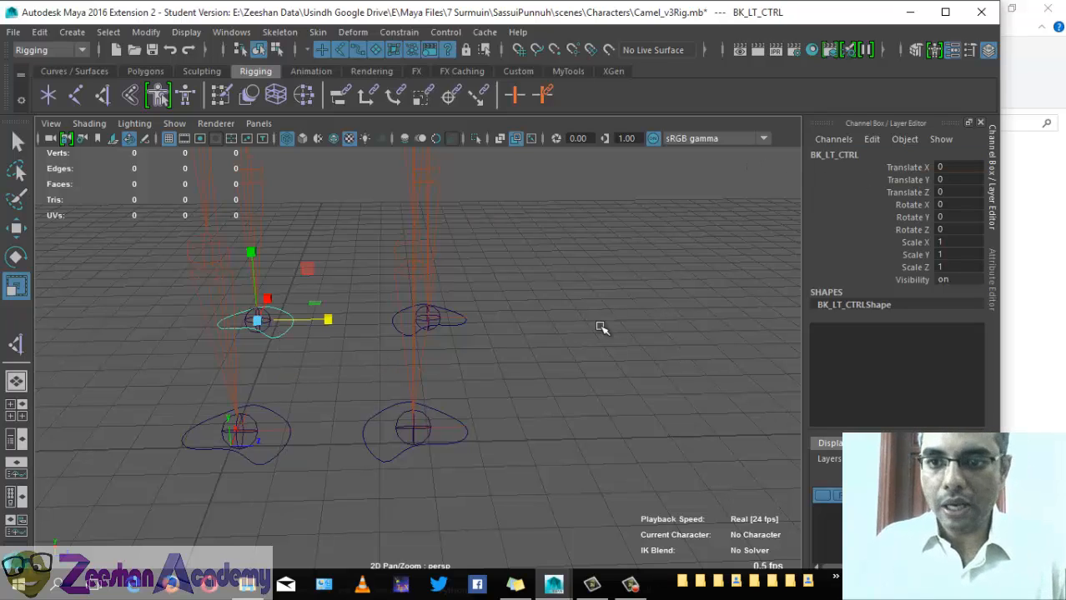
pyautogui.keyDown('alt'); pyautogui.moveTo(602, 327); pyautogui.dragTo(573, 385); pyautogui.keyUp('alt')
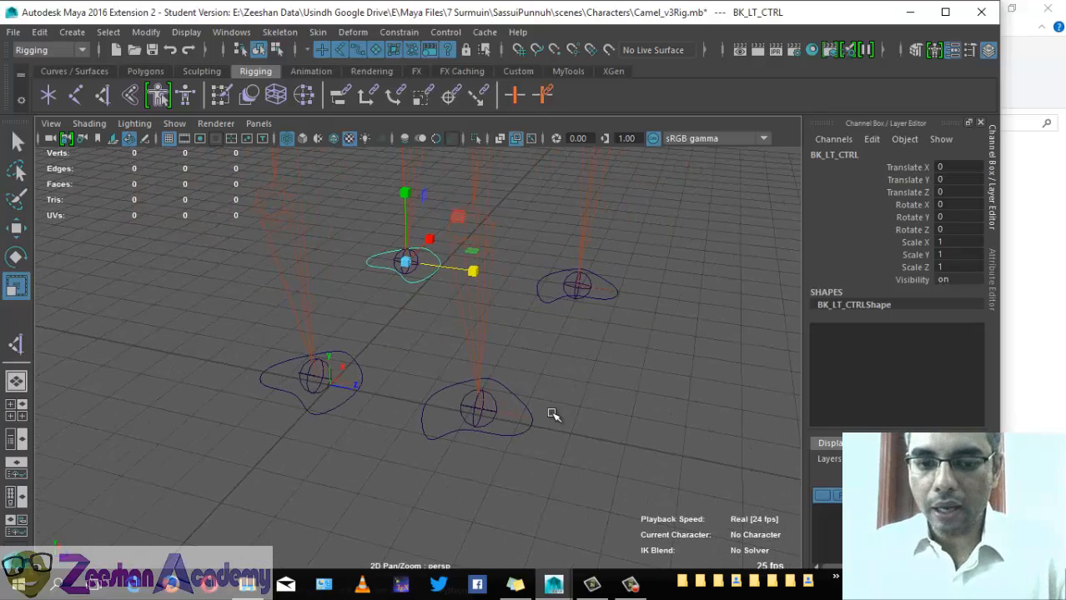
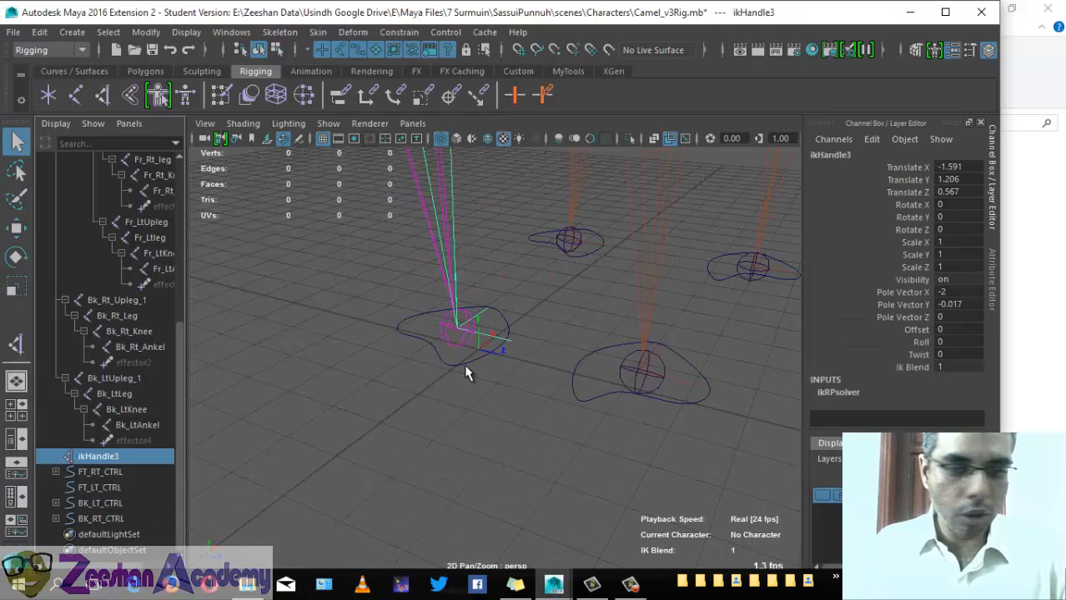
pyautogui.keyDown('shift'); pyautogui.click(465, 361); pyautogui.keyUp('shift')
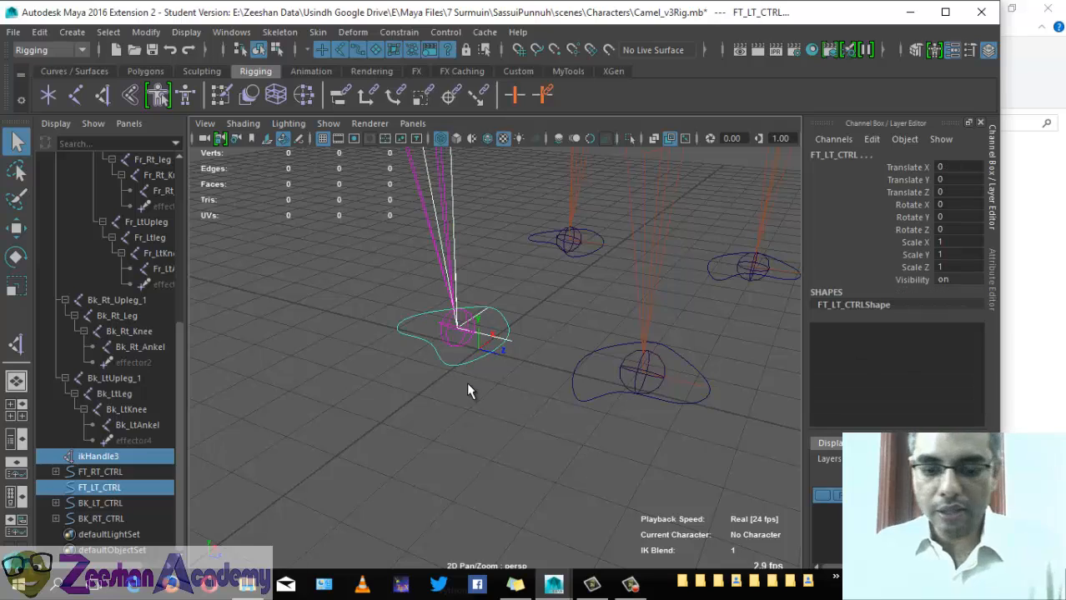
pyautogui.press('p')
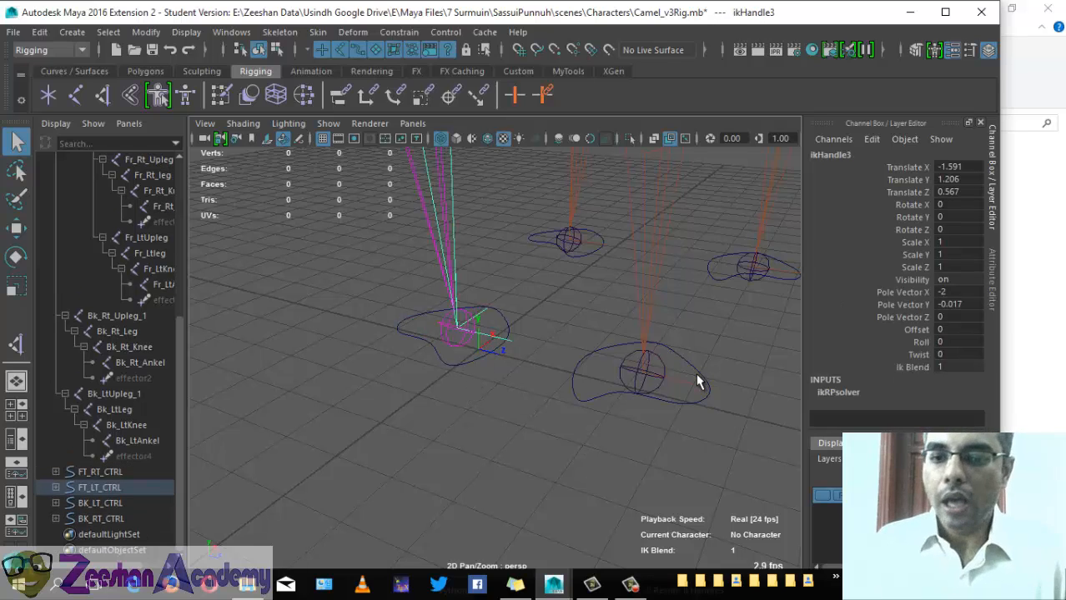
# Step: Test the FT_RT_CTRL and BK_RT_CTRL foot controls by moving each one and undoing the move
pyautogui.click(683, 402)
pyautogui.keyDown('alt'); pyautogui.moveTo(683, 403); pyautogui.dragTo(552, 408, button='right'); pyautogui.keyUp('alt')
pyautogui.click(587, 382)
pyautogui.keyDown('alt'); pyautogui.moveTo(587, 383); pyautogui.dragTo(434, 439); pyautogui.keyUp('alt')
pyautogui.press('w')
pyautogui.moveTo(351, 342); pyautogui.dragTo(513, 320)
pyautogui.hotkey('ctrl', 'z')
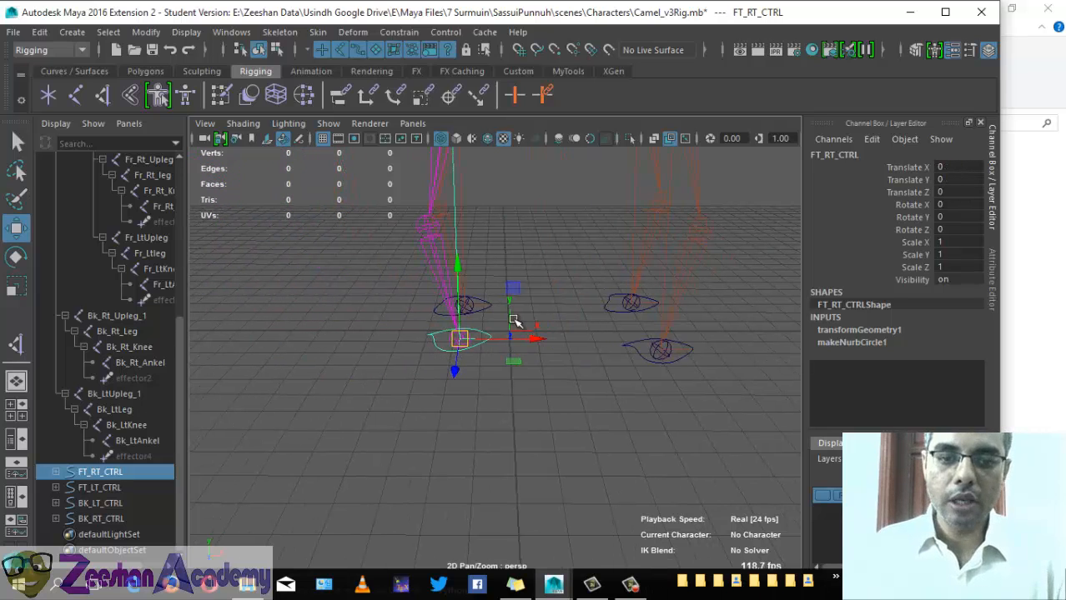
pyautogui.click(666, 349)
pyautogui.moveTo(662, 349); pyautogui.dragTo(540, 376)
pyautogui.hotkey('ctrl', 'z')
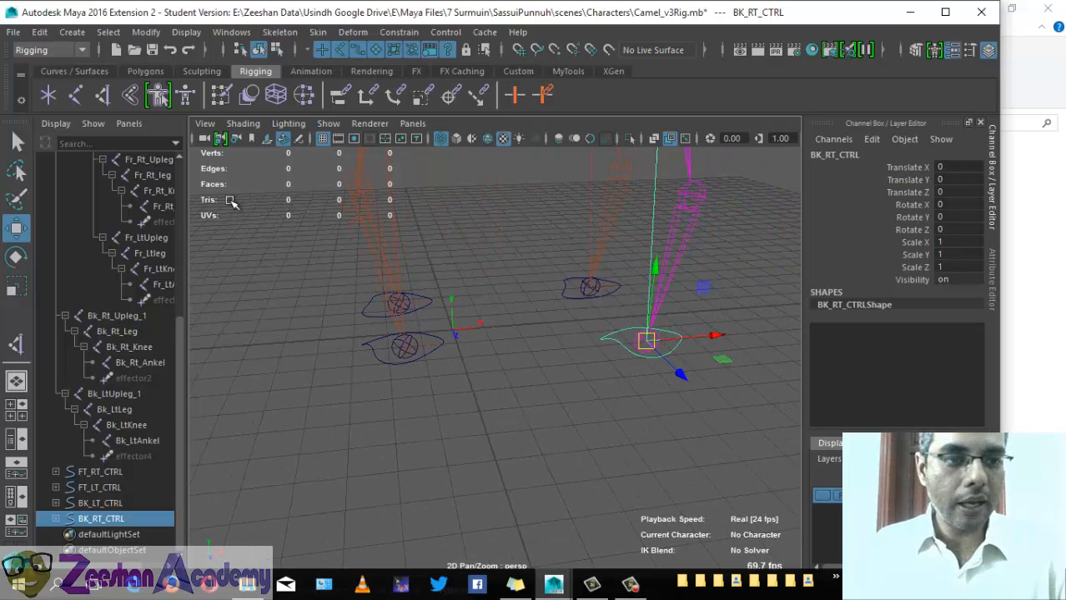
# Step: Create a NURBS circle and scale it to an oval of about 7.315 in X and 3.916 in Y and Z
pyautogui.click(109, 32)
pyautogui.click(71, 32)
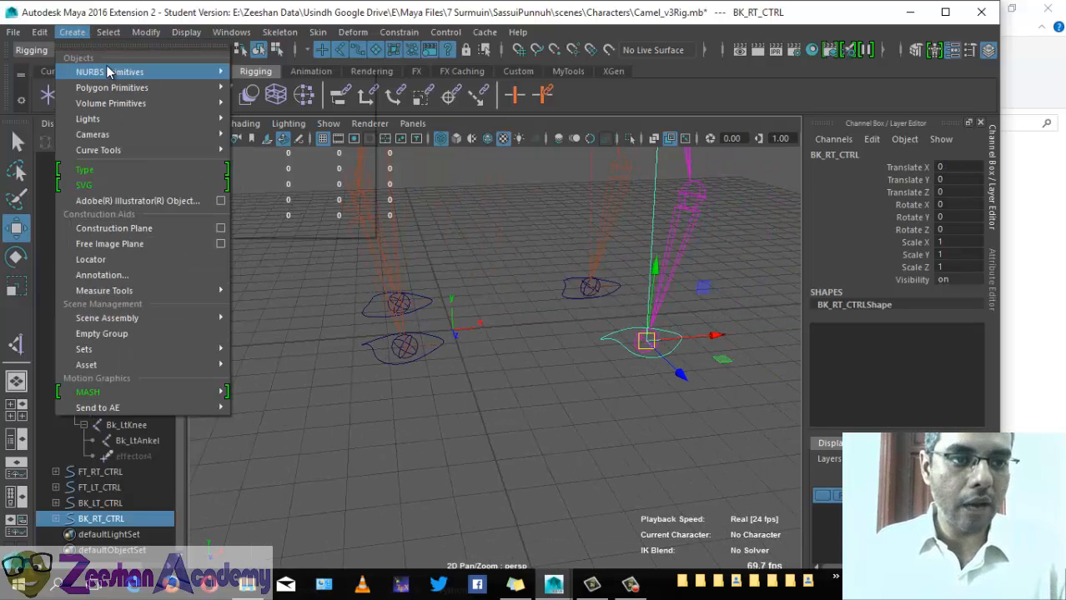
pyautogui.moveTo(110, 71)
pyautogui.click(331, 182)
pyautogui.keyDown('alt'); pyautogui.moveTo(454, 370); pyautogui.dragTo(511, 381); pyautogui.keyUp('alt')
pyautogui.press('r')
pyautogui.moveTo(524, 343); pyautogui.dragTo(578, 353)
# Step: Centre the oval curve around the four feet, at about Translate X 0.931 and Translate Z 2.234
pyautogui.keyDown('alt'); pyautogui.moveTo(584, 421); pyautogui.dragTo(734, 423); pyautogui.keyUp('alt')
pyautogui.press('w')
pyautogui.moveTo(590, 361); pyautogui.dragTo(647, 367)
pyautogui.keyDown('alt'); pyautogui.moveTo(587, 397); pyautogui.dragTo(575, 400); pyautogui.keyUp('alt')
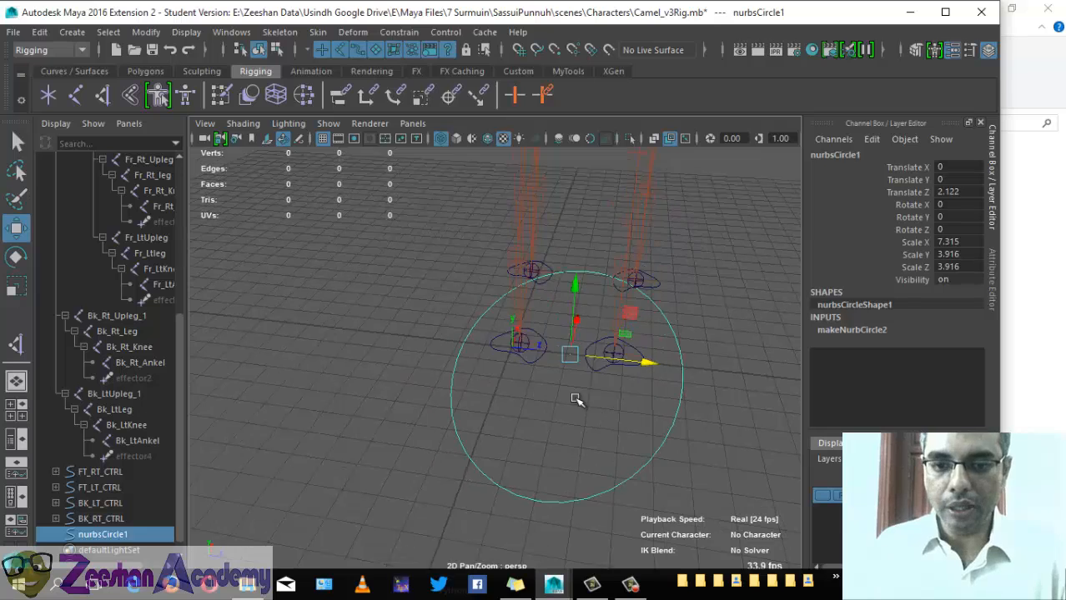
pyautogui.press('space')
pyautogui.moveTo(578, 358); pyautogui.dragTo(504, 358)
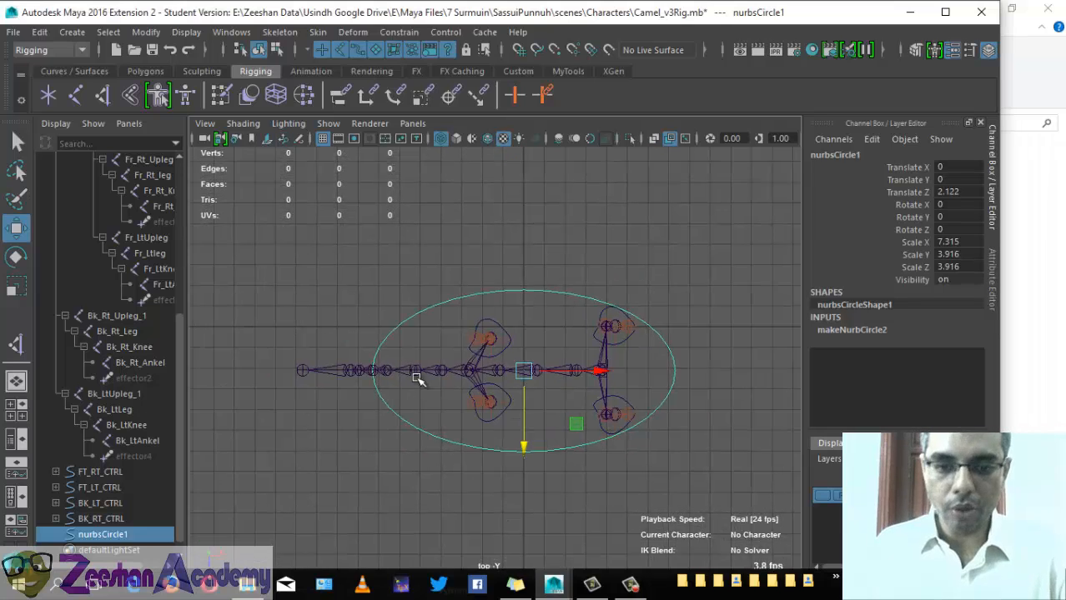
pyautogui.moveTo(524, 441); pyautogui.dragTo(523, 451)
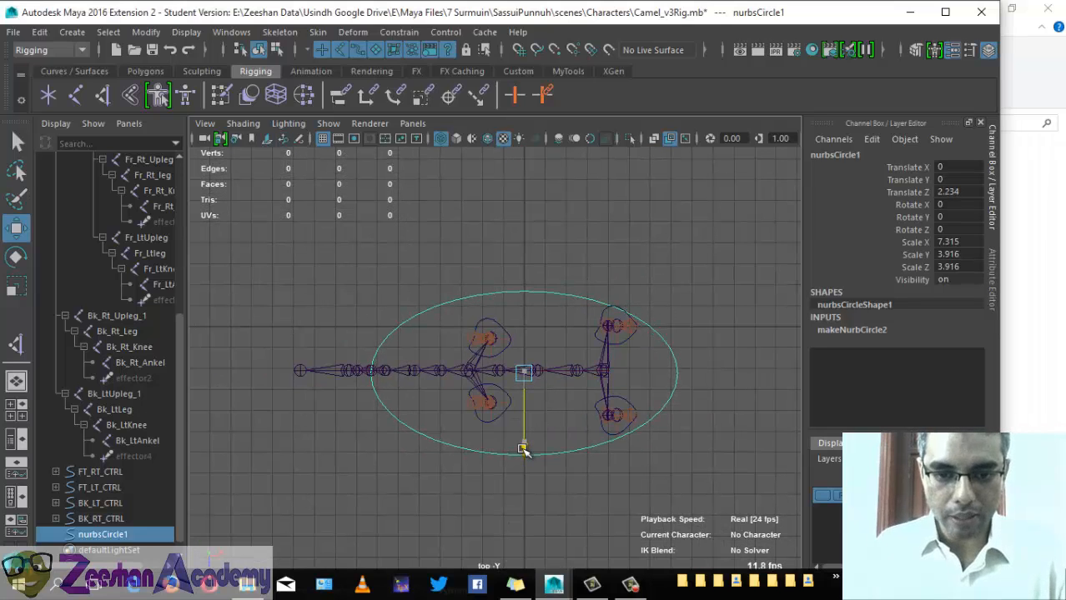
pyautogui.moveTo(600, 365)
pyautogui.mouseDown()
pyautogui.moveTo(631, 373)
pyautogui.moveTo(617, 372)
pyautogui.mouseUp()
# Step: Raise the oval curve to the height of the foot controls, at about Translate Y 1.098
pyautogui.press('space')
pyautogui.moveTo(564, 427); pyautogui.dragTo(548, 376)
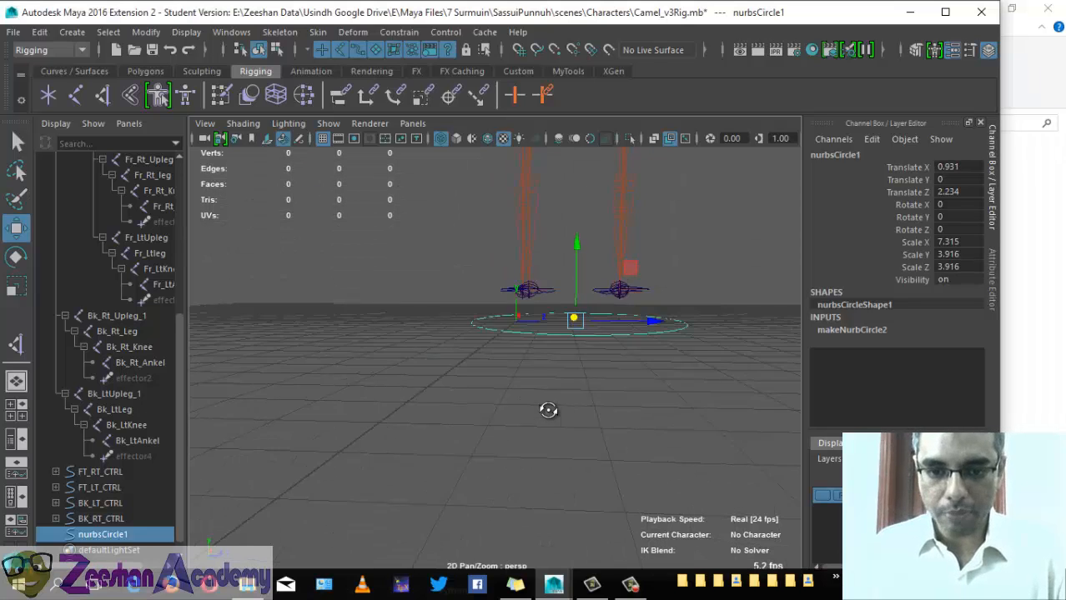
pyautogui.moveTo(576, 256); pyautogui.dragTo(574, 229)
pyautogui.moveTo(574, 229)
pyautogui.keyDown('alt'); pyautogui.mouseDown()
pyautogui.moveTo(567, 276)
pyautogui.moveTo(611, 273)
pyautogui.moveTo(574, 227)
pyautogui.mouseUp(); pyautogui.keyUp('alt')
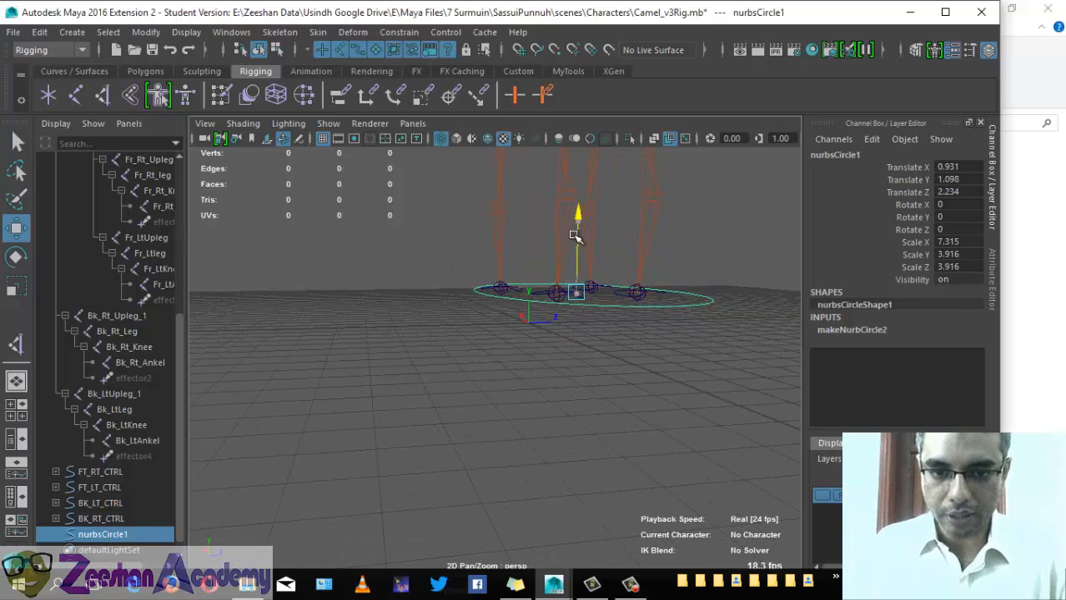
# Step: Freeze the oval curve's transformations and rename it as MainChar_CTRL
pyautogui.press('f')
pyautogui.click(72, 32)
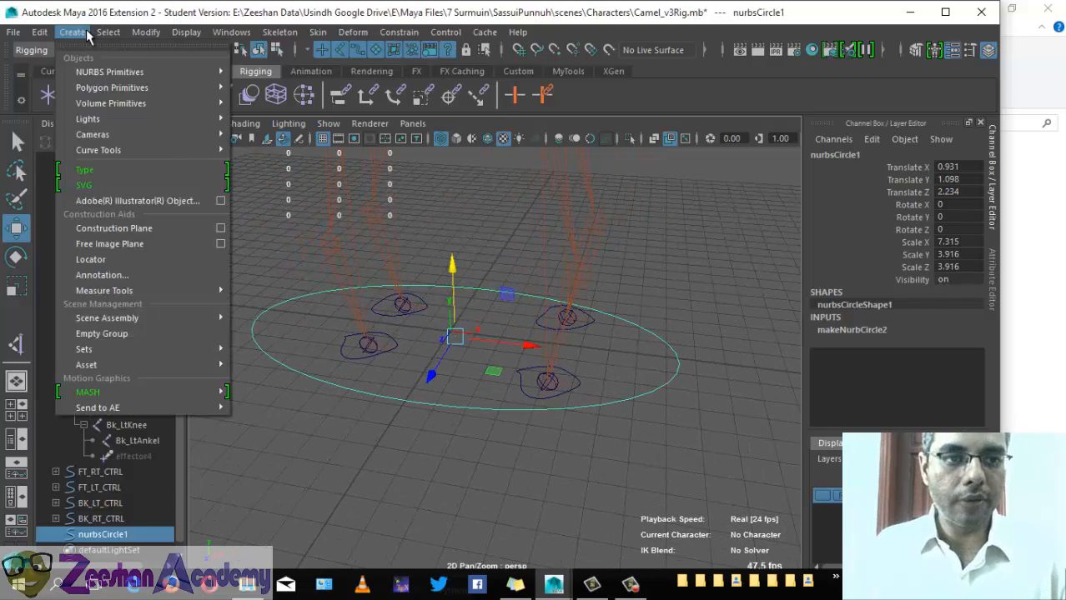
pyautogui.moveTo(146, 32)
pyautogui.click(185, 99)
pyautogui.click(861, 154)
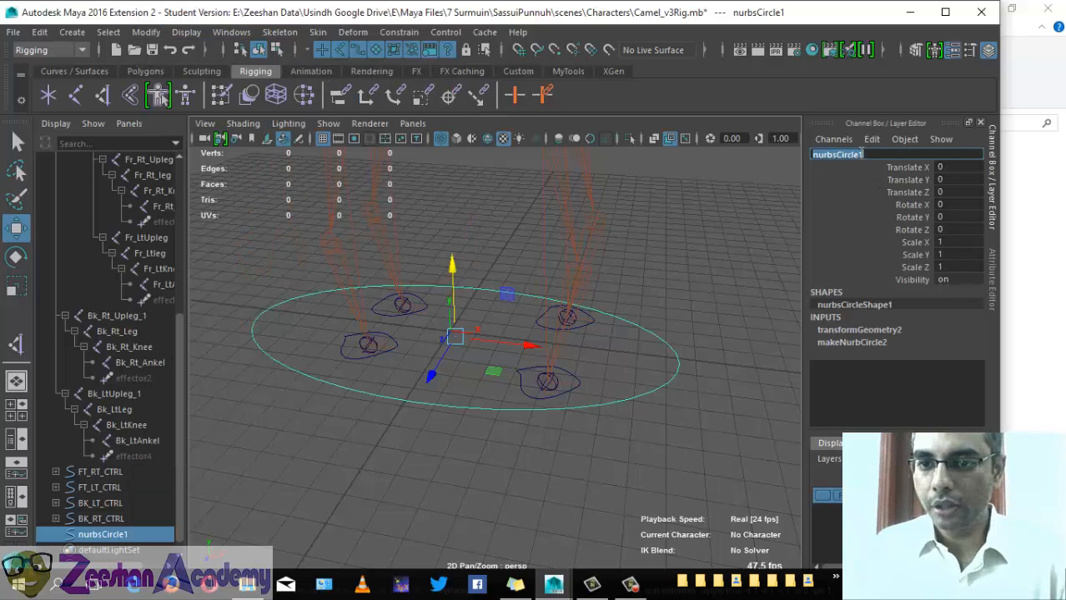
pyautogui.write('Main')
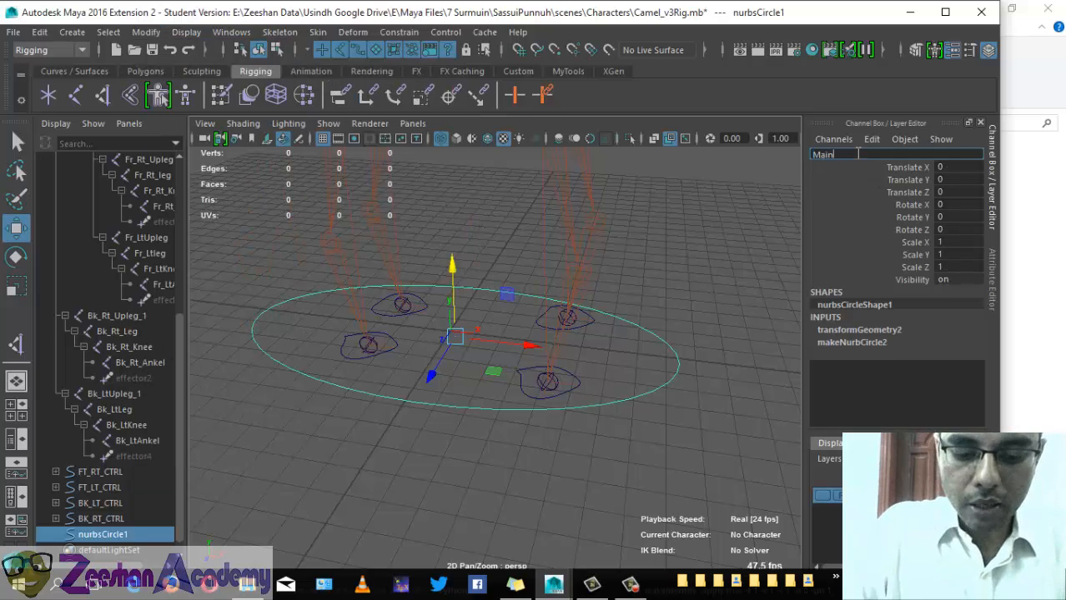
pyautogui.write('Char')
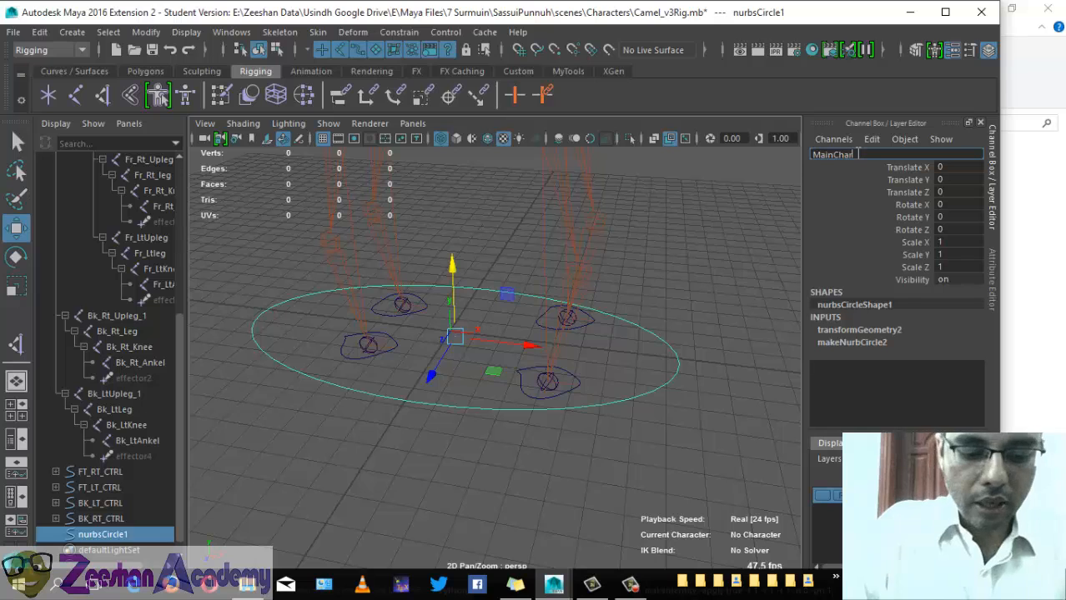
pyautogui.write('_CTR')
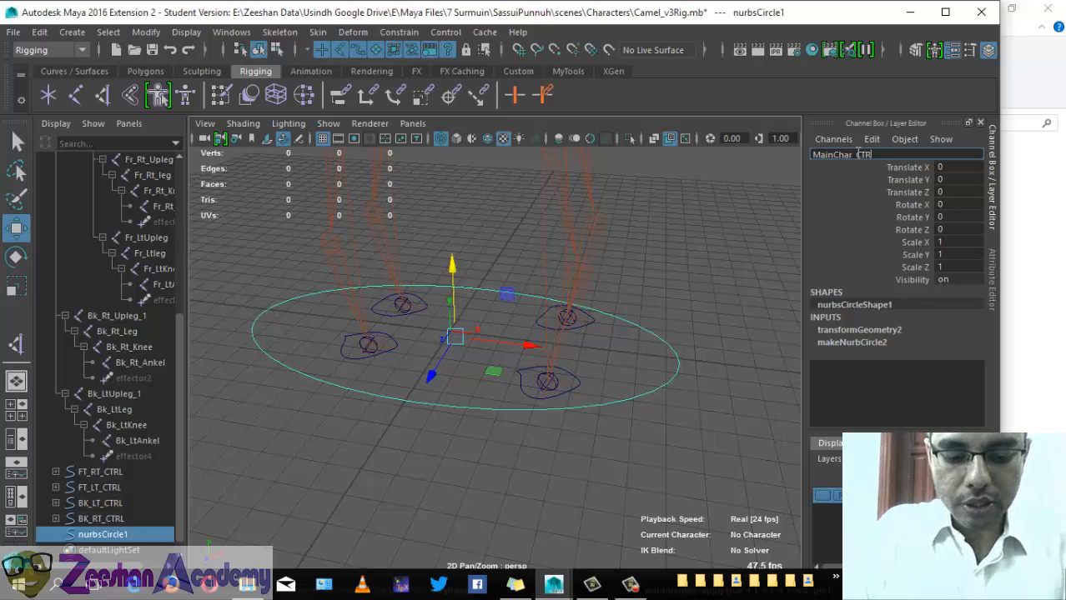
pyautogui.write('L')
pyautogui.press('Return')
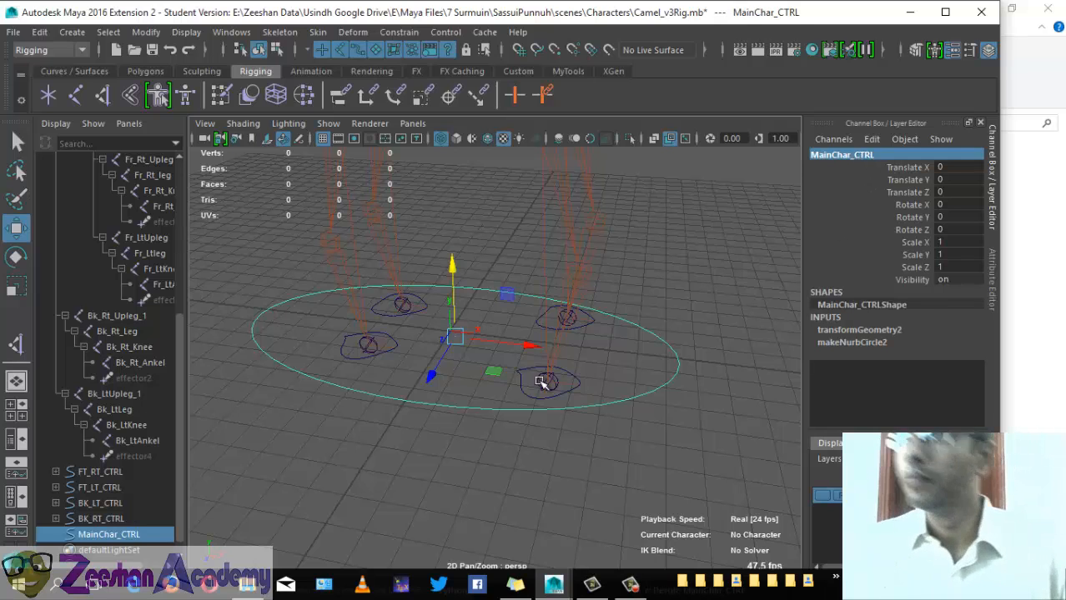
# Step: Parent the four foot control curves under MainChar_CTRL and check the resulting hierarchy in the Outliner
pyautogui.keyDown('alt'); pyautogui.moveTo(482, 362); pyautogui.dragTo(630, 339); pyautogui.keyUp('alt')
pyautogui.keyDown('alt'); pyautogui.moveTo(458, 336); pyautogui.dragTo(585, 362, button='right'); pyautogui.keyUp('alt')
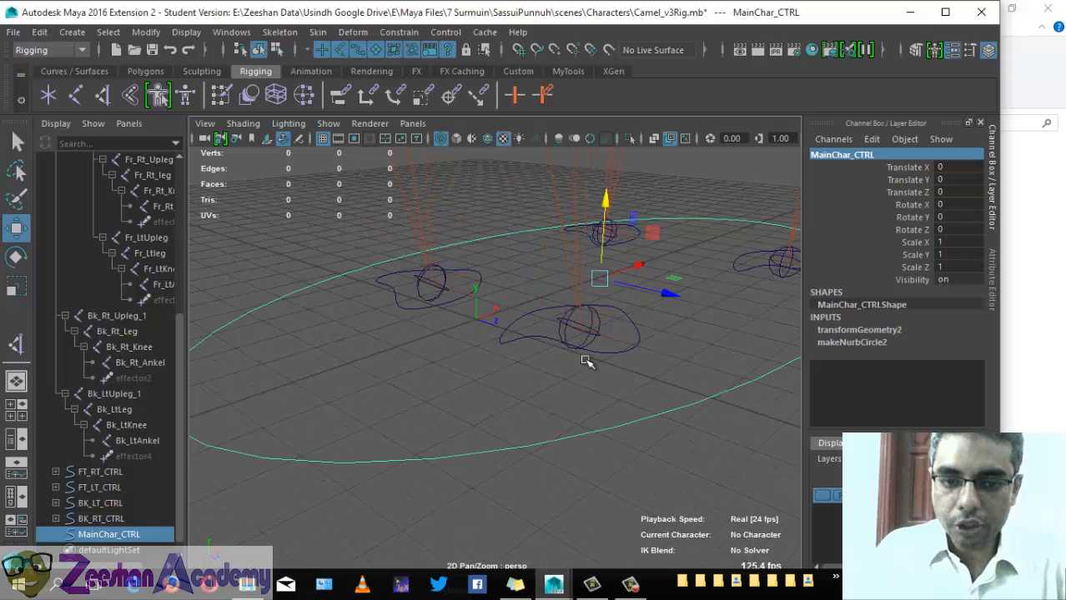
pyautogui.click(434, 308)
pyautogui.keyDown('shift'); pyautogui.click(618, 343); pyautogui.keyUp('shift')
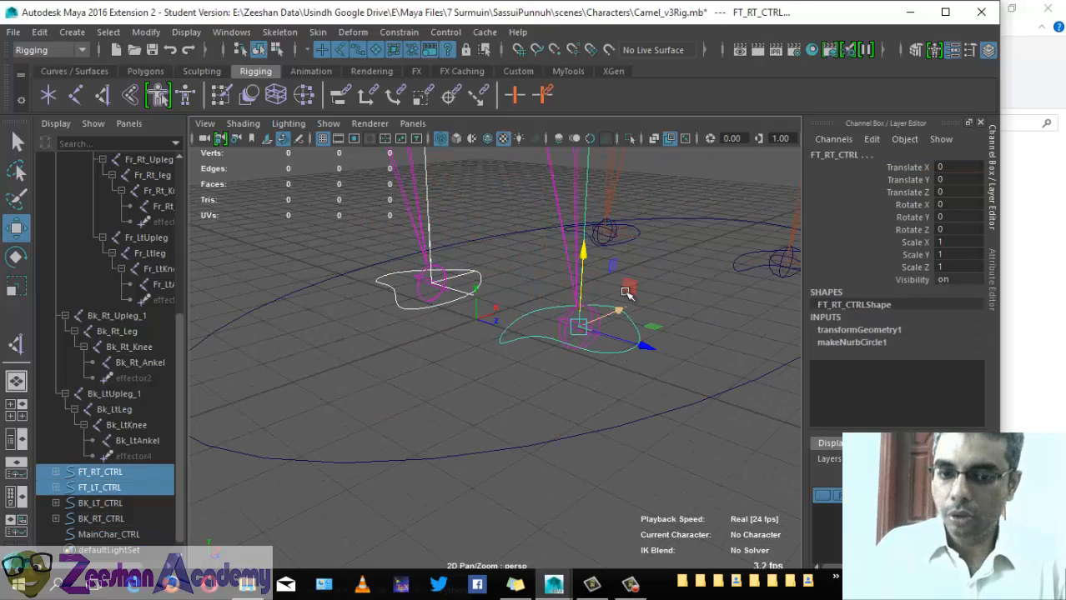
pyautogui.keyDown('shift'); pyautogui.click(631, 240); pyautogui.keyUp('shift')
pyautogui.keyDown('shift'); pyautogui.click(753, 268); pyautogui.keyUp('shift')
pyautogui.keyDown('alt'); pyautogui.moveTo(711, 335); pyautogui.dragTo(647, 364, button='middle'); pyautogui.keyUp('alt')
pyautogui.keyDown('alt'); pyautogui.moveTo(646, 369); pyautogui.dragTo(465, 416, button='right'); pyautogui.keyUp('alt')
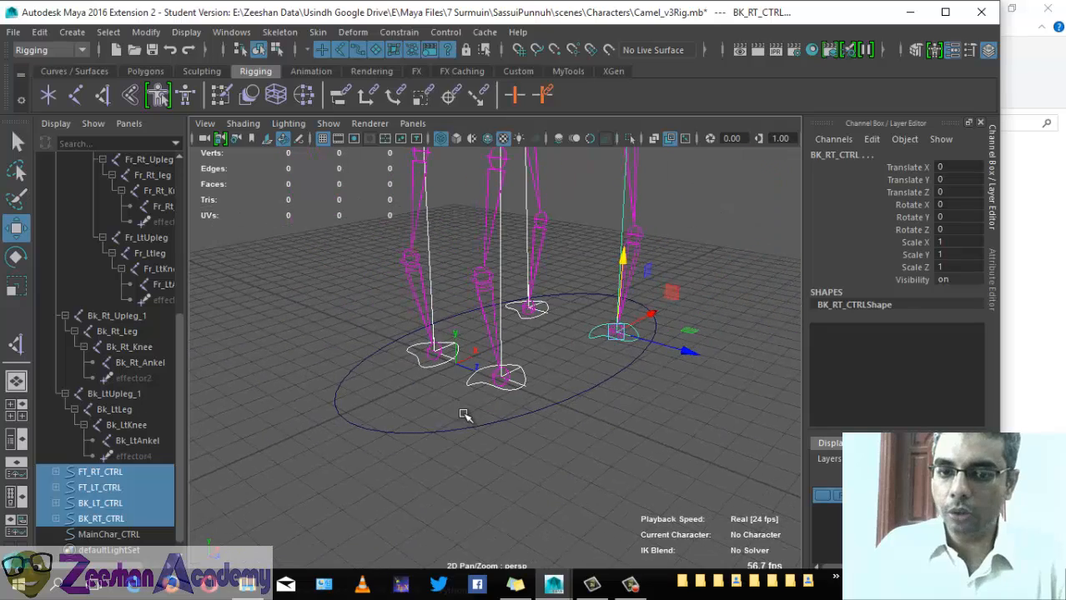
pyautogui.keyDown('shift'); pyautogui.click(569, 409); pyautogui.keyUp('shift')
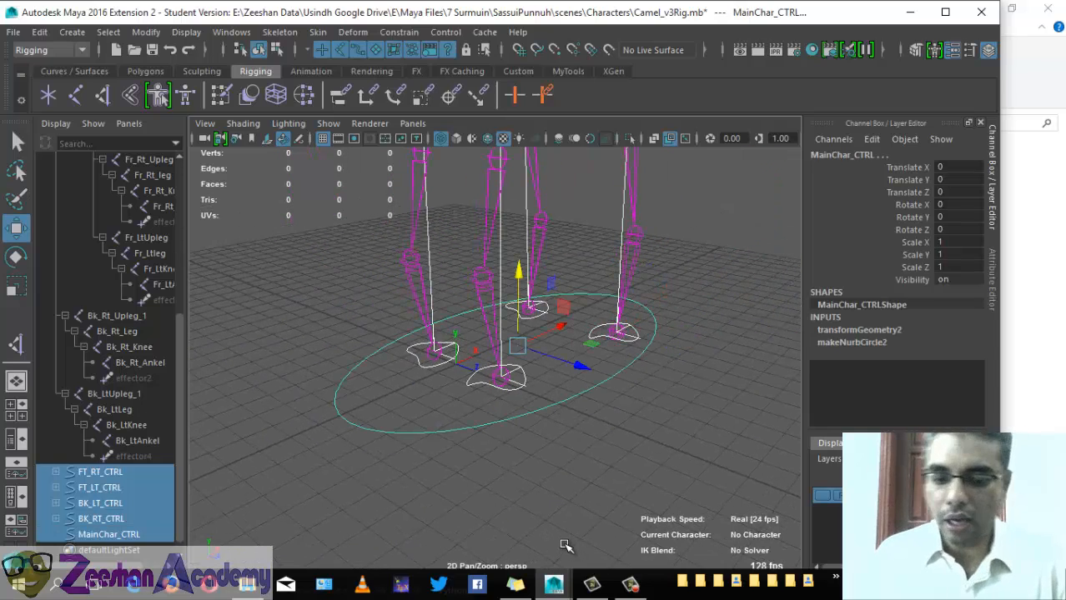
pyautogui.press('p')
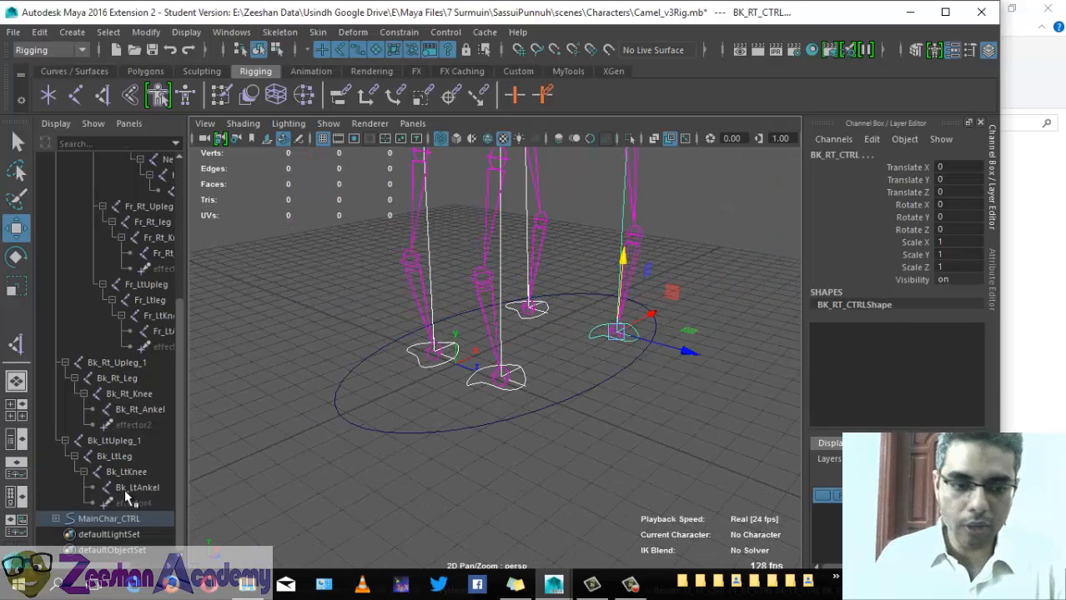
pyautogui.click(52, 520)
pyautogui.scroll(-2, 181, 500)
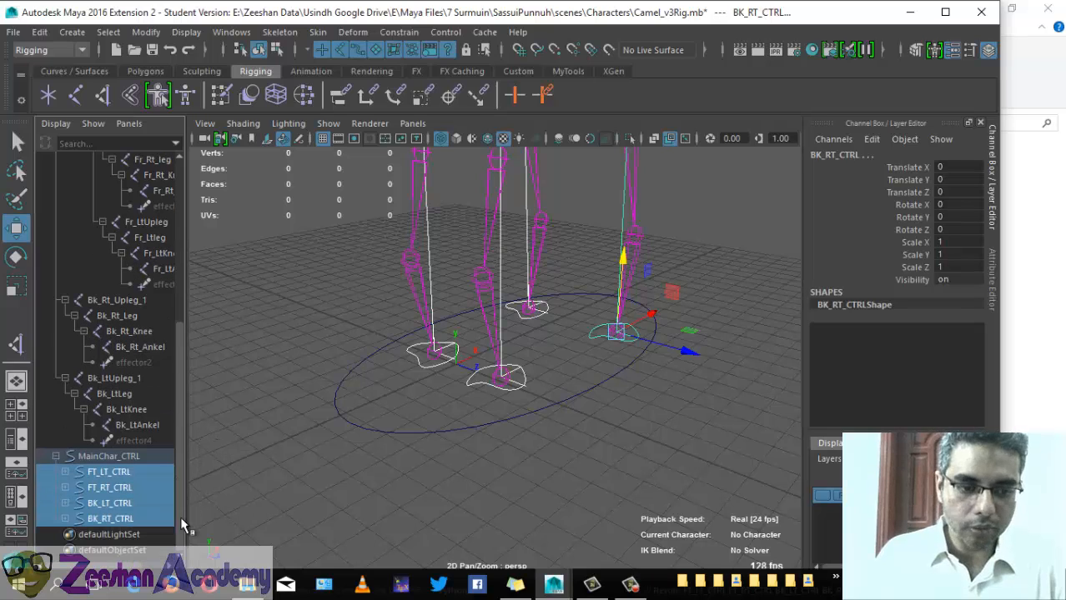
pyautogui.click(115, 460)
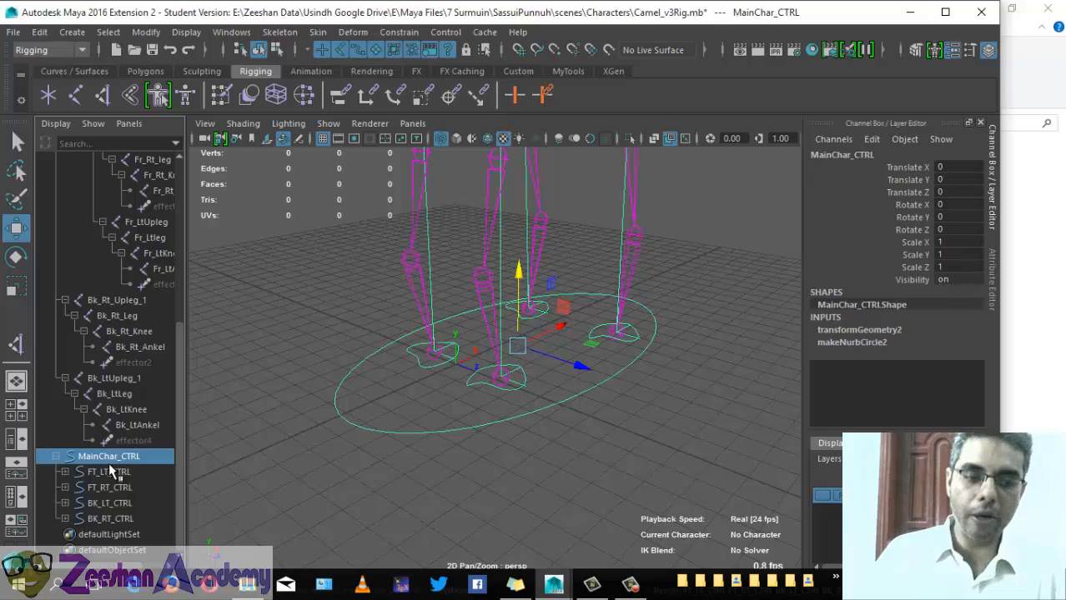
pyautogui.moveTo(111, 471); pyautogui.dragTo(110, 521)
# Step: Test MainChar_CTRL with a move that is undone, and move it again to about Translate X 1.182, Y 0.856, Z -0.367
pyautogui.click(571, 398)
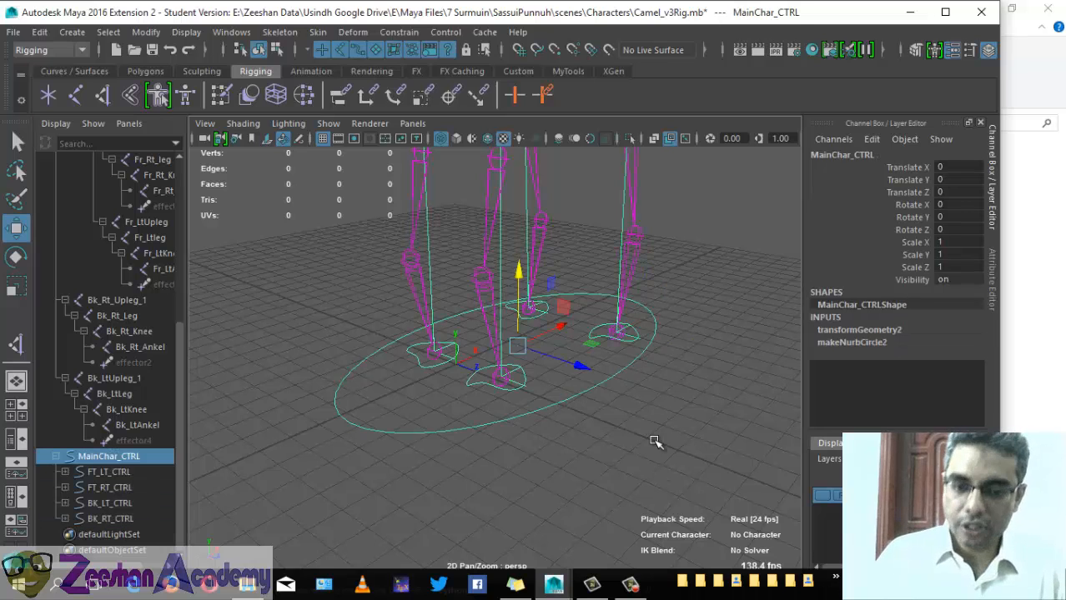
pyautogui.scroll(-4, 654, 440)
pyautogui.keyDown('alt'); pyautogui.moveTo(655, 440); pyautogui.dragTo(404, 412); pyautogui.keyUp('alt')
pyautogui.moveTo(473, 343); pyautogui.dragTo(547, 306)
pyautogui.hotkey('ctrl', 'z')
pyautogui.scroll(4, 546, 378)
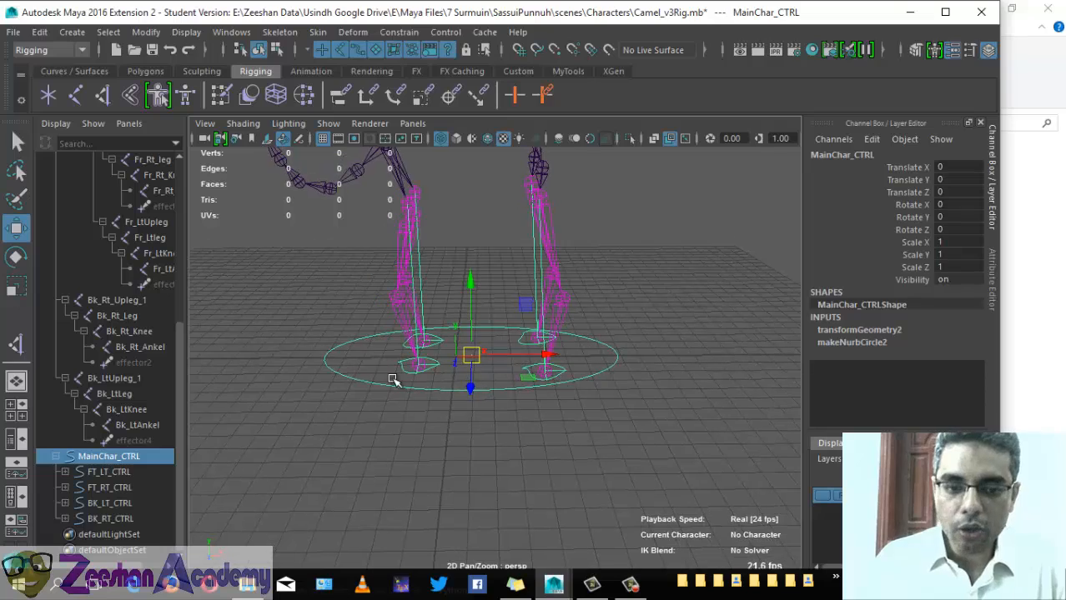
pyautogui.moveTo(461, 347); pyautogui.dragTo(548, 376)
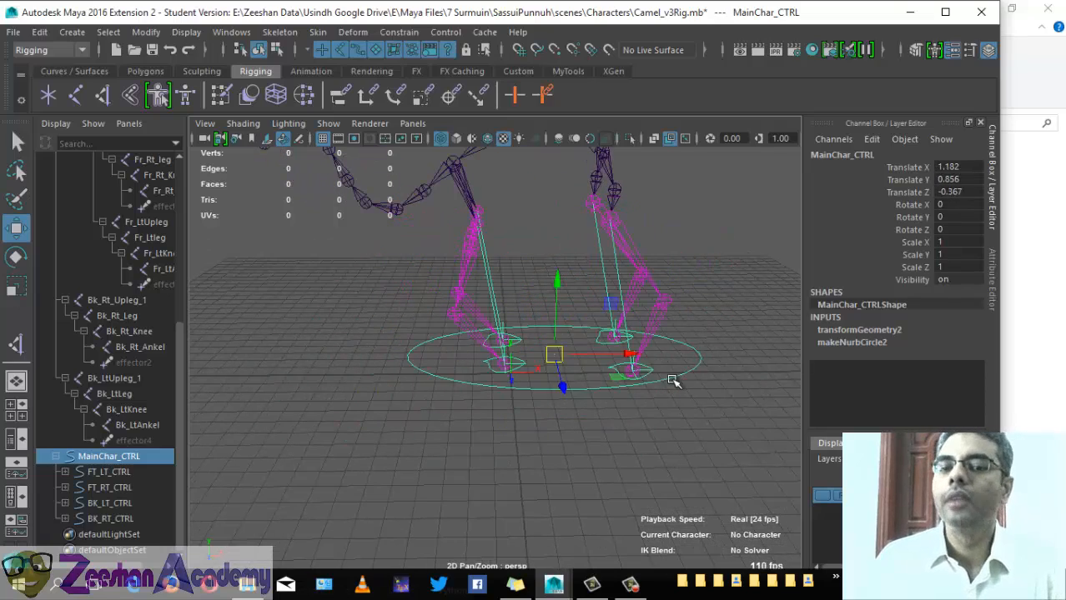
# Step: Undo the last MainChar_CTRL move and select the Root joint at the camel's hips
pyautogui.hotkey('ctrl', 'z')
pyautogui.keyDown('alt'); pyautogui.moveTo(528, 310); pyautogui.dragTo(469, 384); pyautogui.keyUp('alt')
pyautogui.click(592, 294)
pyautogui.keyDown('alt'); pyautogui.moveTo(592, 294); pyautogui.dragTo(488, 354); pyautogui.keyUp('alt')
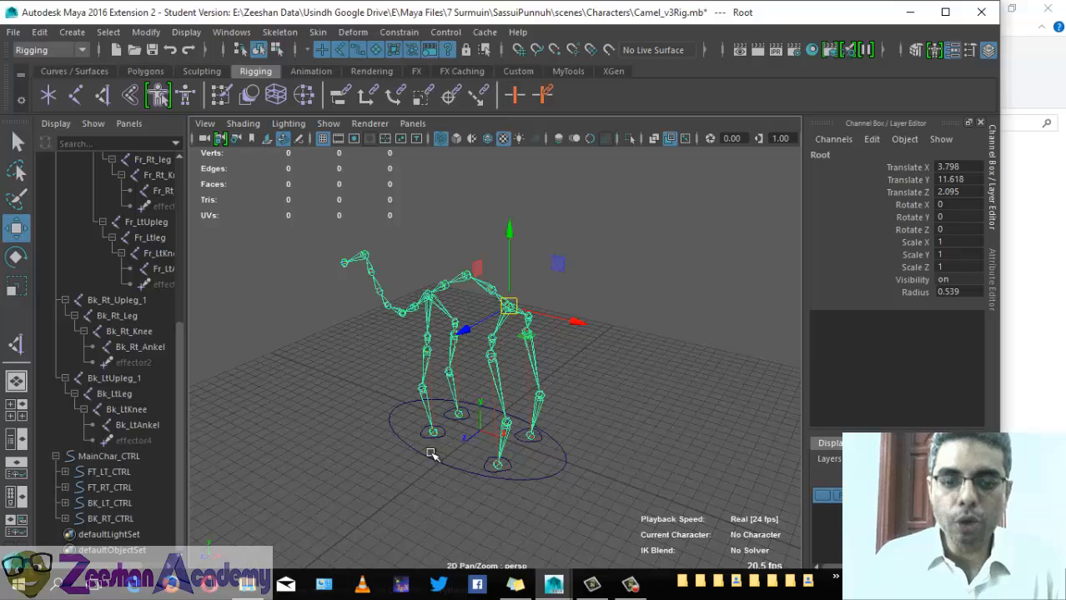
pyautogui.keyDown('alt'); pyautogui.moveTo(430, 454); pyautogui.dragTo(497, 447); pyautogui.keyUp('alt')
pyautogui.moveTo(567, 375)
pyautogui.keyDown('alt'); pyautogui.mouseDown()
pyautogui.moveTo(506, 421)
pyautogui.moveTo(569, 388)
pyautogui.mouseUp(); pyautogui.keyUp('alt')
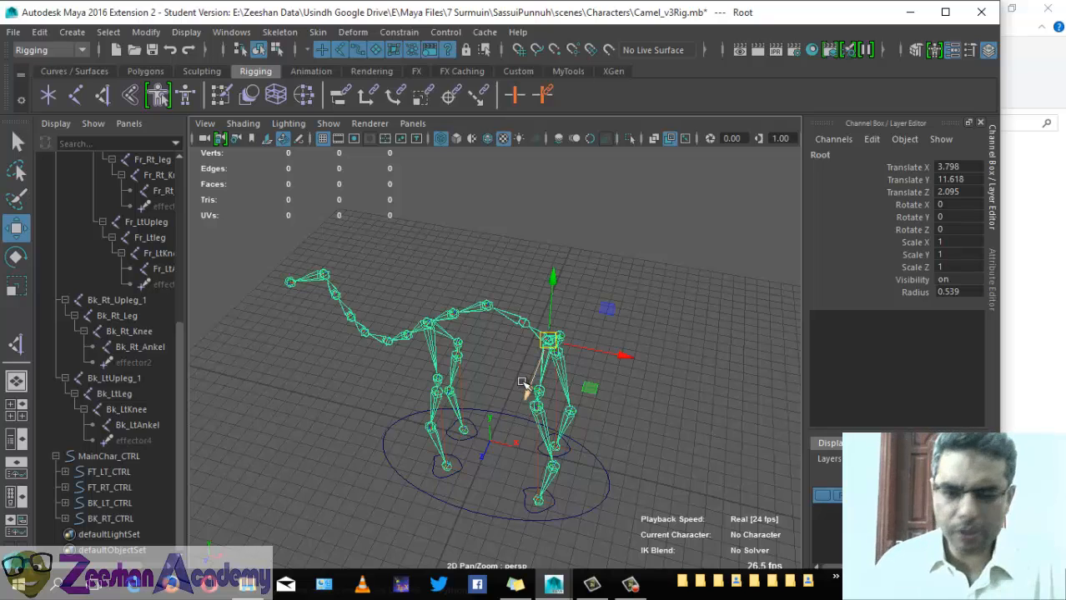
pyautogui.keyDown('alt'); pyautogui.moveTo(526, 388); pyautogui.dragTo(516, 336); pyautogui.keyUp('alt')
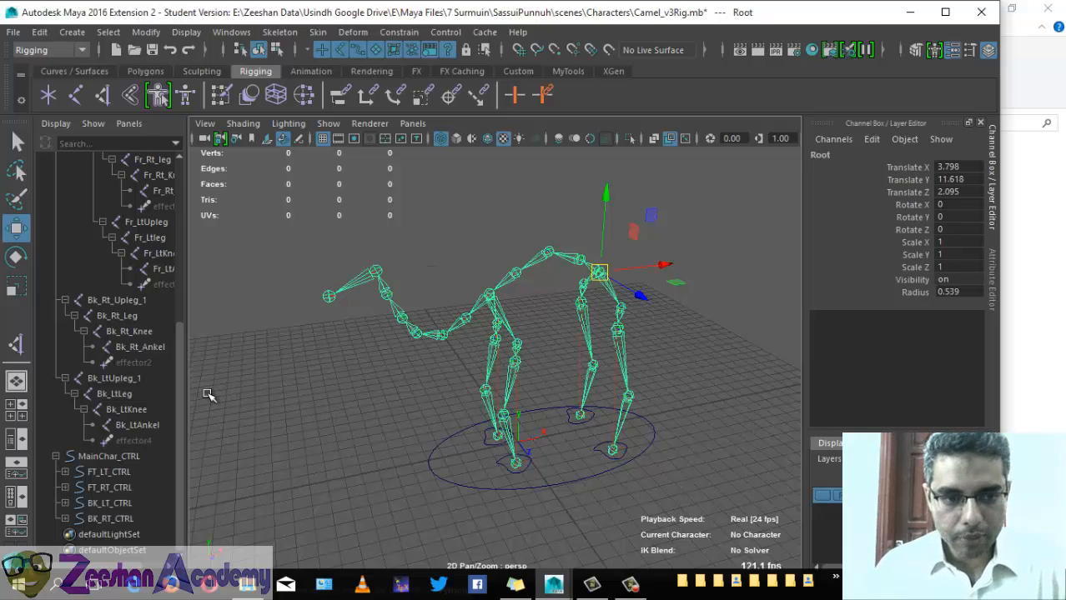
pyautogui.keyDown('alt'); pyautogui.moveTo(486, 341); pyautogui.dragTo(487, 359); pyautogui.keyUp('alt')
# Step: Create an IK spline handle from the Root joint along the spine to the first joint beyond the shoulders
pyautogui.click(280, 32)
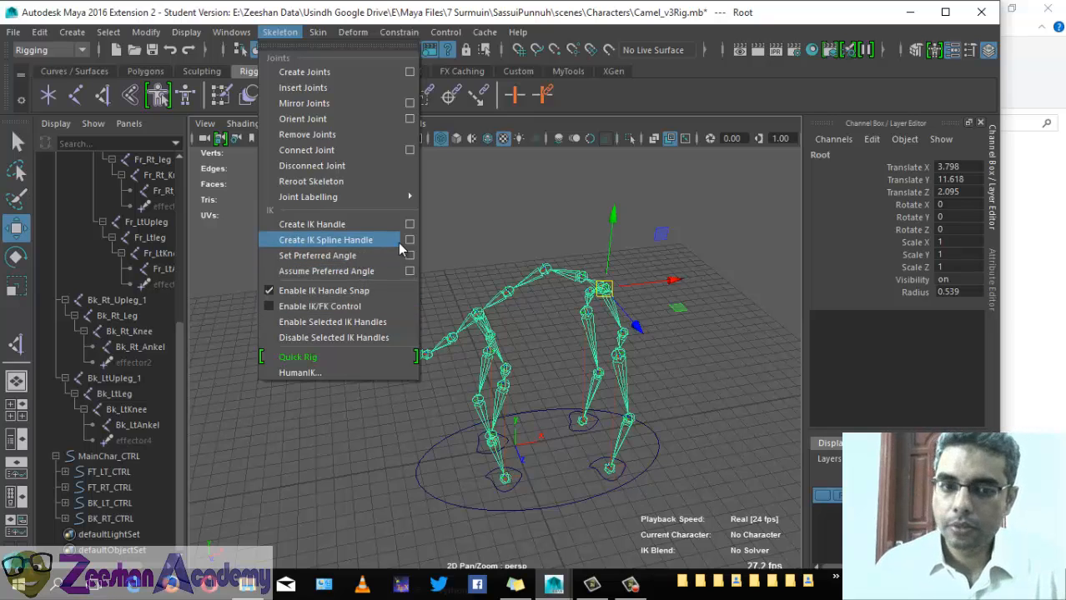
pyautogui.click(384, 254)
pyautogui.click(279, 31)
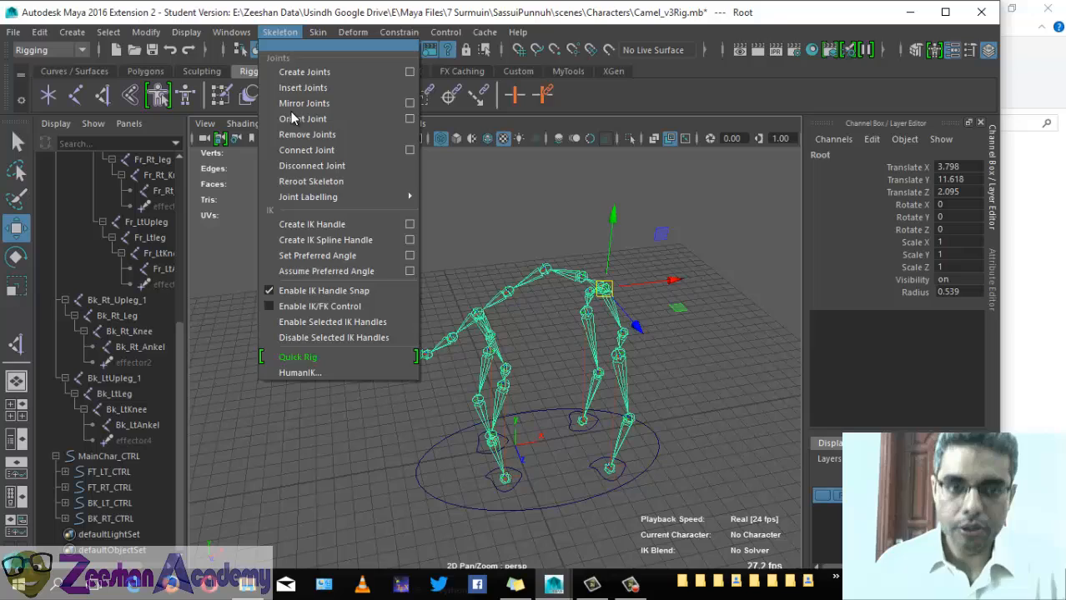
pyautogui.click(358, 240)
pyautogui.scroll(3, 546, 302)
pyautogui.keyDown('alt'); pyautogui.moveTo(546, 301); pyautogui.dragTo(585, 353); pyautogui.keyUp('alt')
pyautogui.click(666, 337)
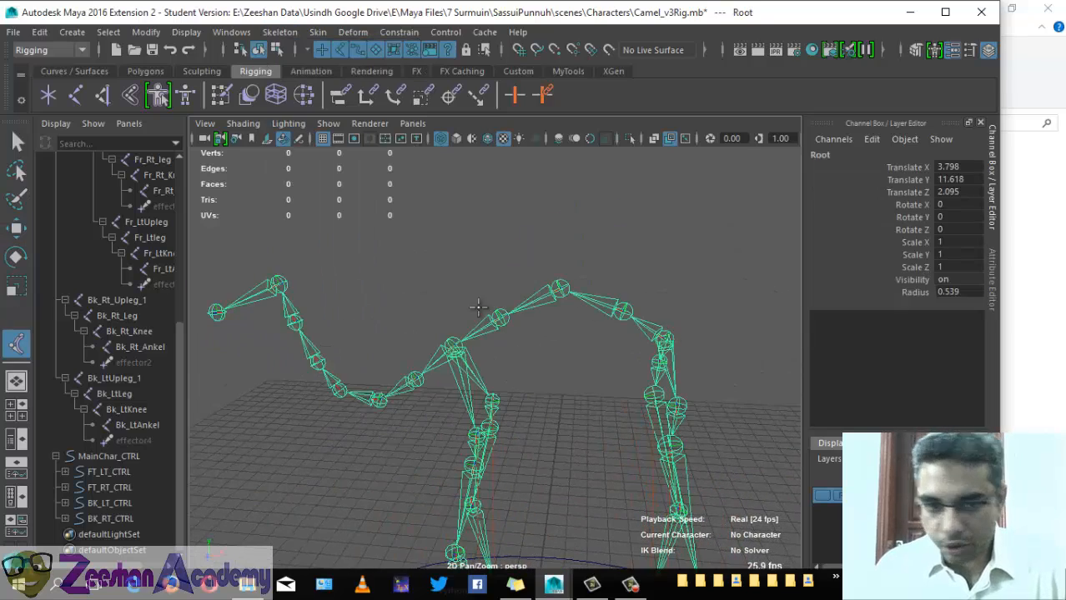
pyautogui.click(437, 380)
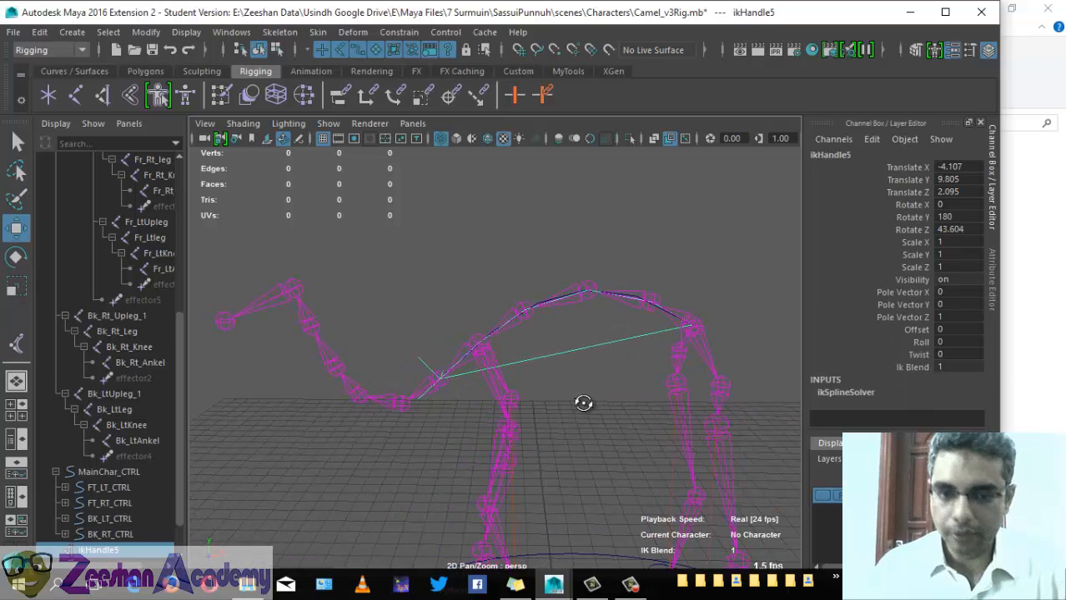
# Step: Examine the spline IK handle with the move, rotate and scale manipulators and its Translate Z and Rotate Y channels
pyautogui.click(279, 31)
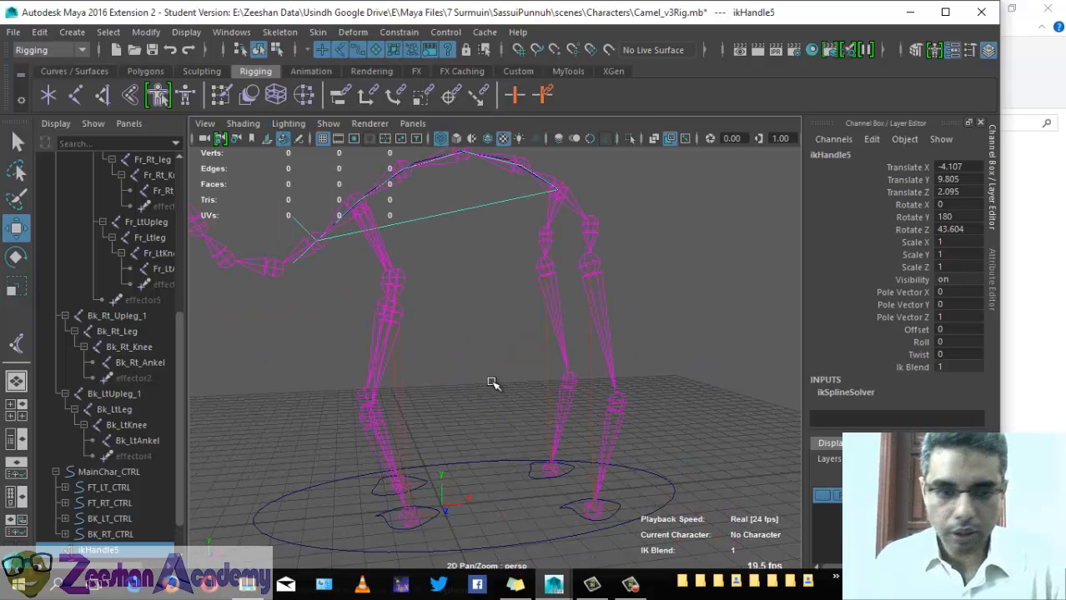
pyautogui.press('e')
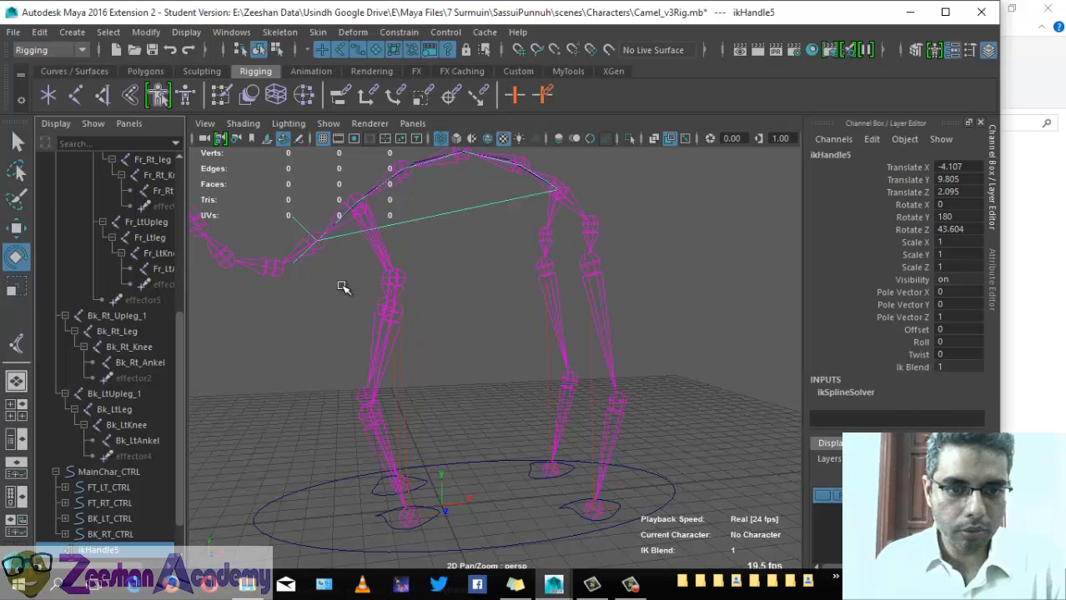
pyautogui.keyDown('alt'); pyautogui.moveTo(346, 285); pyautogui.dragTo(381, 310); pyautogui.keyUp('alt')
pyautogui.press('w')
pyautogui.press('r')
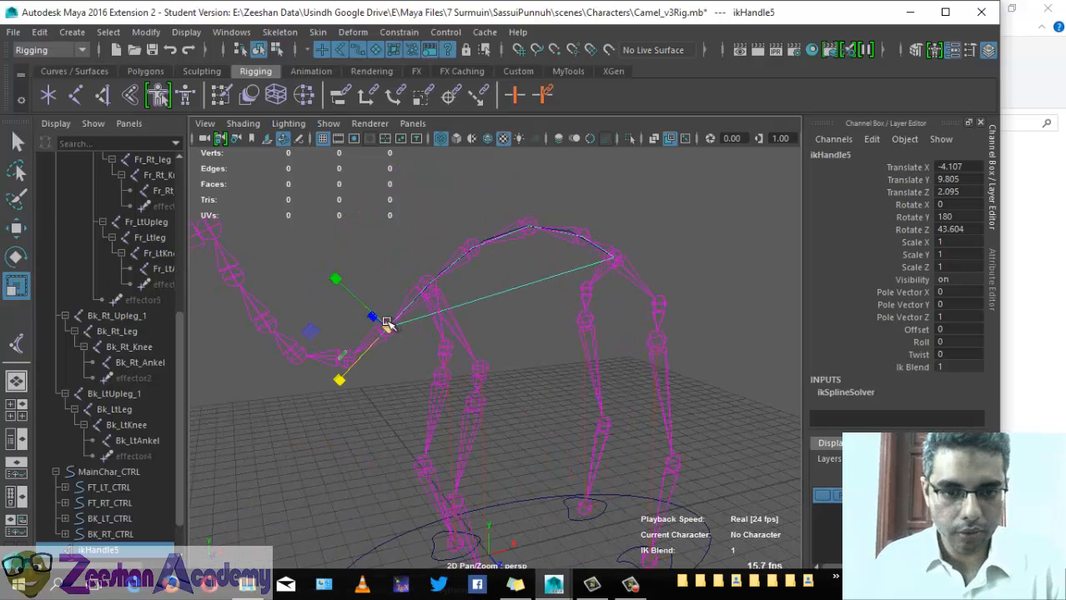
pyautogui.press('w')
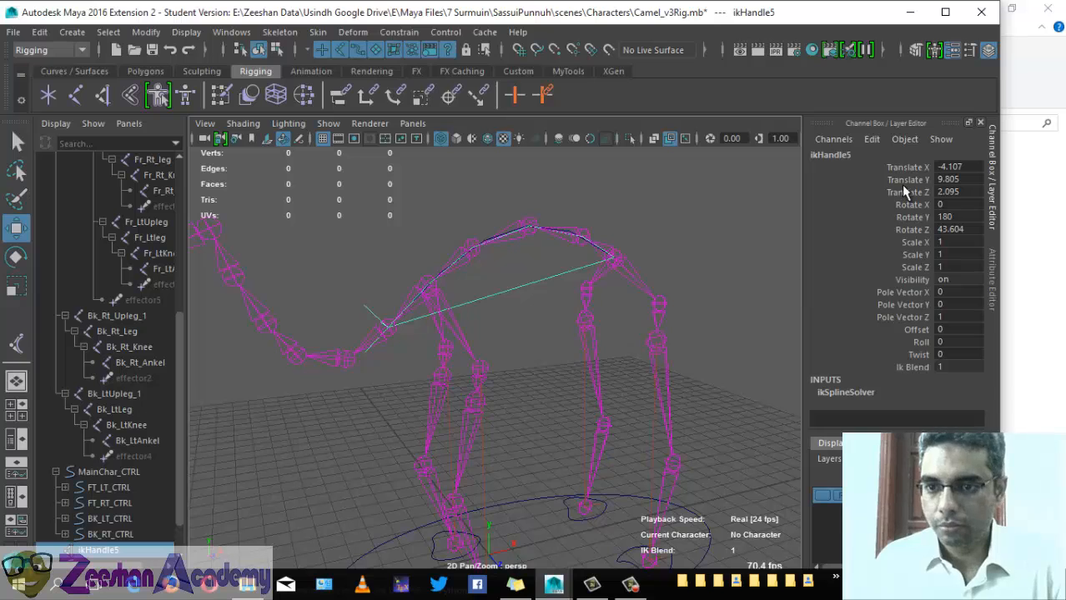
pyautogui.click(906, 192)
pyautogui.keyDown('alt'); pyautogui.moveTo(624, 360); pyautogui.dragTo(638, 373); pyautogui.keyUp('alt')
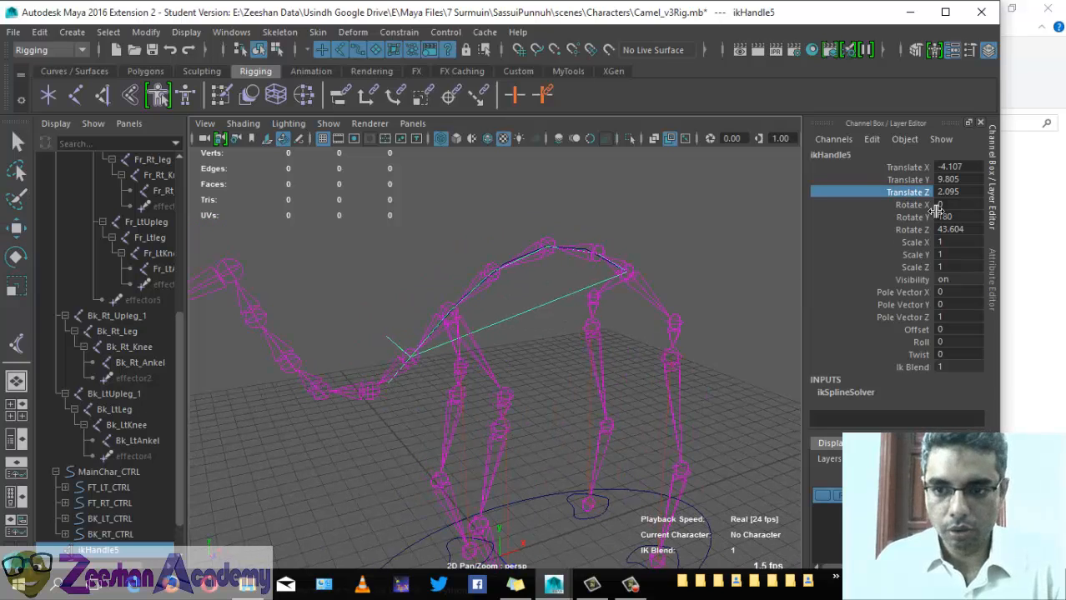
pyautogui.click(923, 217)
pyautogui.keyDown('alt'); pyautogui.moveTo(545, 396); pyautogui.dragTo(549, 407); pyautogui.keyUp('alt')
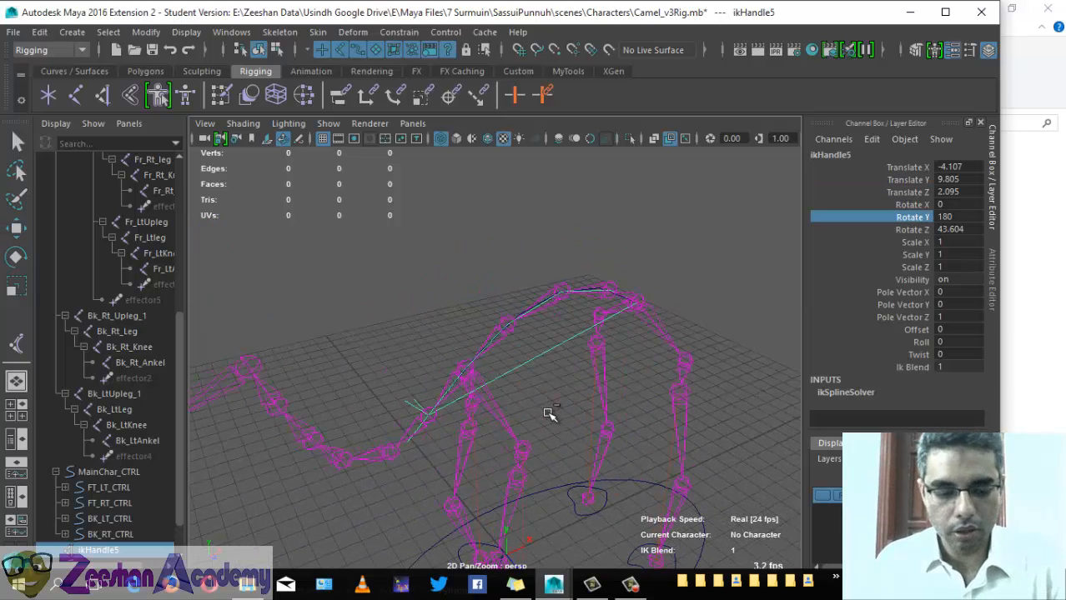
# Step: Delete the spline IK handle from the camel's spine
pyautogui.press('Delete')
pyautogui.hotkey('ctrl', 'z')
pyautogui.press('Delete')
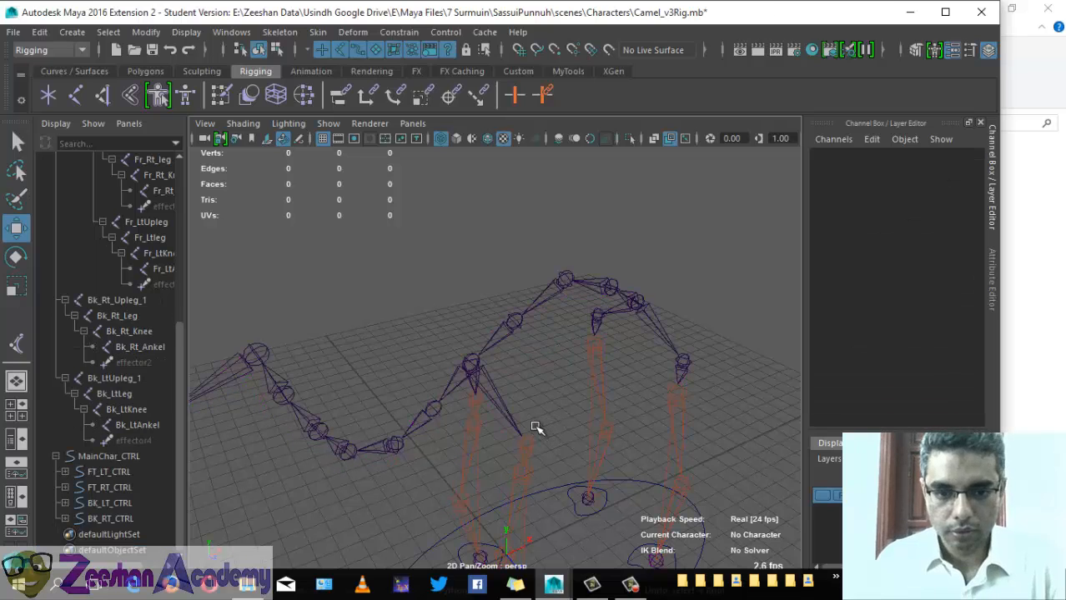
# Step: Check the Spine_4 joint and recreate the IK spline handle from the Root joint to the joint just beyond Spine_4
pyautogui.keyDown('alt'); pyautogui.moveTo(571, 329); pyautogui.dragTo(460, 357); pyautogui.keyUp('alt')
pyautogui.click(459, 359)
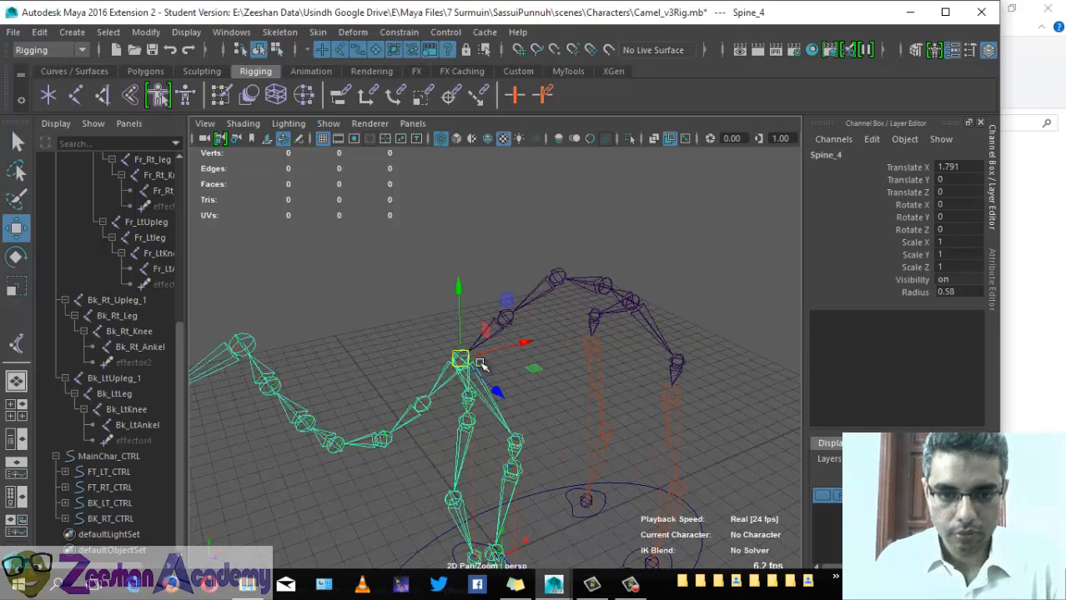
pyautogui.click(506, 300)
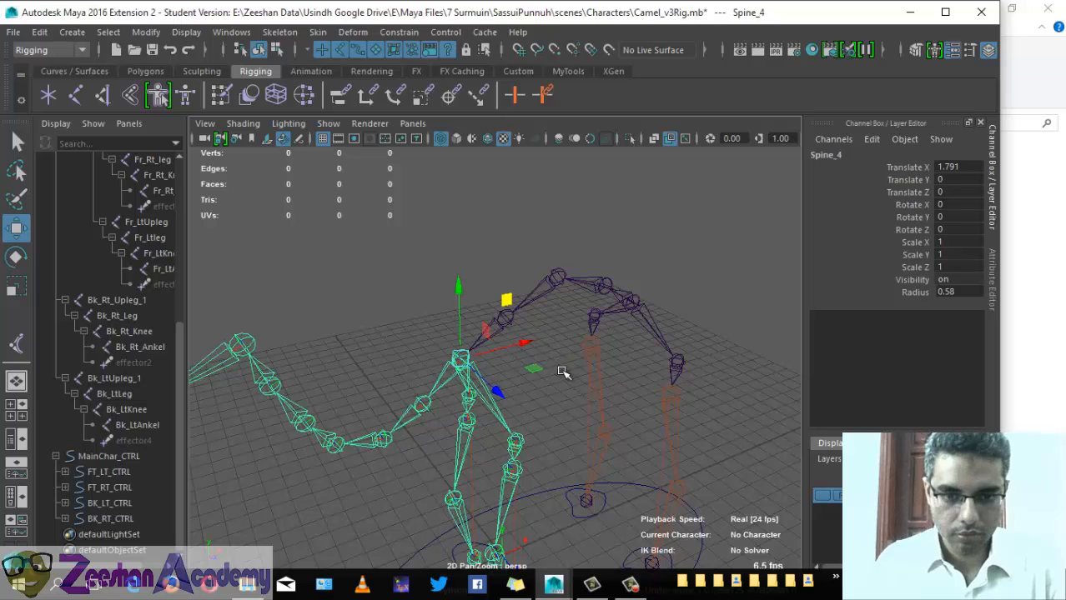
pyautogui.keyDown('alt'); pyautogui.moveTo(562, 372); pyautogui.dragTo(619, 275); pyautogui.keyUp('alt')
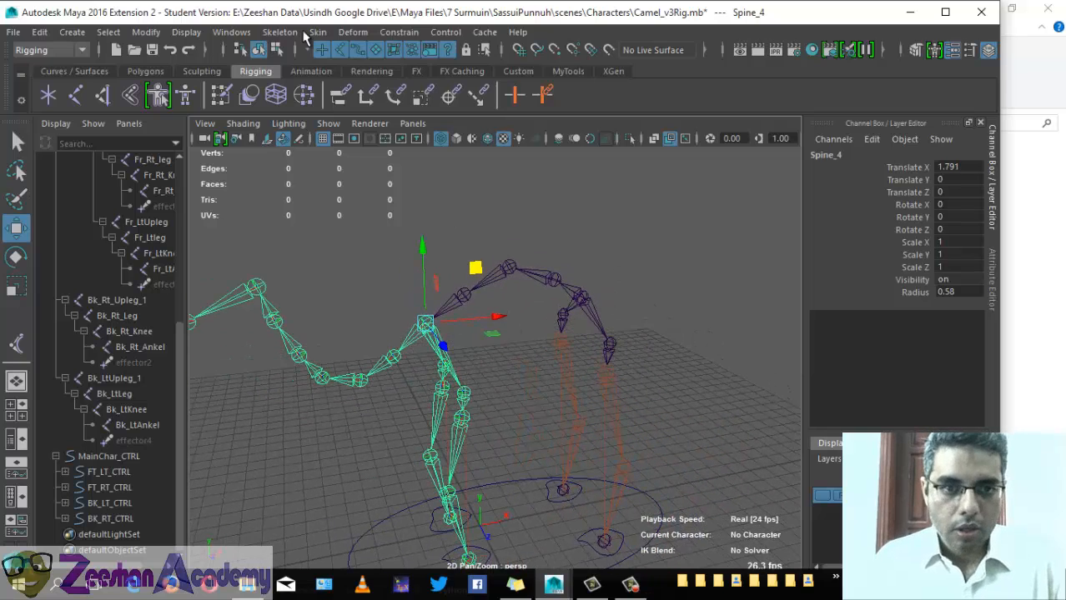
pyautogui.click(283, 32)
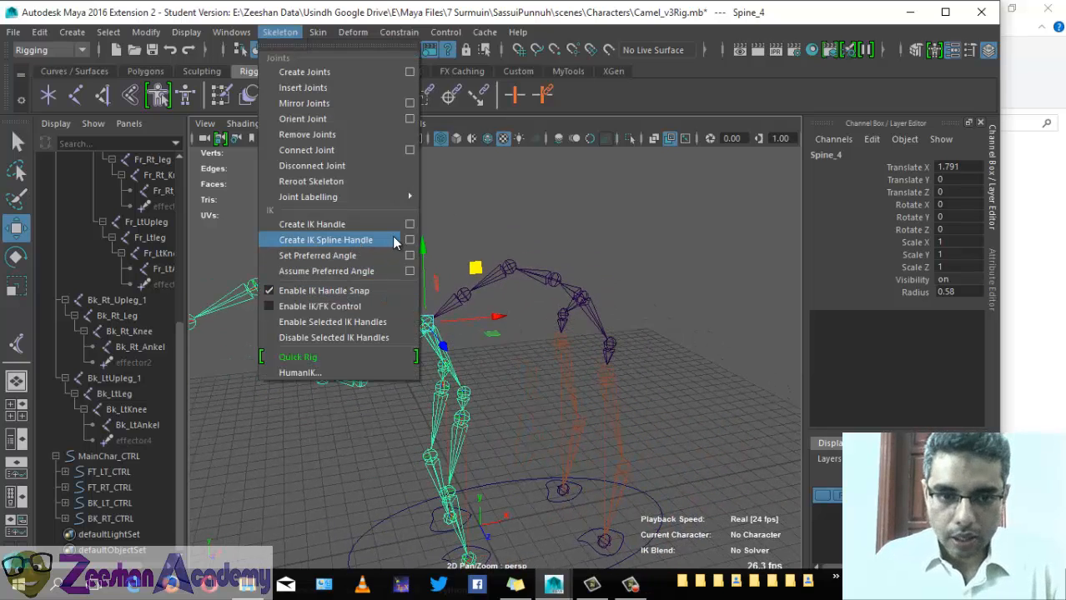
pyautogui.click(395, 242)
pyautogui.click(409, 333)
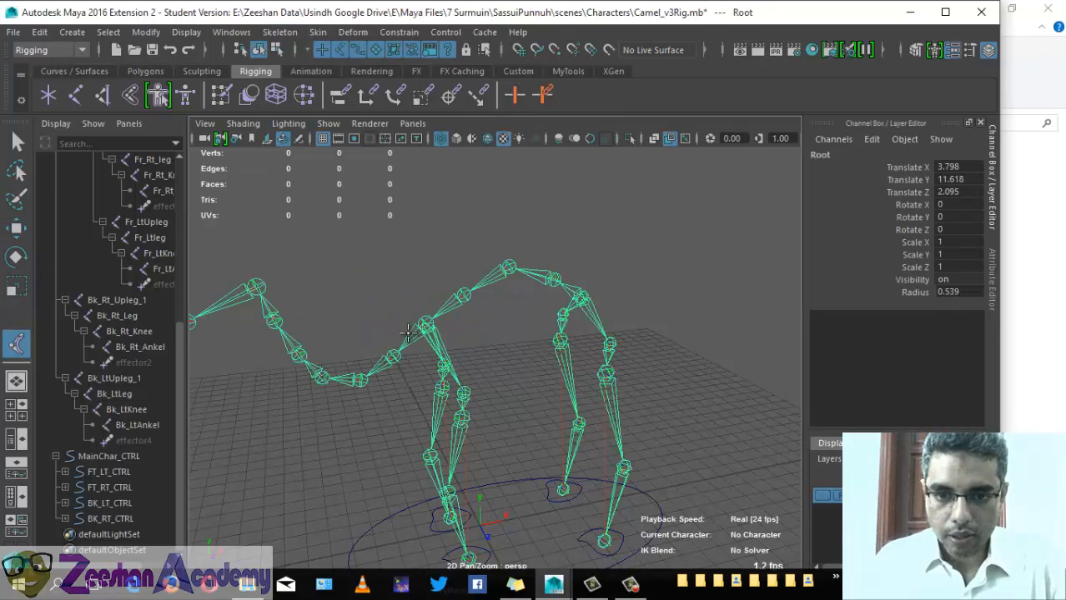
pyautogui.click(392, 357)
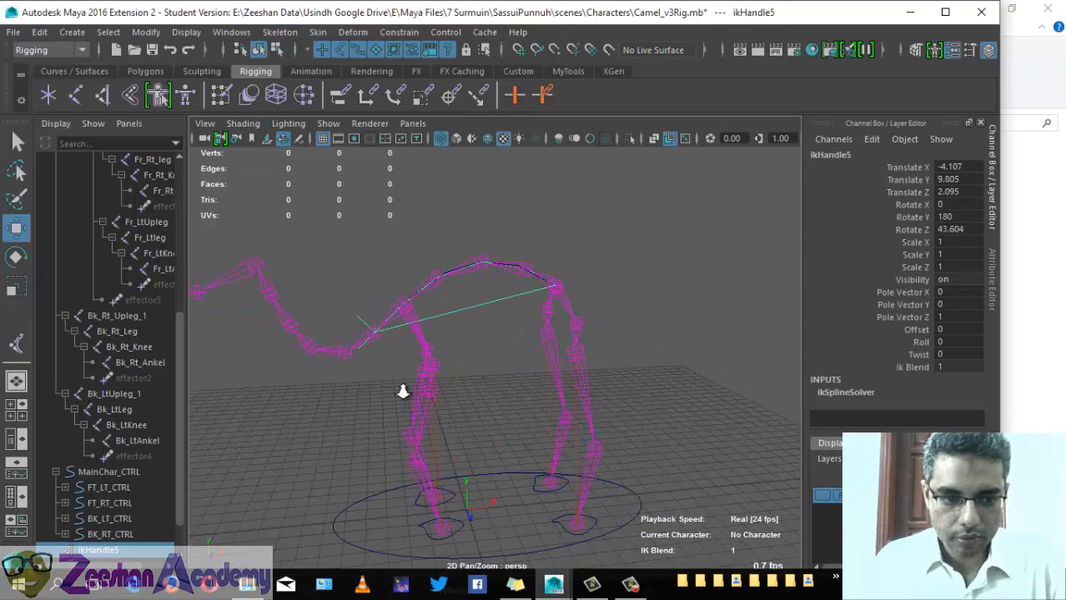
# Step: Try out the Roll and Twist channels of the spline IK handle and undo the twist
pyautogui.keyDown('alt'); pyautogui.moveTo(403, 392); pyautogui.dragTo(676, 396); pyautogui.keyUp('alt')
pyautogui.click(921, 342)
pyautogui.moveTo(596, 392)
pyautogui.mouseDown(button='middle')
pyautogui.moveTo(571, 382)
pyautogui.moveTo(636, 392)
pyautogui.moveTo(578, 393)
pyautogui.moveTo(626, 393)
pyautogui.moveTo(588, 396)
pyautogui.mouseUp(button='middle')
pyautogui.click(917, 355)
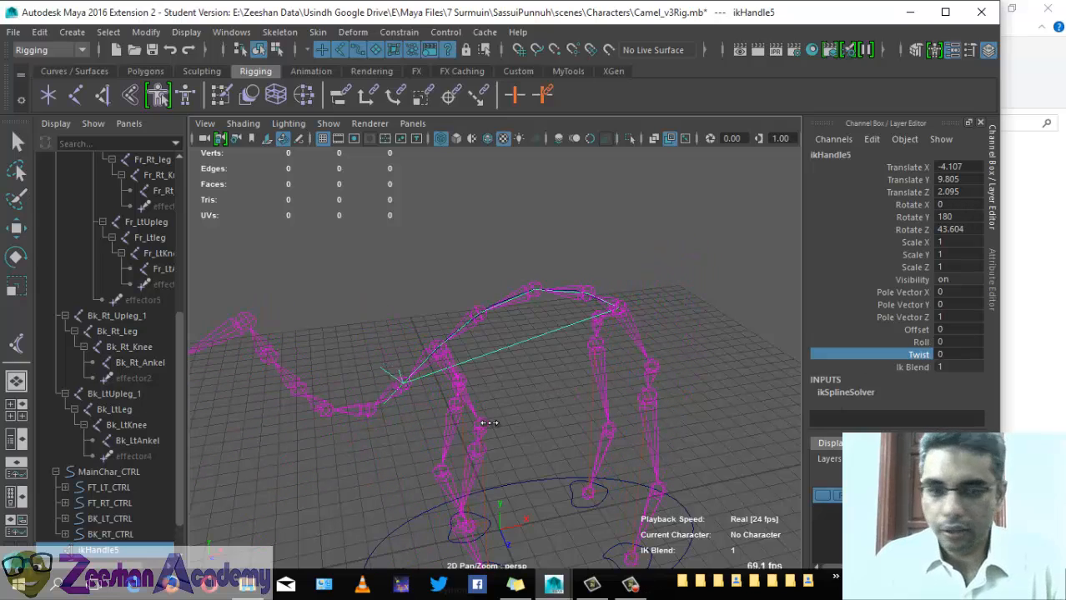
pyautogui.moveTo(487, 423); pyautogui.dragTo(524, 430, button='middle')
pyautogui.hotkey('ctrl', 'z')
pyautogui.keyDown('alt'); pyautogui.moveTo(455, 440); pyautogui.dragTo(525, 397); pyautogui.keyUp('alt')
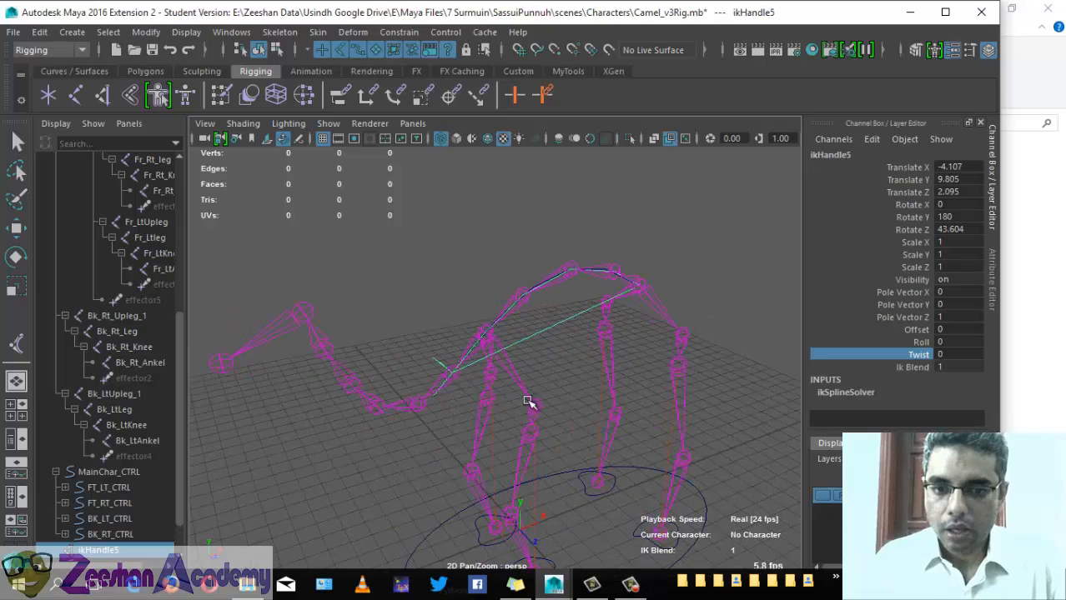
# Step: Try the move, rotate and scale manipulators on the spline IK handle, undoing the accidental selection of the Root joint
pyautogui.press('w')
pyautogui.press('e')
pyautogui.click(553, 316)
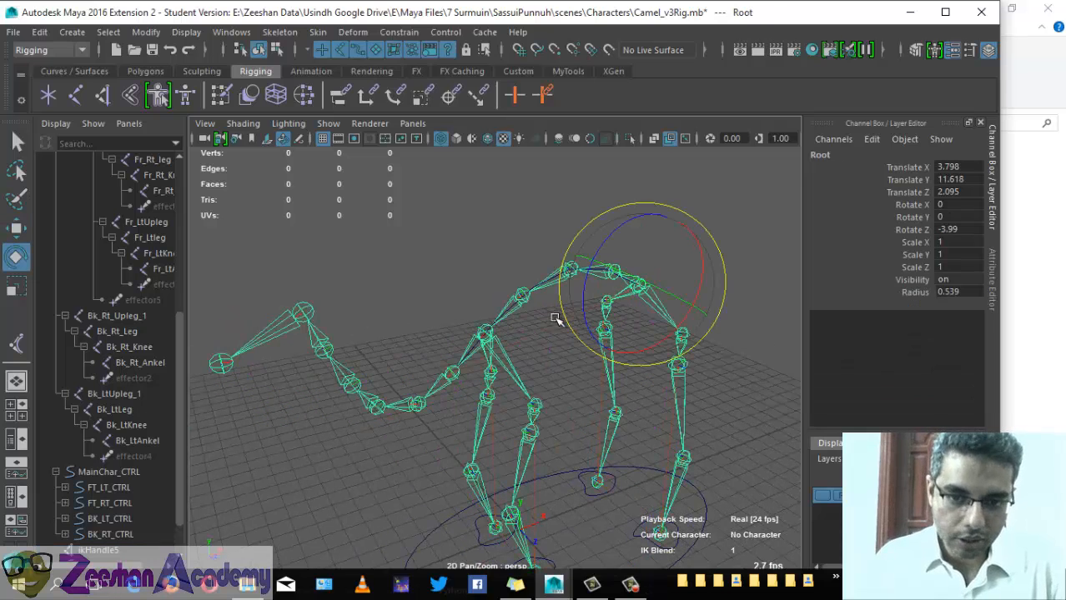
pyautogui.hotkey('ctrl', 'z')
pyautogui.click(449, 376)
pyautogui.press('w')
pyautogui.click(439, 364)
pyautogui.press('e')
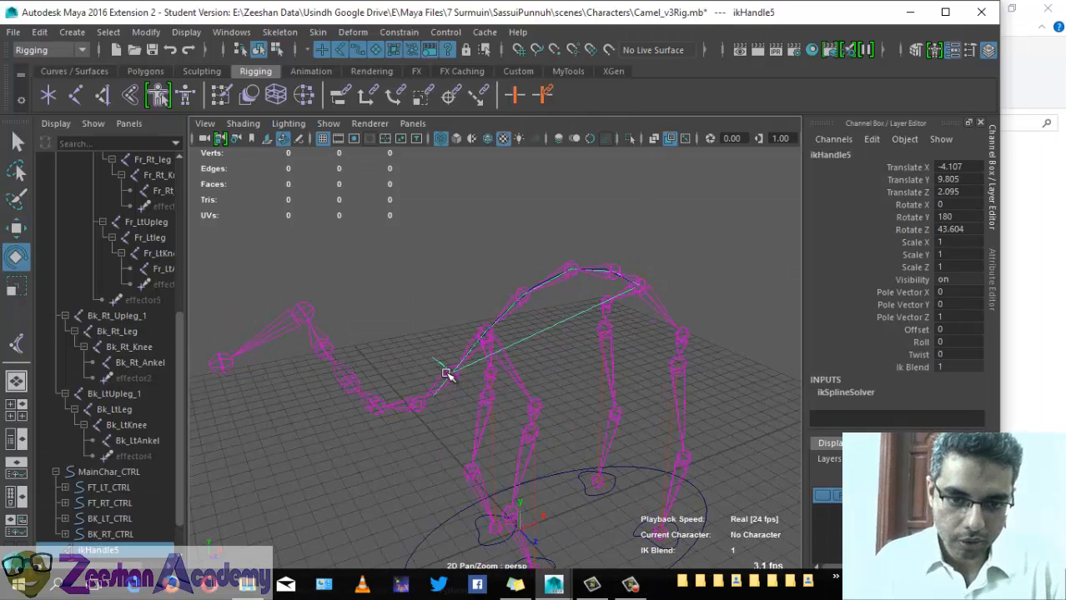
pyautogui.press('r')
pyautogui.press('w')
pyautogui.press('e')
pyautogui.press('r')
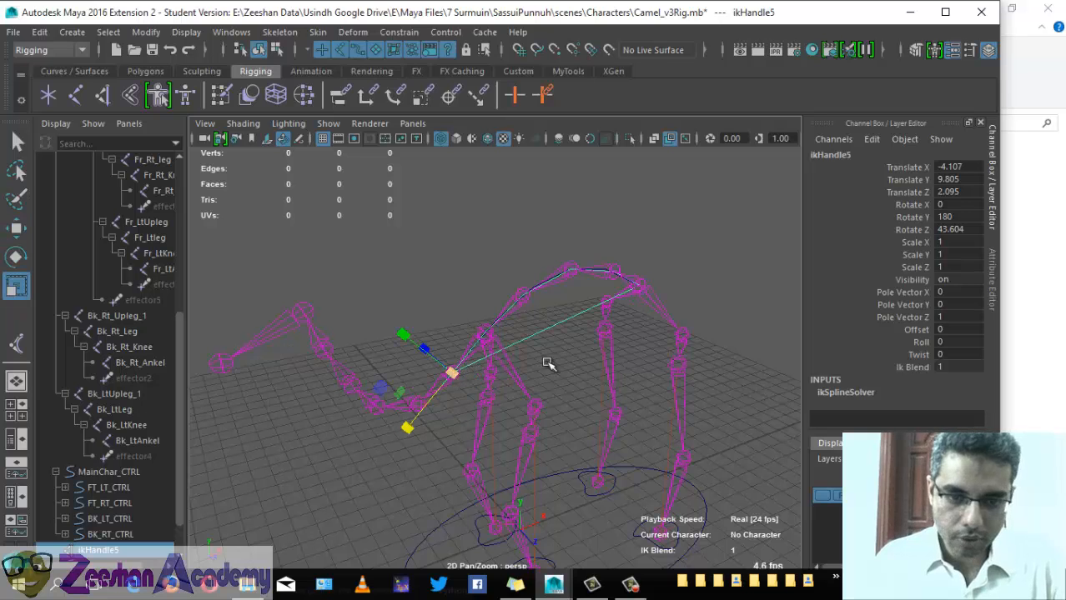
# Step: Select curve1, the spline IK curve running along the spine, and switch the selection mode to hierarchy
pyautogui.keyDown('alt'); pyautogui.moveTo(547, 364); pyautogui.dragTo(504, 290); pyautogui.keyUp('alt')
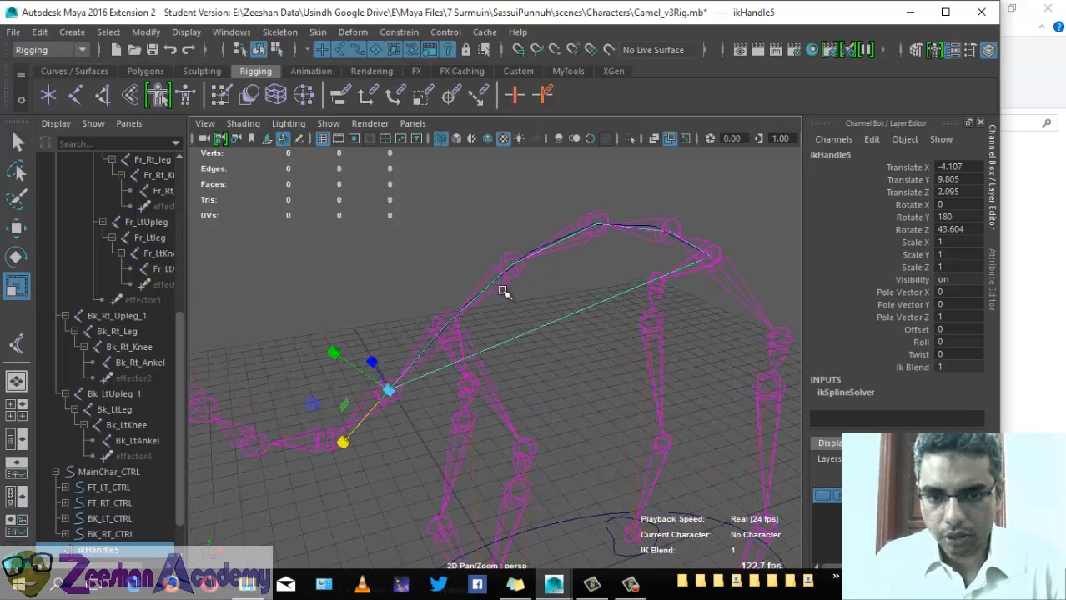
pyautogui.scroll(-1, 120, 537)
pyautogui.click(113, 519)
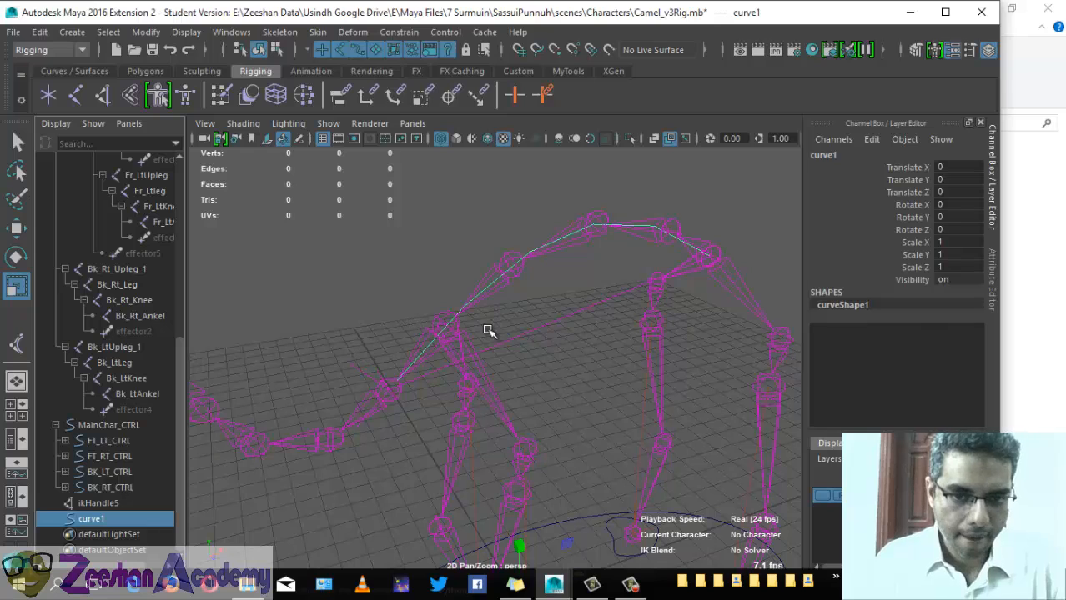
pyautogui.keyDown('alt'); pyautogui.moveTo(488, 331); pyautogui.dragTo(470, 341); pyautogui.keyUp('alt')
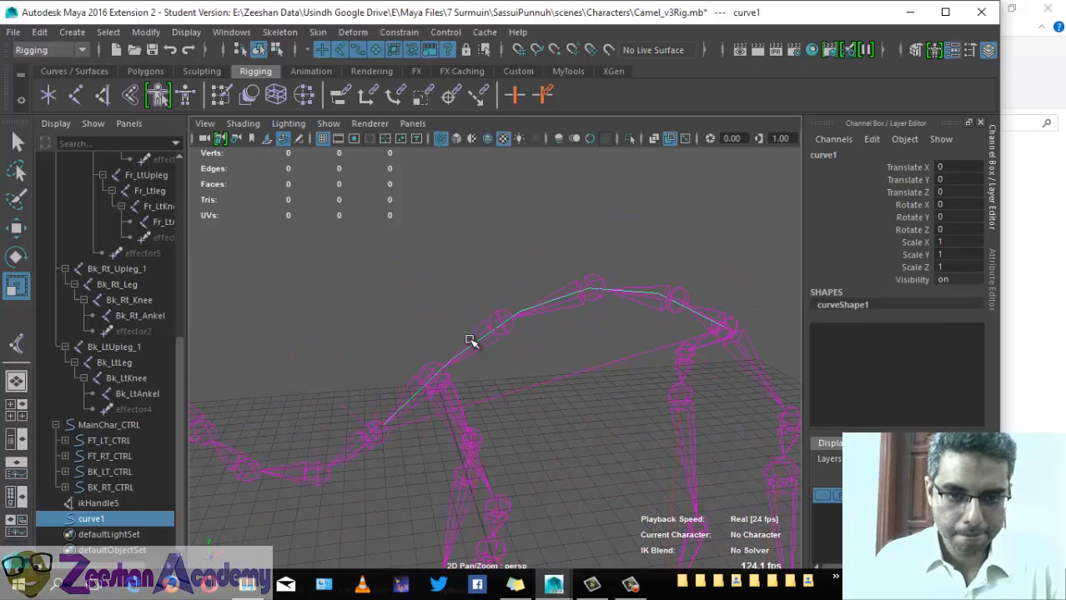
pyautogui.moveTo(553, 307); pyautogui.dragTo(550, 198, button='right')
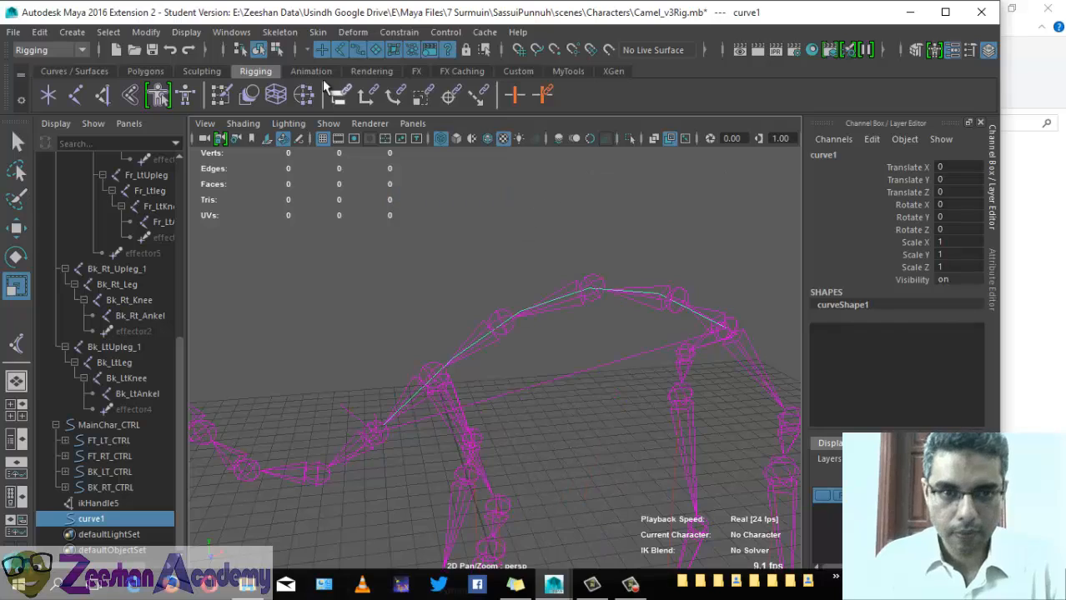
pyautogui.click(241, 50)
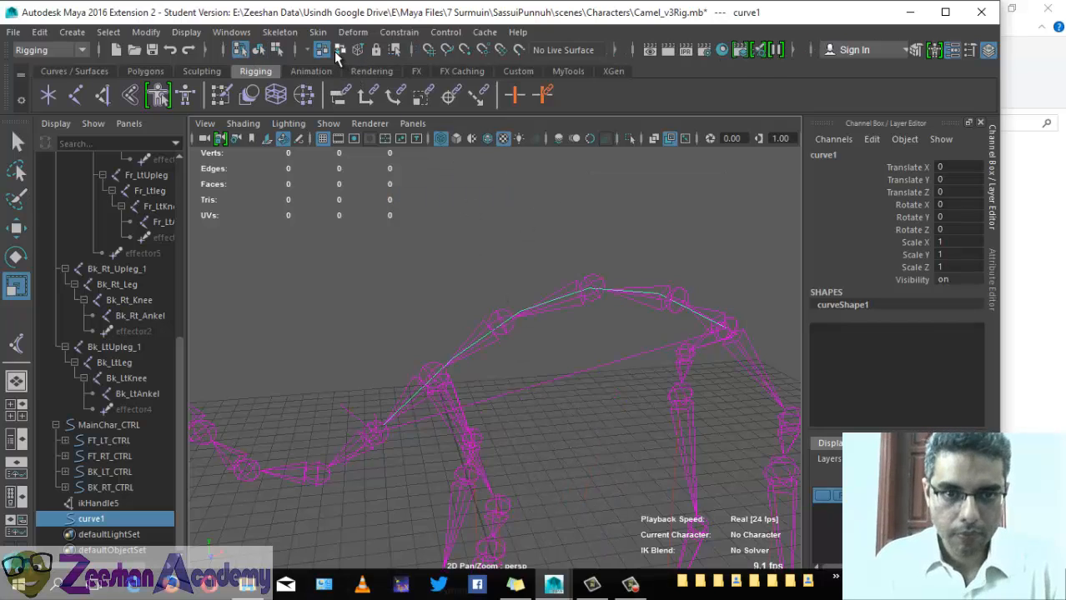
pyautogui.keyDown('alt'); pyautogui.moveTo(506, 197); pyautogui.dragTo(431, 188); pyautogui.keyUp('alt')
# Step: Delete ikHandle5 together with its spline curve, curve1
pyautogui.click(98, 503)
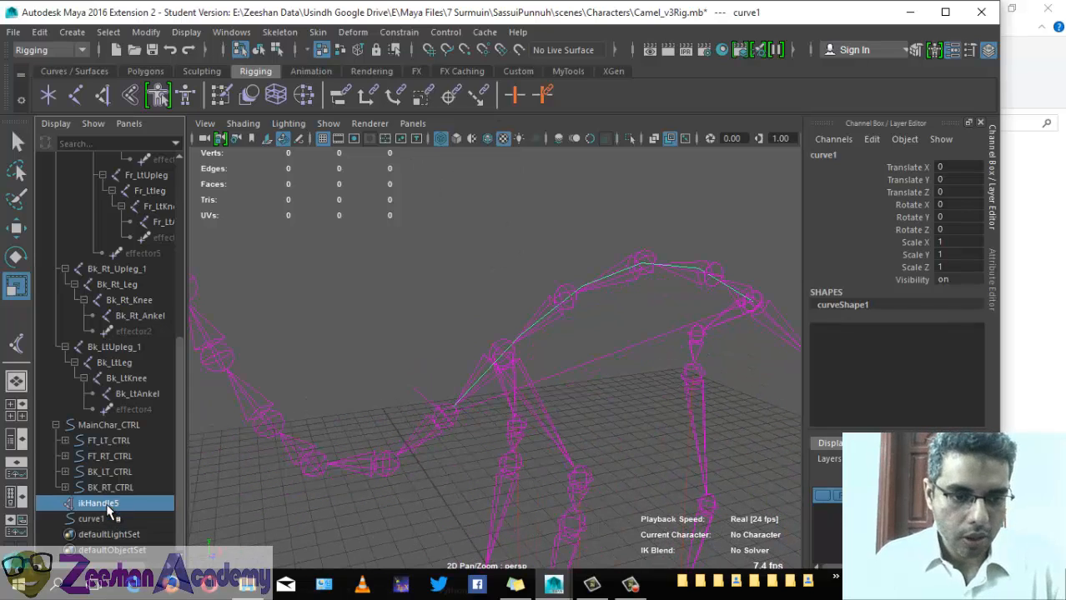
pyautogui.keyDown('ctrl'); pyautogui.click(111, 518); pyautogui.keyUp('ctrl')
pyautogui.press('Delete')
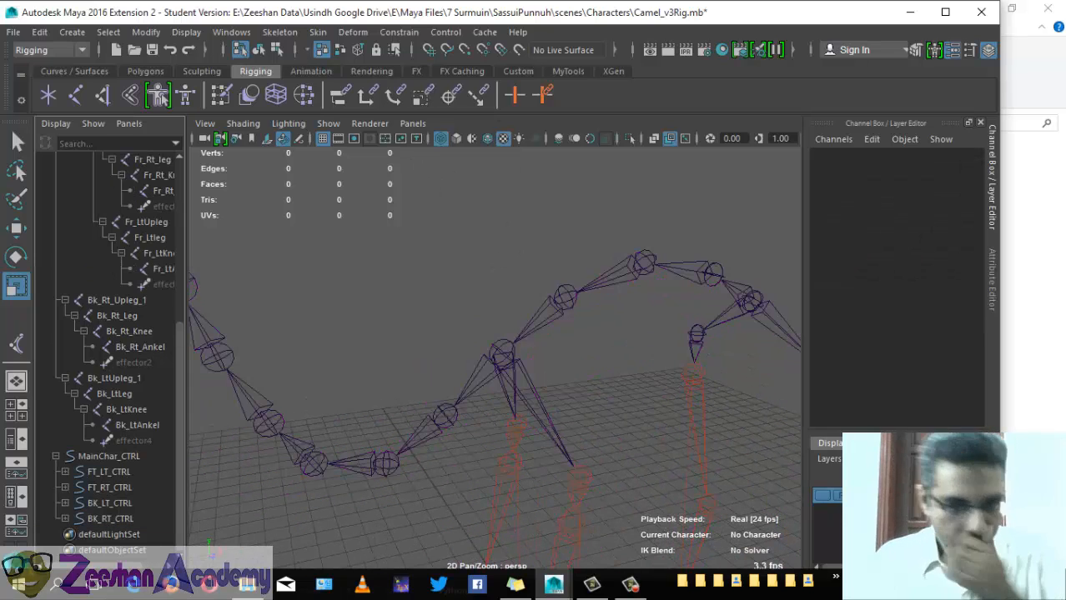
# Step: Create a NURBS circle as a new control curve for the Root joint
pyautogui.keyDown('alt'); pyautogui.moveTo(529, 442); pyautogui.dragTo(560, 389); pyautogui.keyUp('alt')
pyautogui.keyDown('alt'); pyautogui.moveTo(617, 315); pyautogui.dragTo(535, 340); pyautogui.keyUp('alt')
pyautogui.click(598, 306)
pyautogui.keyDown('alt'); pyautogui.moveTo(535, 340); pyautogui.dragTo(636, 318, button='right'); pyautogui.keyUp('alt')
pyautogui.click(107, 32)
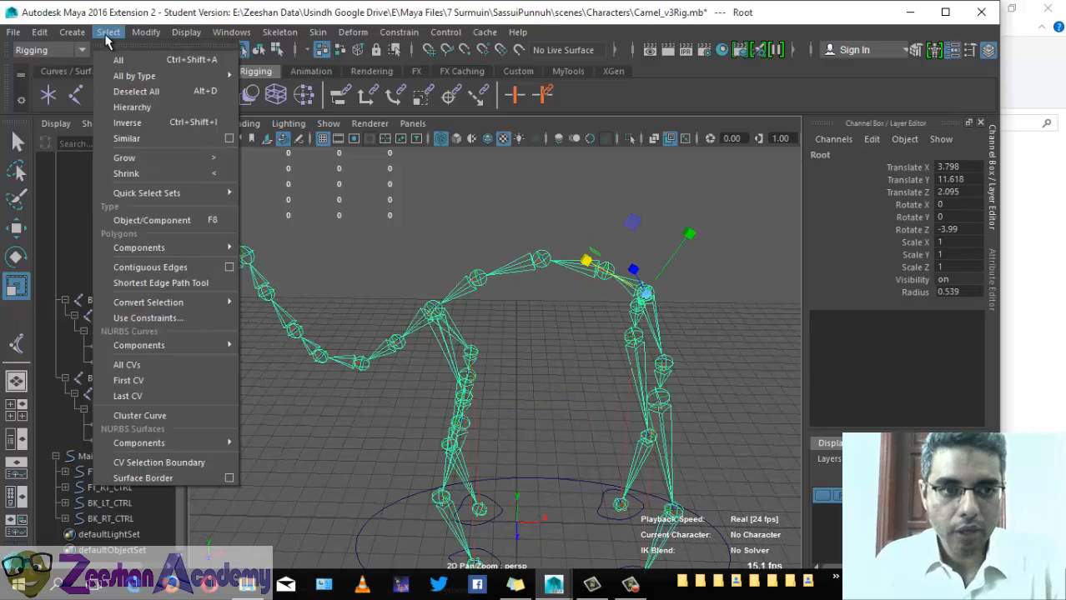
pyautogui.click(67, 34)
pyautogui.click(67, 33)
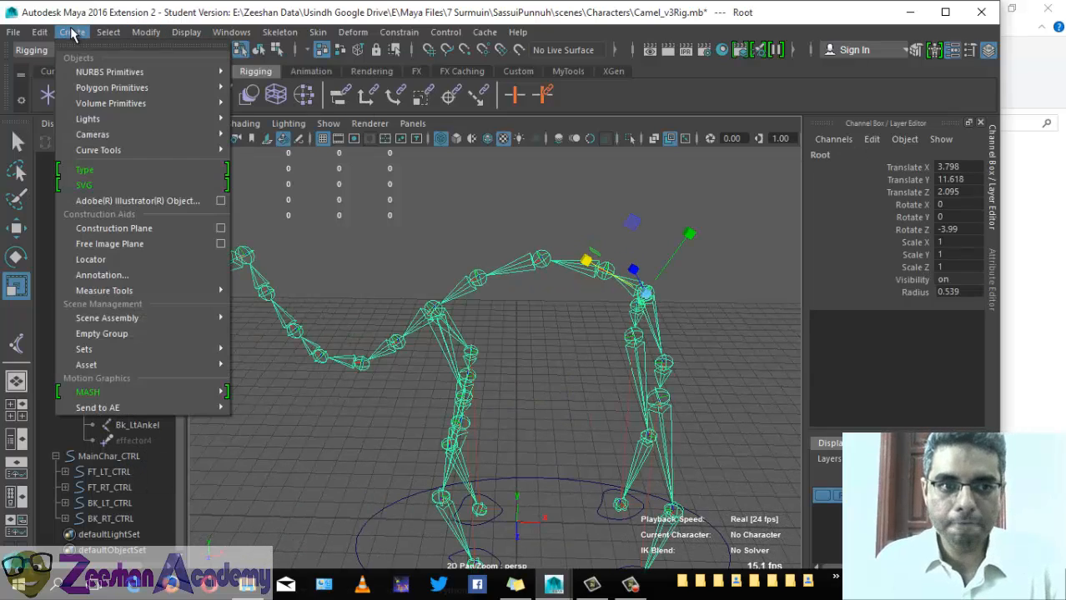
pyautogui.moveTo(104, 75)
pyautogui.click(264, 178)
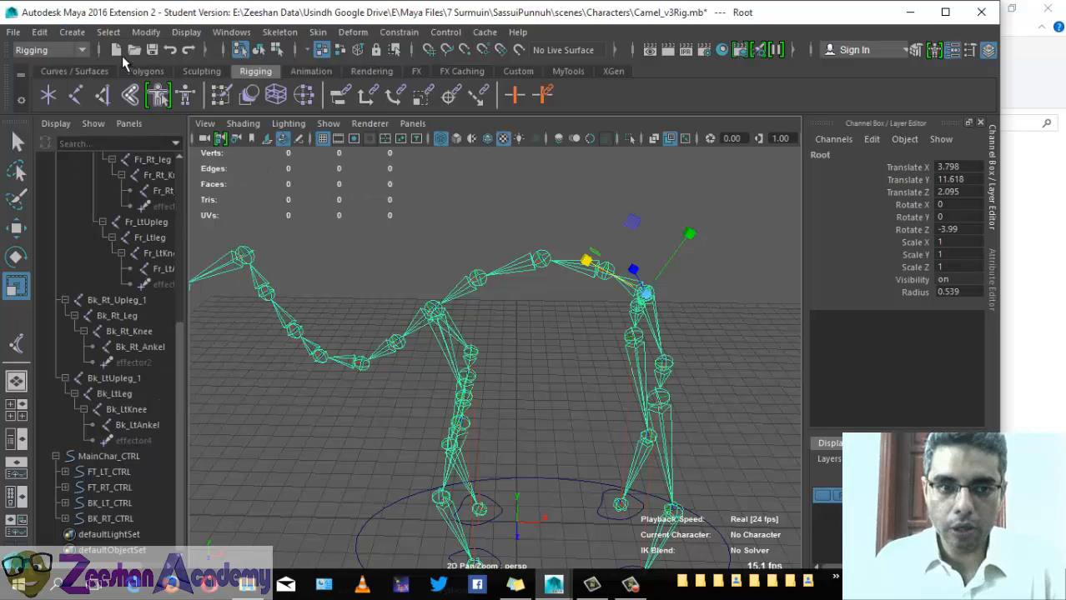
pyautogui.click(76, 35)
pyautogui.moveTo(157, 78)
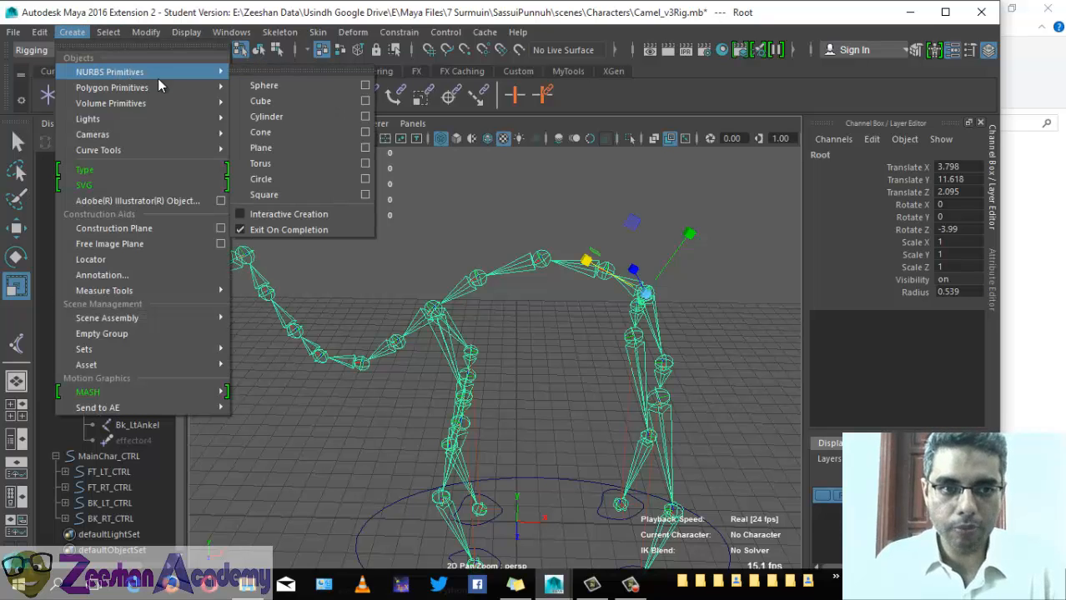
pyautogui.click(287, 179)
# Step: Move the new circle from the origin up onto the Root joint, snapping it exactly to the joint's position
pyautogui.keyDown('alt'); pyautogui.moveTo(560, 386); pyautogui.dragTo(518, 442); pyautogui.keyUp('alt')
pyautogui.keyDown('alt'); pyautogui.moveTo(498, 505); pyautogui.dragTo(500, 511); pyautogui.keyUp('alt')
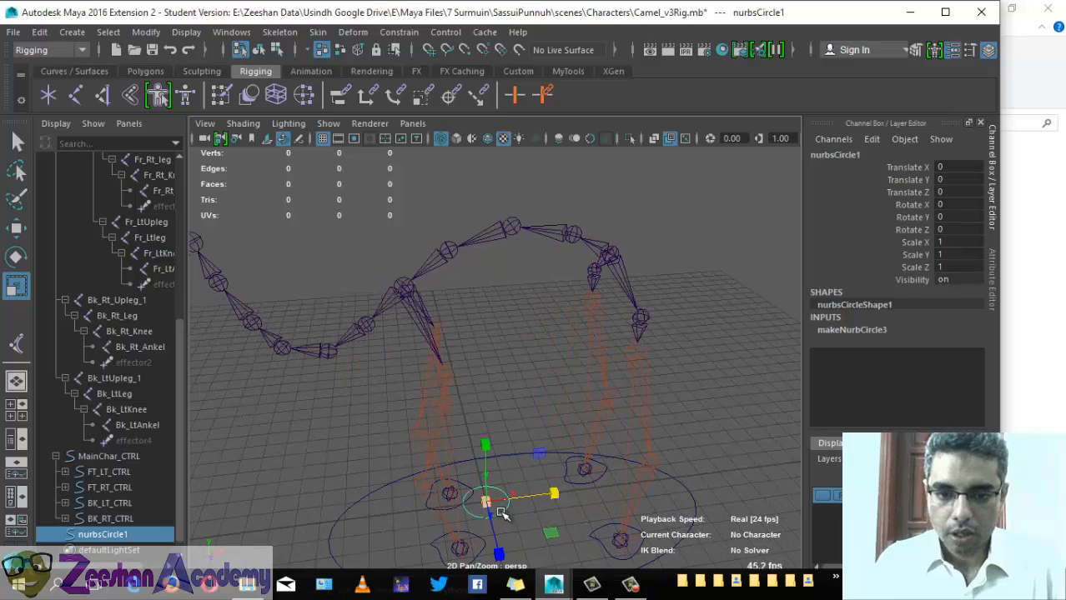
pyautogui.press('w')
pyautogui.moveTo(487, 455); pyautogui.dragTo(505, 292)
# Step: Rotate the circle upright by setting its Rotate Z to 90
pyautogui.keyDown('alt'); pyautogui.moveTo(506, 292); pyautogui.dragTo(617, 332); pyautogui.keyUp('alt')
pyautogui.press('e')
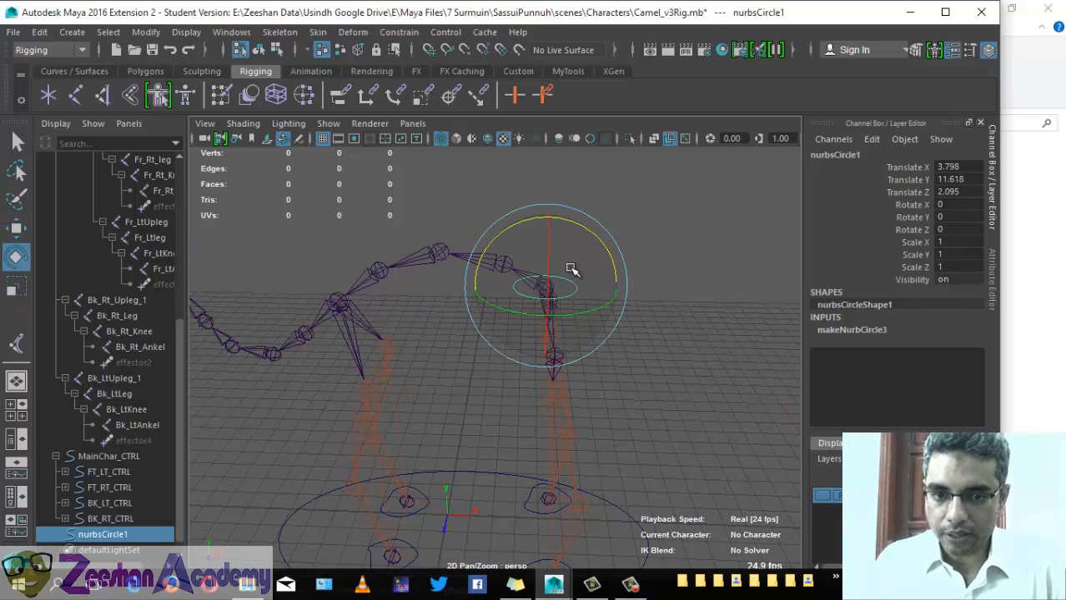
pyautogui.moveTo(559, 231); pyautogui.dragTo(468, 233)
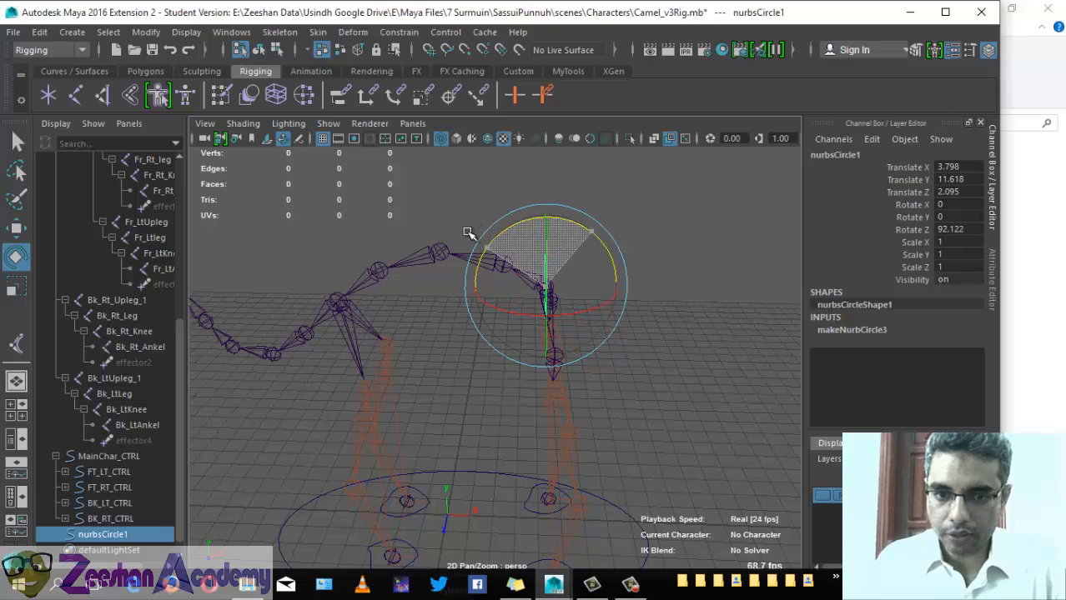
pyautogui.click(943, 231)
pyautogui.press('Return')
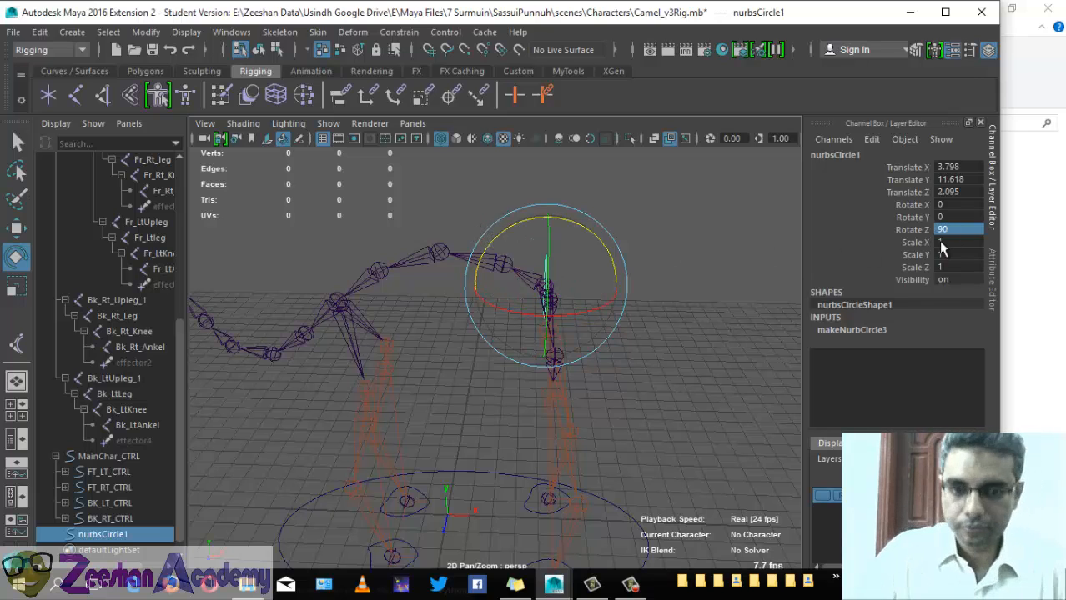
# Step: Scale the circle uniformly to about 2.5 and show the layer containing the camel mesh
pyautogui.keyDown('alt'); pyautogui.moveTo(473, 326); pyautogui.dragTo(575, 327); pyautogui.keyUp('alt')
pyautogui.press('r')
pyautogui.click(822, 497)
pyautogui.keyDown('alt'); pyautogui.moveTo(488, 427); pyautogui.dragTo(498, 386); pyautogui.keyUp('alt')
# Step: Tilt the circle to about 74.6 degrees in Rotate Z and enlarge it uniformly to about 2.69
pyautogui.press('e')
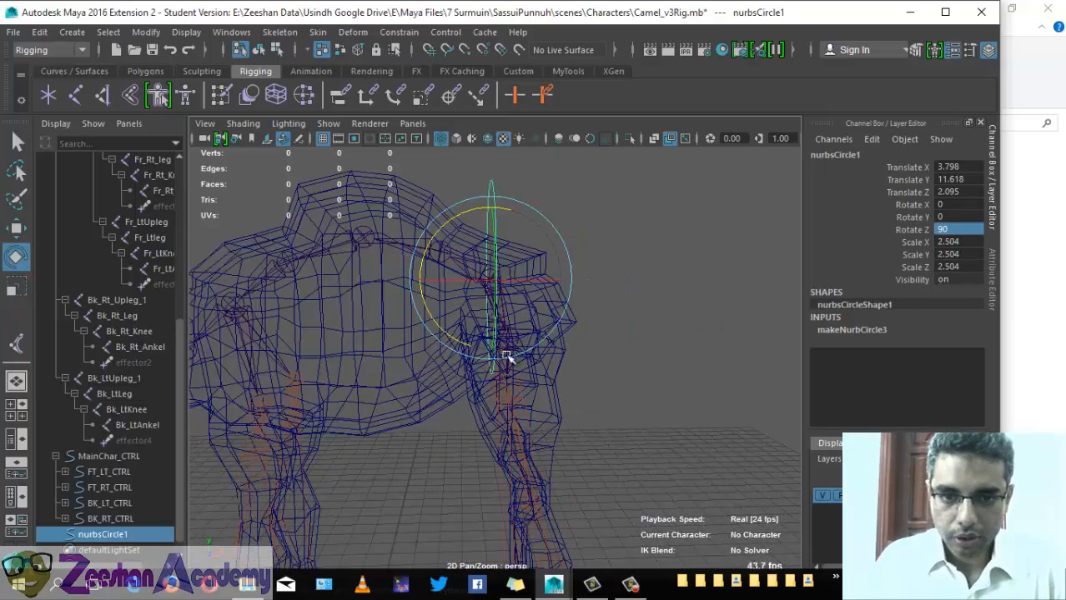
pyautogui.moveTo(456, 224); pyautogui.dragTo(489, 267)
pyautogui.press('r')
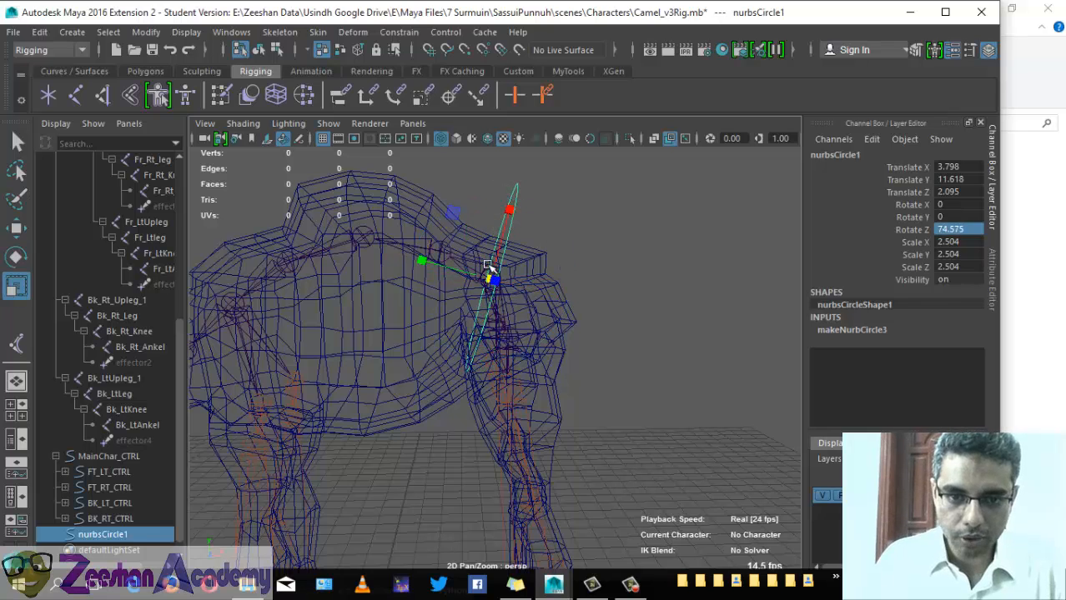
pyautogui.keyDown('alt'); pyautogui.moveTo(495, 324); pyautogui.dragTo(560, 292); pyautogui.keyUp('alt')
# Step: Switch from hierarchy to object selection mode, leave component editing and reselect the hip circle as a whole object
pyautogui.press('w')
pyautogui.moveTo(558, 197); pyautogui.dragTo(495, 191, button='right')
pyautogui.keyDown('alt'); pyautogui.moveTo(473, 359); pyautogui.dragTo(573, 368, button='right'); pyautogui.keyUp('alt')
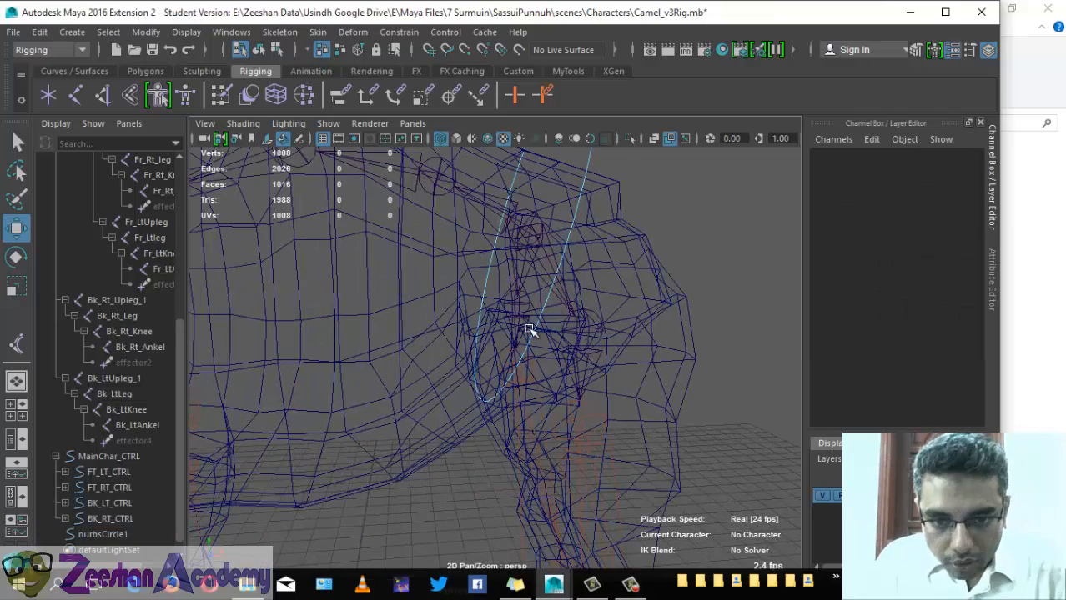
pyautogui.keyDown('alt'); pyautogui.moveTo(530, 330); pyautogui.dragTo(541, 430); pyautogui.keyUp('alt')
pyautogui.keyDown('alt'); pyautogui.moveTo(481, 301); pyautogui.dragTo(311, 221); pyautogui.keyUp('alt')
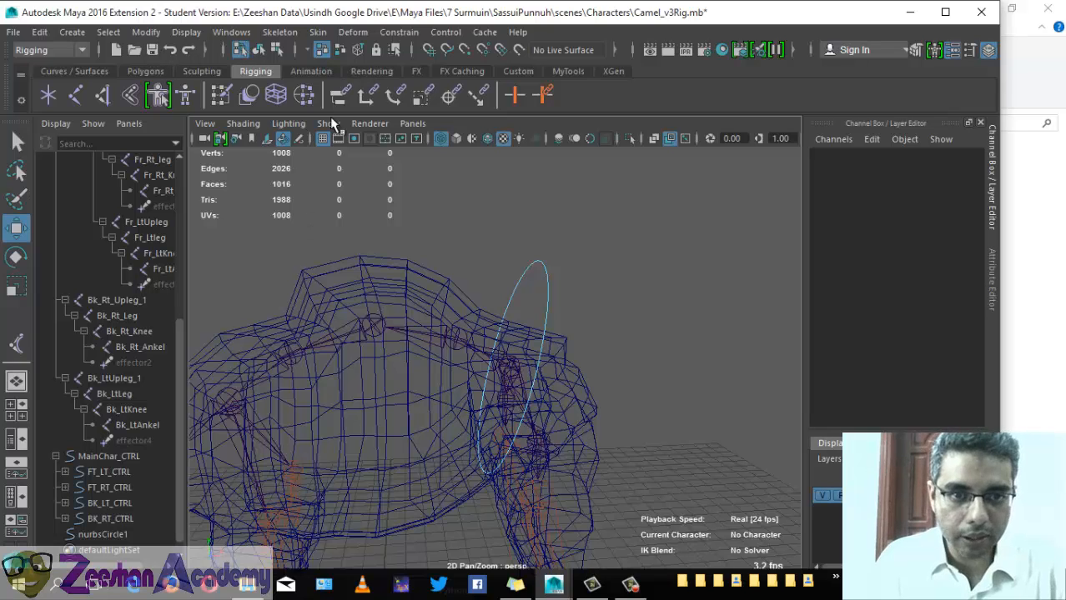
pyautogui.click(303, 48)
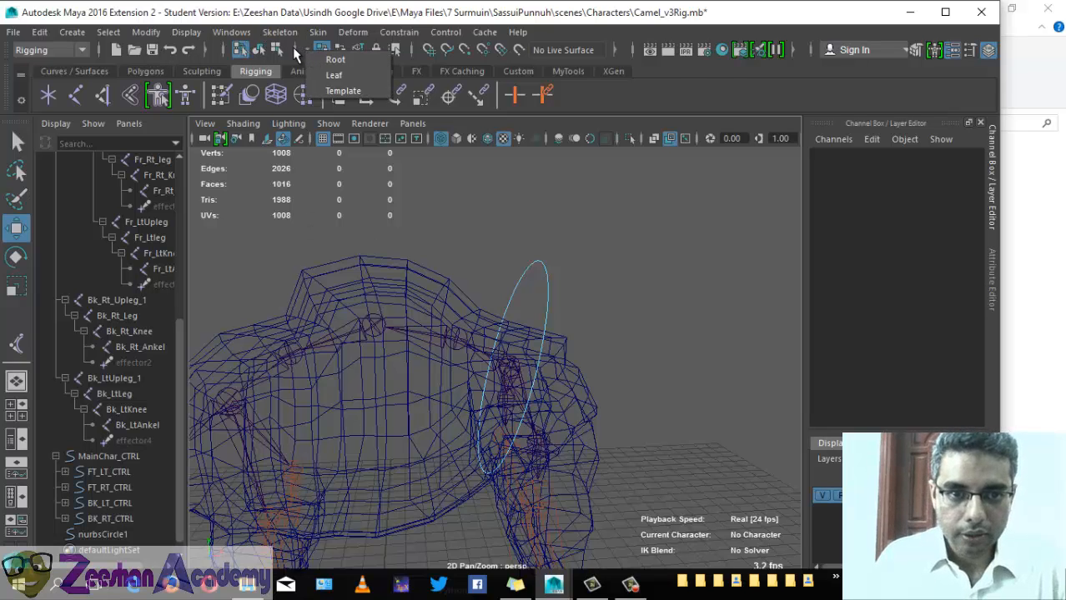
pyautogui.click(294, 50)
pyautogui.keyDown('alt'); pyautogui.moveTo(505, 359); pyautogui.dragTo(567, 302); pyautogui.keyUp('alt')
pyautogui.press('q')
pyautogui.moveTo(570, 298); pyautogui.dragTo(594, 173, button='right')
pyautogui.keyDown('alt'); pyautogui.moveTo(559, 281); pyautogui.dragTo(479, 463); pyautogui.keyUp('alt')
pyautogui.press('w')
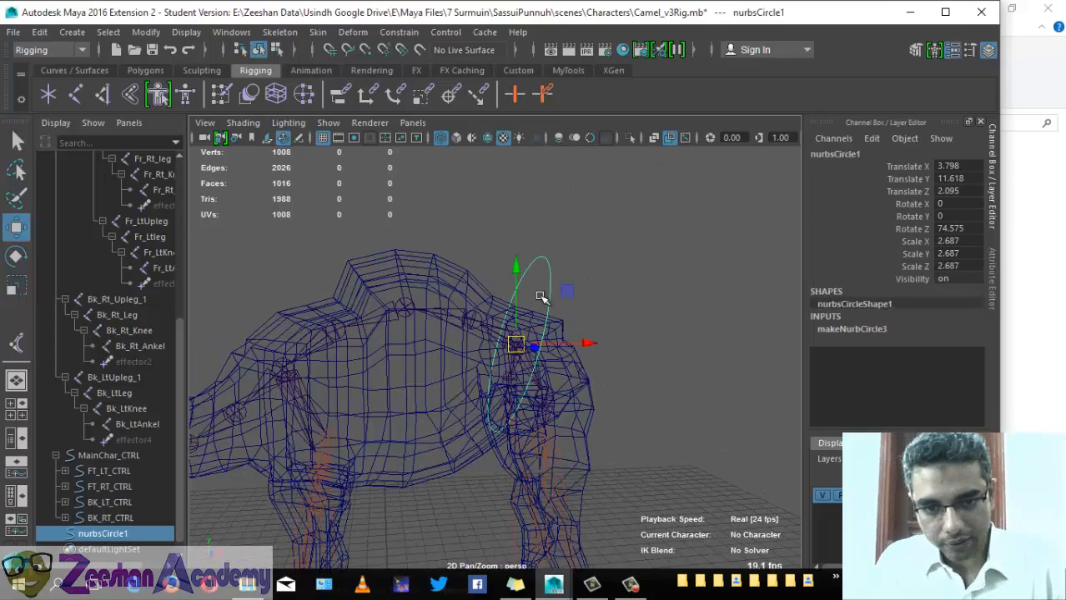
# Step: Parent the Root joint under the hip circle, nurbsCircle1
pyautogui.keyDown('alt'); pyautogui.moveTo(527, 362); pyautogui.dragTo(491, 424); pyautogui.keyUp('alt')
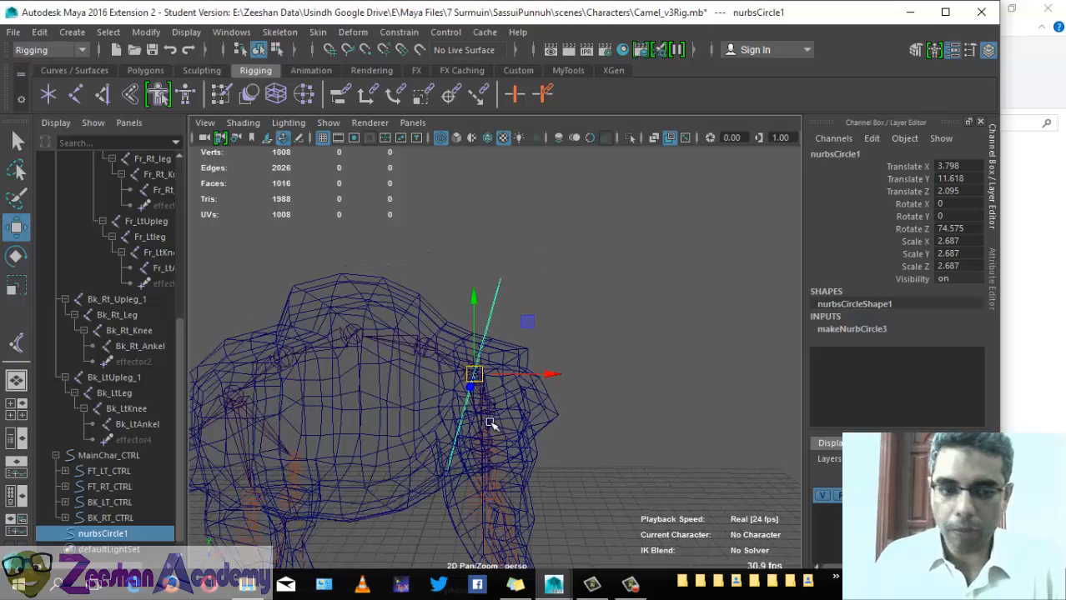
pyautogui.scroll(5, 490, 424)
pyautogui.press('q')
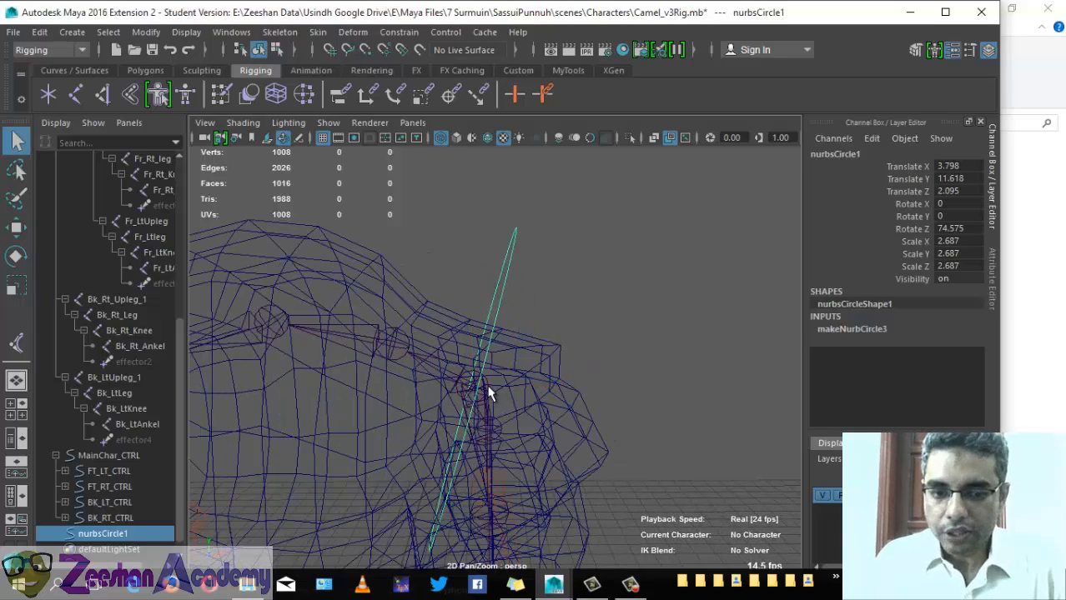
pyautogui.click(488, 393)
pyautogui.keyDown('alt'); pyautogui.moveTo(489, 397); pyautogui.dragTo(503, 382); pyautogui.keyUp('alt')
pyautogui.click(527, 290)
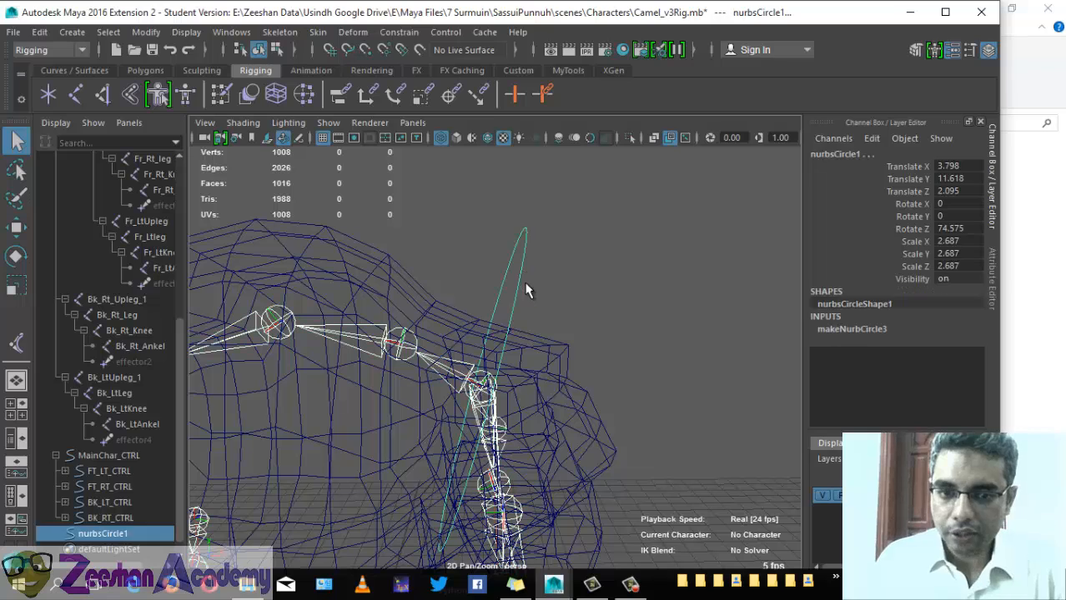
pyautogui.press('p')
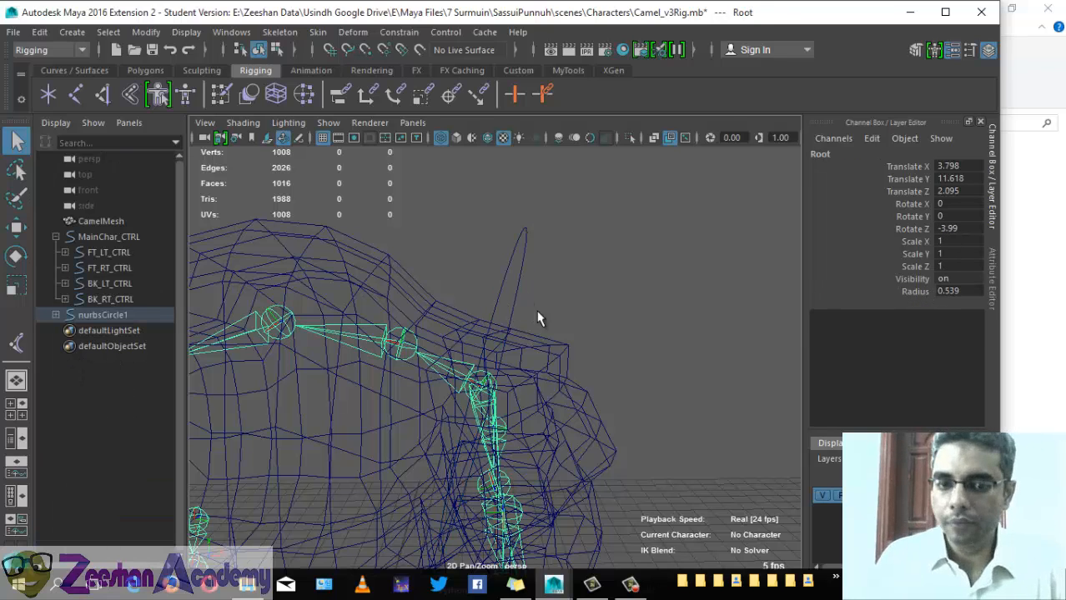
# Step: Test the hip circle's hold on the skeleton by moving and rotating it, undoing both changes
pyautogui.keyDown('alt'); pyautogui.moveTo(540, 315); pyautogui.dragTo(547, 397); pyautogui.keyUp('alt')
pyautogui.press('w')
pyautogui.keyDown('alt'); pyautogui.moveTo(492, 377); pyautogui.dragTo(511, 434); pyautogui.keyUp('alt')
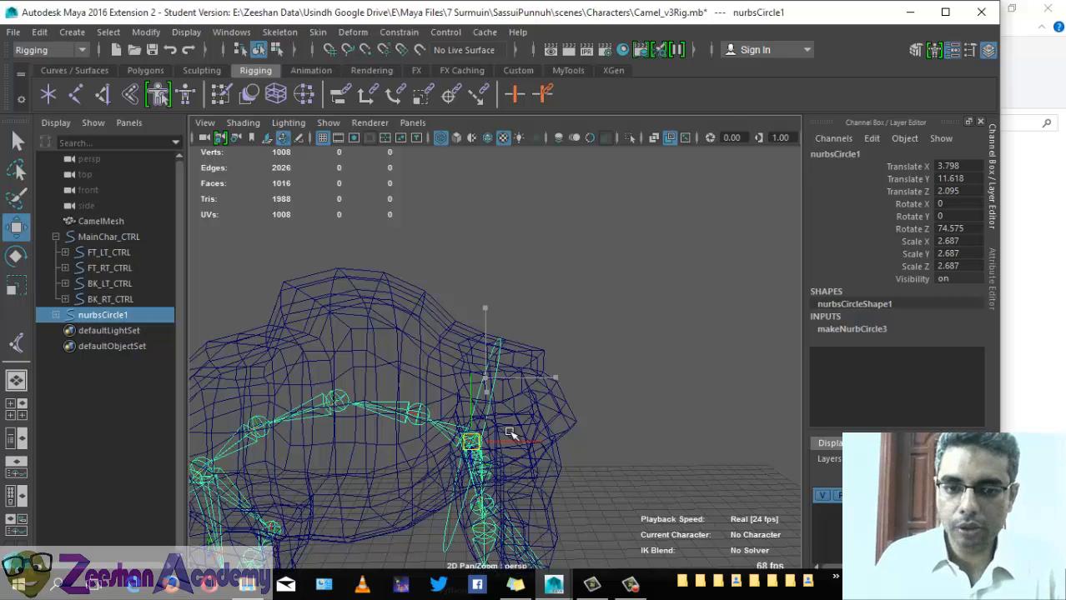
pyautogui.moveTo(542, 295); pyautogui.dragTo(596, 310)
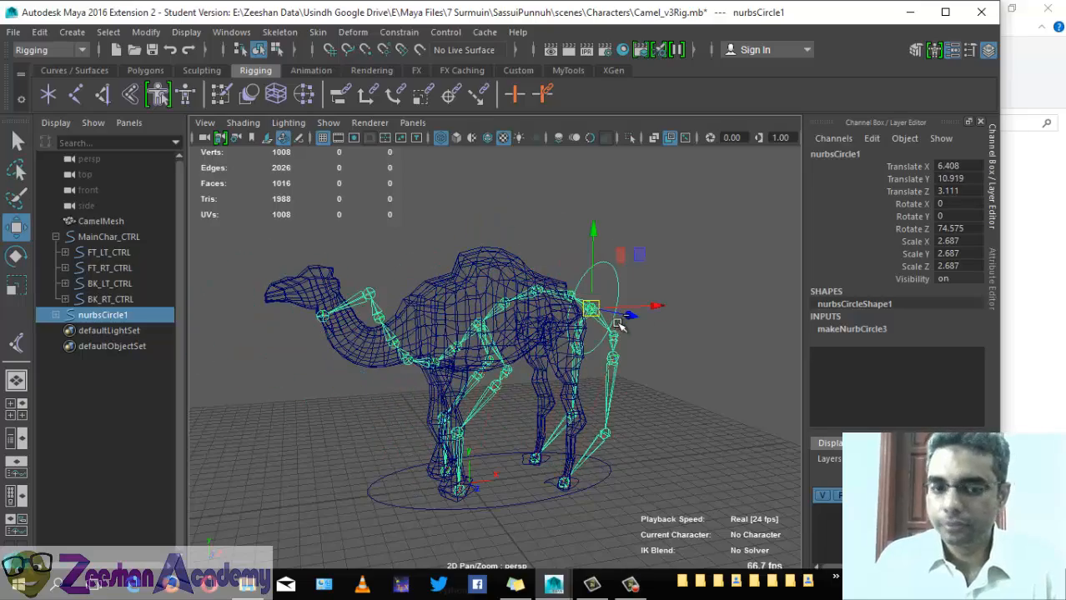
pyautogui.hotkey('ctrl', 'z')
pyautogui.moveTo(569, 379)
pyautogui.keyDown('alt'); pyautogui.mouseDown()
pyautogui.moveTo(546, 401)
pyautogui.moveTo(387, 381)
pyautogui.moveTo(504, 397)
pyautogui.moveTo(638, 278)
pyautogui.moveTo(595, 231)
pyautogui.moveTo(635, 269)
pyautogui.moveTo(551, 385)
pyautogui.mouseUp(); pyautogui.keyUp('alt')
pyautogui.press('e')
pyautogui.hotkey('ctrl', 'z')
# Step: Create an IK spline handle from the Neck_1 joint to the end joint at the camel's muzzle
pyautogui.keyDown('alt'); pyautogui.moveTo(551, 385); pyautogui.dragTo(583, 392, button='right'); pyautogui.keyUp('alt')
pyautogui.keyDown('alt'); pyautogui.moveTo(584, 392); pyautogui.dragTo(527, 469); pyautogui.keyUp('alt')
pyautogui.keyDown('alt'); pyautogui.moveTo(527, 468); pyautogui.dragTo(459, 409, button='right'); pyautogui.keyUp('alt')
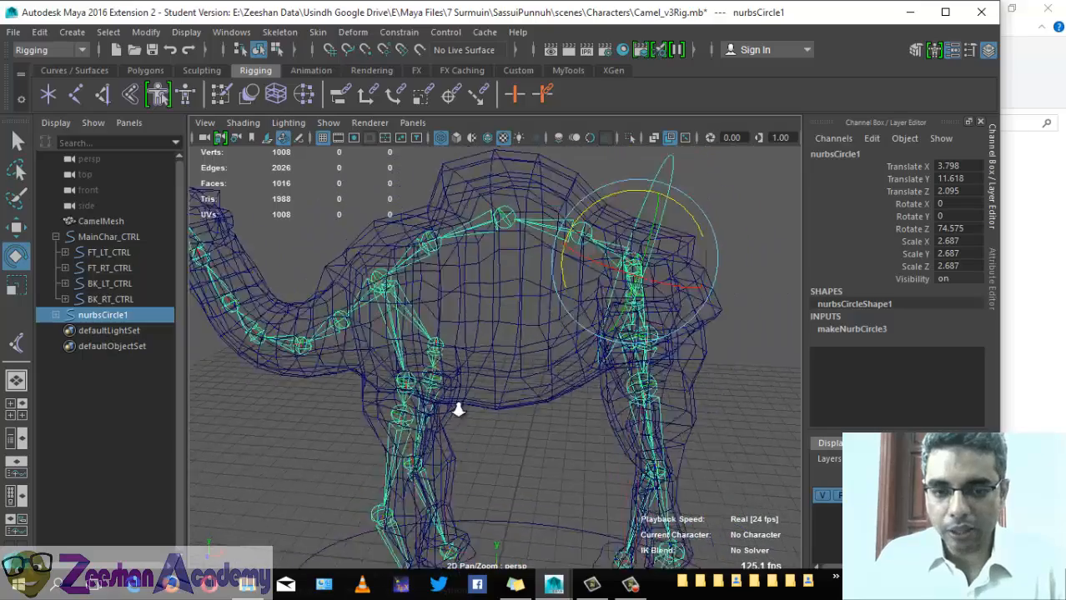
pyautogui.keyDown('alt'); pyautogui.moveTo(459, 409); pyautogui.dragTo(402, 365); pyautogui.keyUp('alt')
pyautogui.click(402, 365)
pyautogui.keyDown('alt'); pyautogui.moveTo(381, 410); pyautogui.dragTo(541, 388); pyautogui.keyUp('alt')
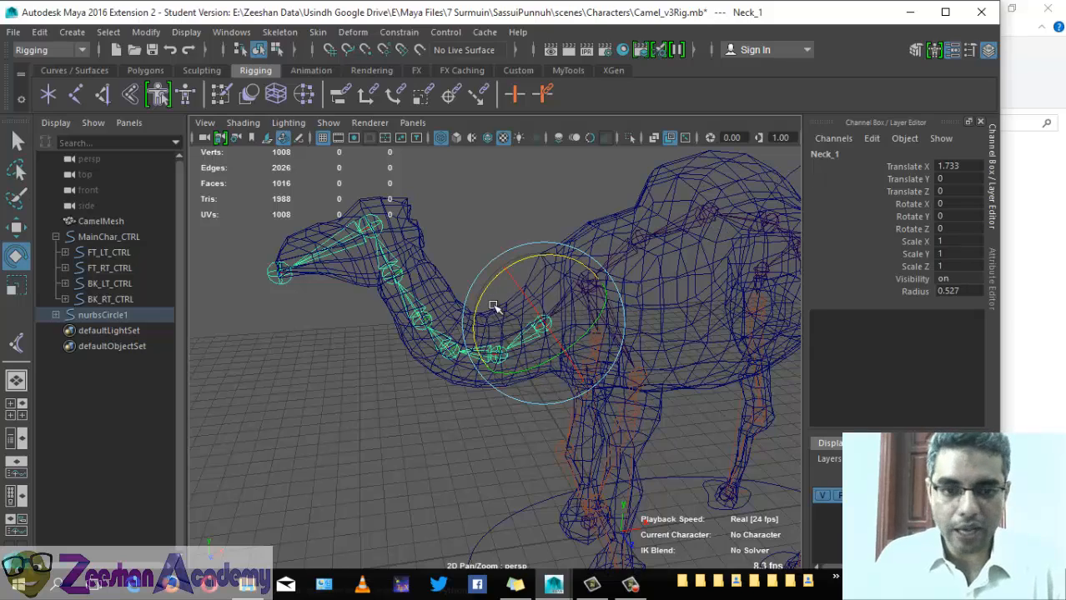
pyautogui.keyDown('alt'); pyautogui.moveTo(494, 307); pyautogui.dragTo(488, 366); pyautogui.keyUp('alt')
pyautogui.press('w')
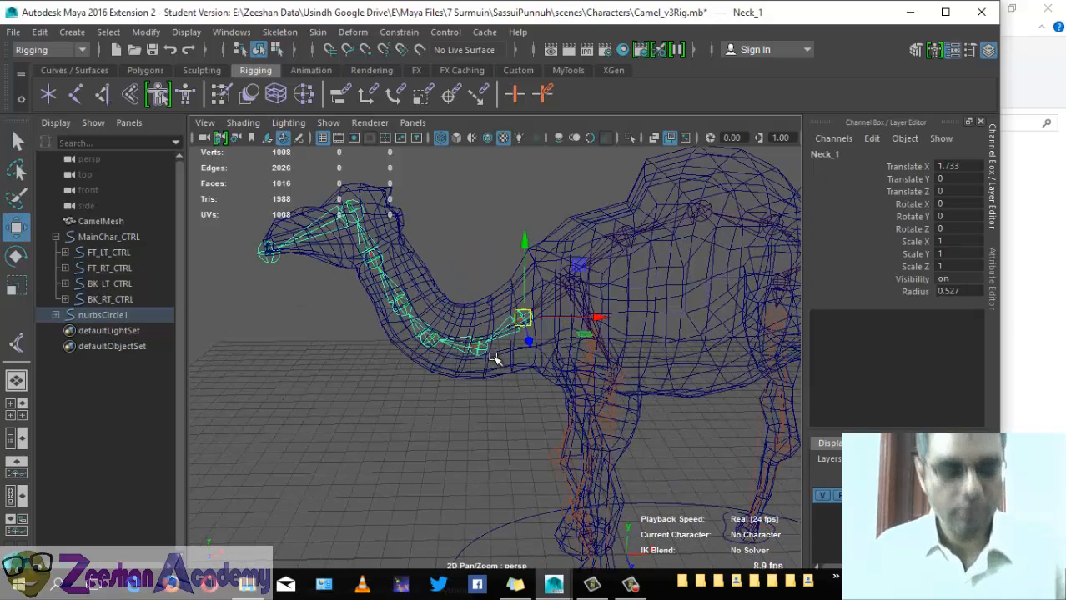
pyautogui.click(280, 31)
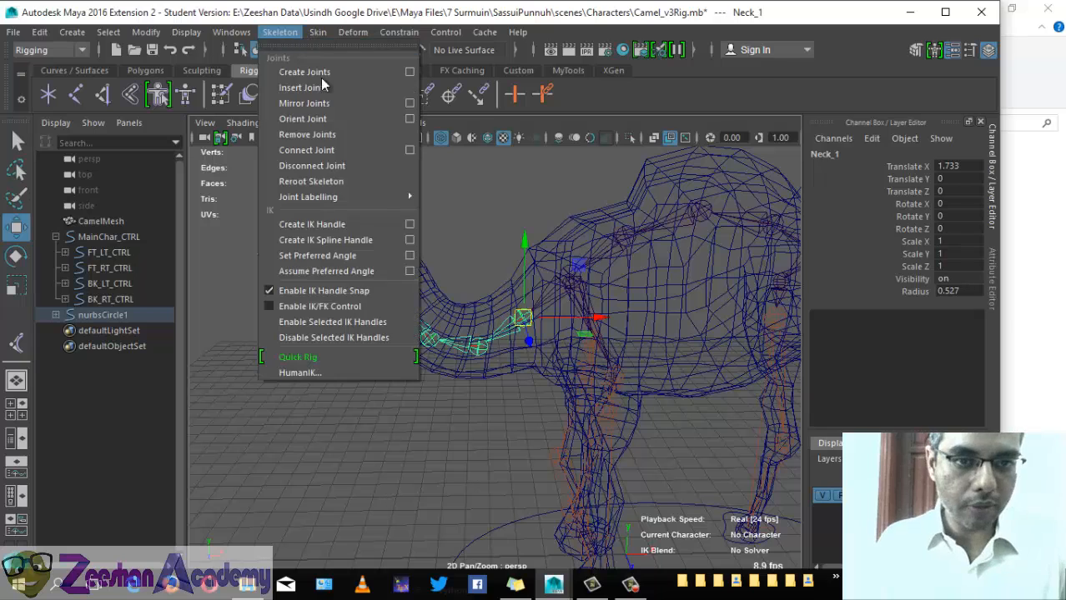
pyautogui.click(346, 240)
pyautogui.click(525, 315)
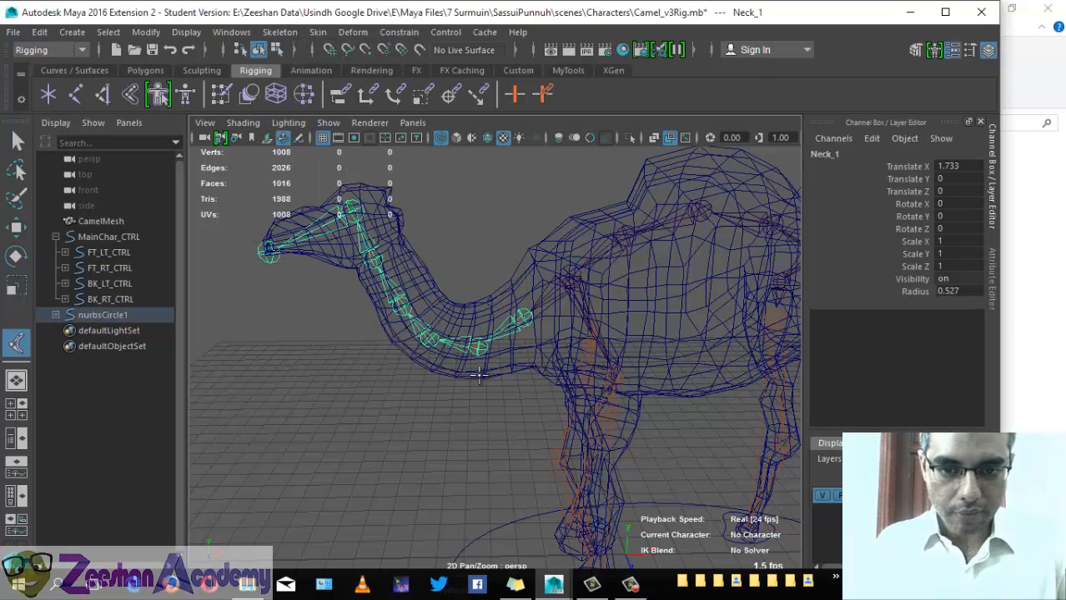
pyautogui.click(269, 250)
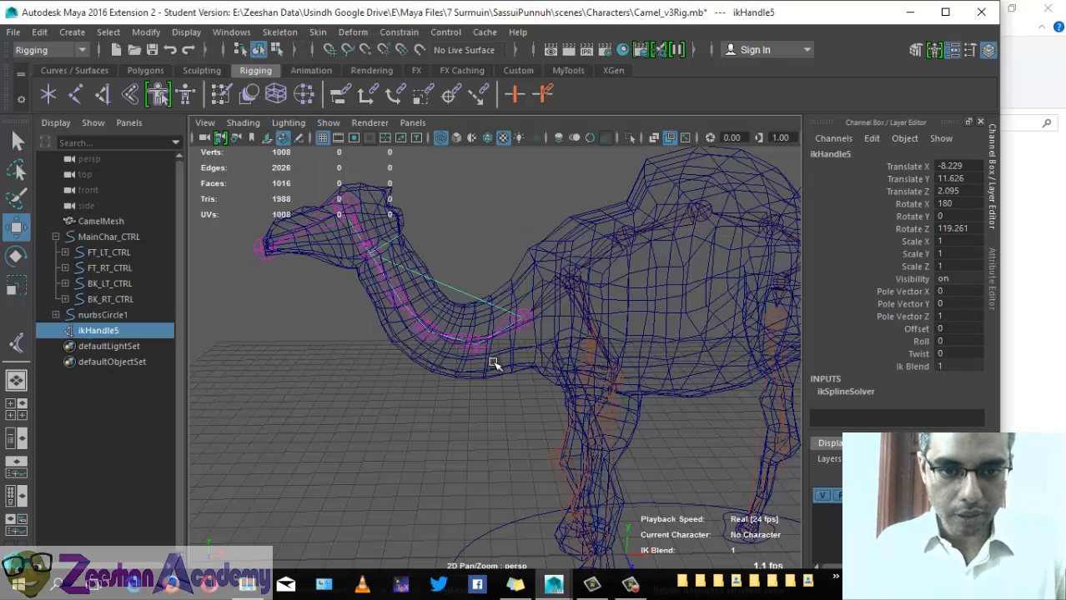
# Step: Try the rotate and move manipulators on the neck's spline IK handle and delete ikHandle5
pyautogui.press('e')
pyautogui.press('w')
pyautogui.press('e')
pyautogui.scroll(4, 411, 254)
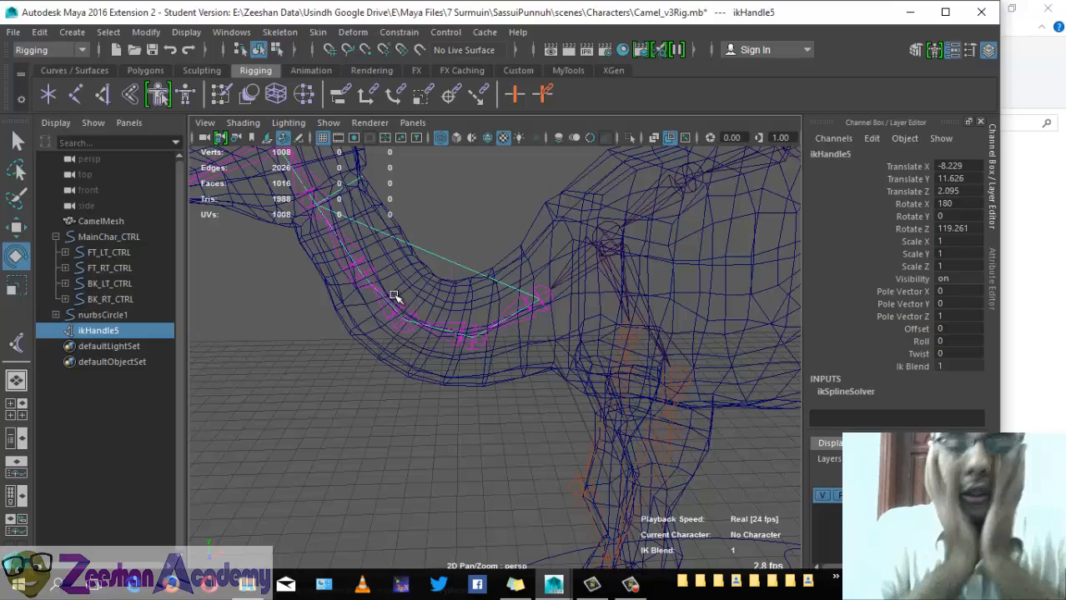
pyautogui.press('Delete')
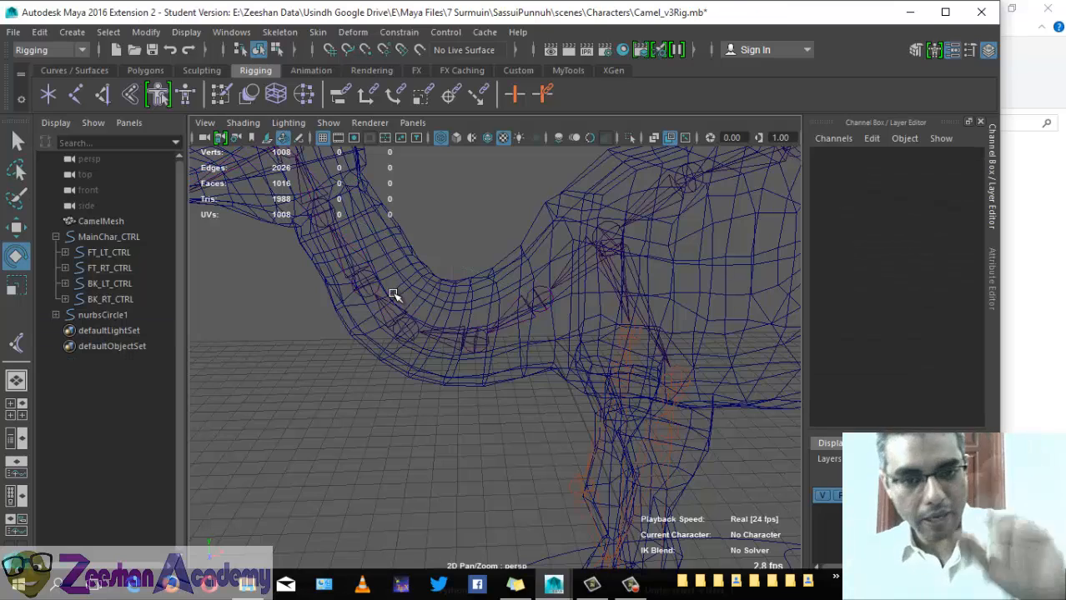
# Step: Test moving MainChar_CTRL away from the origin and undo the move
pyautogui.scroll(-4, 418, 301)
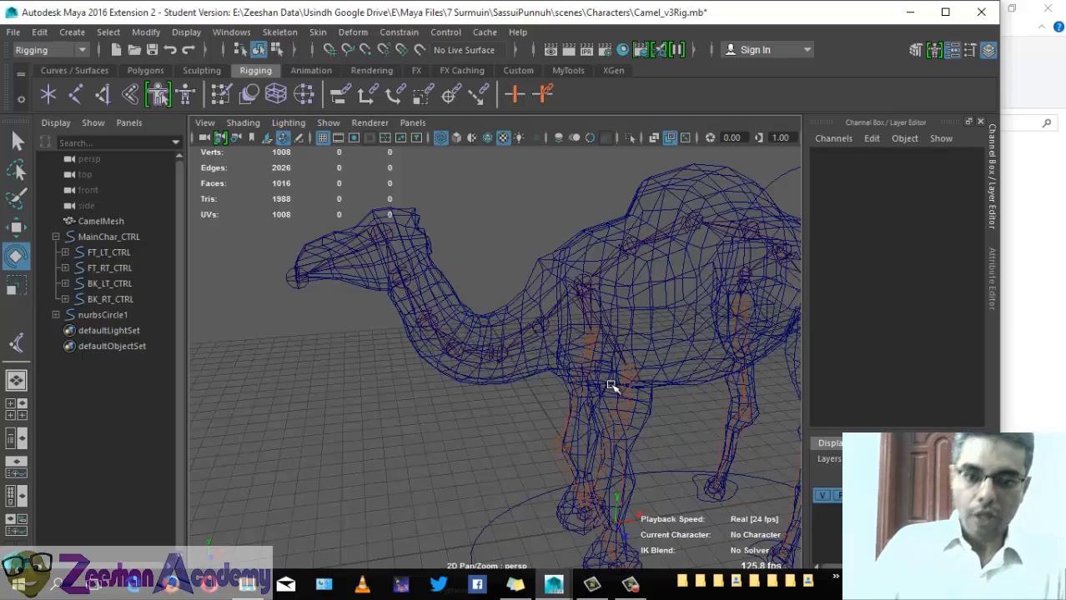
pyautogui.keyDown('alt'); pyautogui.moveTo(676, 393); pyautogui.dragTo(561, 435); pyautogui.keyUp('alt')
pyautogui.scroll(-2, 582, 447)
pyautogui.keyDown('alt'); pyautogui.moveTo(580, 447); pyautogui.dragTo(588, 277, button='middle'); pyautogui.keyUp('alt')
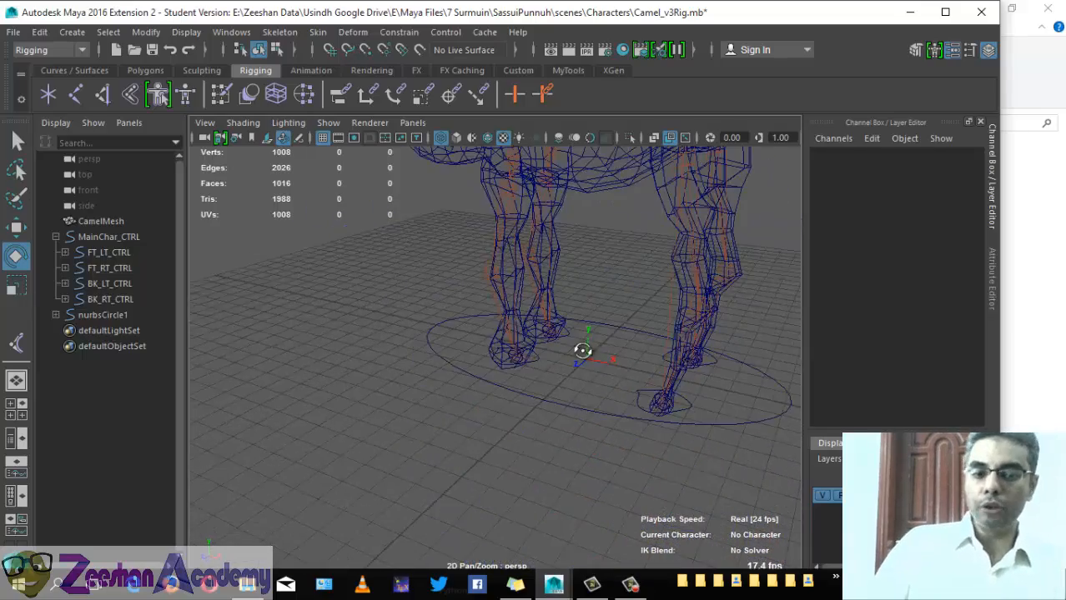
pyautogui.scroll(-2, 583, 439)
pyautogui.click(583, 405)
pyautogui.scroll(-3, 428, 428)
pyautogui.press('w')
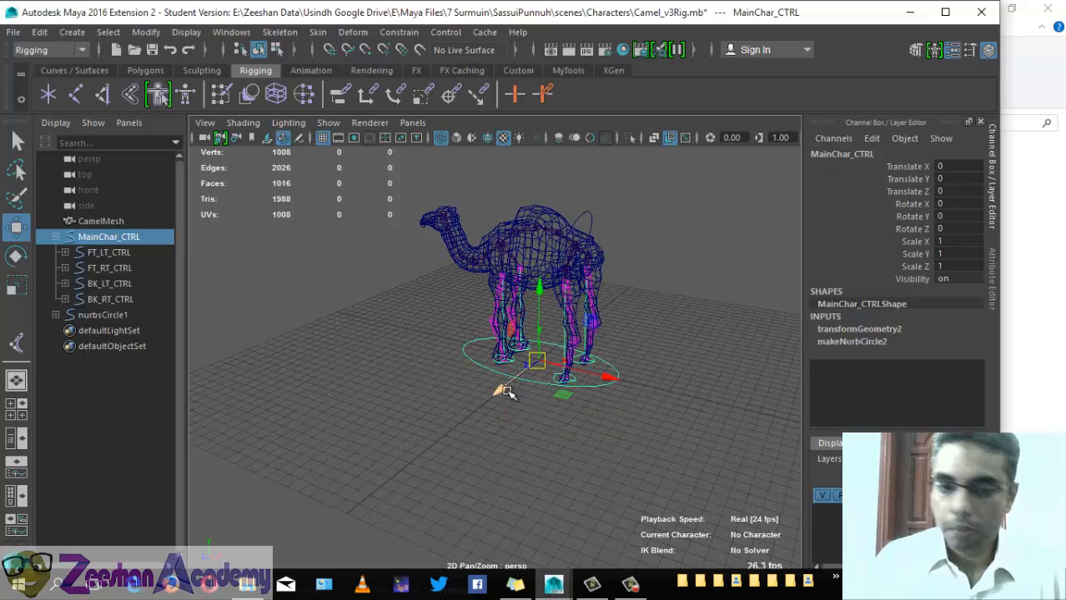
pyautogui.moveTo(537, 360); pyautogui.dragTo(436, 335)
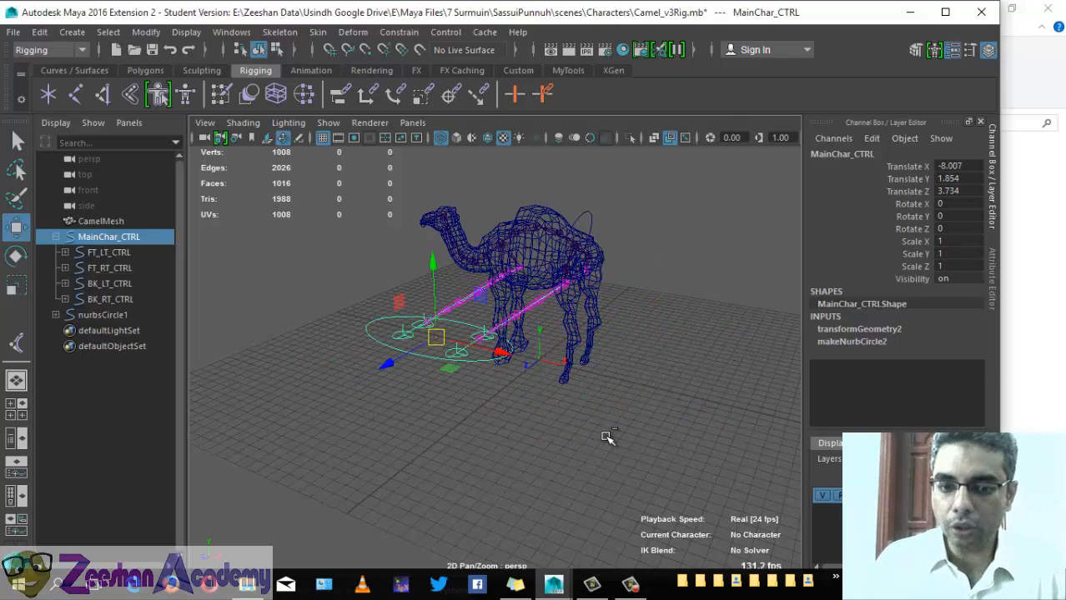
pyautogui.hotkey('ctrl', 'z')
# Step: Parent the hip circle nurbsCircle1 under MainChar_CTRL
pyautogui.keyDown('alt'); pyautogui.moveTo(593, 440); pyautogui.dragTo(598, 343); pyautogui.keyUp('alt')
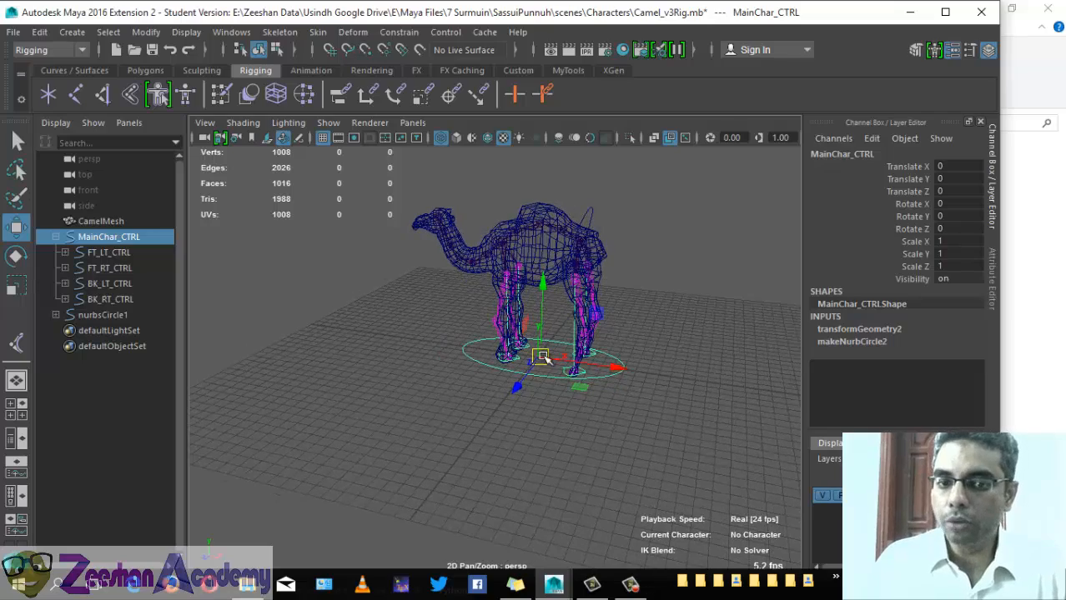
pyautogui.keyDown('alt'); pyautogui.moveTo(543, 357); pyautogui.dragTo(511, 407, button='middle'); pyautogui.keyUp('alt')
pyautogui.keyDown('alt'); pyautogui.moveTo(544, 308); pyautogui.dragTo(584, 371, button='right'); pyautogui.keyUp('alt')
pyautogui.click(592, 209)
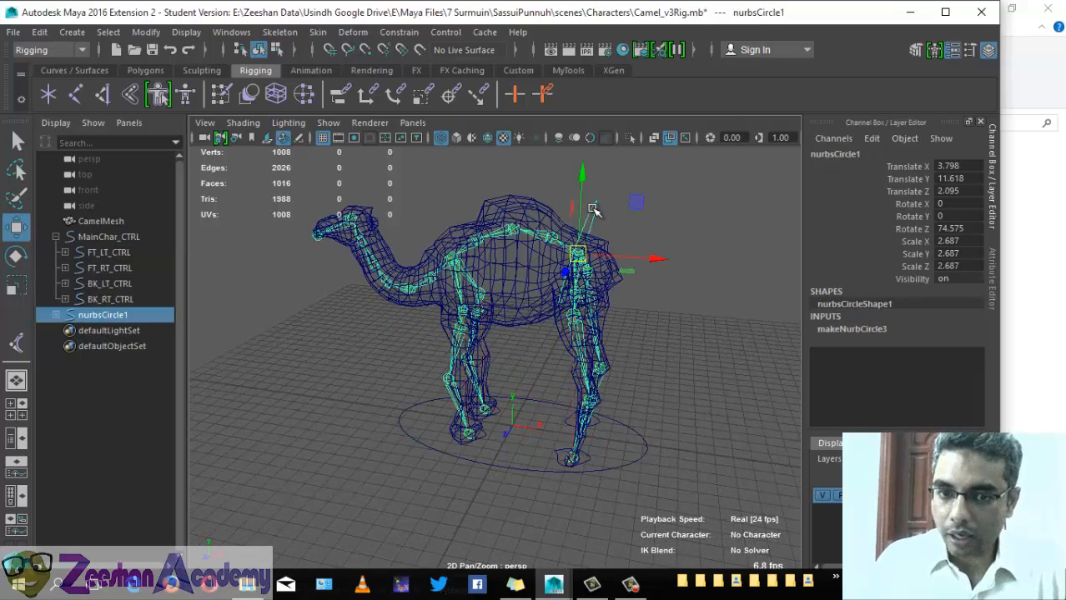
pyautogui.keyDown('alt'); pyautogui.moveTo(592, 209); pyautogui.dragTo(586, 274); pyautogui.keyUp('alt')
pyautogui.keyDown('shift'); pyautogui.click(650, 448); pyautogui.keyUp('shift')
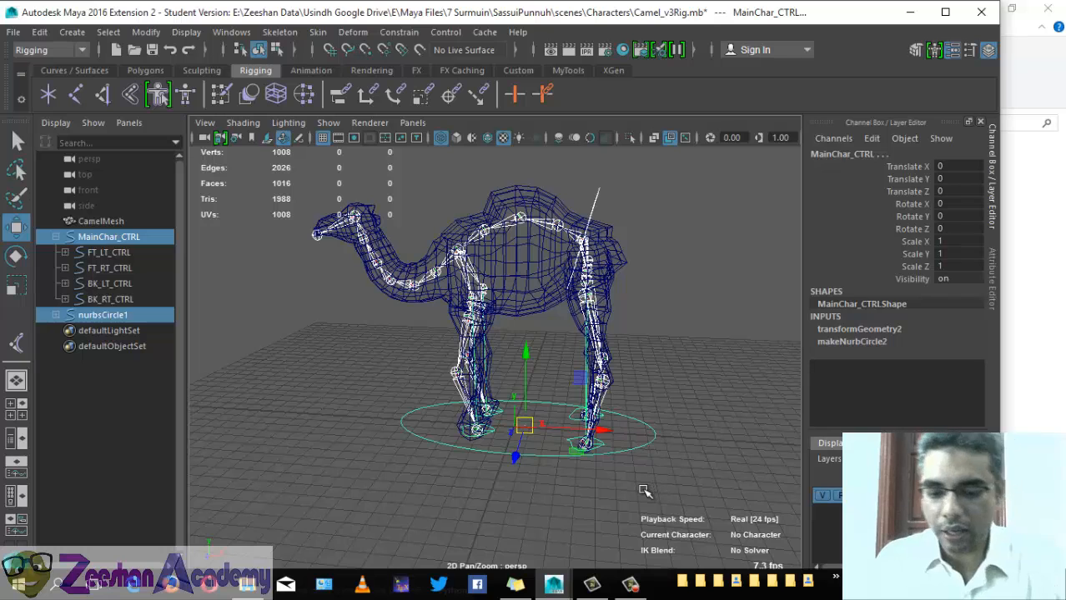
pyautogui.hotkey('ctrl', 'z')
pyautogui.click(638, 442)
pyautogui.click(654, 434)
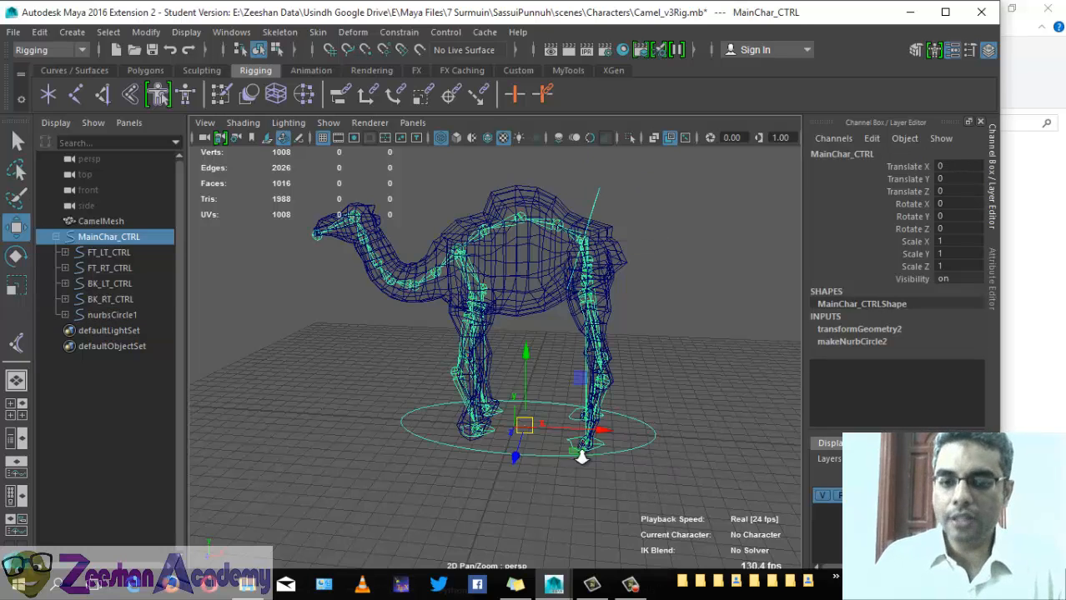
# Step: Rename the hip circle nurbsCircle1 in the MainChar_CTRL hierarchy to Root_CTRL
pyautogui.scroll(-5, 665, 465)
pyautogui.moveTo(511, 395); pyautogui.dragTo(547, 422)
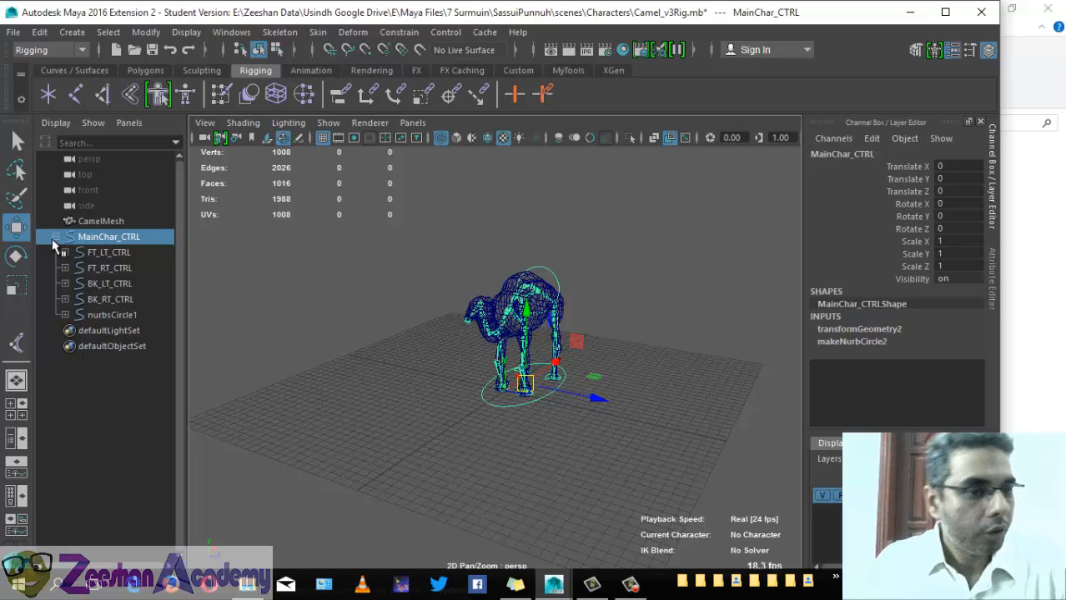
pyautogui.click(55, 238)
pyautogui.click(55, 238)
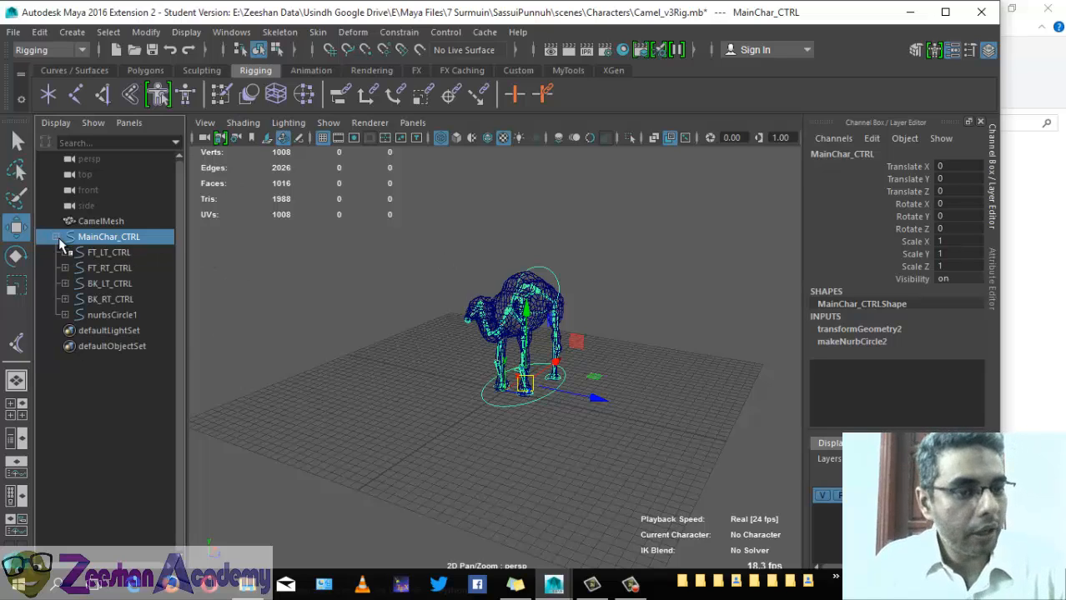
pyautogui.moveTo(99, 256); pyautogui.dragTo(103, 295)
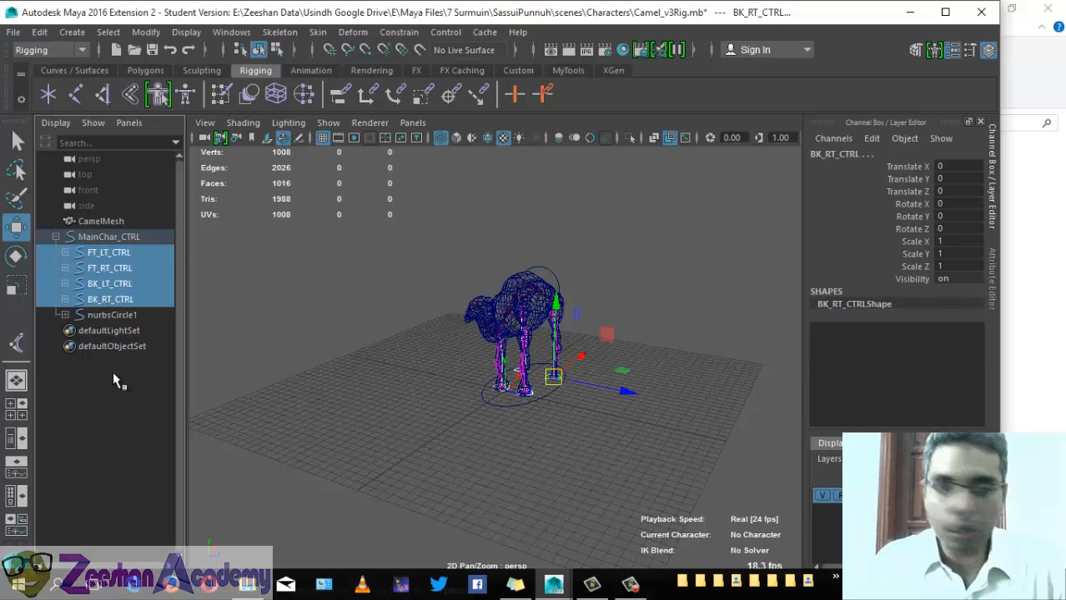
pyautogui.click(106, 317)
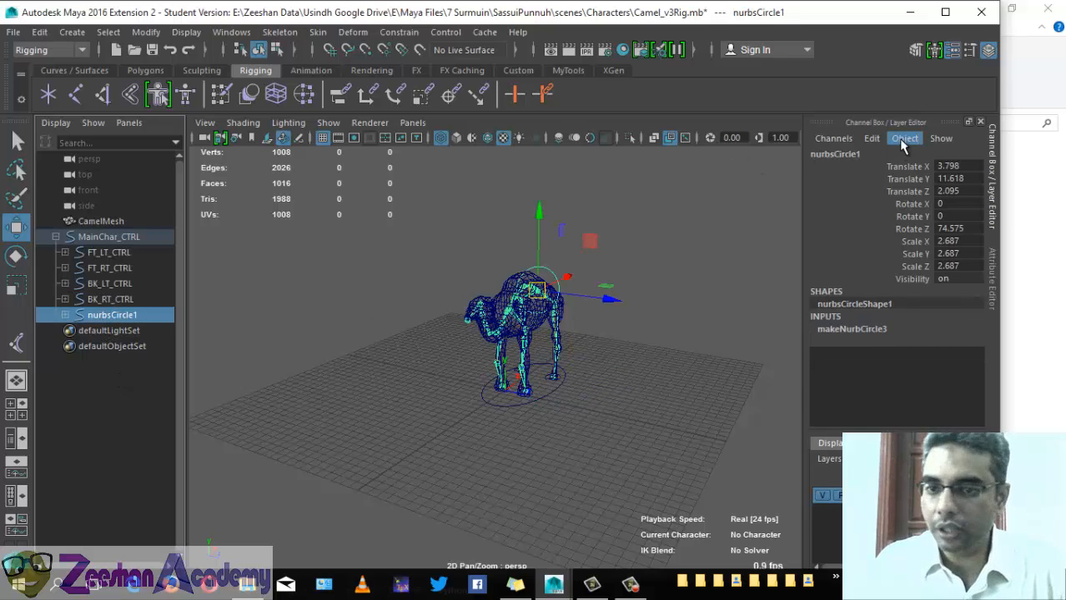
pyautogui.click(874, 154)
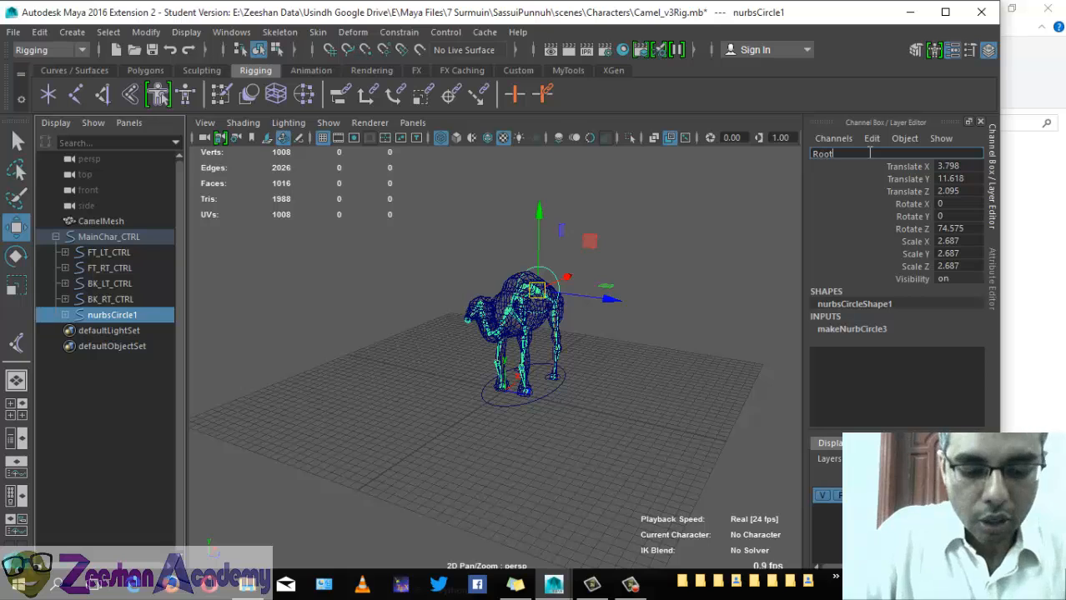
pyautogui.write('Root_CTRL')
pyautogui.press('Return')
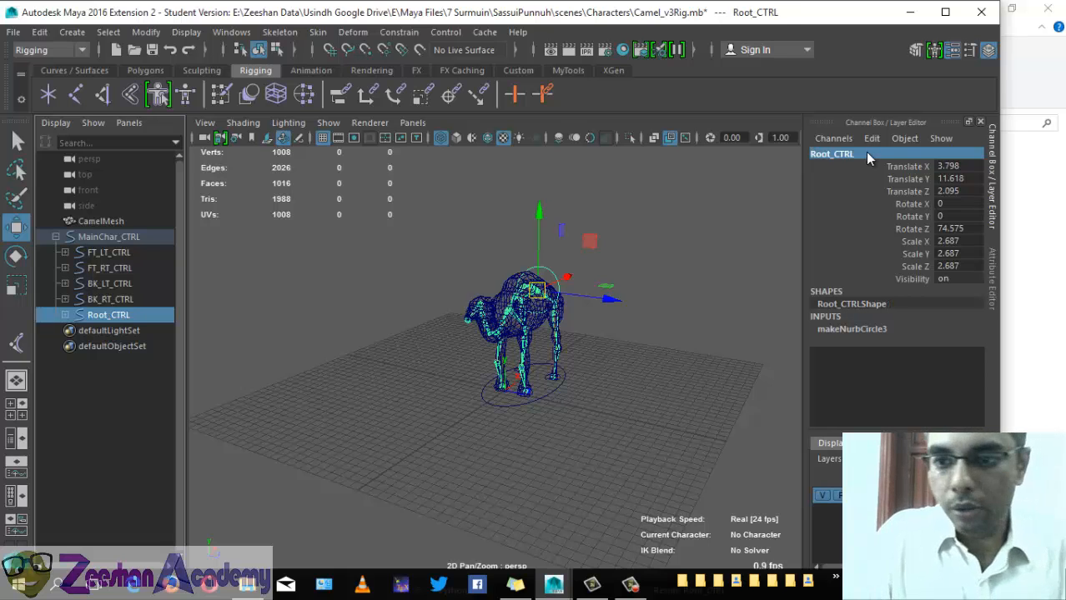
# Step: Try freezing the transformations of Root_CTRL and undo it
pyautogui.keyDown('alt'); pyautogui.moveTo(678, 198); pyautogui.dragTo(511, 336); pyautogui.keyUp('alt')
pyautogui.scroll(3, 540, 329)
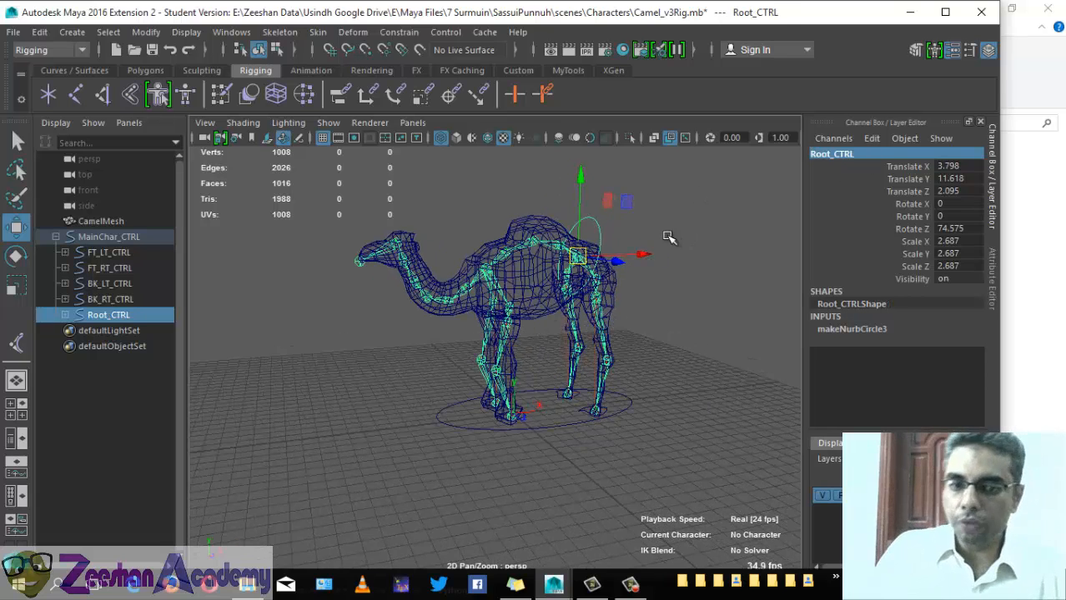
pyautogui.keyDown('alt'); pyautogui.moveTo(571, 277); pyautogui.dragTo(523, 278); pyautogui.keyUp('alt')
pyautogui.scroll(5, 523, 278)
pyautogui.keyDown('alt'); pyautogui.moveTo(523, 279); pyautogui.dragTo(469, 354, button='middle'); pyautogui.keyUp('alt')
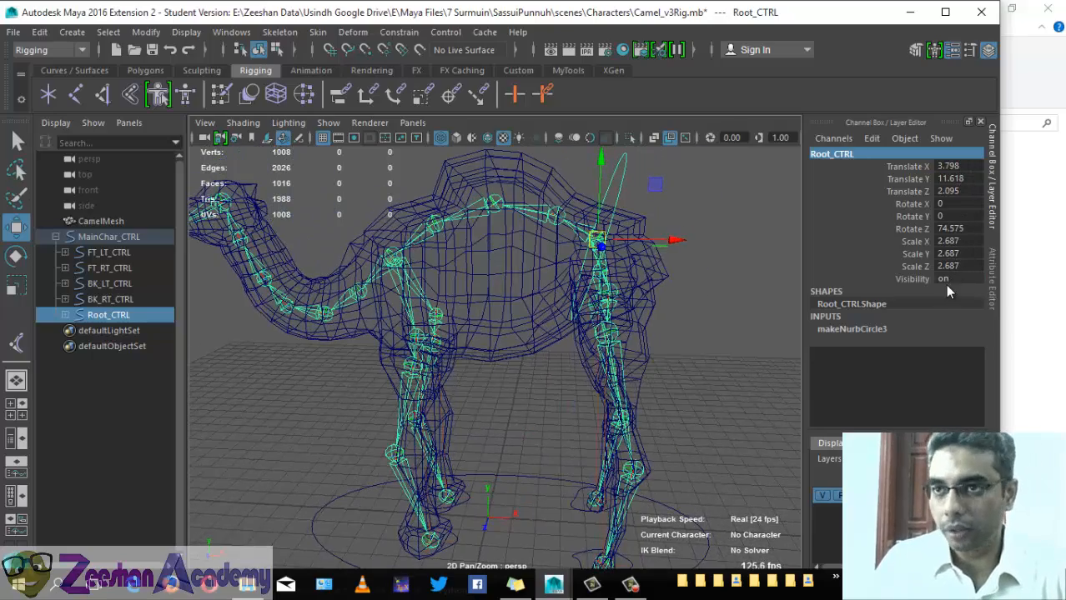
pyautogui.keyDown('alt'); pyautogui.moveTo(720, 295); pyautogui.dragTo(577, 276); pyautogui.keyUp('alt')
pyautogui.scroll(-2, 577, 275)
pyautogui.click(145, 31)
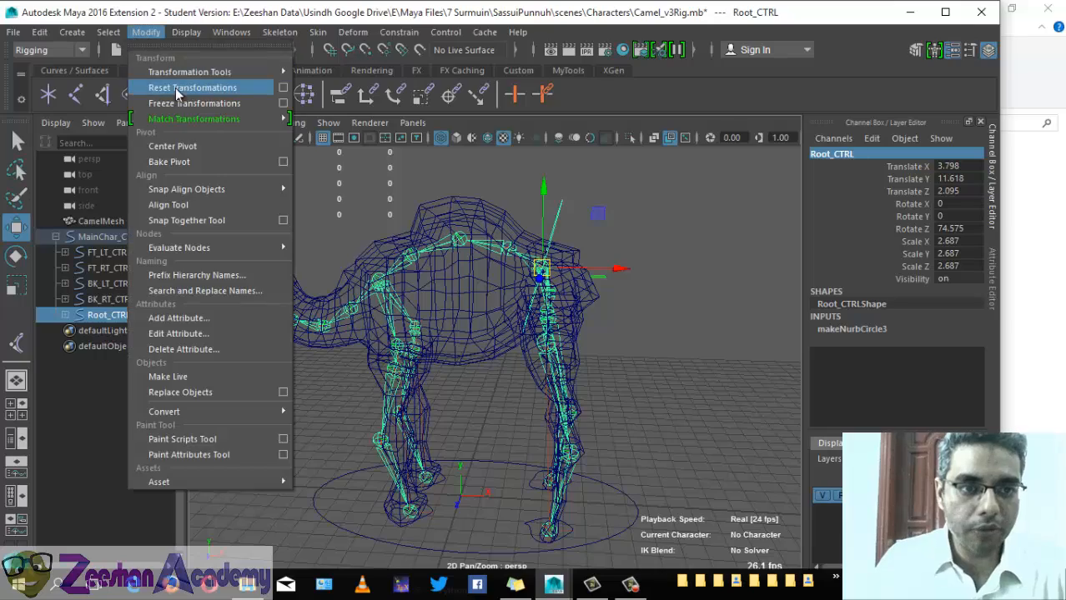
pyautogui.click(183, 102)
pyautogui.keyDown('alt'); pyautogui.moveTo(597, 310); pyautogui.dragTo(574, 346); pyautogui.keyUp('alt')
pyautogui.hotkey('ctrl', 'z')
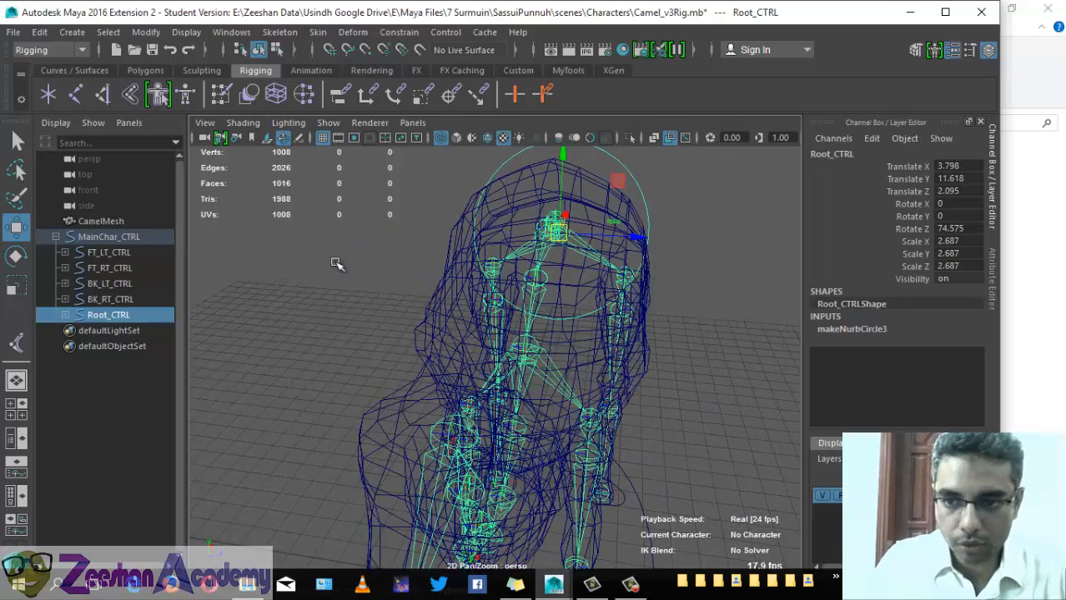
# Step: Freeze the transformations of Root_CTRL
pyautogui.click(146, 33)
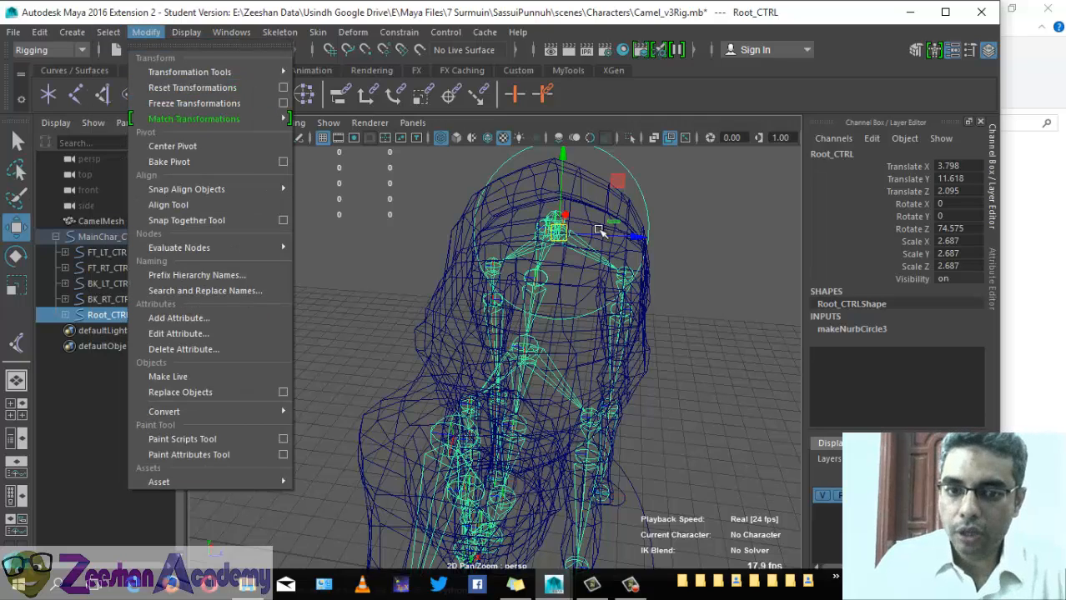
pyautogui.click(205, 103)
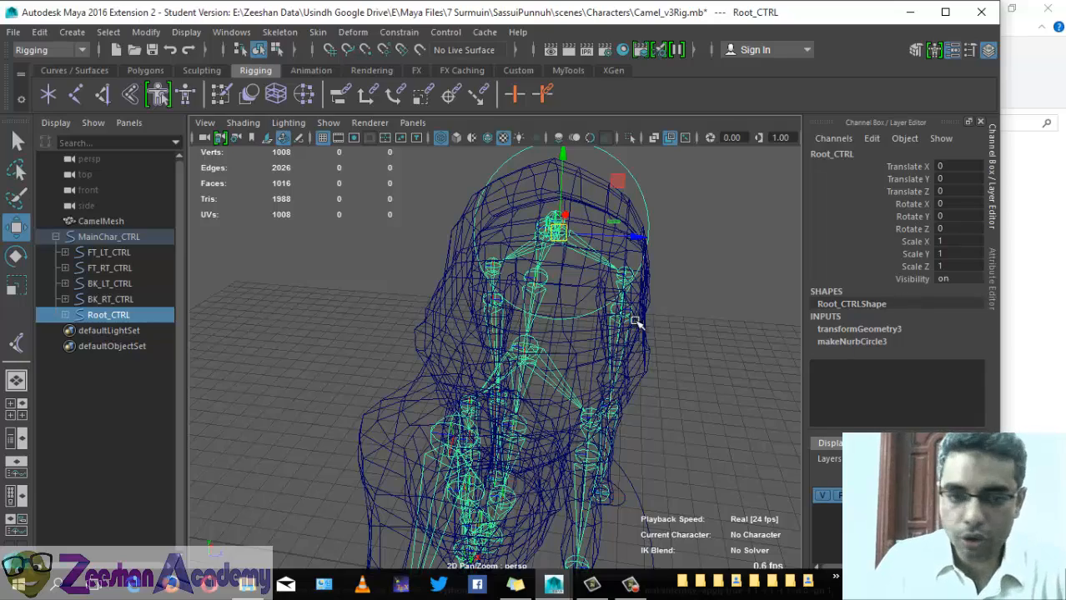
pyautogui.keyDown('alt'); pyautogui.moveTo(603, 314); pyautogui.dragTo(454, 357); pyautogui.keyUp('alt')
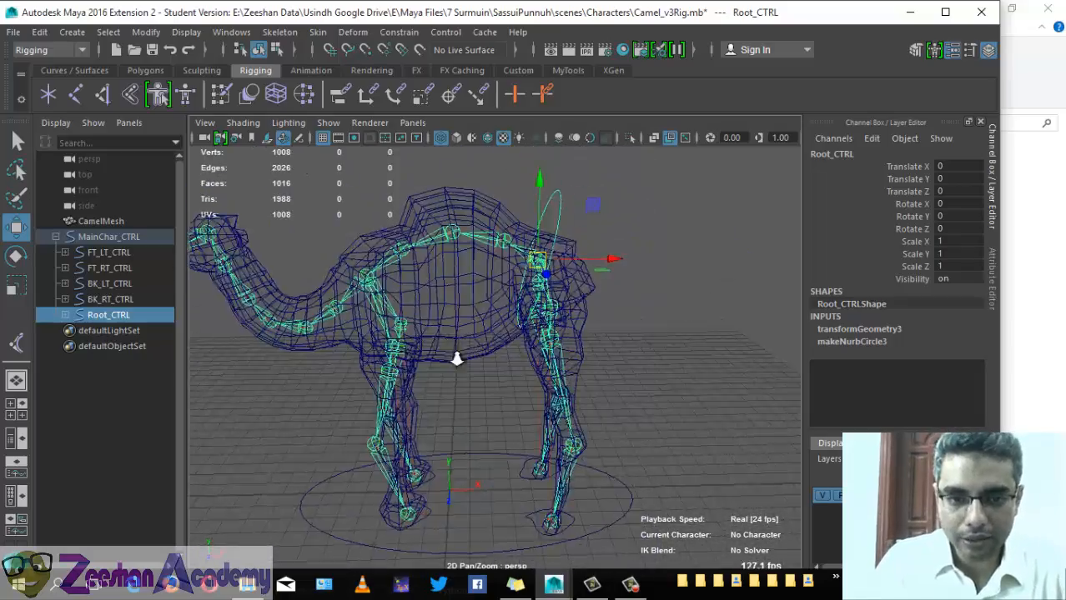
# Step: Test bending the camel's back by rotating several spine joints together up to Spine_4, and undo the rotation
pyautogui.moveTo(454, 357)
pyautogui.keyDown('alt'); pyautogui.mouseDown(button='right')
pyautogui.moveTo(581, 384)
pyautogui.moveTo(452, 369)
pyautogui.mouseUp(button='right'); pyautogui.keyUp('alt')
pyautogui.keyDown('alt'); pyautogui.moveTo(452, 368); pyautogui.dragTo(529, 257); pyautogui.keyUp('alt')
pyautogui.click(538, 269)
pyautogui.keyDown('alt'); pyautogui.moveTo(502, 310); pyautogui.dragTo(457, 301); pyautogui.keyUp('alt')
pyautogui.keyDown('shift'); pyautogui.click(489, 267); pyautogui.keyUp('shift')
pyautogui.keyDown('shift'); pyautogui.click(443, 282); pyautogui.keyUp('shift')
pyautogui.click(423, 312)
pyautogui.press('e')
pyautogui.moveTo(427, 247); pyautogui.dragTo(498, 285)
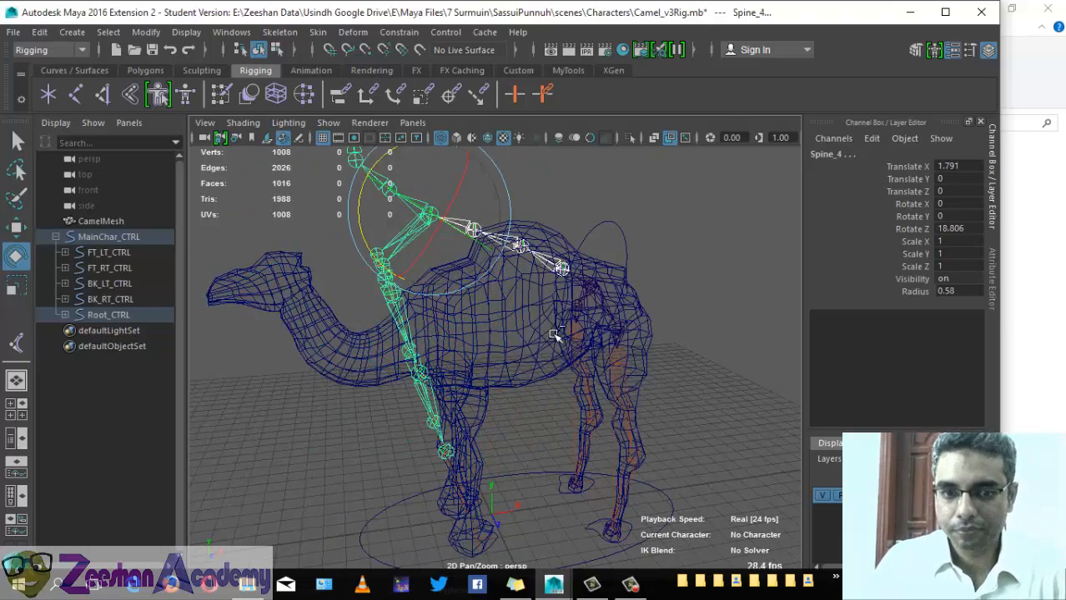
pyautogui.hotkey('ctrl', 'z')
# Step: Save the scene and accept the student version notice
pyautogui.keyDown('alt'); pyautogui.moveTo(554, 335); pyautogui.dragTo(490, 343); pyautogui.keyUp('alt')
pyautogui.hotkey('ctrl', 's')
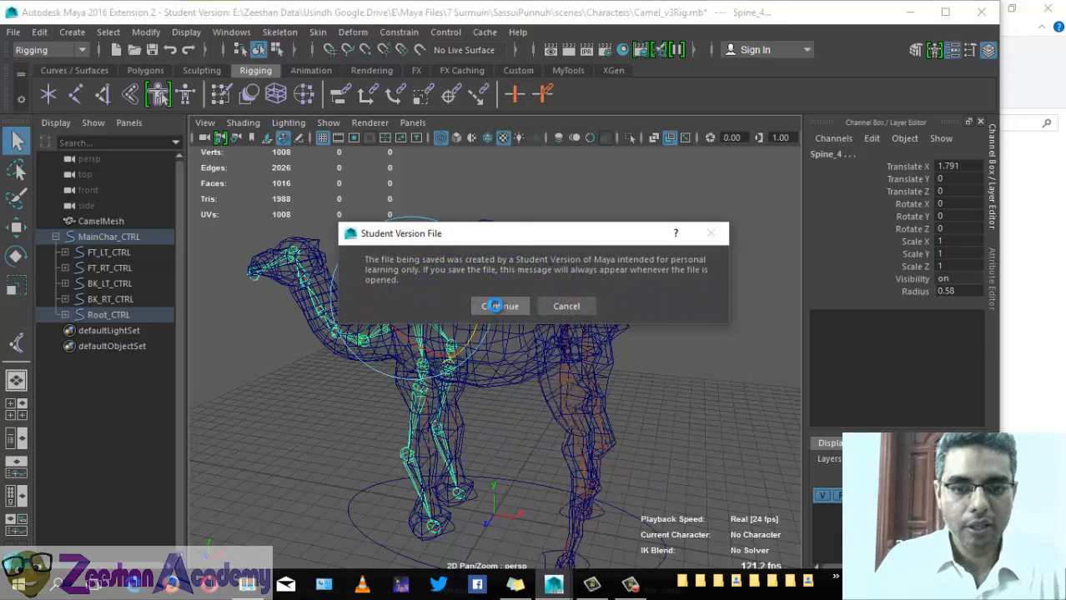
pyautogui.click(498, 306)
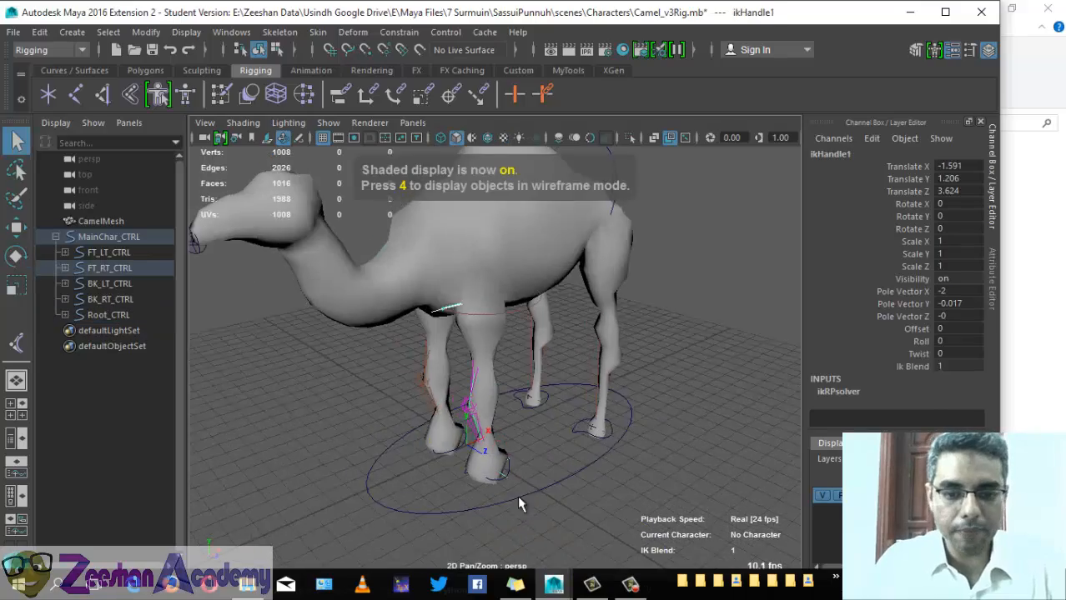
# Step: Examine the camel's legs and foot controls in shaded display, selecting FT_RT_CTRL at the front foot
pyautogui.scroll(5, 519, 492)
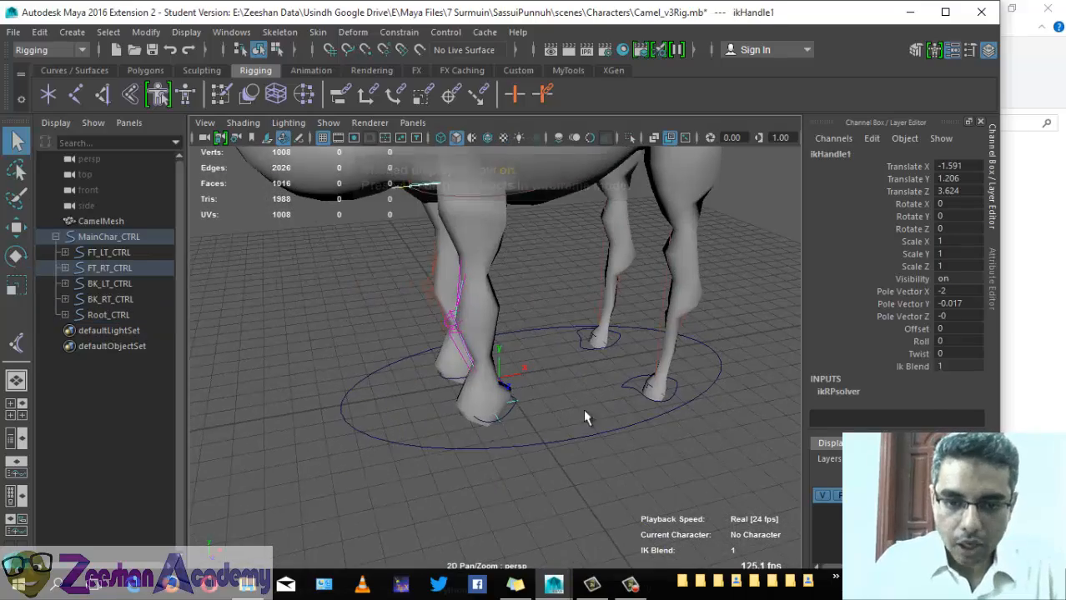
pyautogui.keyDown('alt'); pyautogui.moveTo(586, 417); pyautogui.dragTo(557, 429); pyautogui.keyUp('alt')
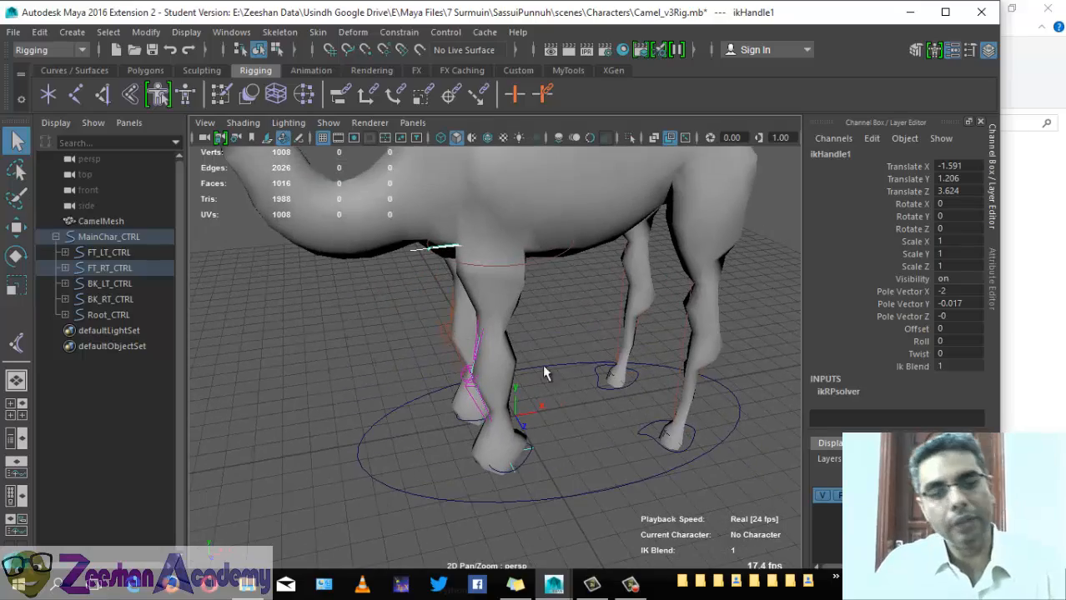
pyautogui.keyDown('alt'); pyautogui.moveTo(542, 373); pyautogui.dragTo(490, 436); pyautogui.keyUp('alt')
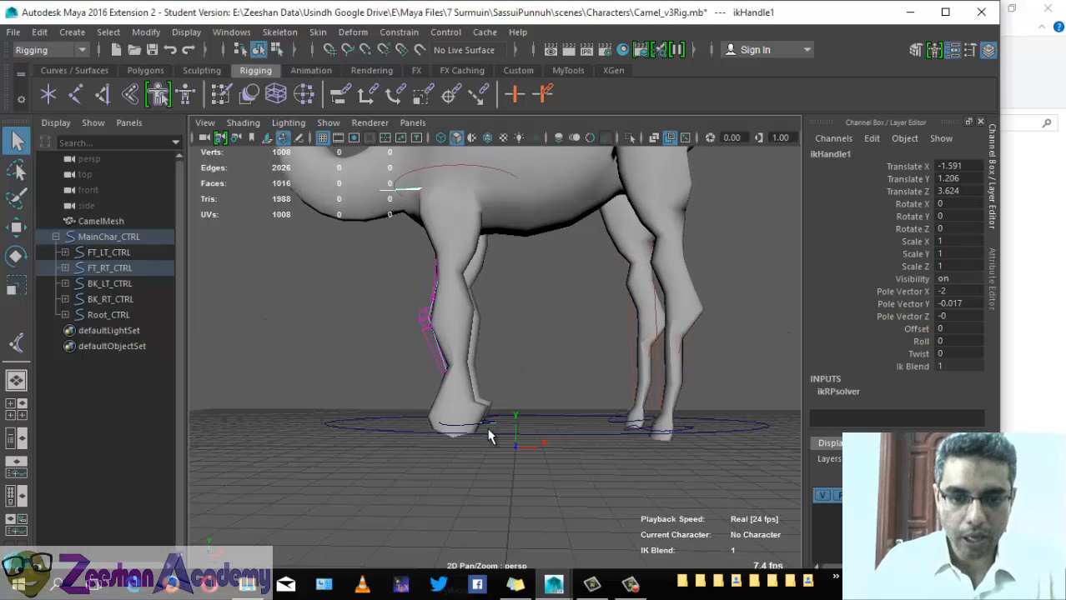
pyautogui.keyDown('alt'); pyautogui.moveTo(522, 388); pyautogui.dragTo(484, 492); pyautogui.keyUp('alt')
pyautogui.click(477, 459)
pyautogui.keyDown('alt'); pyautogui.moveTo(483, 492); pyautogui.dragTo(433, 372, button='right'); pyautogui.keyUp('alt')
pyautogui.keyDown('alt'); pyautogui.moveTo(500, 334); pyautogui.dragTo(482, 413, button='middle'); pyautogui.keyUp('alt')
pyautogui.keyDown('alt'); pyautogui.moveTo(485, 413); pyautogui.dragTo(507, 403); pyautogui.keyUp('alt')
pyautogui.press('5')
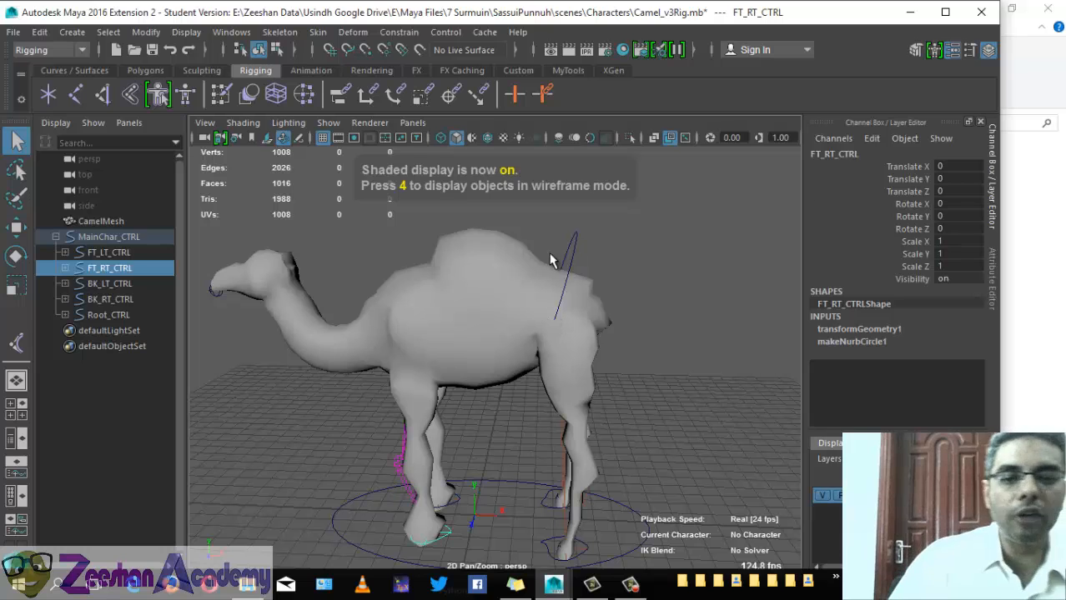
# Step: Lock the Scale X, Scale Y, Scale Z and Visibility channels of Root_CTRL
pyautogui.click(574, 254)
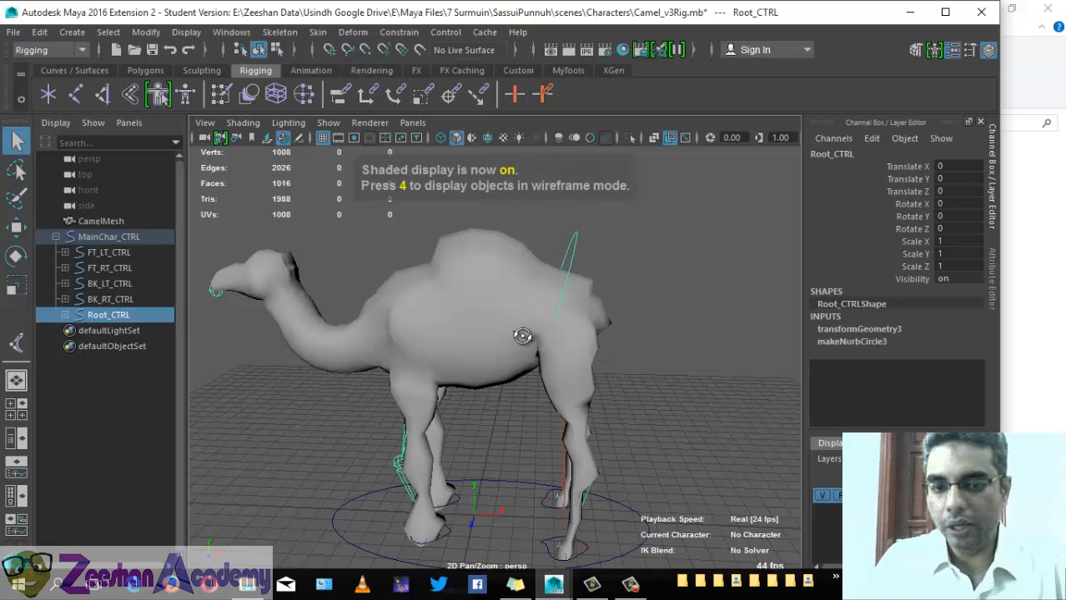
pyautogui.keyDown('alt'); pyautogui.moveTo(518, 332); pyautogui.dragTo(656, 290, button='right'); pyautogui.keyUp('alt')
pyautogui.press('e')
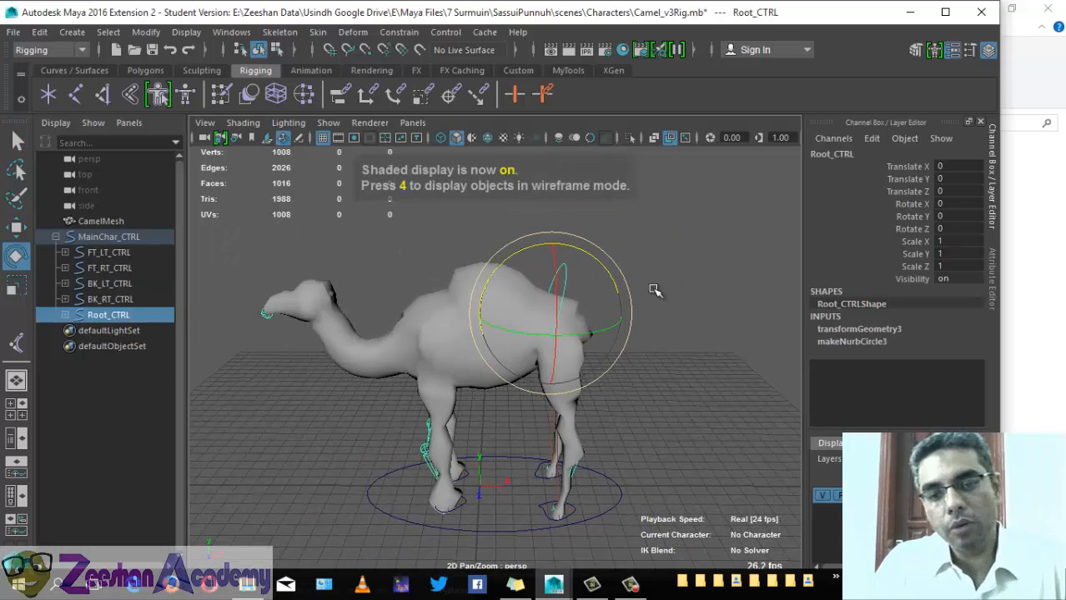
pyautogui.press('q')
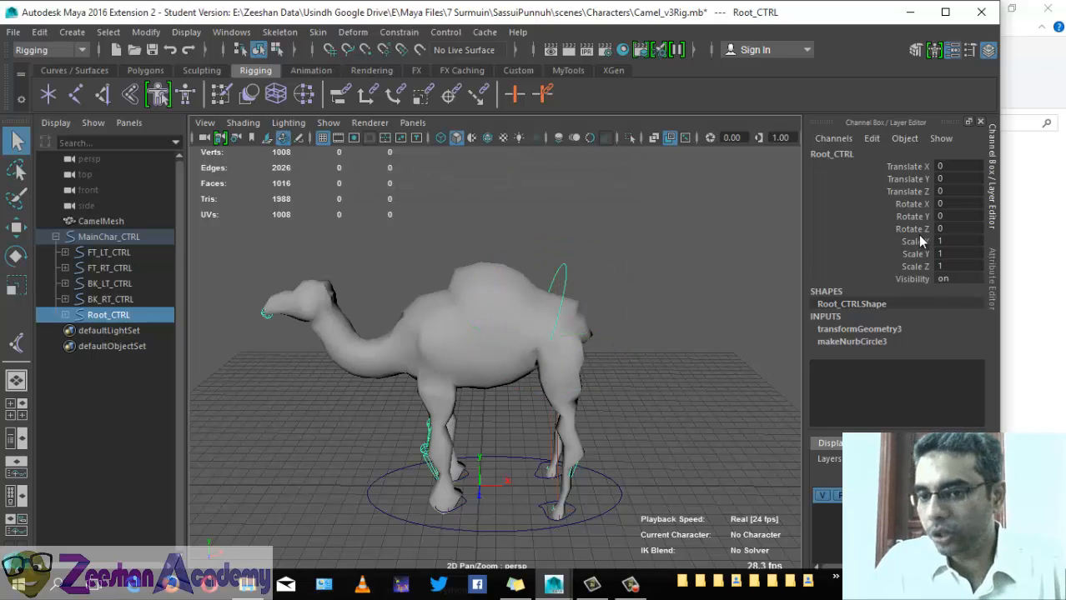
pyautogui.moveTo(918, 241); pyautogui.dragTo(929, 281)
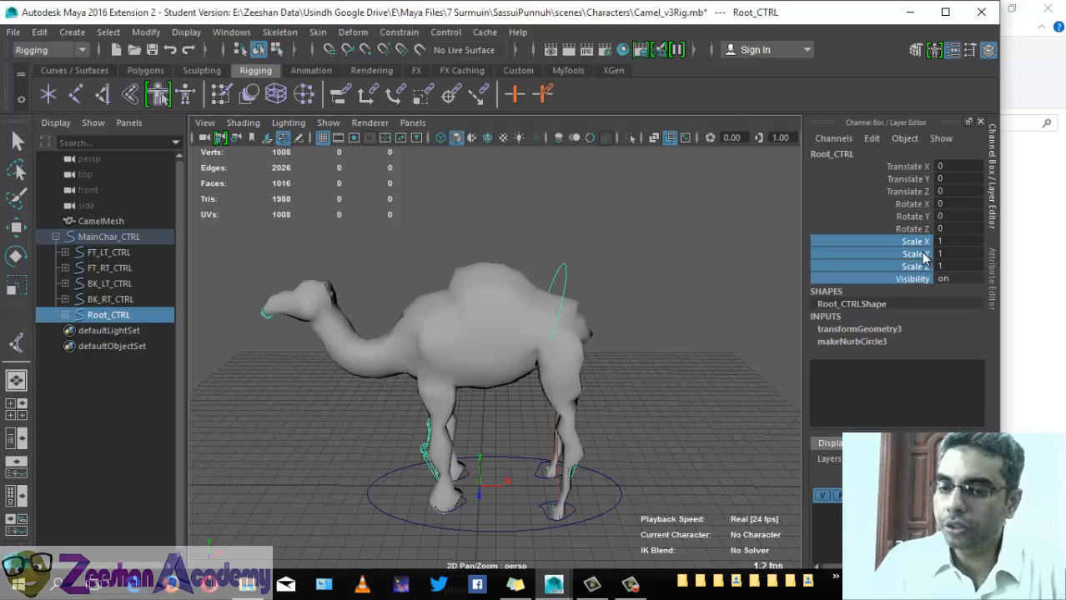
pyautogui.rightClick(907, 259)
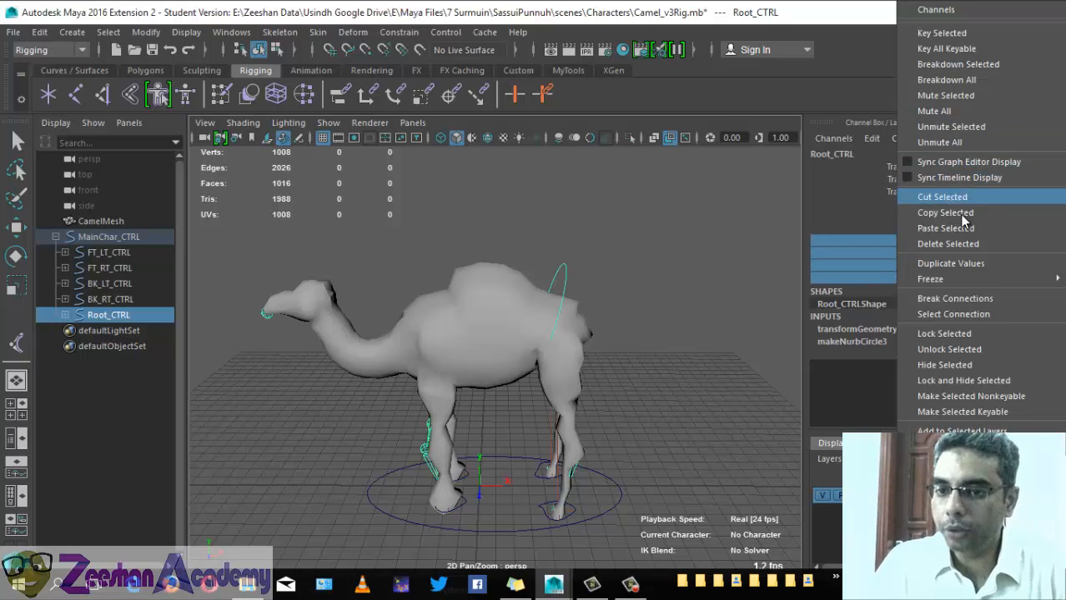
pyautogui.click(971, 332)
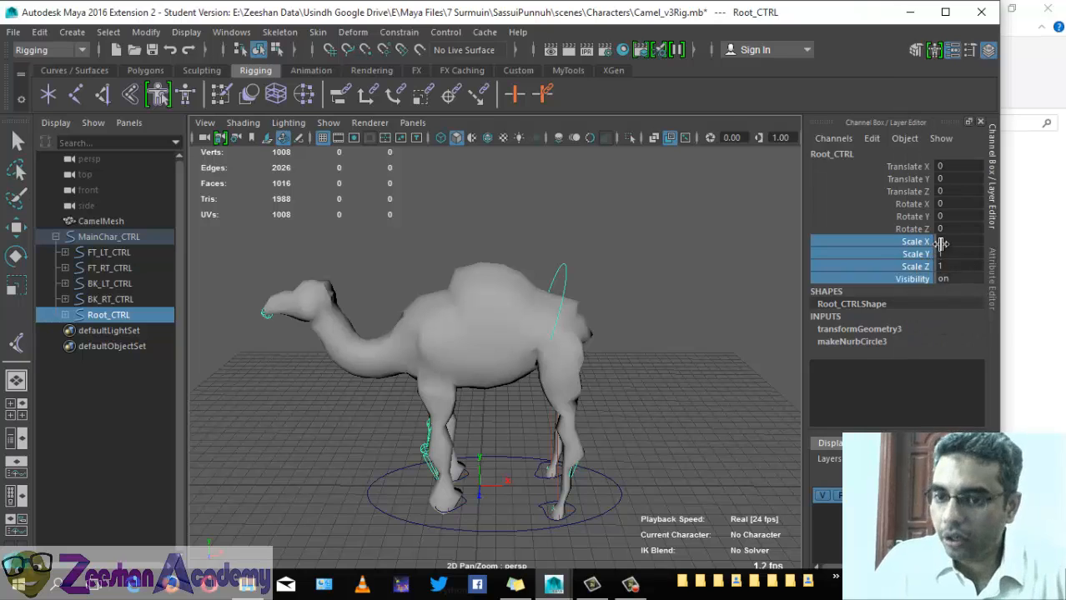
# Step: Try the scale manipulator on Root_CTRL, test rotating the control about Y, and undo the rotation
pyautogui.keyDown('alt'); pyautogui.moveTo(510, 349); pyautogui.dragTo(538, 357); pyautogui.keyUp('alt')
pyautogui.press('r')
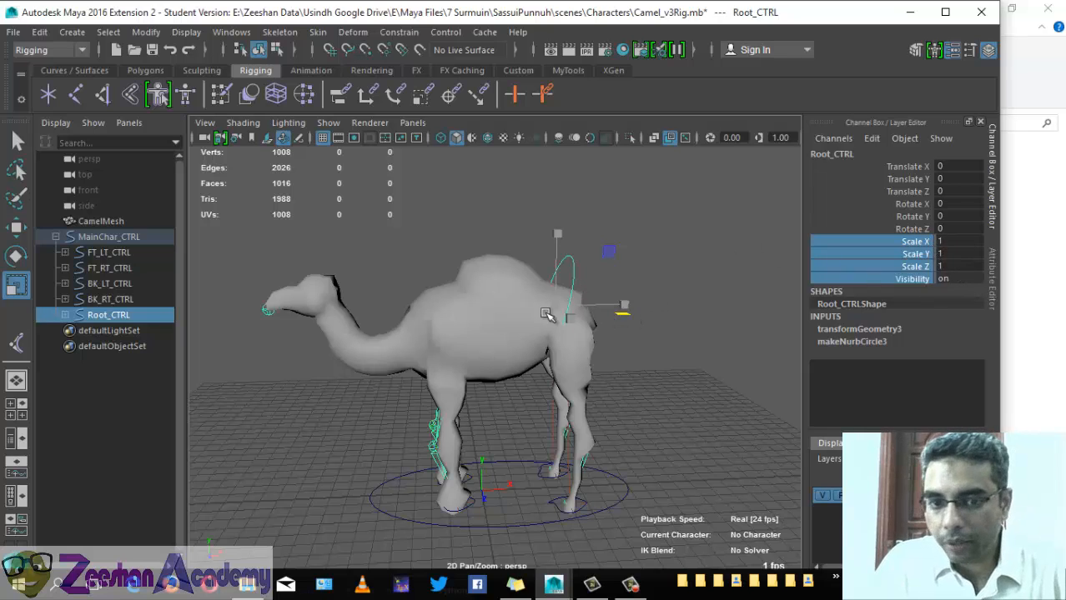
pyautogui.press('e')
pyautogui.moveTo(610, 329); pyautogui.dragTo(521, 331)
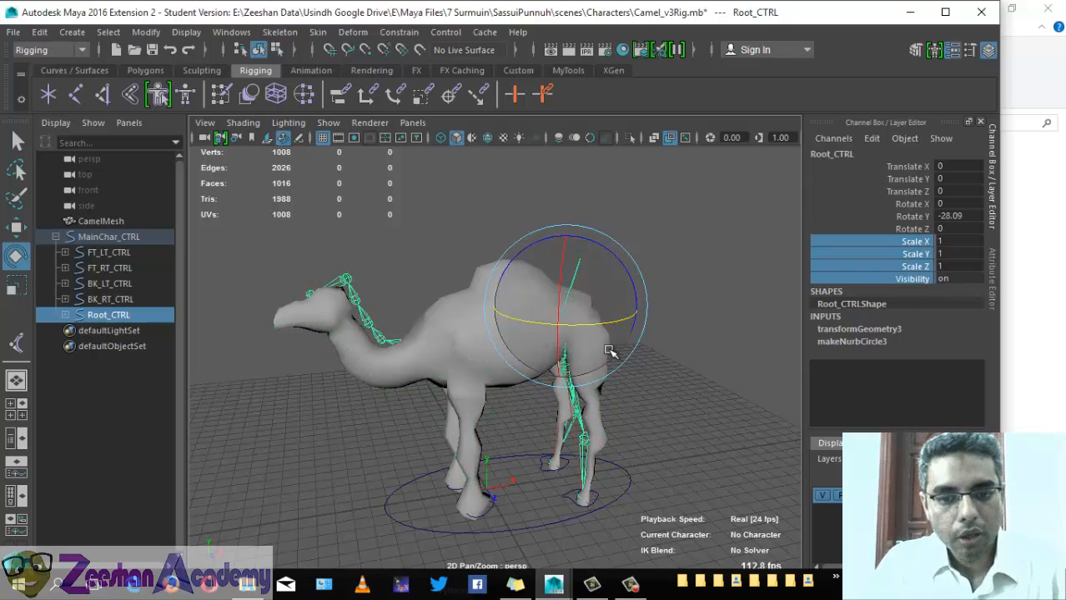
pyautogui.hotkey('ctrl', 'z')
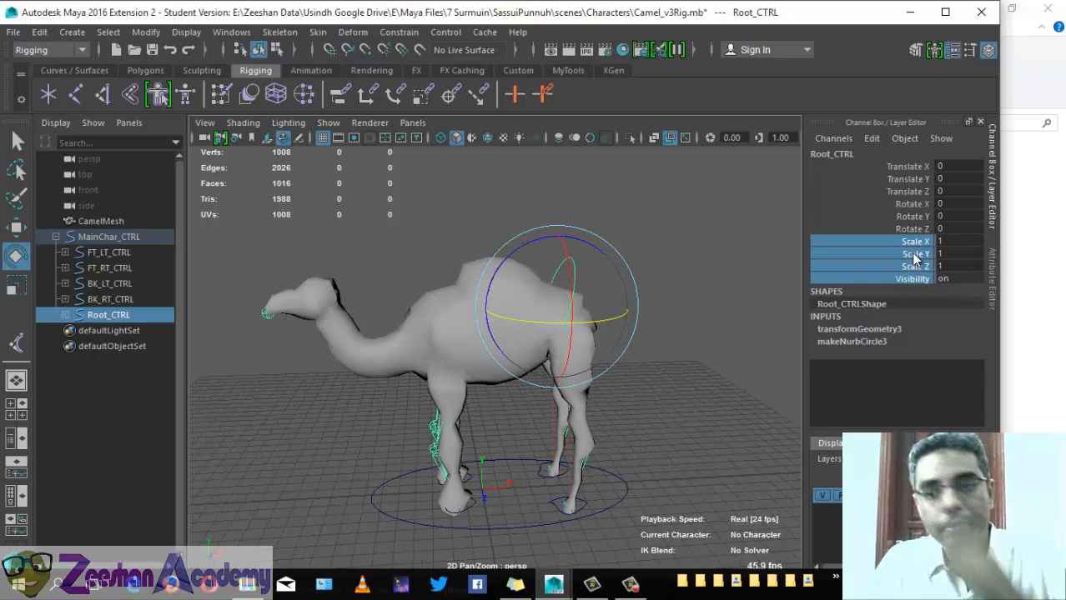
# Step: Hide the Scale X, Scale Y, Scale Z and Visibility channels of Root_CTRL
pyautogui.rightClick(913, 259)
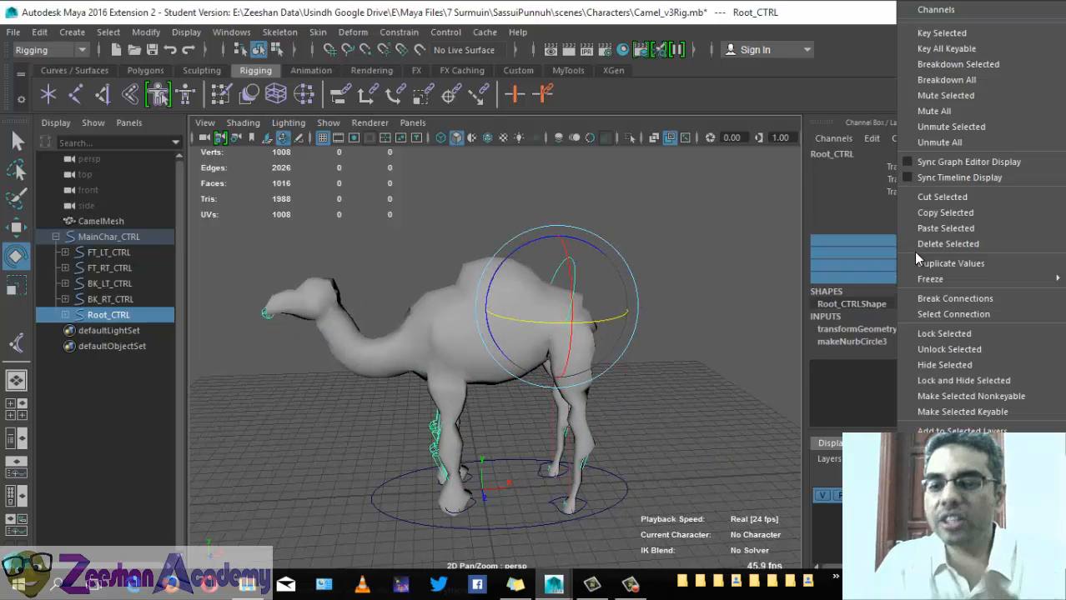
pyautogui.click(945, 367)
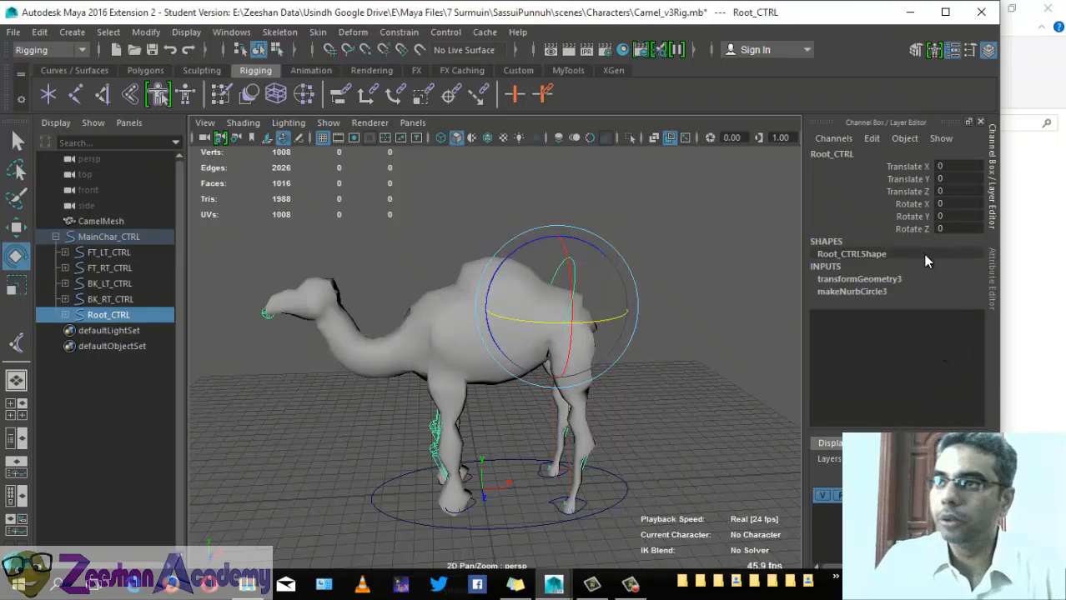
# Step: Start adding a keyable float attribute to Root_CTRL with the long name SpineUpDown
pyautogui.click(148, 35)
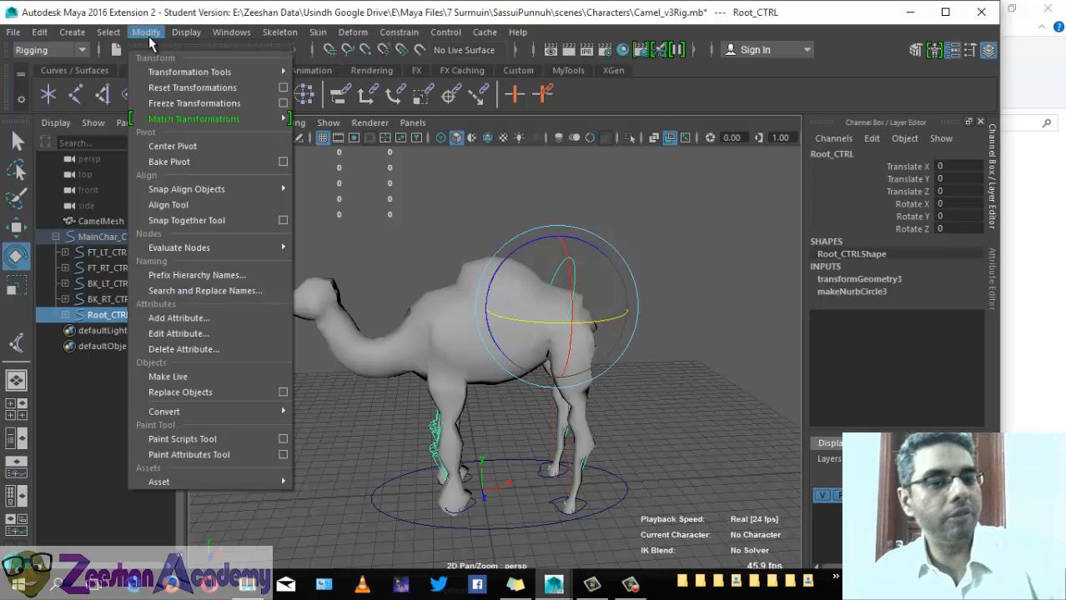
pyautogui.click(225, 318)
pyautogui.moveTo(528, 216); pyautogui.dragTo(581, 107)
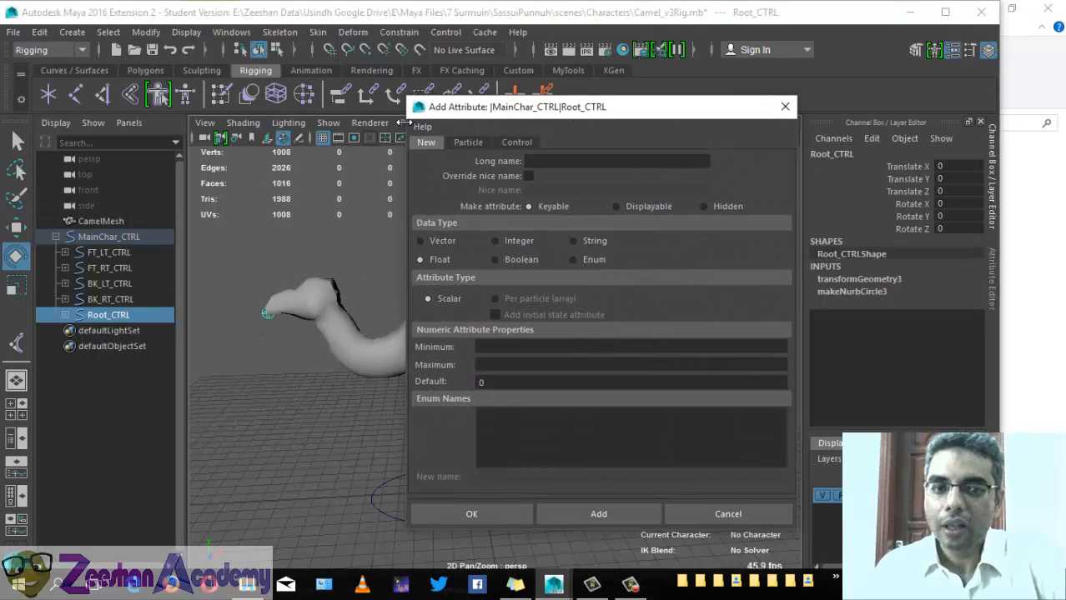
pyautogui.moveTo(497, 117); pyautogui.dragTo(505, 106)
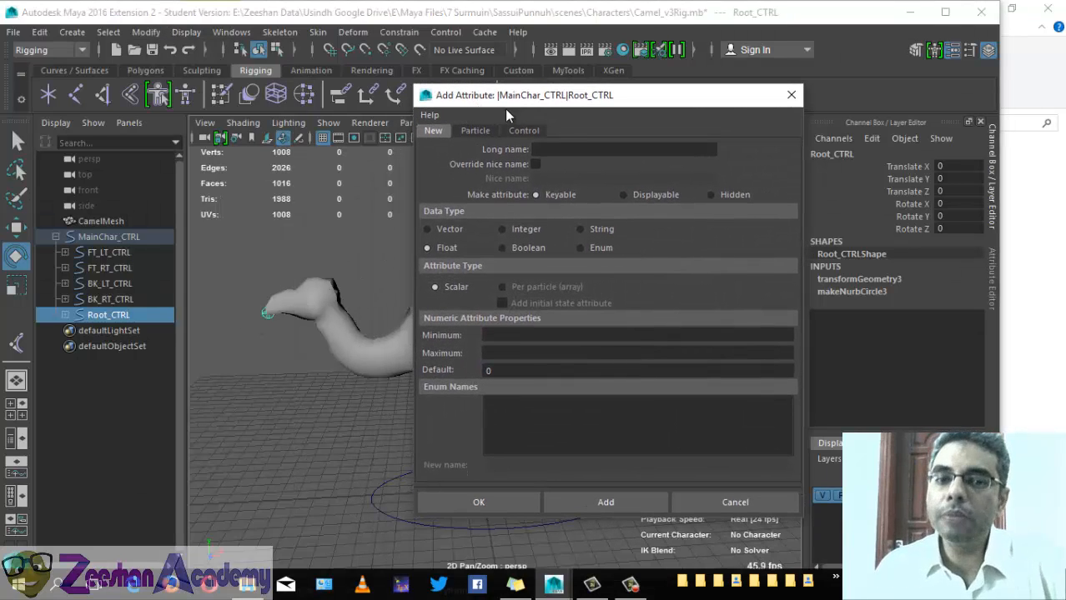
pyautogui.click(553, 155)
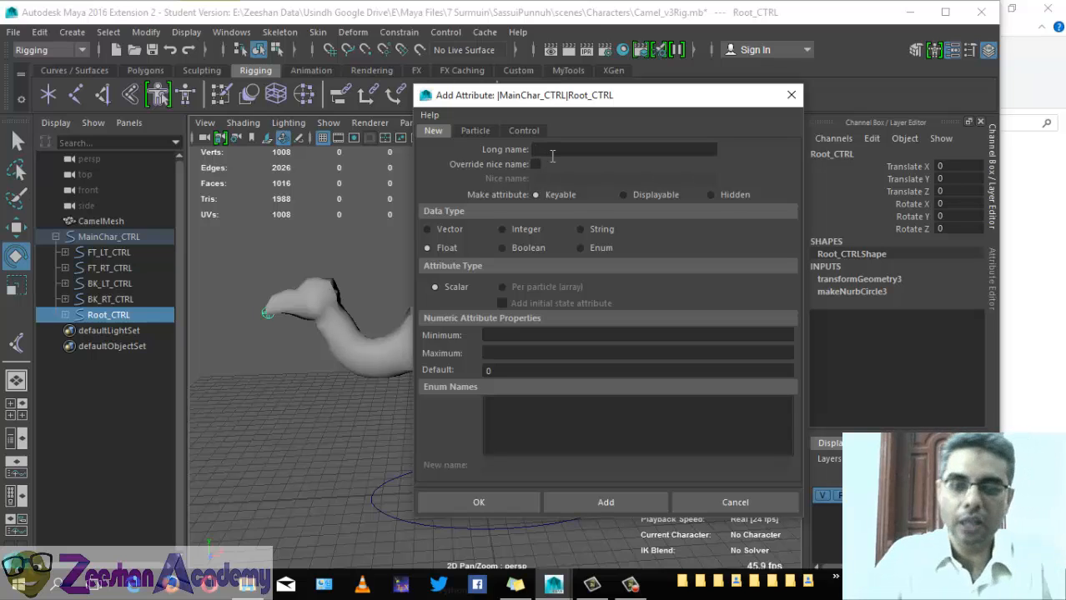
pyautogui.write('Spine')
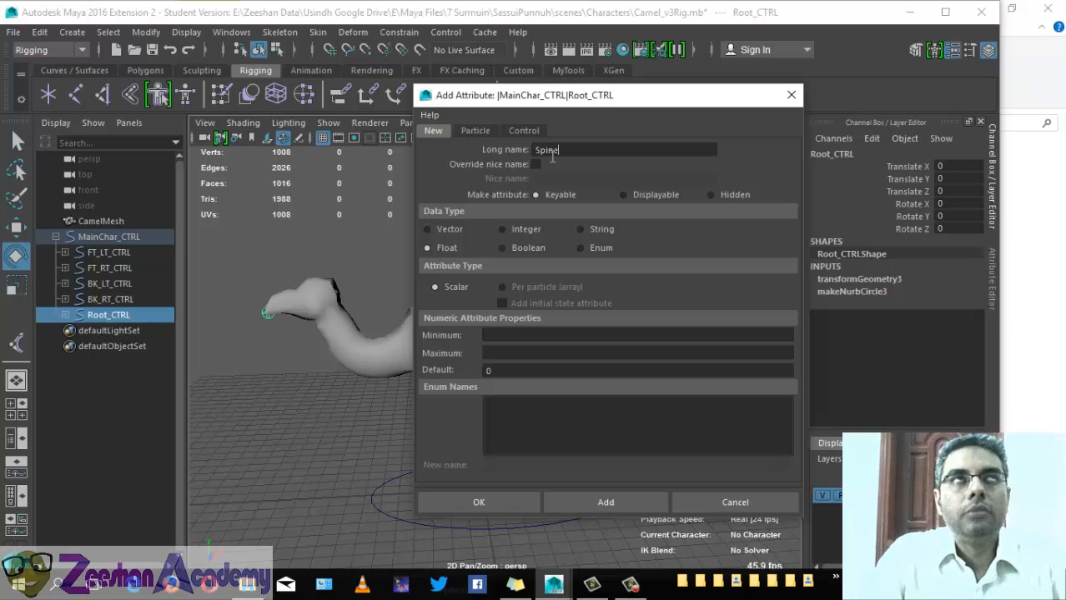
pyautogui.write('UpDown')
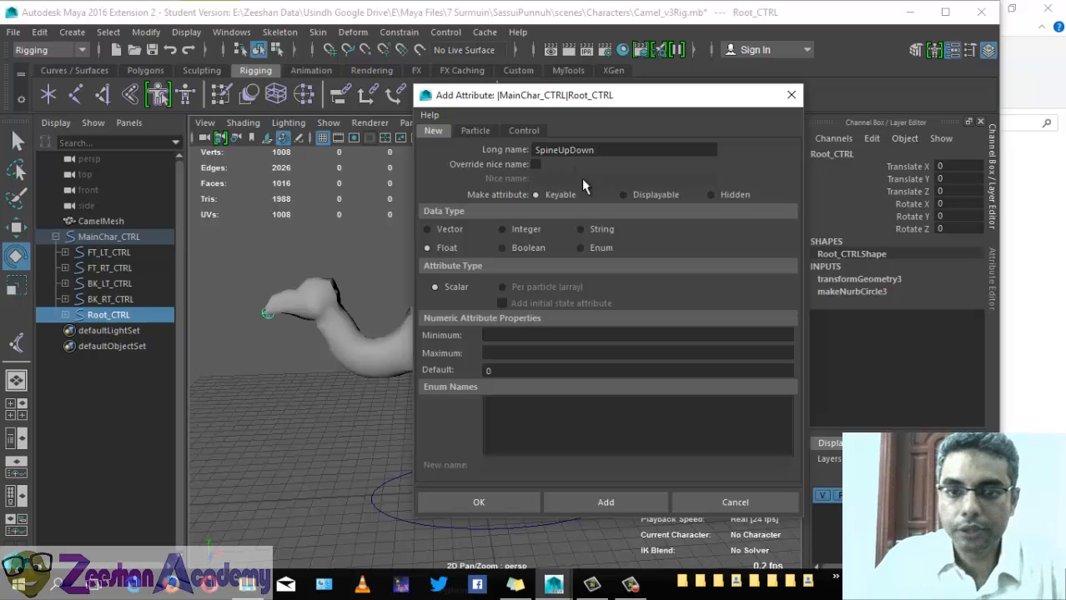
# Step: Give the SpineUpDown attribute a minimum of -10, a maximum of 10 and a default of 0, and create it
pyautogui.click(521, 334)
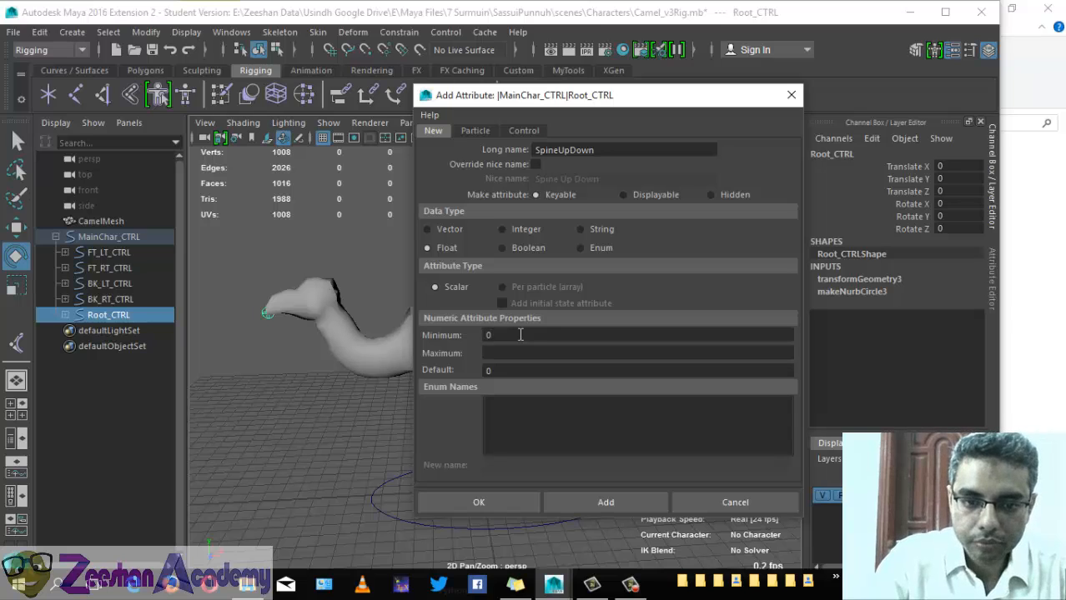
pyautogui.write('-')
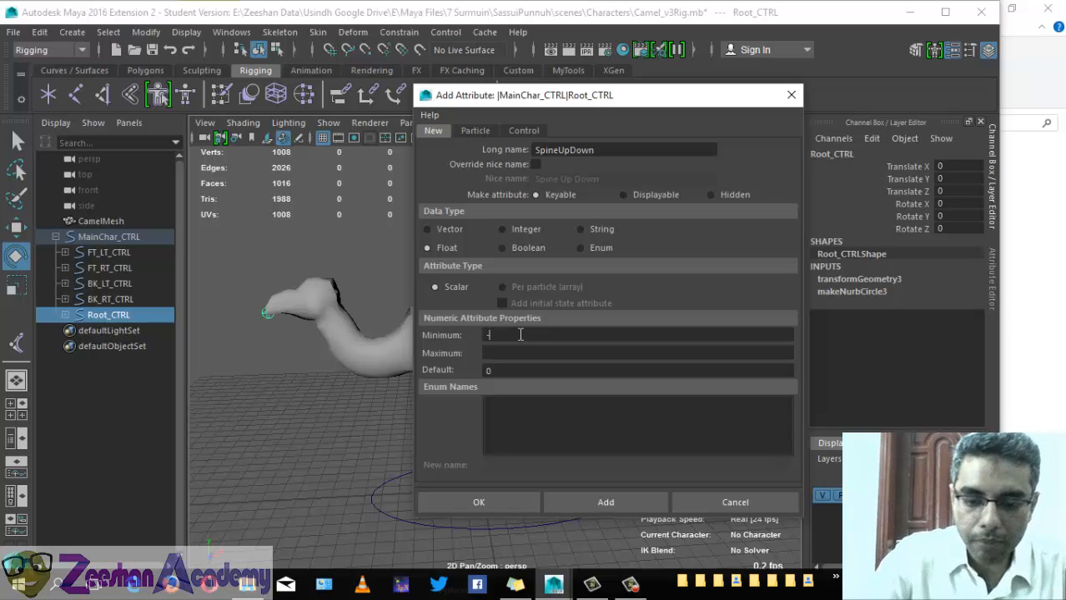
pyautogui.write('10')
pyautogui.press('Tab')
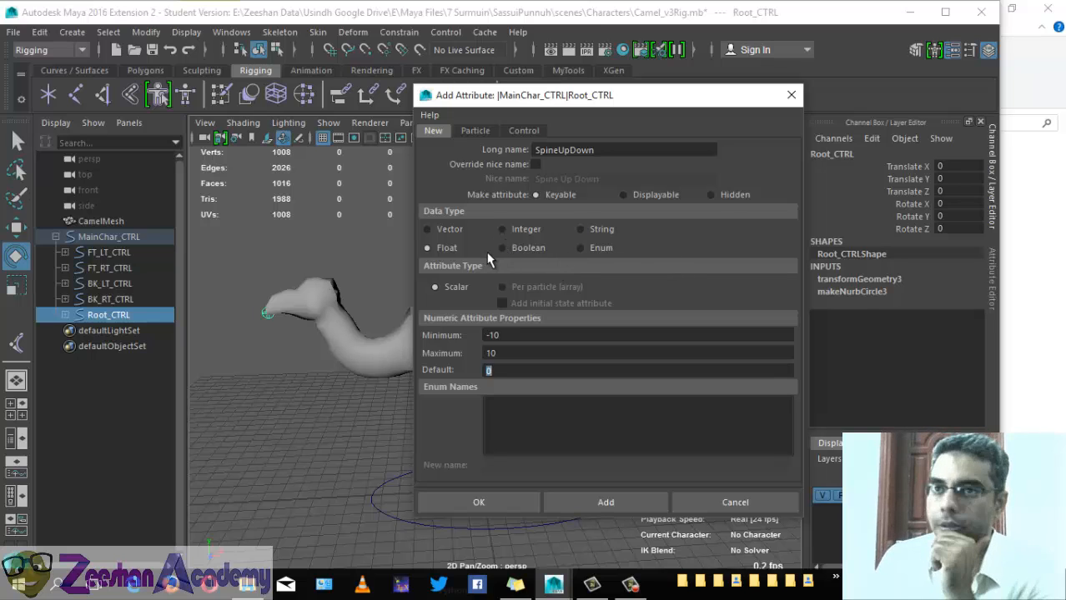
pyautogui.press('Tab')
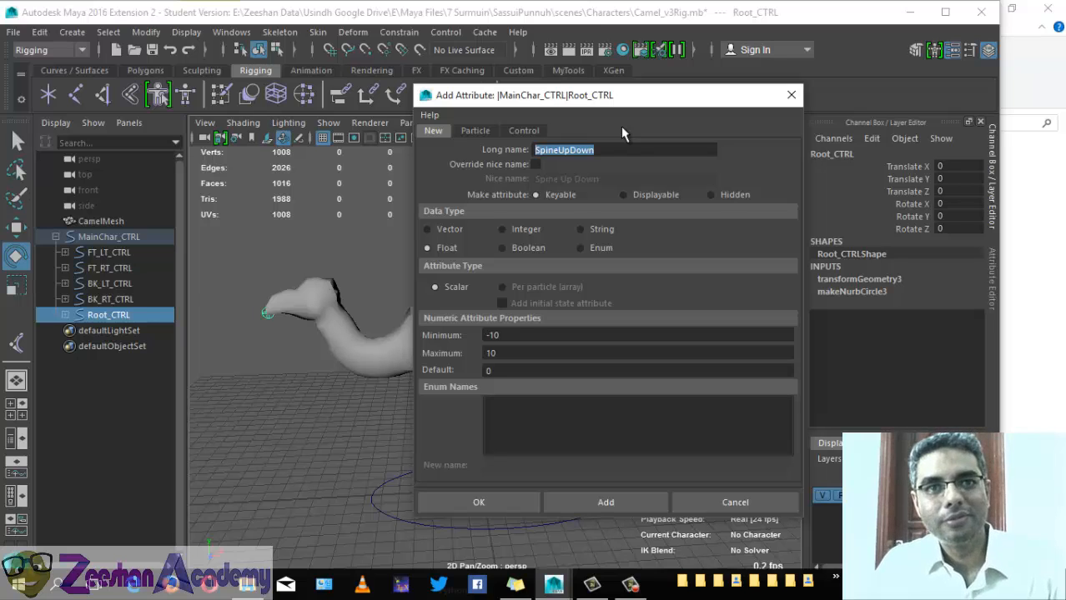
pyautogui.press('Return')
# Step: Test Root_CTRL's Spine Up Down channel with the values 10 and 7, and scrub it down to -10
pyautogui.click(901, 242)
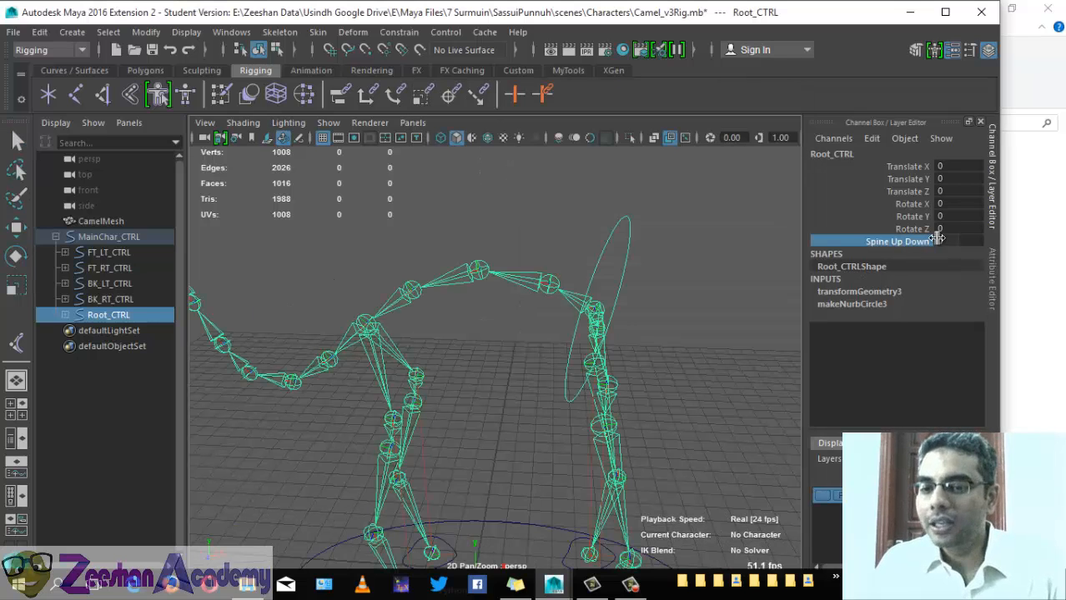
pyautogui.click(940, 241)
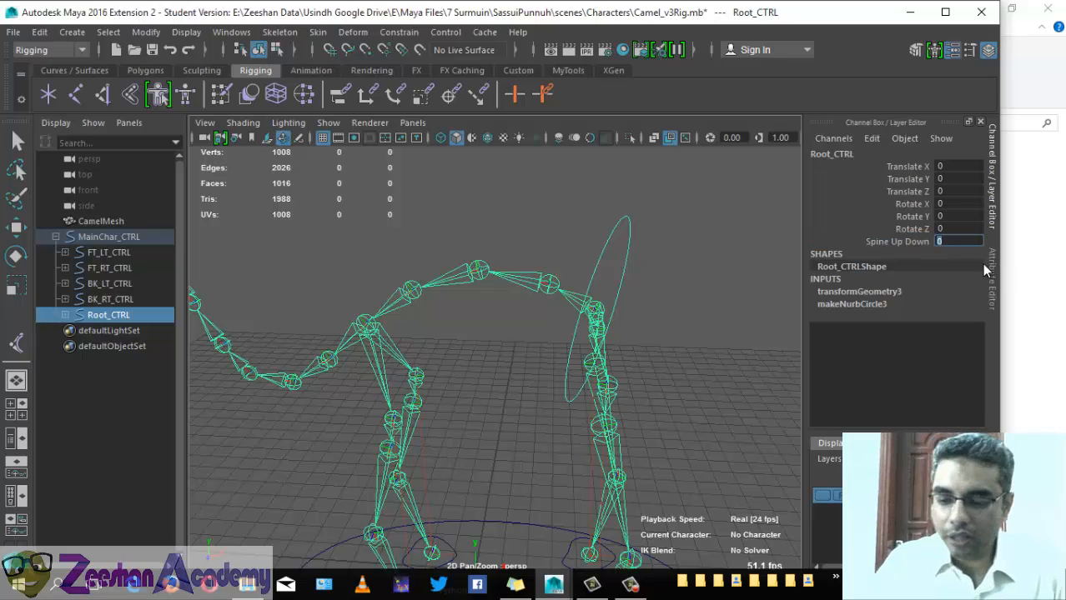
pyautogui.write('1')
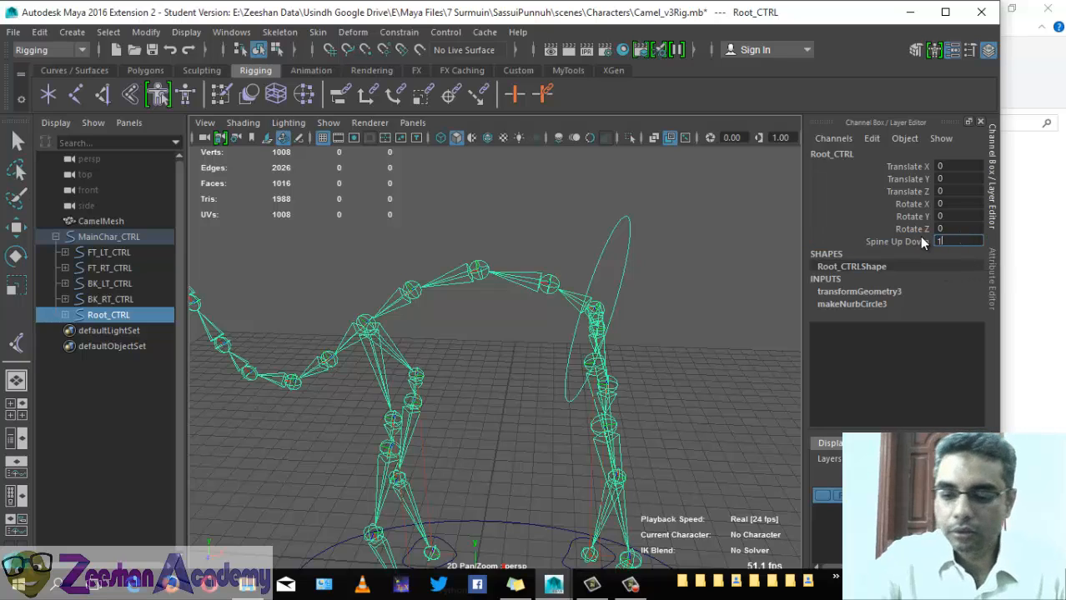
pyautogui.press('Return')
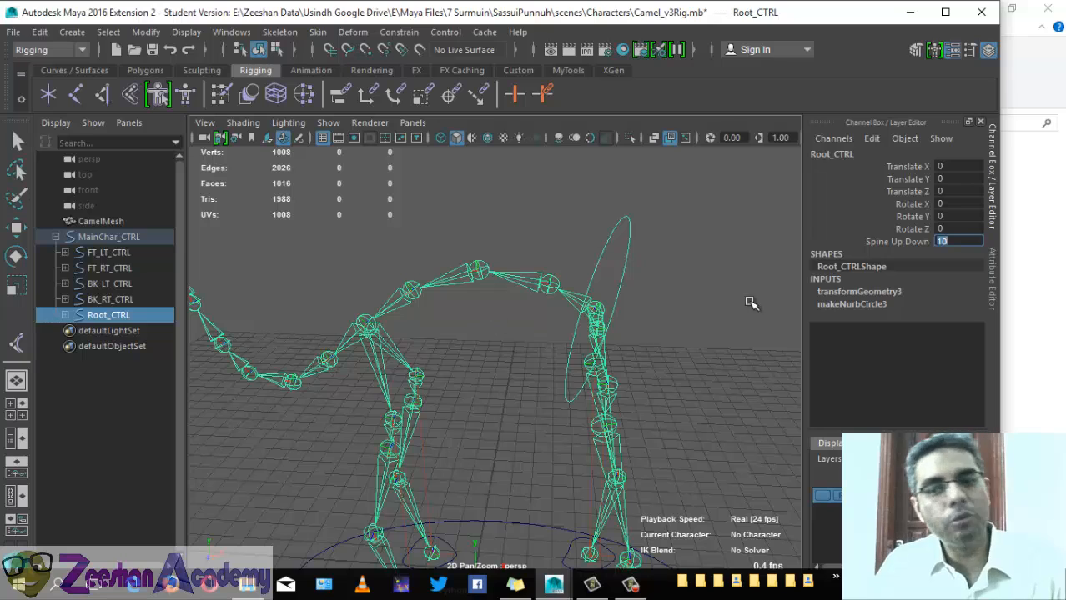
pyautogui.write('7')
pyautogui.press('Return')
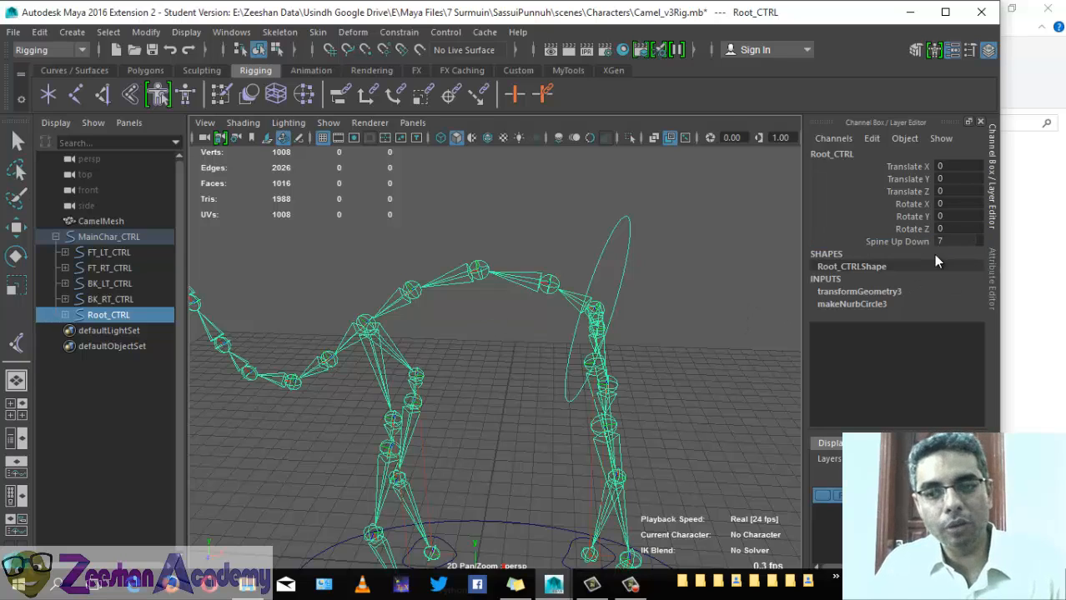
pyautogui.click(923, 240)
pyautogui.moveTo(642, 246); pyautogui.dragTo(507, 254, button='middle')
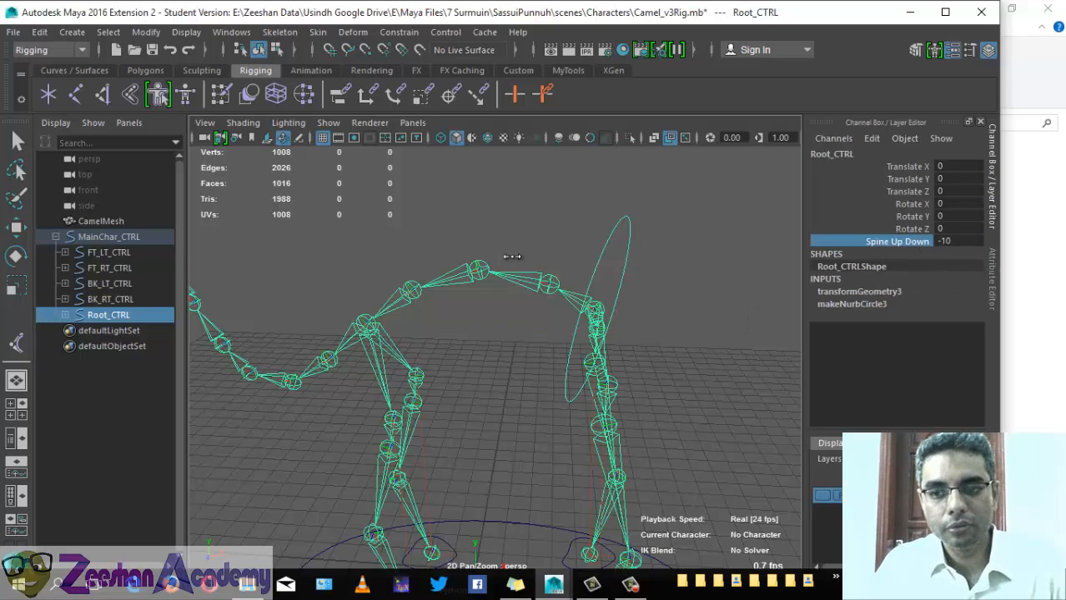
# Step: Reselect the Root_CTRL curve with the rotate manipulator active and set its Spine Up Down channel to 0
pyautogui.click(532, 517)
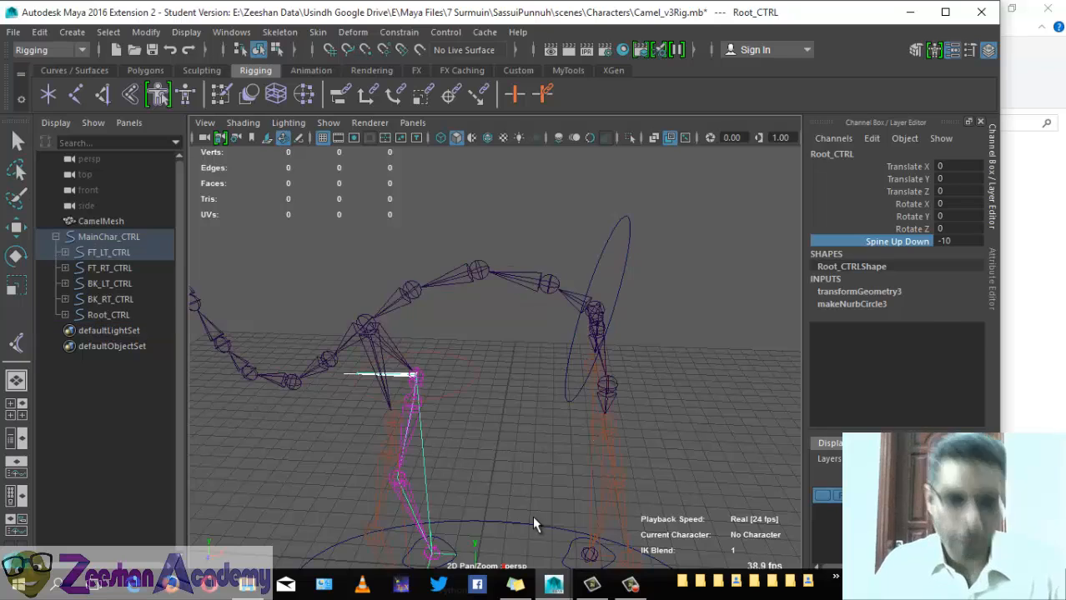
pyautogui.click(618, 265)
pyautogui.moveTo(542, 444)
pyautogui.keyDown('alt'); pyautogui.mouseDown()
pyautogui.moveTo(556, 436)
pyautogui.moveTo(547, 440)
pyautogui.mouseUp(); pyautogui.keyUp('alt')
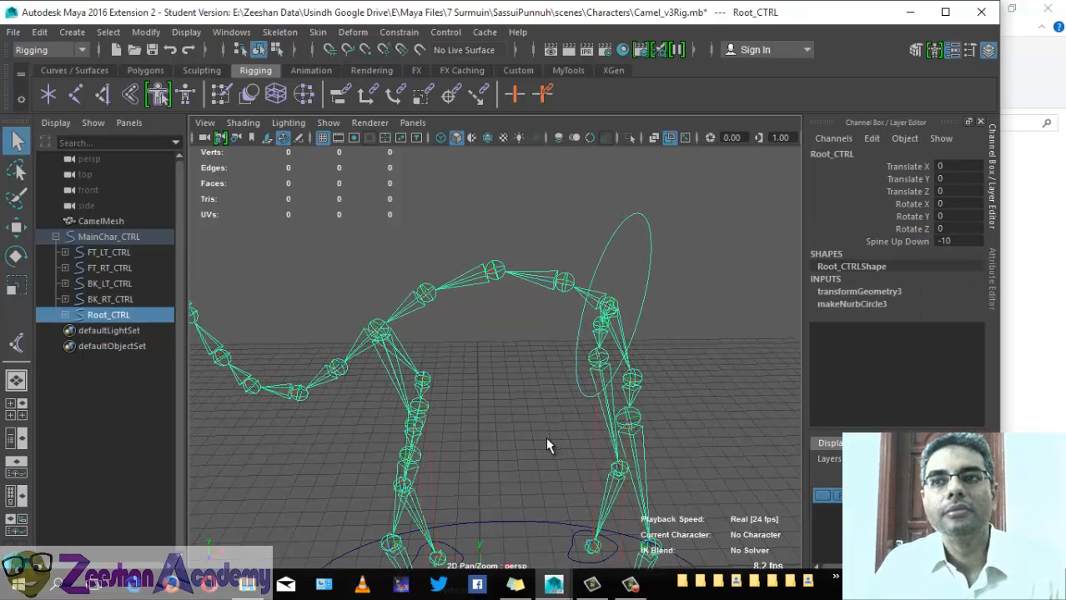
pyautogui.press('e')
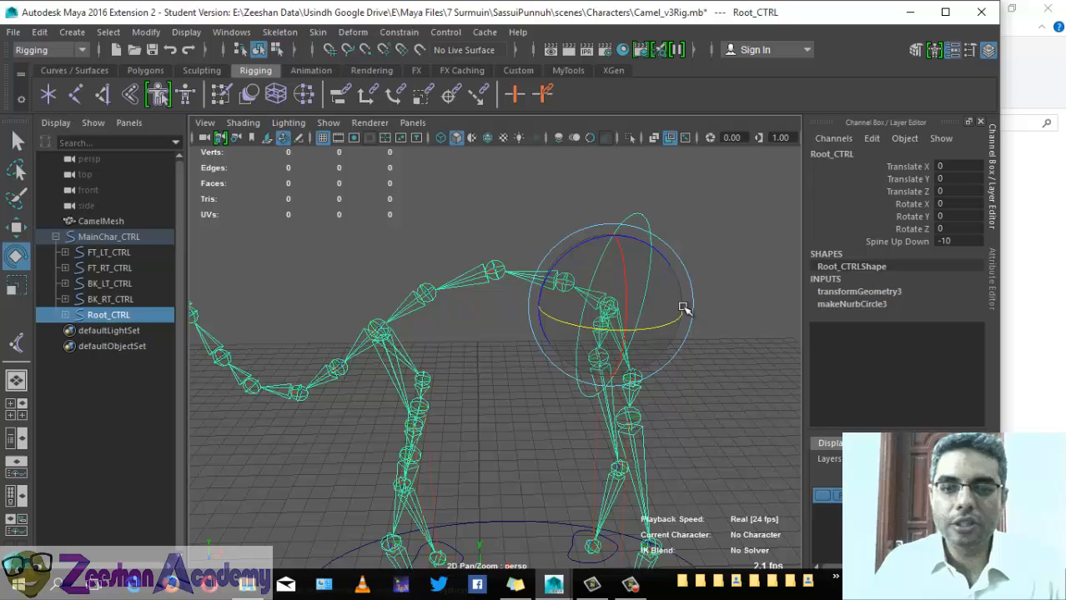
pyautogui.click(959, 241)
pyautogui.press('Return')
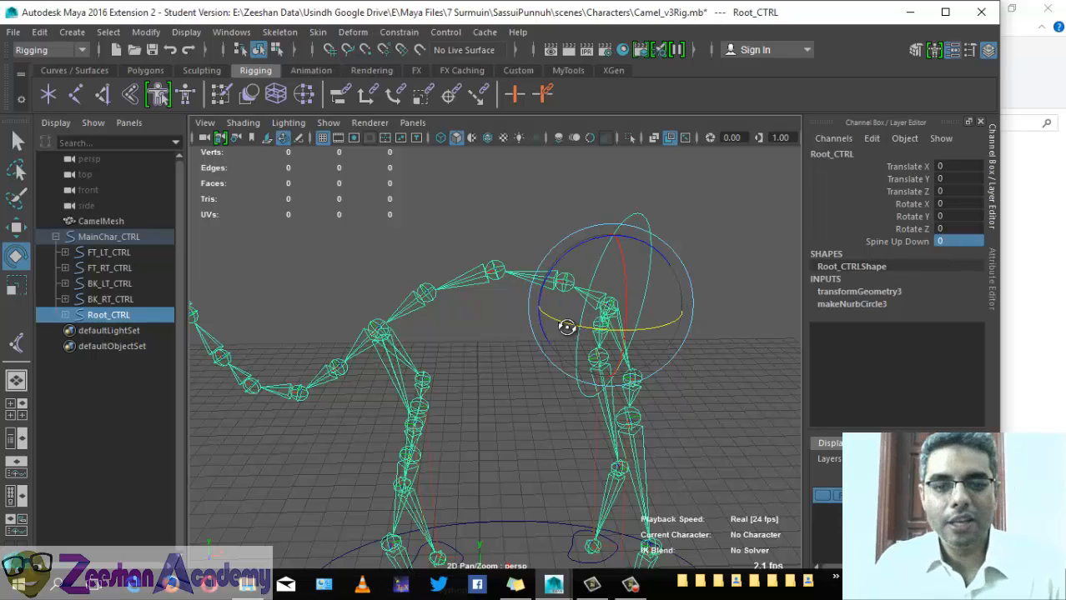
pyautogui.click(277, 32)
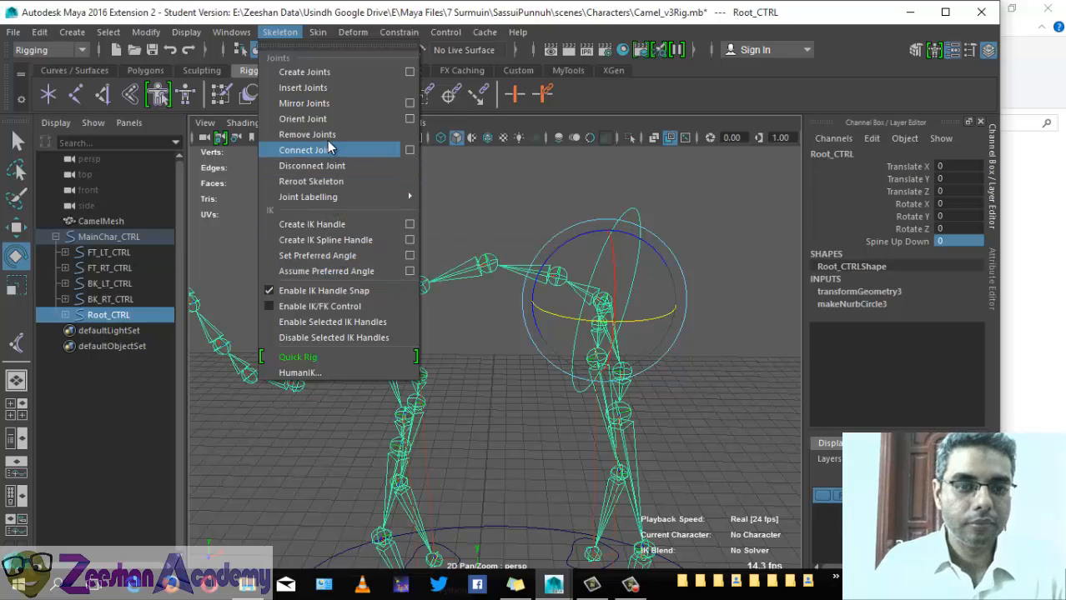
pyautogui.click(265, 32)
pyautogui.click(315, 33)
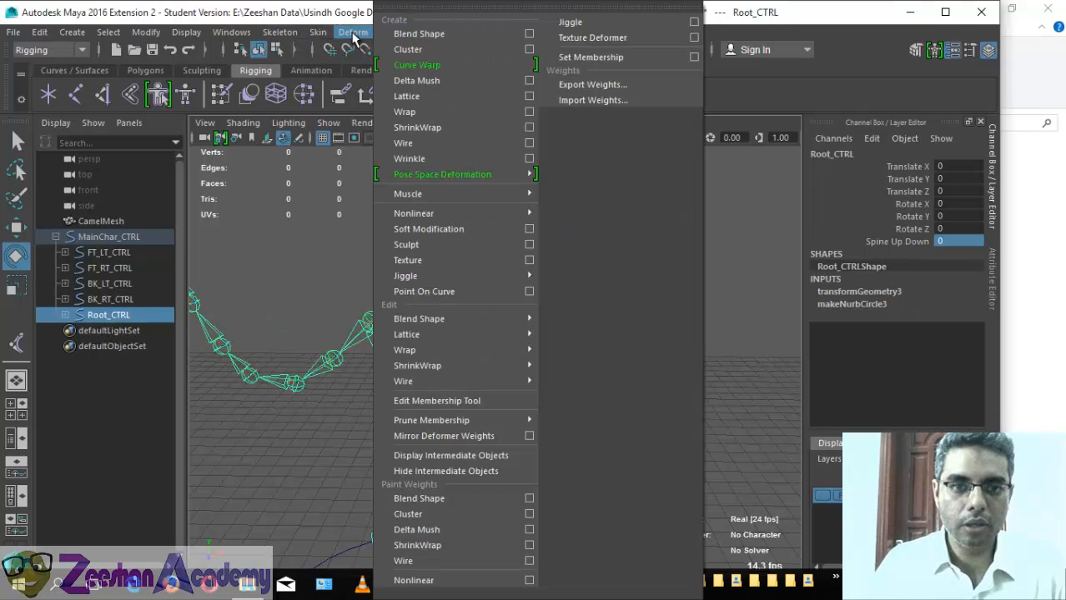
pyautogui.click(354, 33)
pyautogui.click(397, 34)
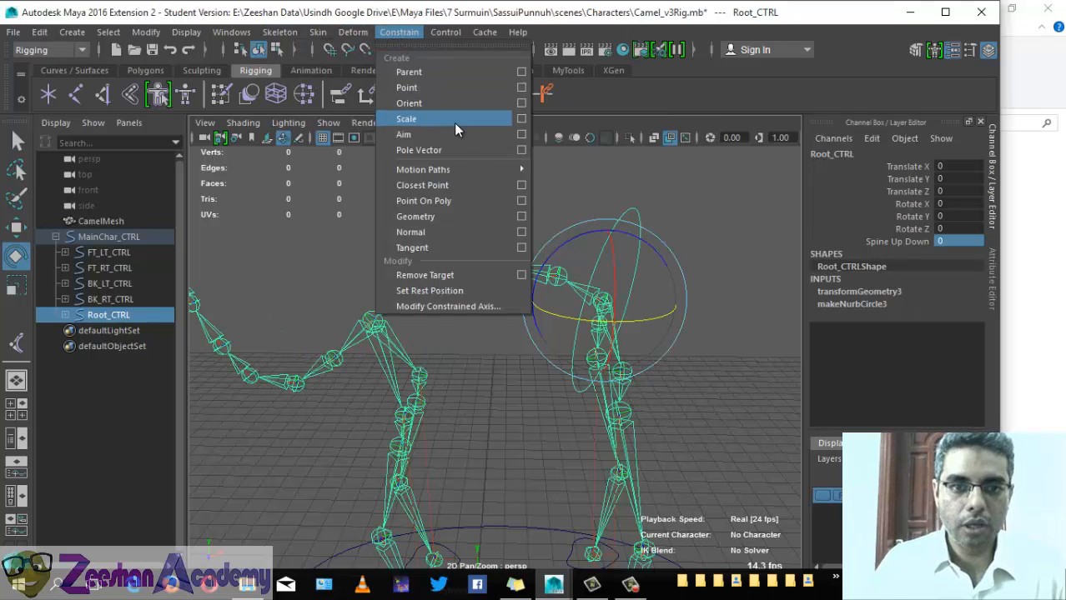
pyautogui.click(353, 33)
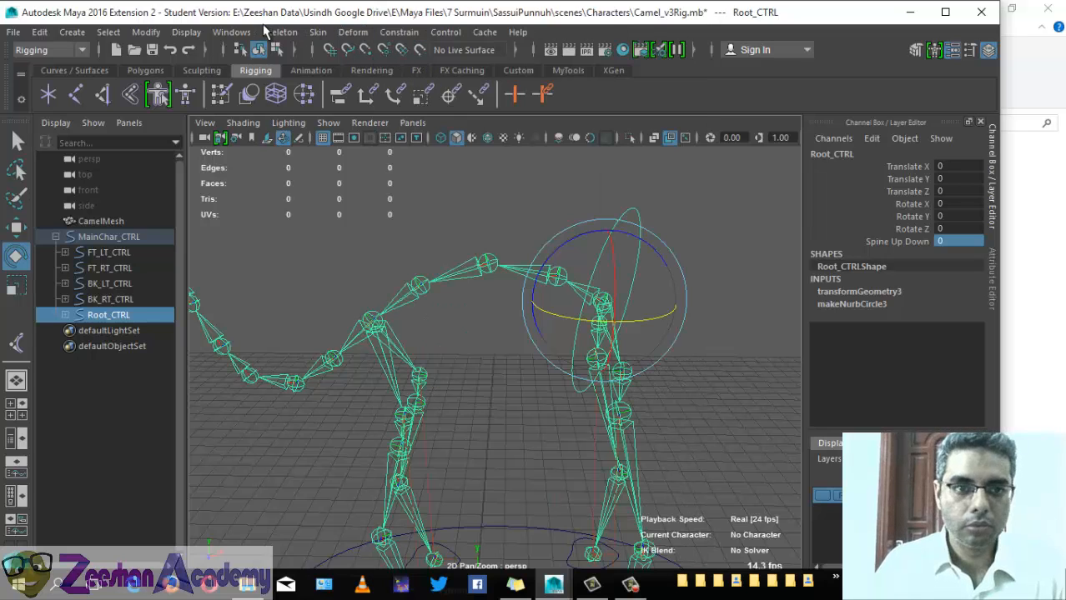
pyautogui.click(318, 33)
pyautogui.moveTo(280, 37)
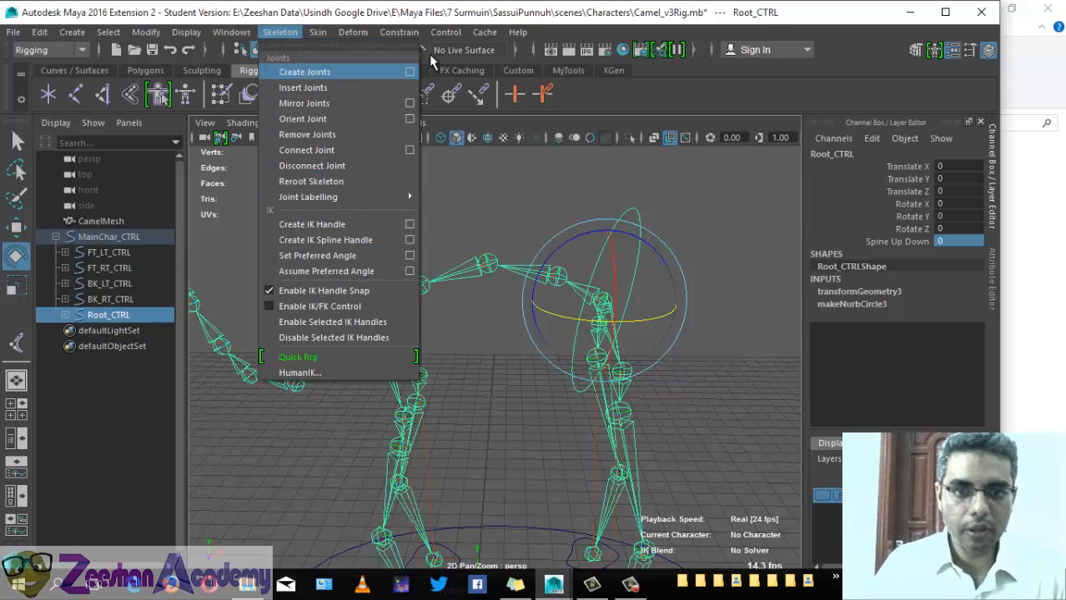
pyautogui.moveTo(450, 33)
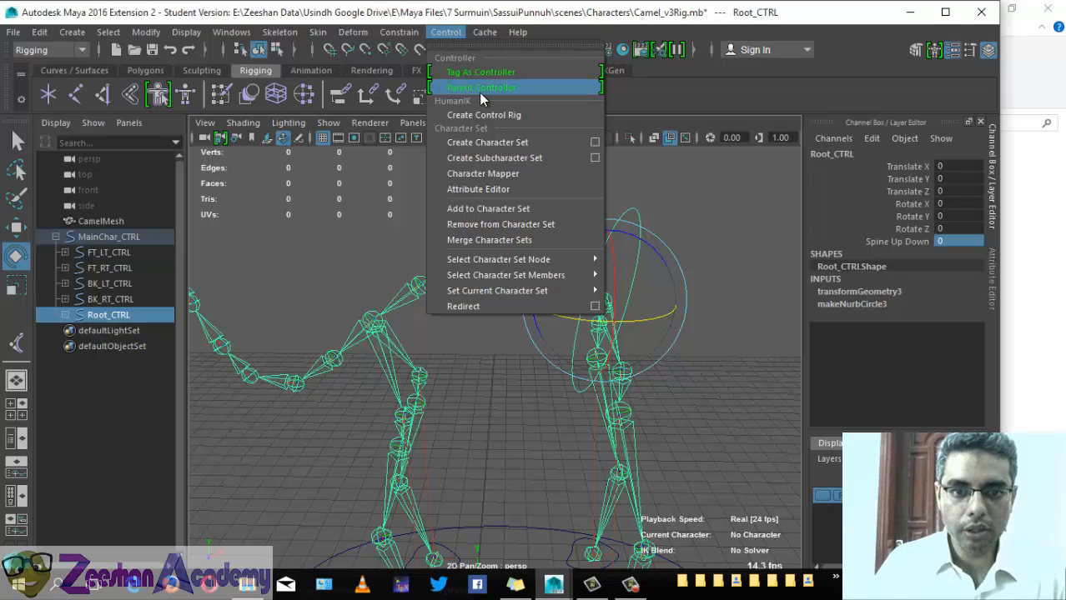
pyautogui.moveTo(529, 292)
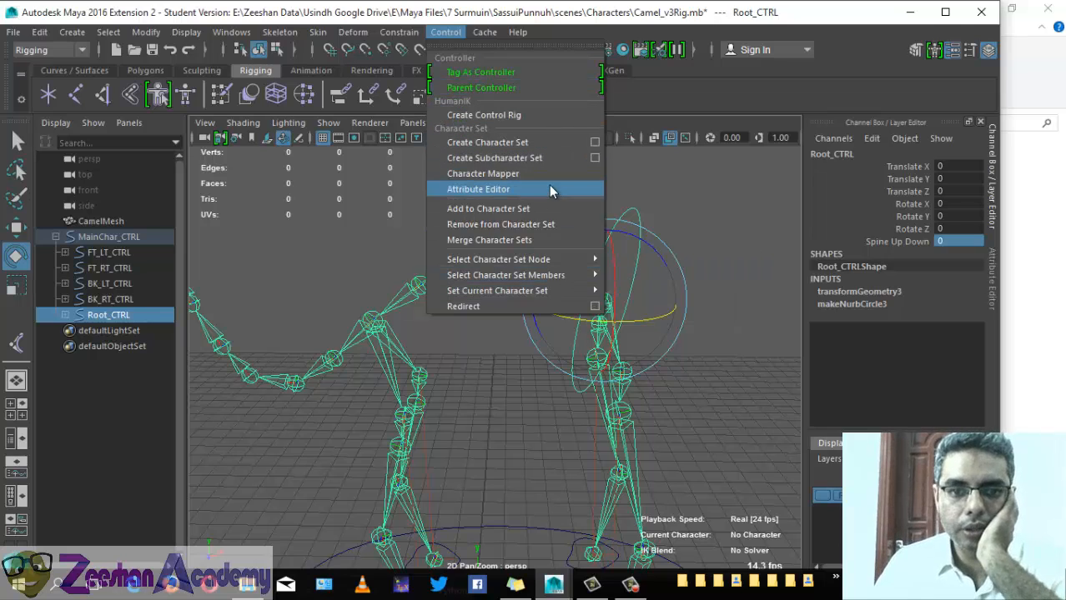
pyautogui.moveTo(416, 31)
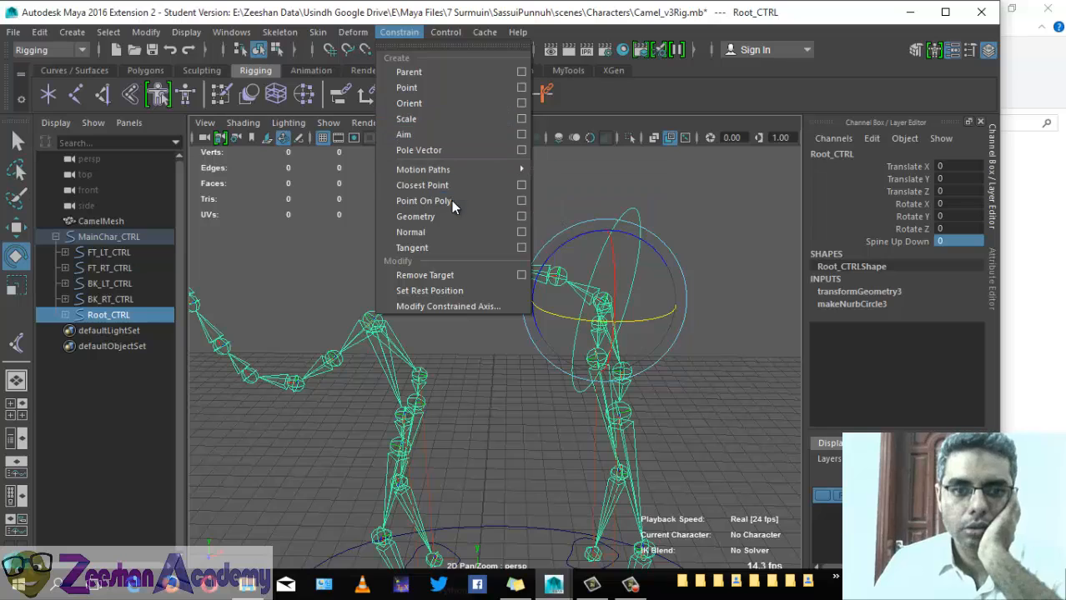
pyautogui.moveTo(460, 167)
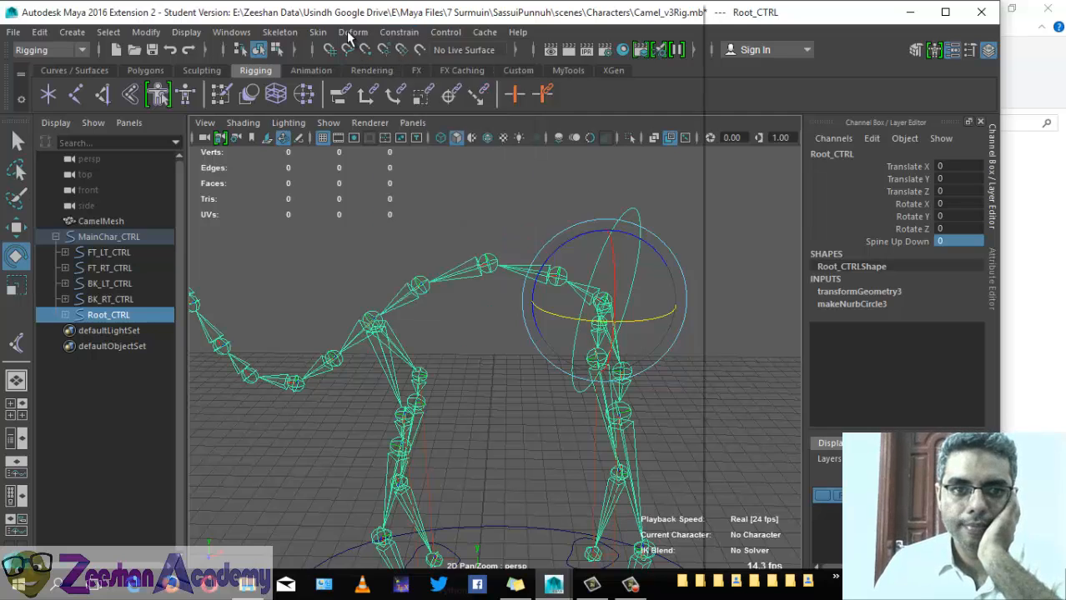
pyautogui.moveTo(322, 35)
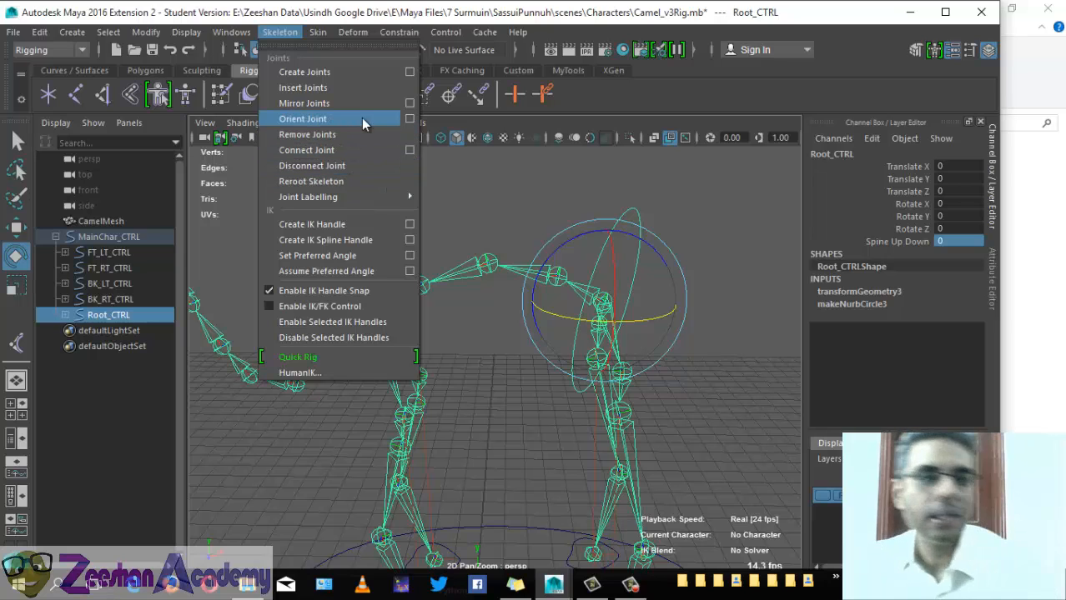
# Step: Look through the available editors and open the Relationship Editor for set editing
pyautogui.moveTo(224, 35)
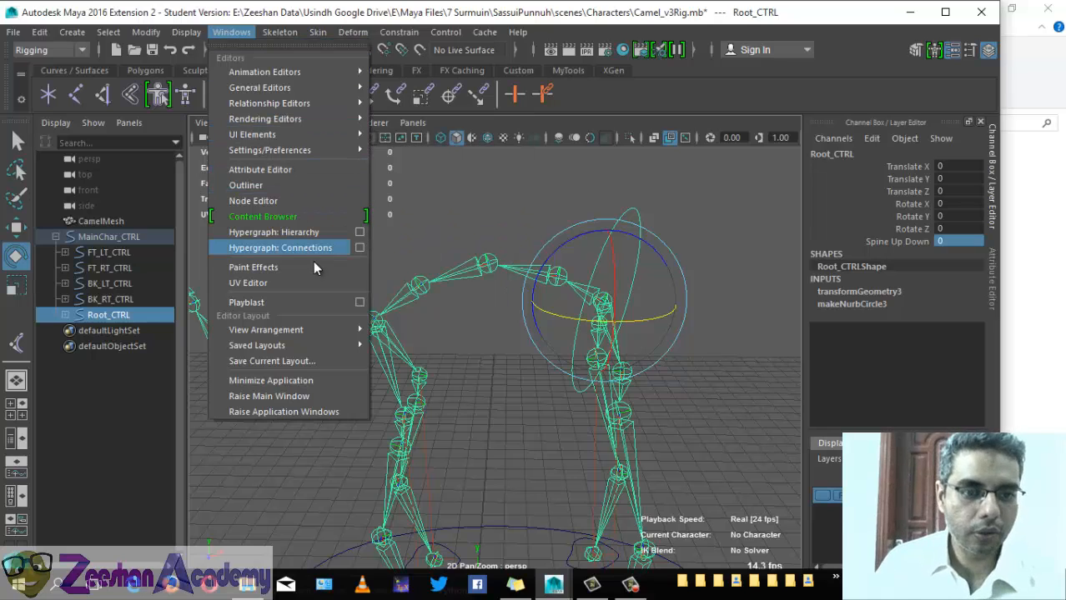
pyautogui.moveTo(318, 72)
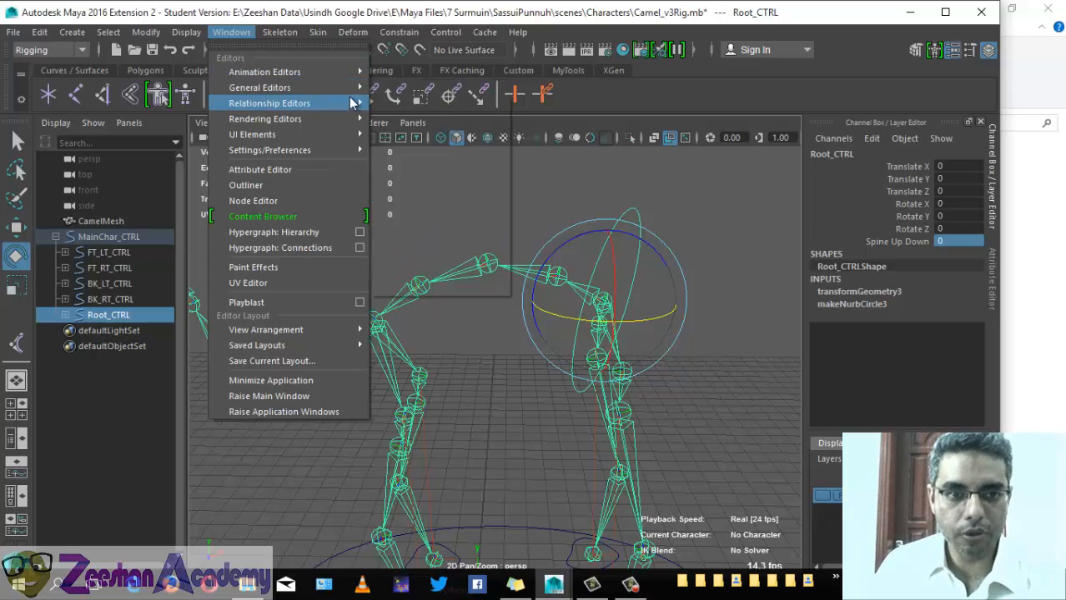
pyautogui.moveTo(349, 88)
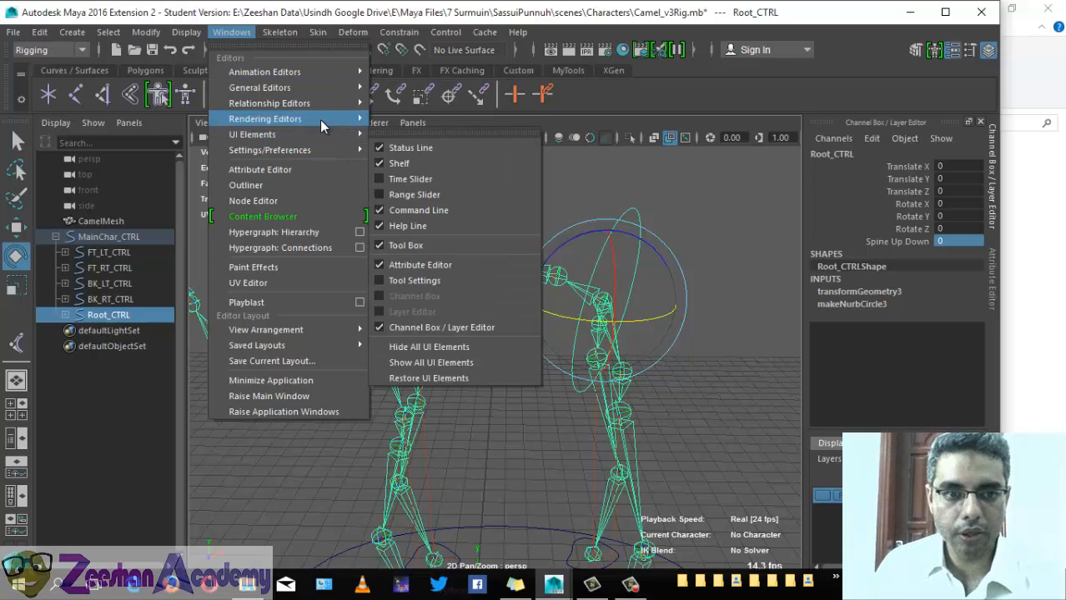
pyautogui.moveTo(321, 133)
pyautogui.moveTo(320, 100)
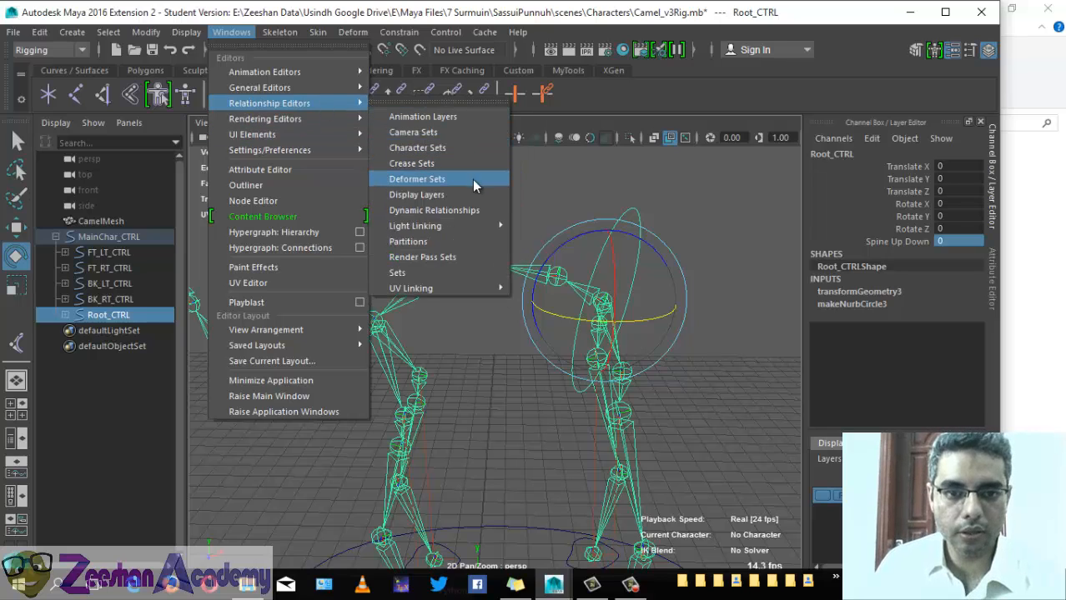
pyautogui.click(472, 274)
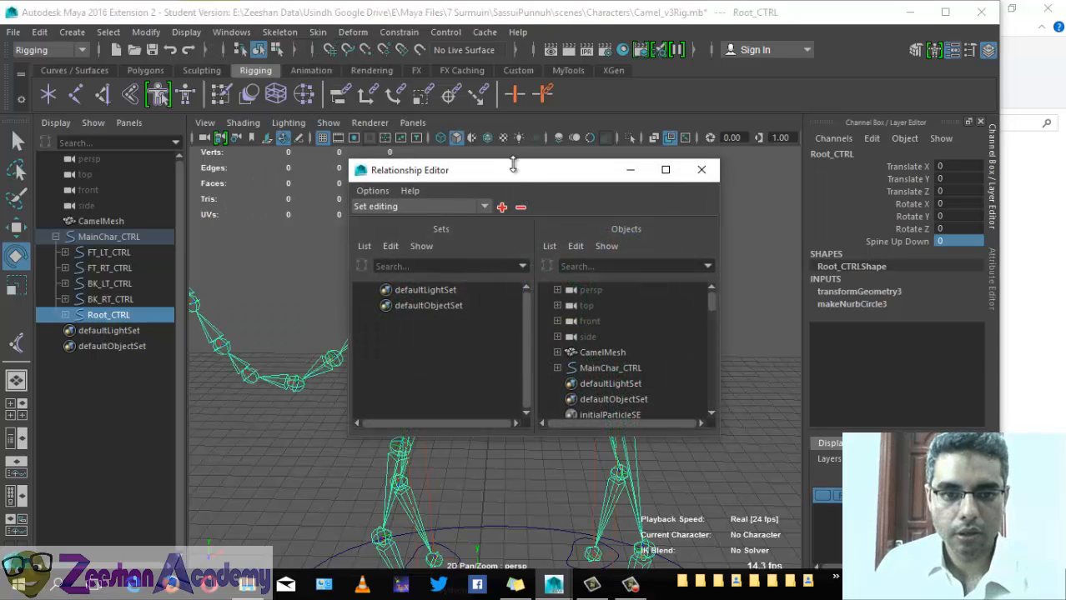
# Step: Open the Relationship Editor for character editing, look through the skinning and deformation commands, and close the editor
pyautogui.click(231, 32)
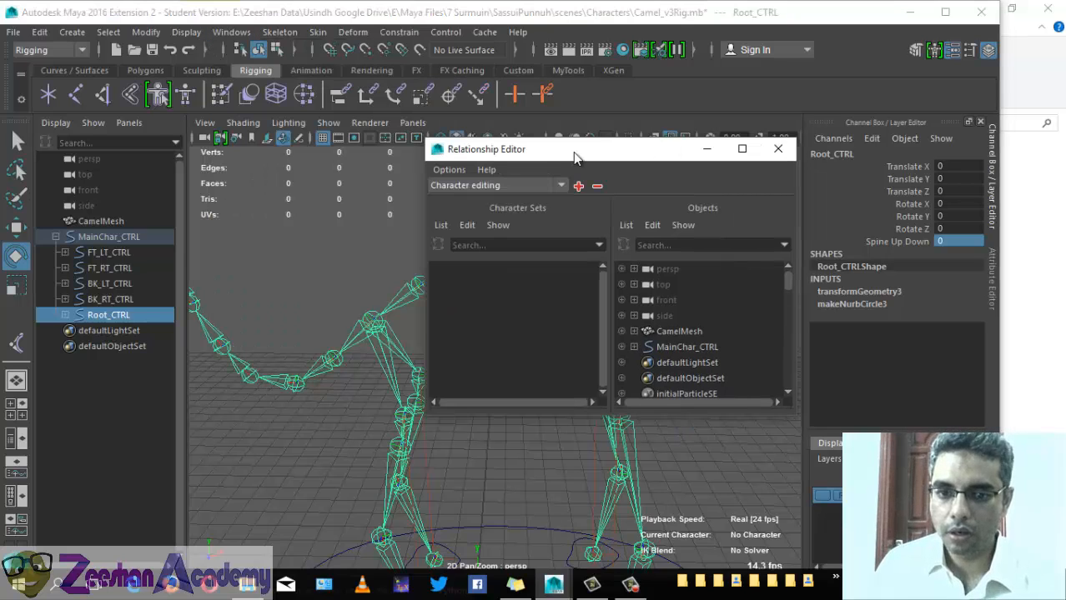
pyautogui.click(318, 32)
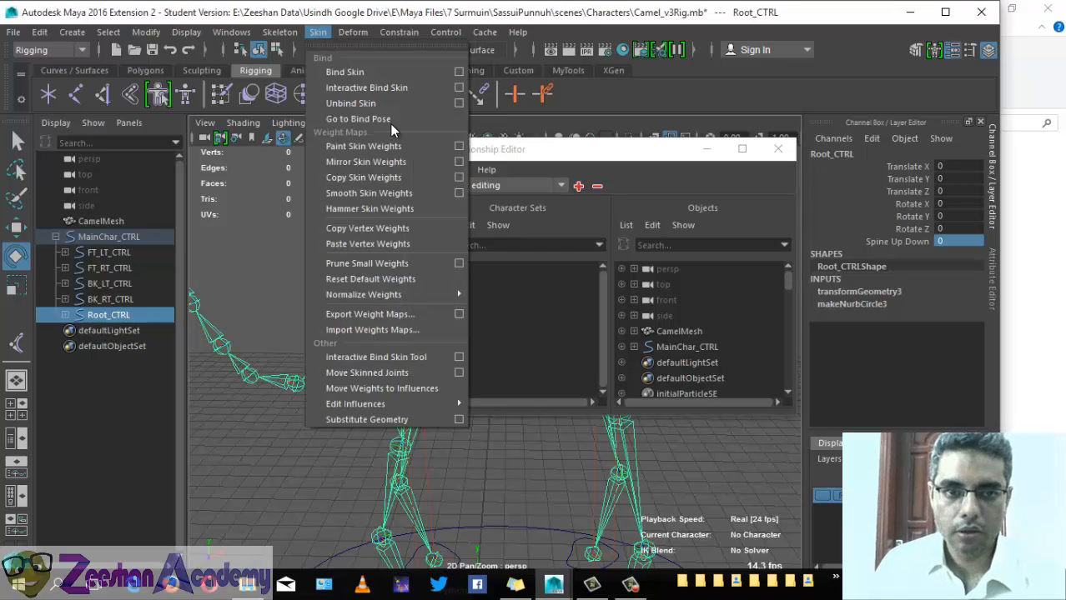
pyautogui.moveTo(342, 39)
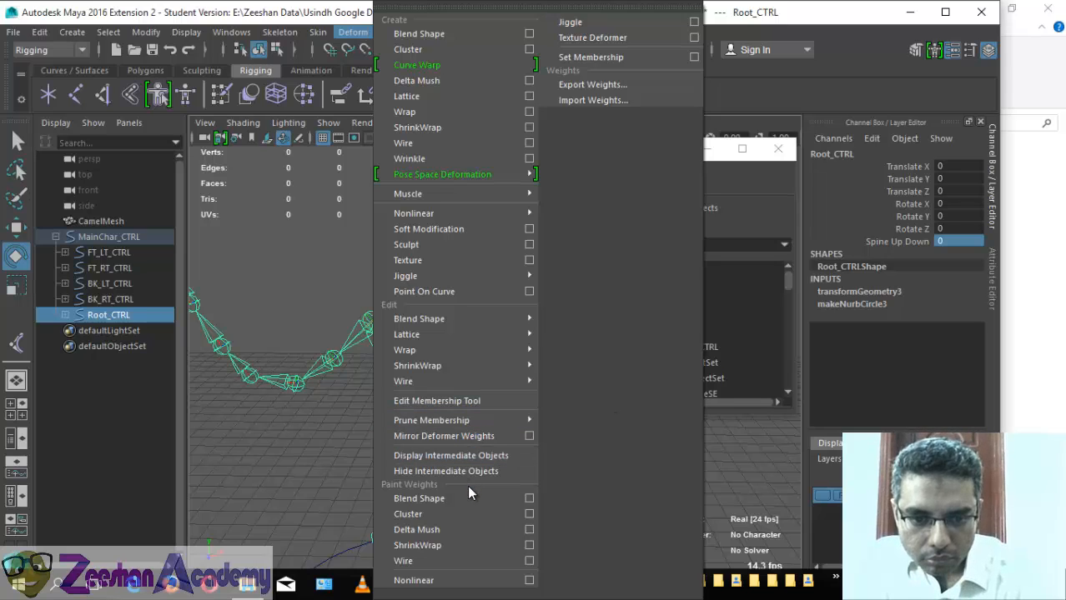
pyautogui.click(462, 581)
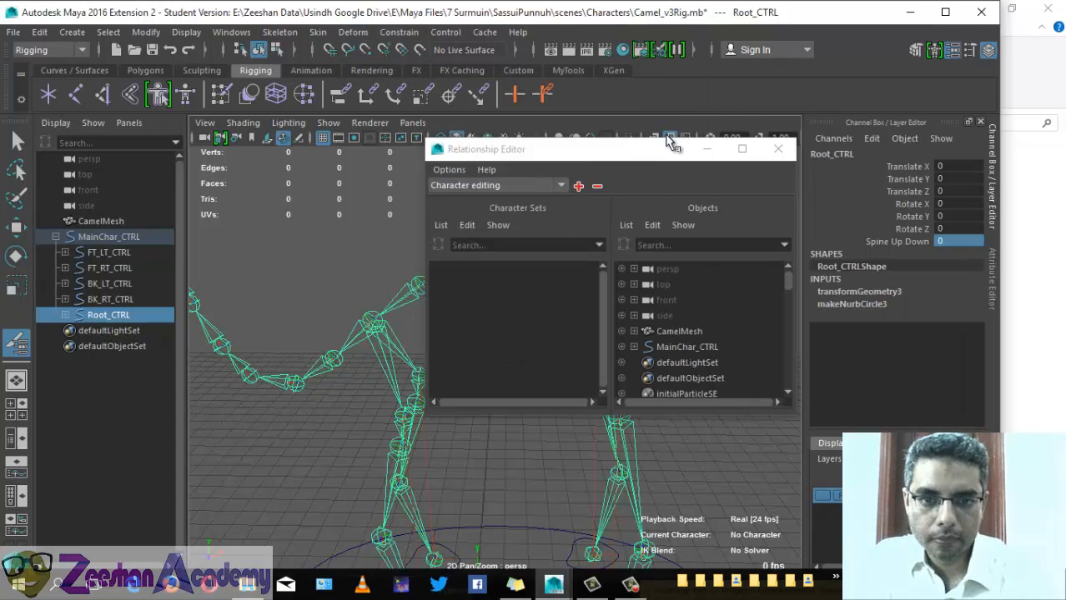
pyautogui.moveTo(645, 156); pyautogui.dragTo(534, 208)
pyautogui.click(674, 200)
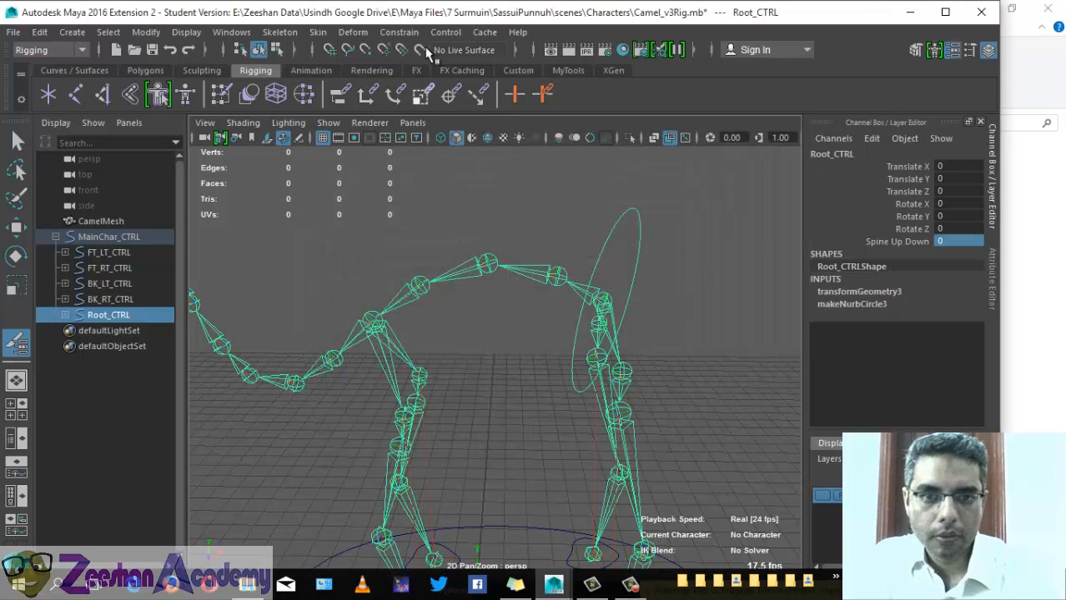
# Step: Look through the Custom, MyTools and XGen tool sets and the deformation and skinning commands for a way to drive the spine
pyautogui.click(532, 72)
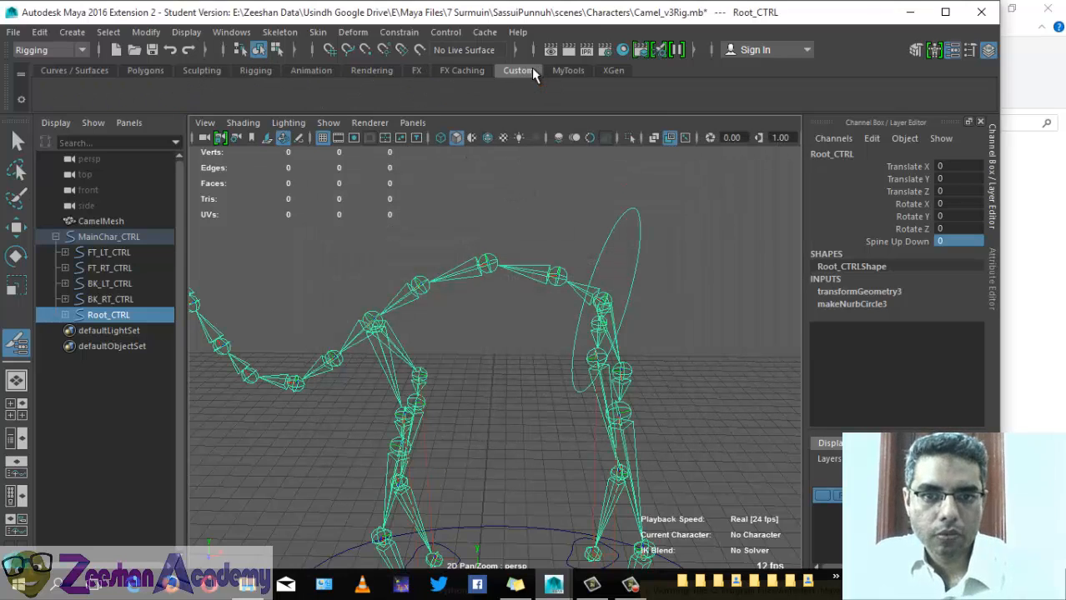
pyautogui.click(565, 73)
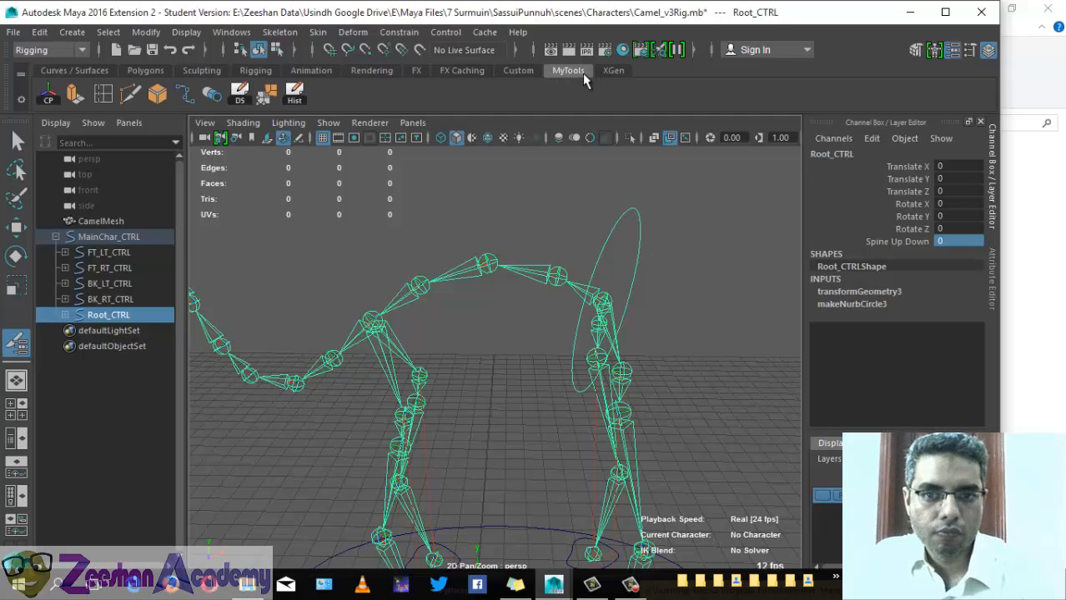
pyautogui.click(611, 72)
pyautogui.click(353, 31)
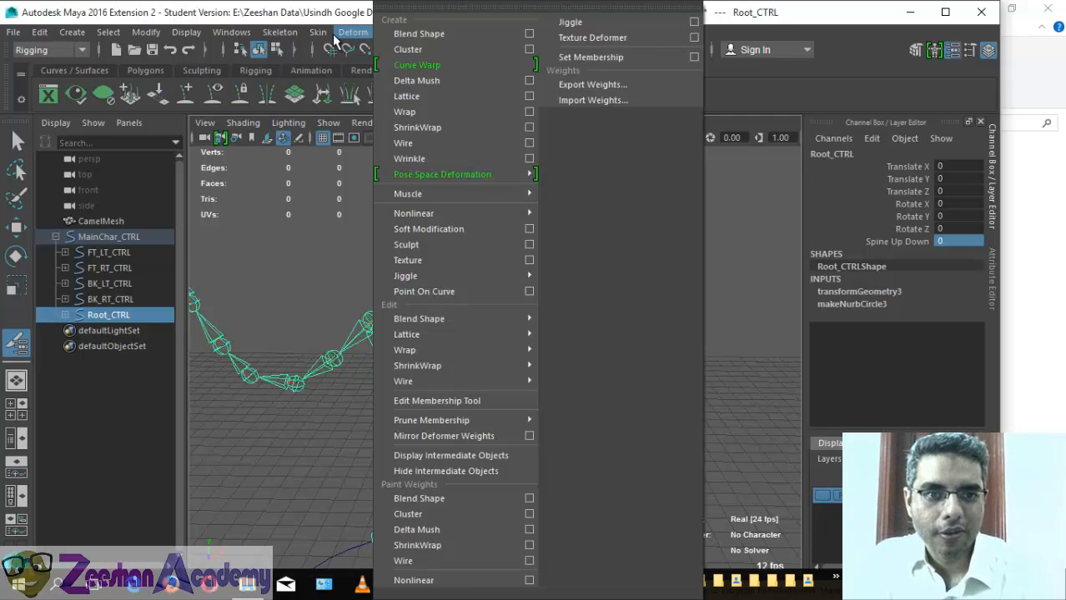
pyautogui.moveTo(327, 37)
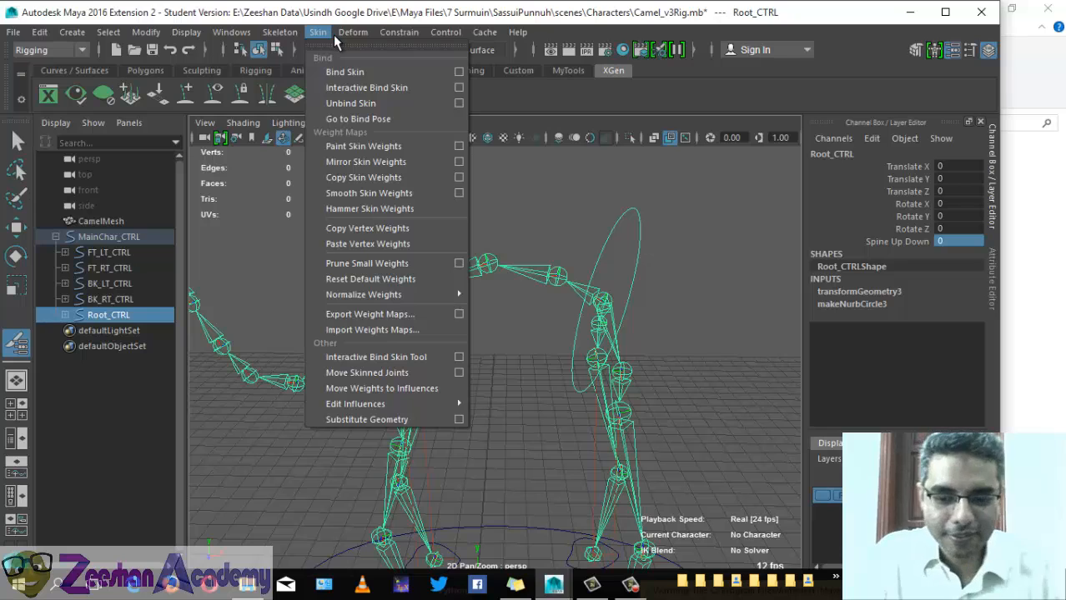
pyautogui.click(802, 4)
pyautogui.click(631, 585)
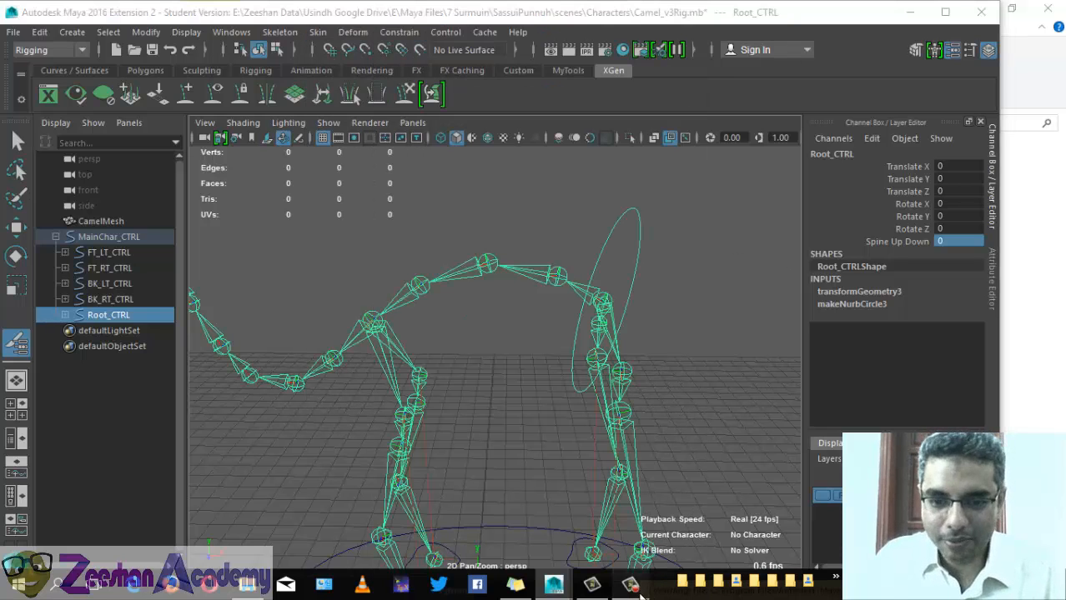